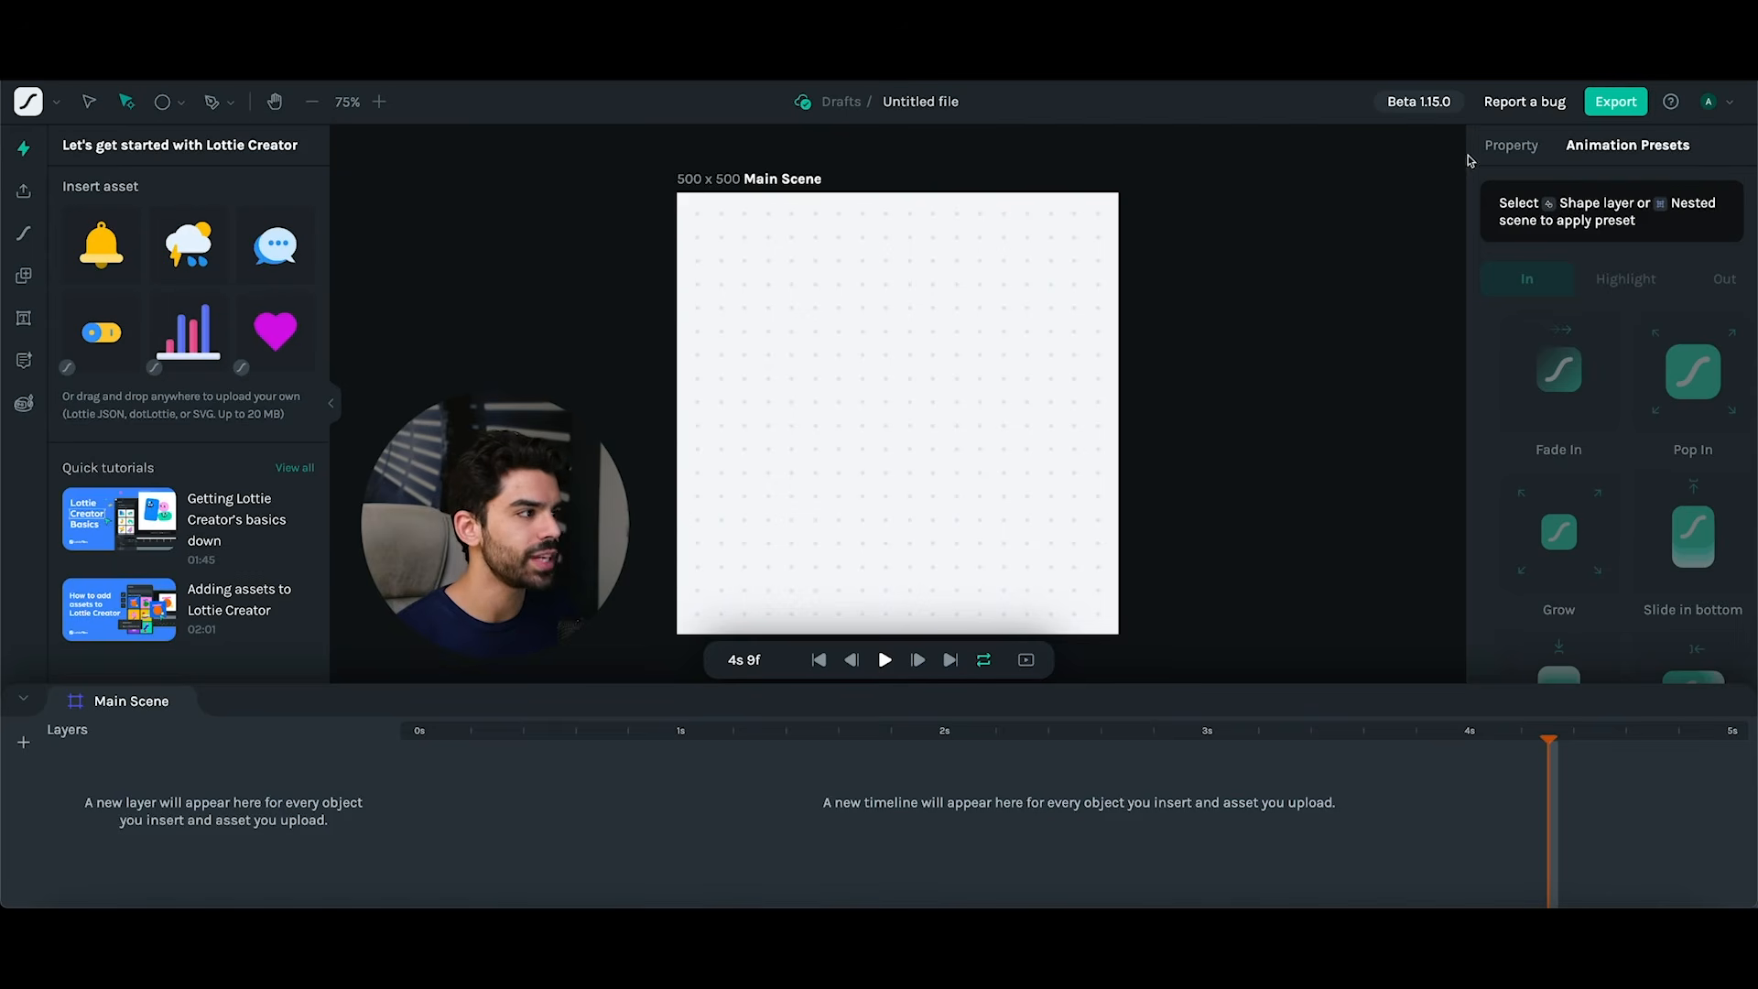
# - Show the scene's properties in place of the animation presets
pyautogui.click(1510, 146)
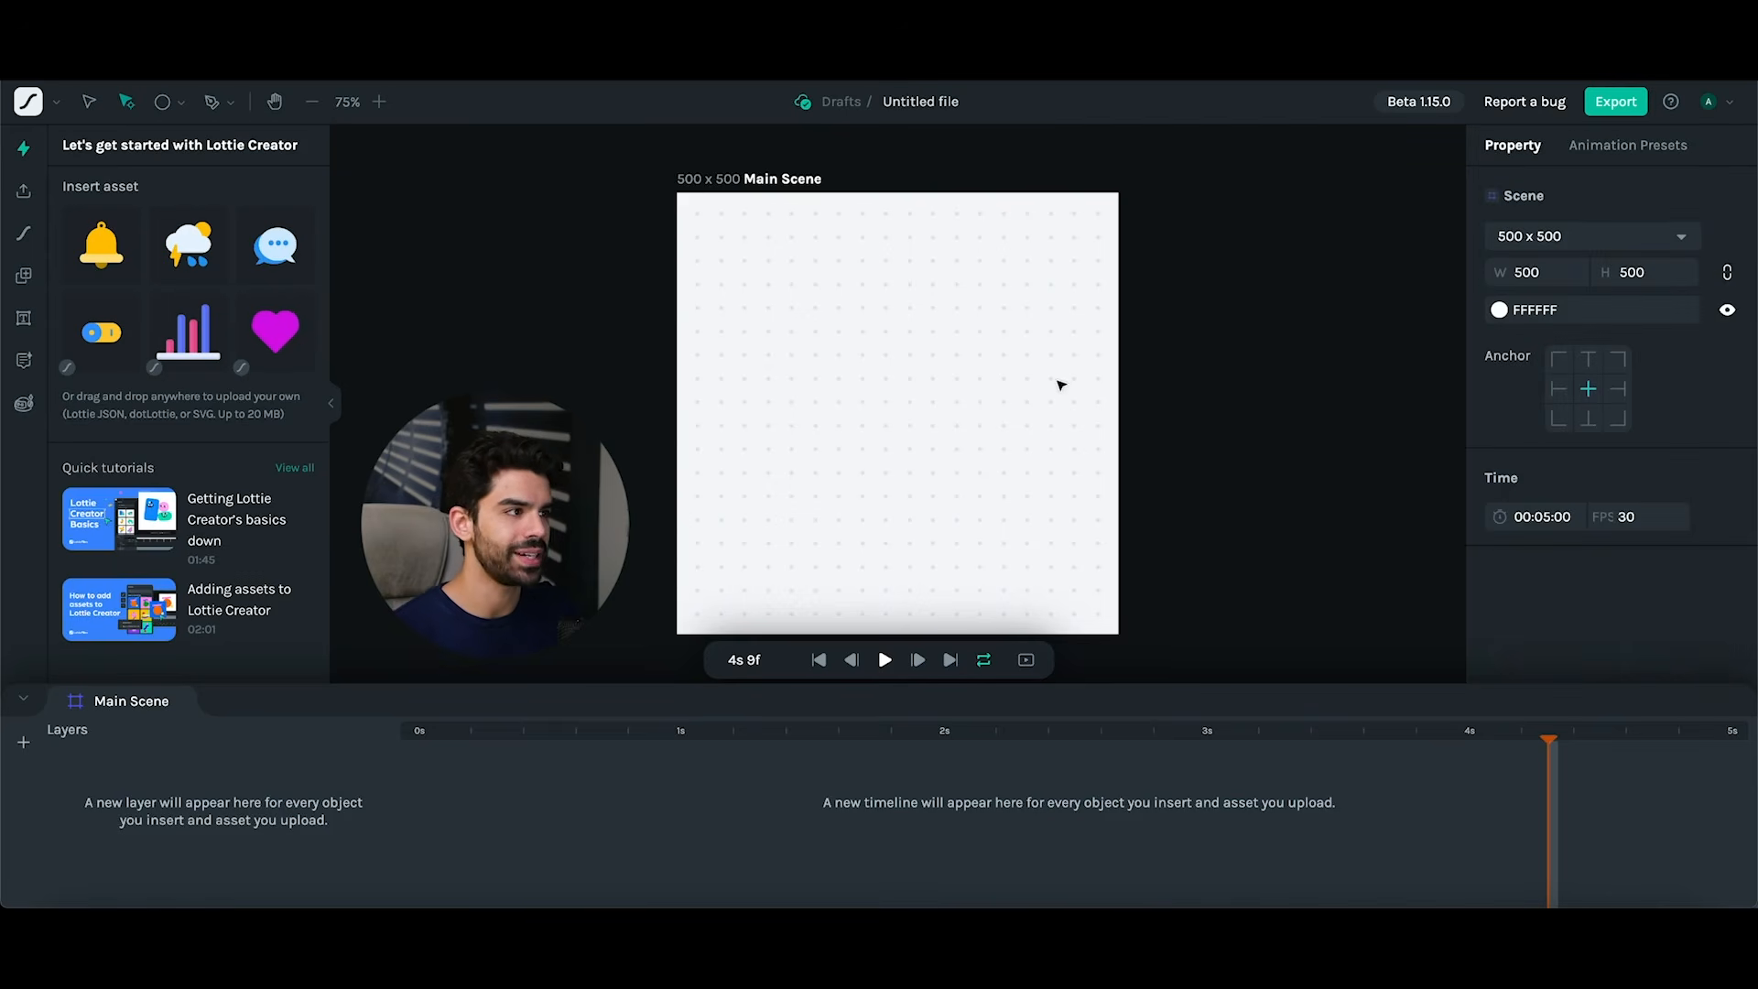
pyautogui.click(487, 313)
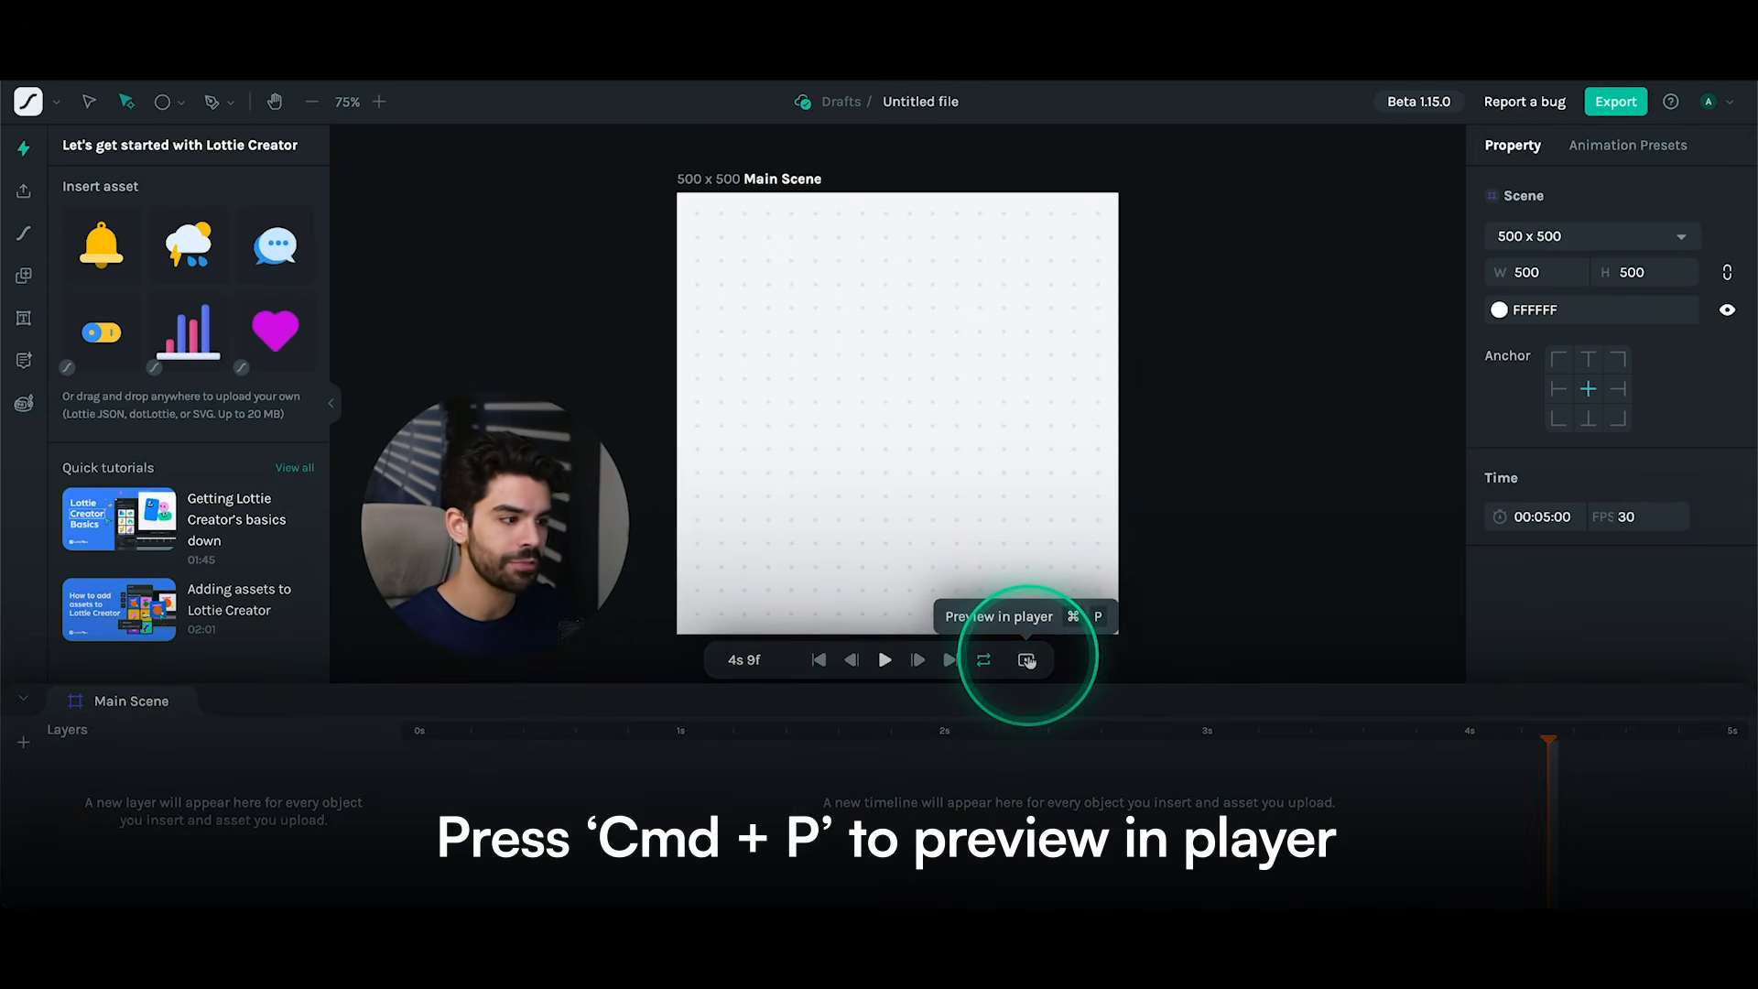
# - Go to the dashboard and look through its recent files, design tools, and premium and free community animations
pyautogui.click(48, 103)
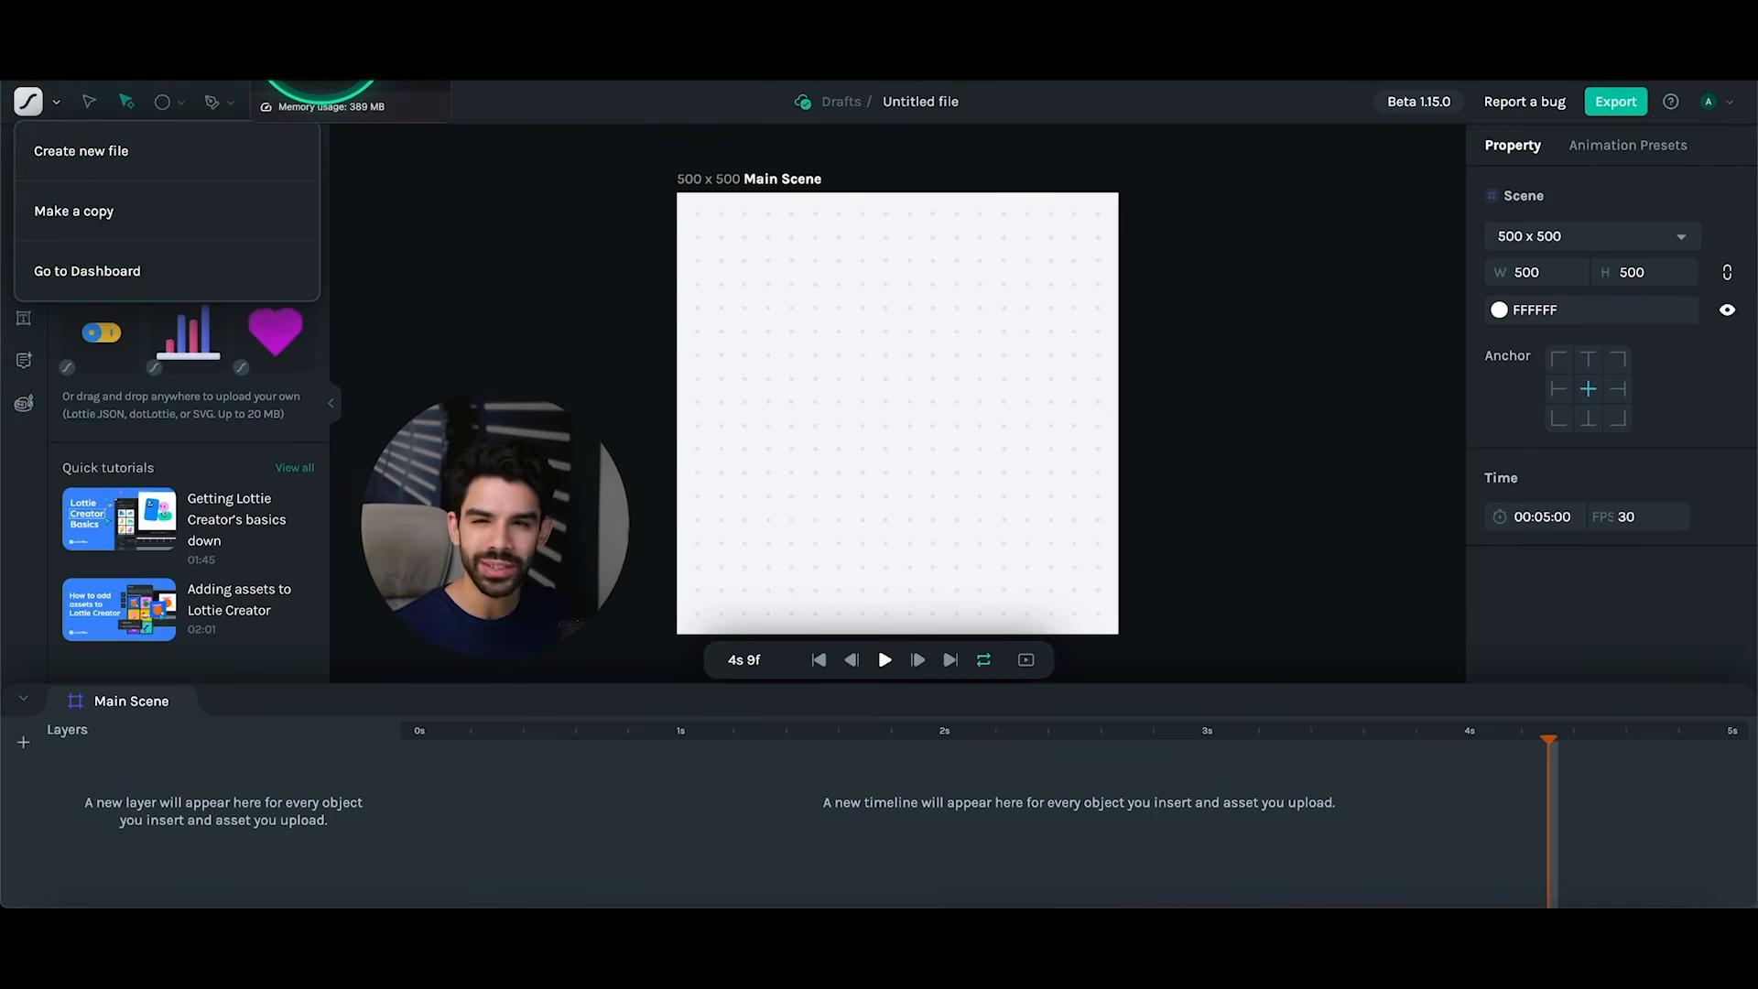
pyautogui.click(321, 38)
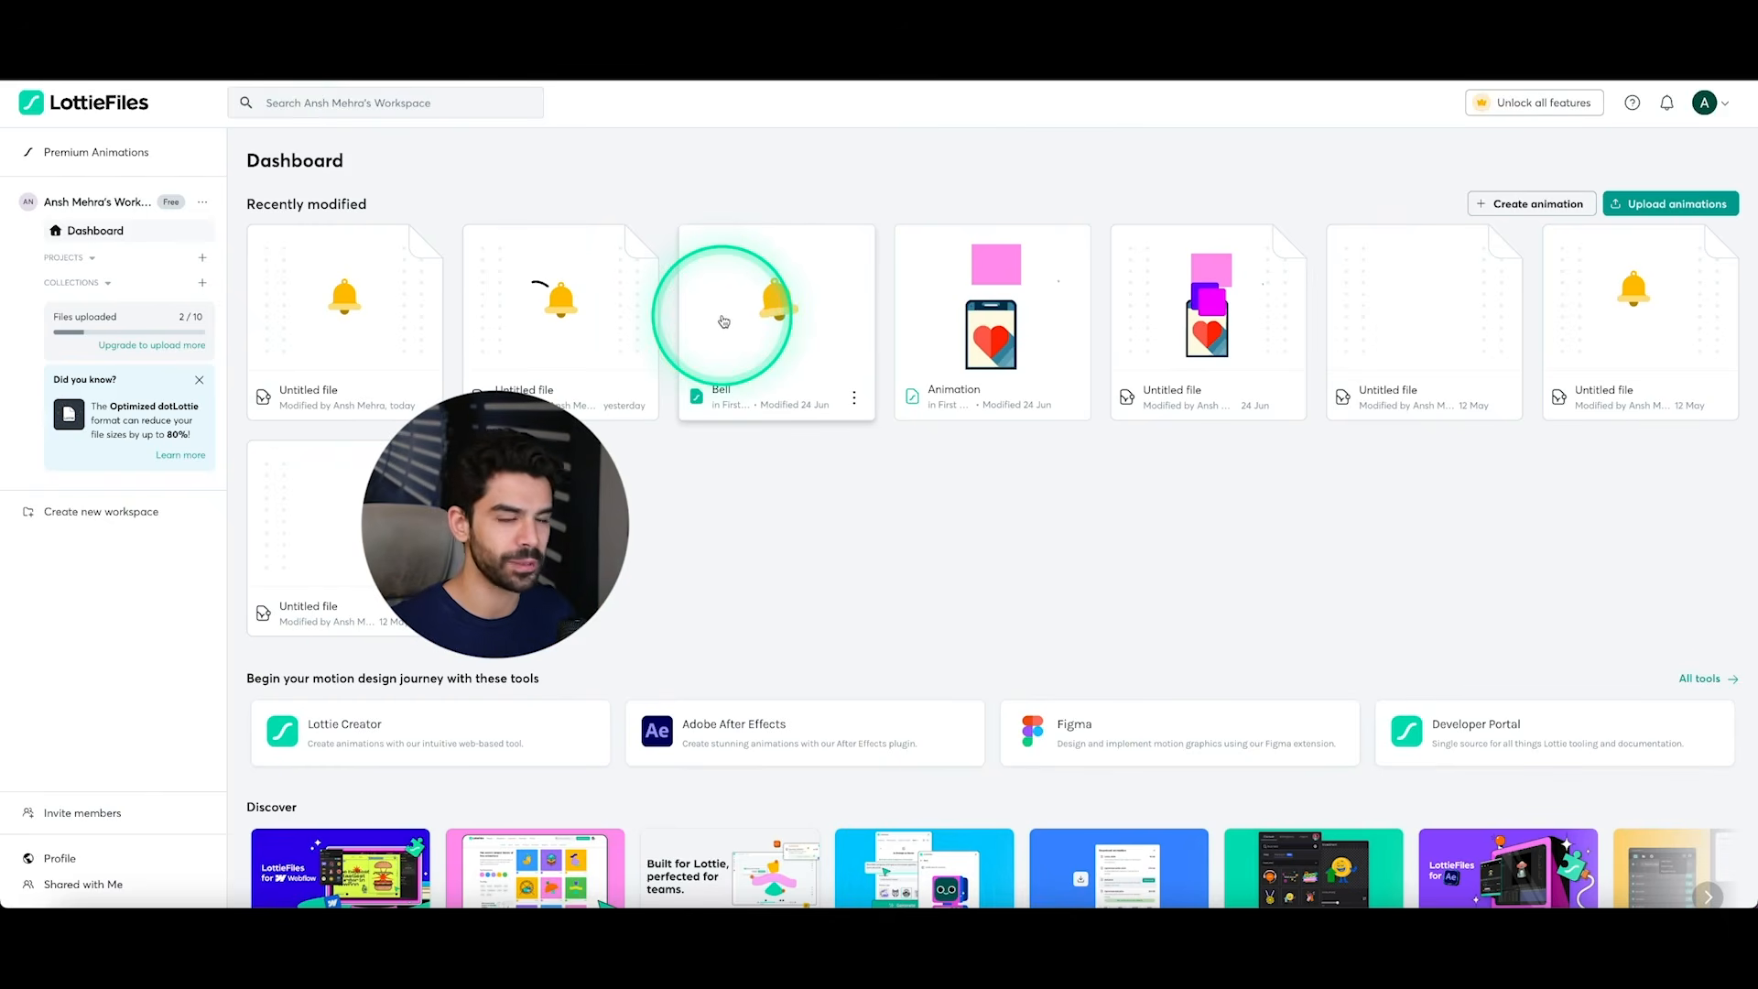
pyautogui.scroll(-3, 786, 527)
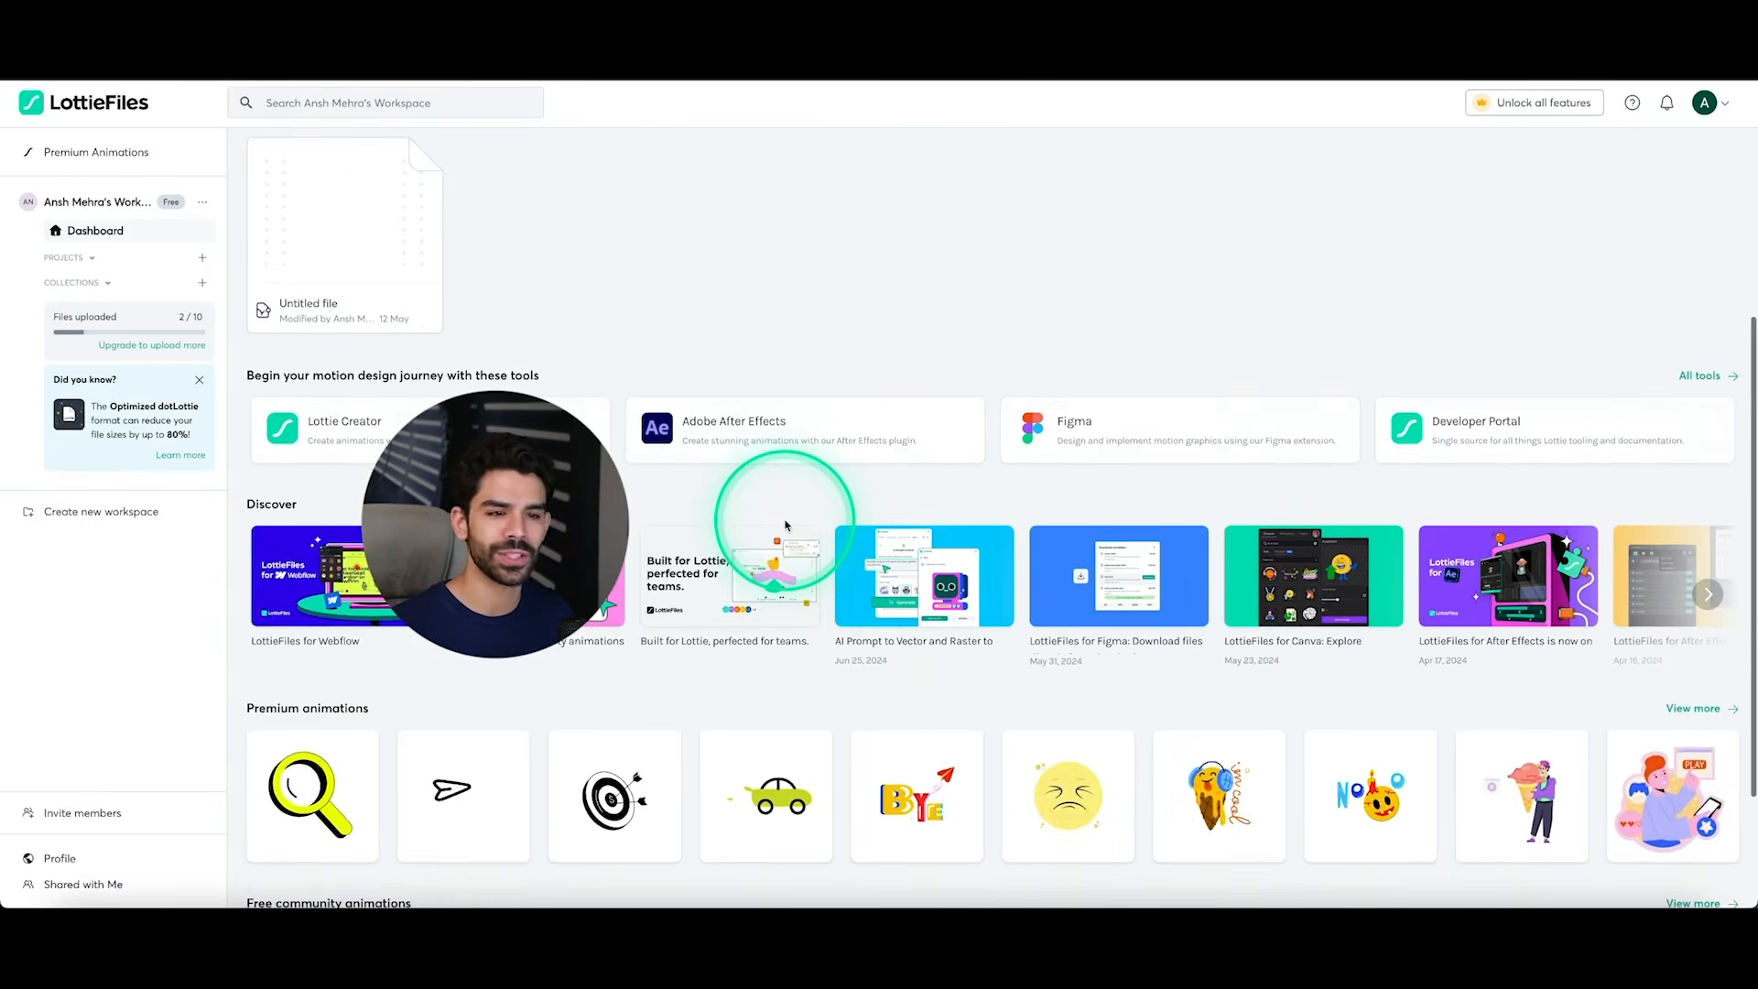
pyautogui.scroll(-1, 786, 526)
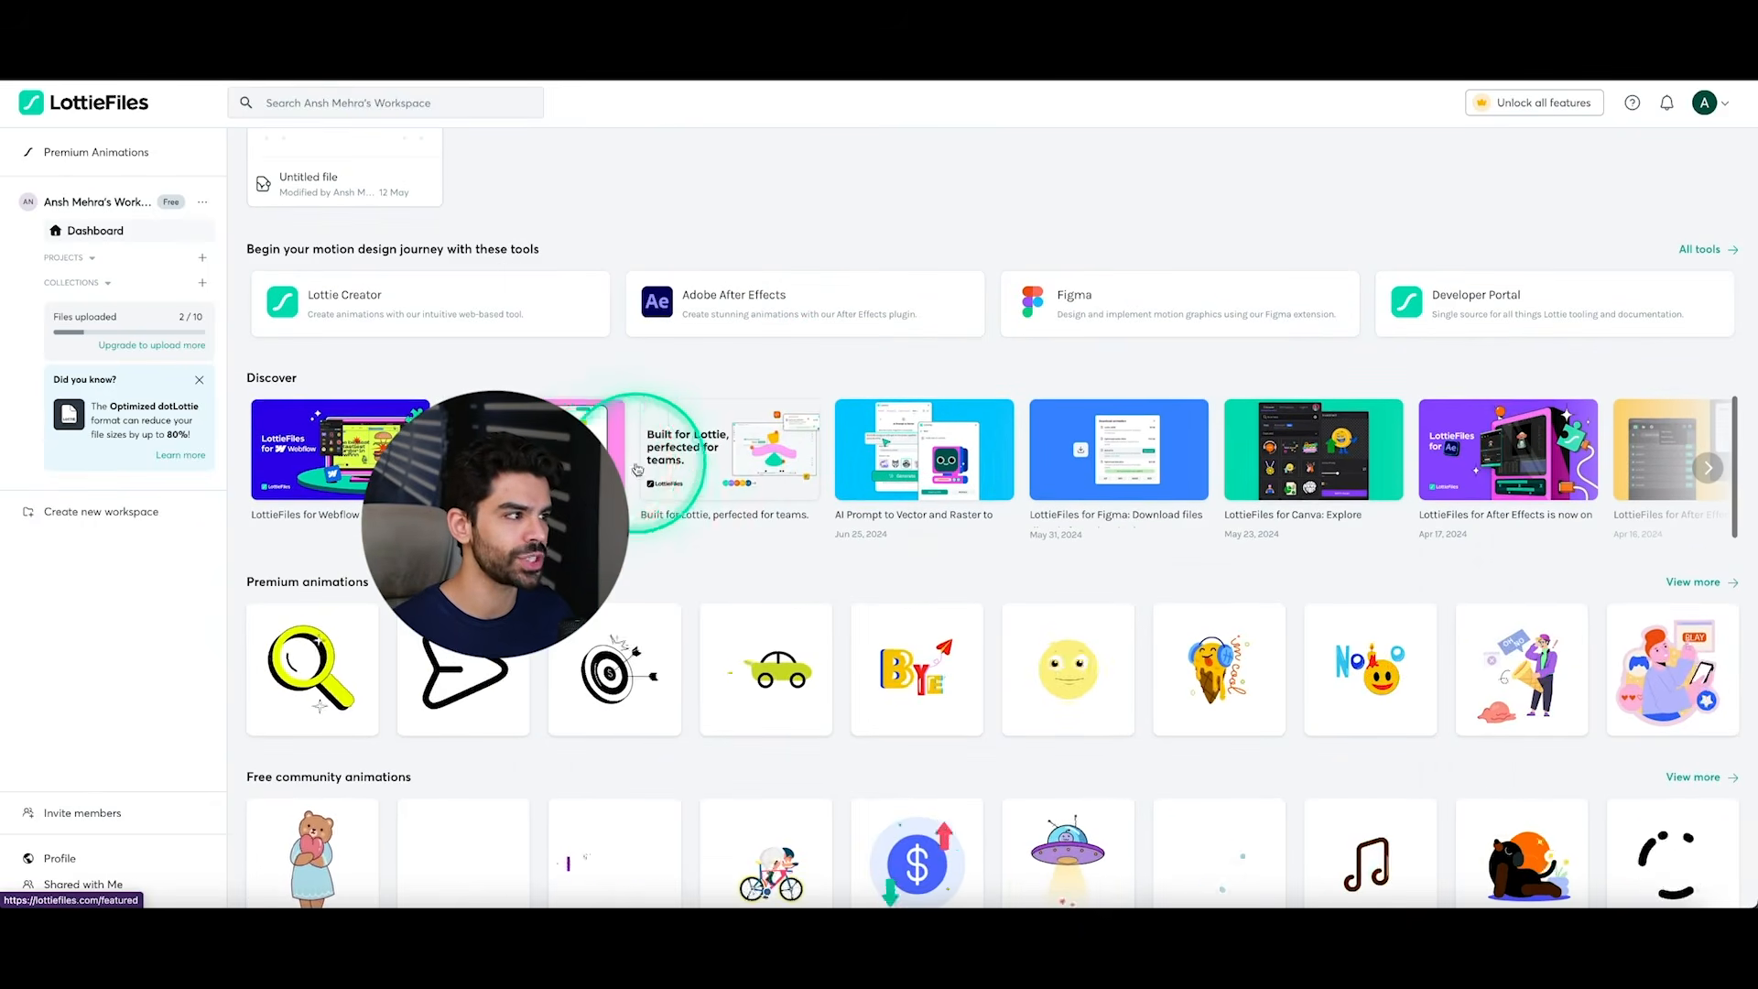
pyautogui.scroll(4, 715, 431)
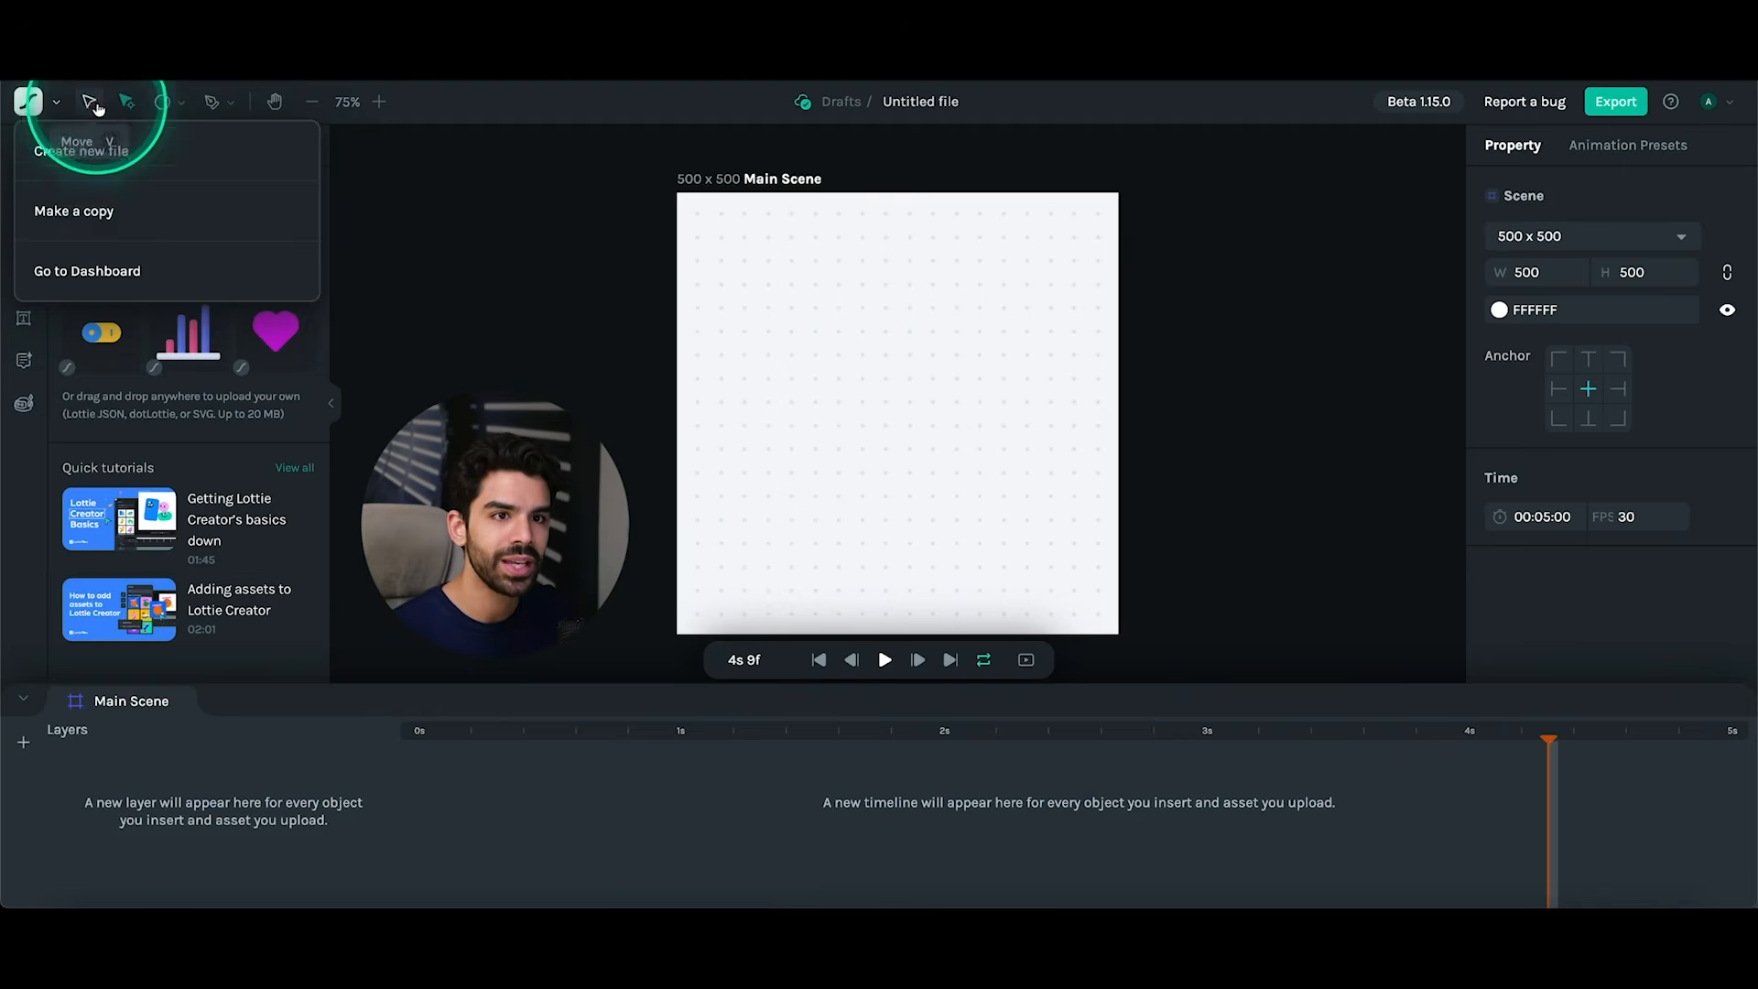
# - Insert the bell asset into the scene and move it down to about X 245, Y 341
pyautogui.click(91, 103)
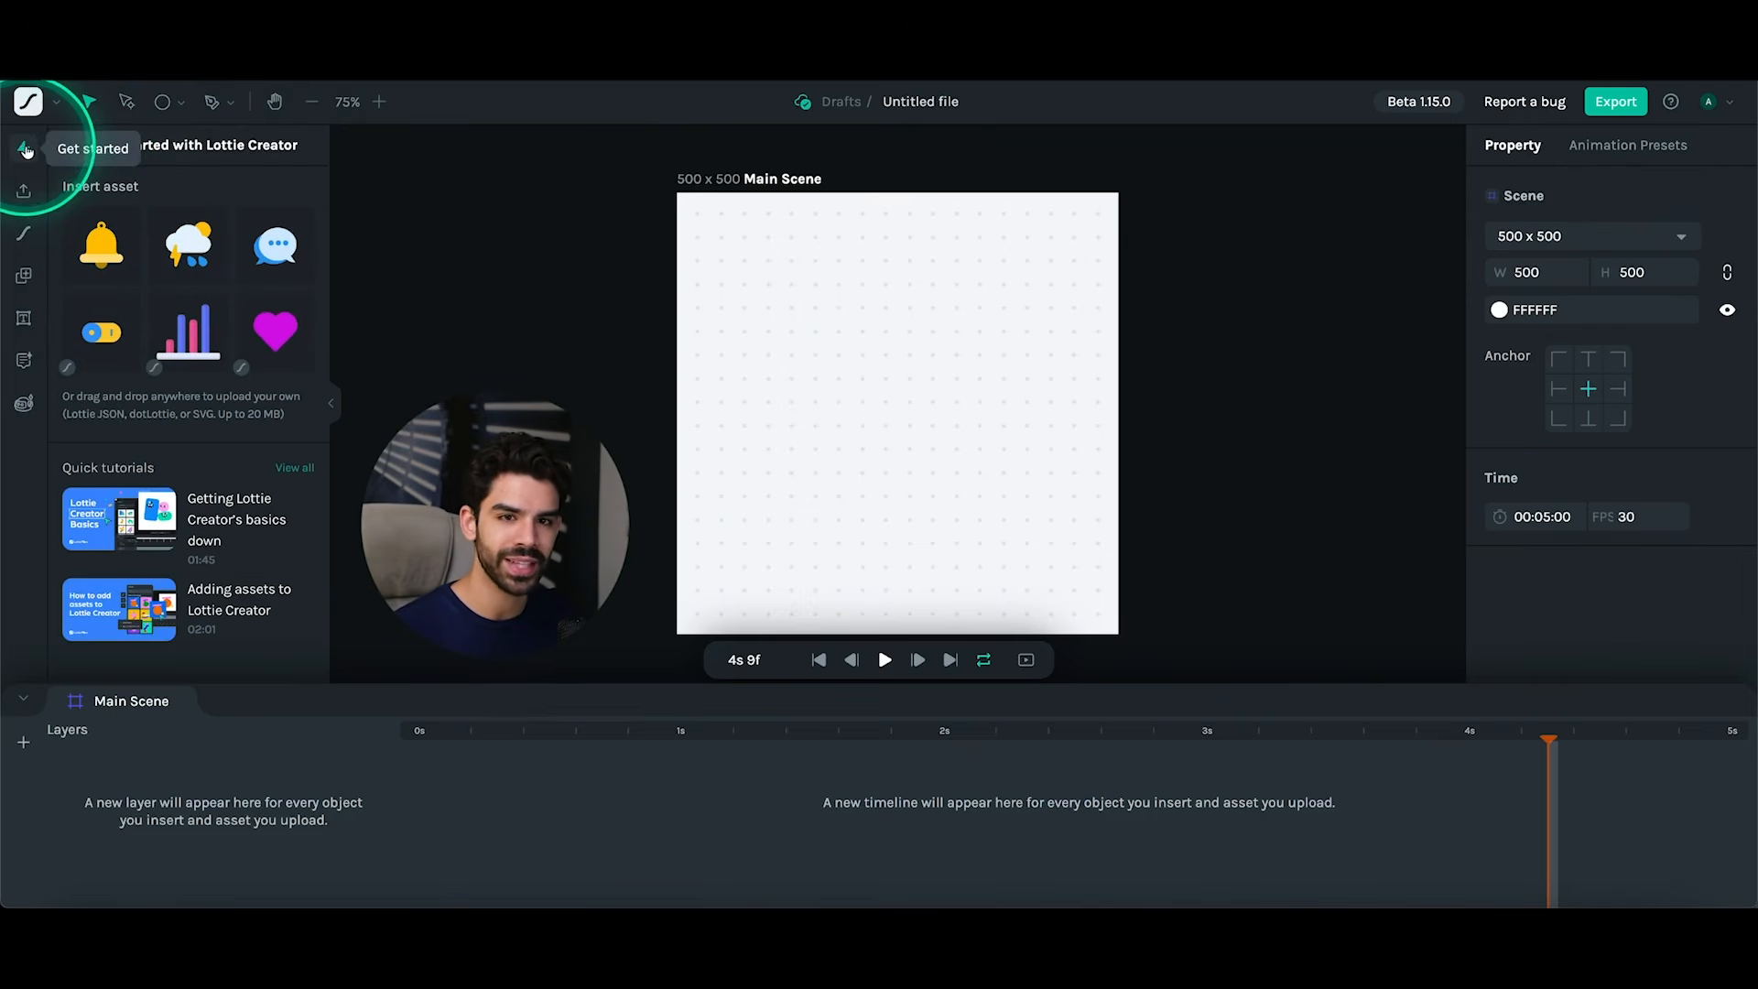
pyautogui.moveTo(99, 240); pyautogui.dragTo(884, 419)
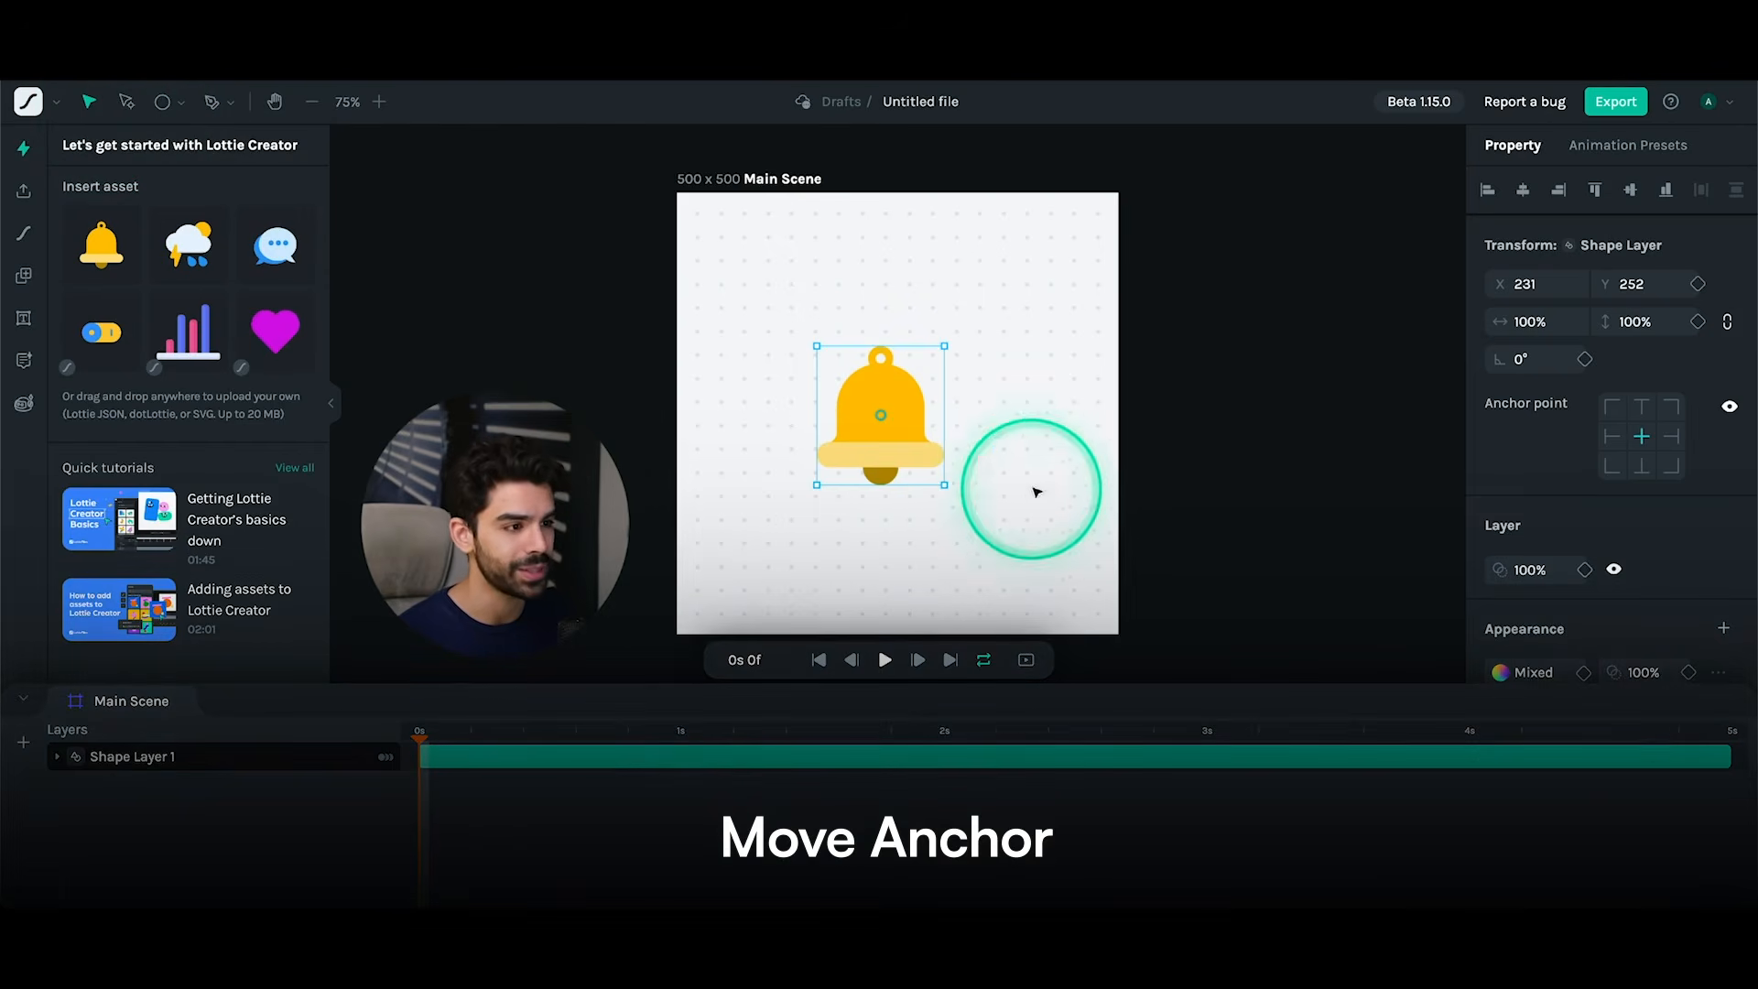
pyautogui.moveTo(903, 396); pyautogui.dragTo(925, 484)
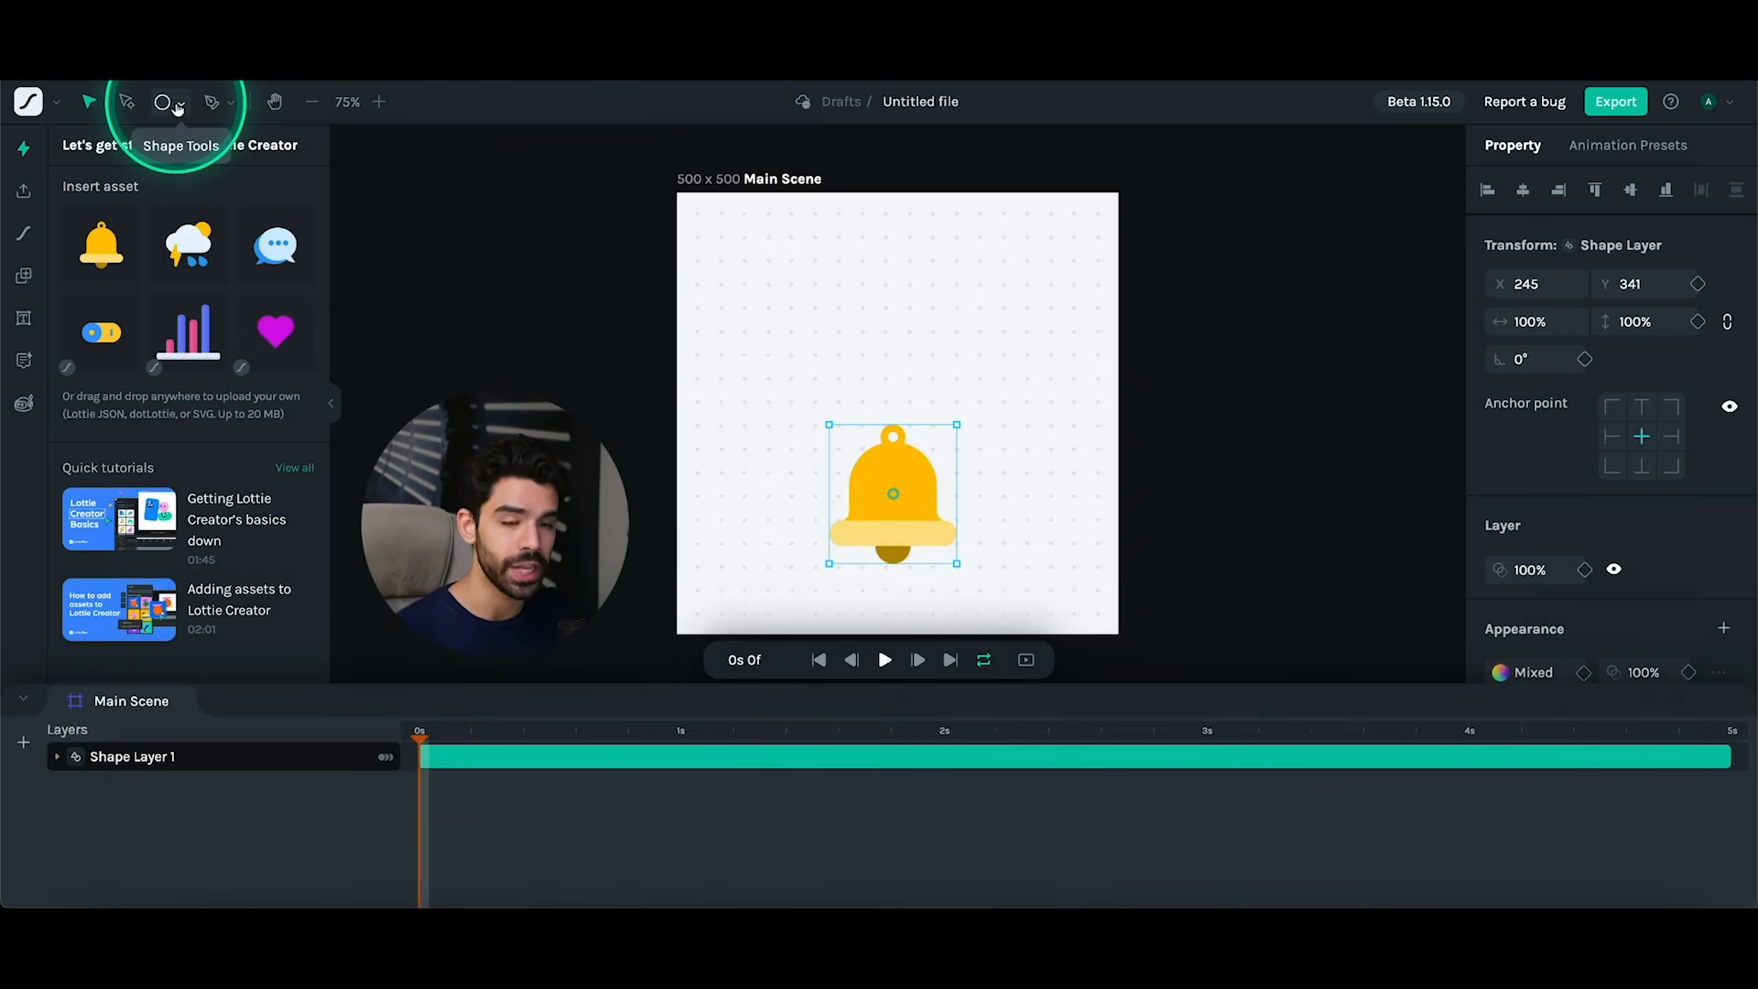
# - Draw a star above the bell, scaled to about 29% by 31% and placed at about X 128, Y 143
pyautogui.click(169, 105)
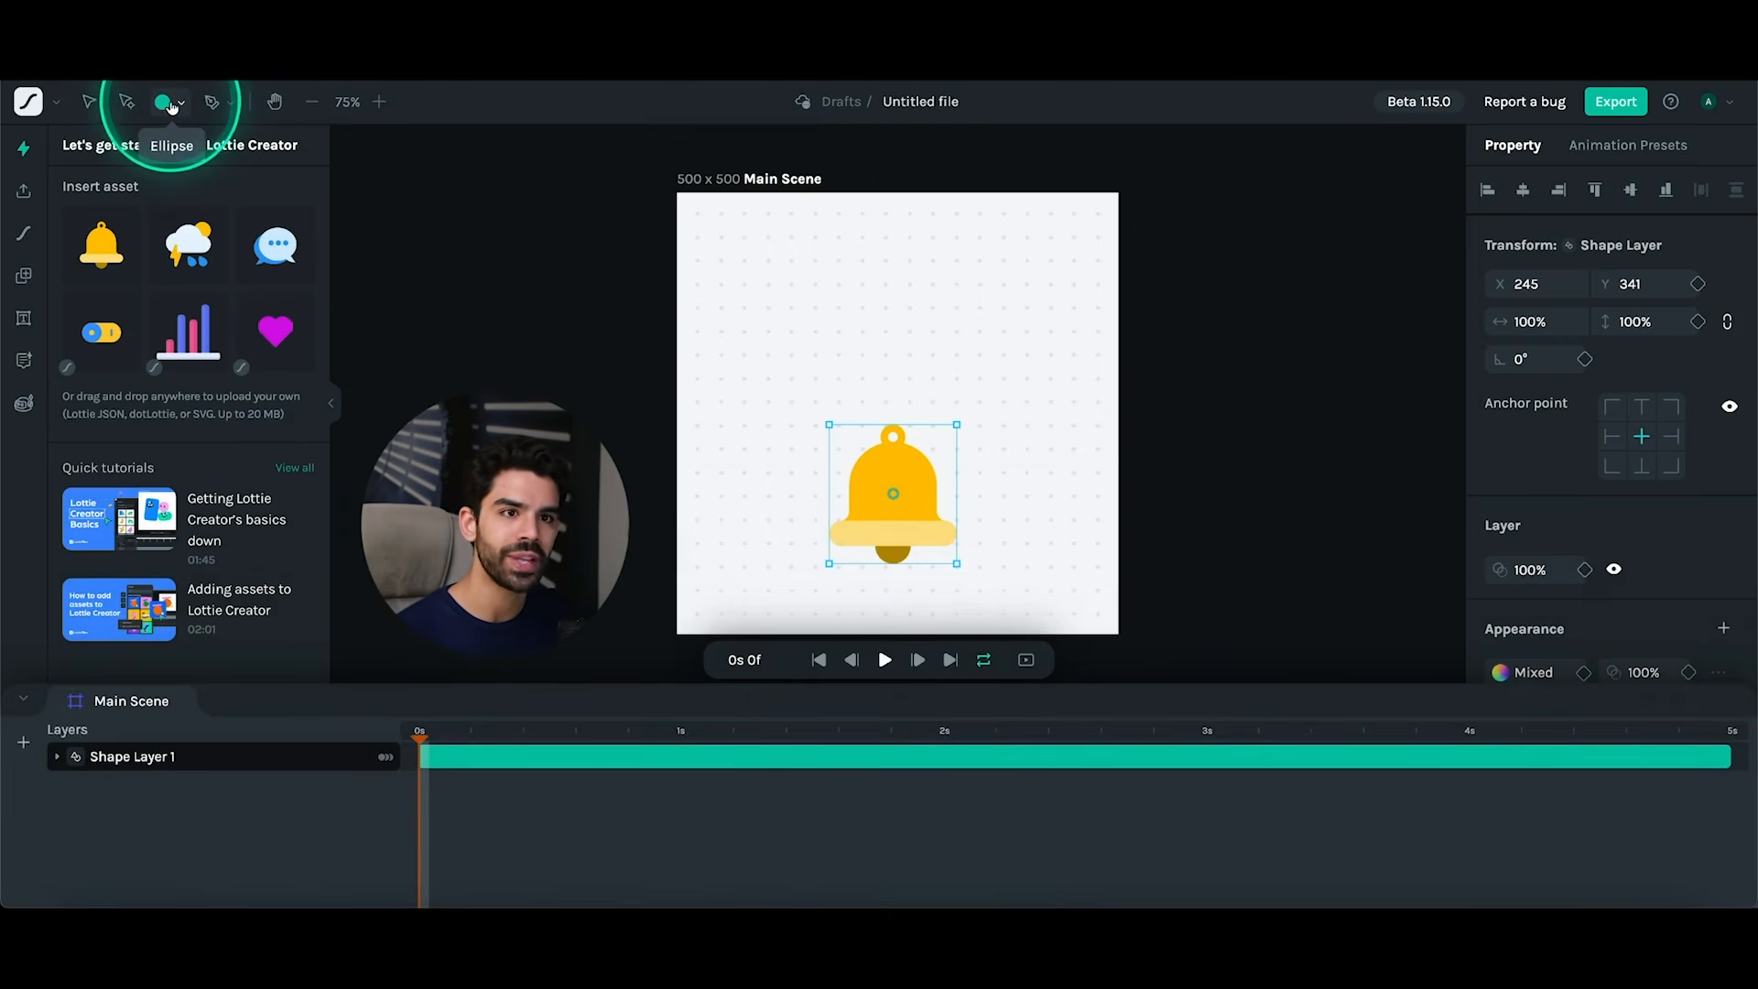
pyautogui.click(181, 103)
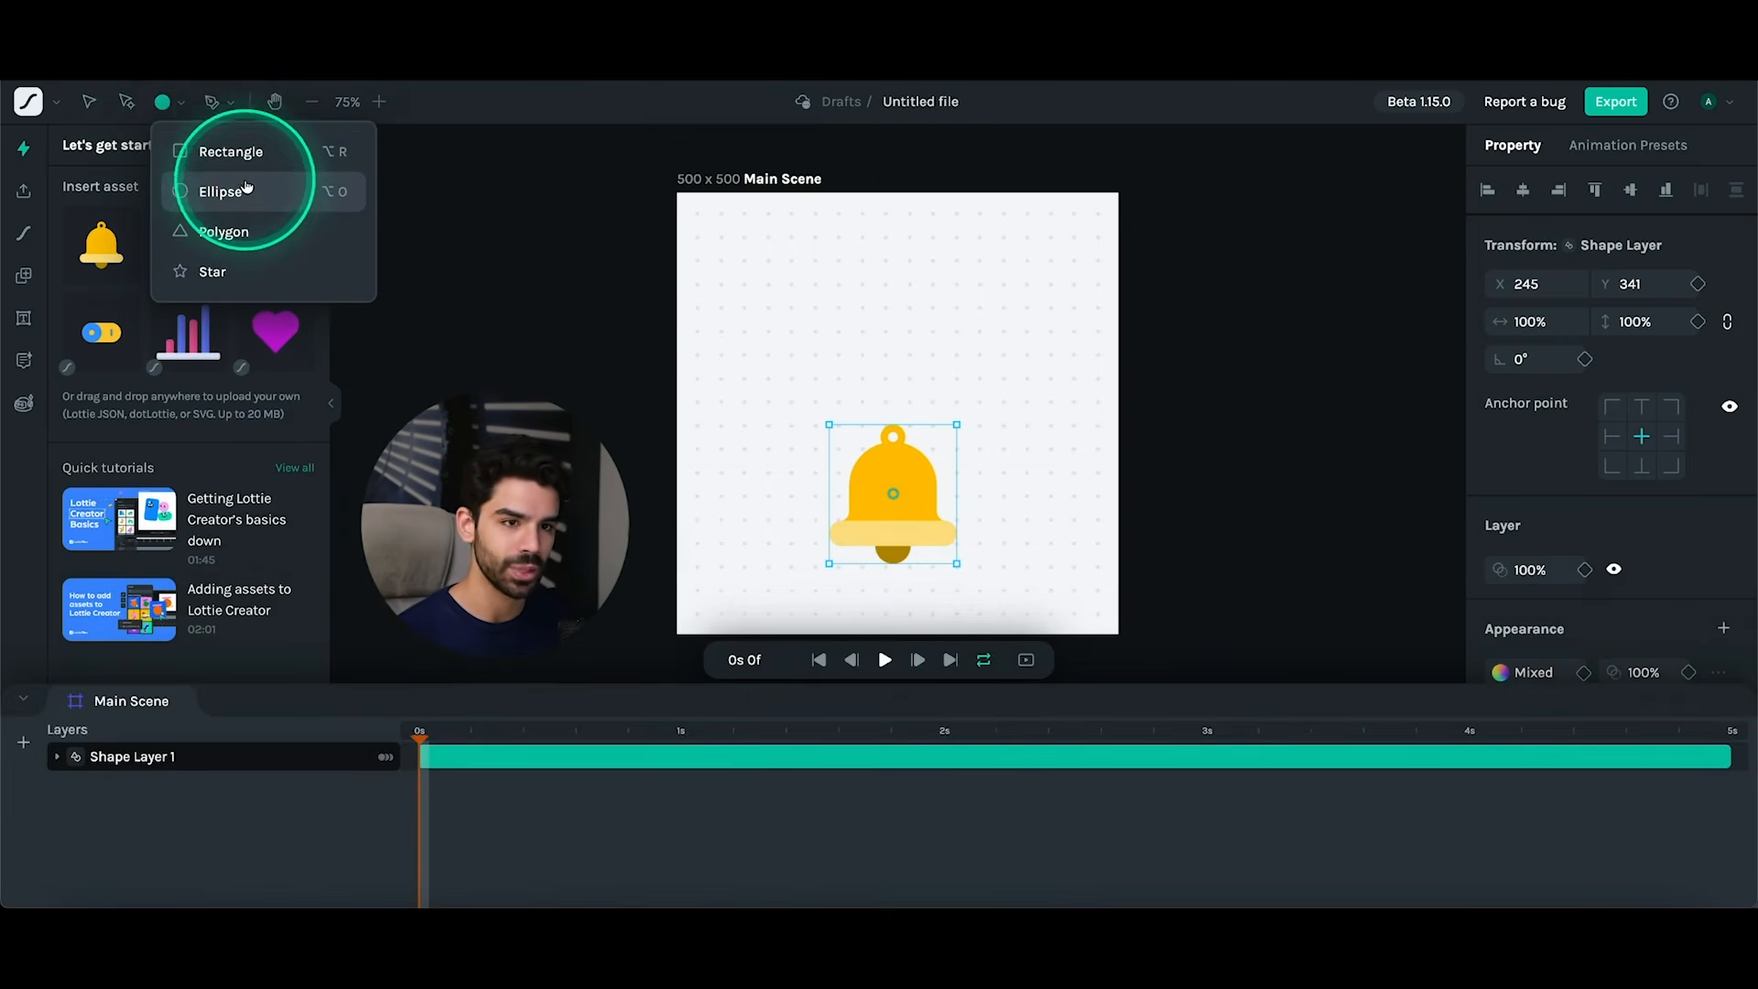
pyautogui.click(213, 271)
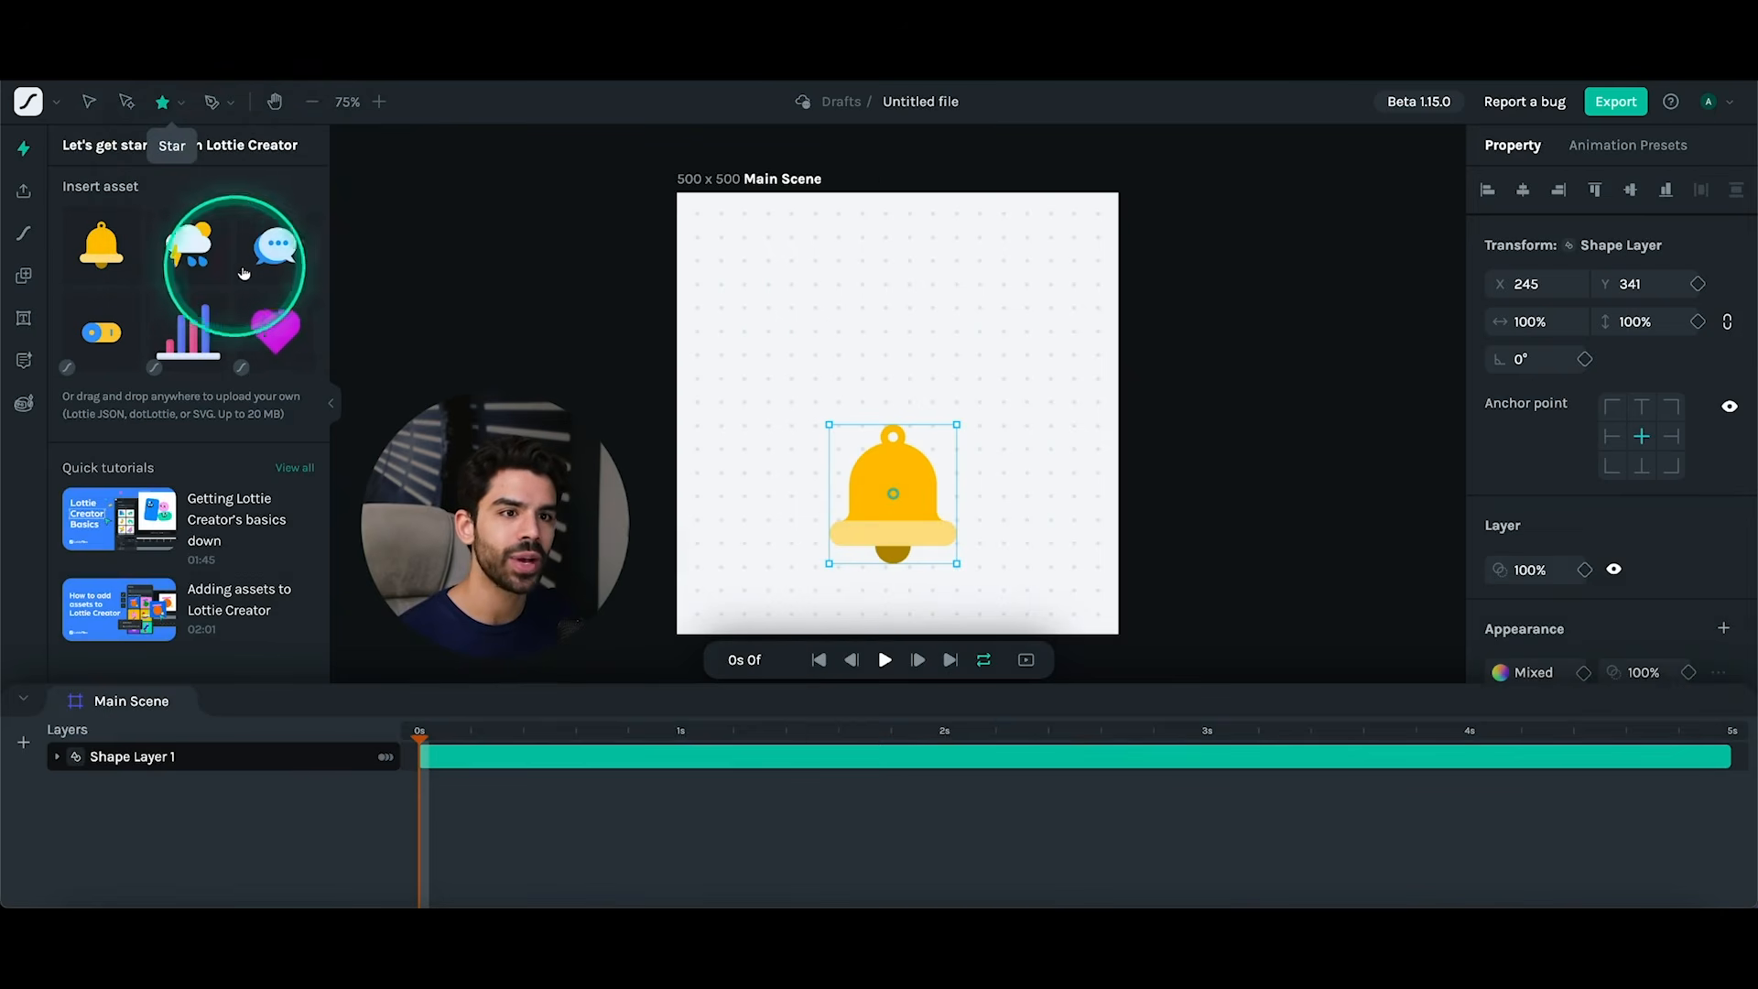
pyautogui.moveTo(798, 235); pyautogui.dragTo(927, 333)
pyautogui.click(924, 463)
pyautogui.click(932, 334)
pyautogui.moveTo(986, 395); pyautogui.dragTo(801, 327)
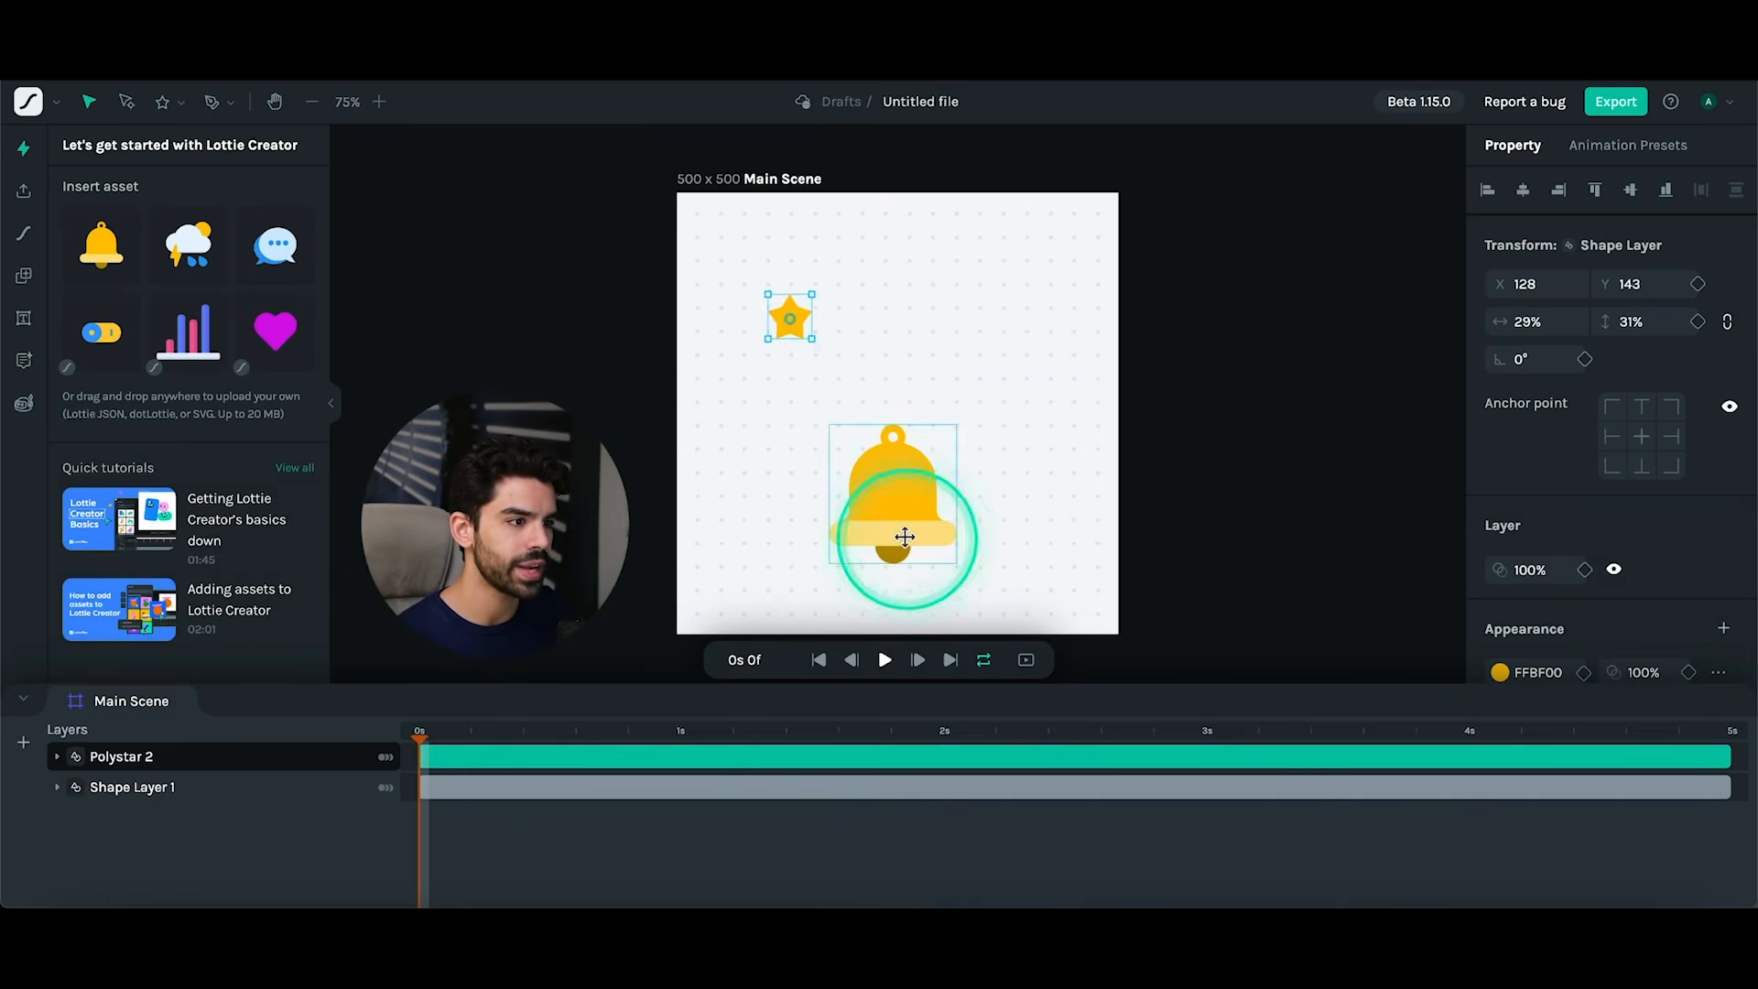
# - Move the bell up to the middle of the scene and the star beside its top at about X 153, Y 151
pyautogui.moveTo(904, 536); pyautogui.dragTo(899, 447)
pyautogui.click(791, 323)
pyautogui.moveTo(790, 324); pyautogui.dragTo(812, 328)
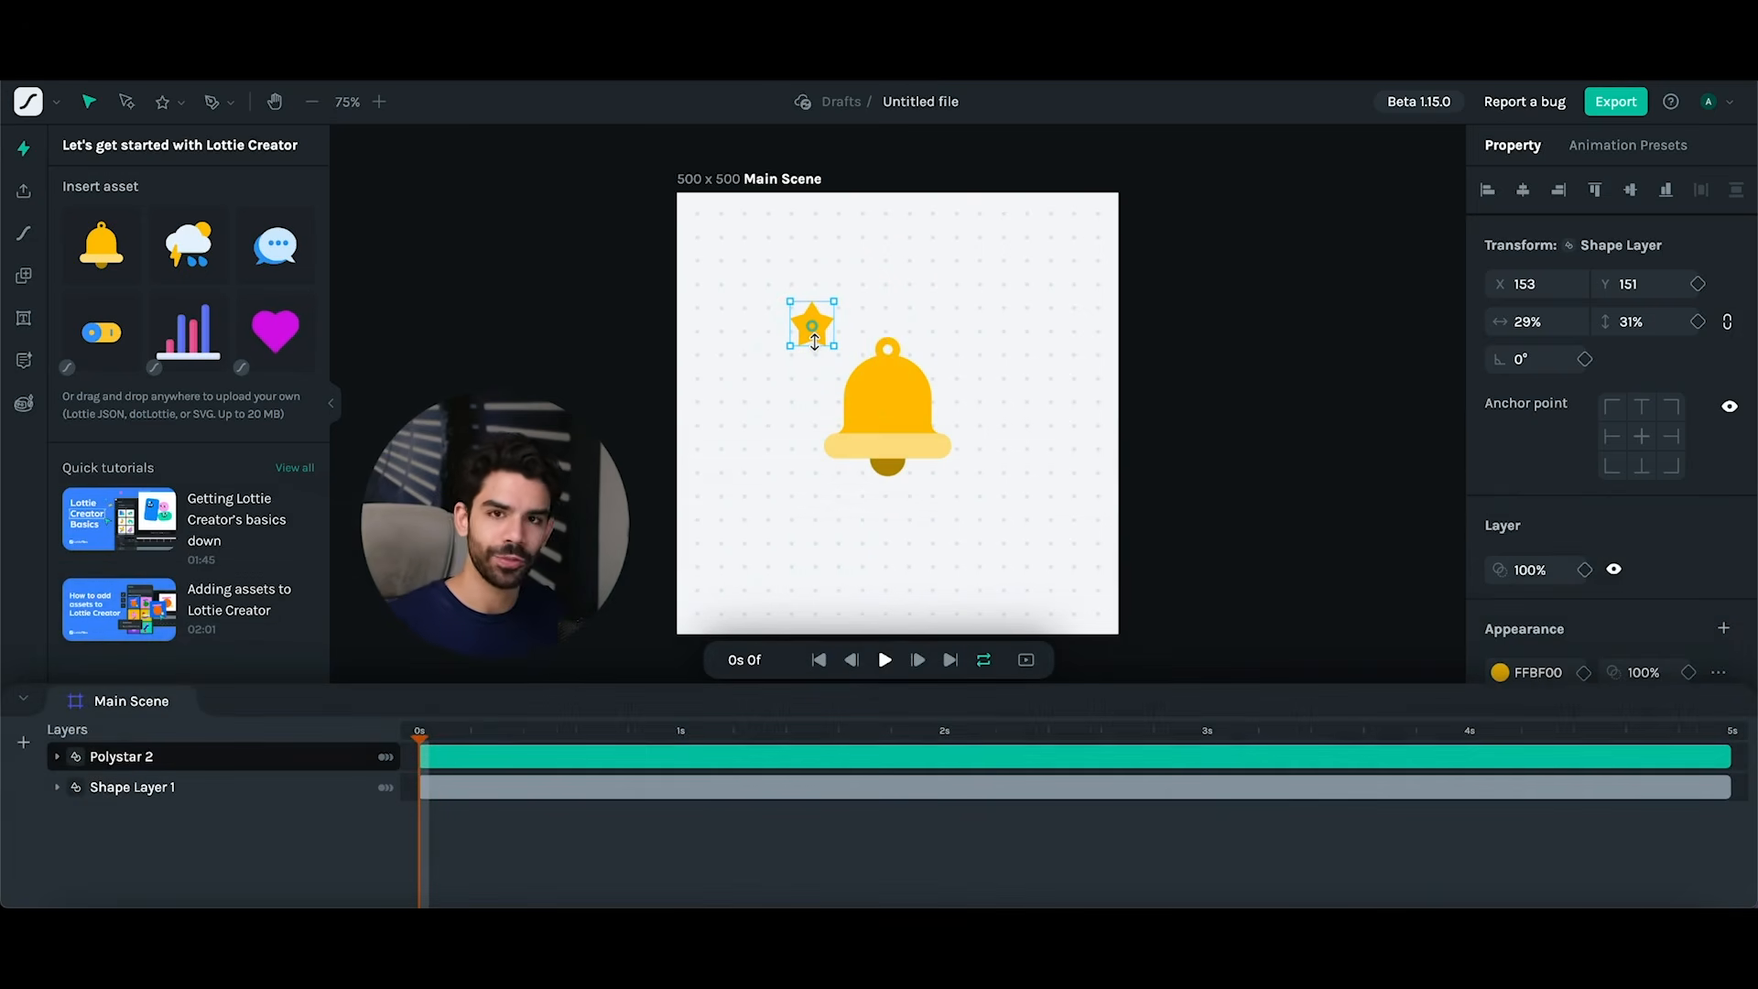
# - Move the star's anchor point to its lower-left corner and rotate the star to 65°
pyautogui.moveTo(1498, 360)
pyautogui.mouseDown()
pyautogui.moveTo(1609, 360)
pyautogui.moveTo(1490, 357)
pyautogui.mouseUp()
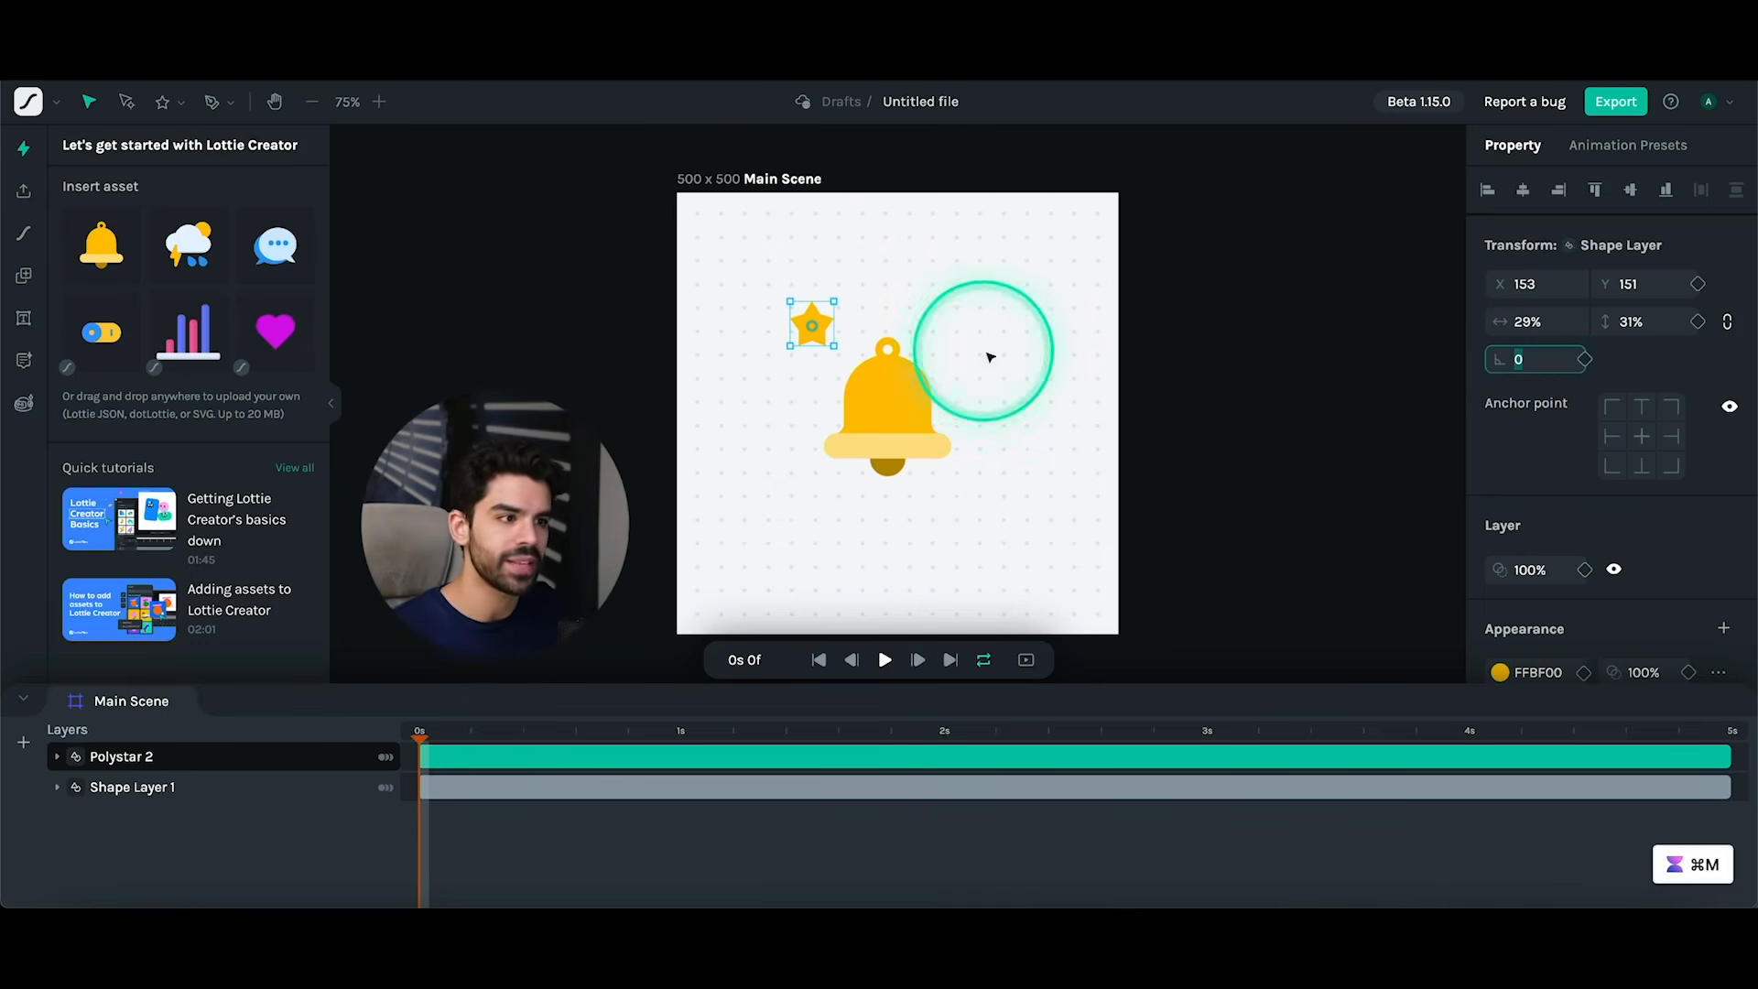
pyautogui.click(818, 335)
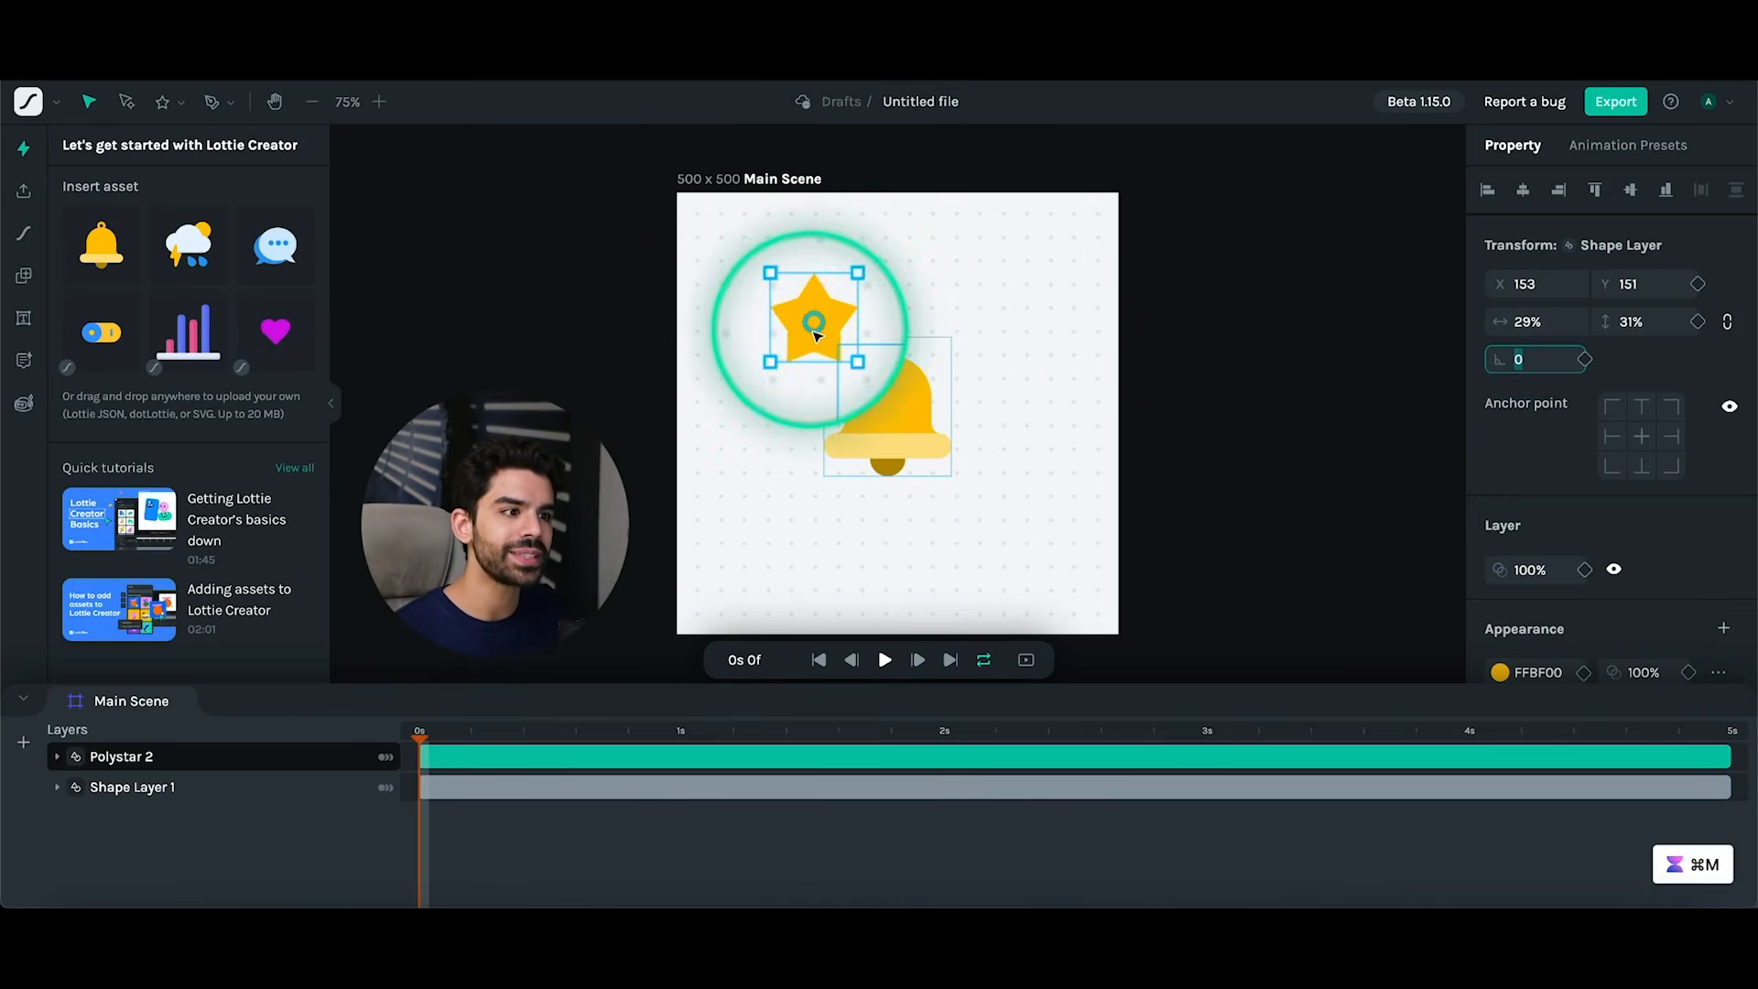
pyautogui.click(140, 107)
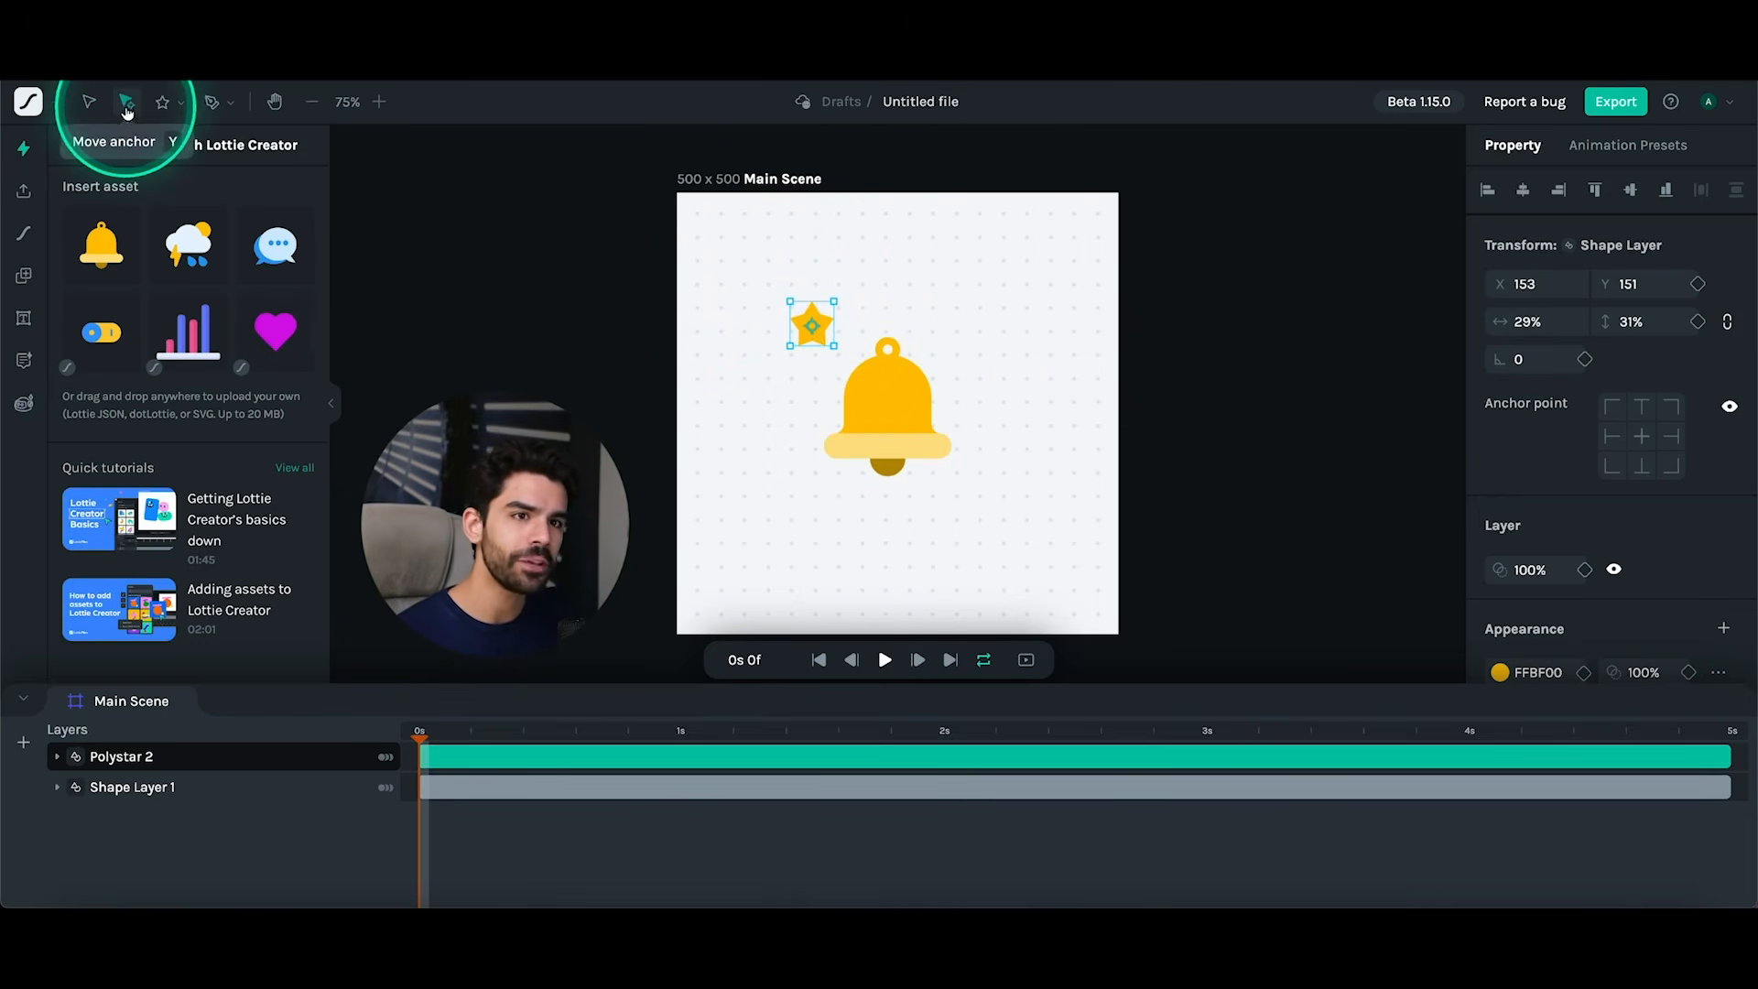
pyautogui.moveTo(812, 326); pyautogui.dragTo(803, 341)
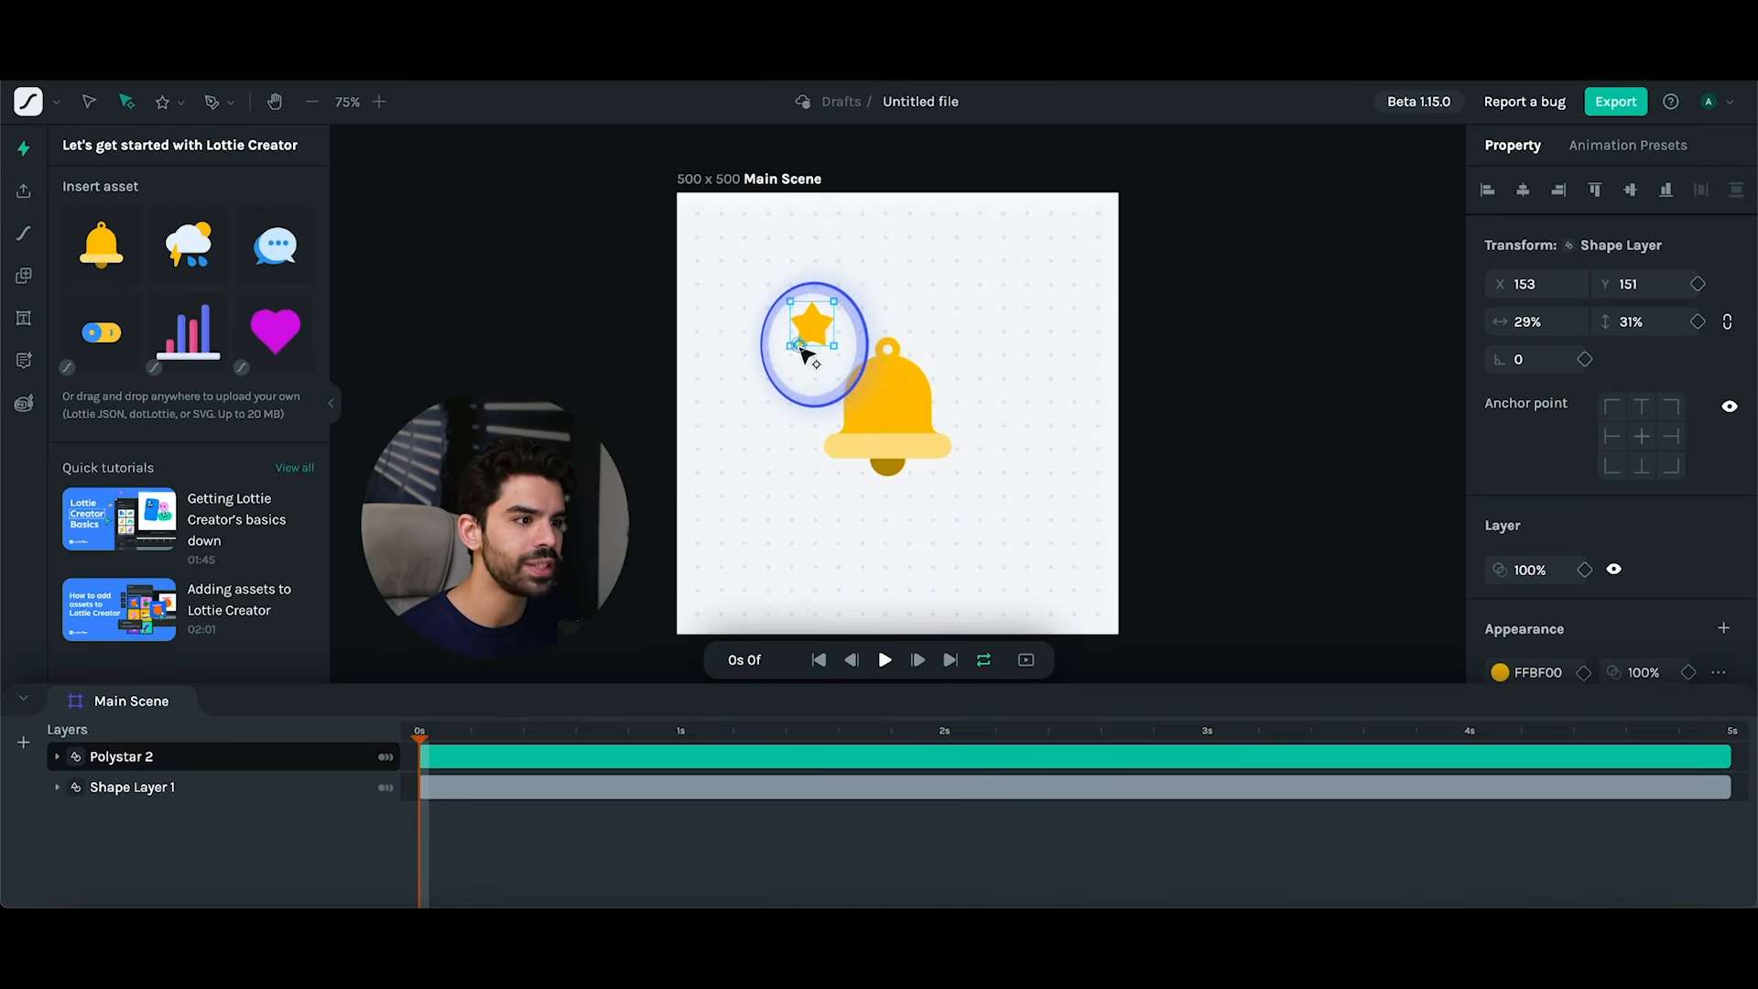
pyautogui.moveTo(1502, 363); pyautogui.dragTo(1564, 384)
pyautogui.press('super+m')
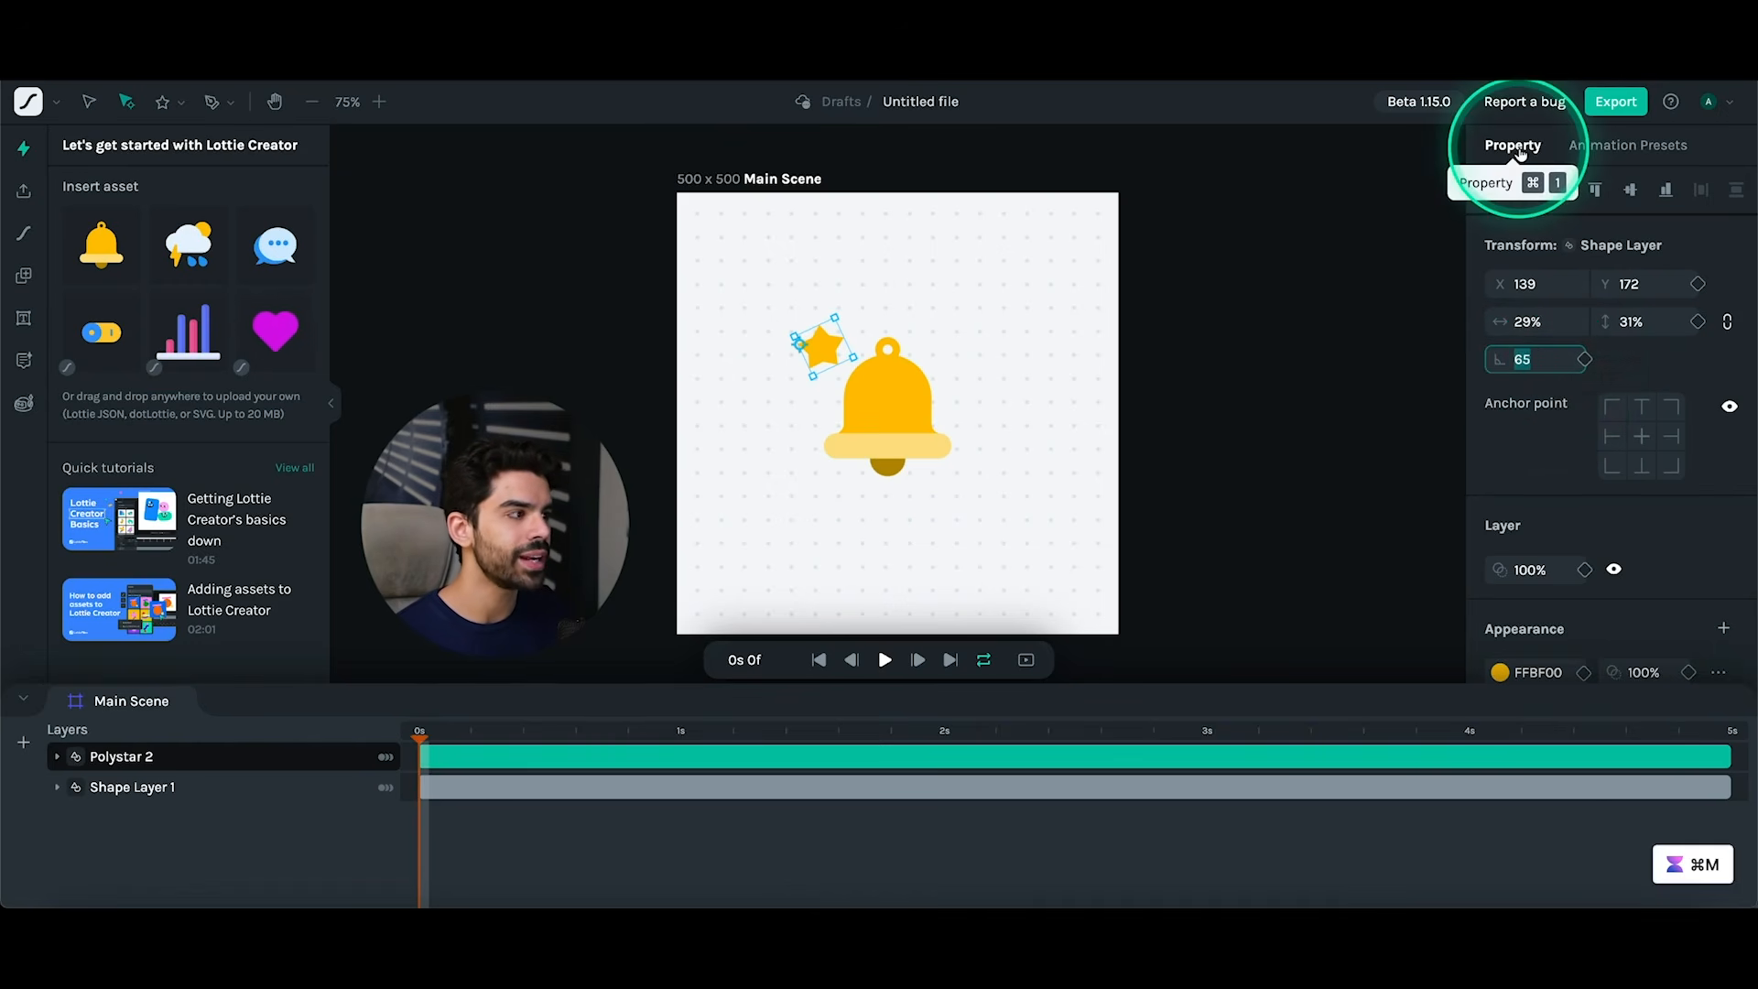
# - Try several preset anchor positions on the star, ending with its anchor point at the centre
pyautogui.click(1640, 411)
pyautogui.click(1612, 405)
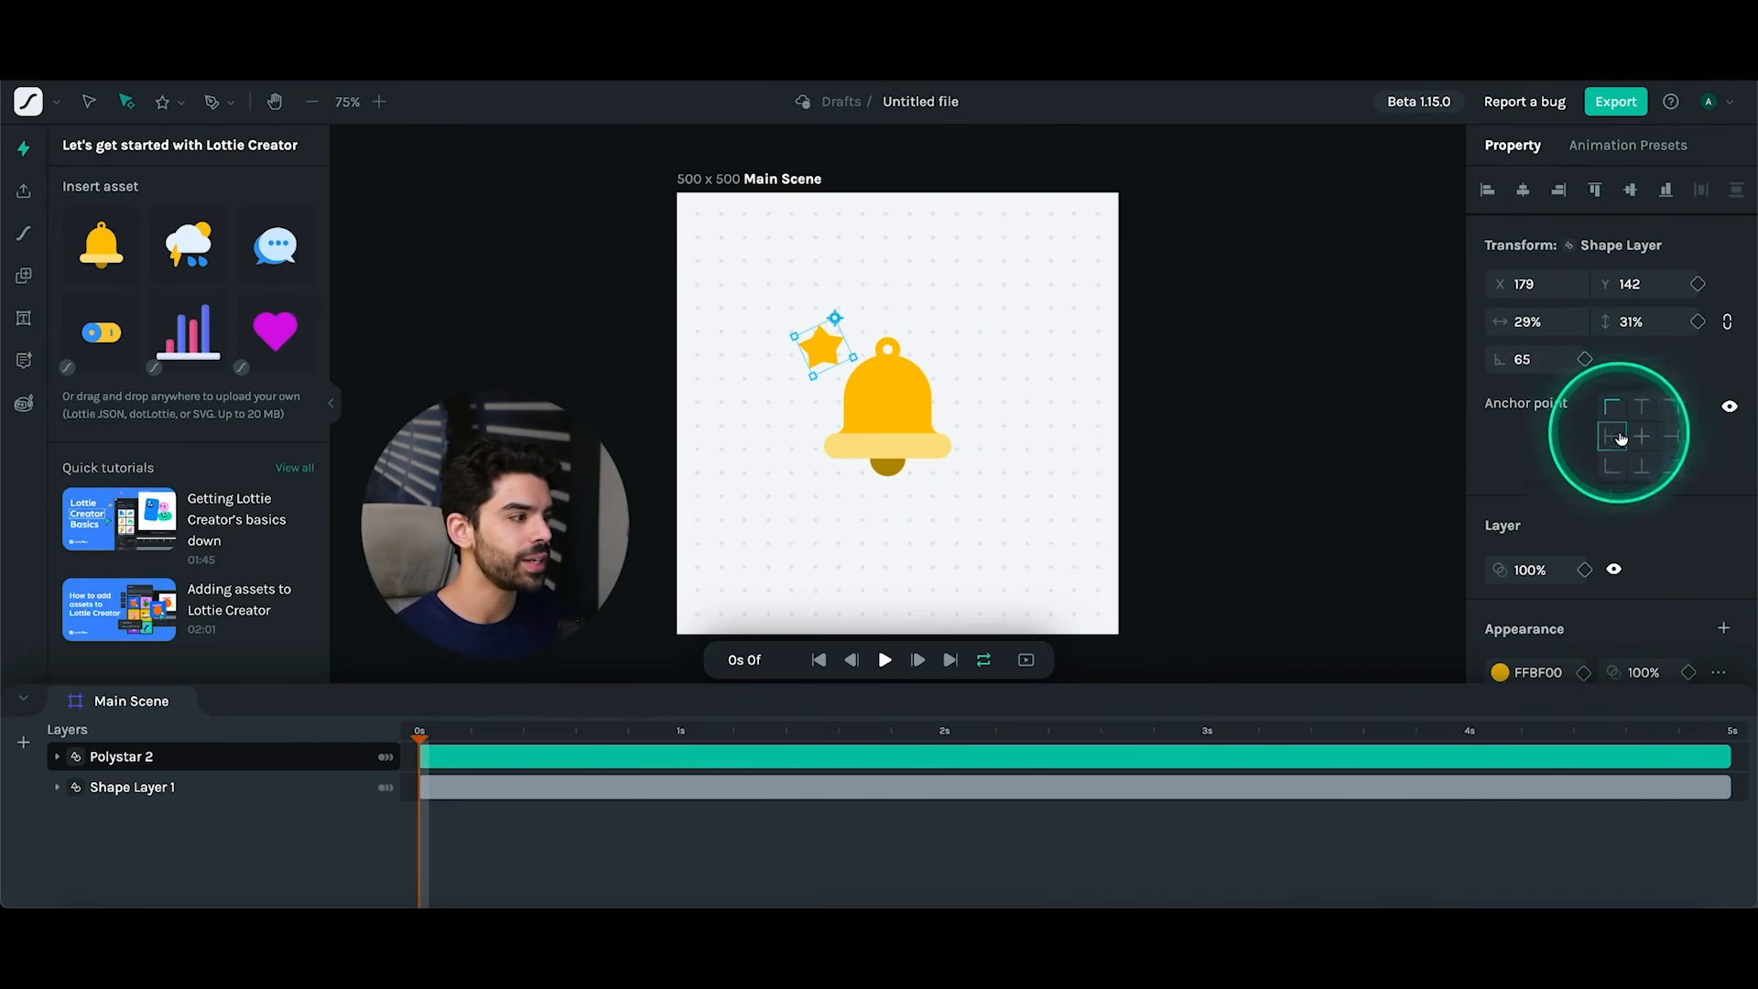
pyautogui.click(1642, 408)
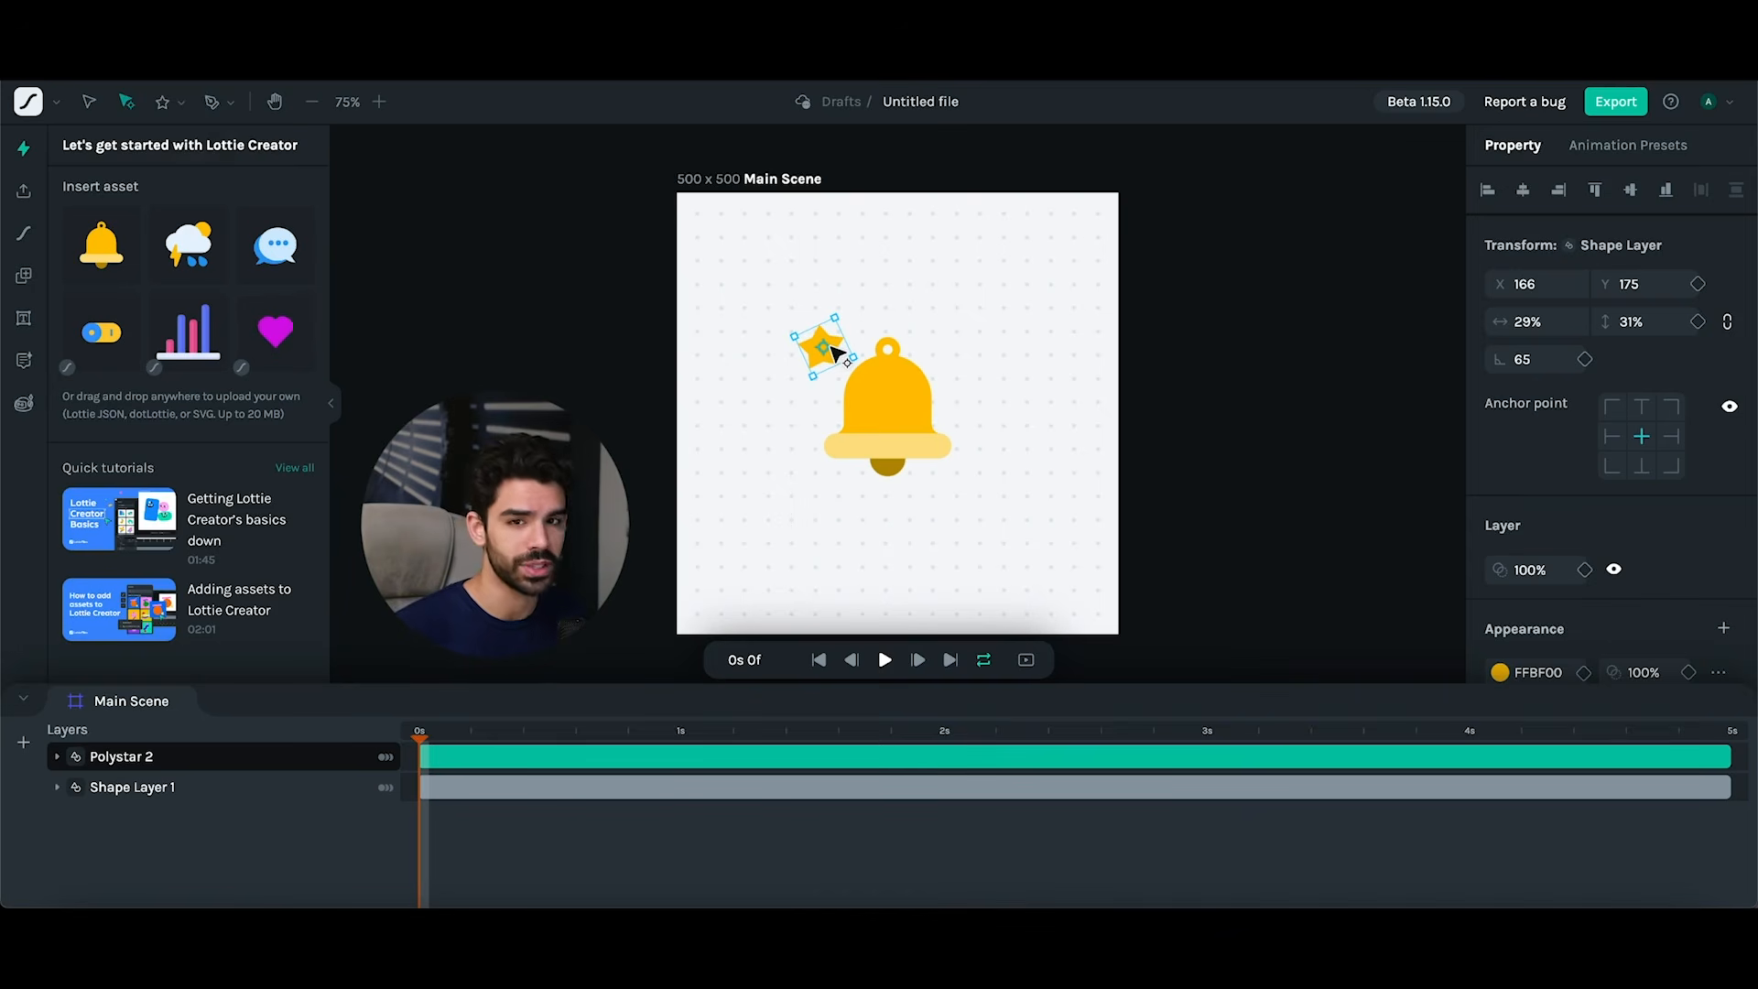
# - Draw a closed three-cornered shape with one curved side using the Pen tool and move it to about X 345, Y 123
pyautogui.click(228, 103)
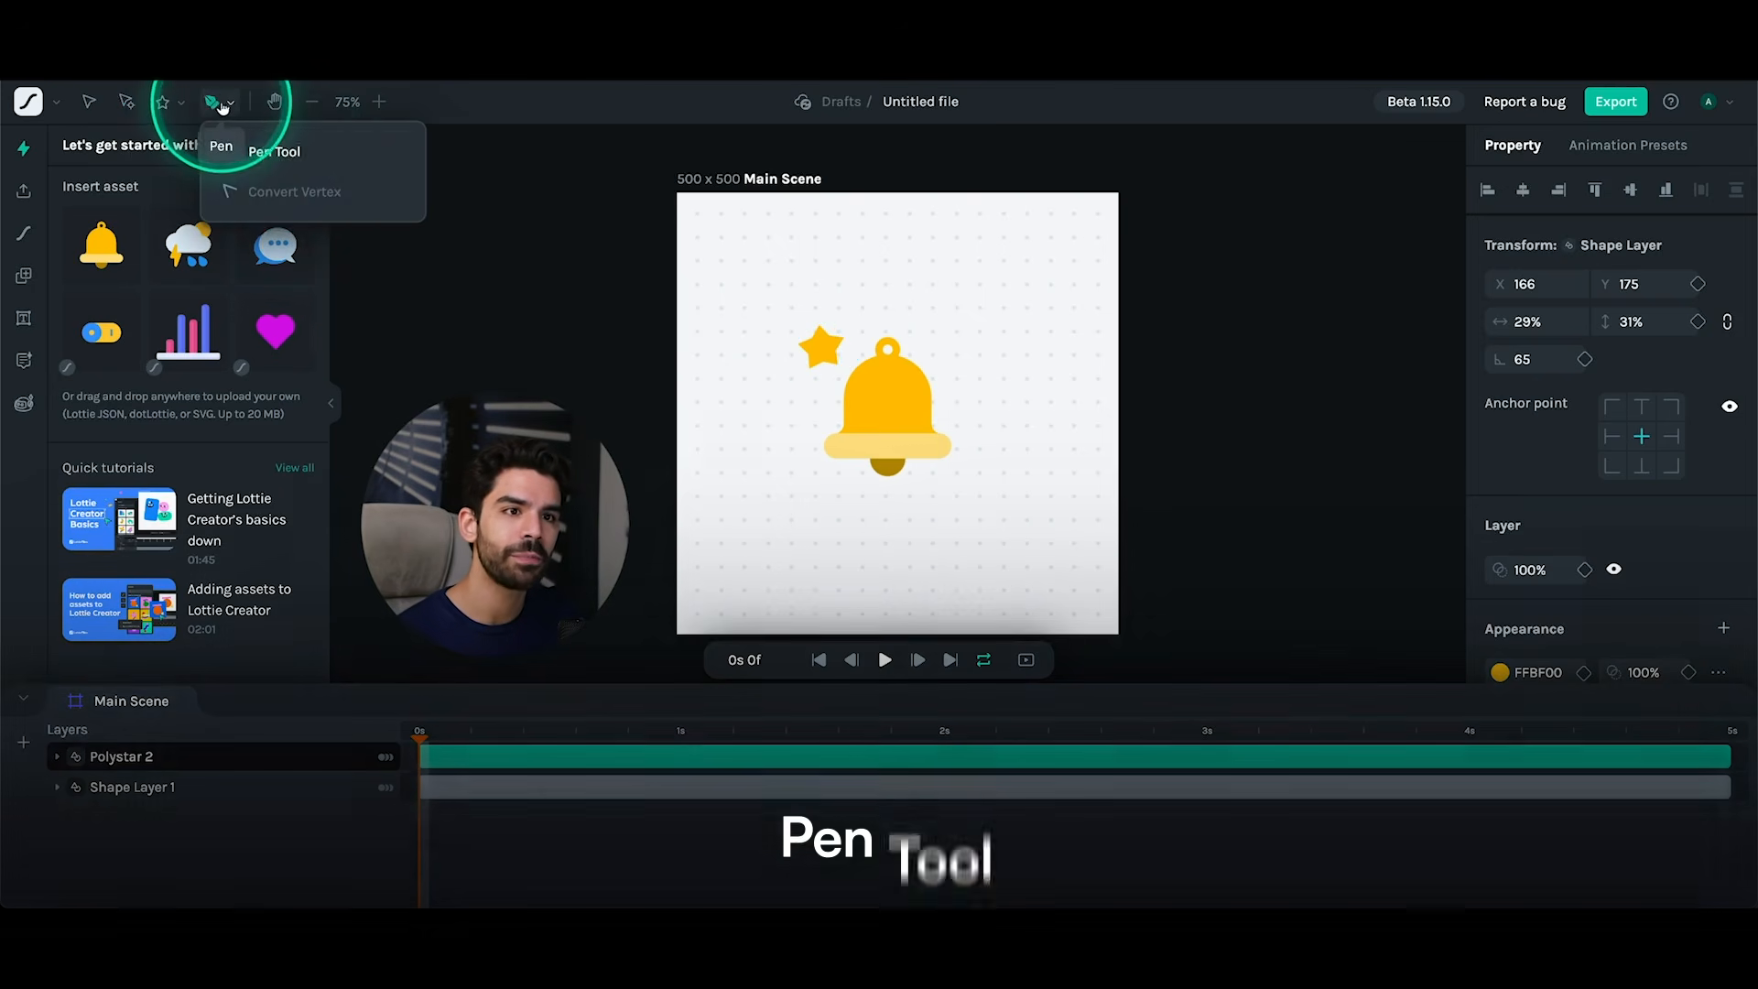
pyautogui.click(287, 173)
pyautogui.moveTo(981, 240); pyautogui.dragTo(962, 274)
pyautogui.click(1028, 367)
pyautogui.click(1076, 262)
pyautogui.click(981, 240)
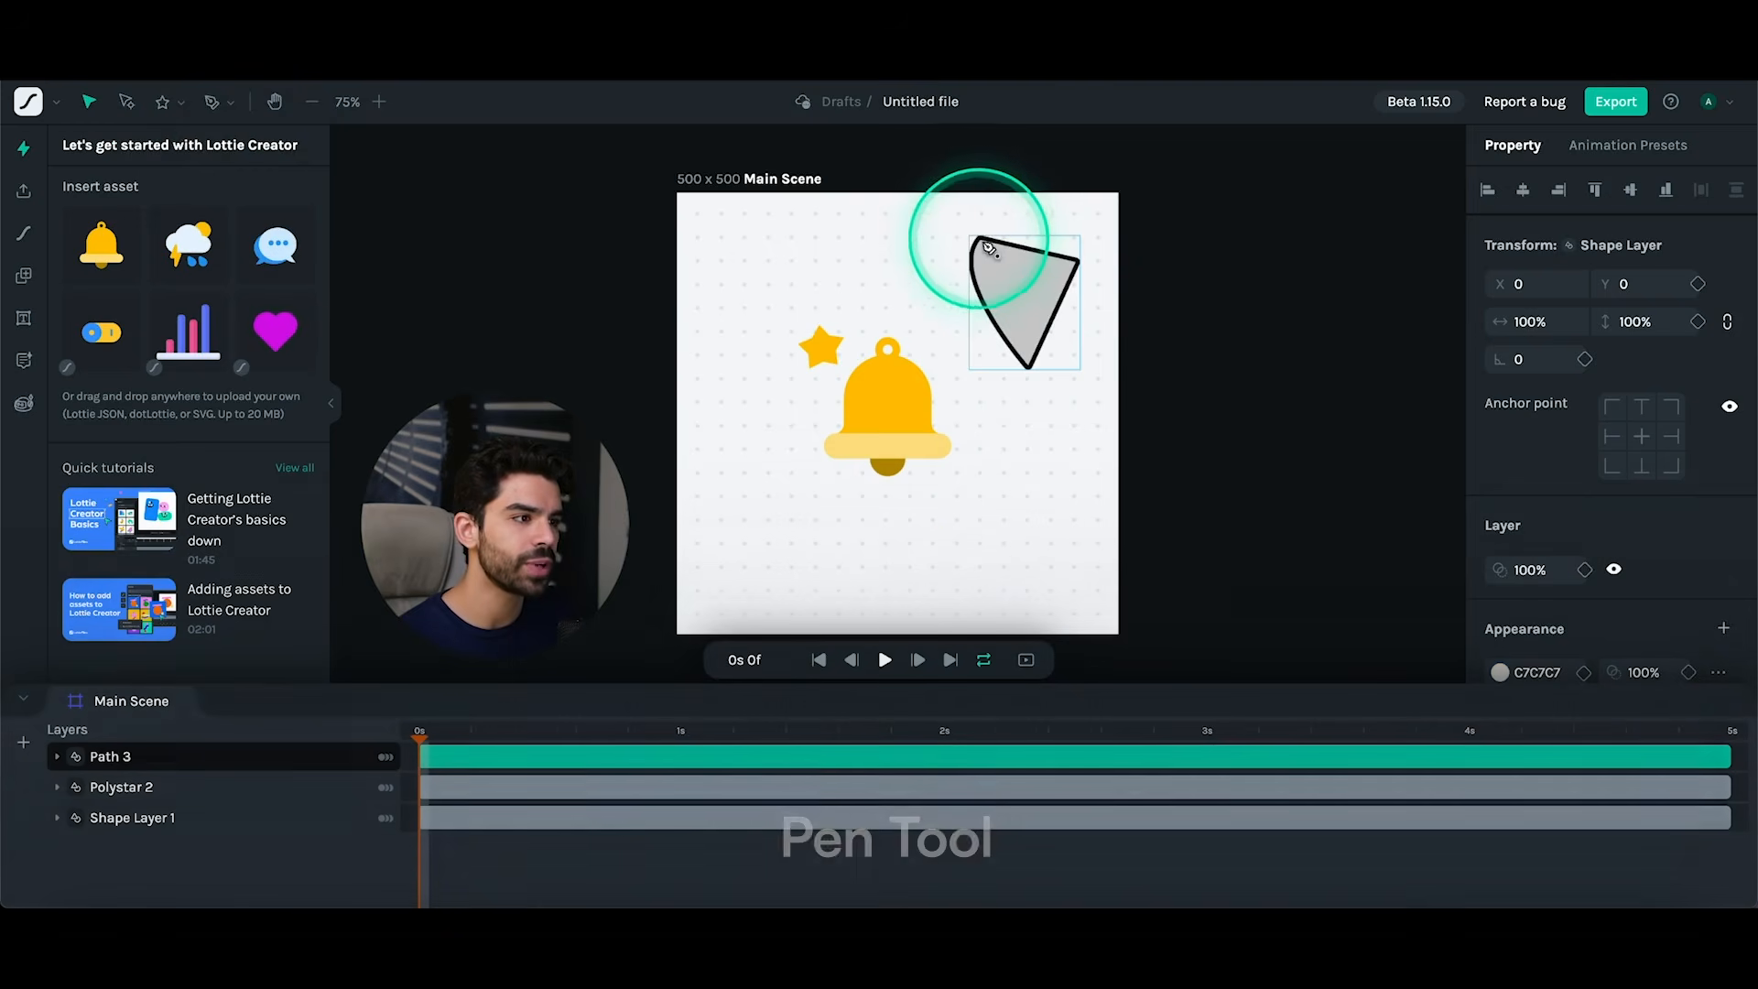
pyautogui.moveTo(1015, 275); pyautogui.dragTo(967, 276)
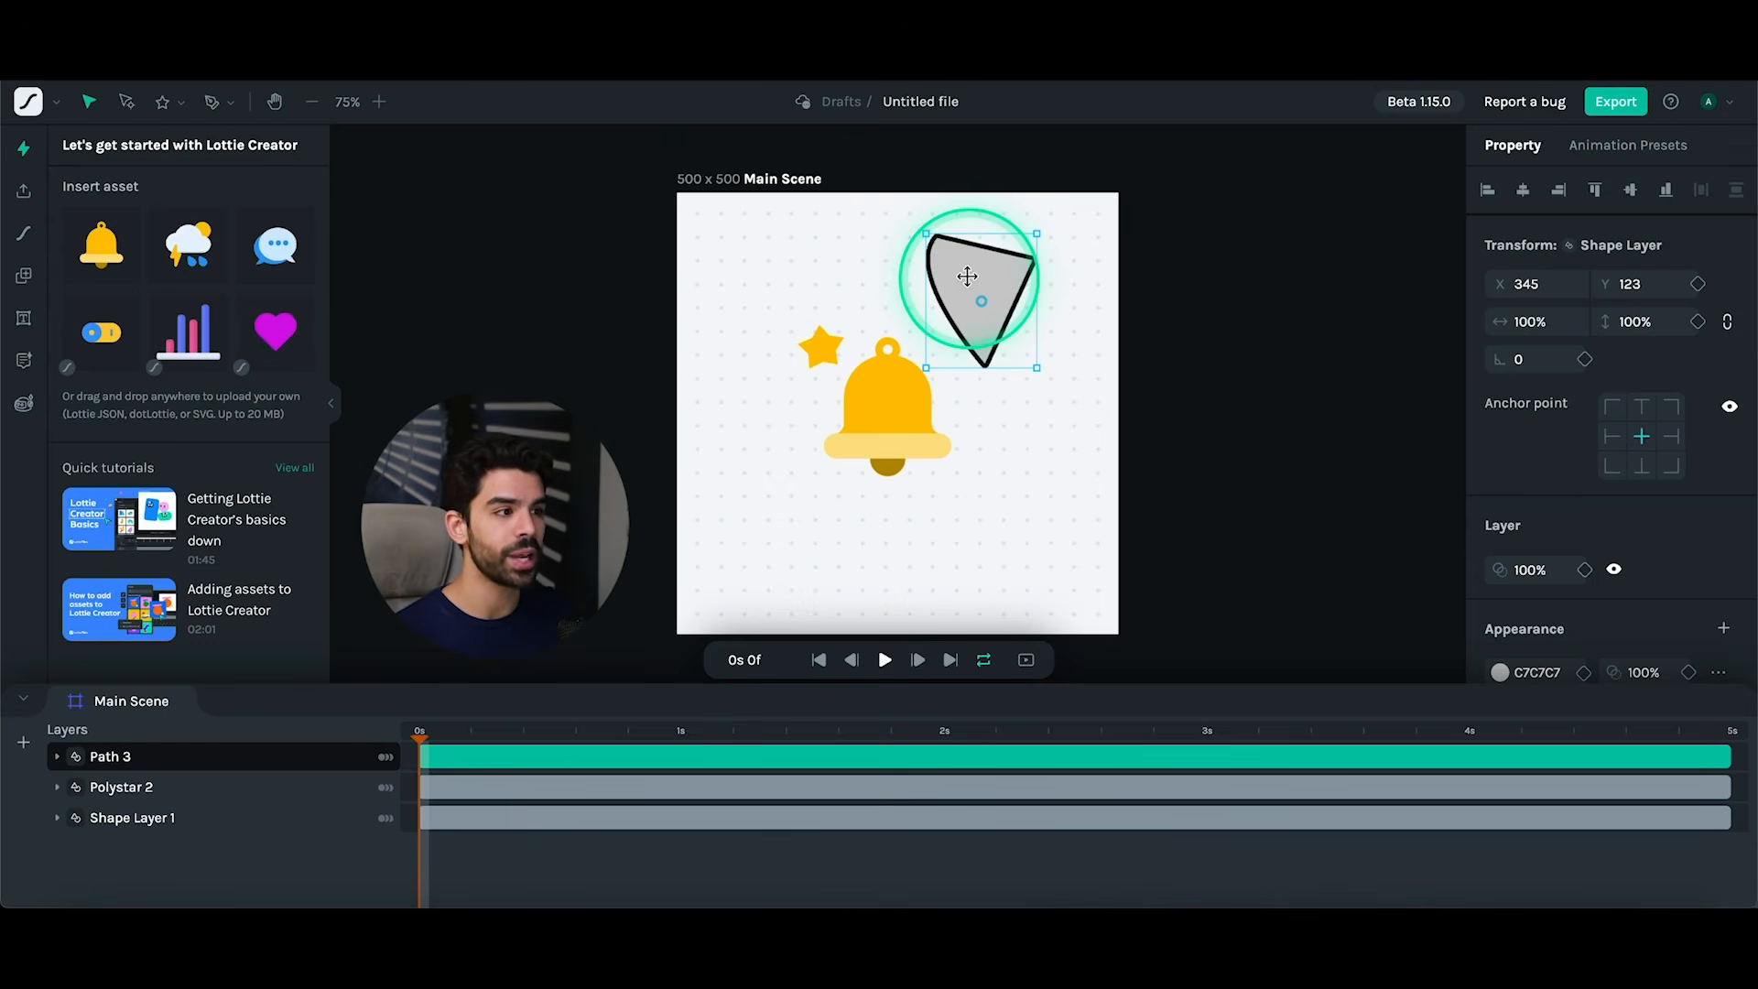
# - Change the pen-drawn shape's fill from solid to a radial gradient, trying the linear type first
pyautogui.scroll(-1, 1577, 408)
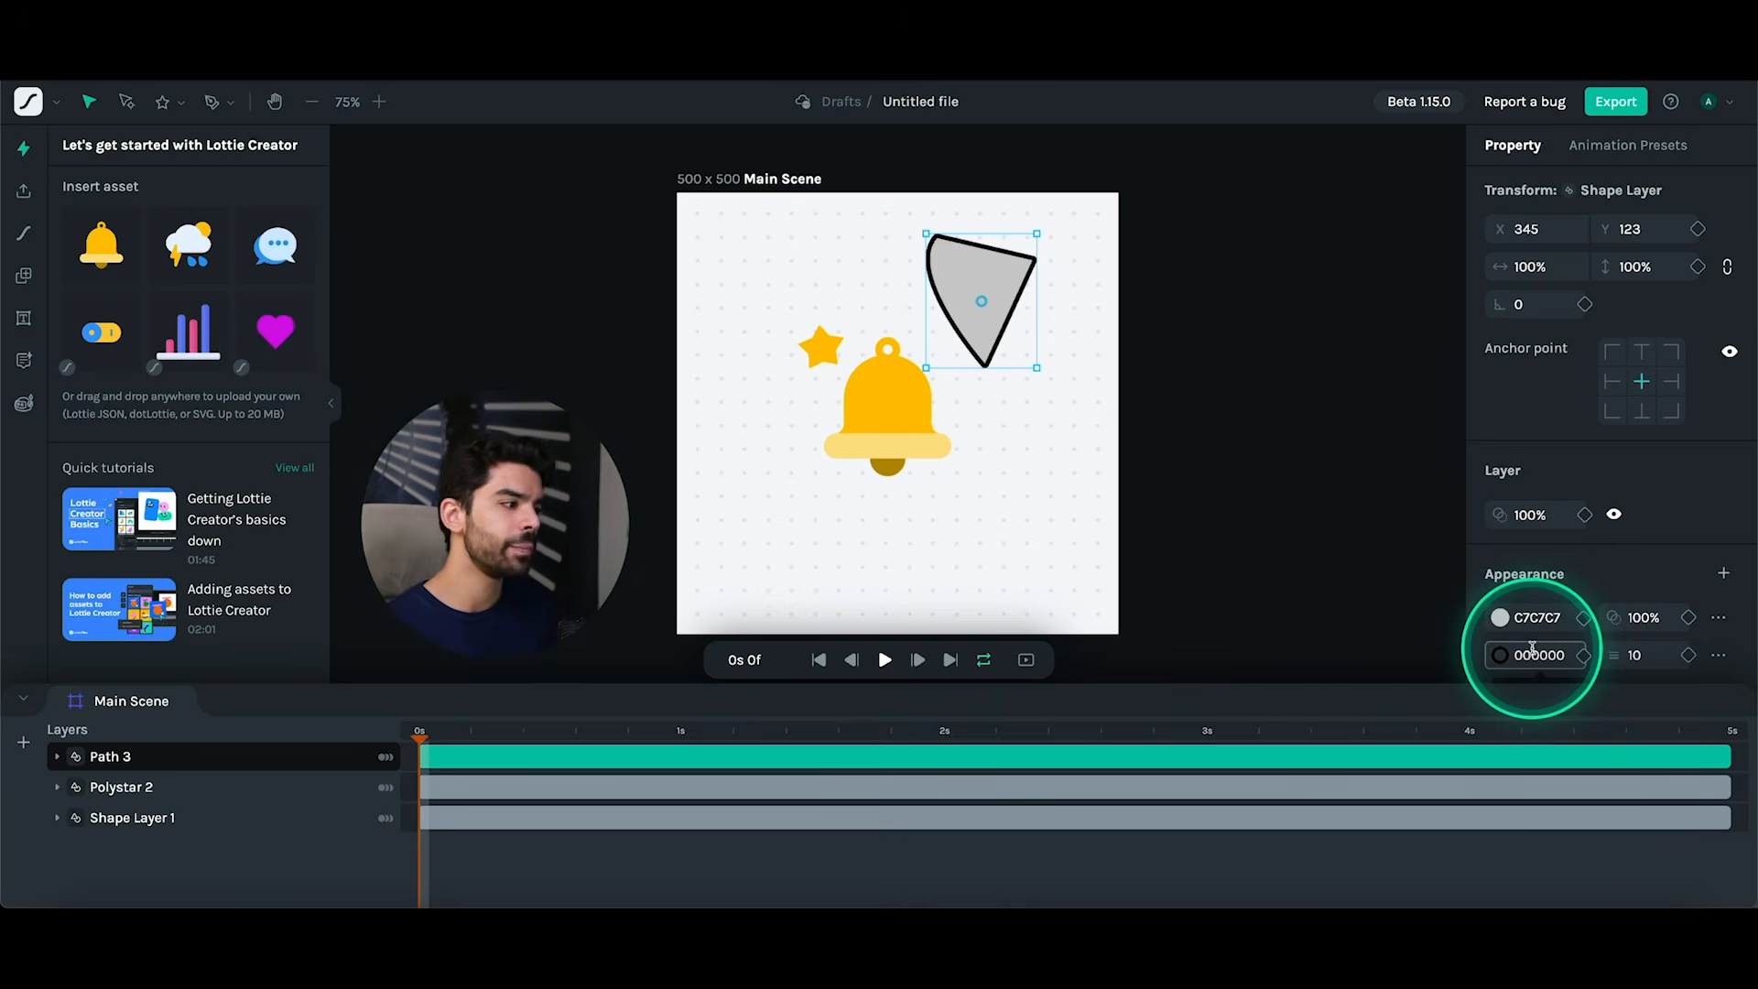
pyautogui.click(1500, 620)
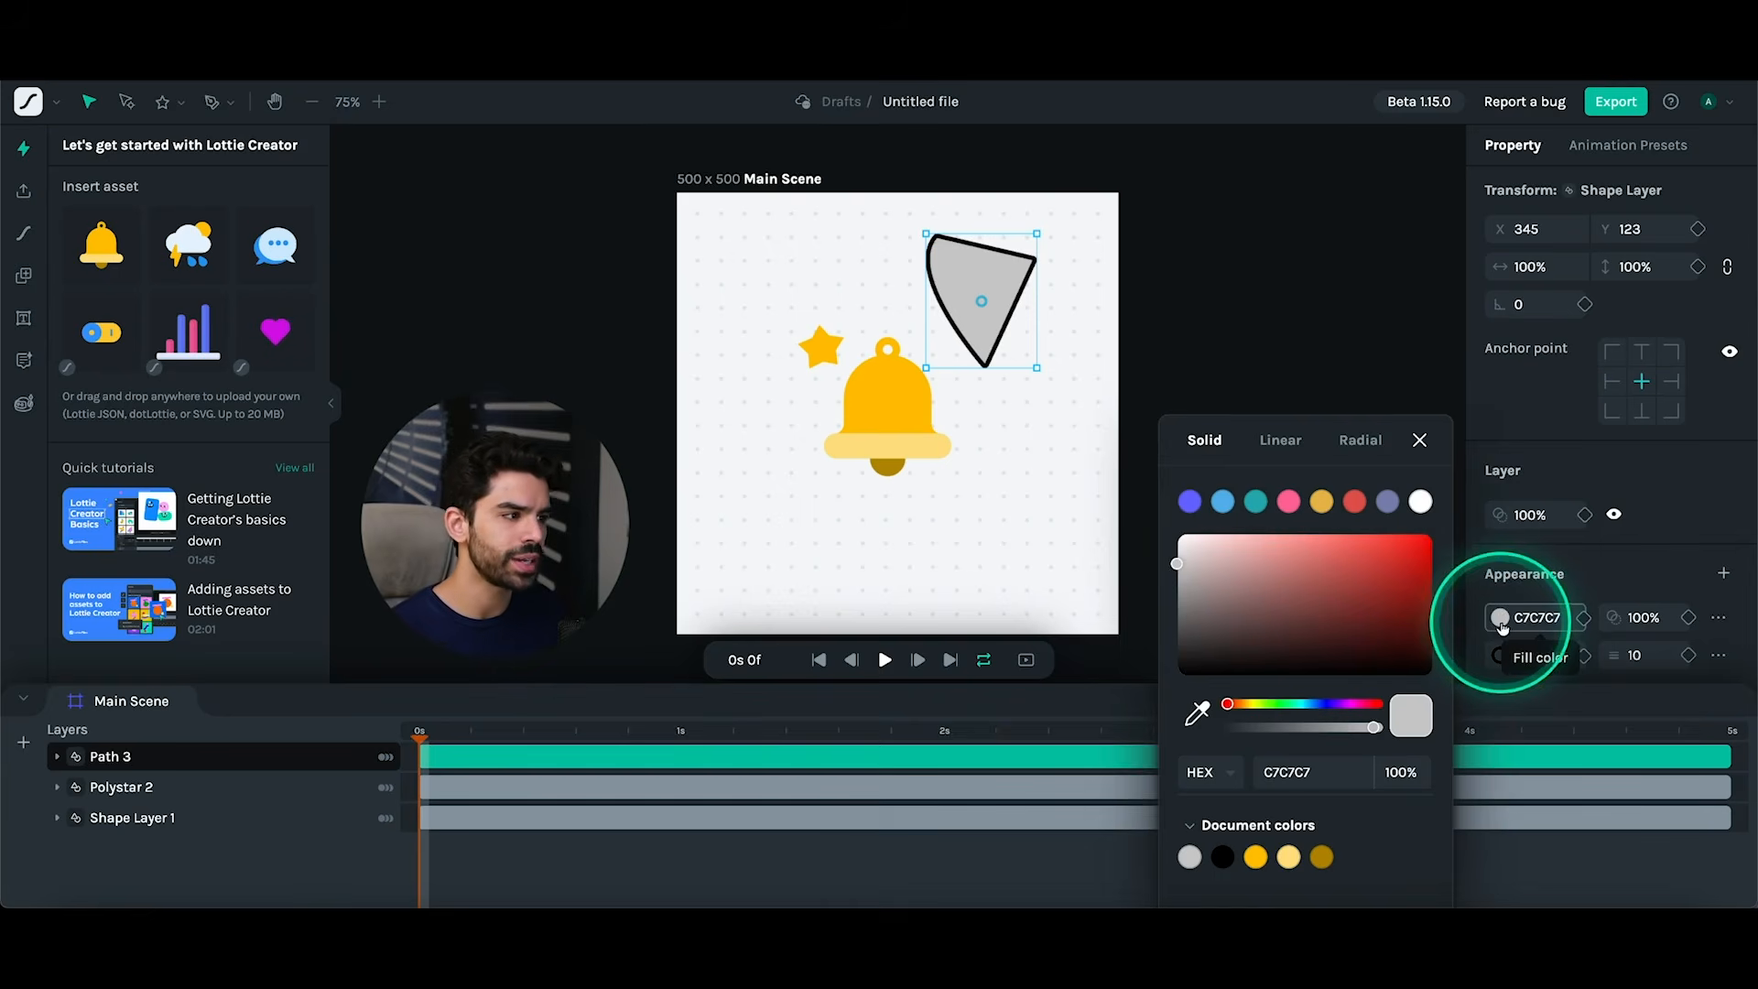
pyautogui.click(1280, 443)
pyautogui.click(1363, 440)
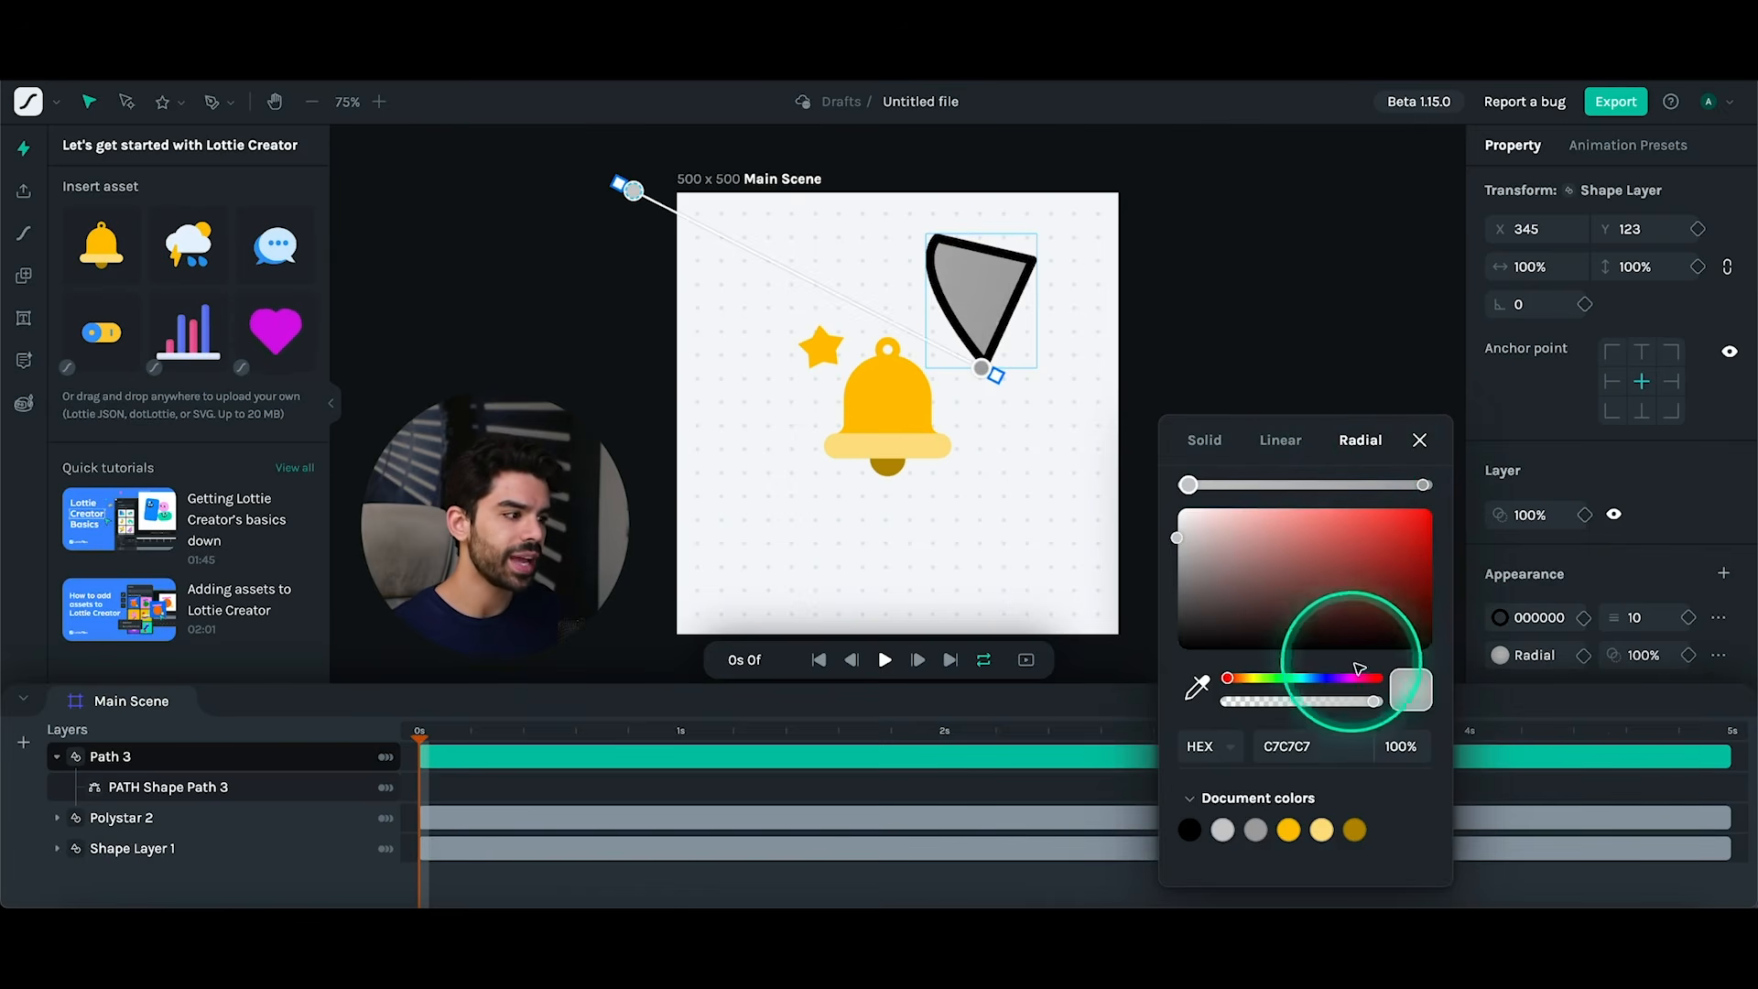
pyautogui.click(1416, 450)
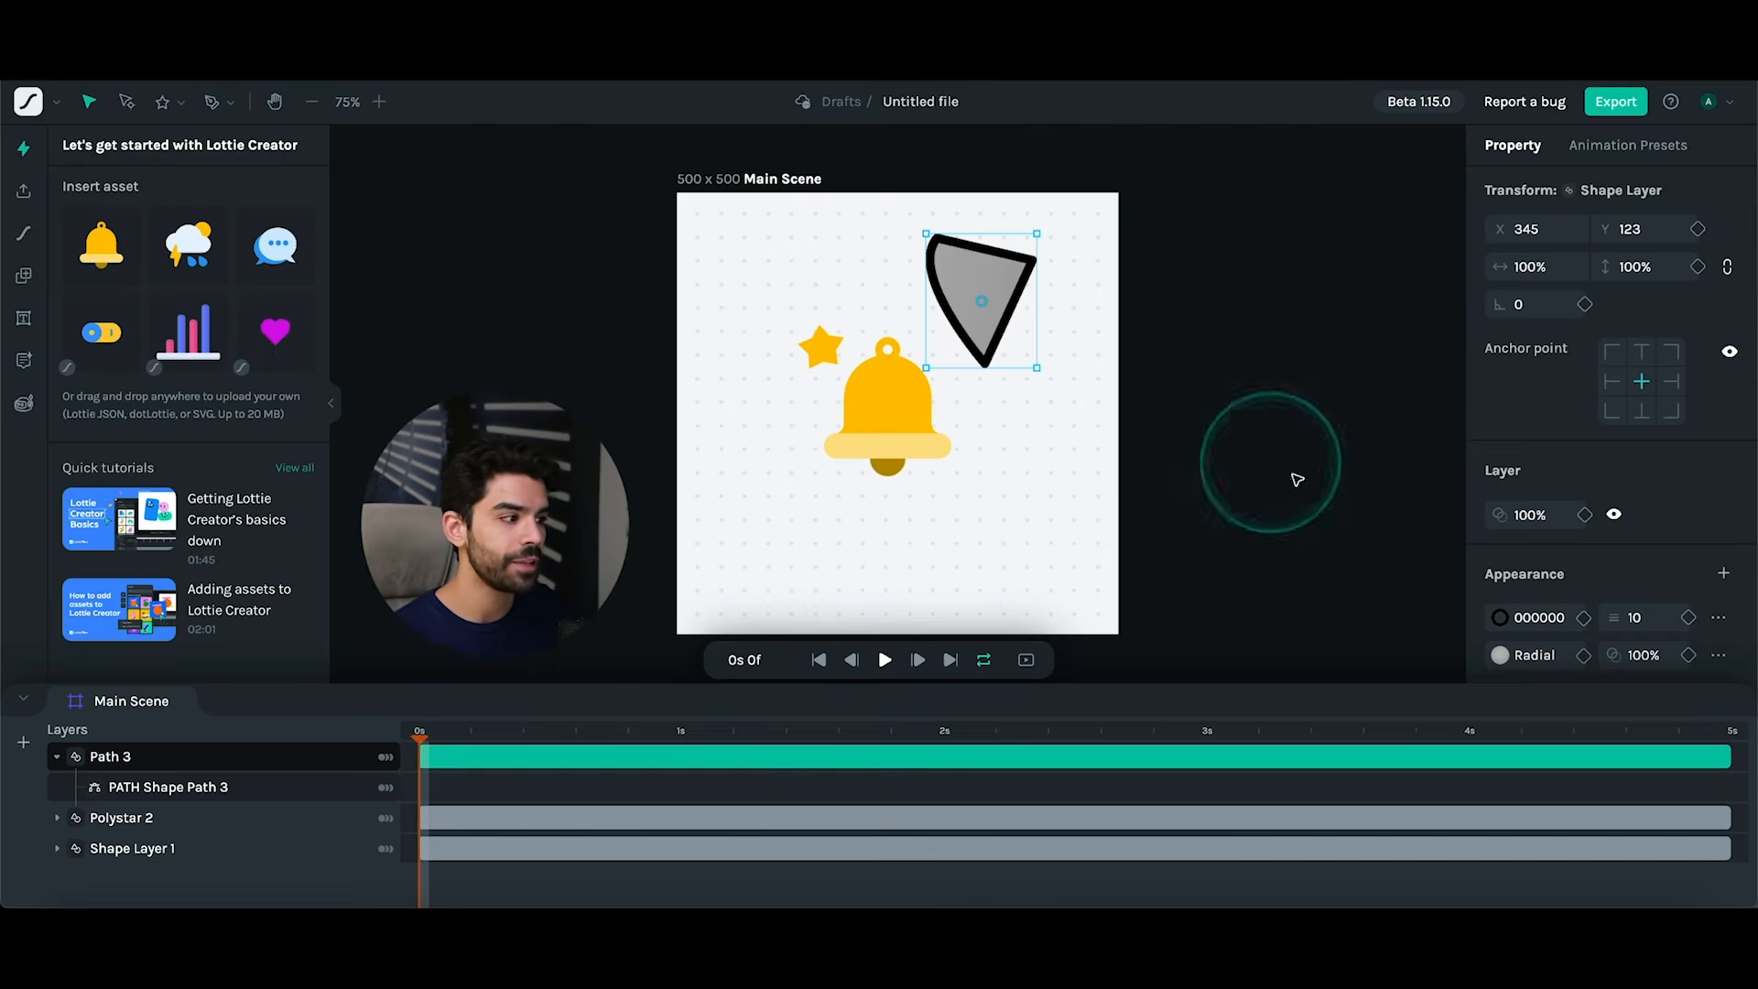
# - Slightly reduce the opacity of the pen-drawn shape's black outline colour
pyautogui.click(1500, 617)
pyautogui.moveTo(1379, 733)
pyautogui.mouseDown()
pyautogui.moveTo(1224, 729)
pyautogui.moveTo(1421, 718)
pyautogui.mouseUp()
pyautogui.click(1420, 440)
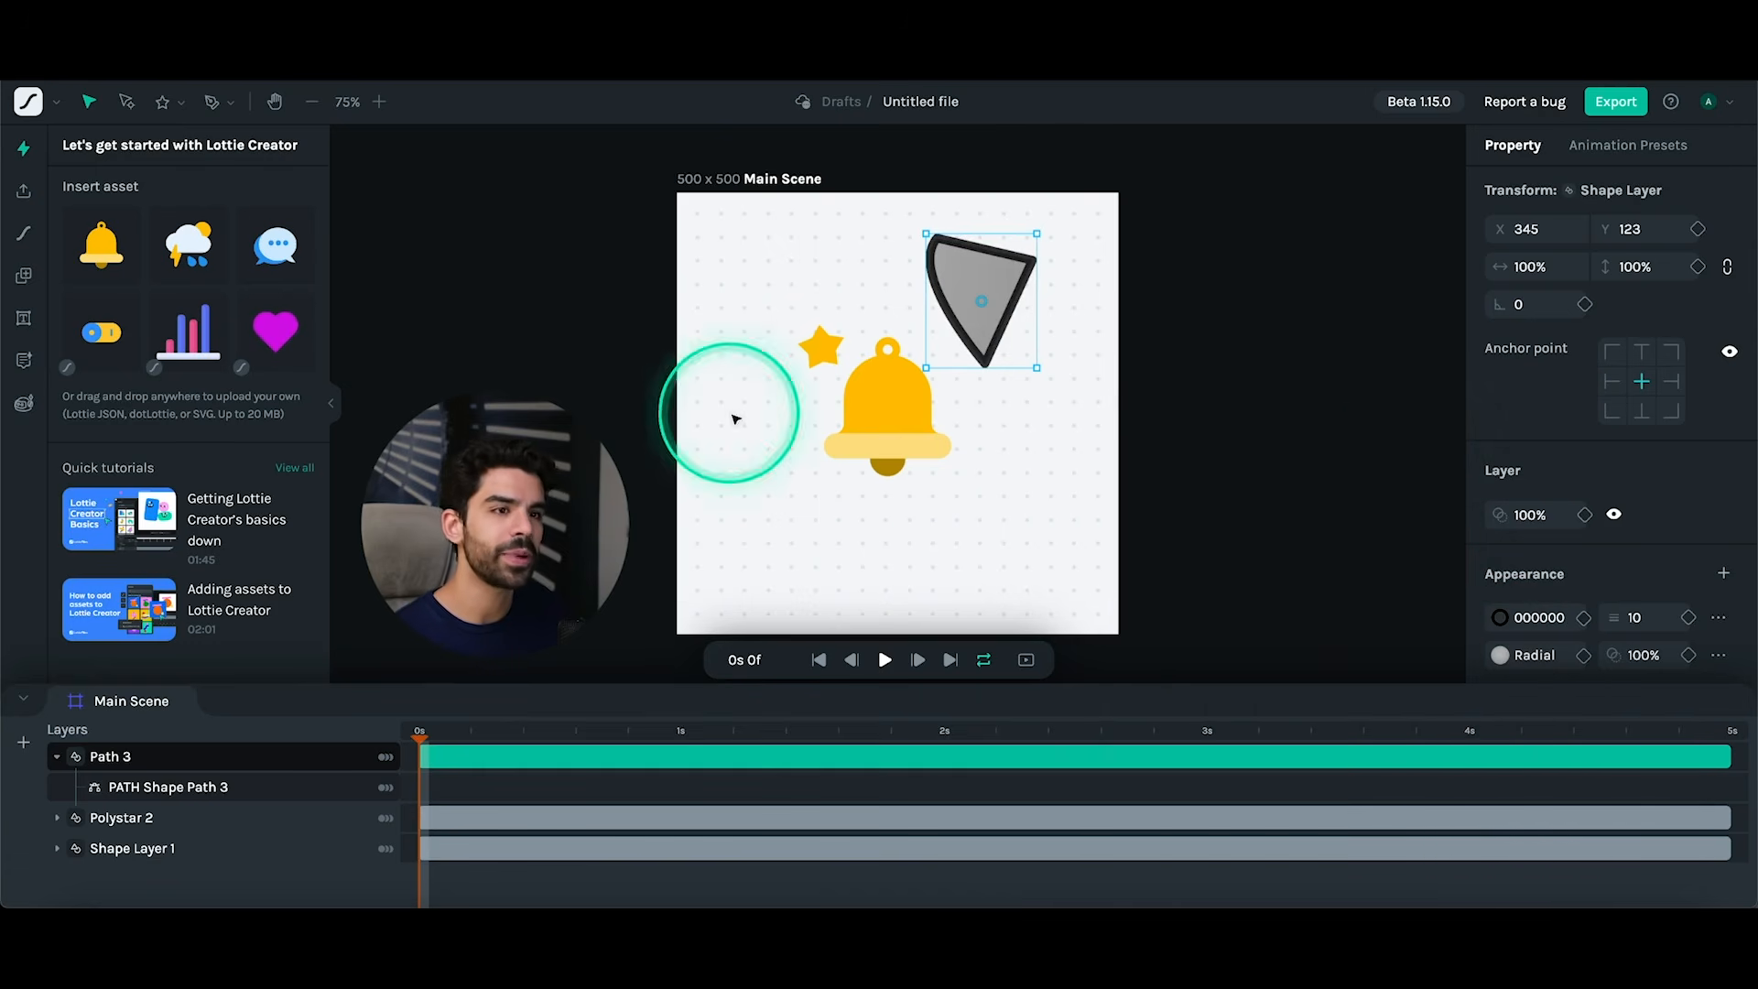
# - Pan the canvas with the Hand tool, zoom in to 123%, and dismiss the tip about object properties
pyautogui.click(274, 101)
pyautogui.moveTo(976, 368)
pyautogui.mouseDown()
pyautogui.moveTo(922, 381)
pyautogui.moveTo(969, 345)
pyautogui.mouseUp()
pyautogui.click(377, 101)
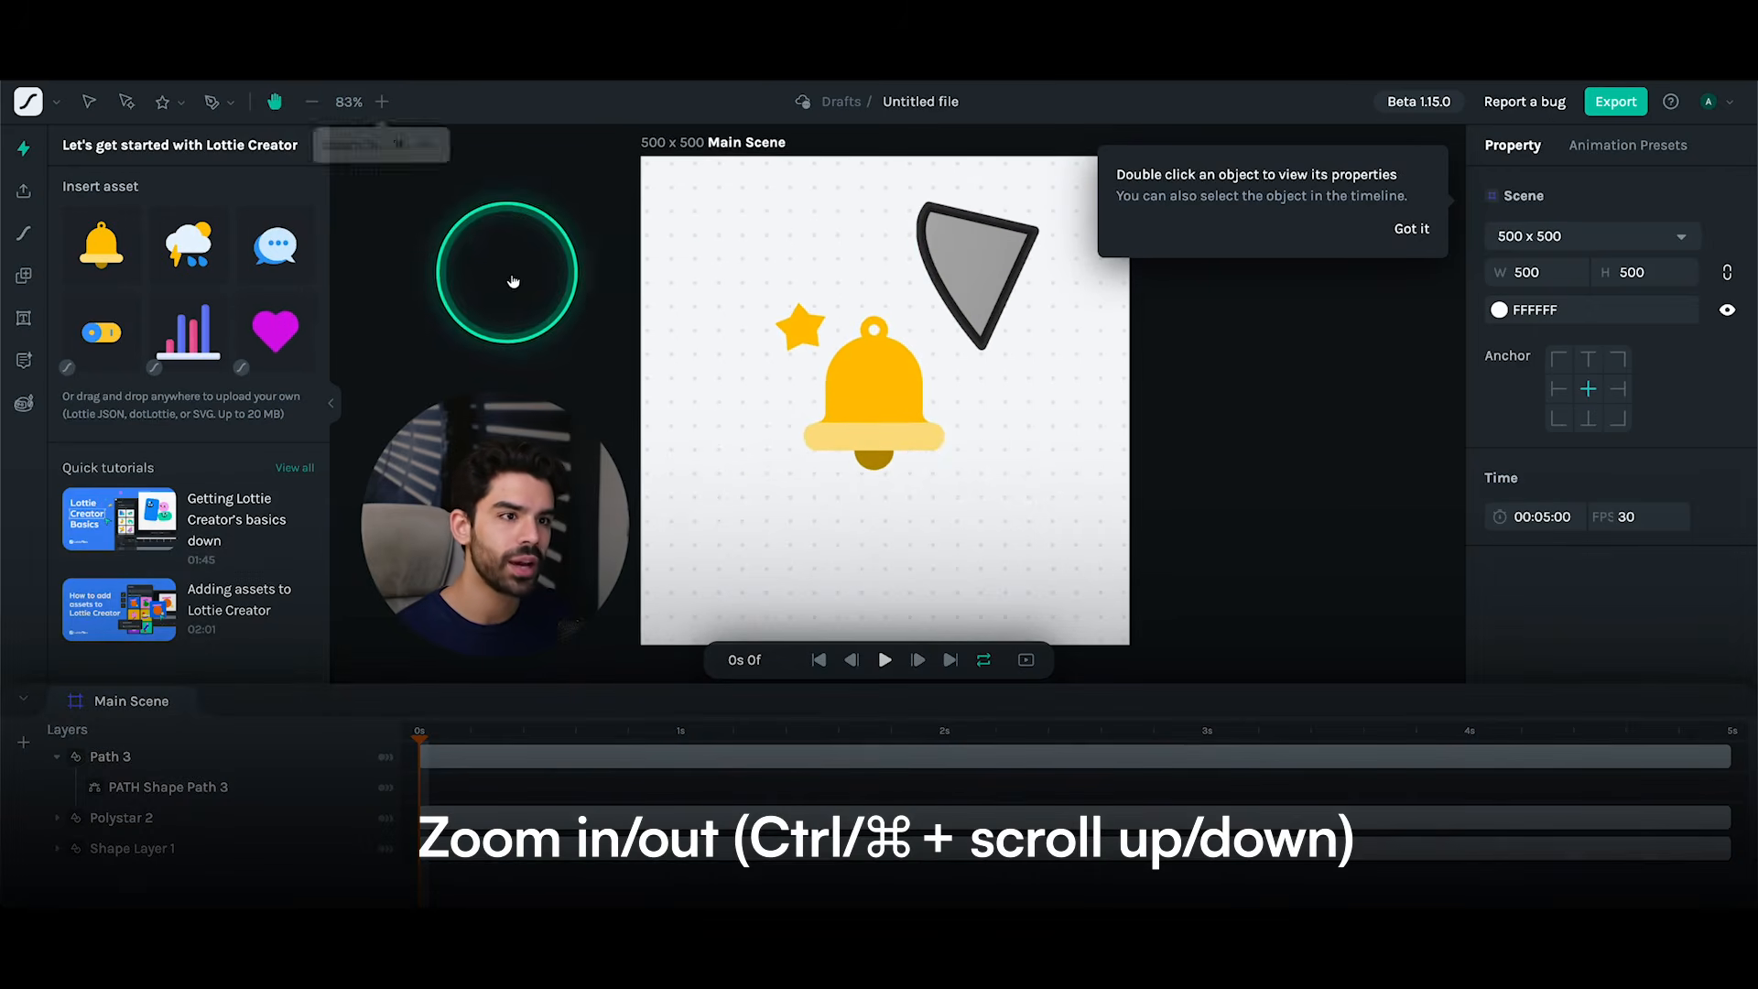
pyautogui.scroll(5, 536, 283)
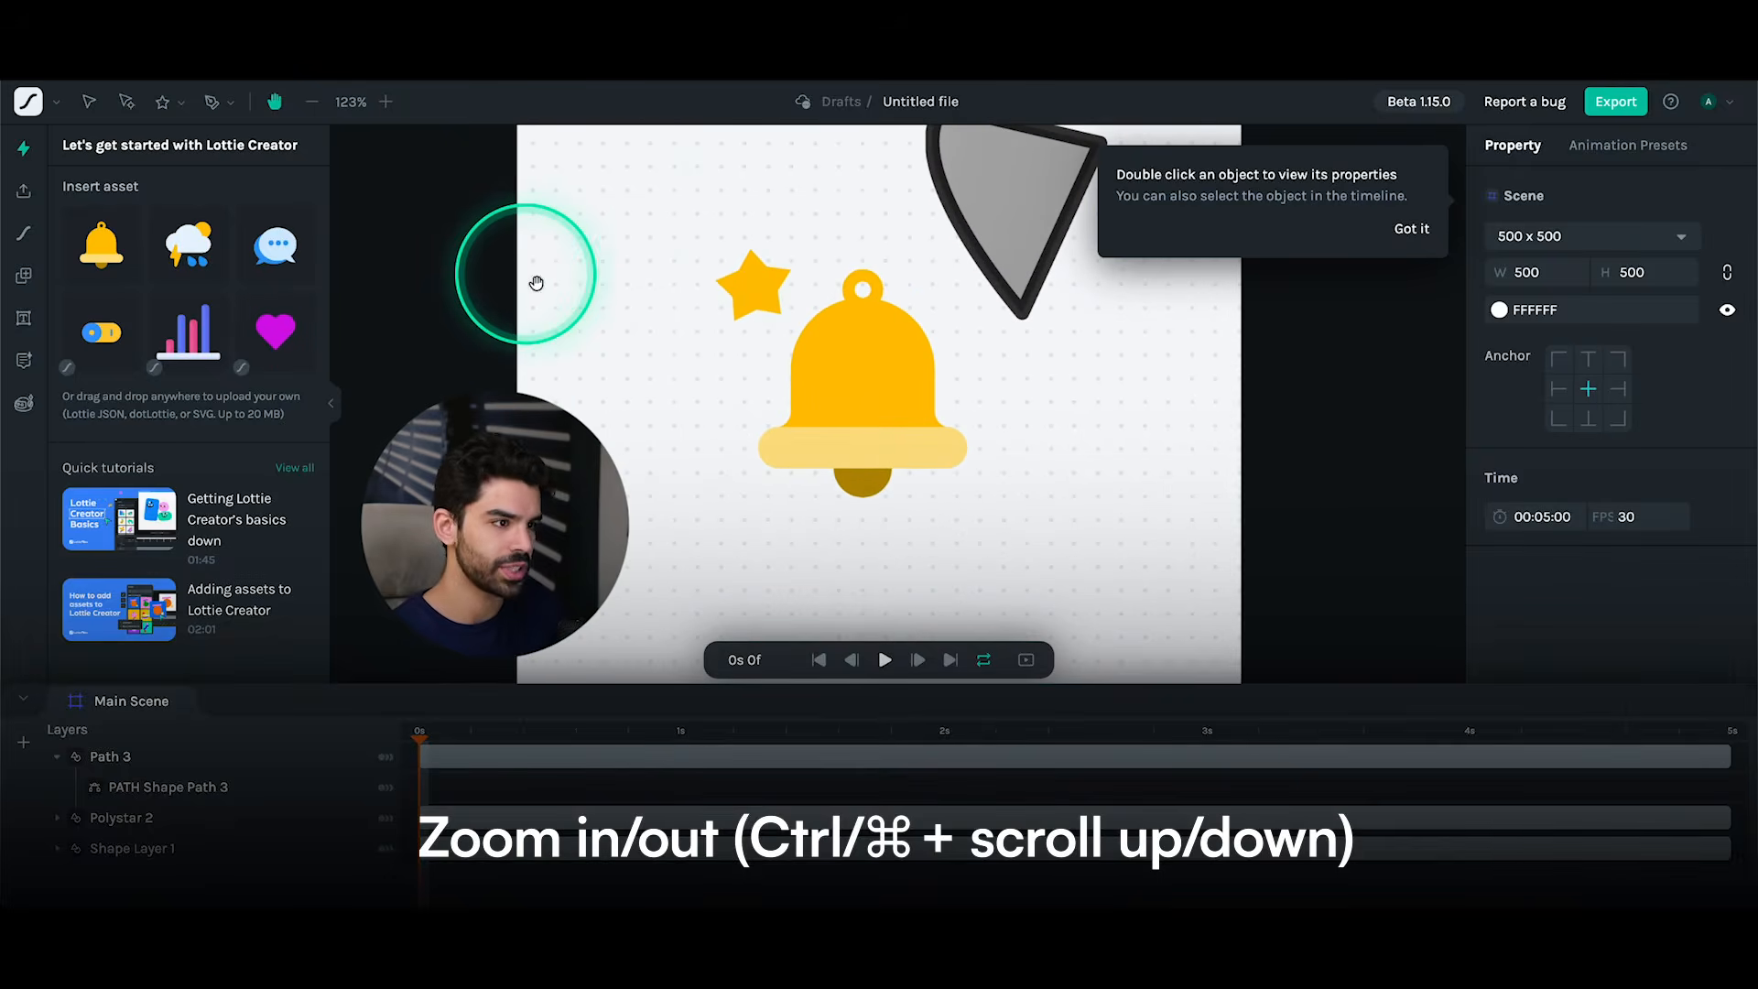
pyautogui.click(1410, 228)
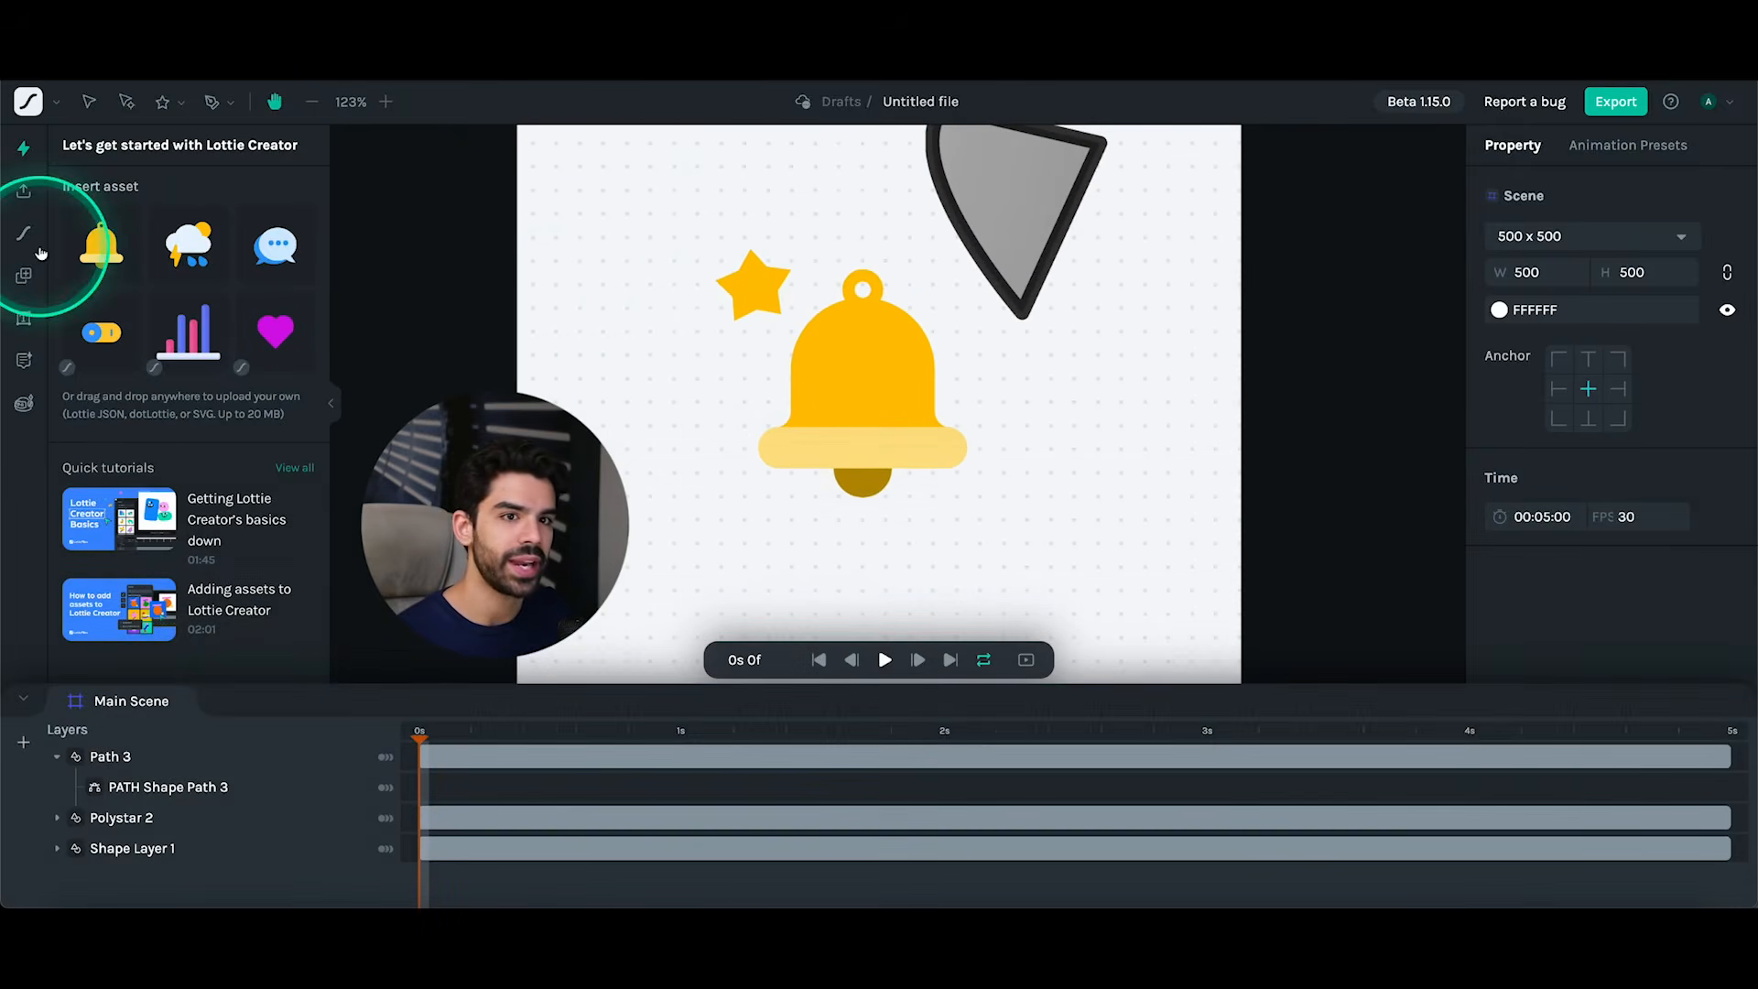
# - Show the options for uploading an asset or opening an animation from a URL, and close them again
pyautogui.click(20, 196)
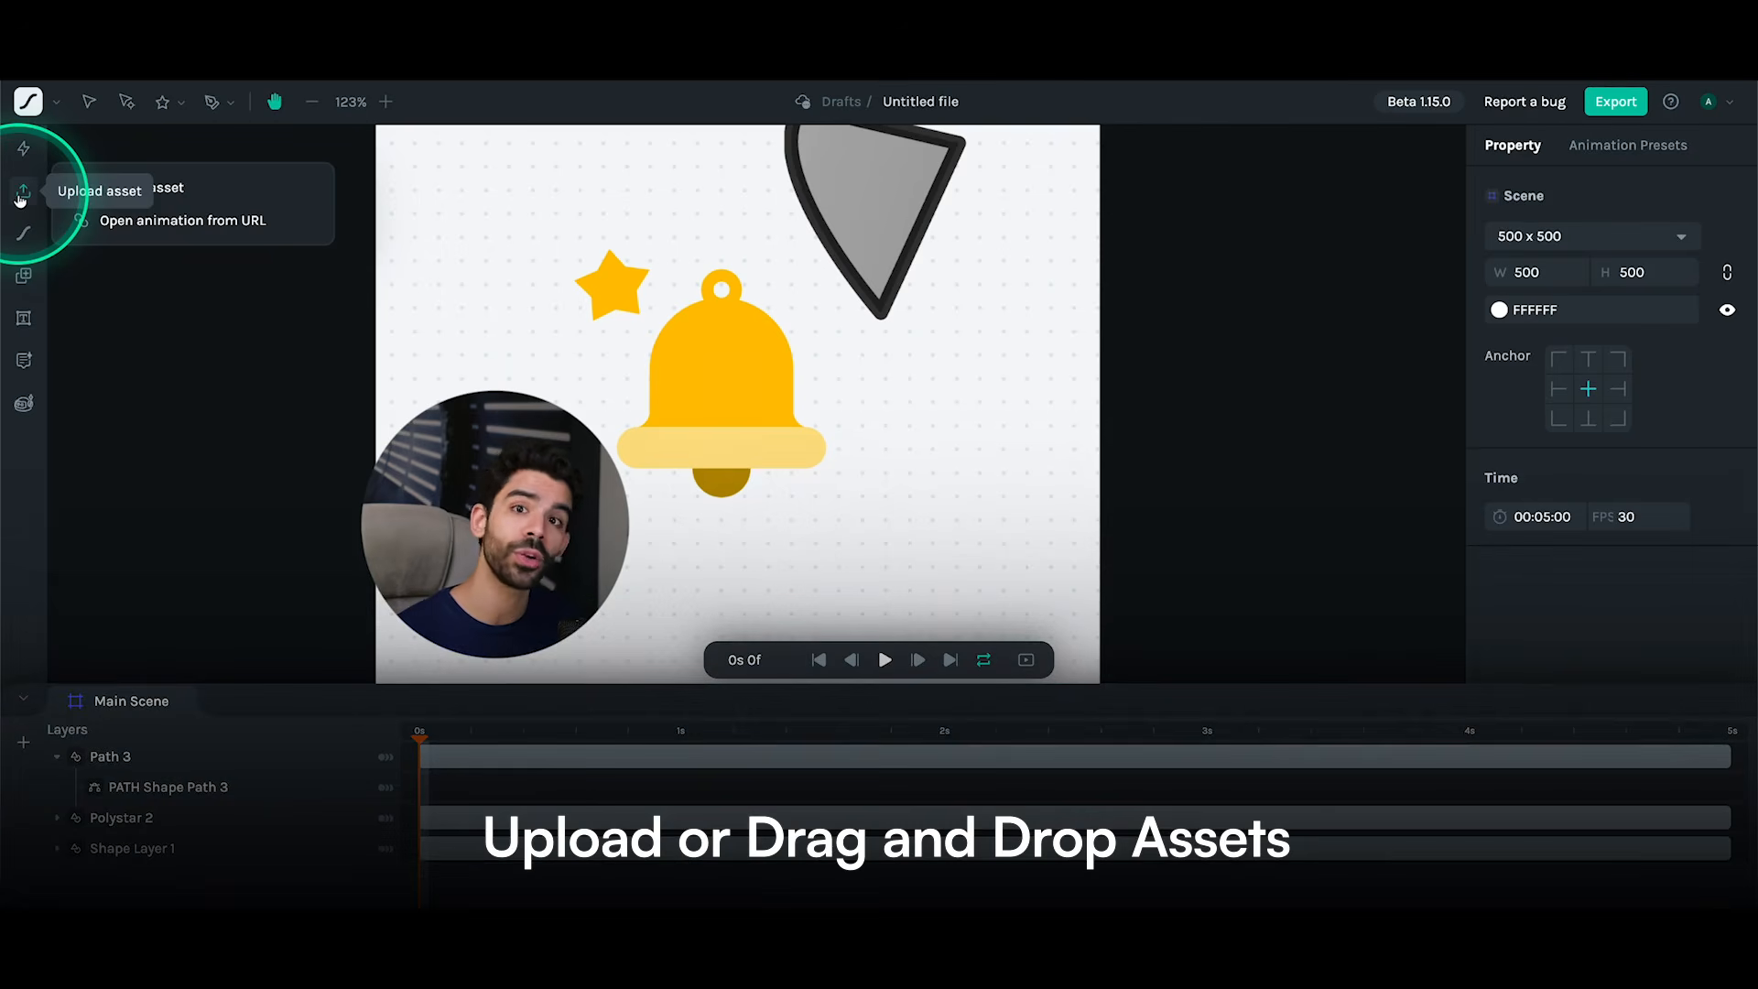
pyautogui.click(21, 196)
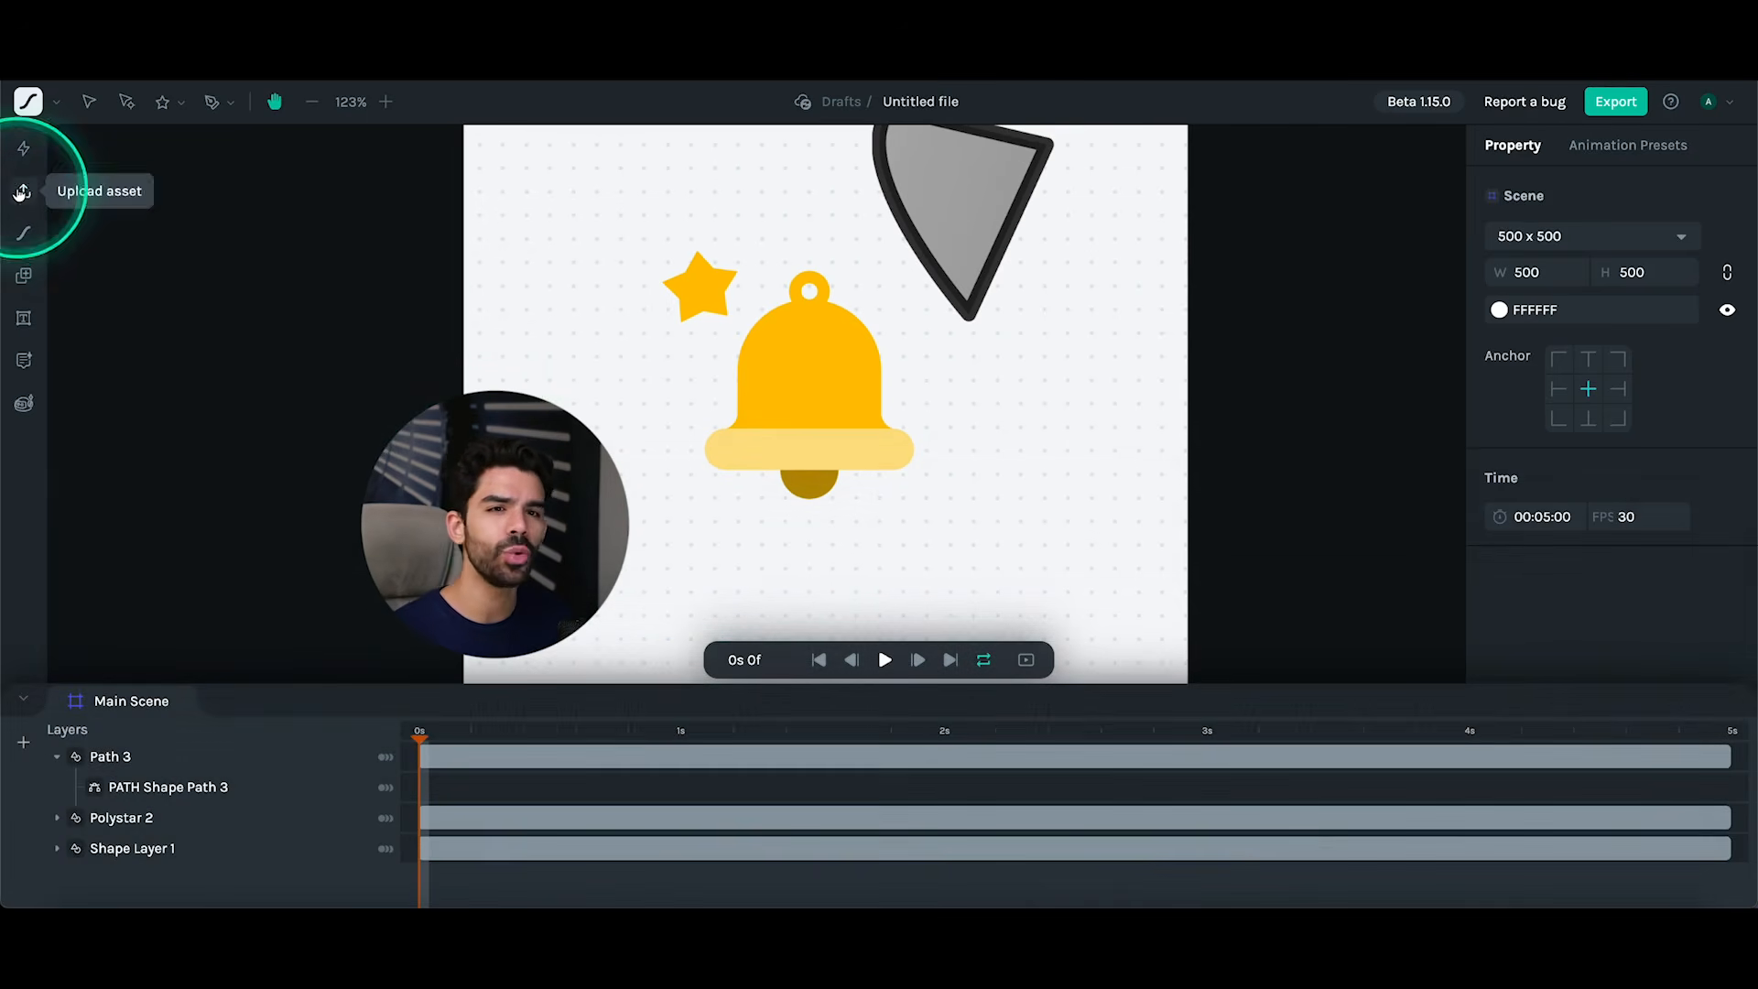
# - Try both ways of importing files, uploading an asset and opening an animation from a URL, and close the upload dialog
pyautogui.click(19, 191)
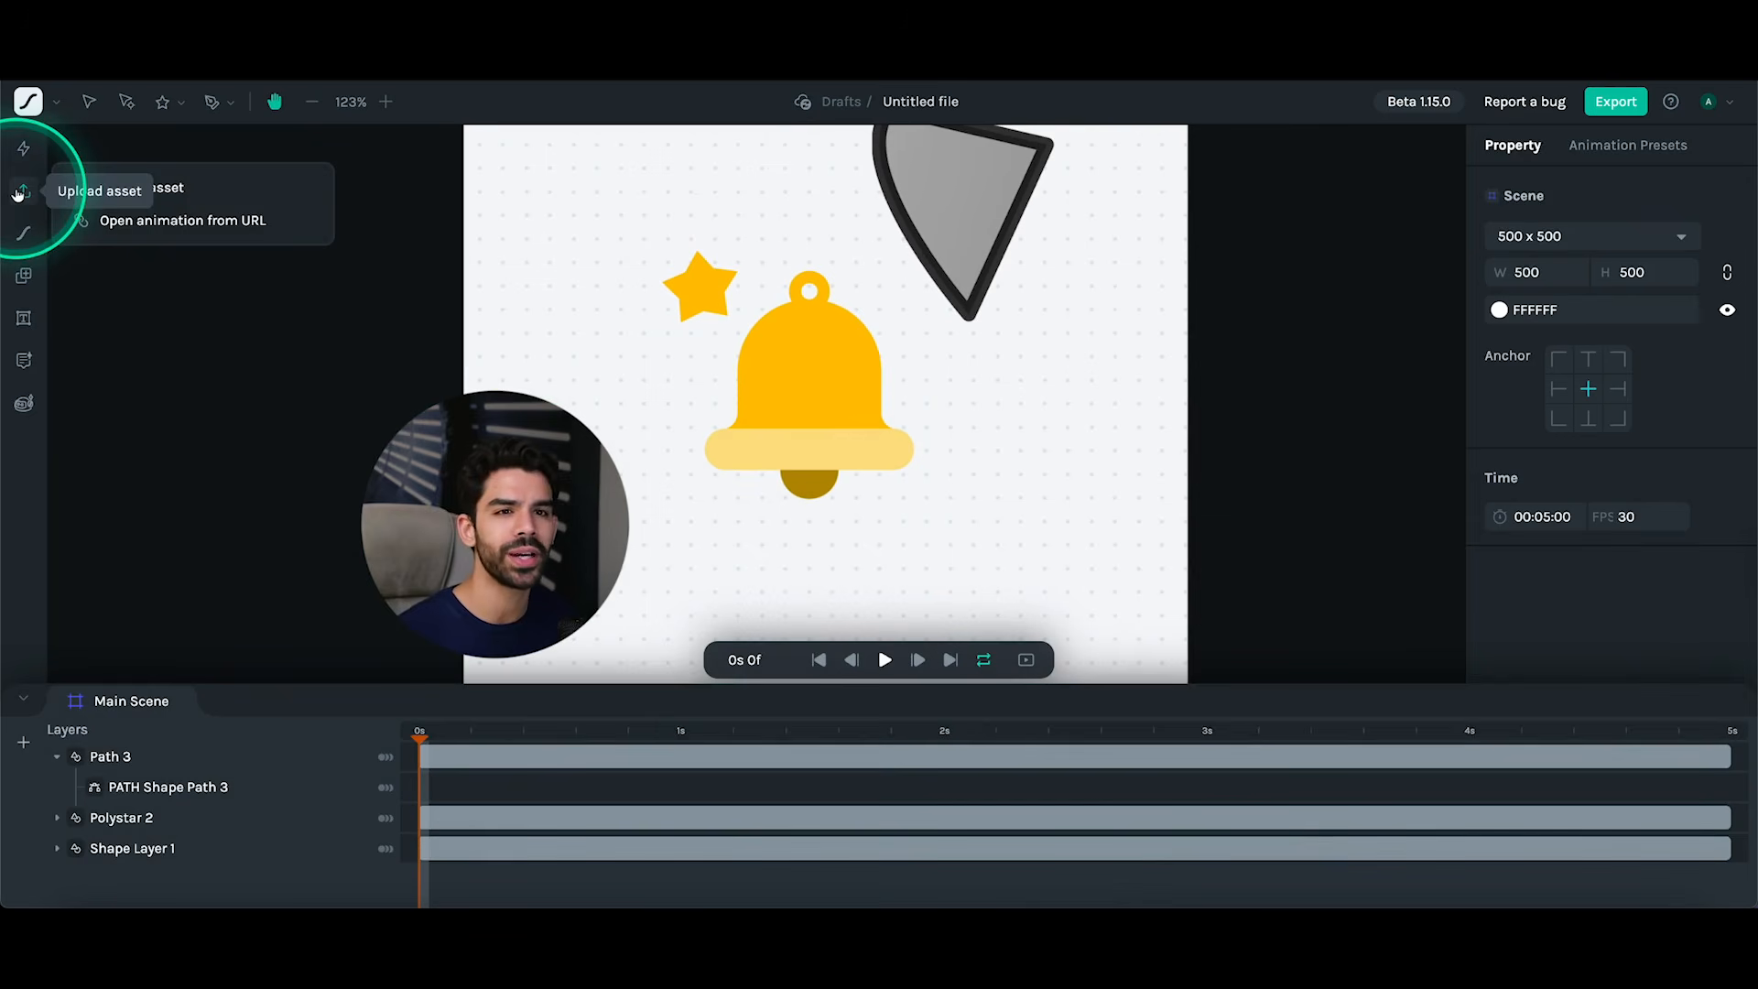
pyautogui.click(154, 190)
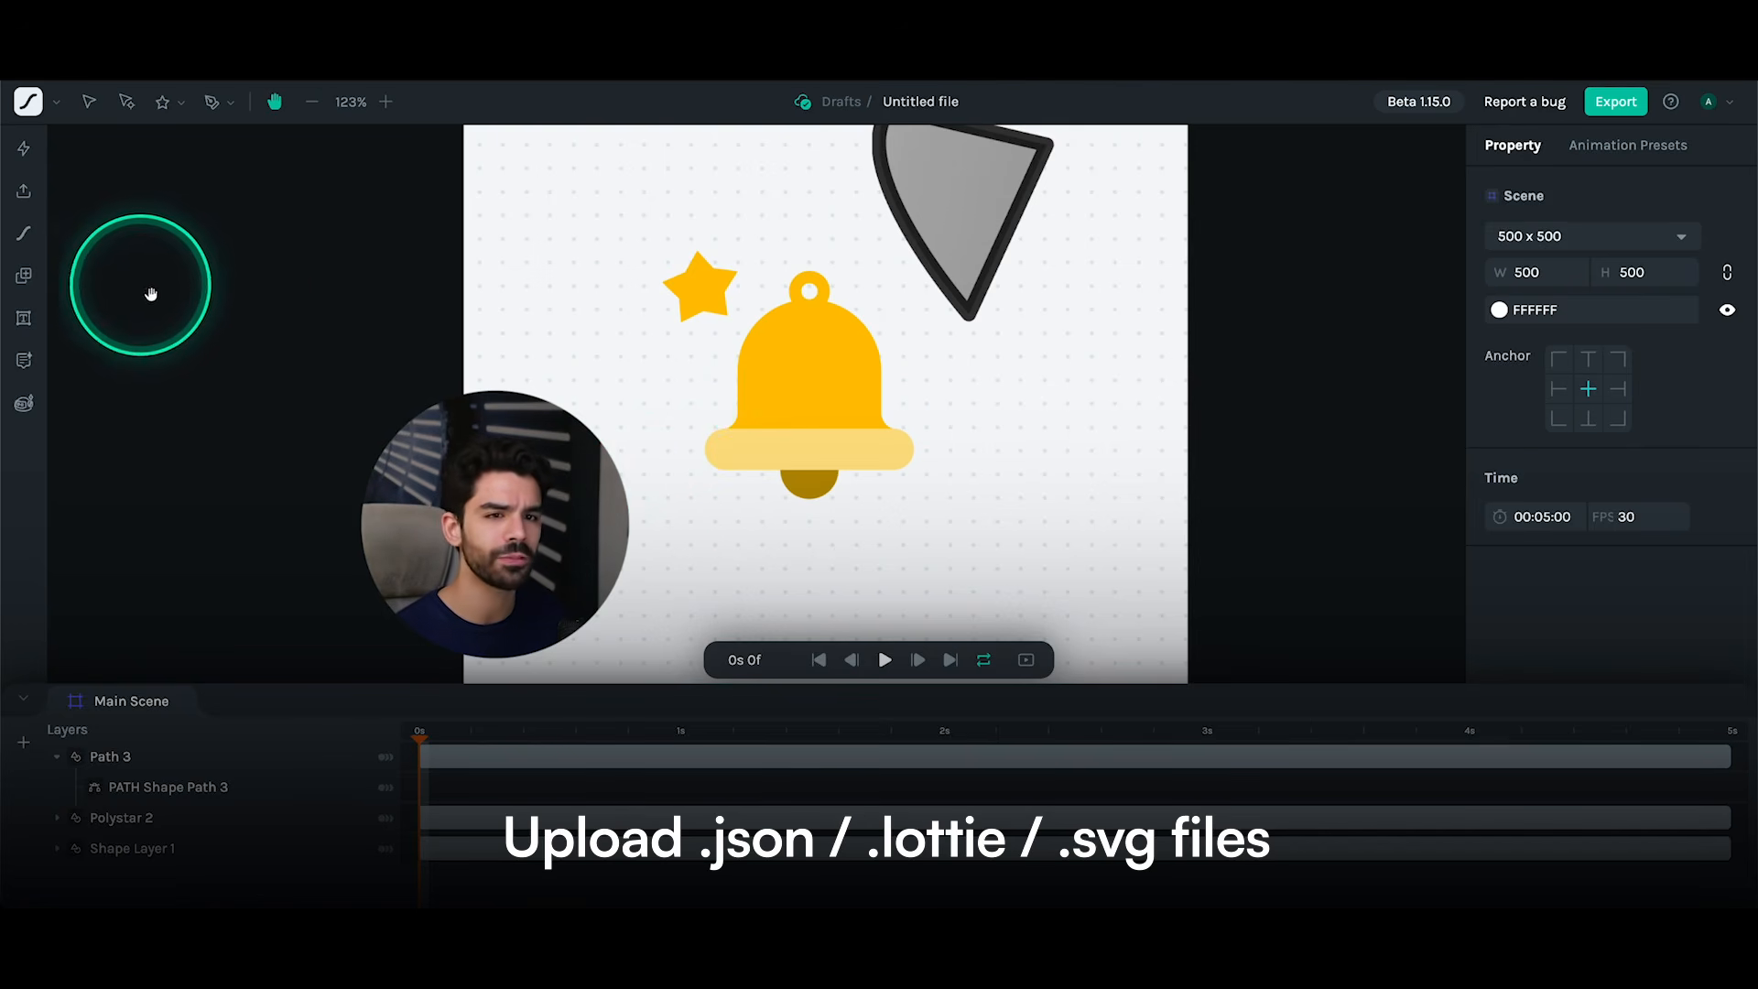
pyautogui.click(24, 190)
pyautogui.click(231, 228)
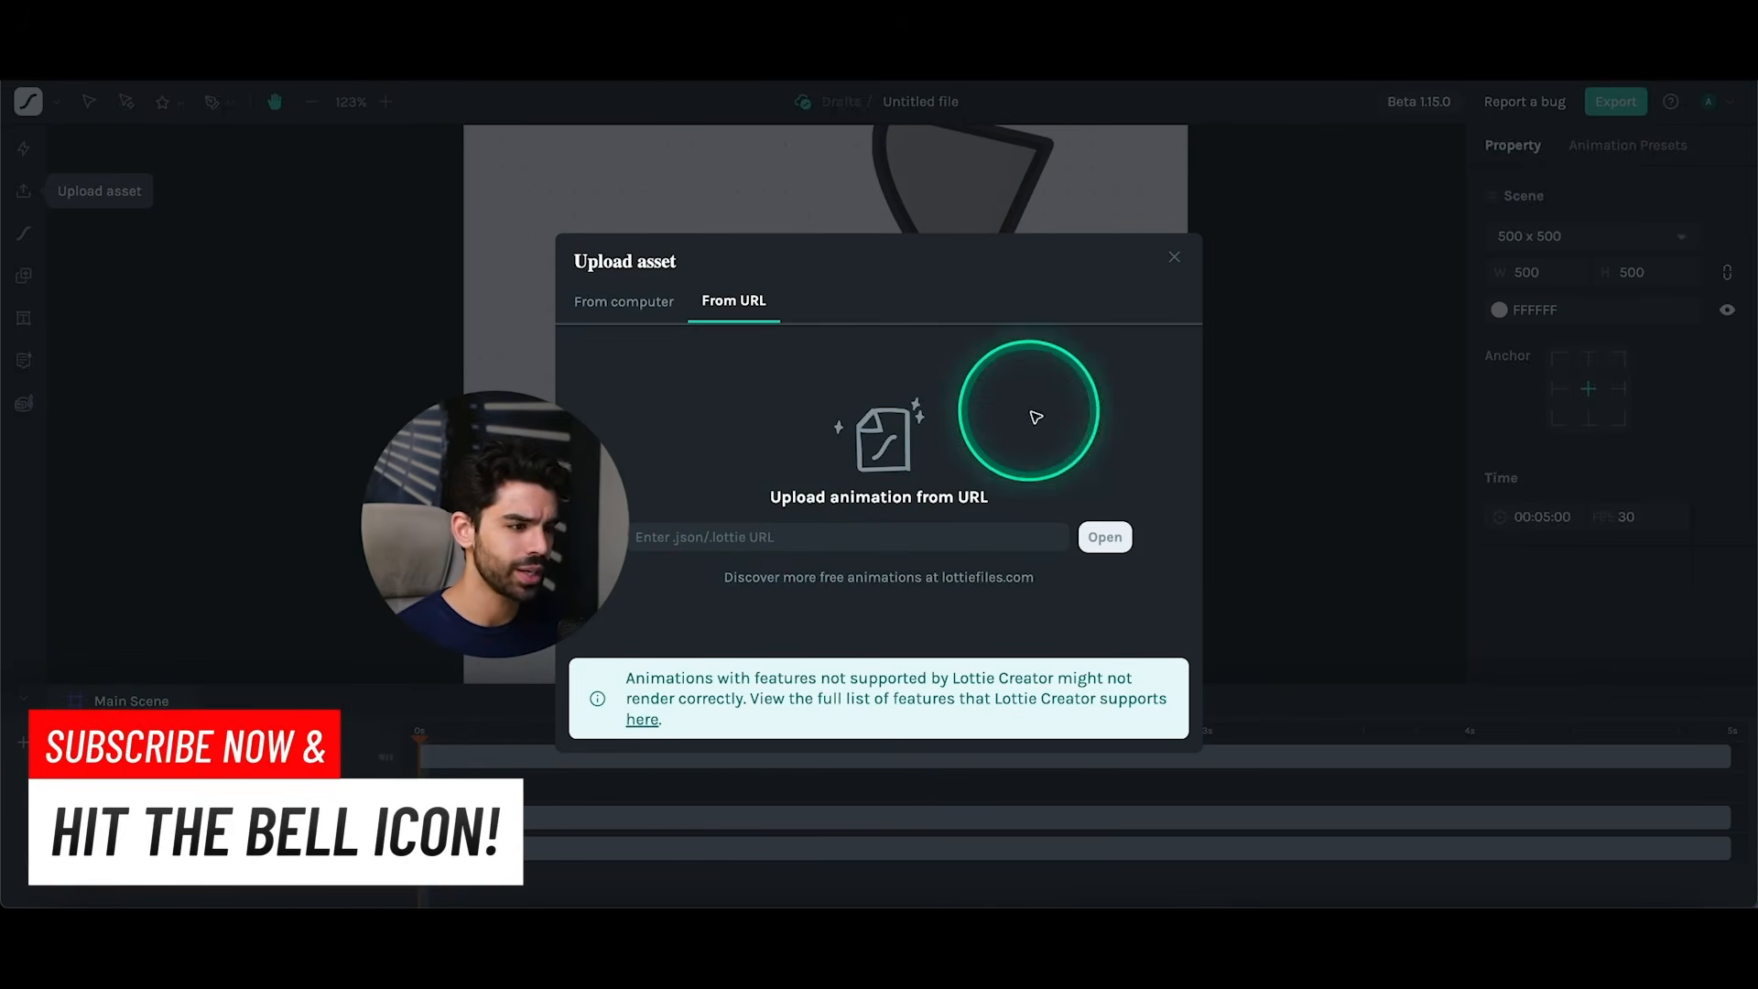
pyautogui.click(1174, 261)
# - Browse the featured animations in the free animation library
pyautogui.click(24, 233)
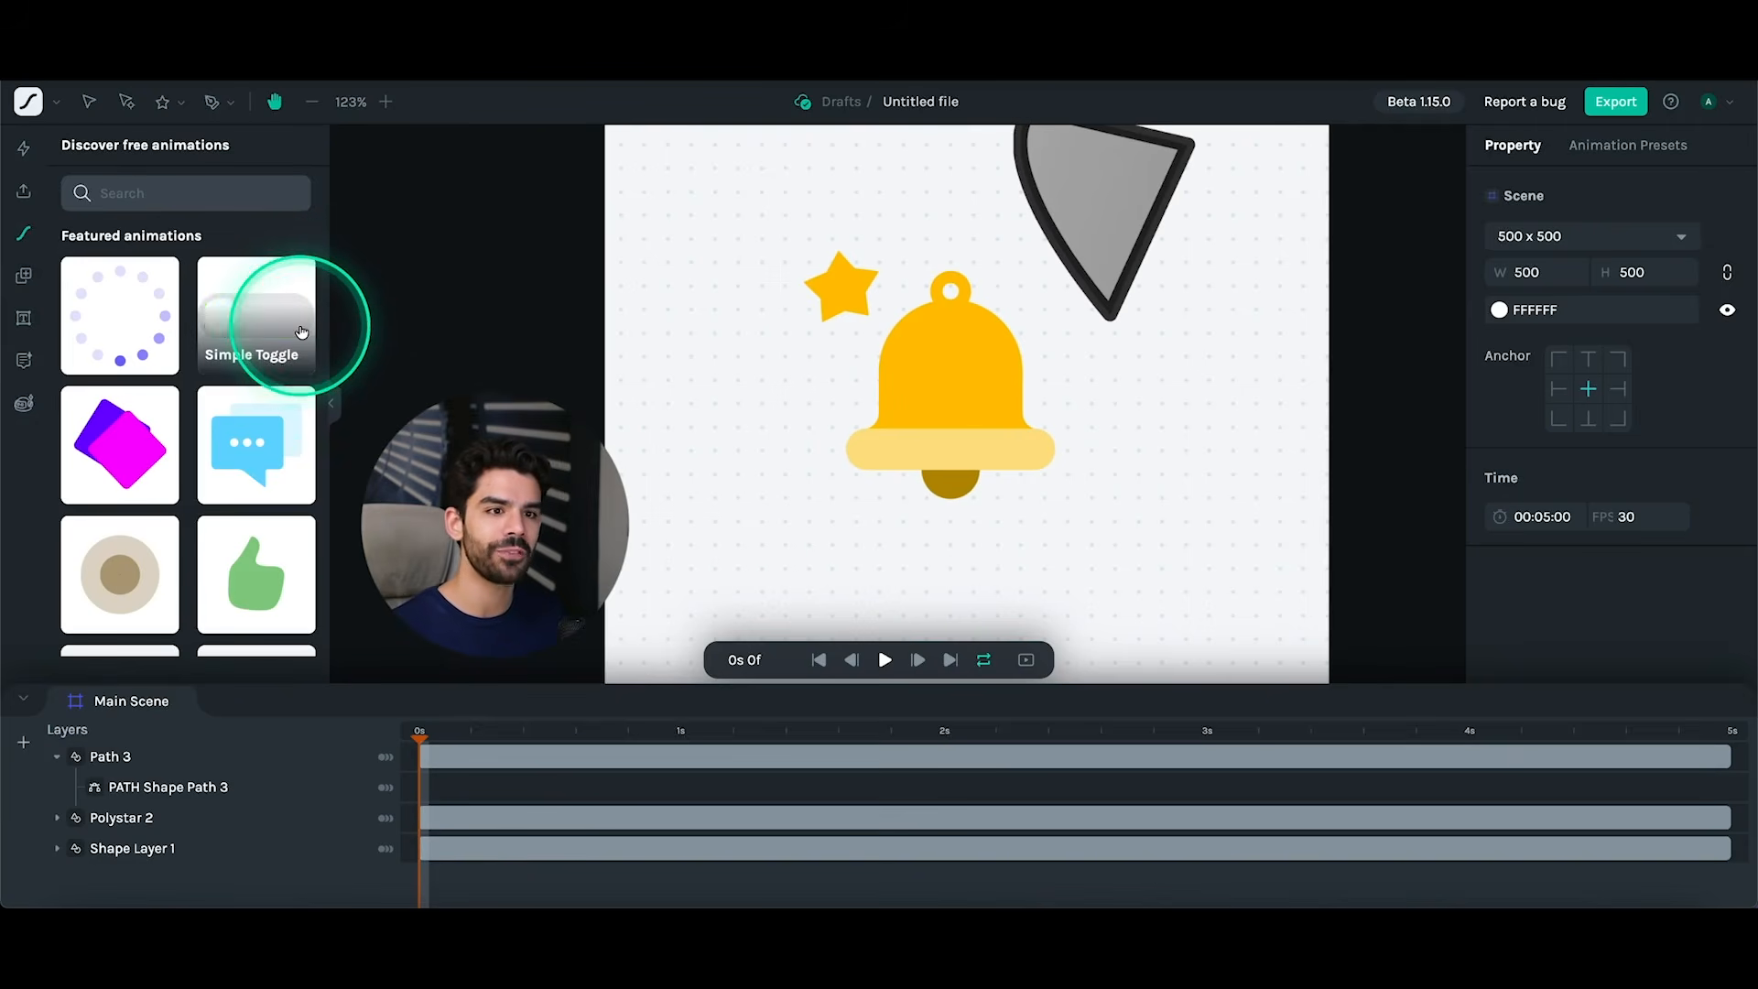
pyautogui.scroll(-2, 256, 348)
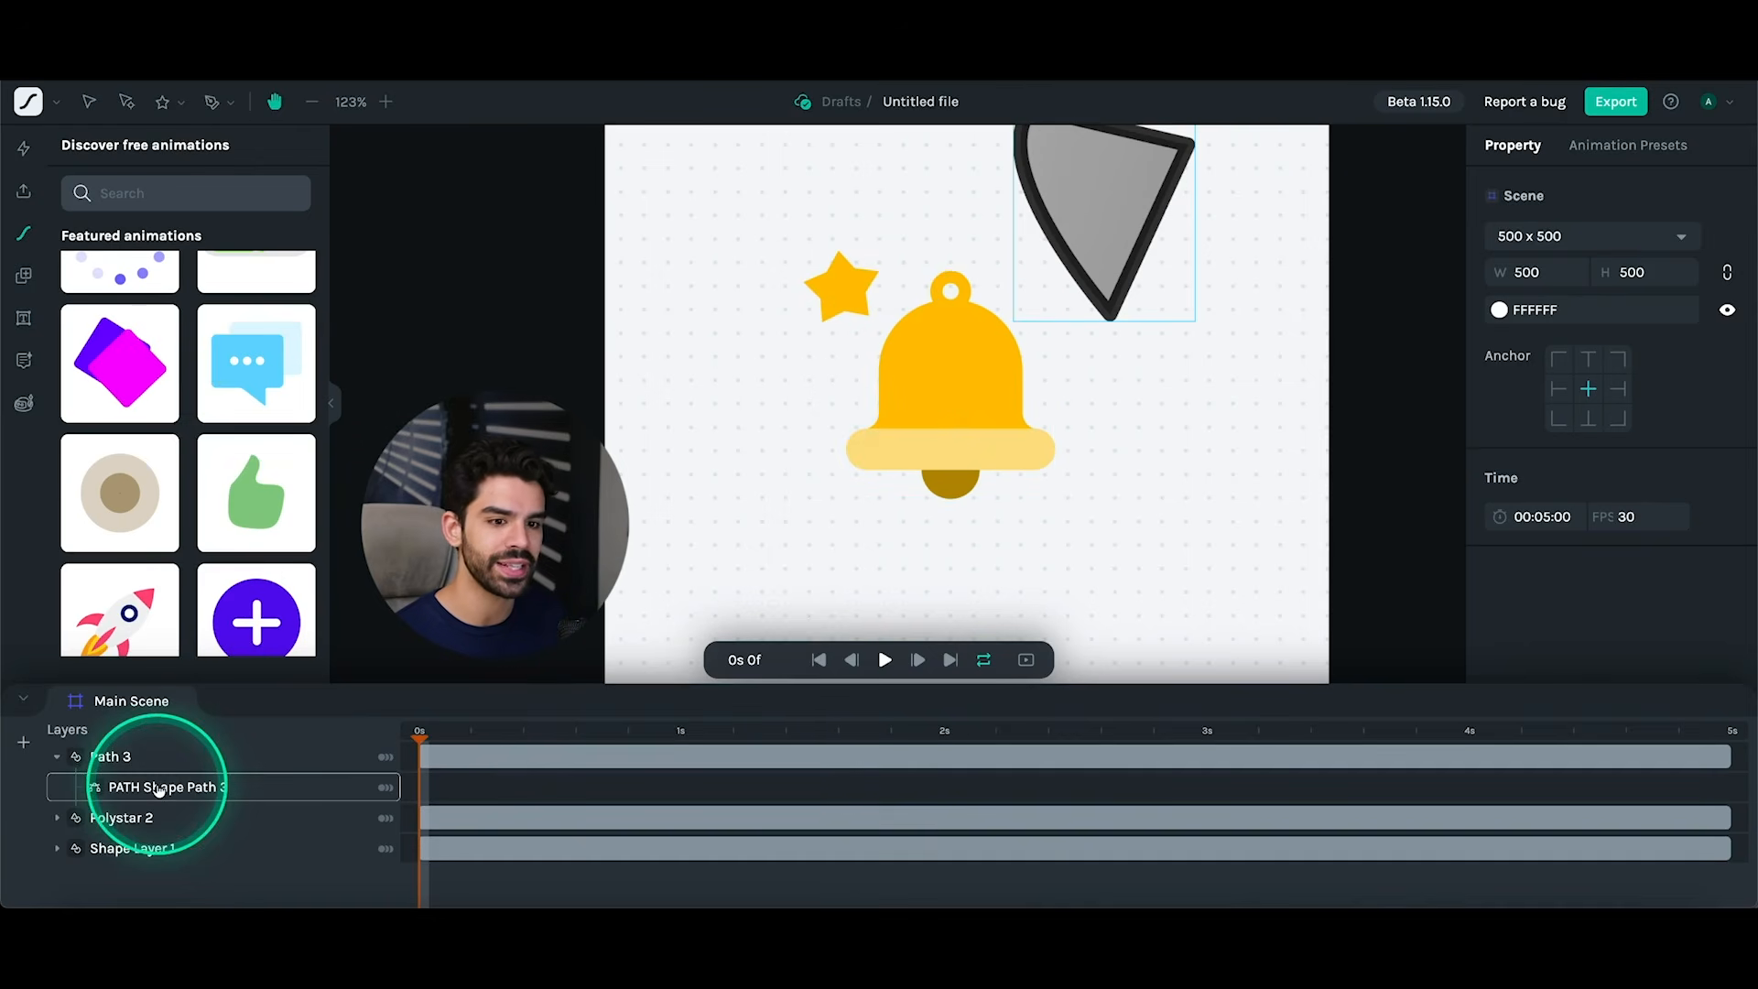
pyautogui.scroll(-1, 208, 523)
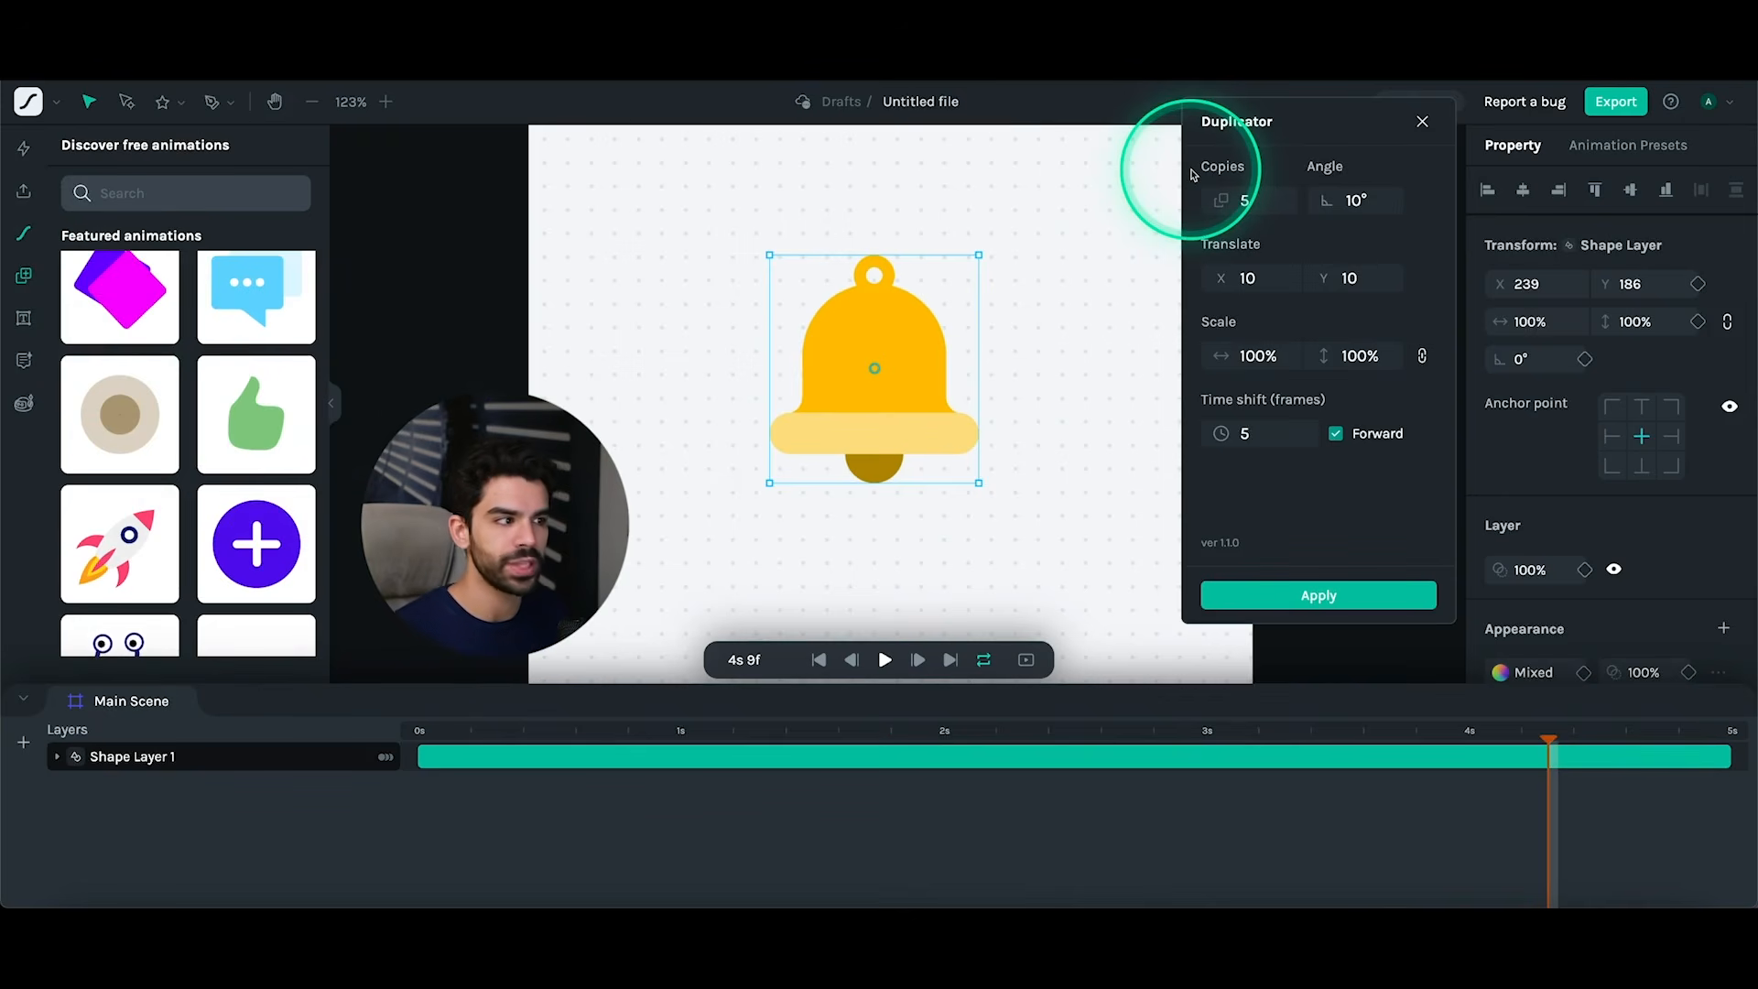
# - Set up a Kinetic Typography text reading "Alarm!" in the Cal Sans font
pyautogui.click(25, 319)
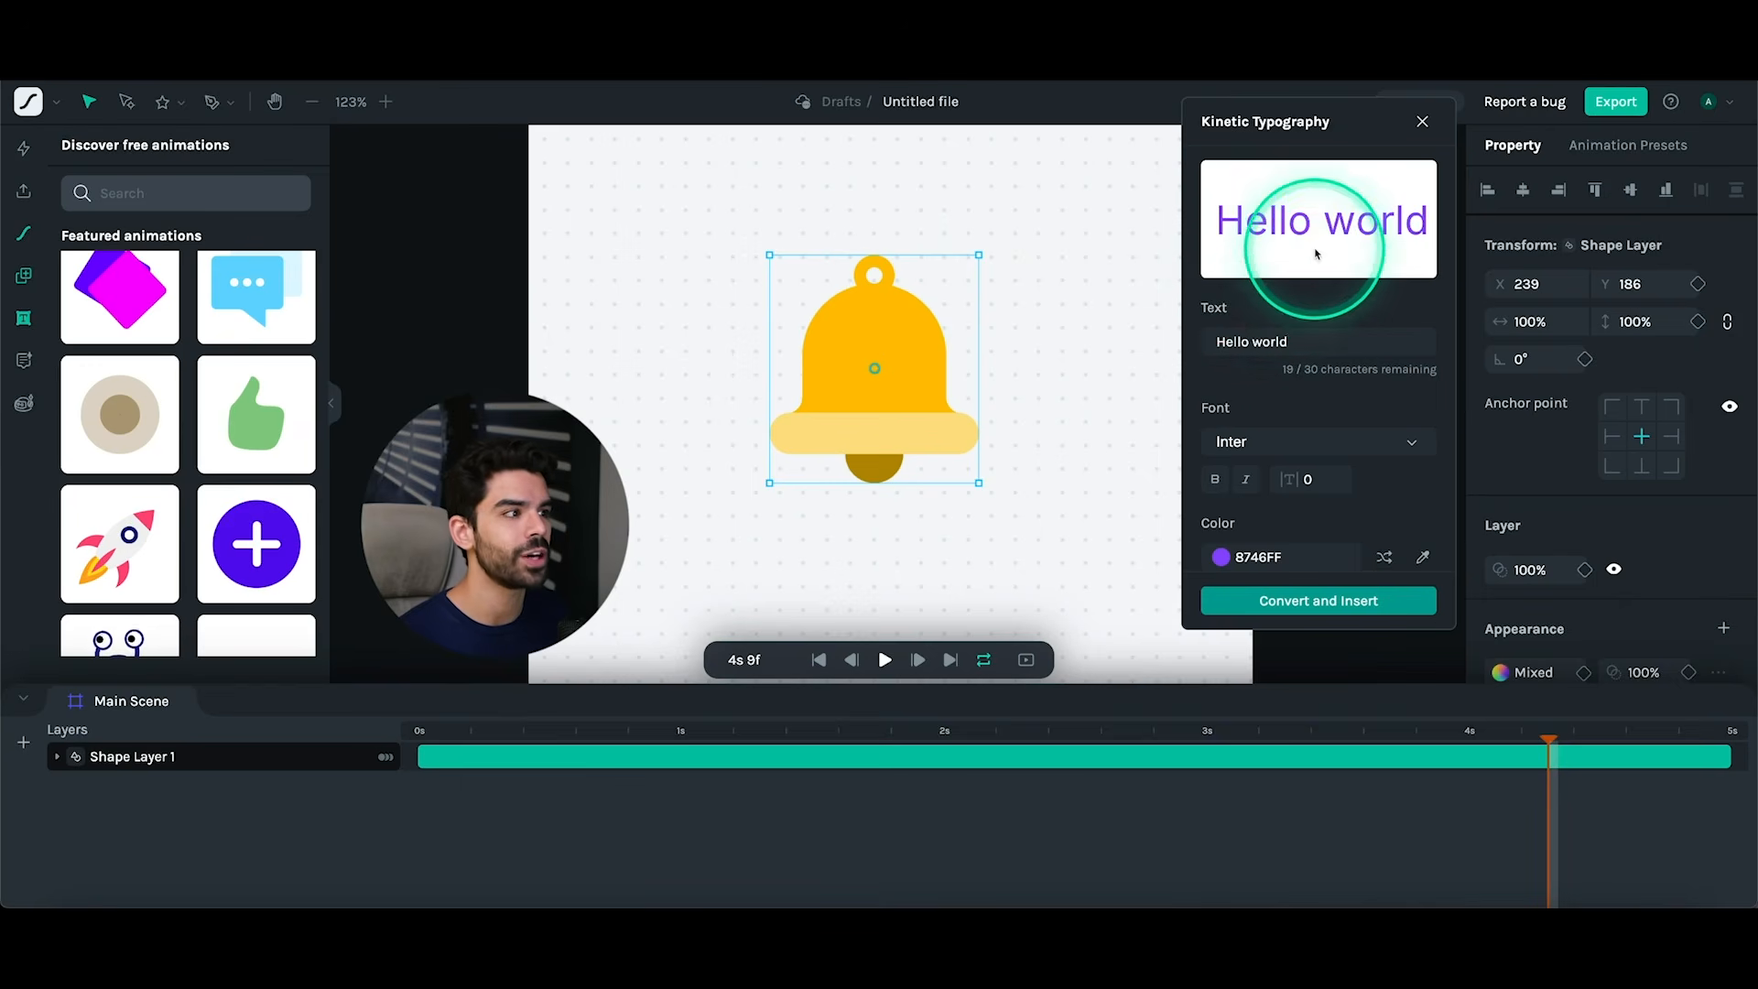
pyautogui.click(1298, 341)
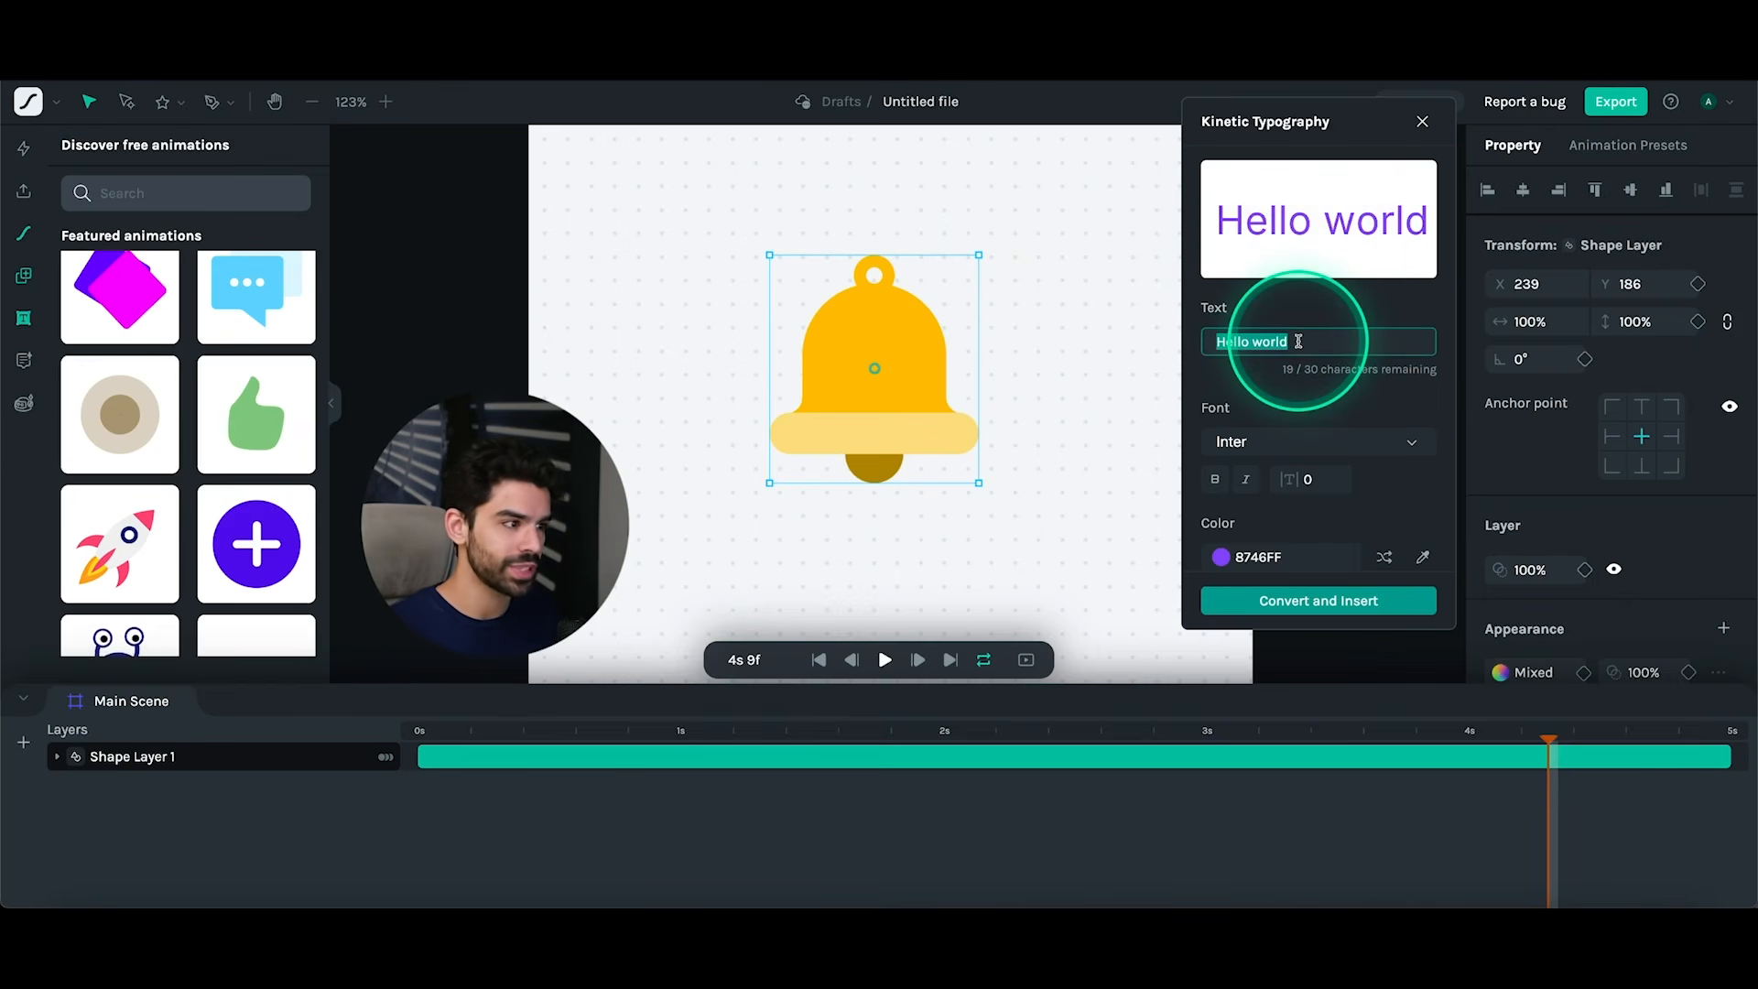
pyautogui.write('Alarm!')
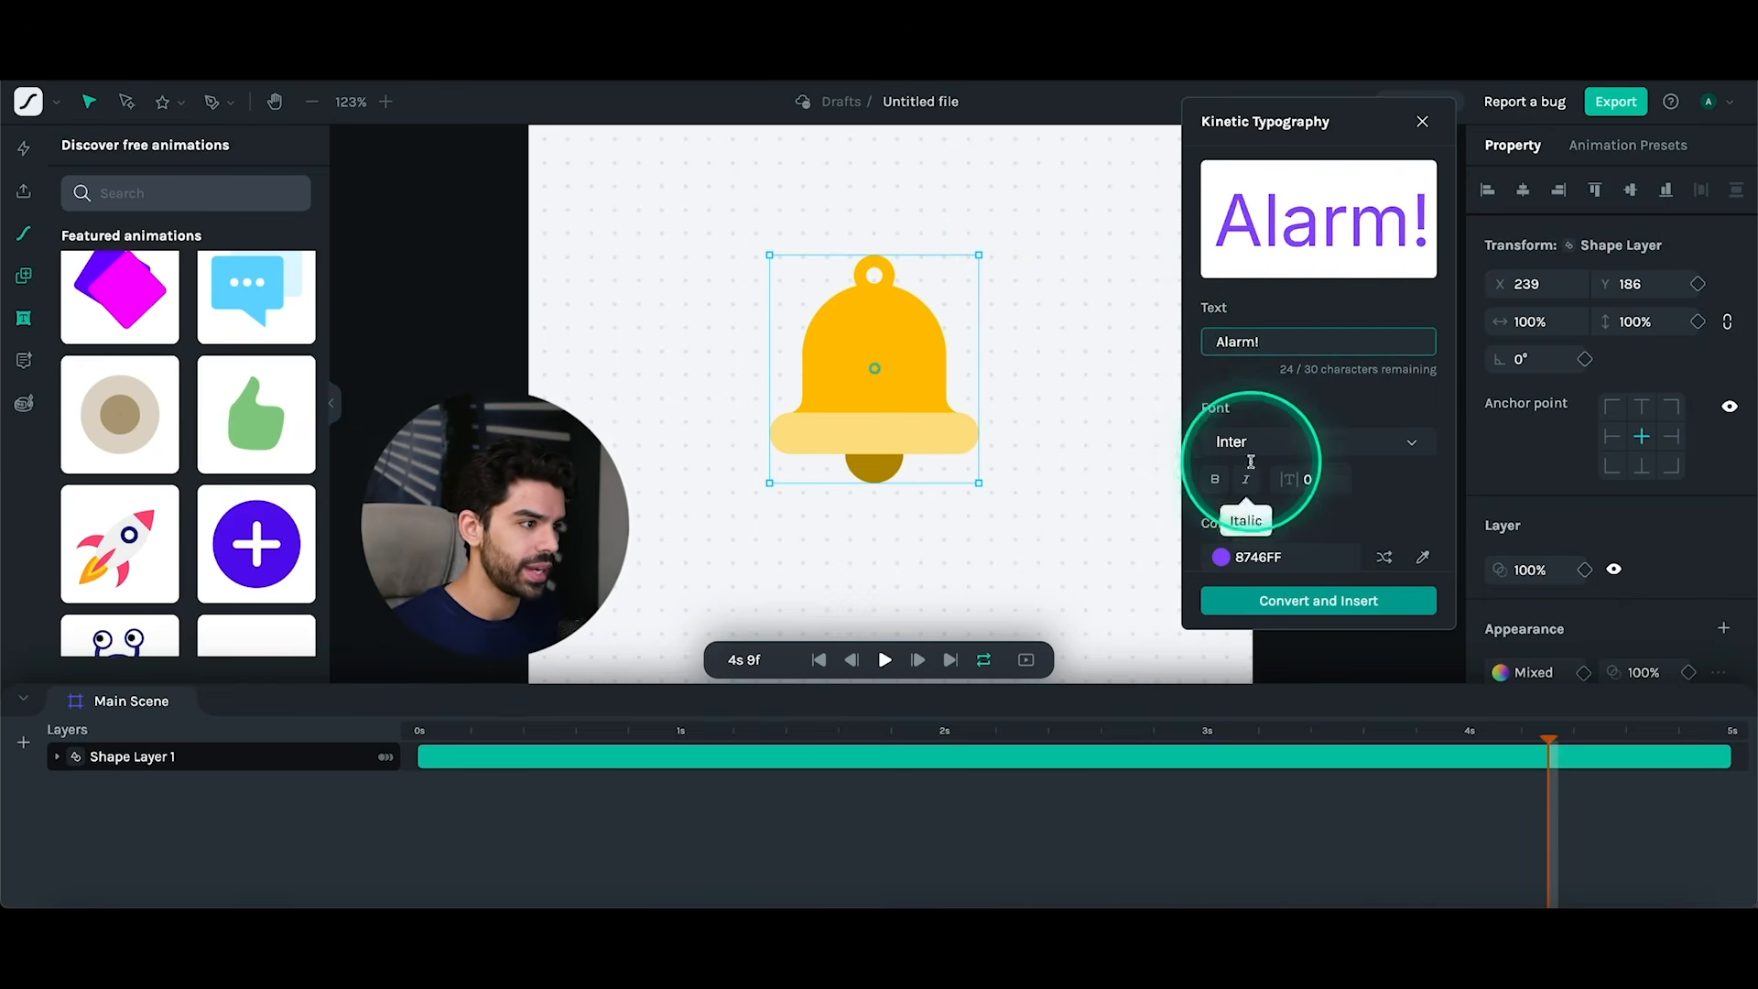
pyautogui.click(1250, 443)
pyautogui.click(1253, 445)
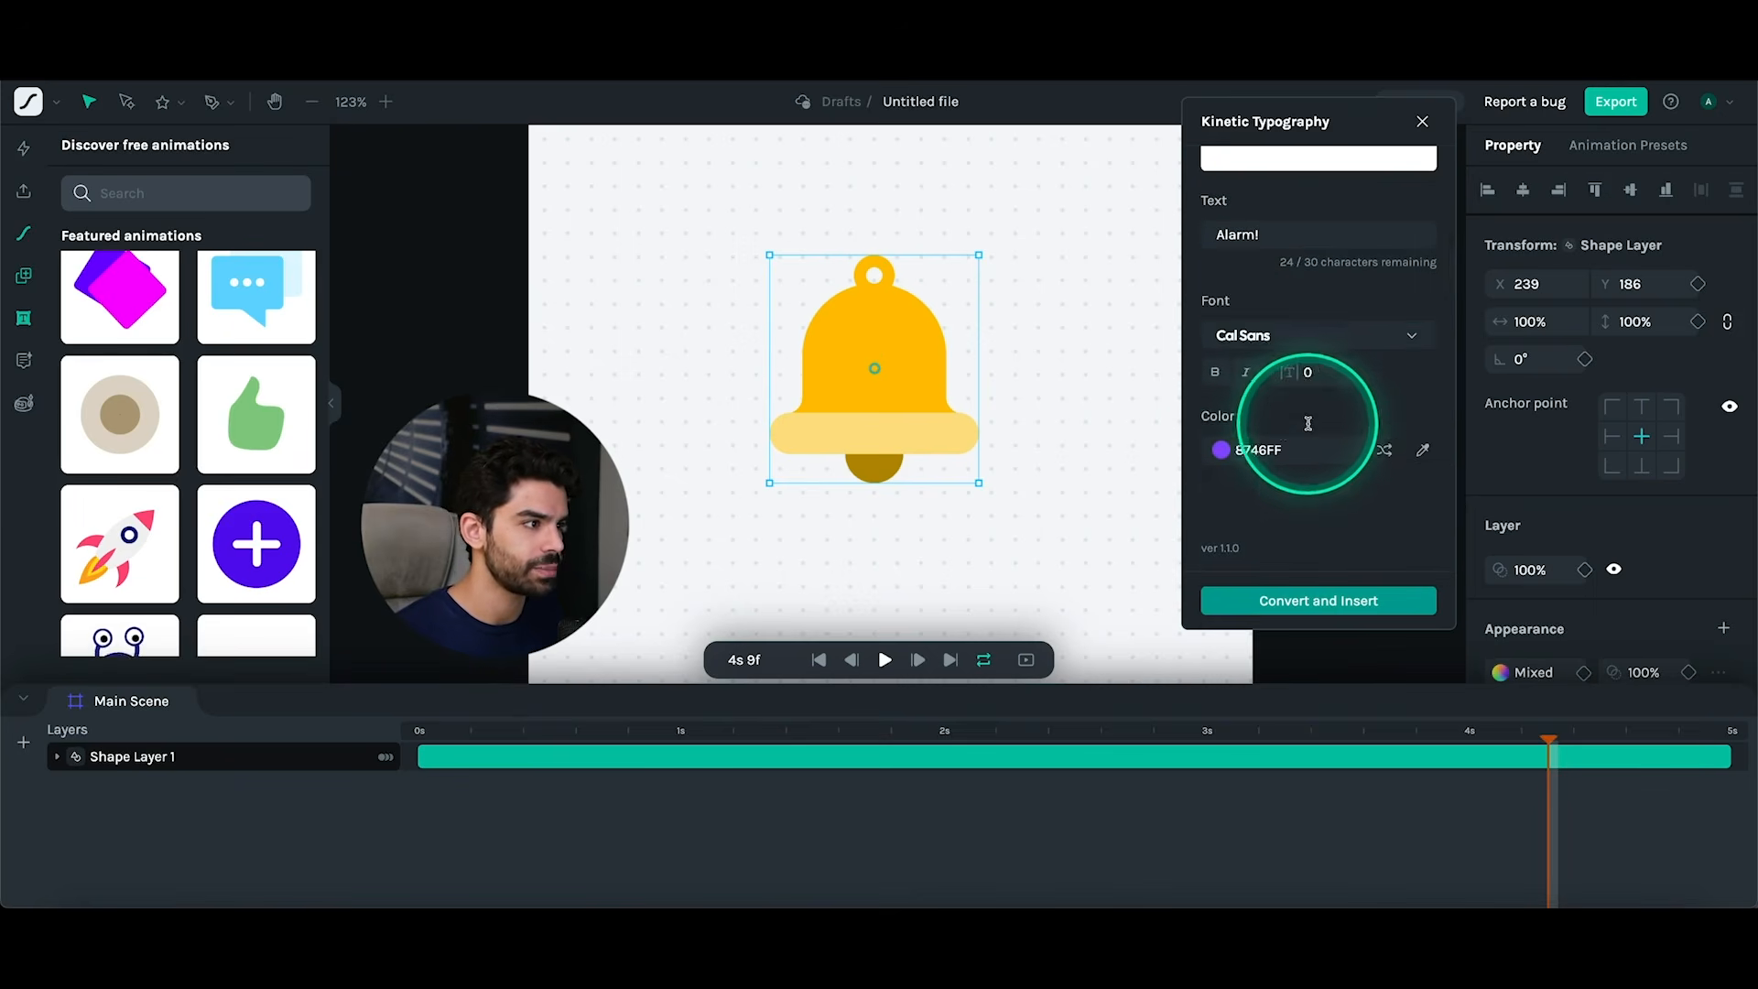
# - Try a custom dark brown, 645530, as the colour of the kinetic text
pyautogui.click(1223, 555)
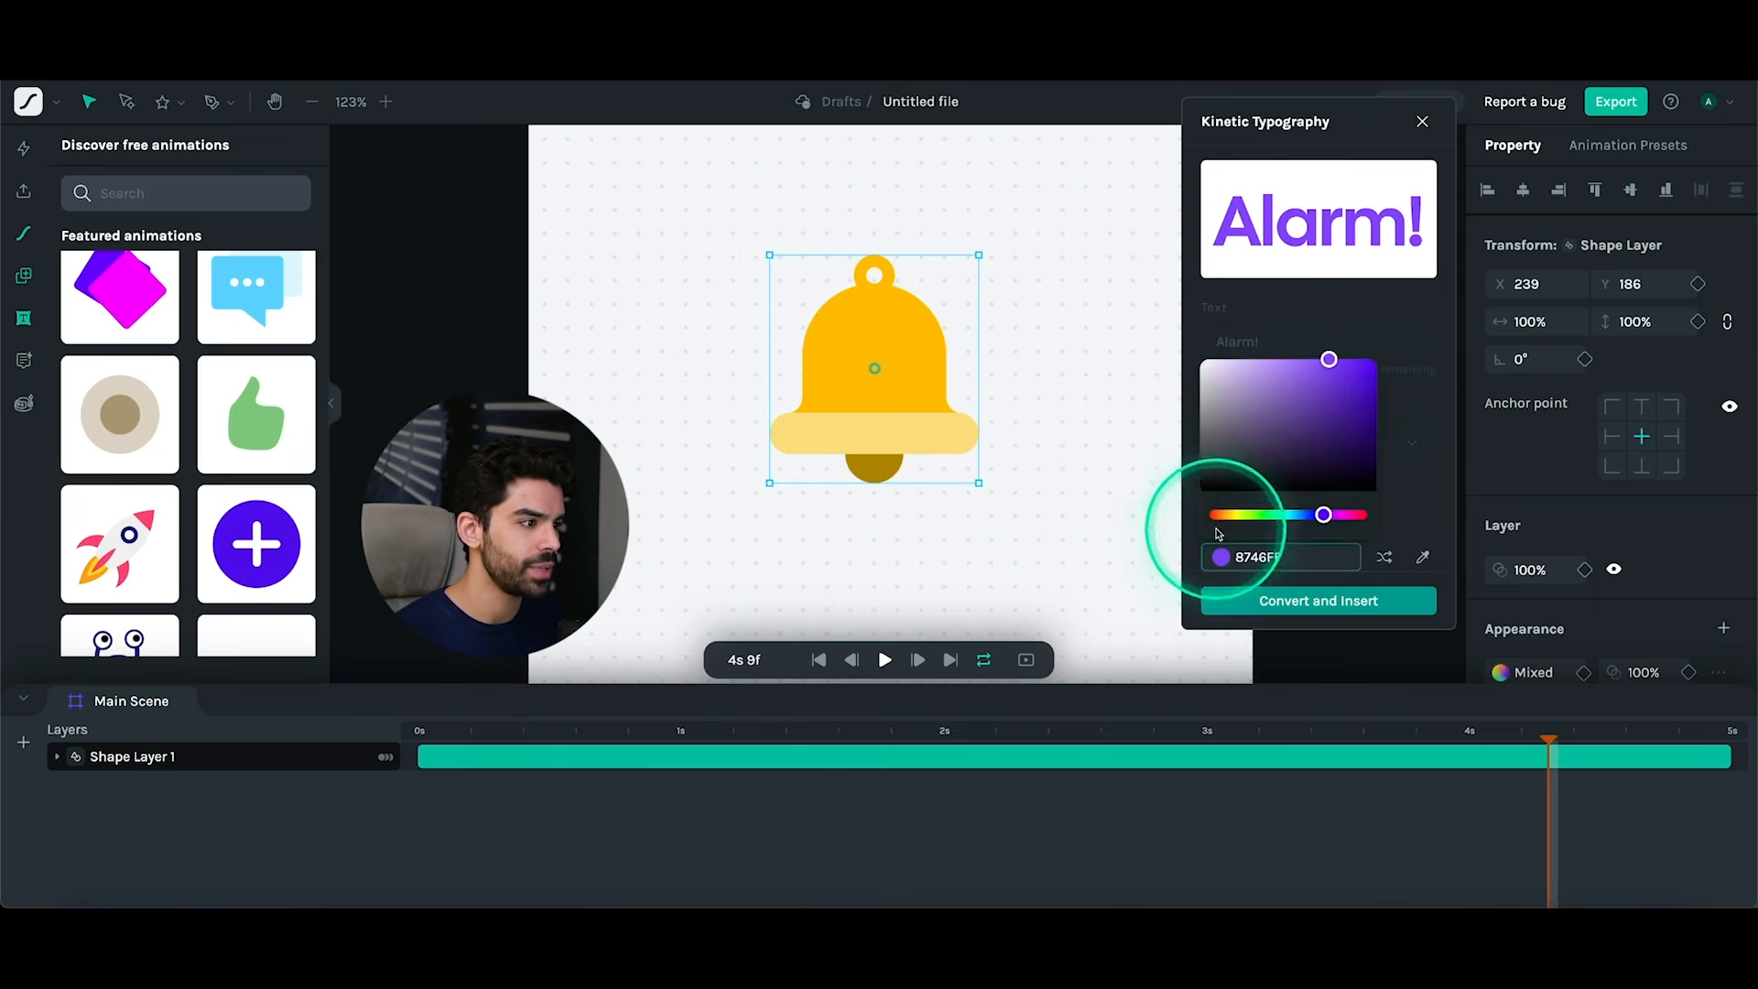
pyautogui.moveTo(1278, 516); pyautogui.dragTo(1228, 515)
pyautogui.moveTo(1282, 446); pyautogui.dragTo(1292, 439)
pyautogui.click(1402, 433)
pyautogui.click(1413, 329)
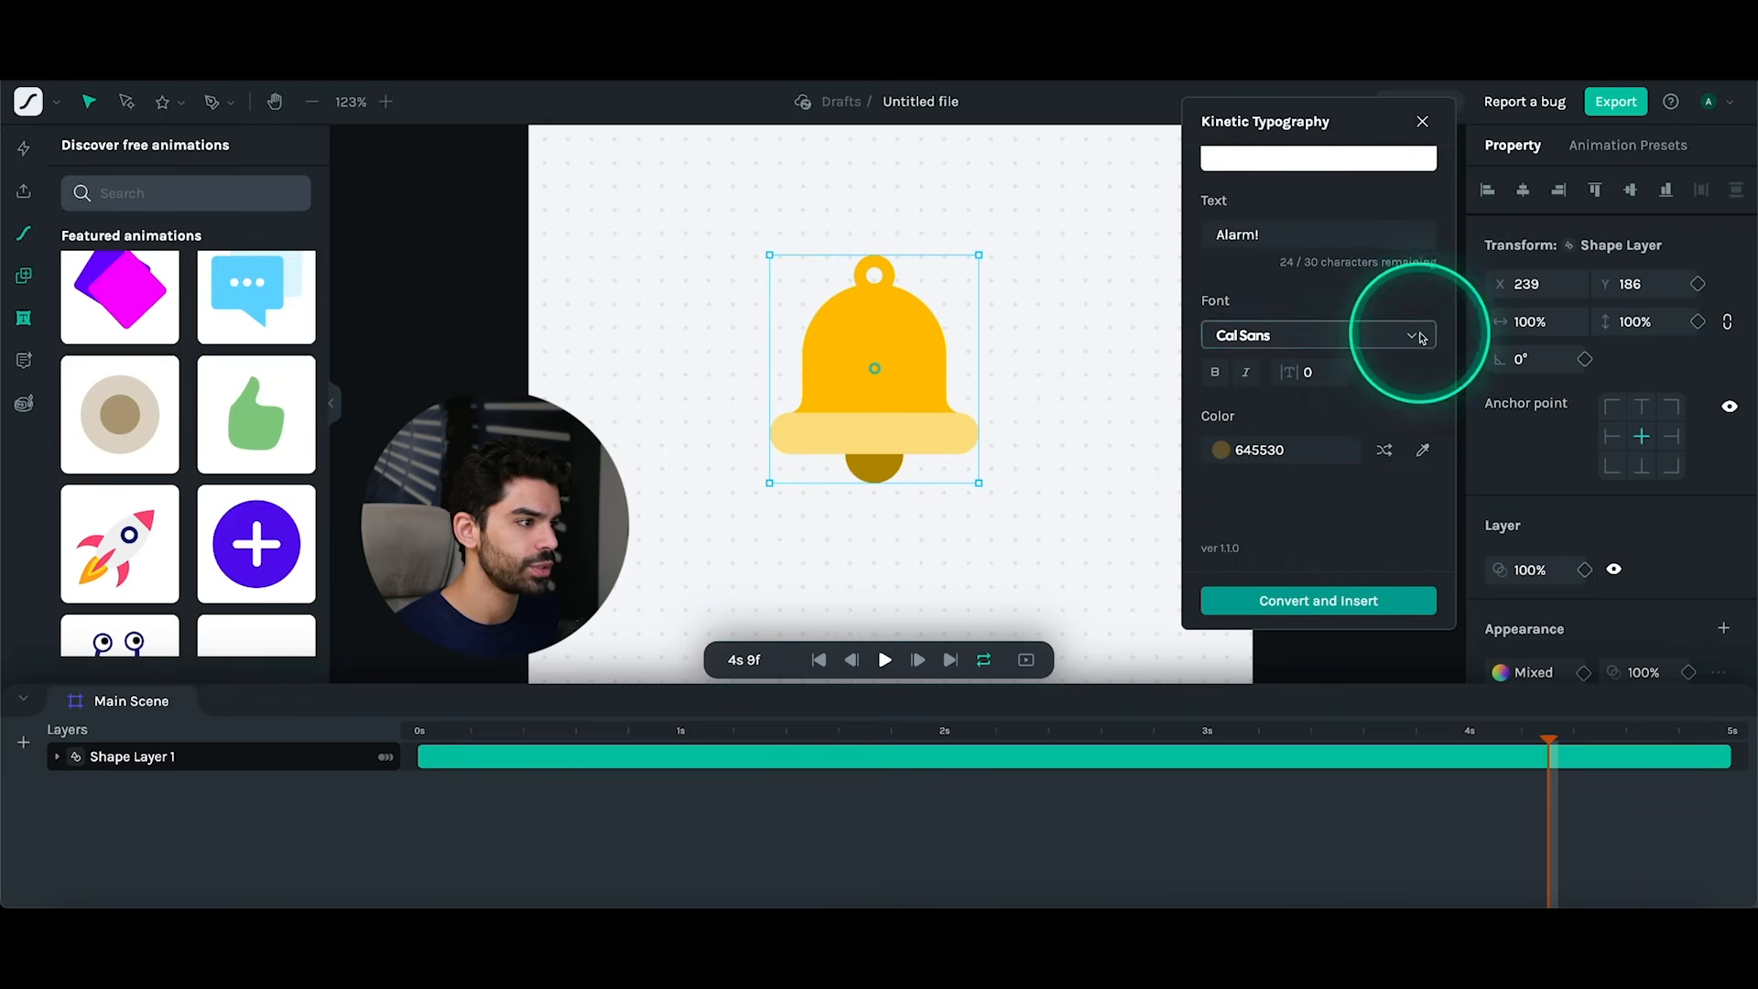
# - Sample the bell clapper's dark gold, B18601, as the text colour and insert the "Alarm!" text into the scene
pyautogui.click(1422, 449)
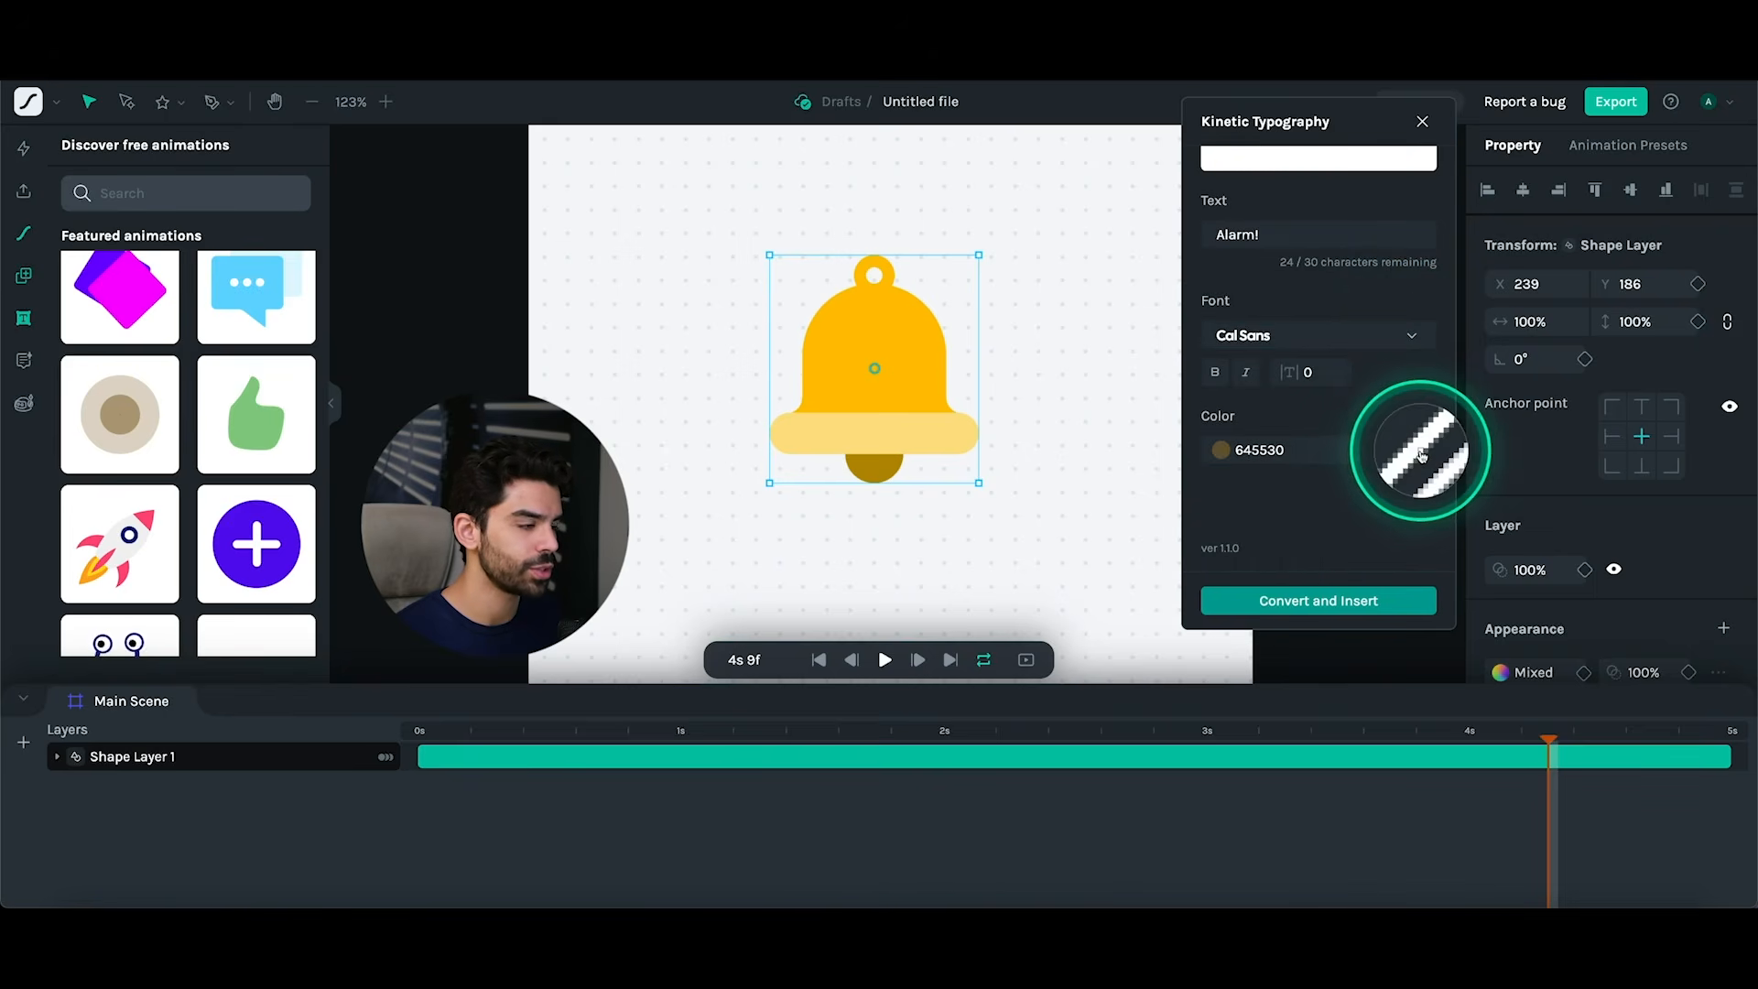
pyautogui.click(863, 464)
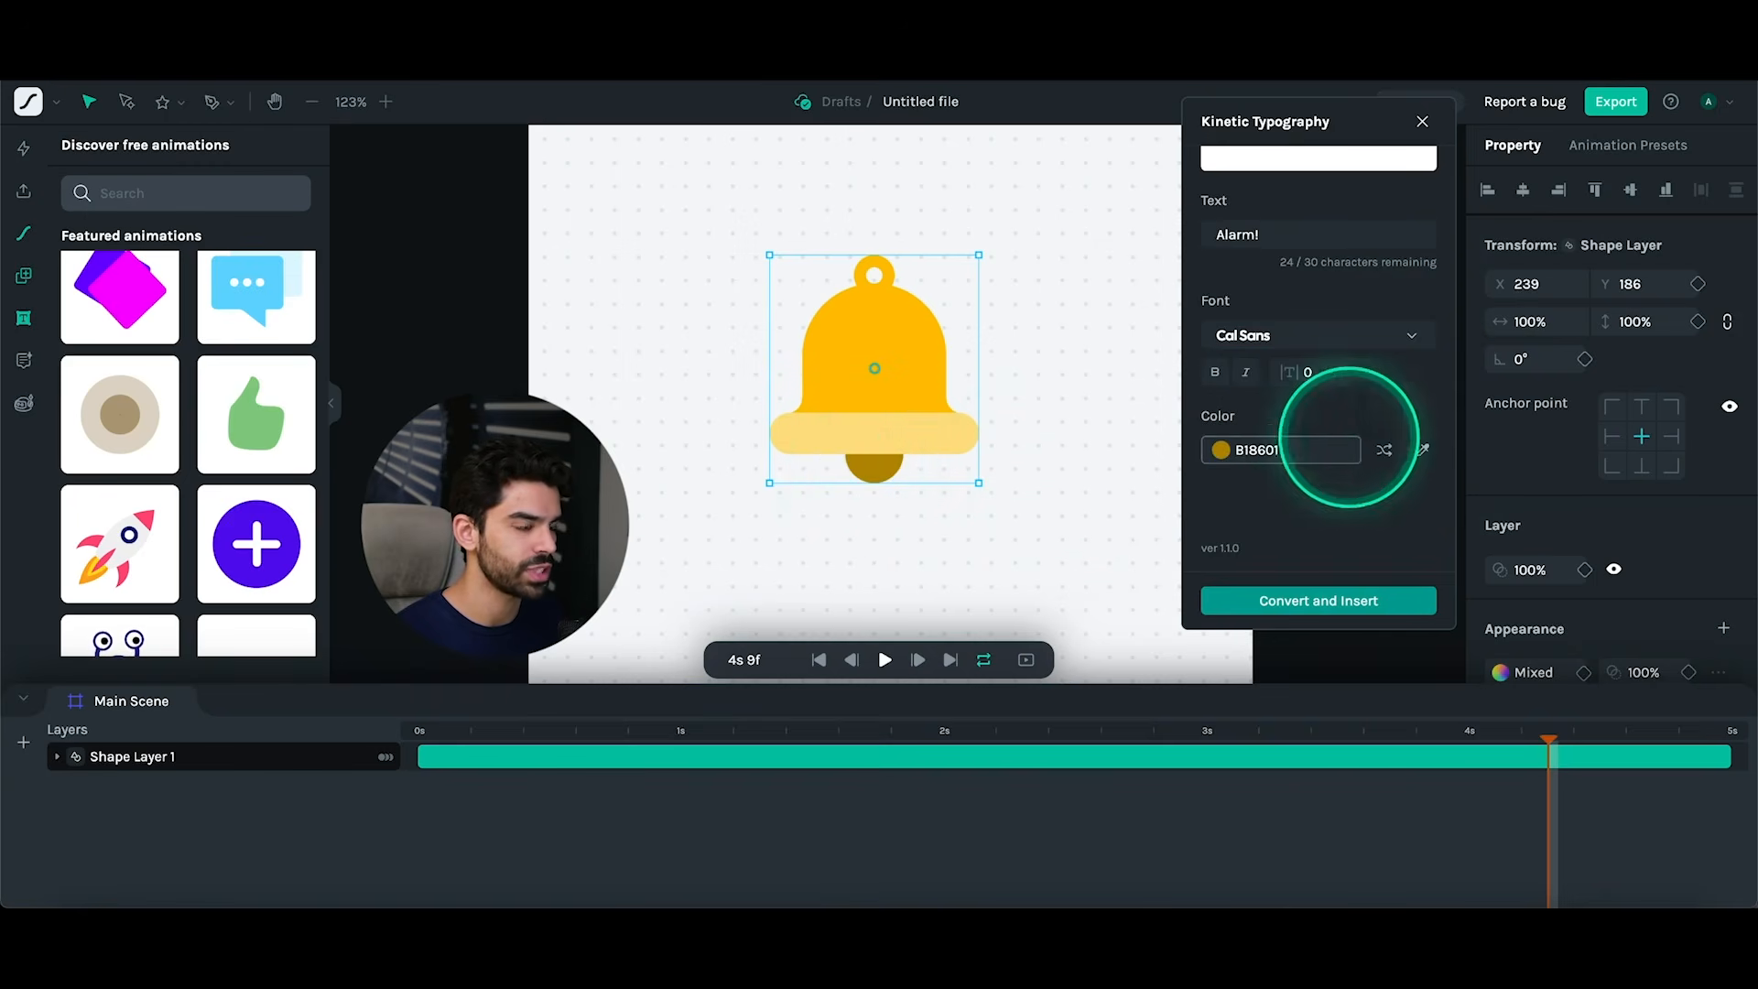
pyautogui.click(1332, 601)
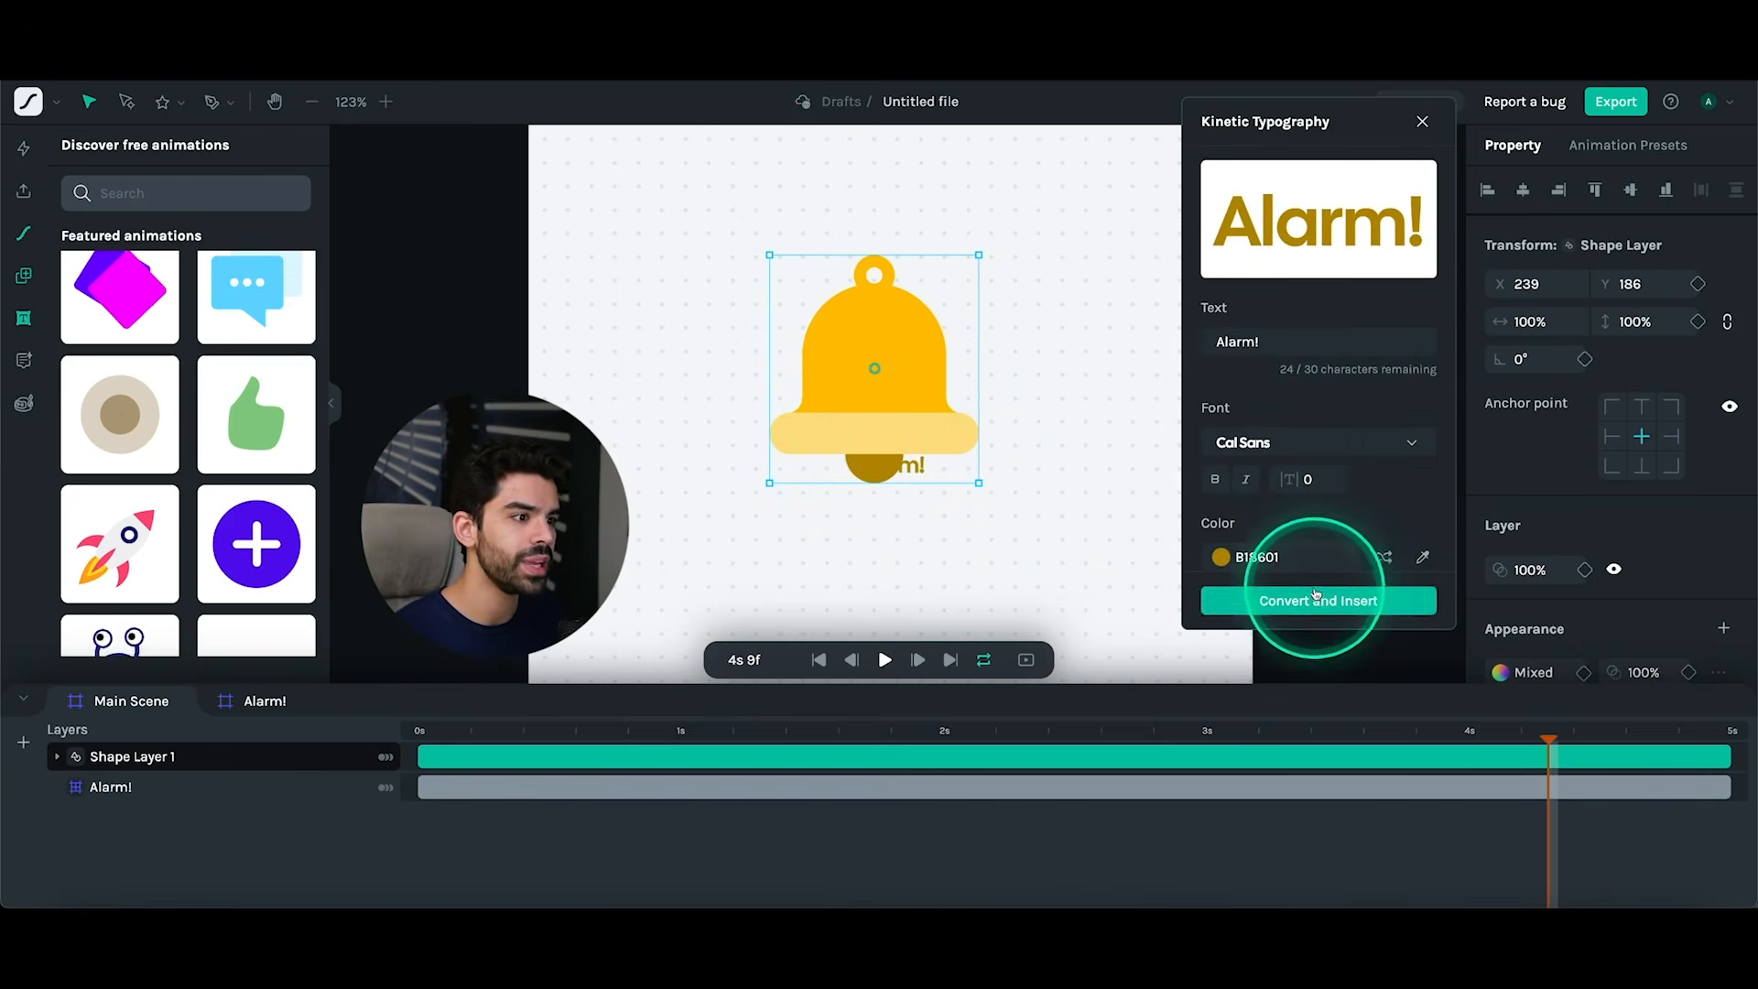
# - Enlarge the "Alarm!" text and arrange it centred directly above the bell
pyautogui.moveTo(846, 478); pyautogui.dragTo(1025, 320)
pyautogui.click(893, 466)
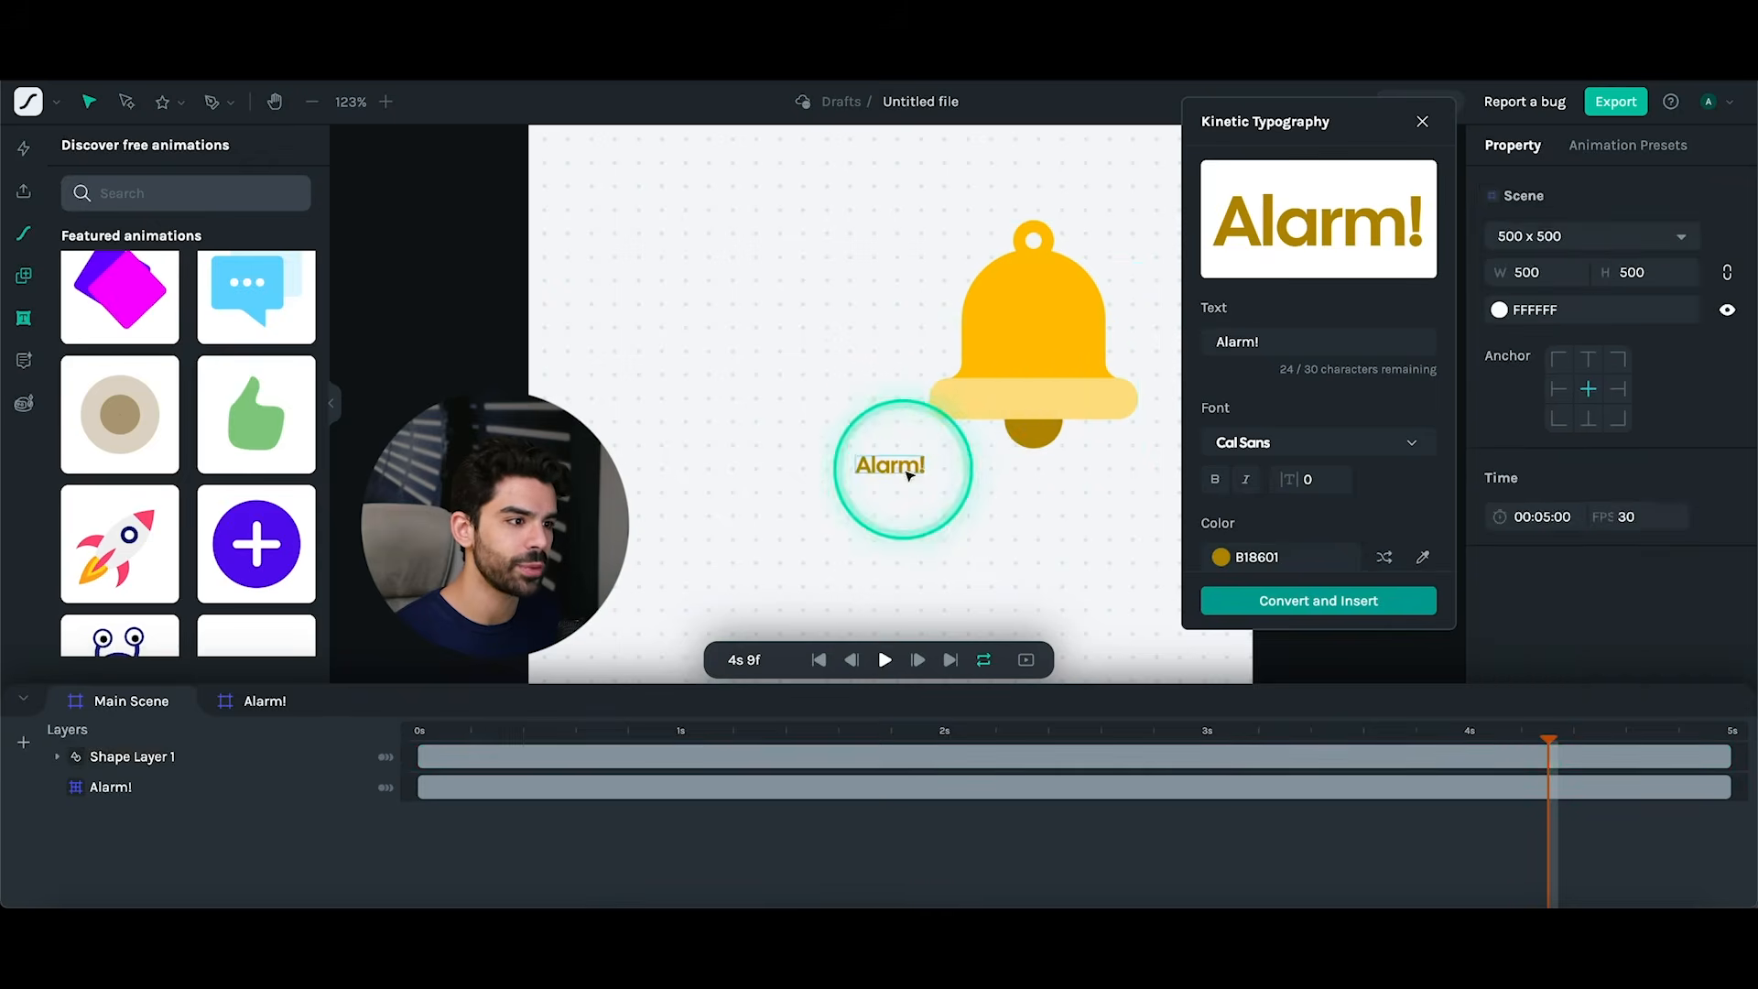
pyautogui.moveTo(908, 467); pyautogui.dragTo(910, 353)
pyautogui.moveTo(1068, 306); pyautogui.dragTo(883, 423)
pyautogui.moveTo(795, 276); pyautogui.dragTo(942, 228)
pyautogui.moveTo(904, 430); pyautogui.dragTo(925, 399)
pyautogui.click(1086, 366)
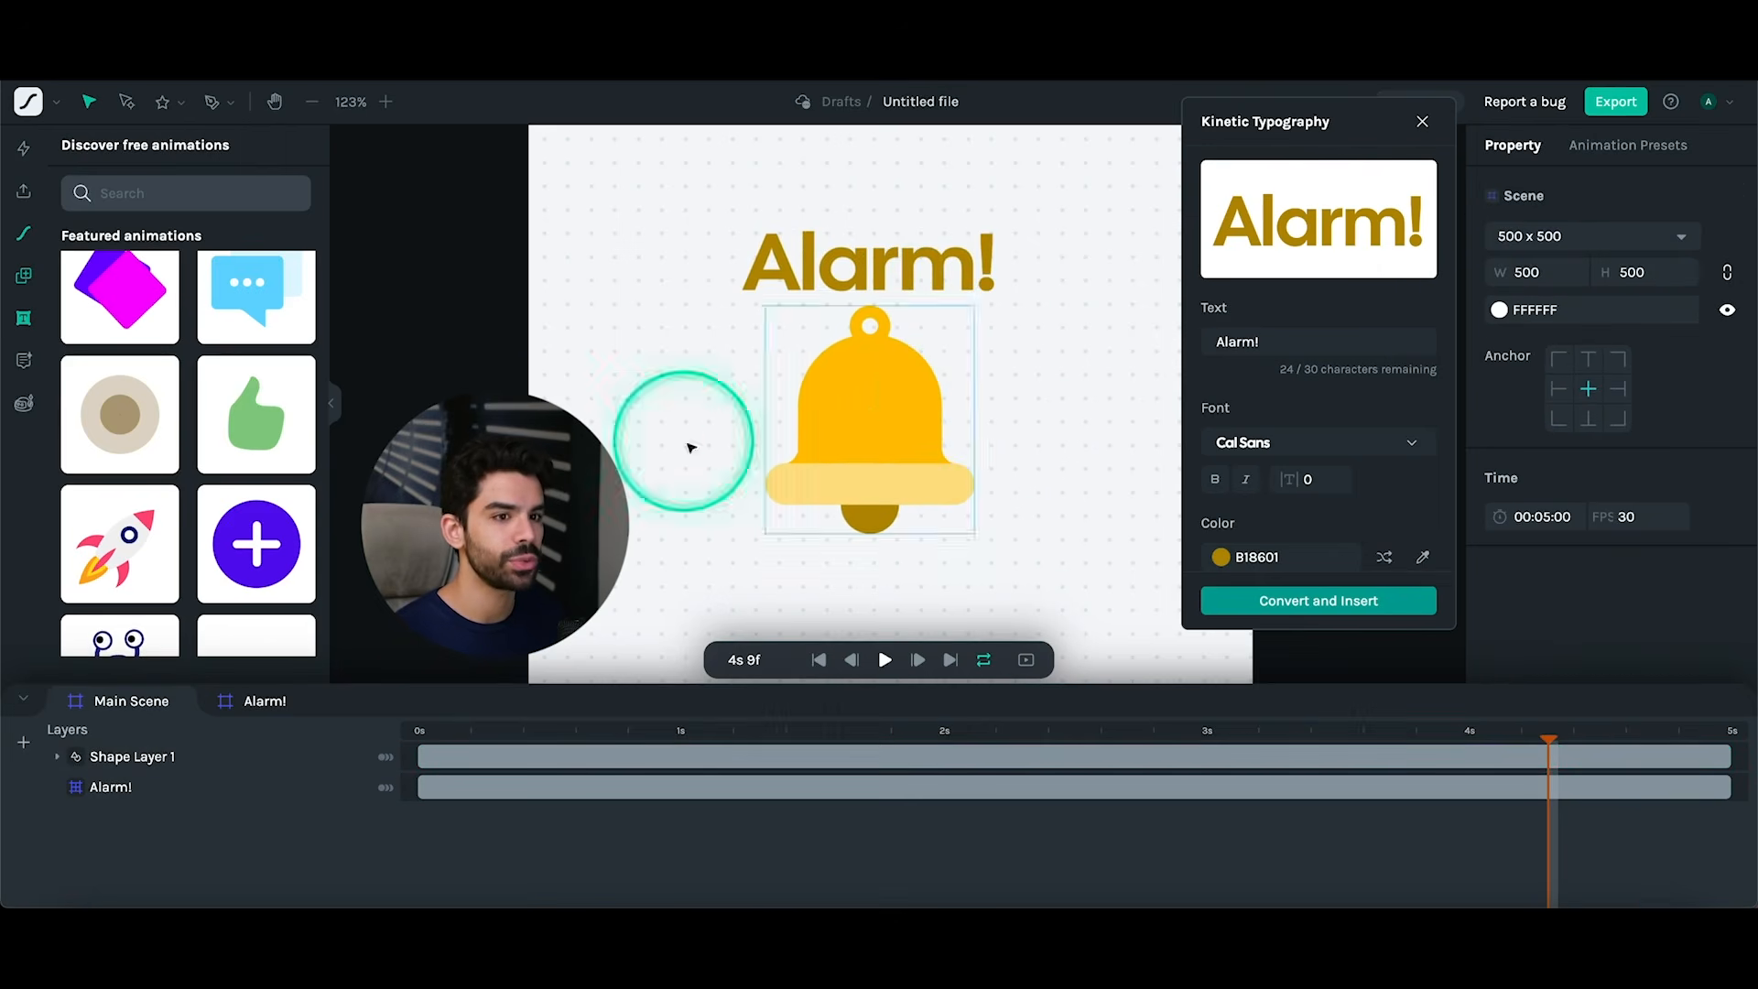
# - Generate a Flat Icon vector image with AI from the prompt "give me a big heart with glitters"
pyautogui.click(24, 360)
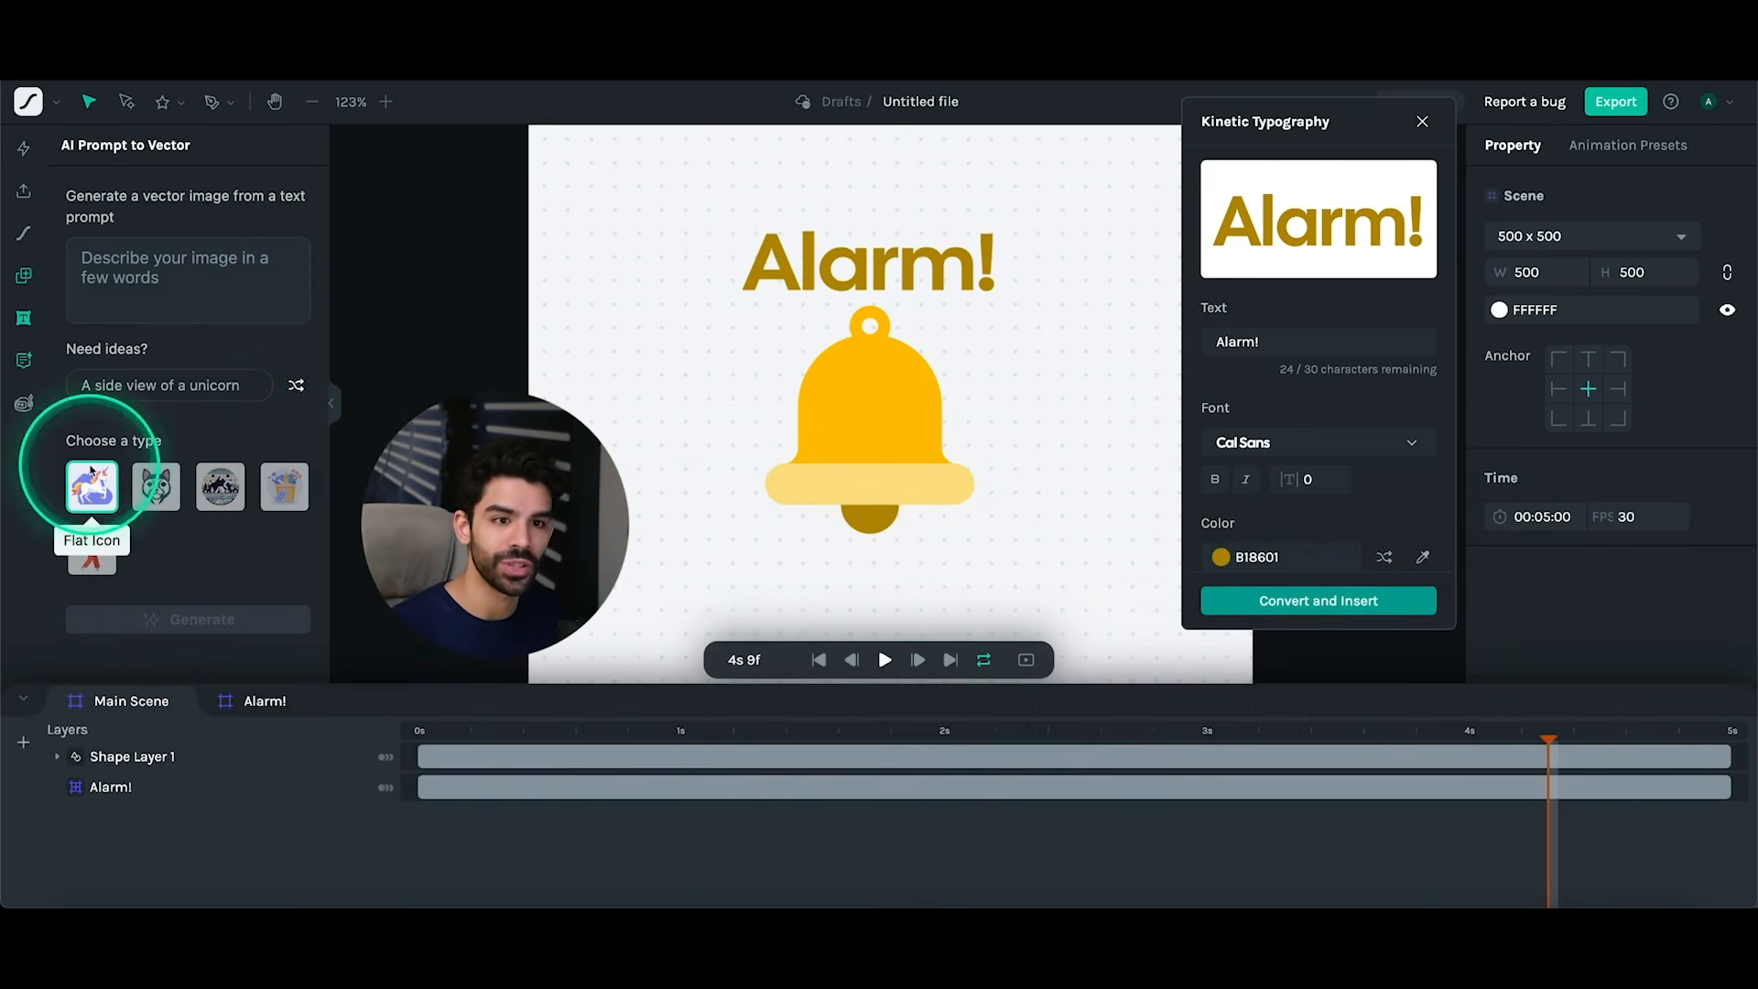
pyautogui.click(175, 285)
pyautogui.write('g')
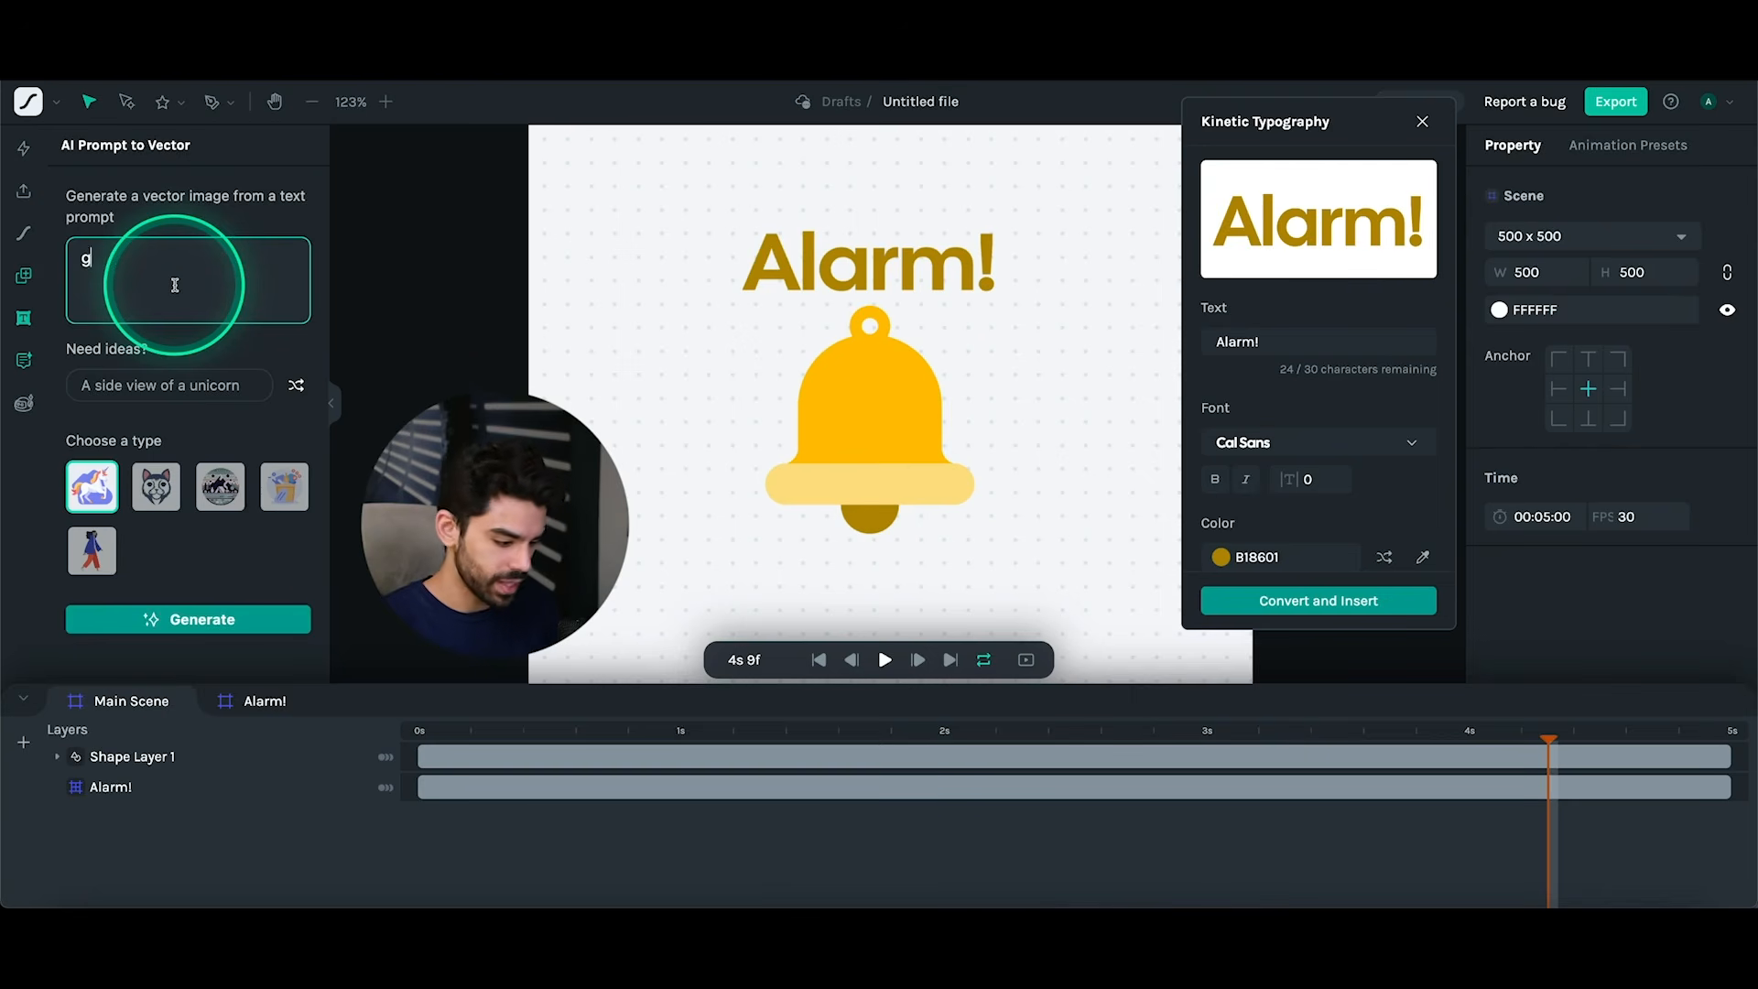
pyautogui.write('ive me a big heart with glitters')
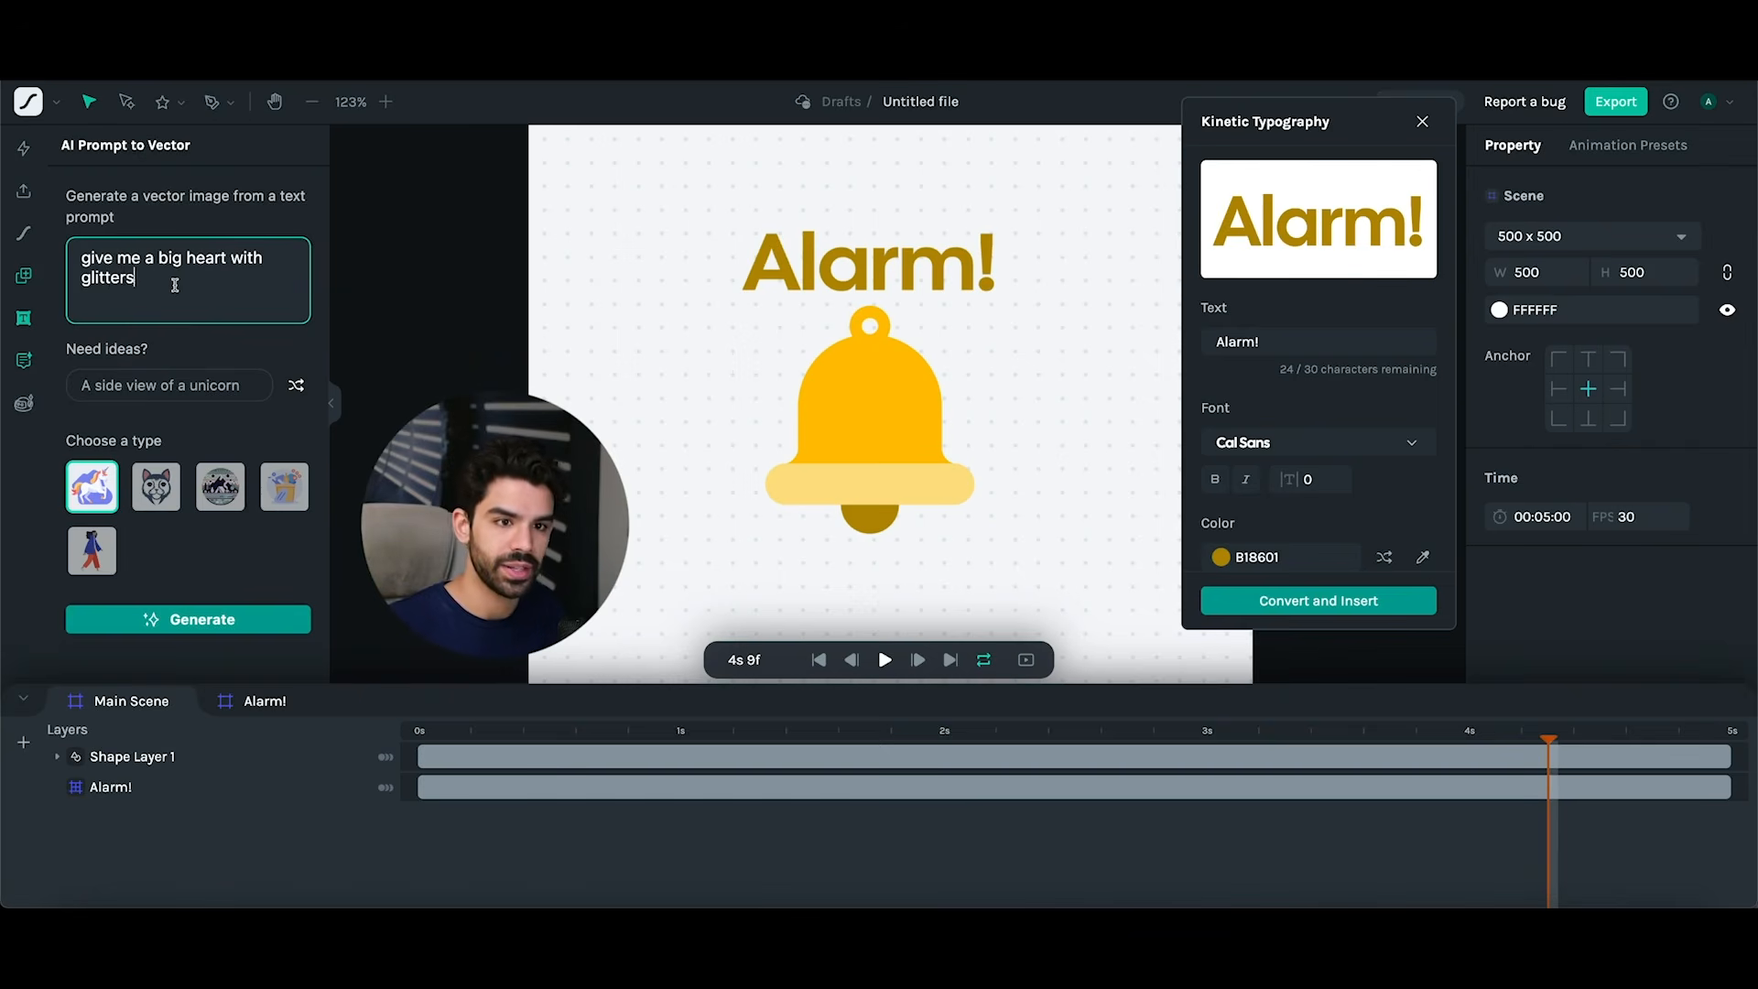
pyautogui.click(134, 463)
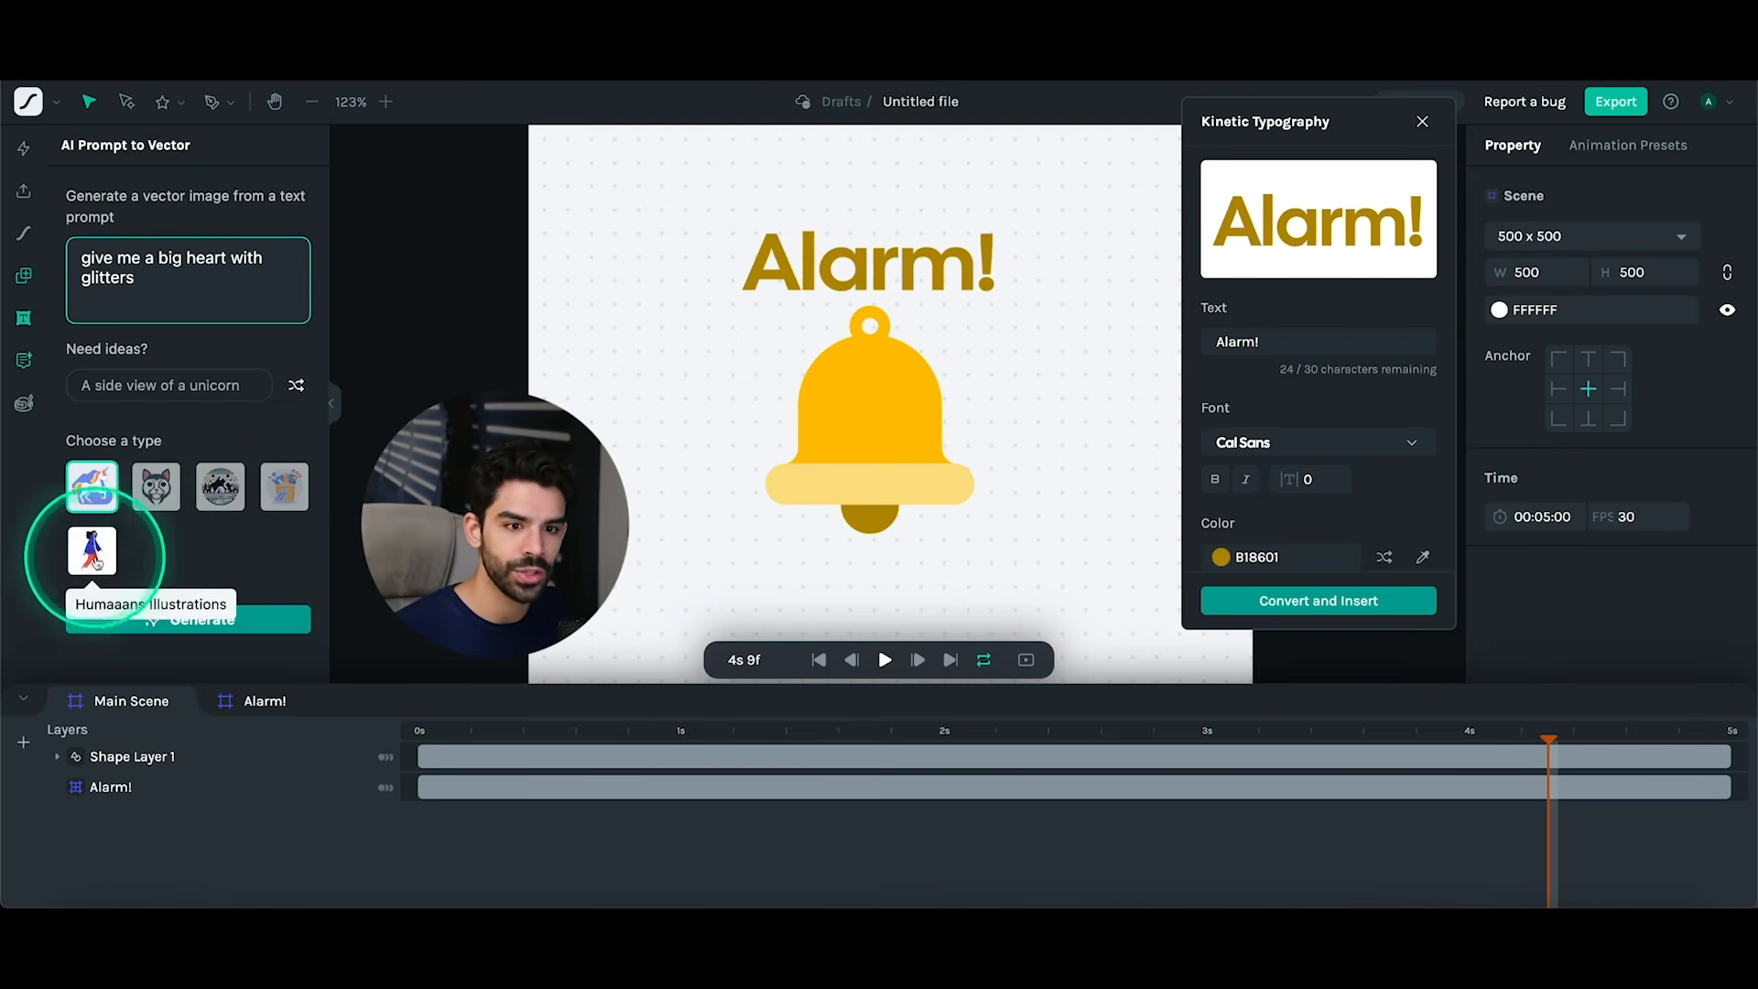
pyautogui.scroll(-1, 160, 501)
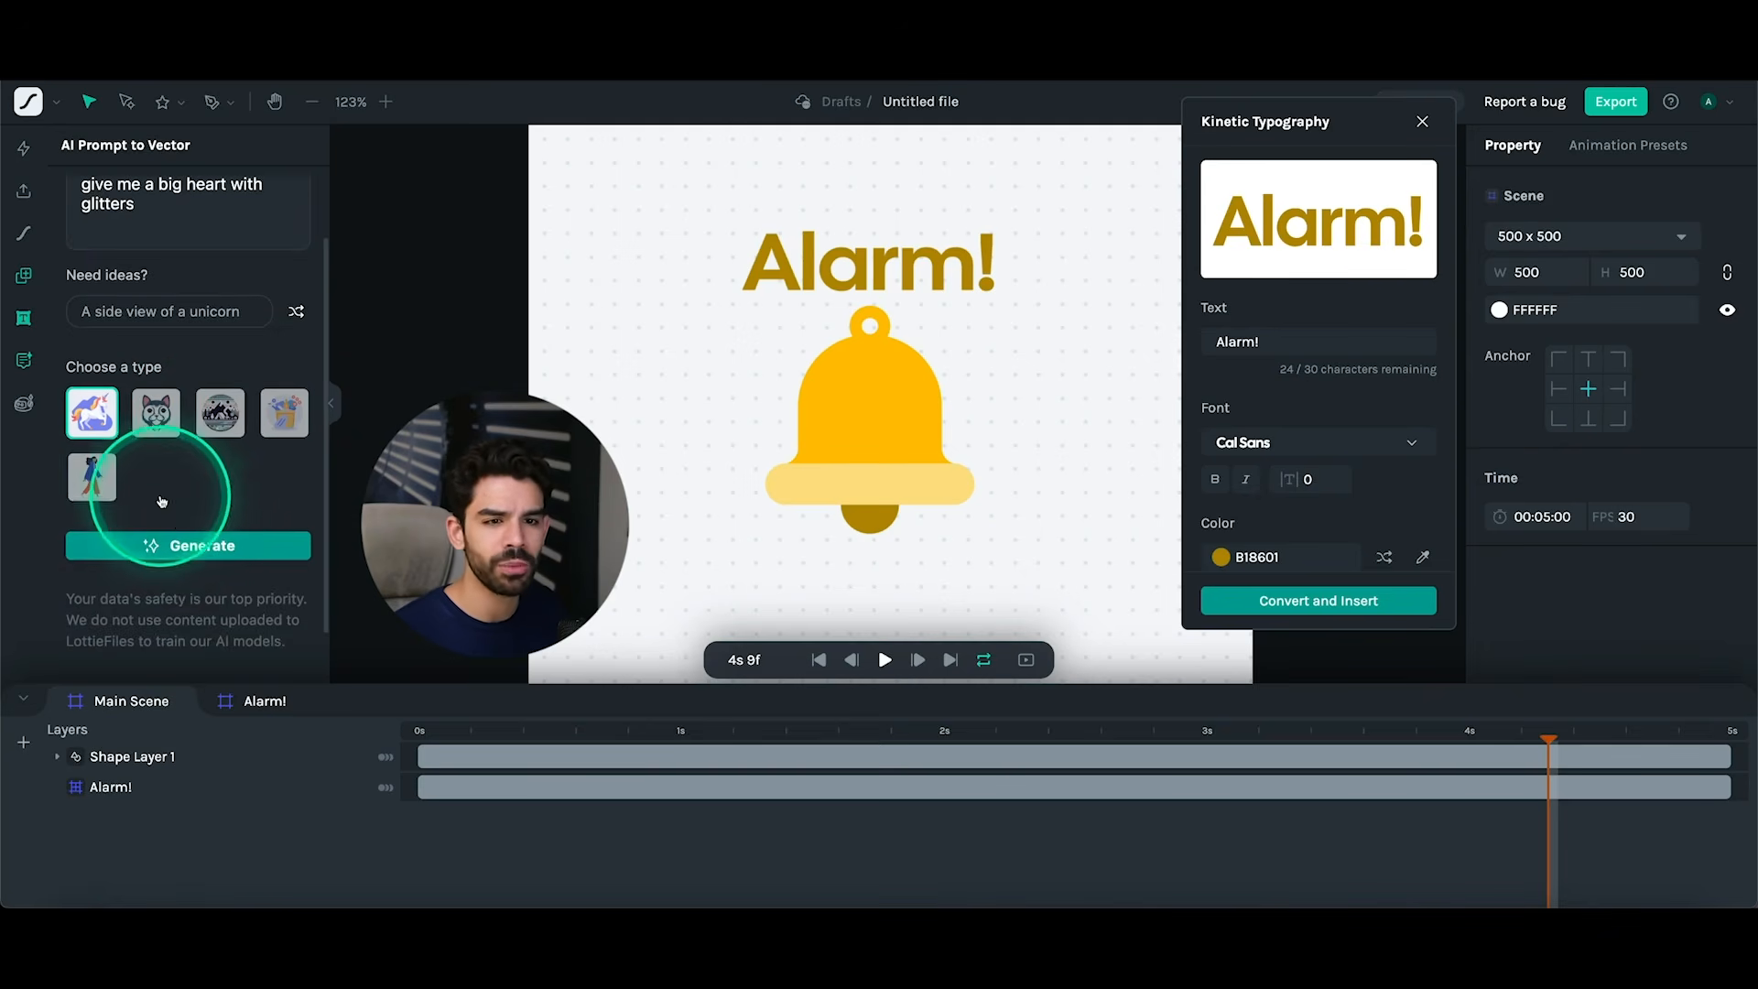
pyautogui.click(178, 547)
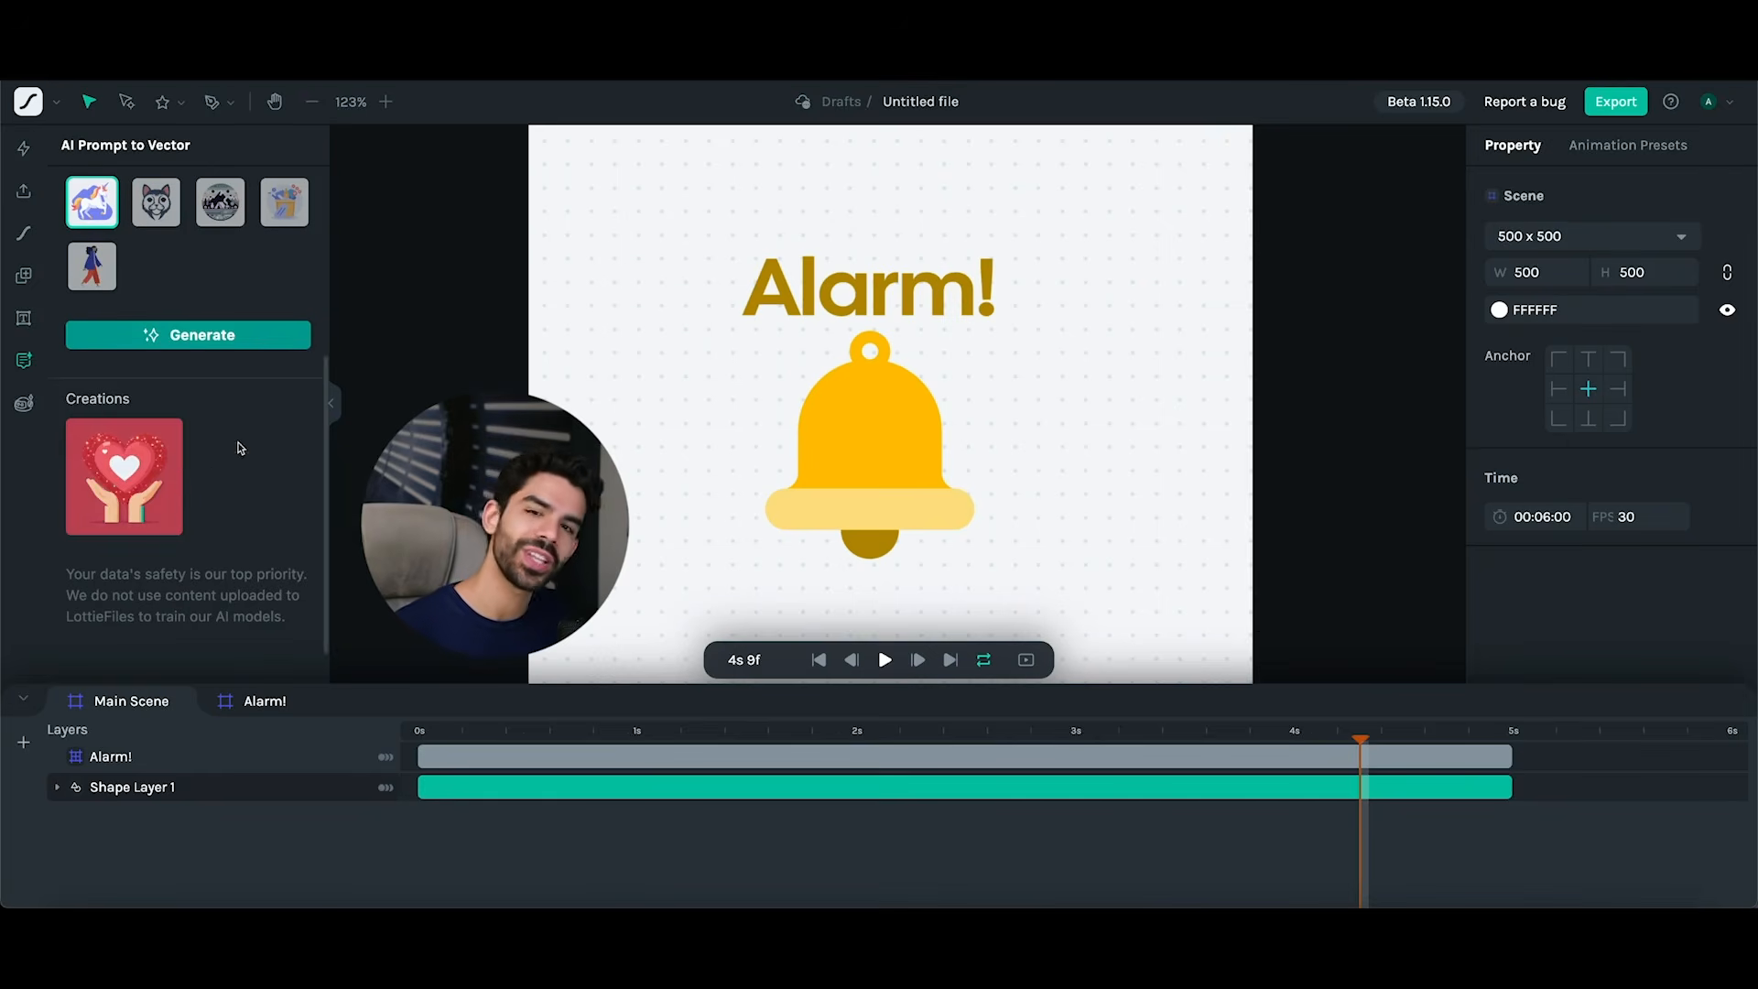
pyautogui.moveTo(119, 478)
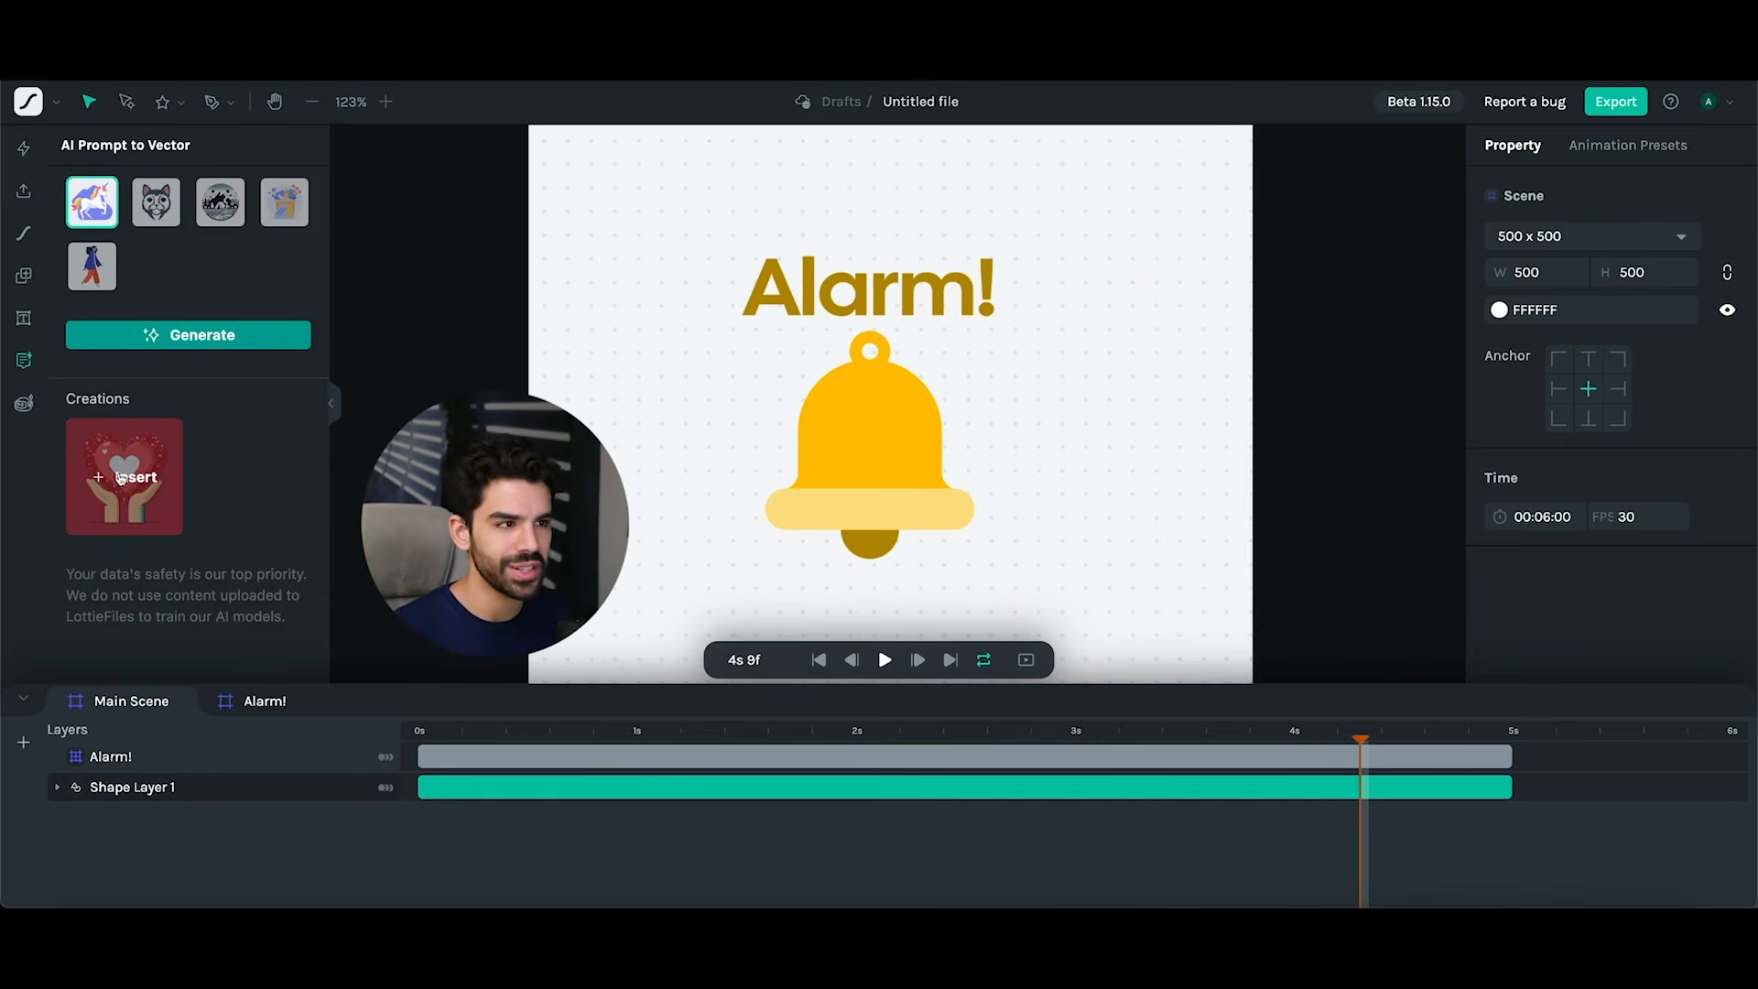
# - Ask Motion Copilot to animate the "Alarm!" text with the prompt "make it shrink super fast and come back"
pyautogui.click(24, 407)
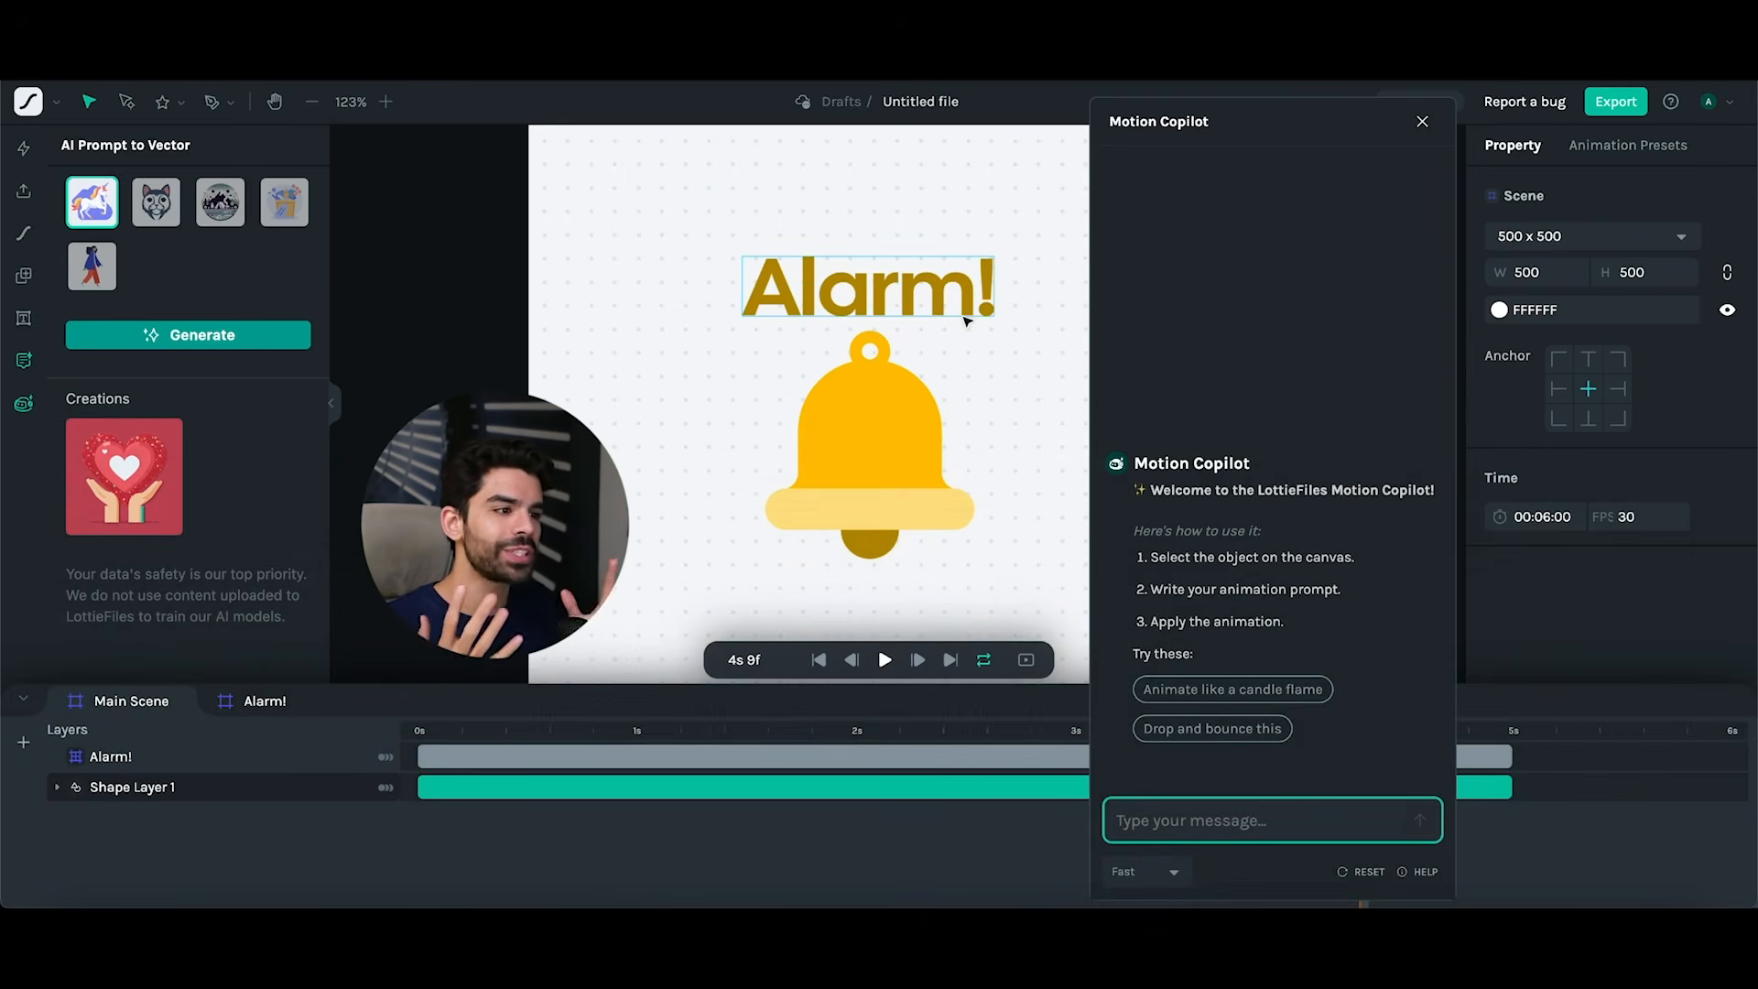
pyautogui.click(905, 289)
pyautogui.click(1173, 812)
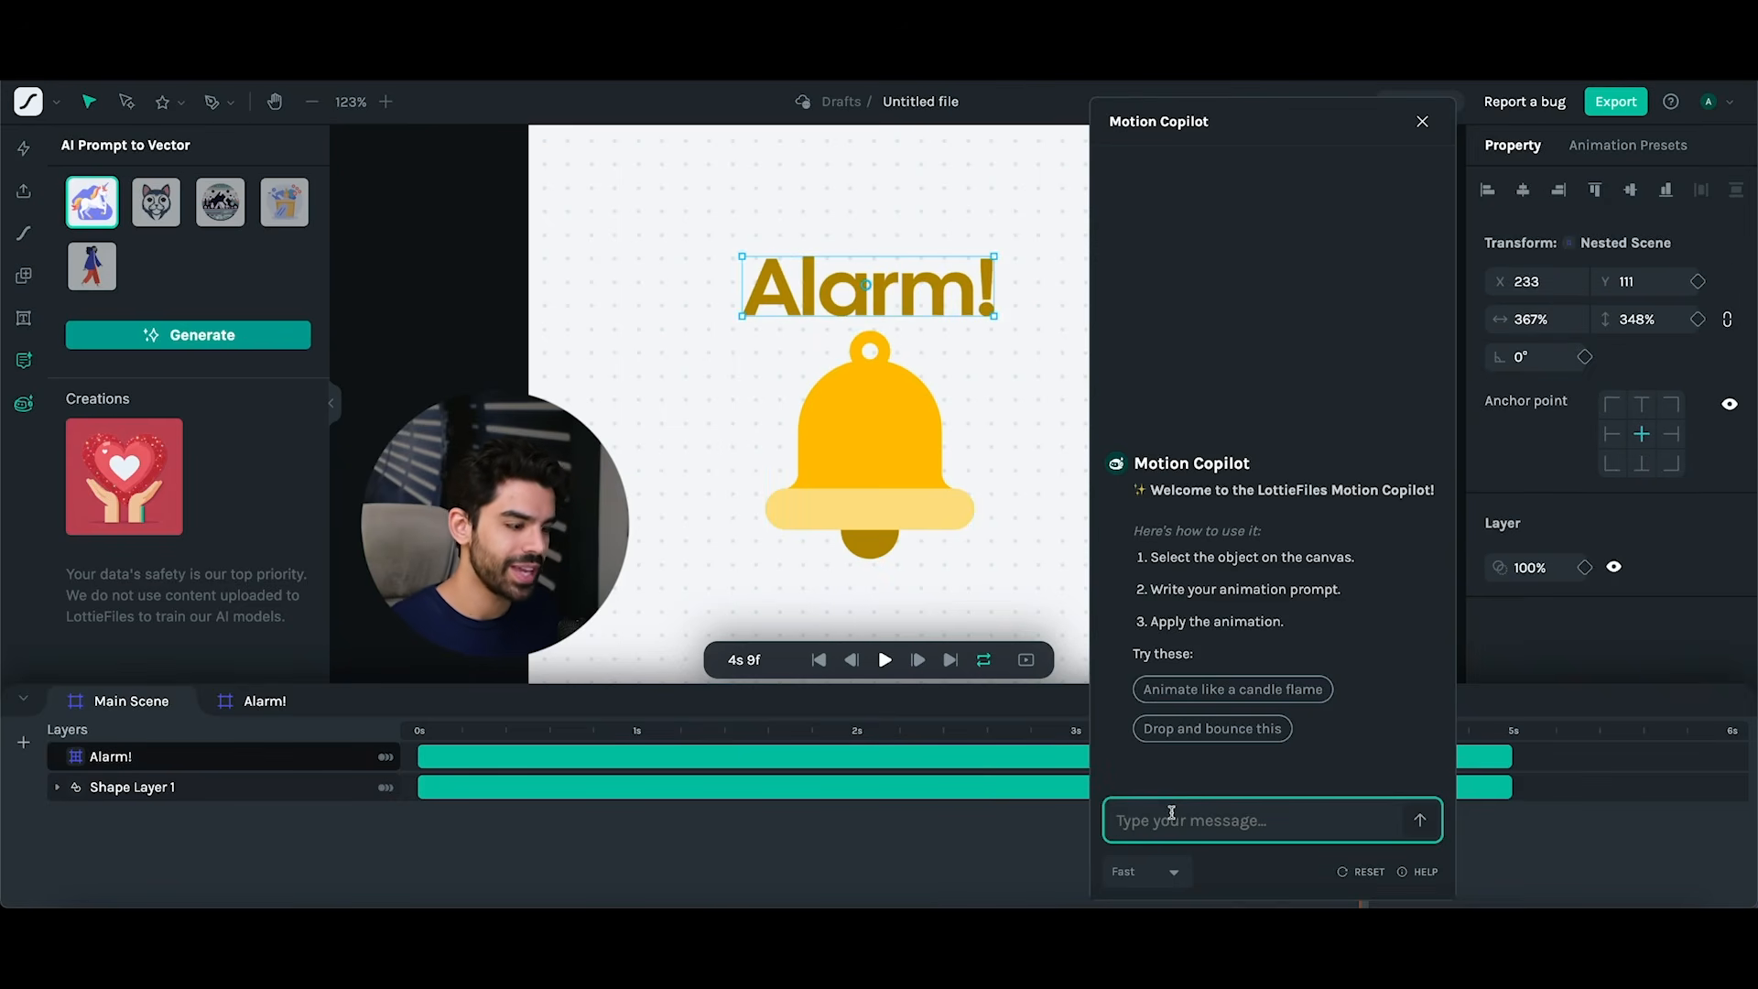
pyautogui.write('make it s')
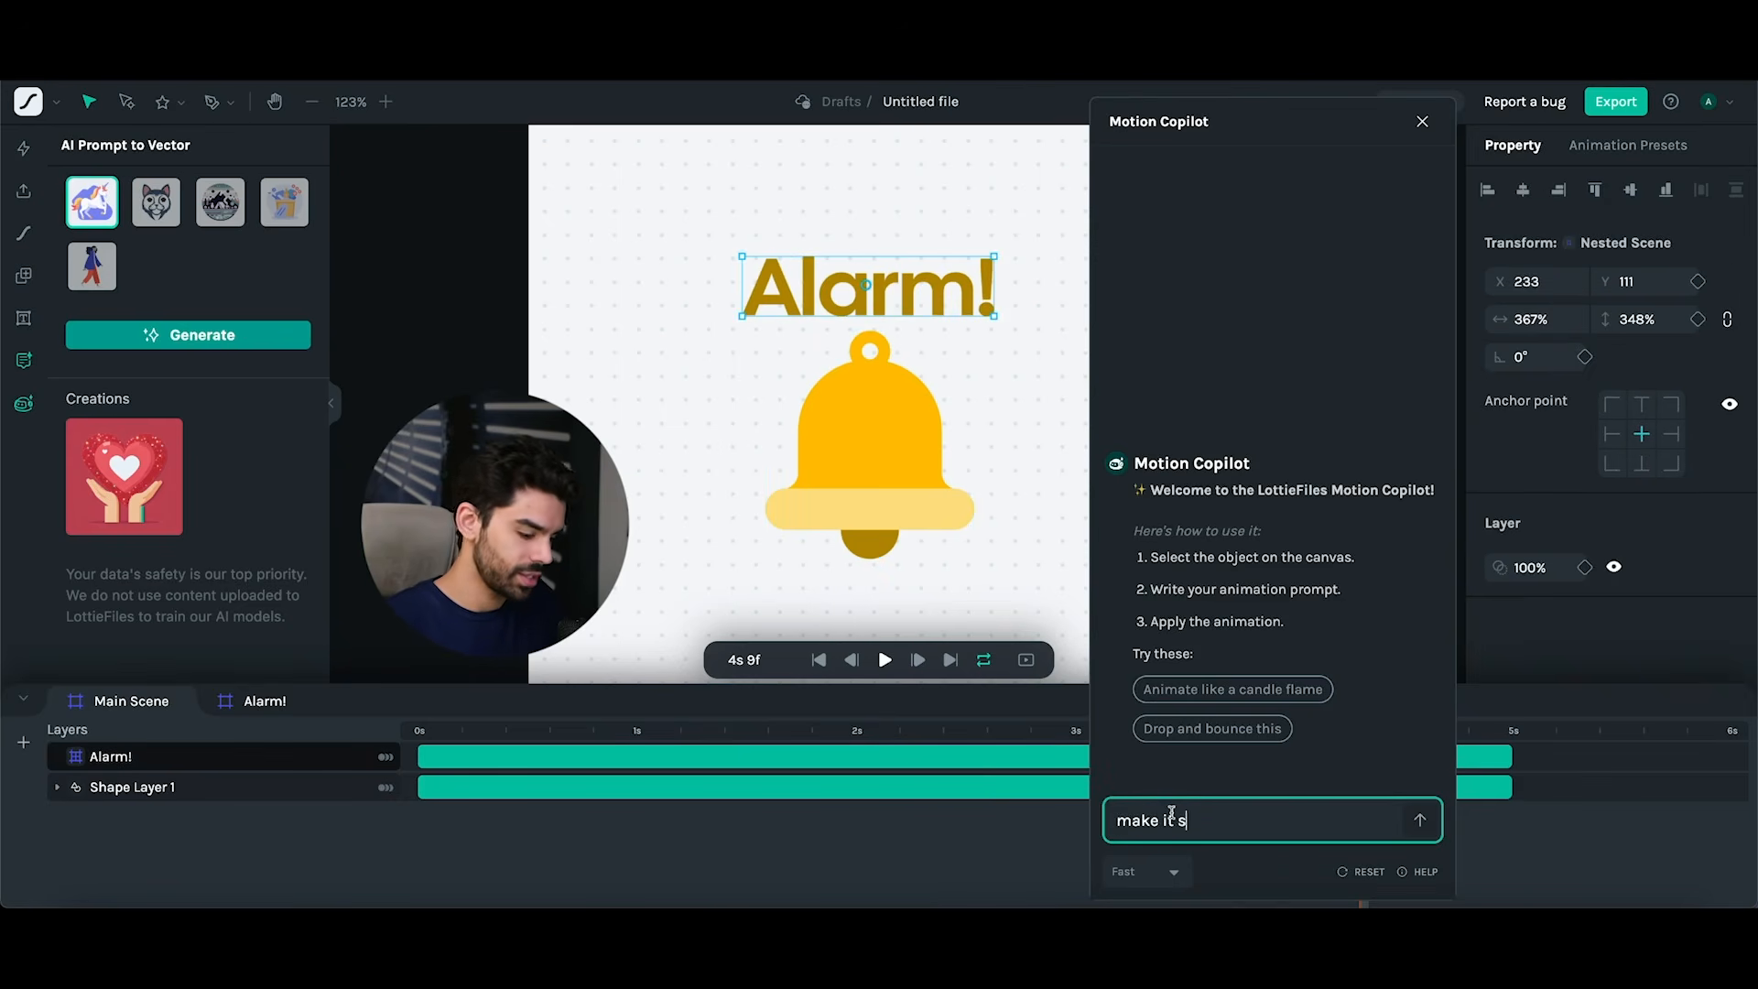
pyautogui.write('hrink super fast and come back')
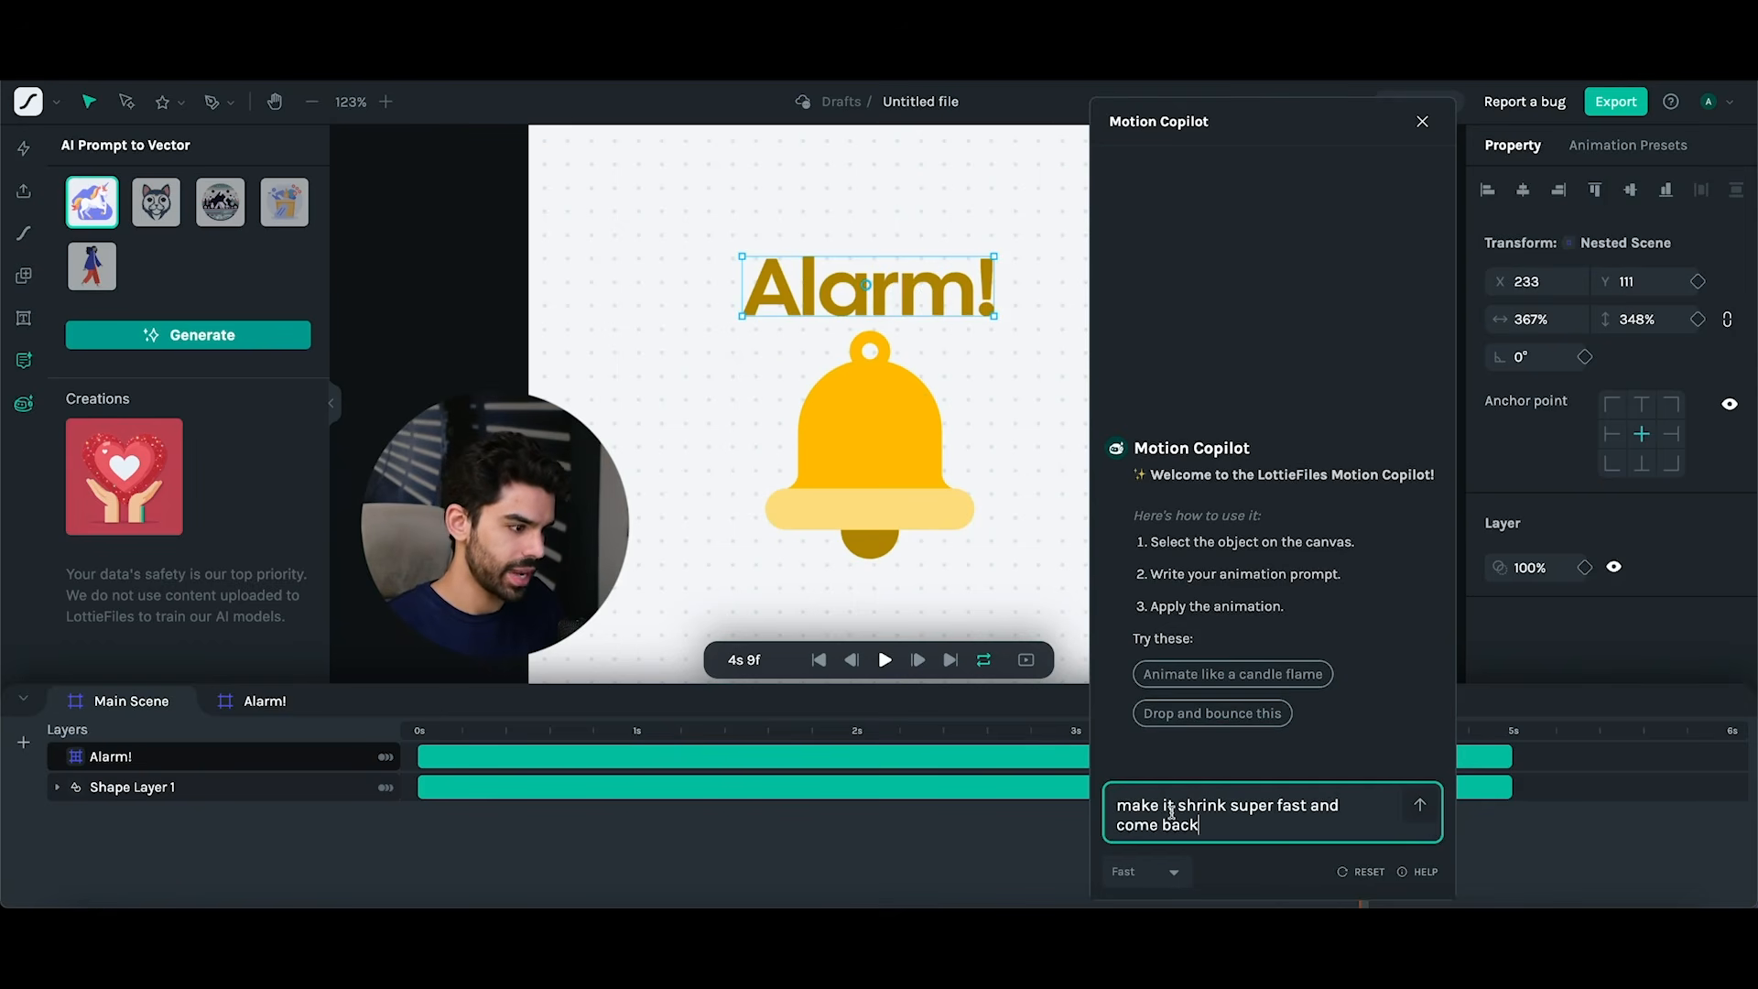
pyautogui.click(1420, 805)
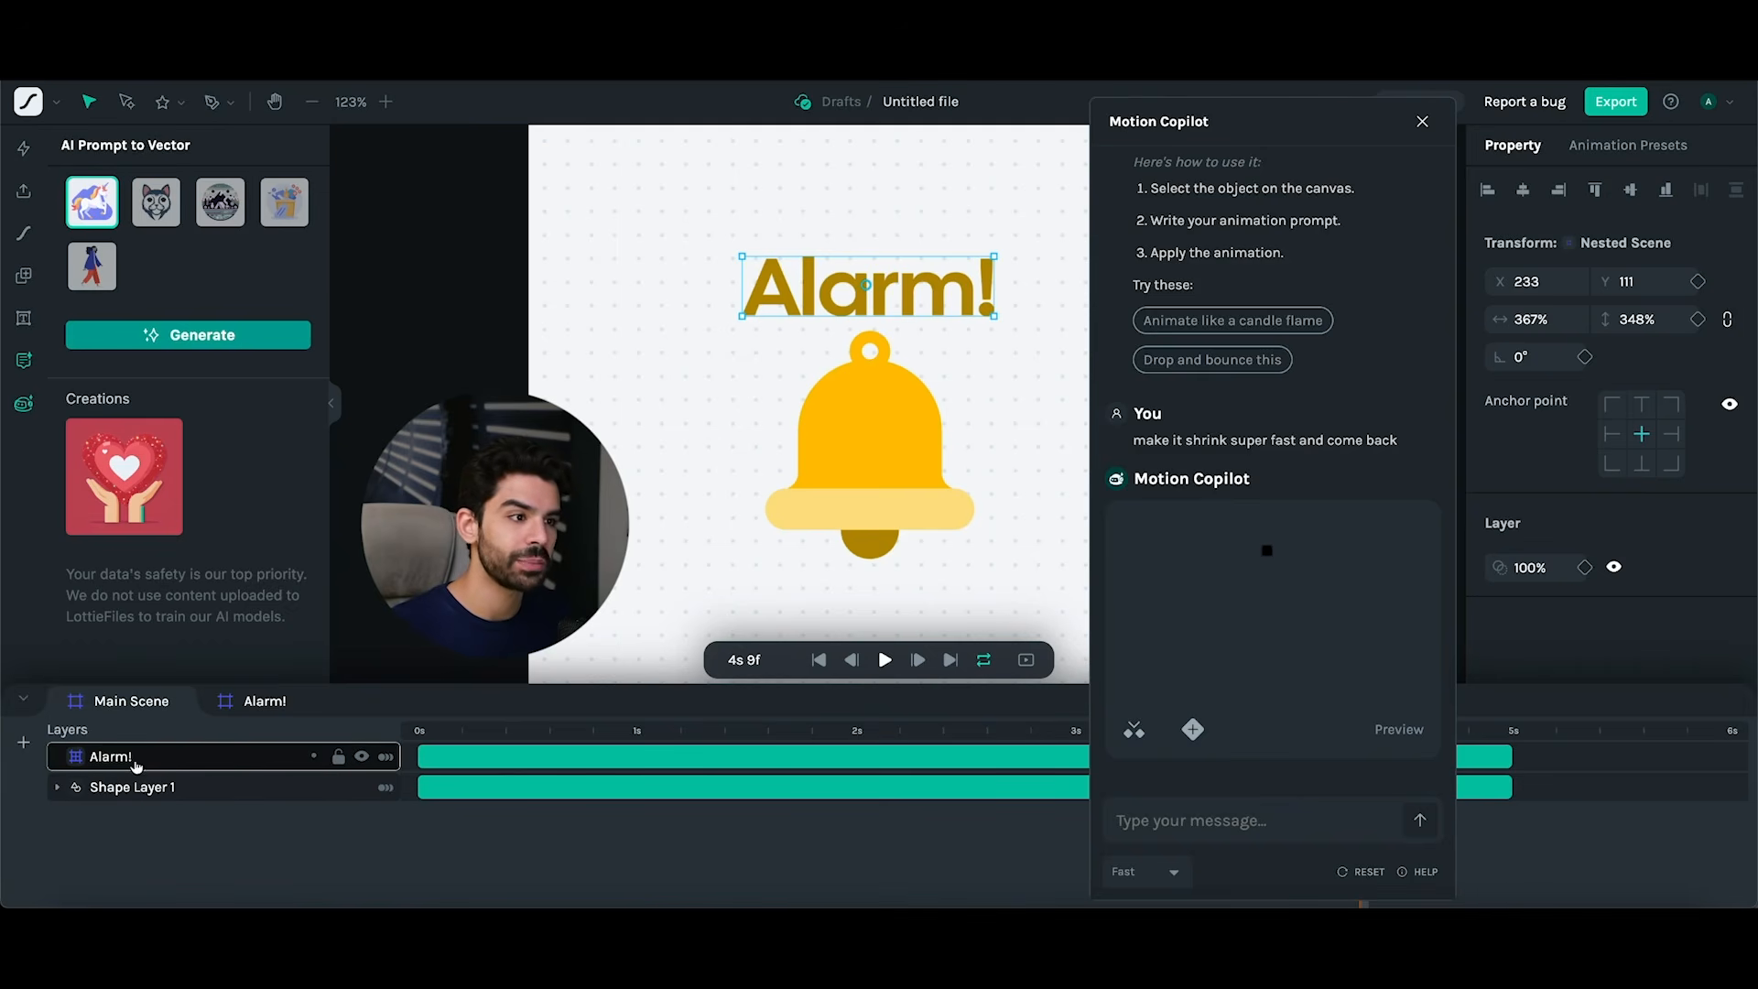
# - Apply the generated animation to the "Alarm!" text, close Motion Copilot, and play the result from the start of the timeline
pyautogui.click(1132, 730)
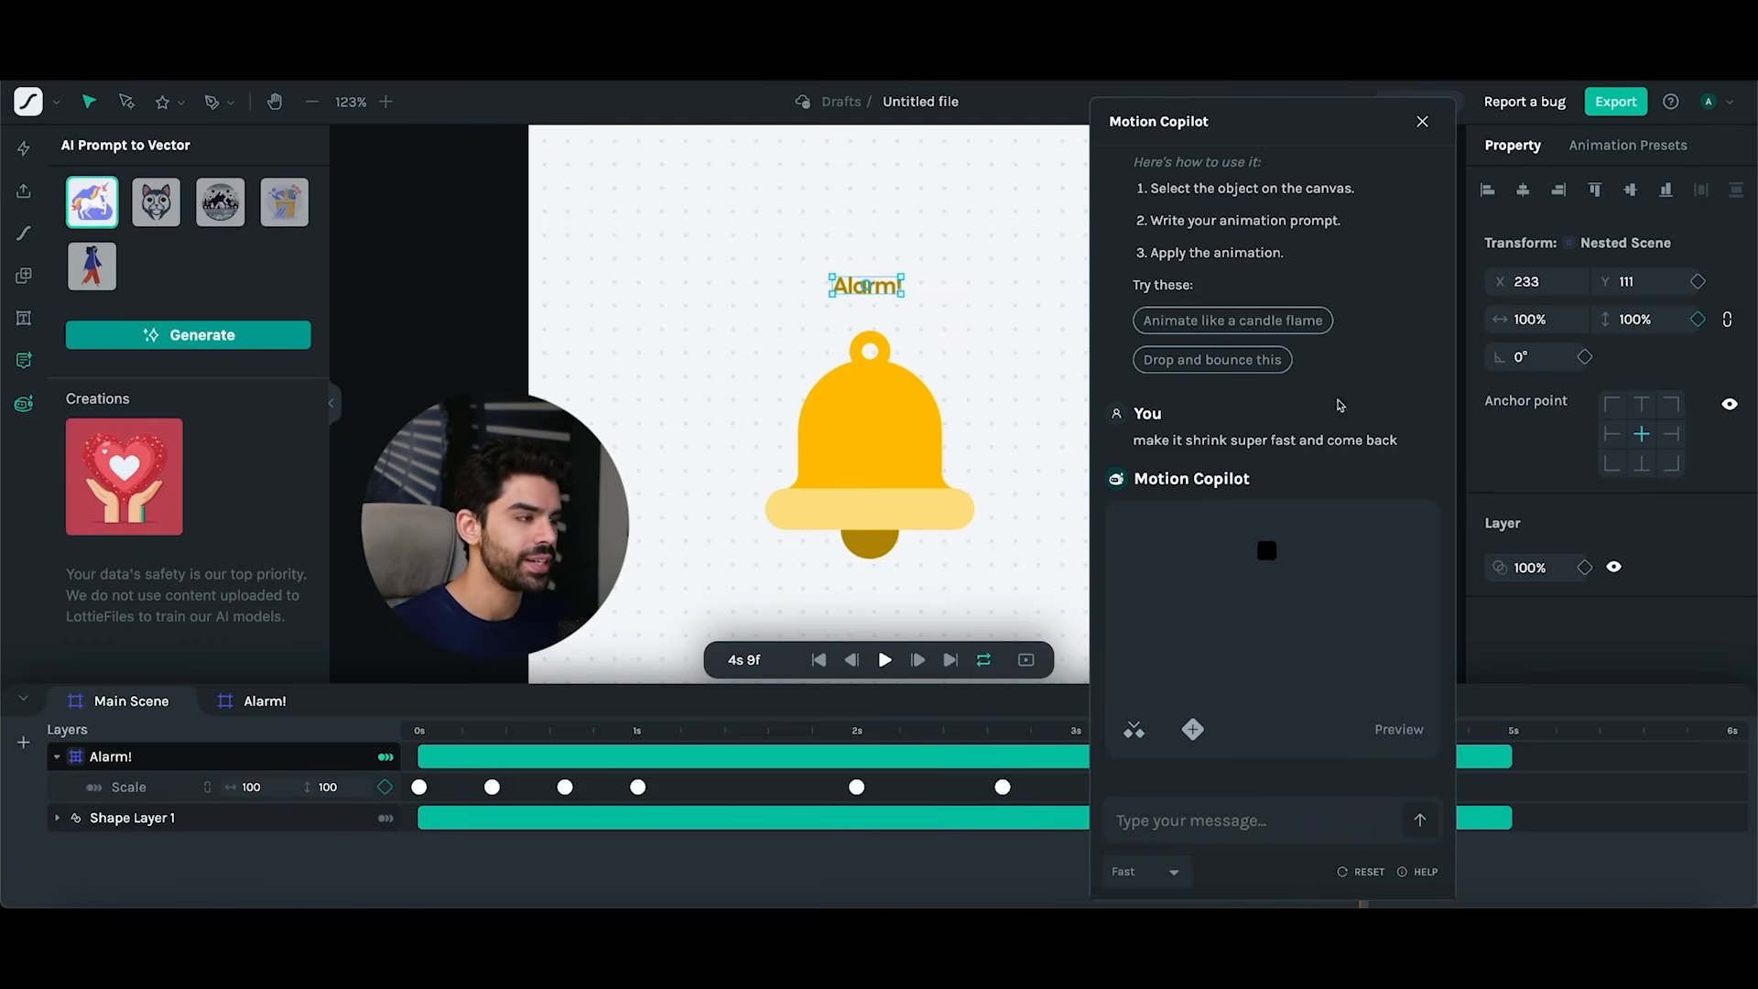
pyautogui.click(1424, 122)
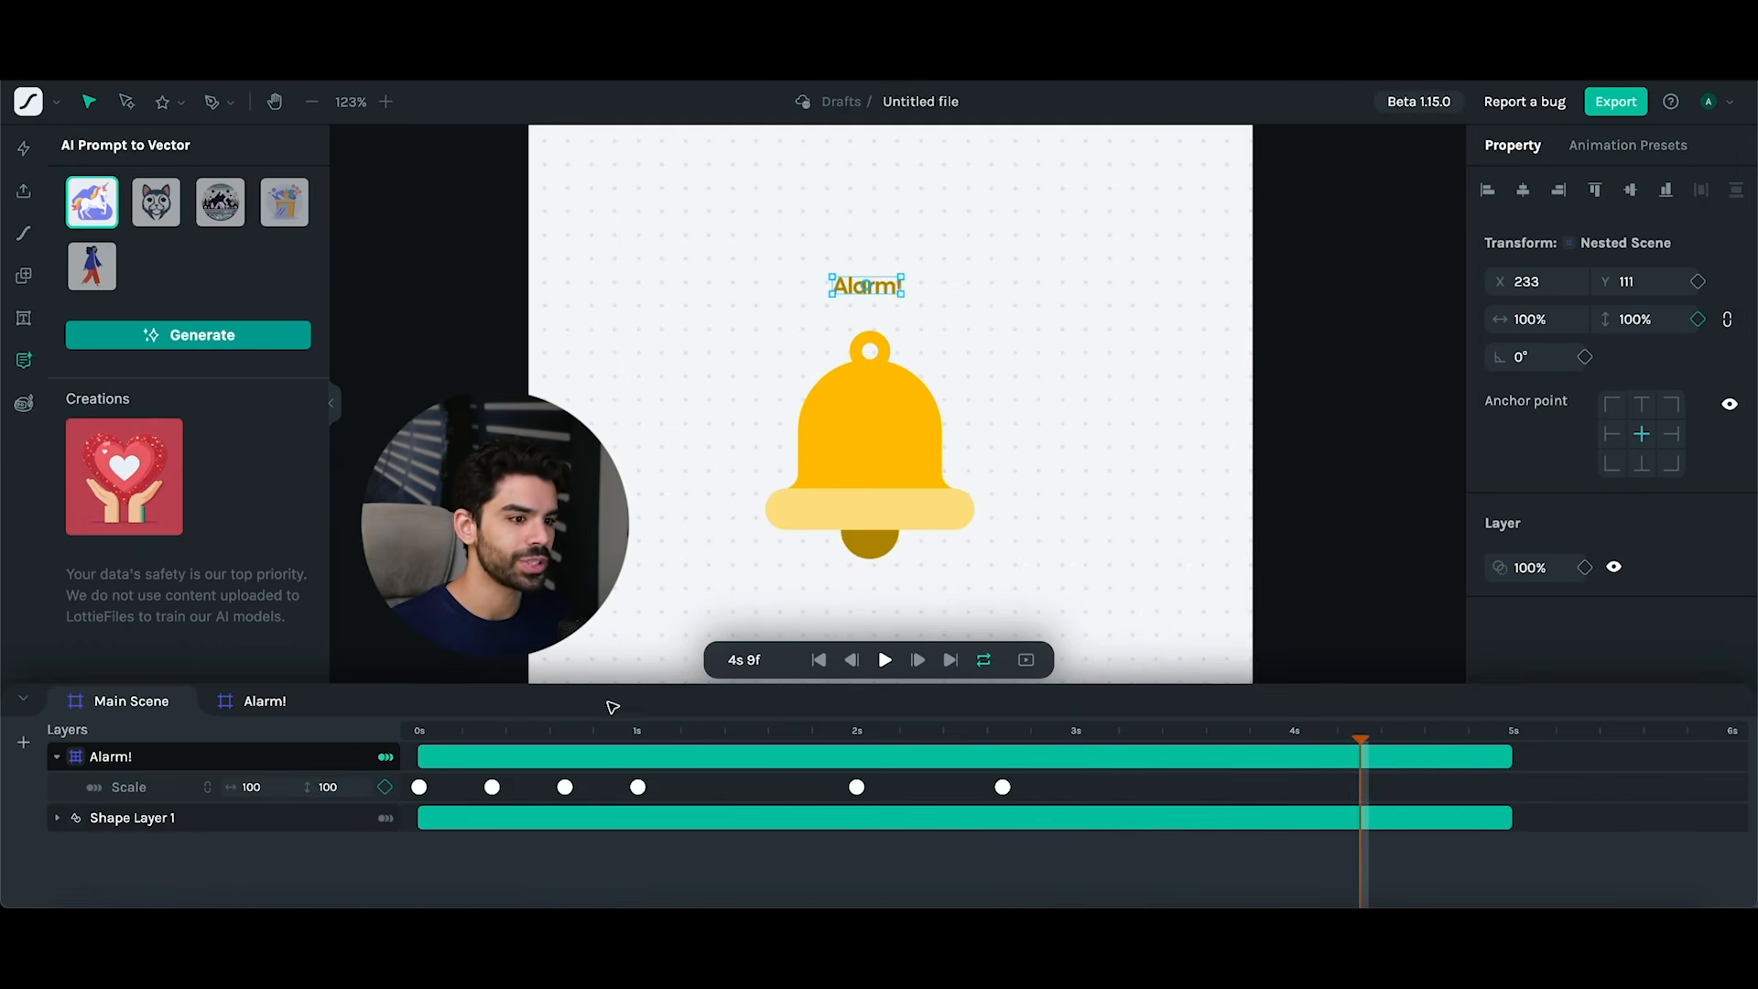
pyautogui.click(426, 733)
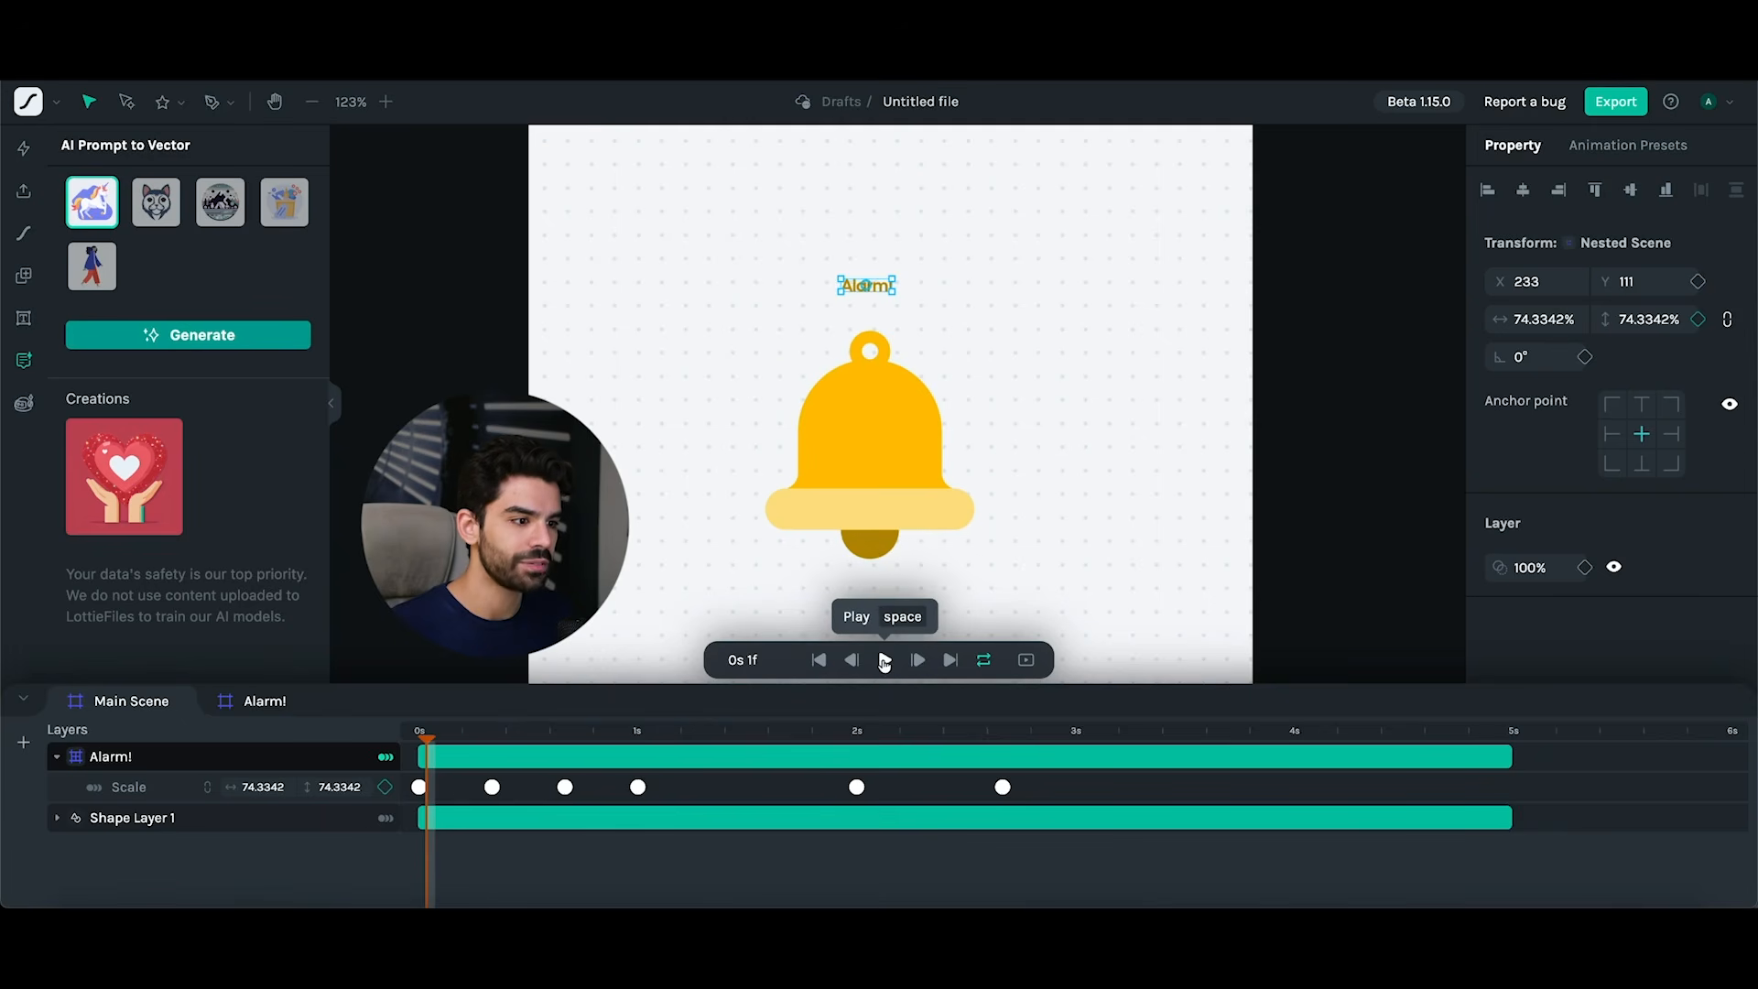
pyautogui.click(884, 661)
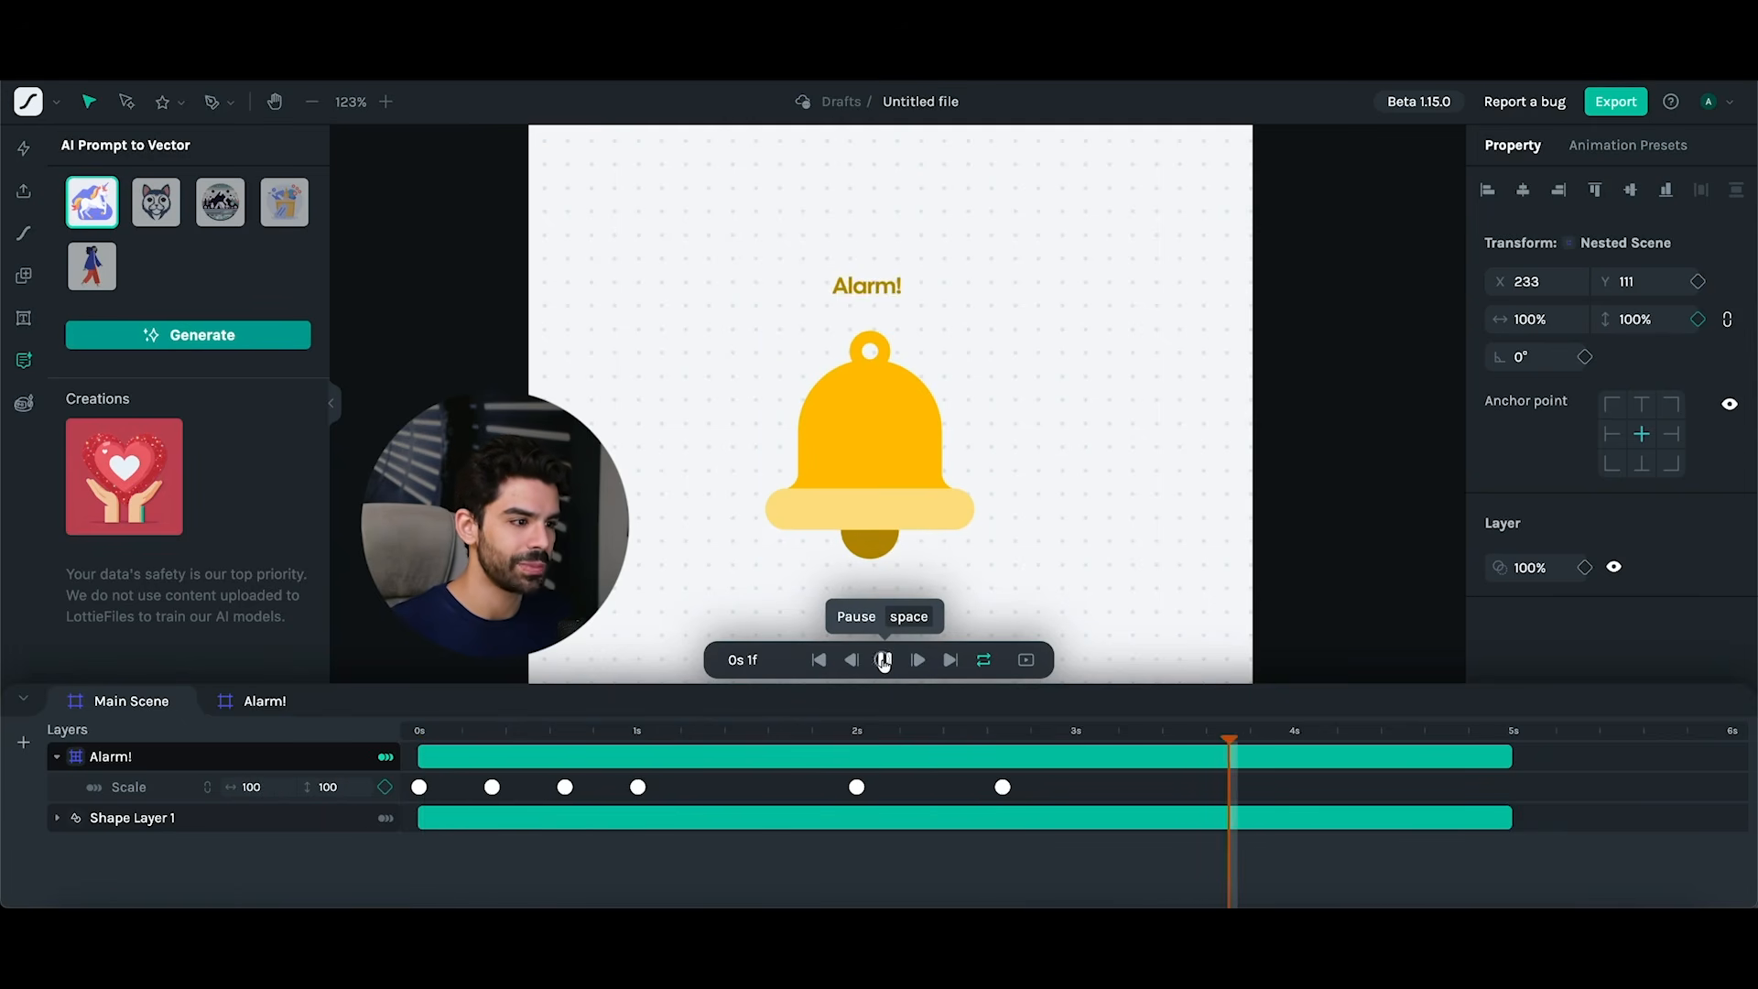
pyautogui.click(883, 662)
# - Try enlarging the "Alarm!" text partway through its animation, delete the text from the scene, and select the bell
pyautogui.moveTo(897, 293); pyautogui.dragTo(957, 286)
pyautogui.moveTo(1219, 746); pyautogui.dragTo(400, 727)
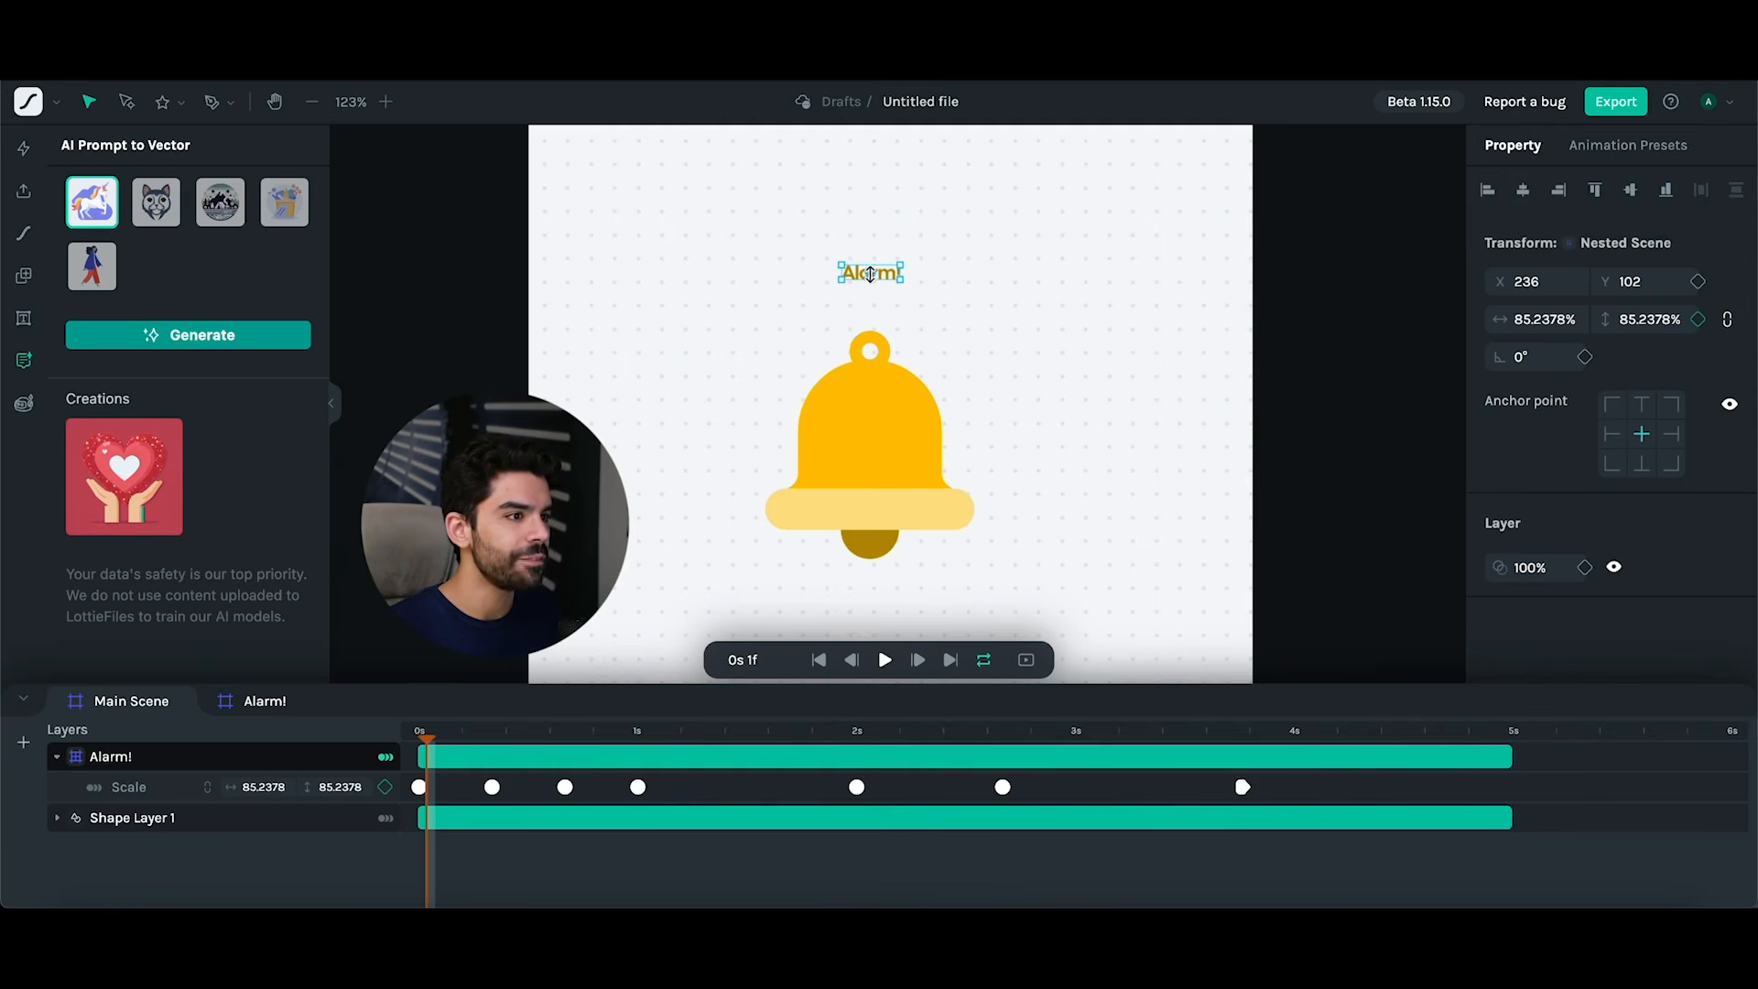
pyautogui.press('Delete')
pyautogui.click(886, 409)
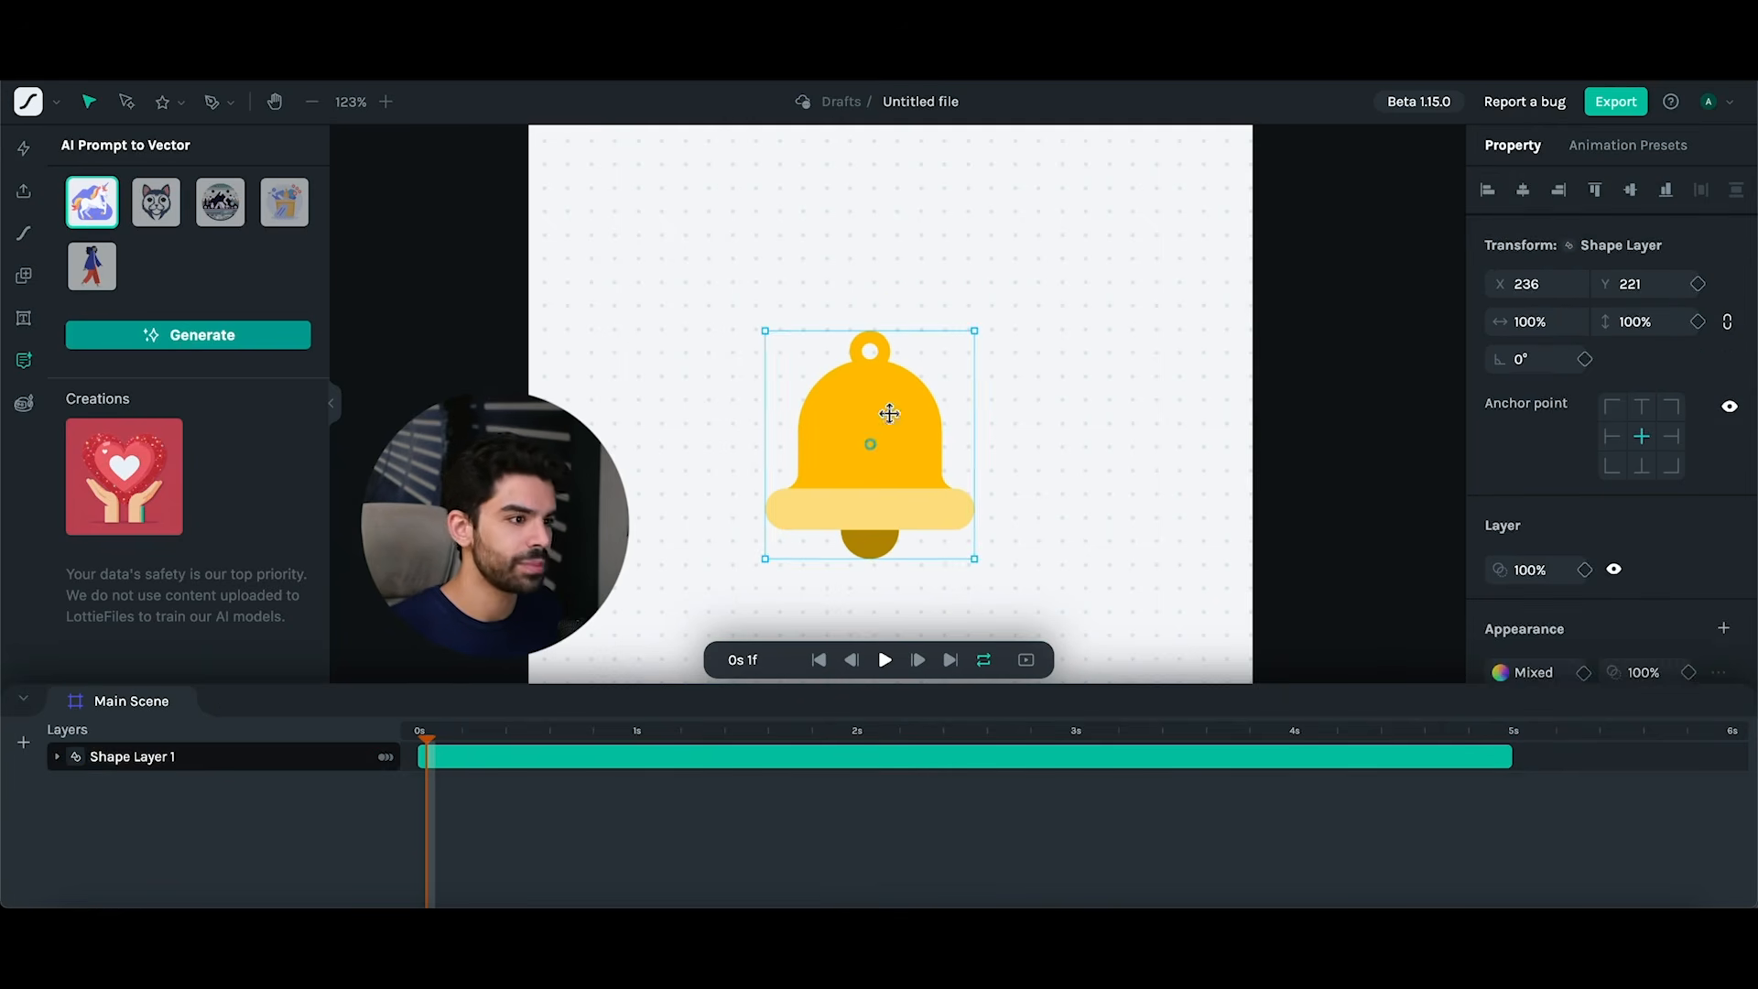
# - Delete the bell from the scene and place the Groovy gift animation from the featured free animations on the canvas
pyautogui.press('Delete')
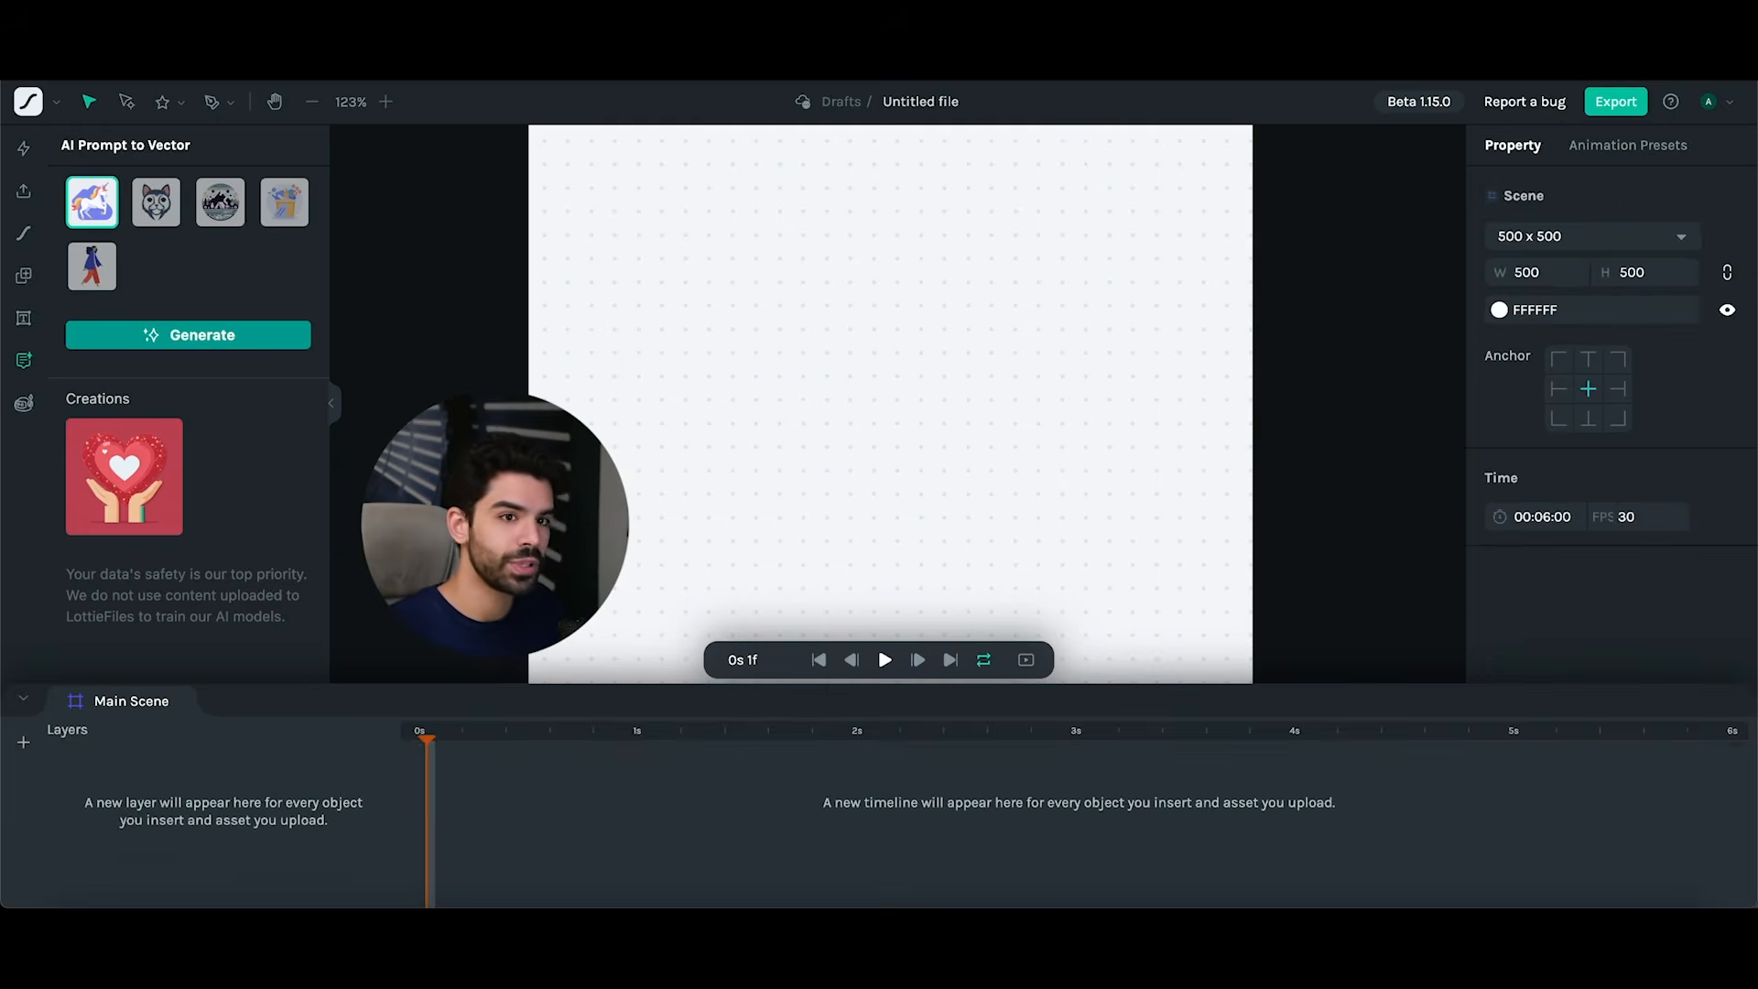
pyautogui.click(23, 235)
pyautogui.scroll(-4, 239, 430)
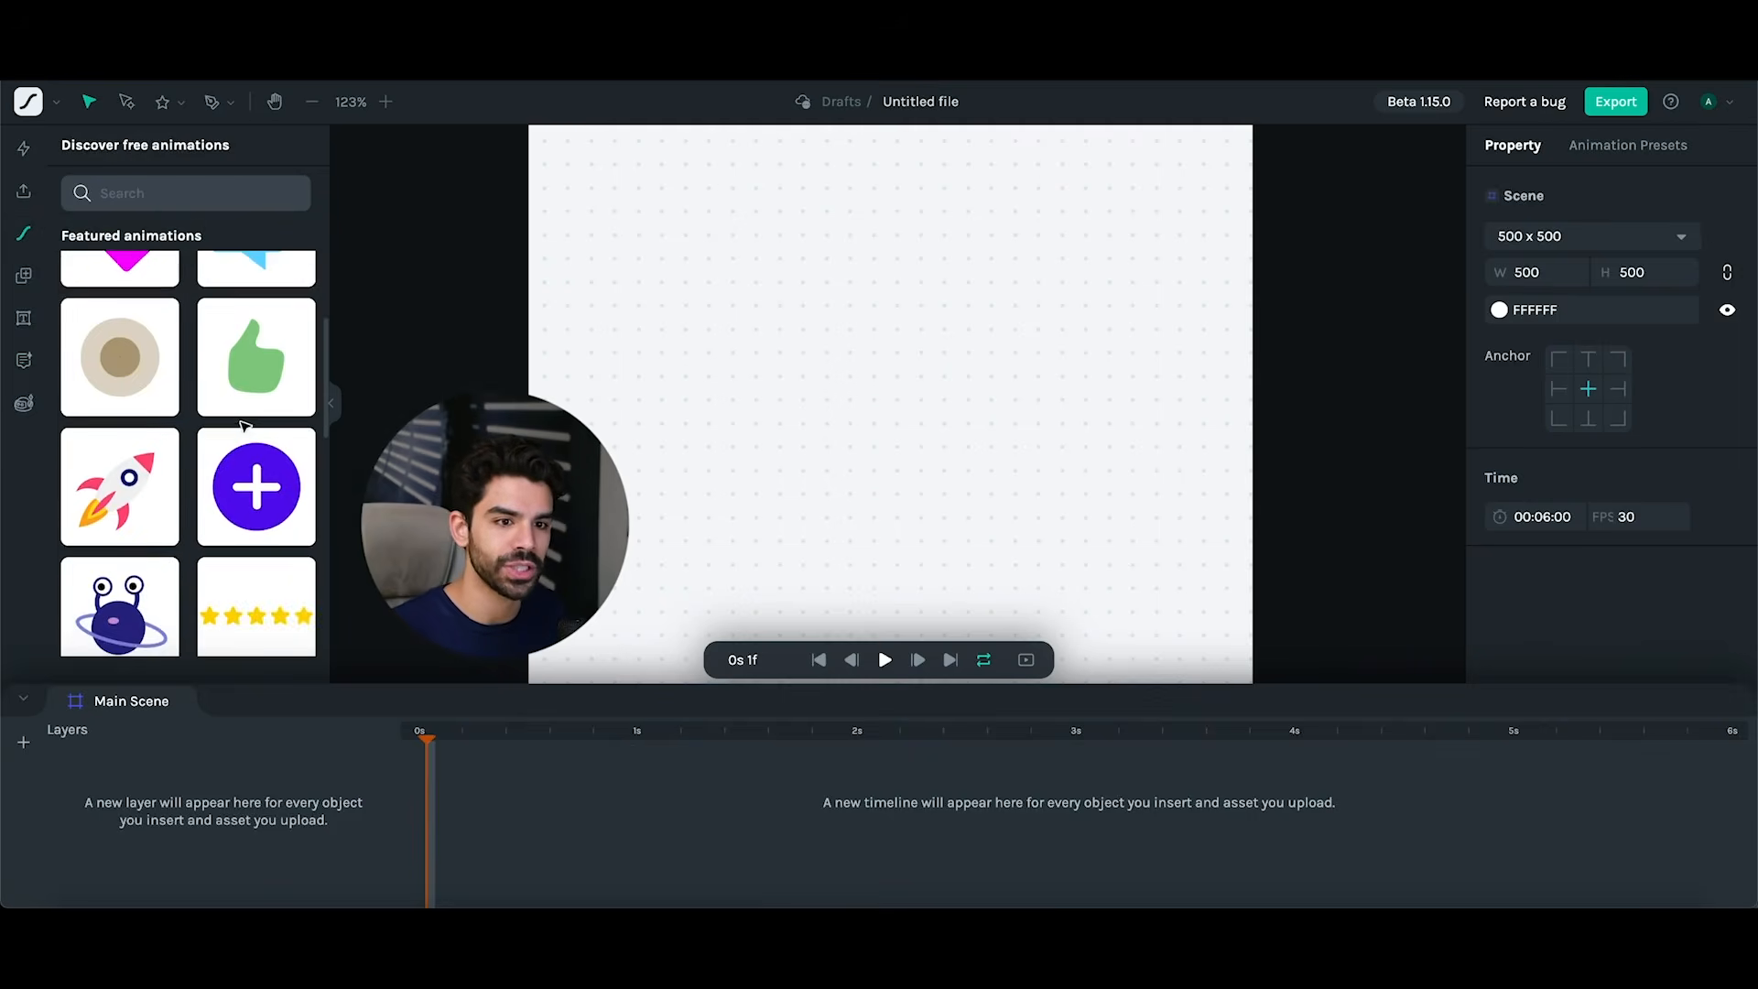
pyautogui.scroll(-2, 240, 423)
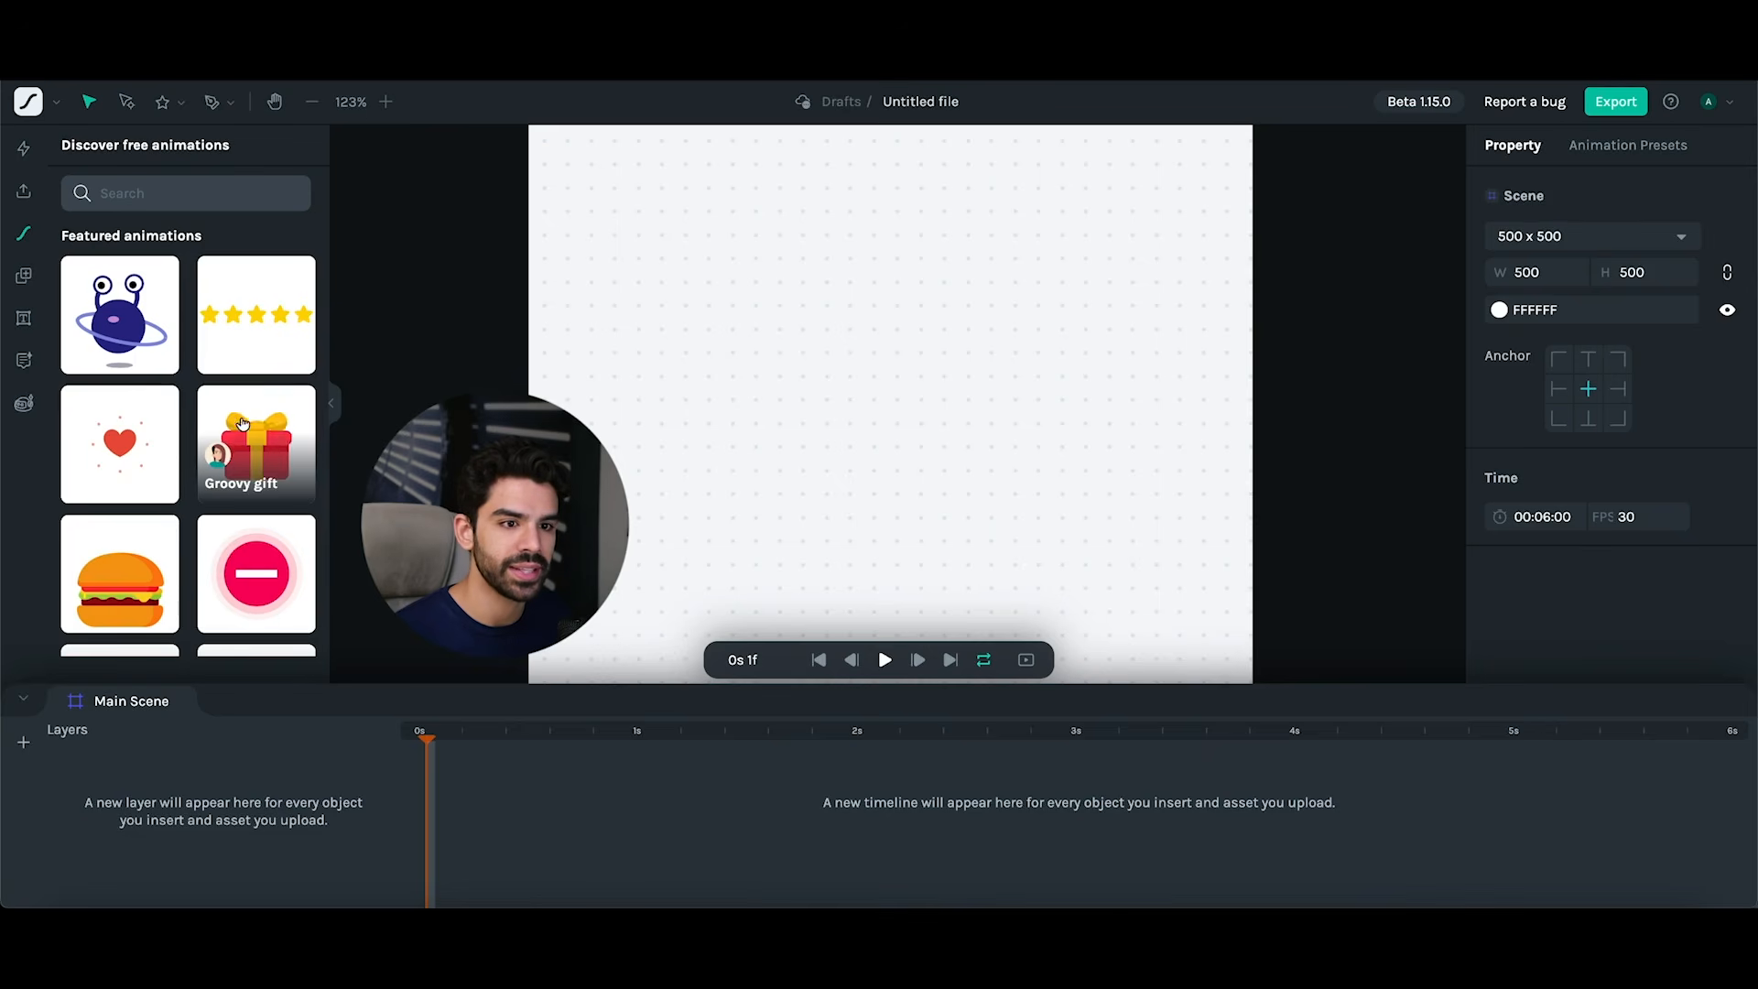
pyautogui.moveTo(303, 430); pyautogui.dragTo(994, 473)
# - Look through the In, Highlight and Out animation presets, and apply the Slide in bottom preset at Fast speed to the gift
pyautogui.click(1611, 150)
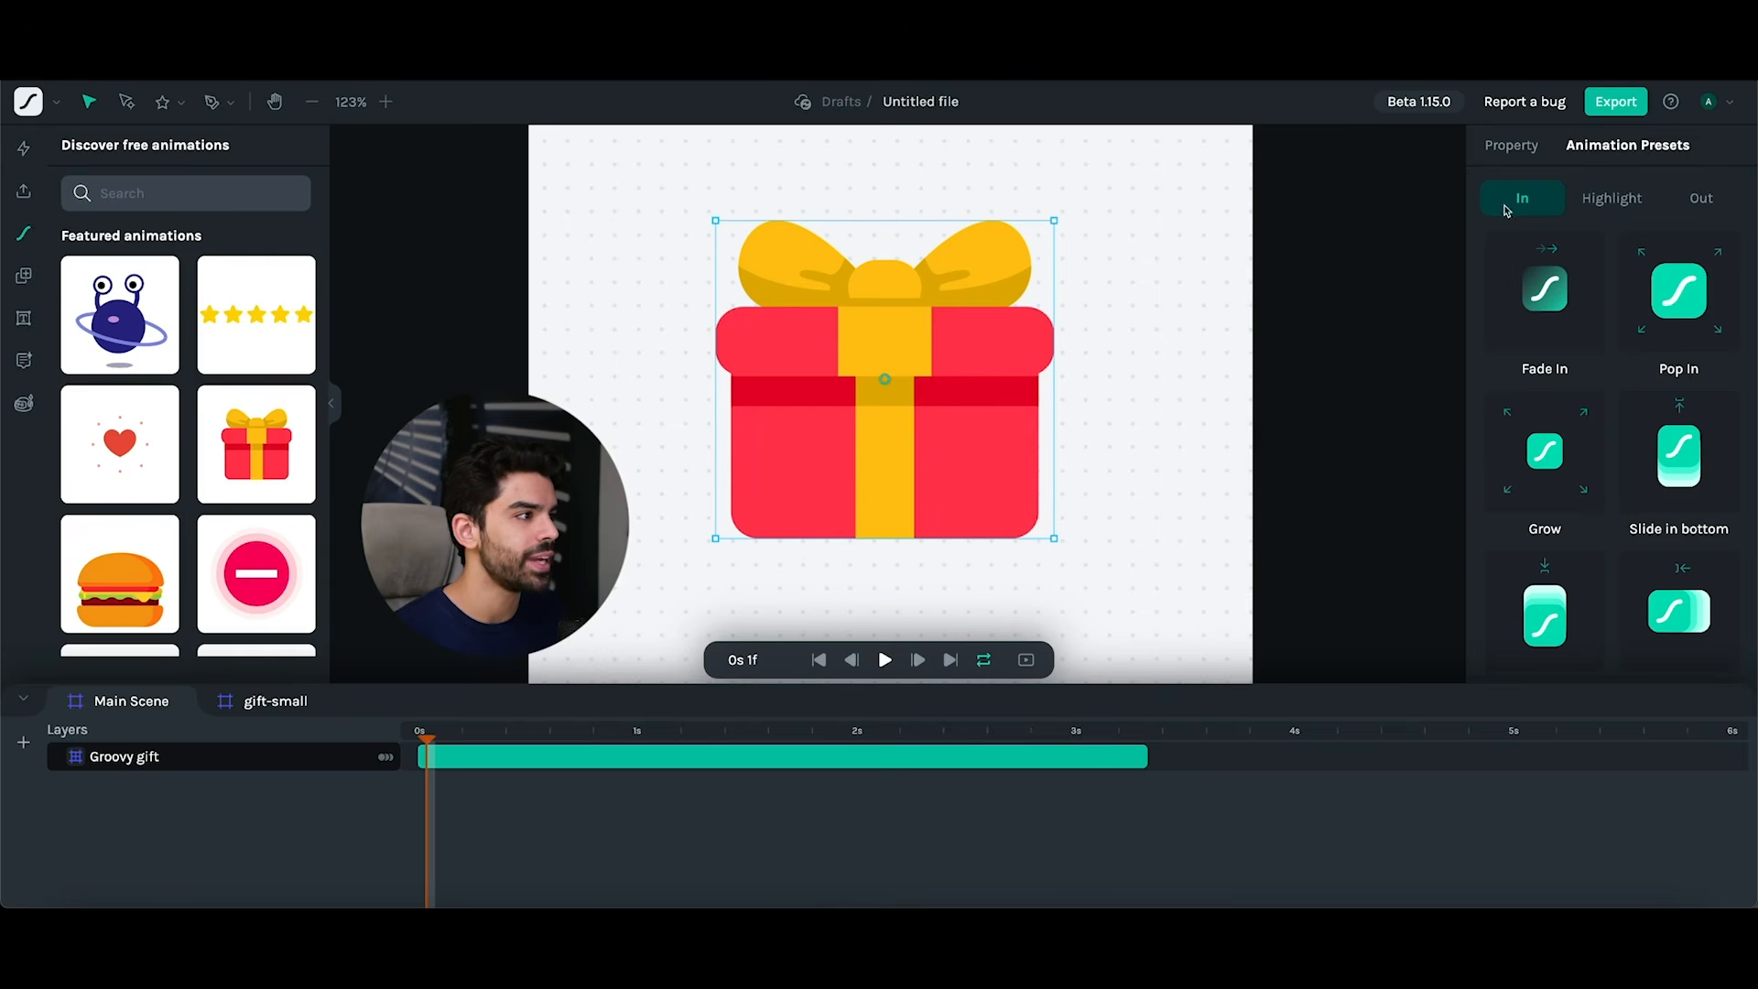
pyautogui.click(1609, 200)
pyautogui.click(1695, 199)
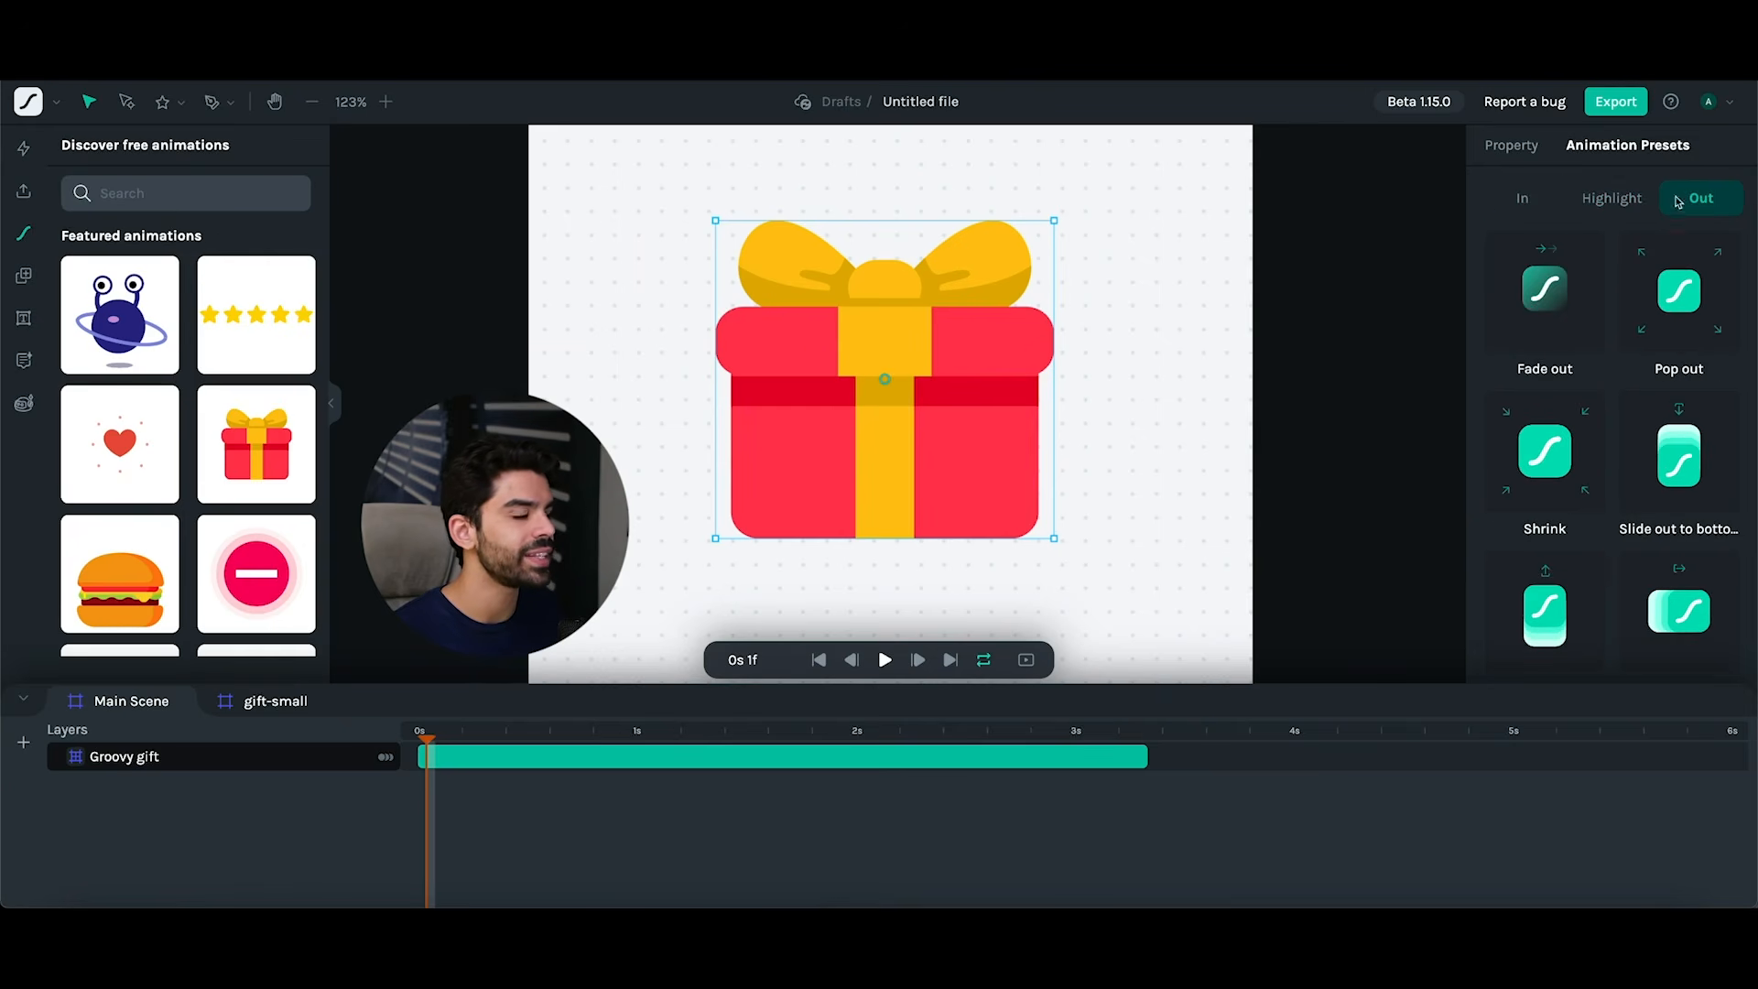
pyautogui.click(1525, 201)
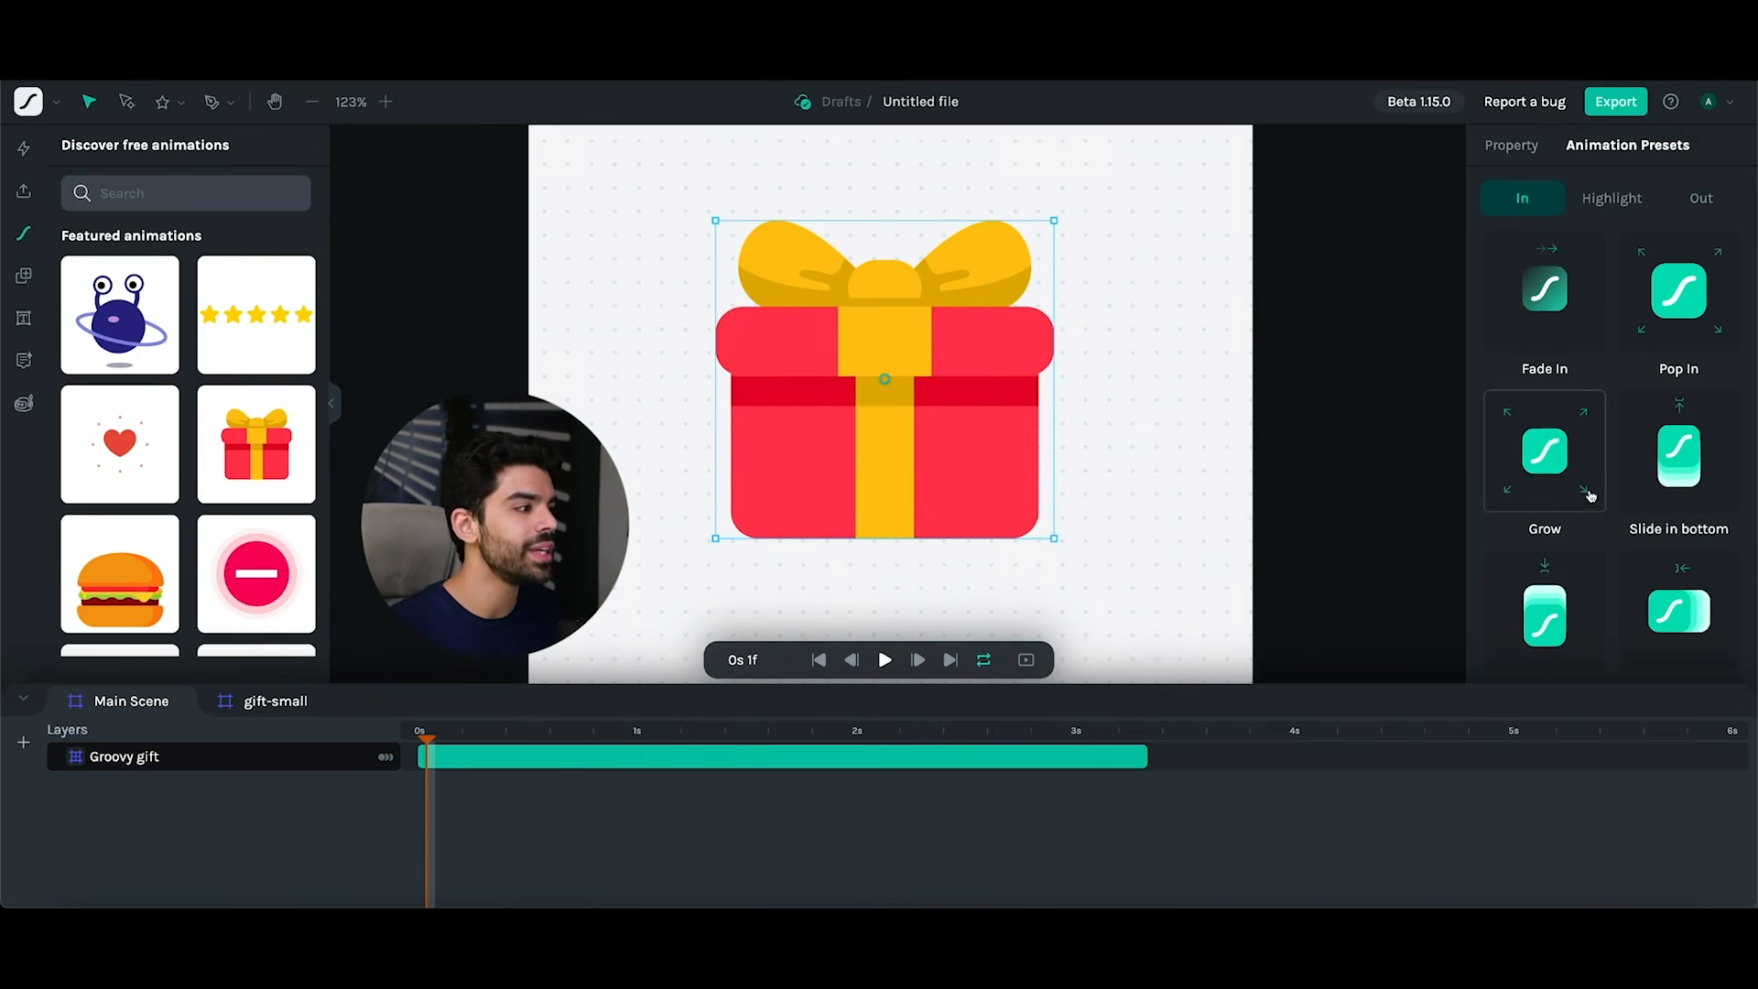
pyautogui.scroll(-3, 1585, 495)
pyautogui.scroll(1, 1624, 478)
pyautogui.scroll(2, 1624, 478)
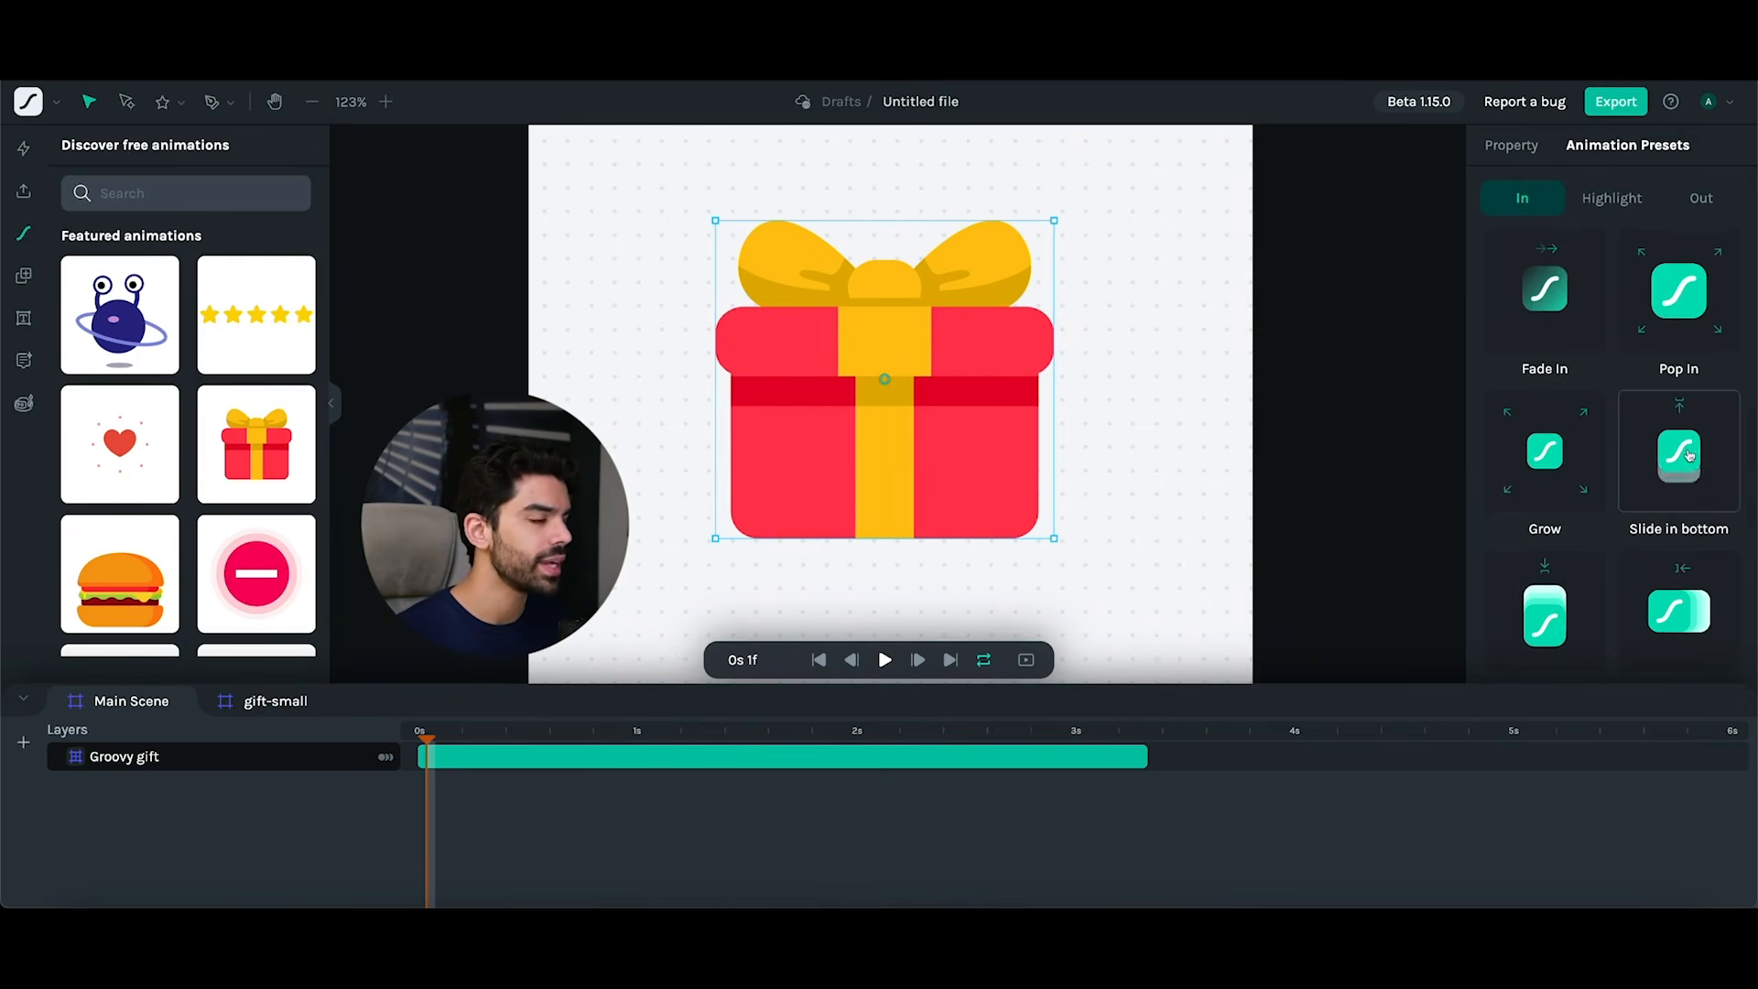
pyautogui.click(1678, 456)
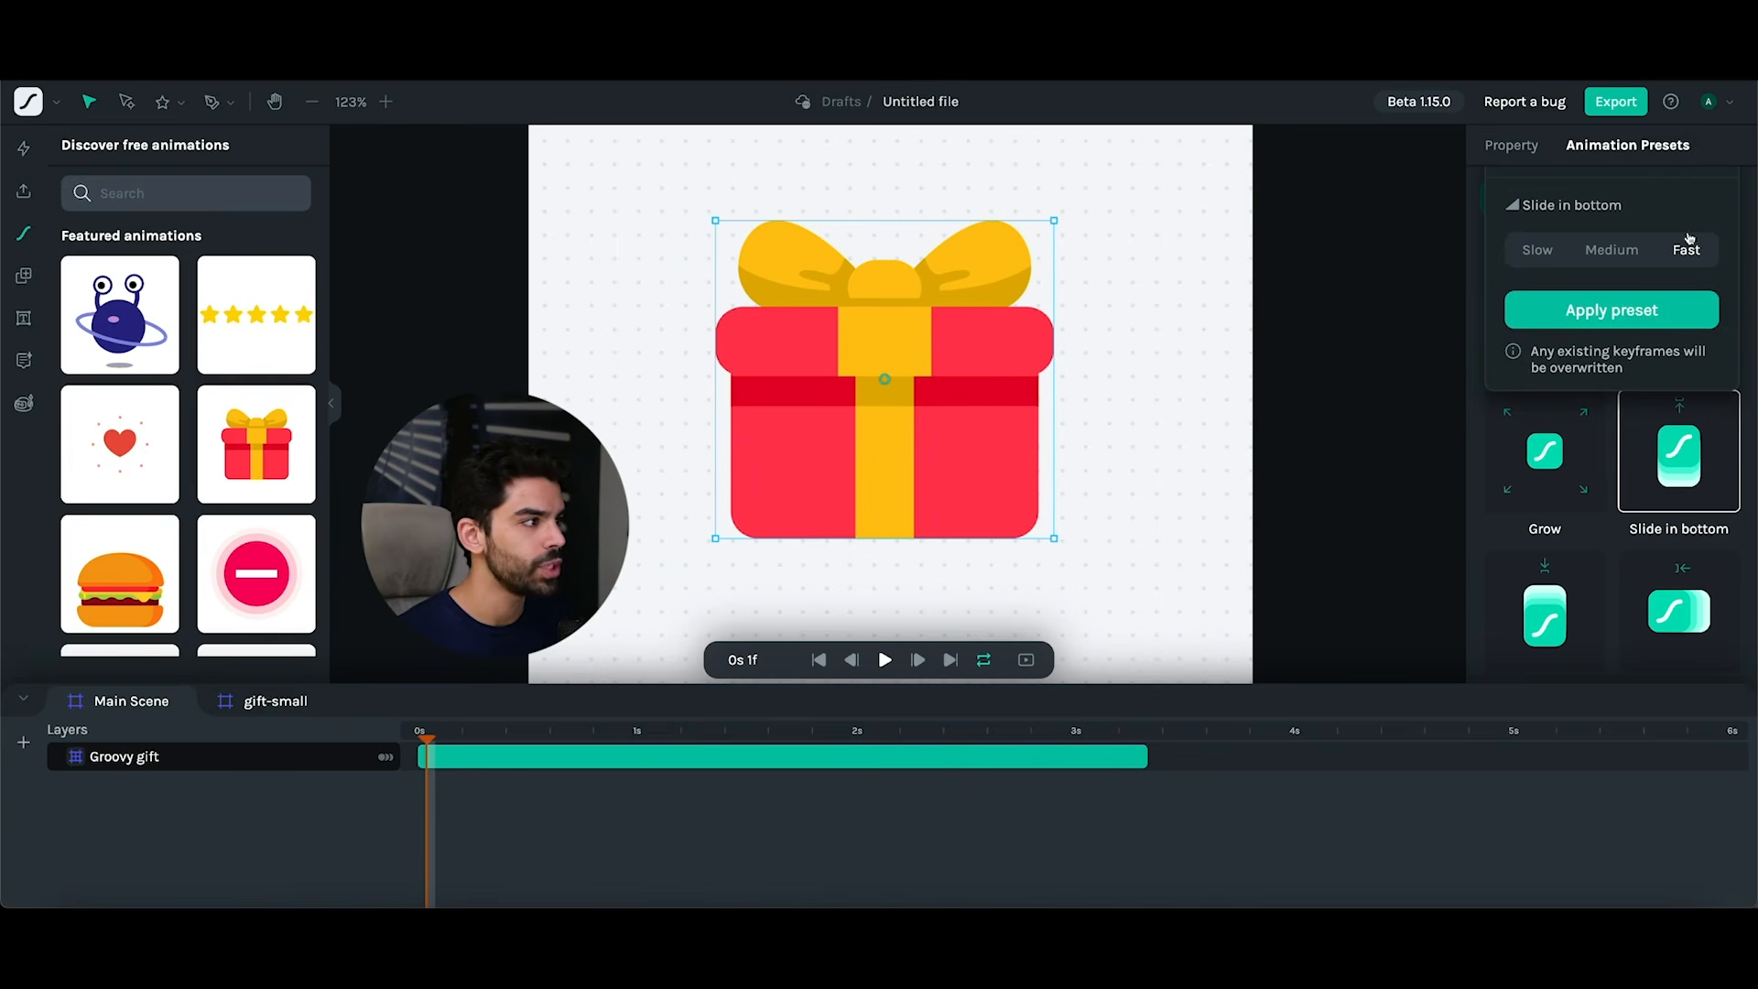
pyautogui.click(1641, 310)
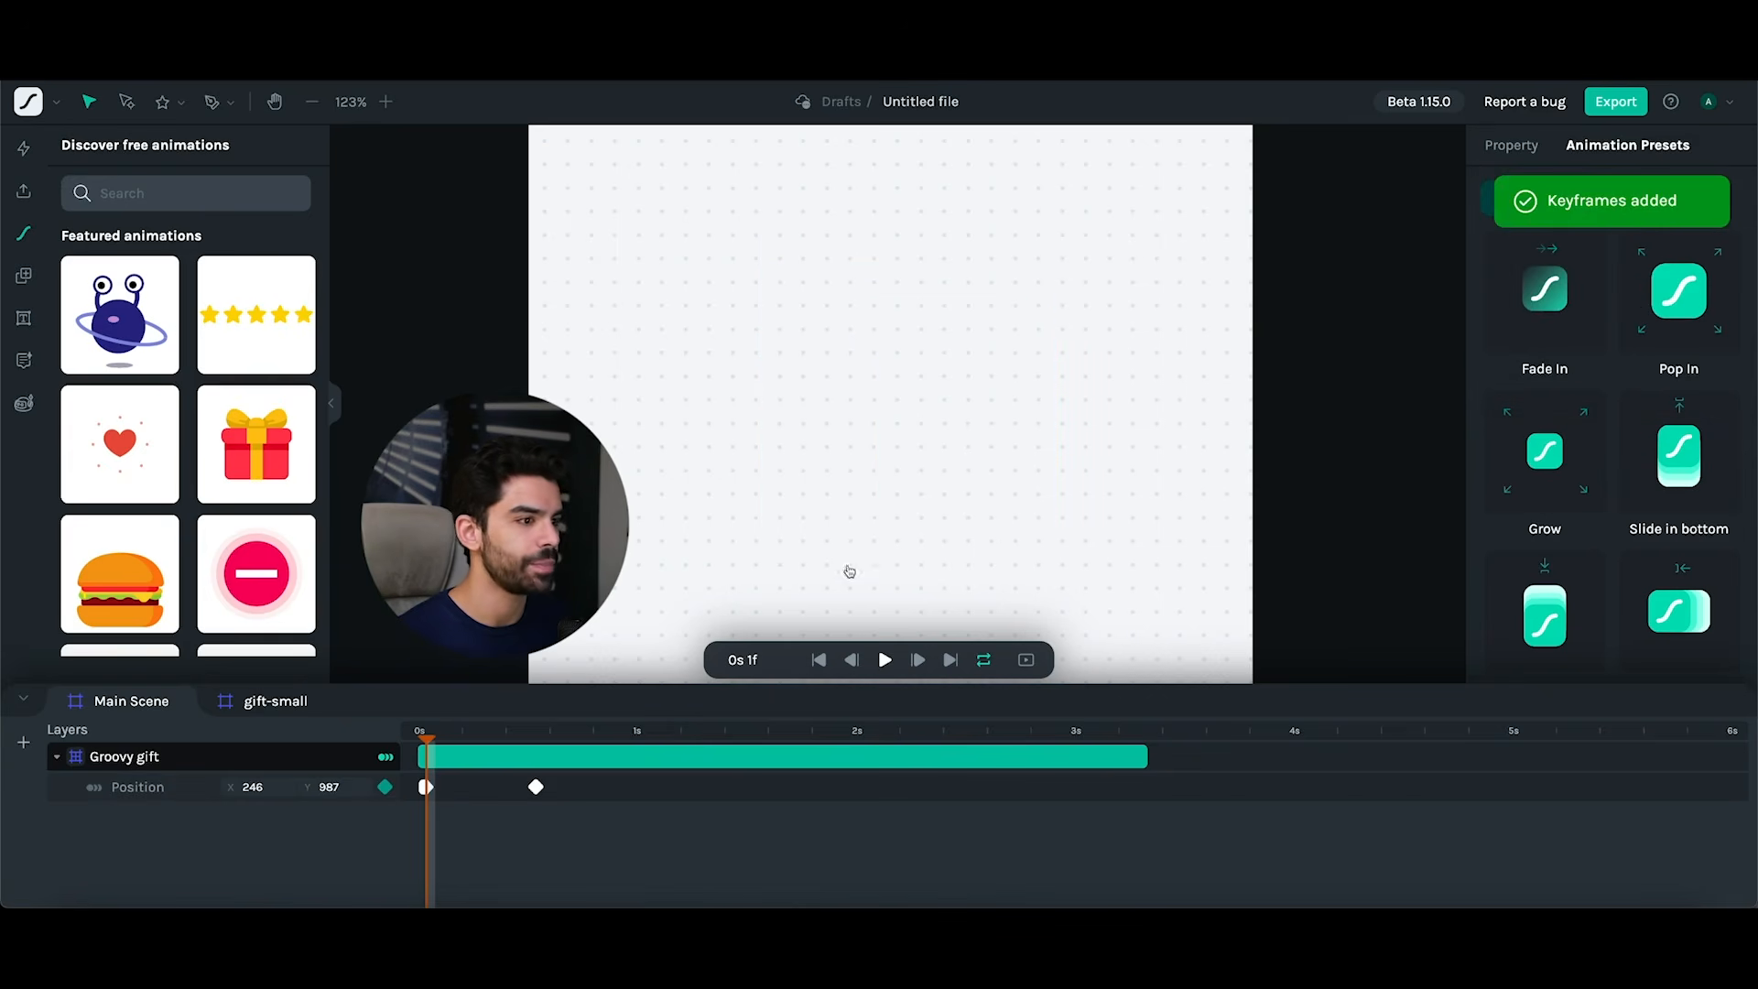
# - Play the gift's slide-in animation, pause it, and move the playhead back to 1s 26f
pyautogui.click(885, 660)
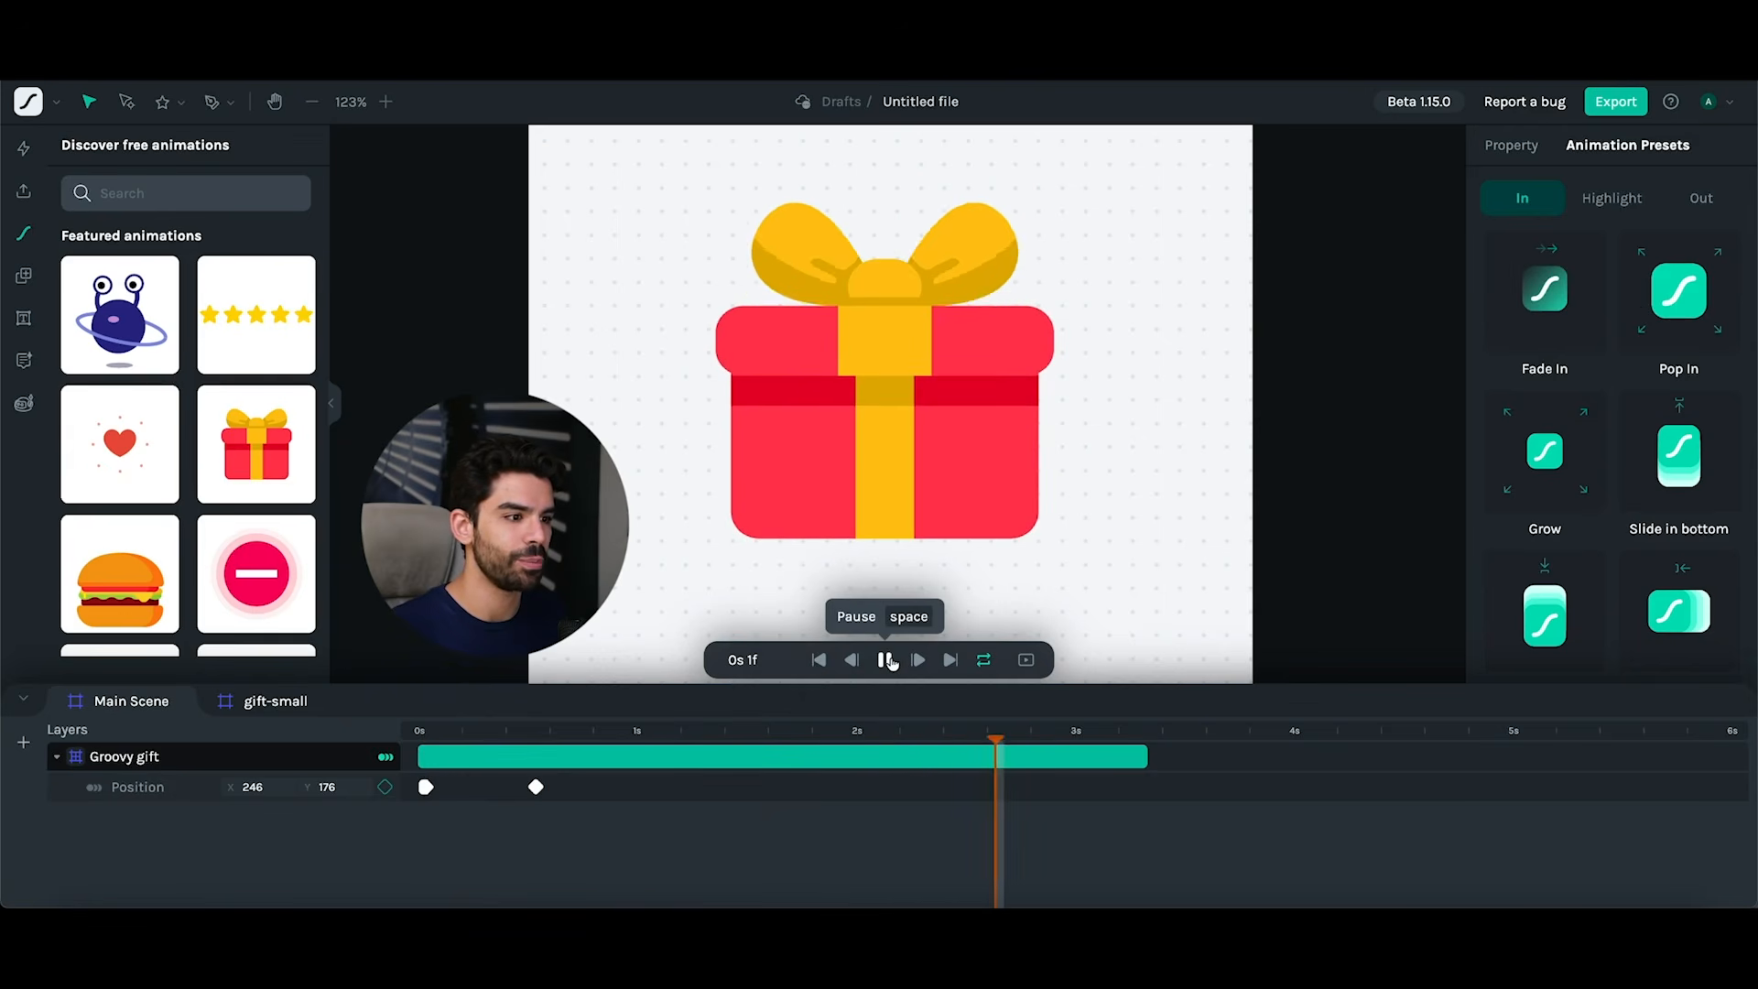
pyautogui.click(886, 660)
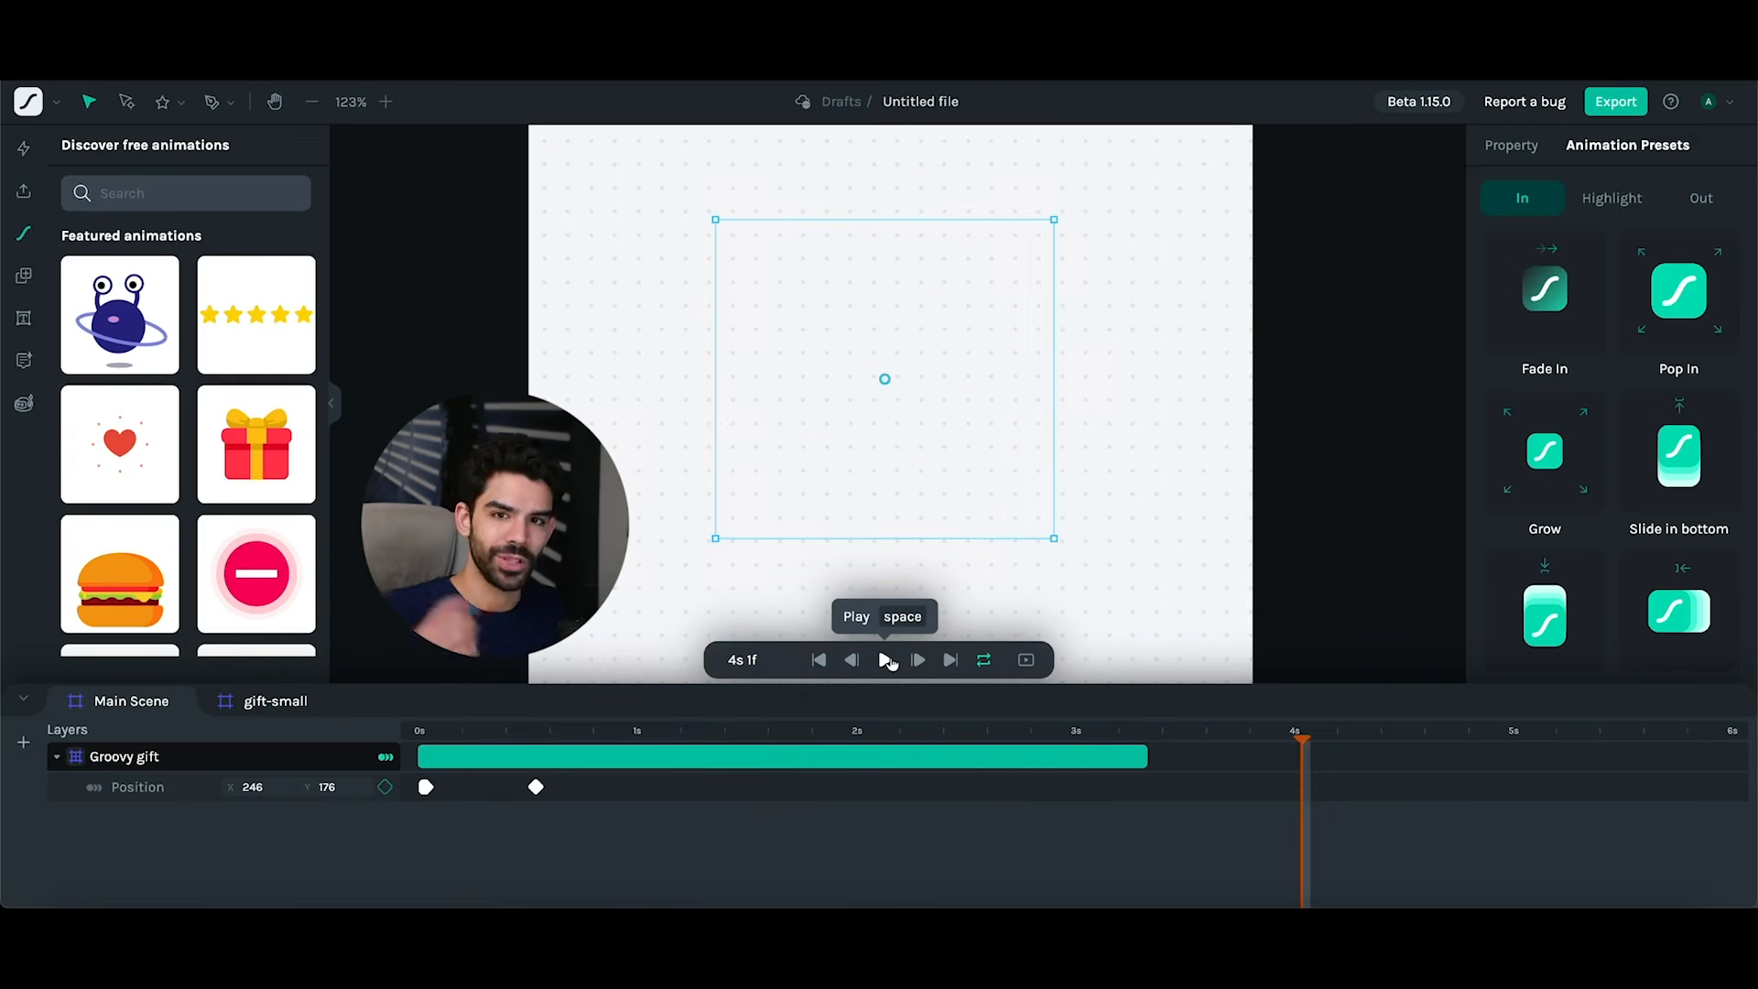
pyautogui.click(828, 732)
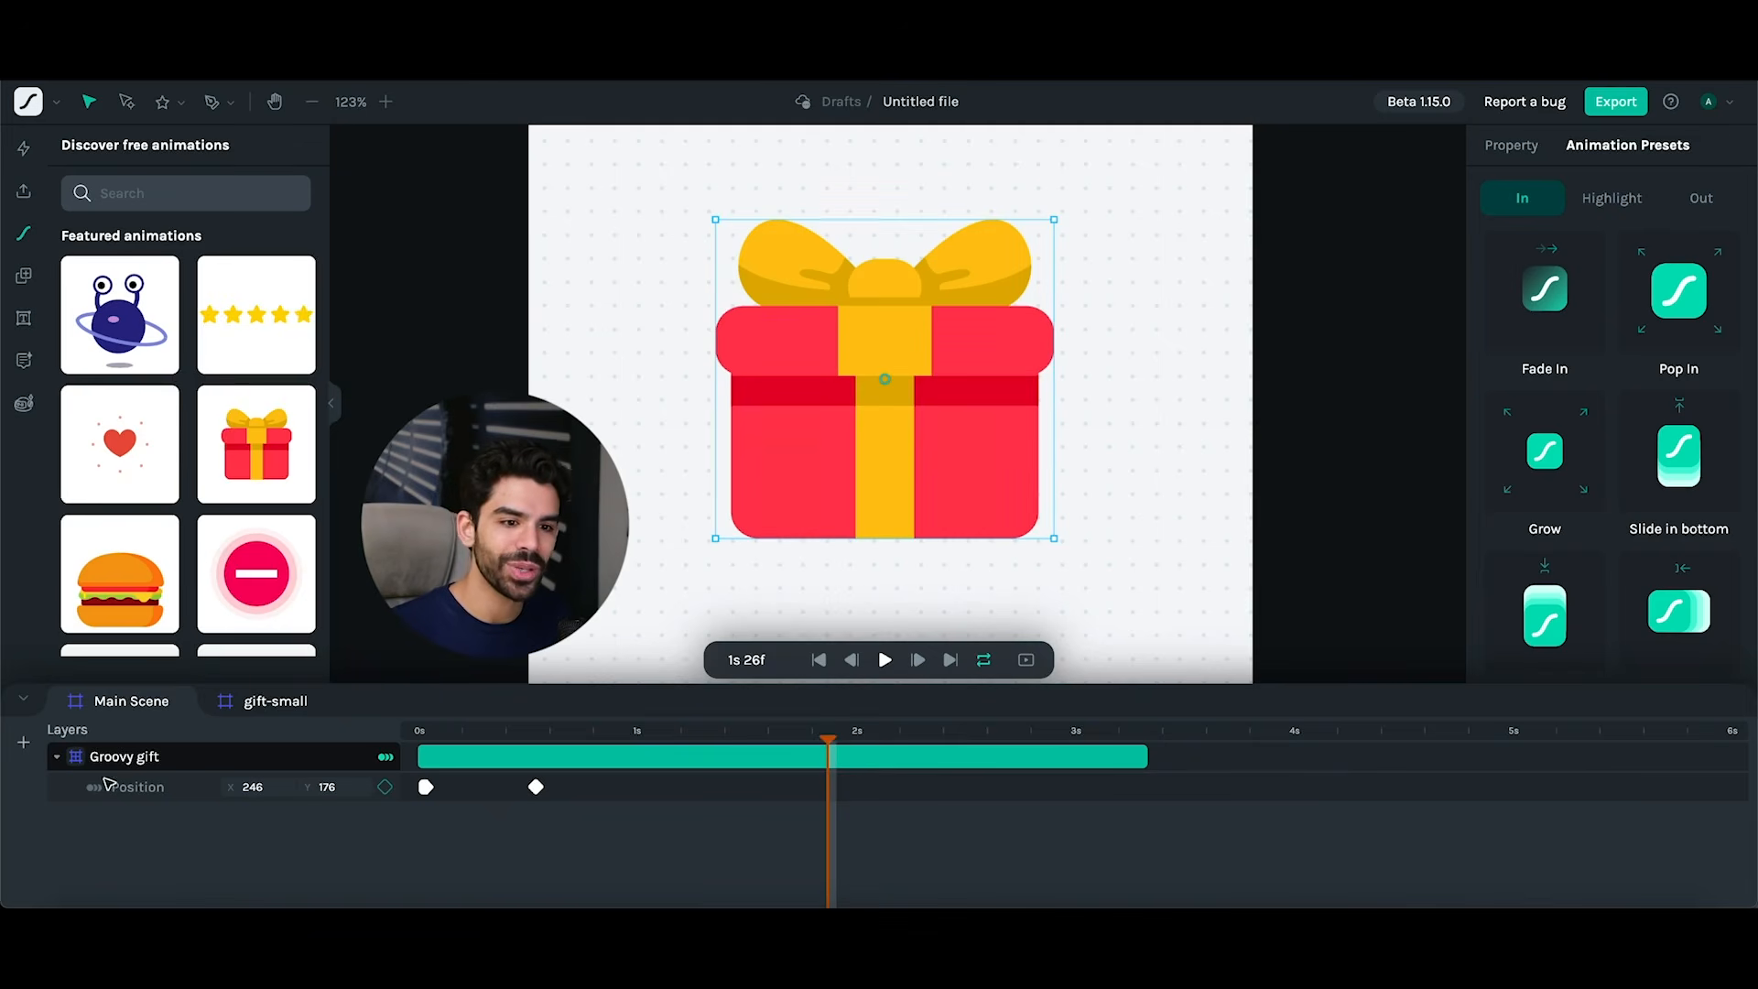
# - Close the gift-small subscene, move the playhead to the start, and reopen the subscene from the Groovy gift layer
pyautogui.click(320, 703)
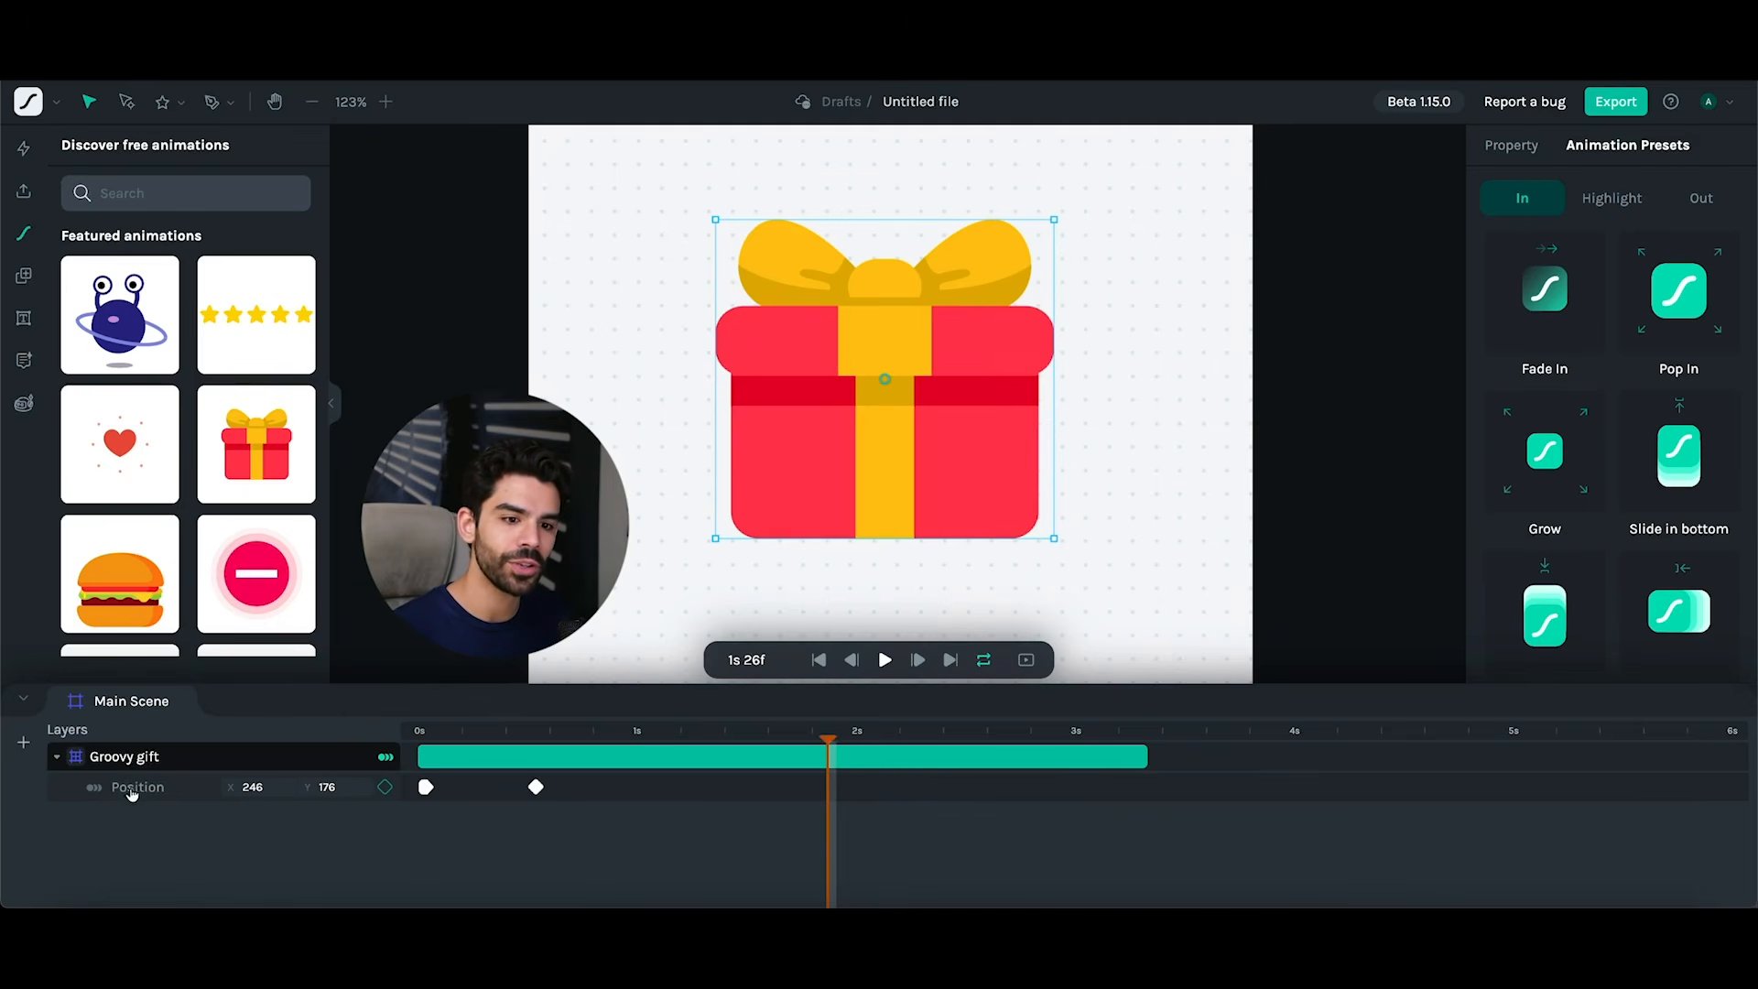
pyautogui.click(421, 732)
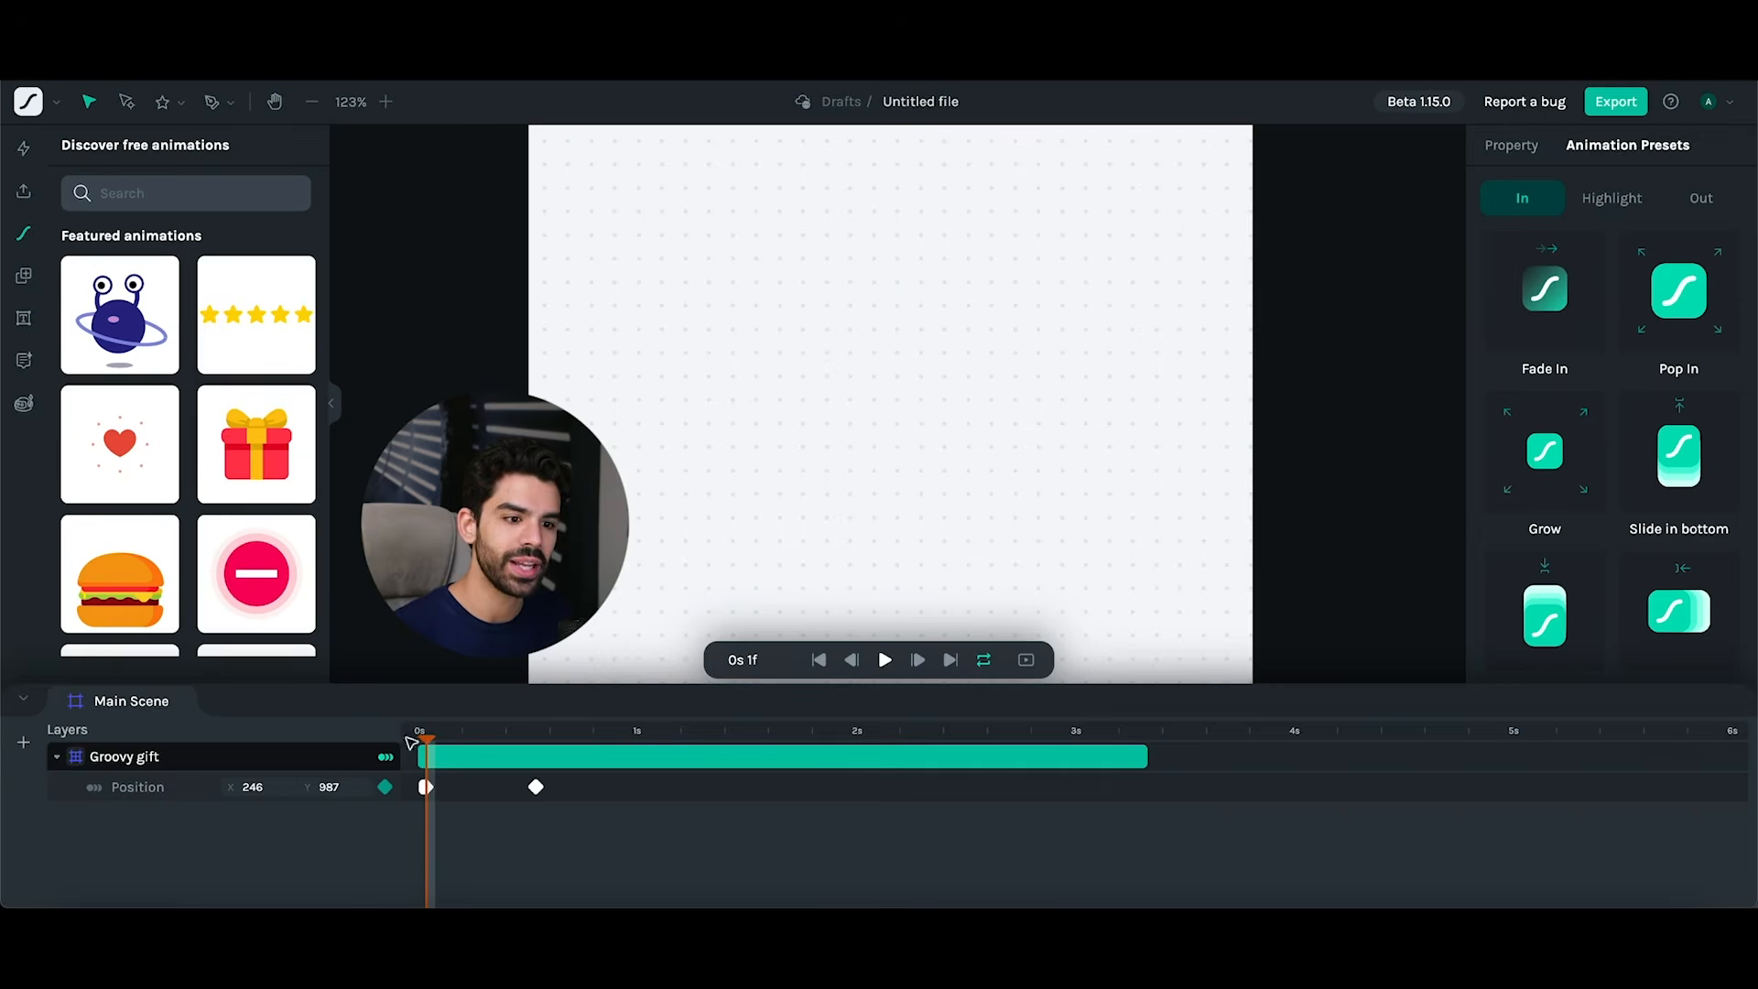
pyautogui.doubleClick(171, 758)
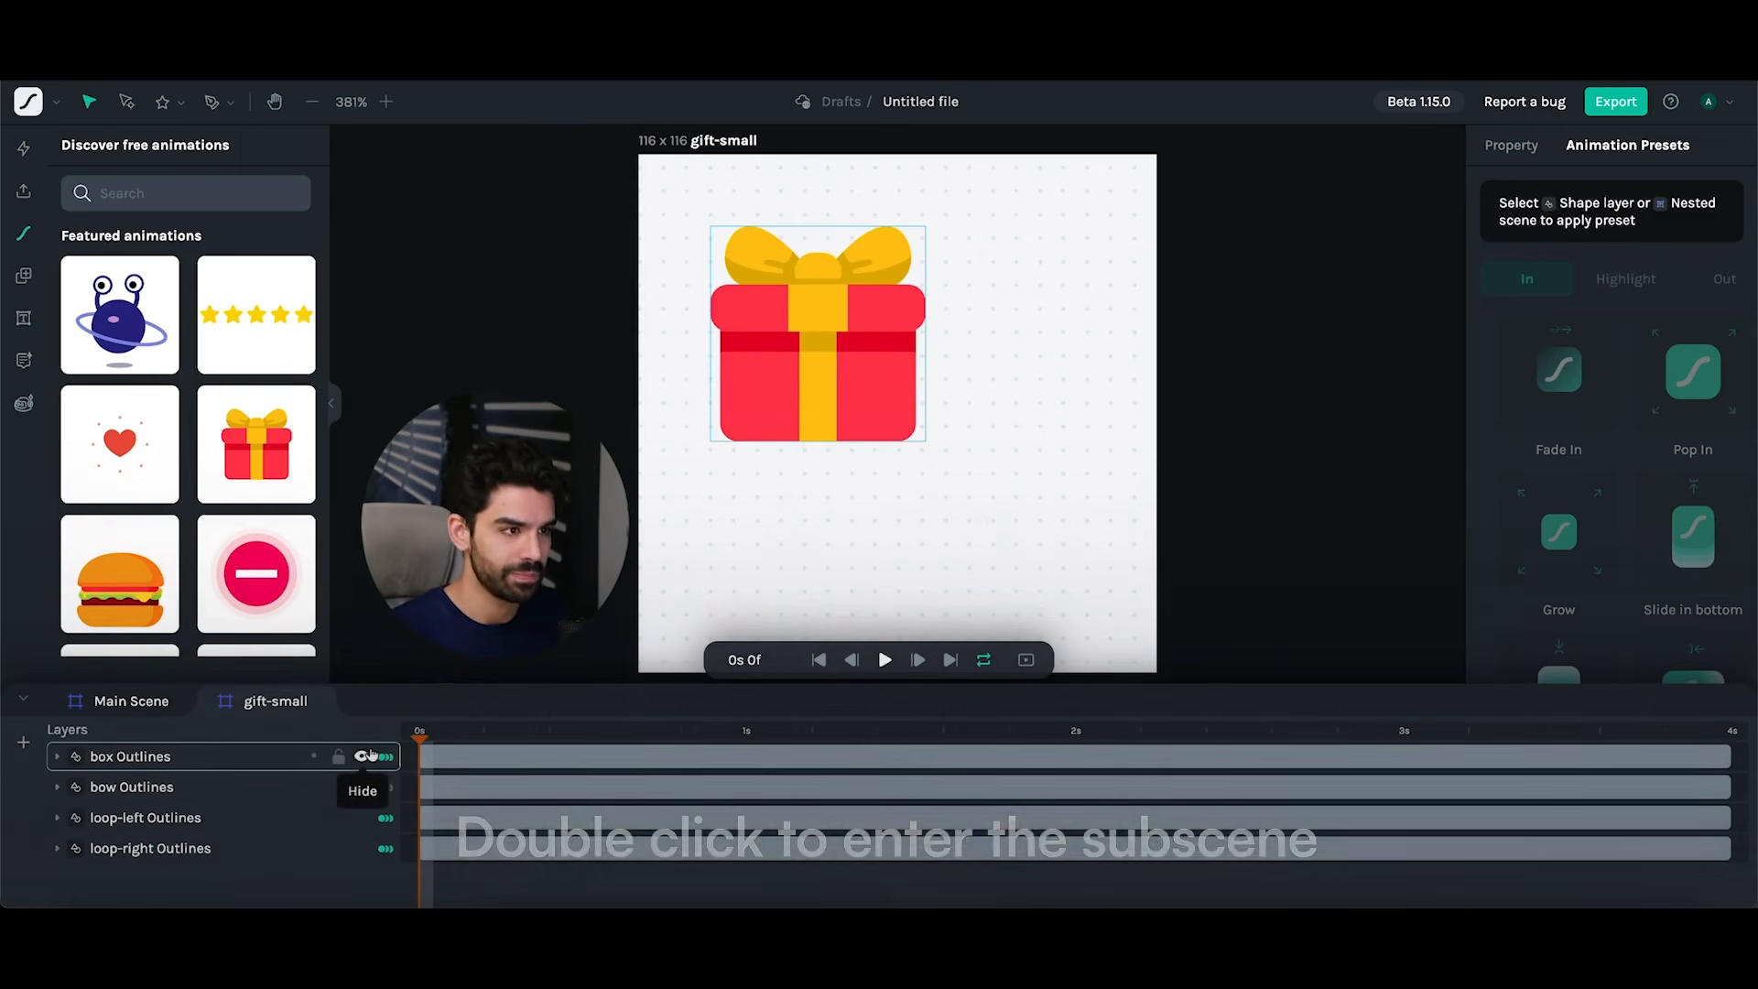
# - Return to the Main Scene and scrub the gift's slide-in animation up to the 1-second mark
pyautogui.click(137, 702)
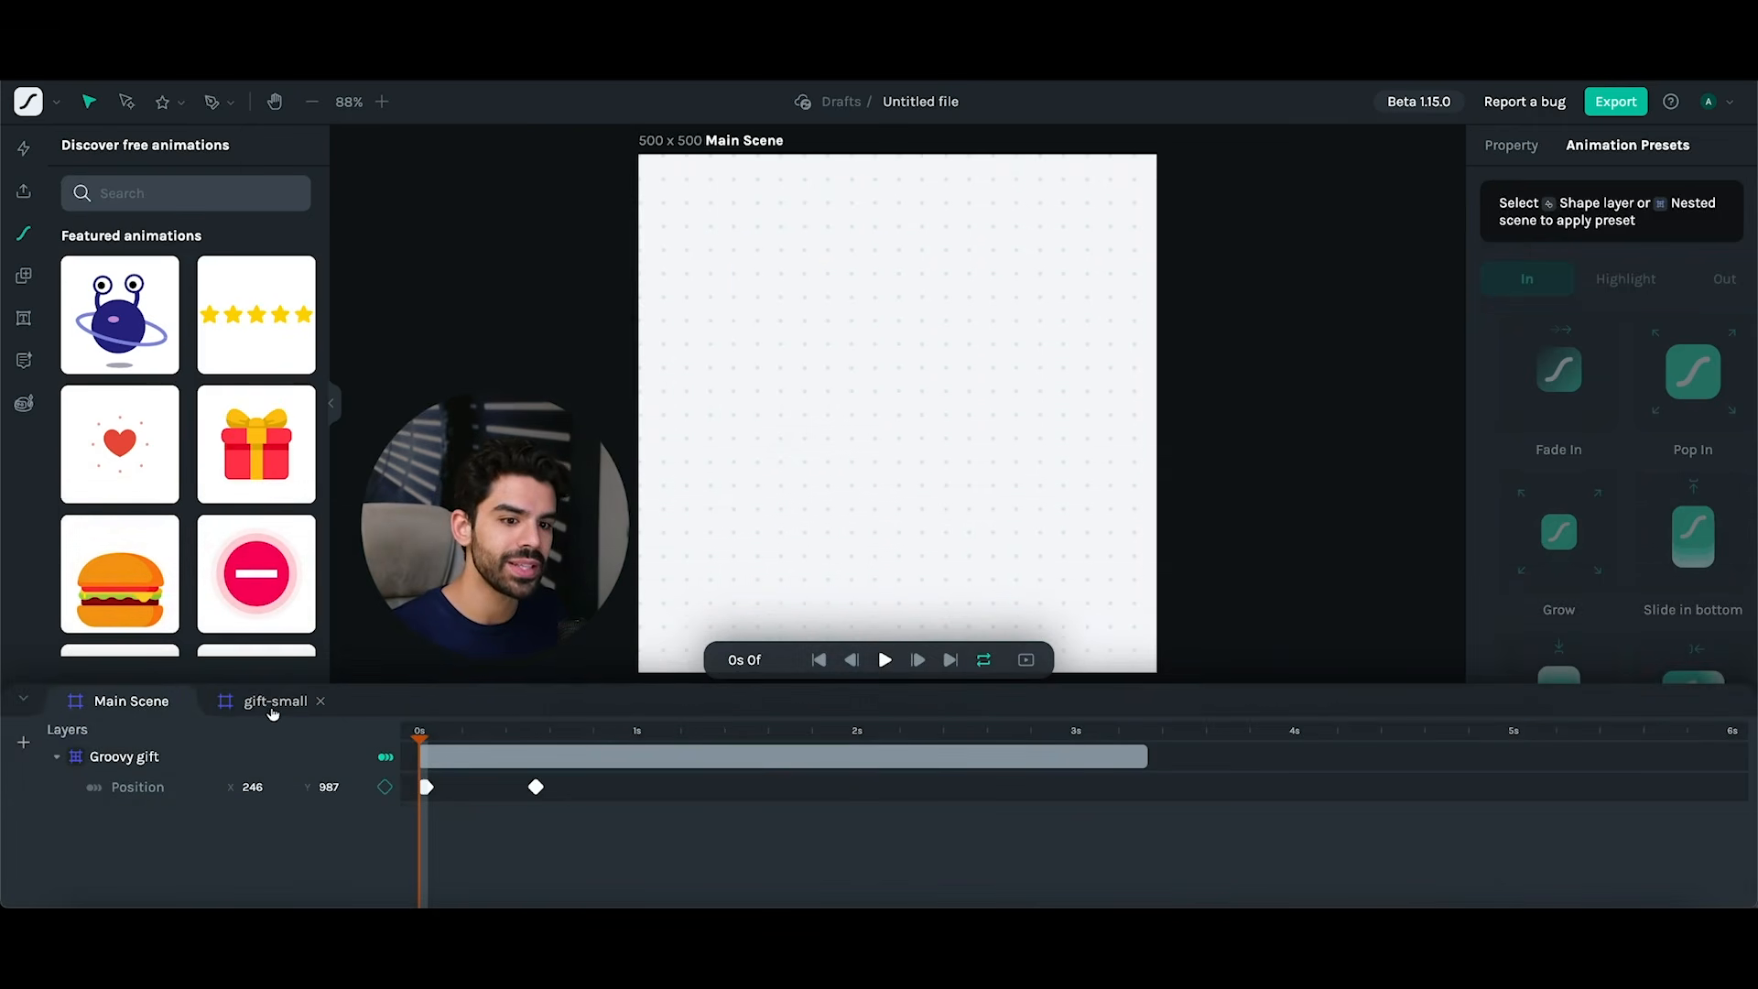
pyautogui.click(426, 760)
pyautogui.moveTo(426, 762); pyautogui.dragTo(641, 747)
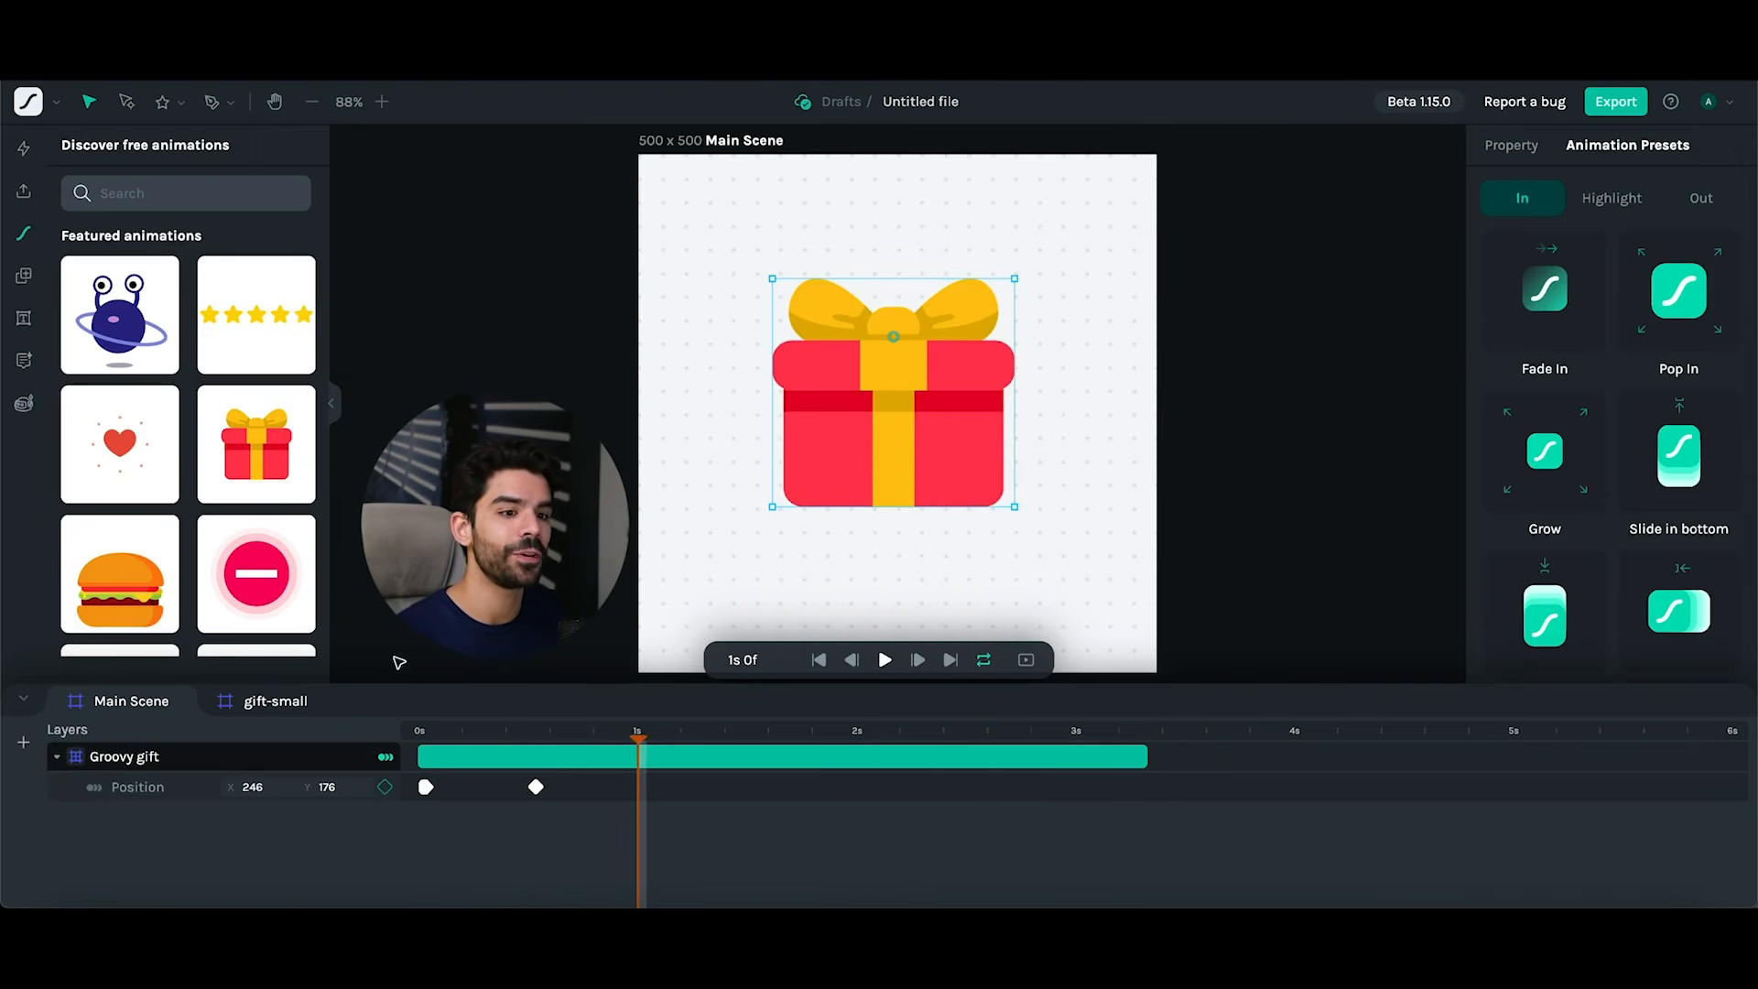
# - Examine the box, bow and loop layers inside the gift-small subscene, toggling the bow's visibility off and on
pyautogui.click(269, 704)
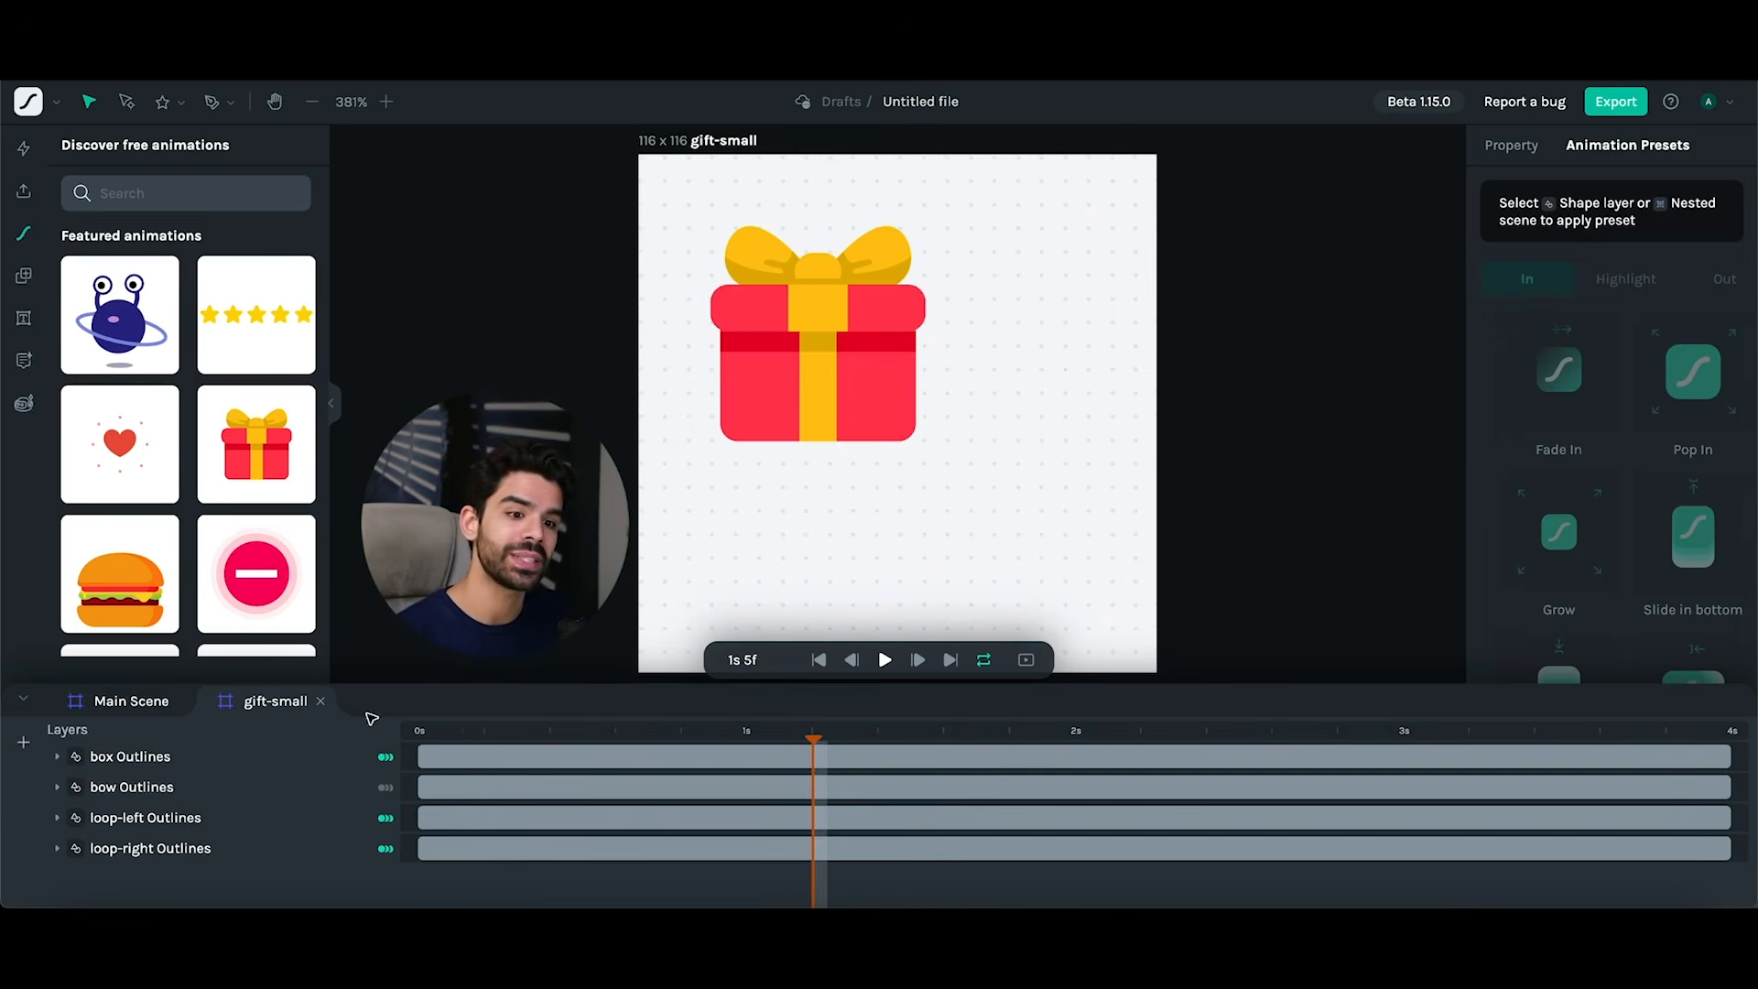
pyautogui.moveTo(460, 732); pyautogui.dragTo(450, 787)
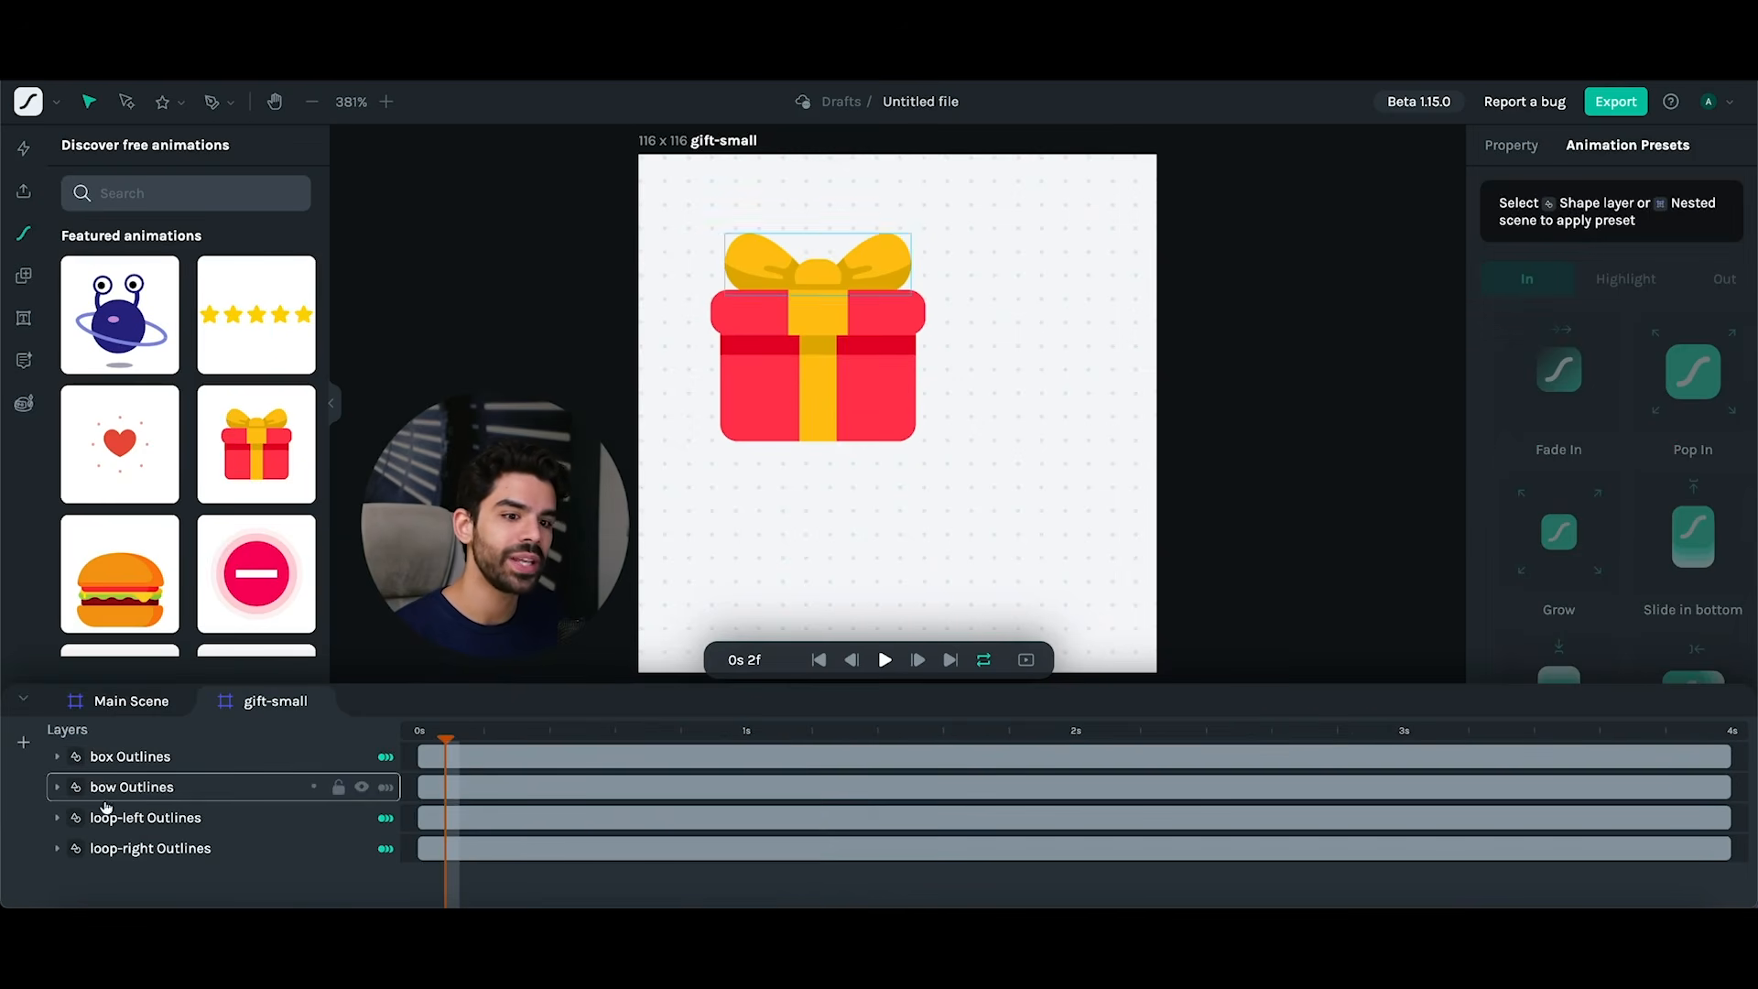
pyautogui.click(130, 757)
pyautogui.click(150, 790)
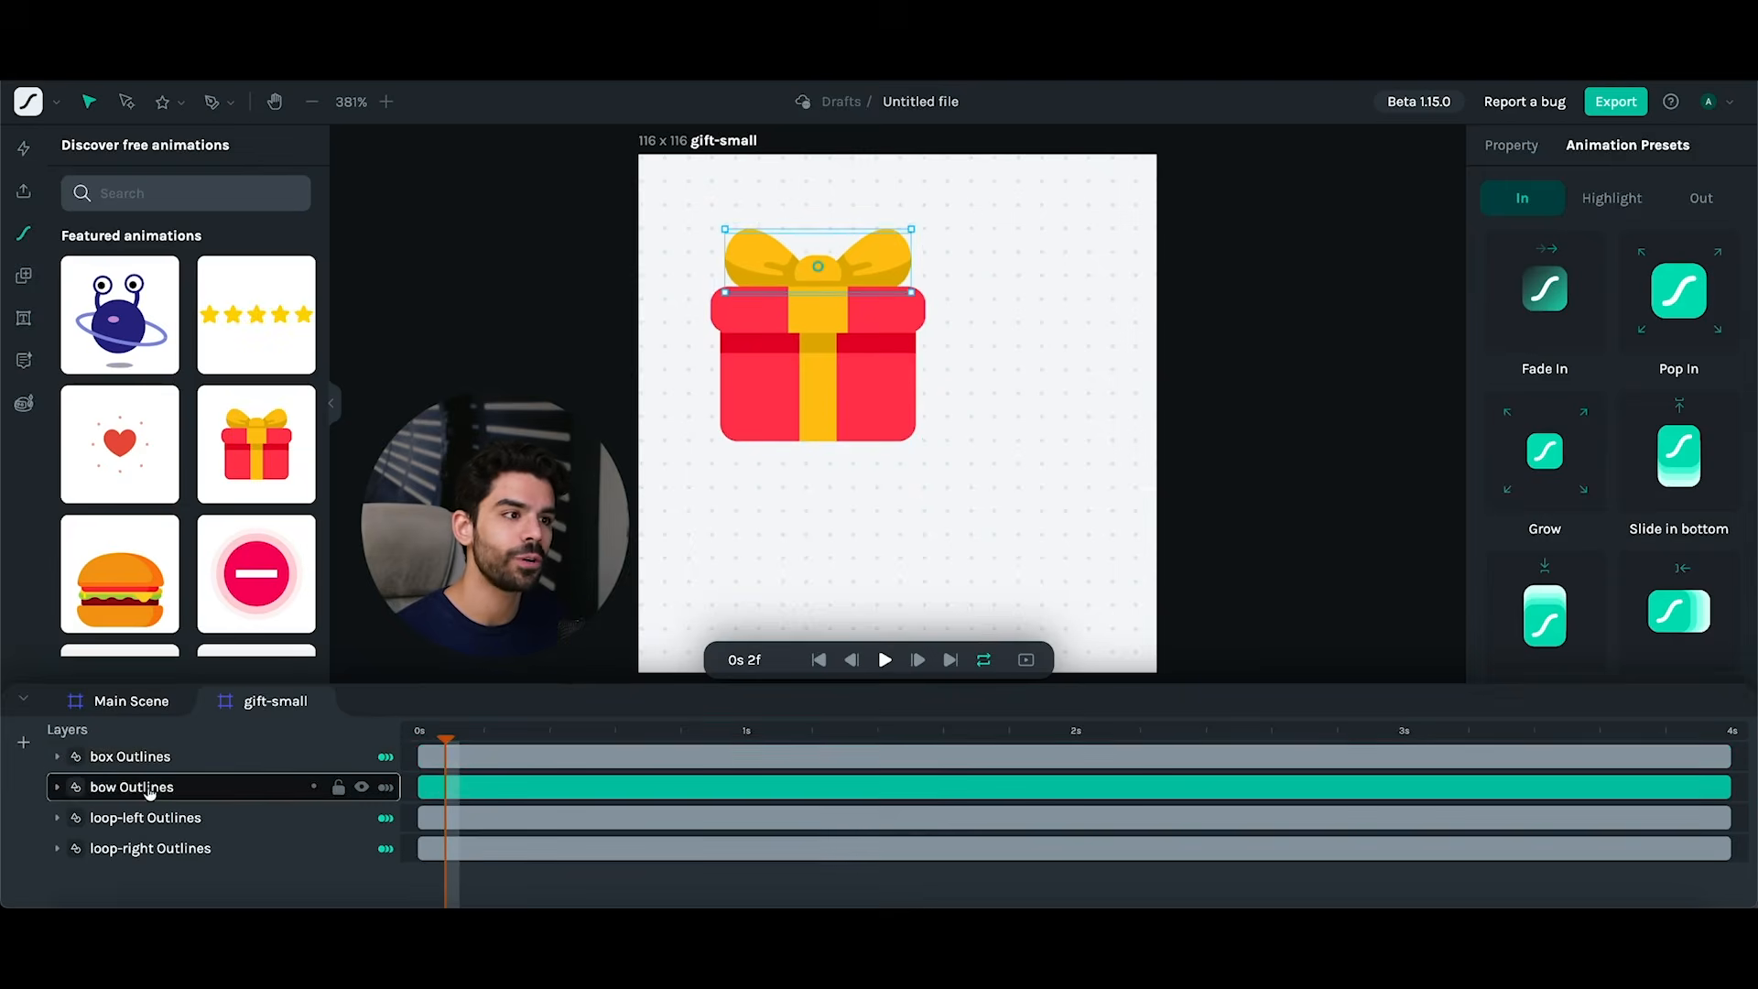
pyautogui.click(362, 786)
pyautogui.click(362, 786)
pyautogui.click(362, 786)
pyautogui.click(362, 786)
pyautogui.click(185, 843)
pyautogui.click(184, 818)
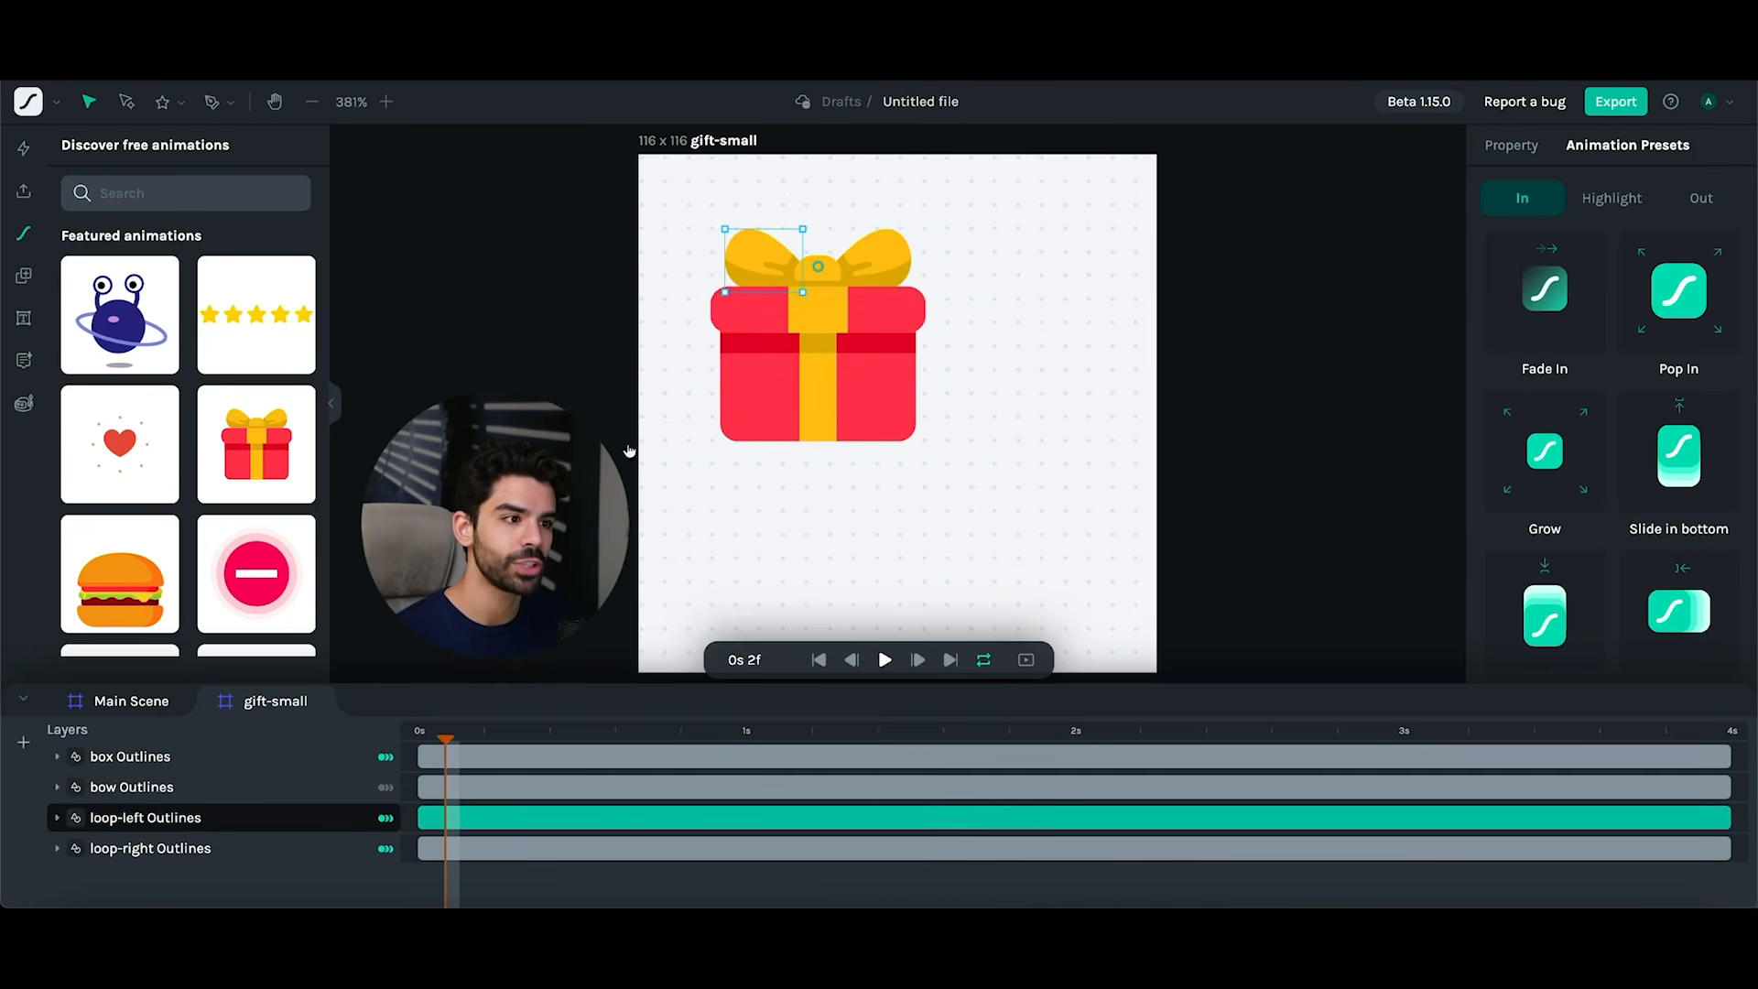
pyautogui.click(167, 759)
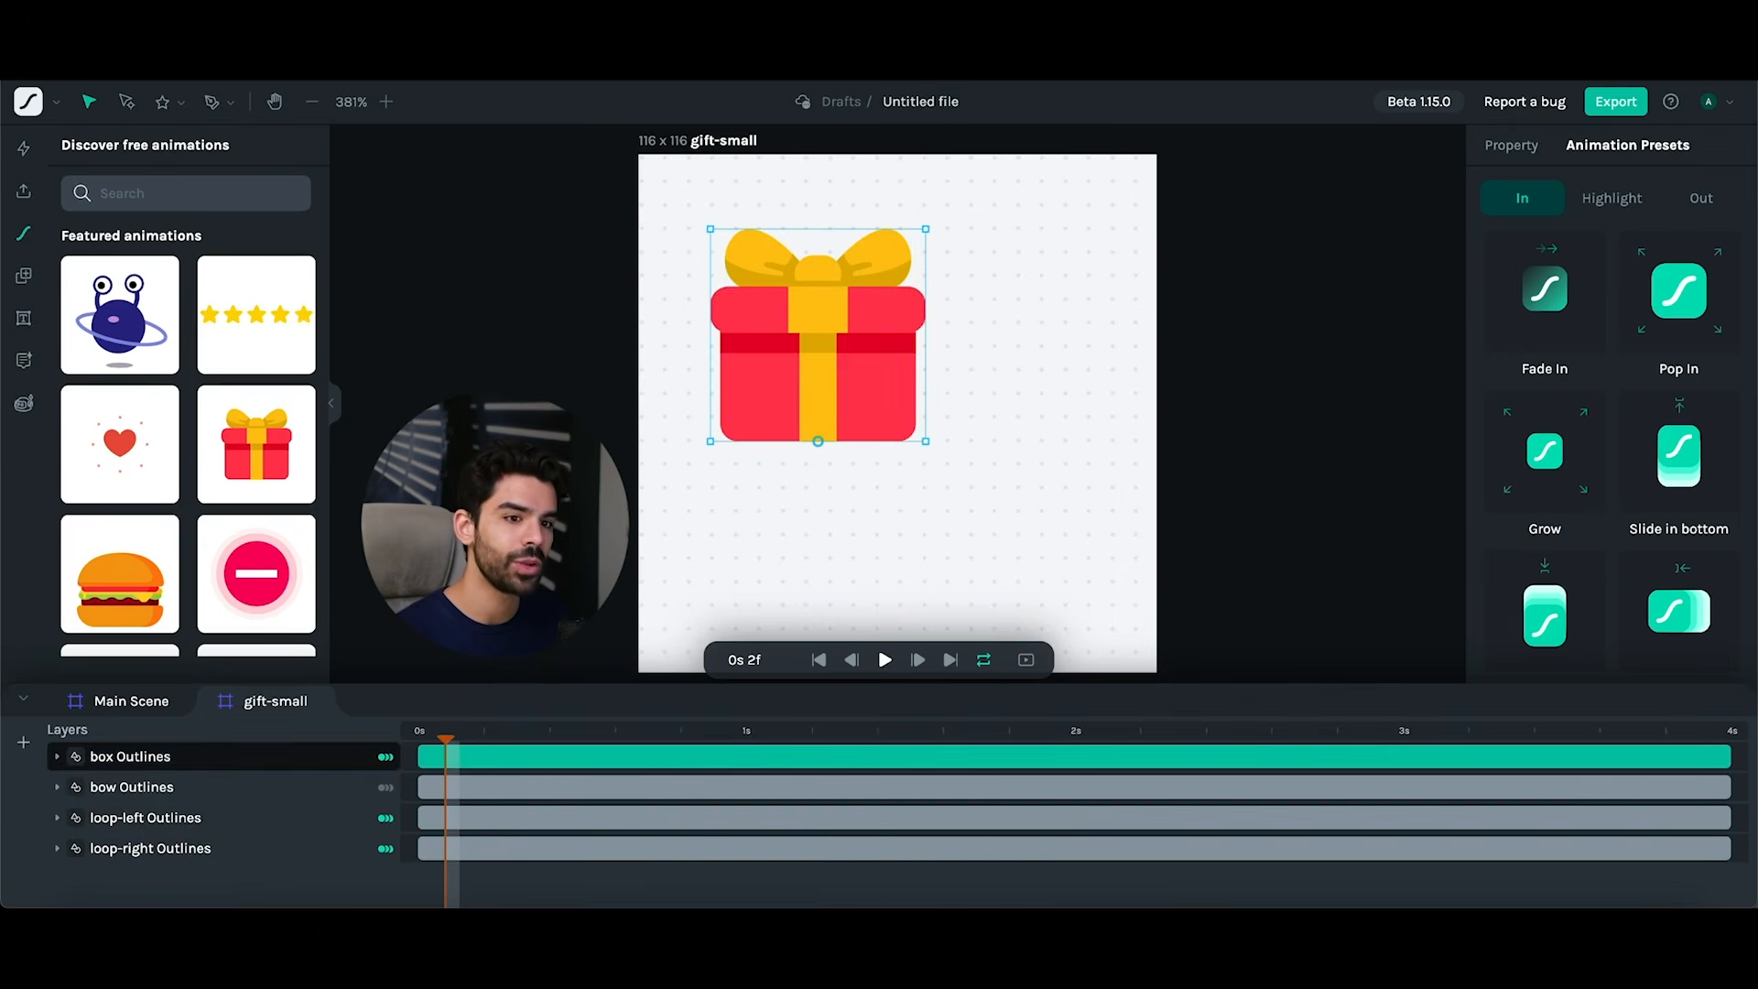
# - Expand the box Outlines layer, find the box body in Group 6, and recolor it with the preset purple 6666FF
pyautogui.click(59, 756)
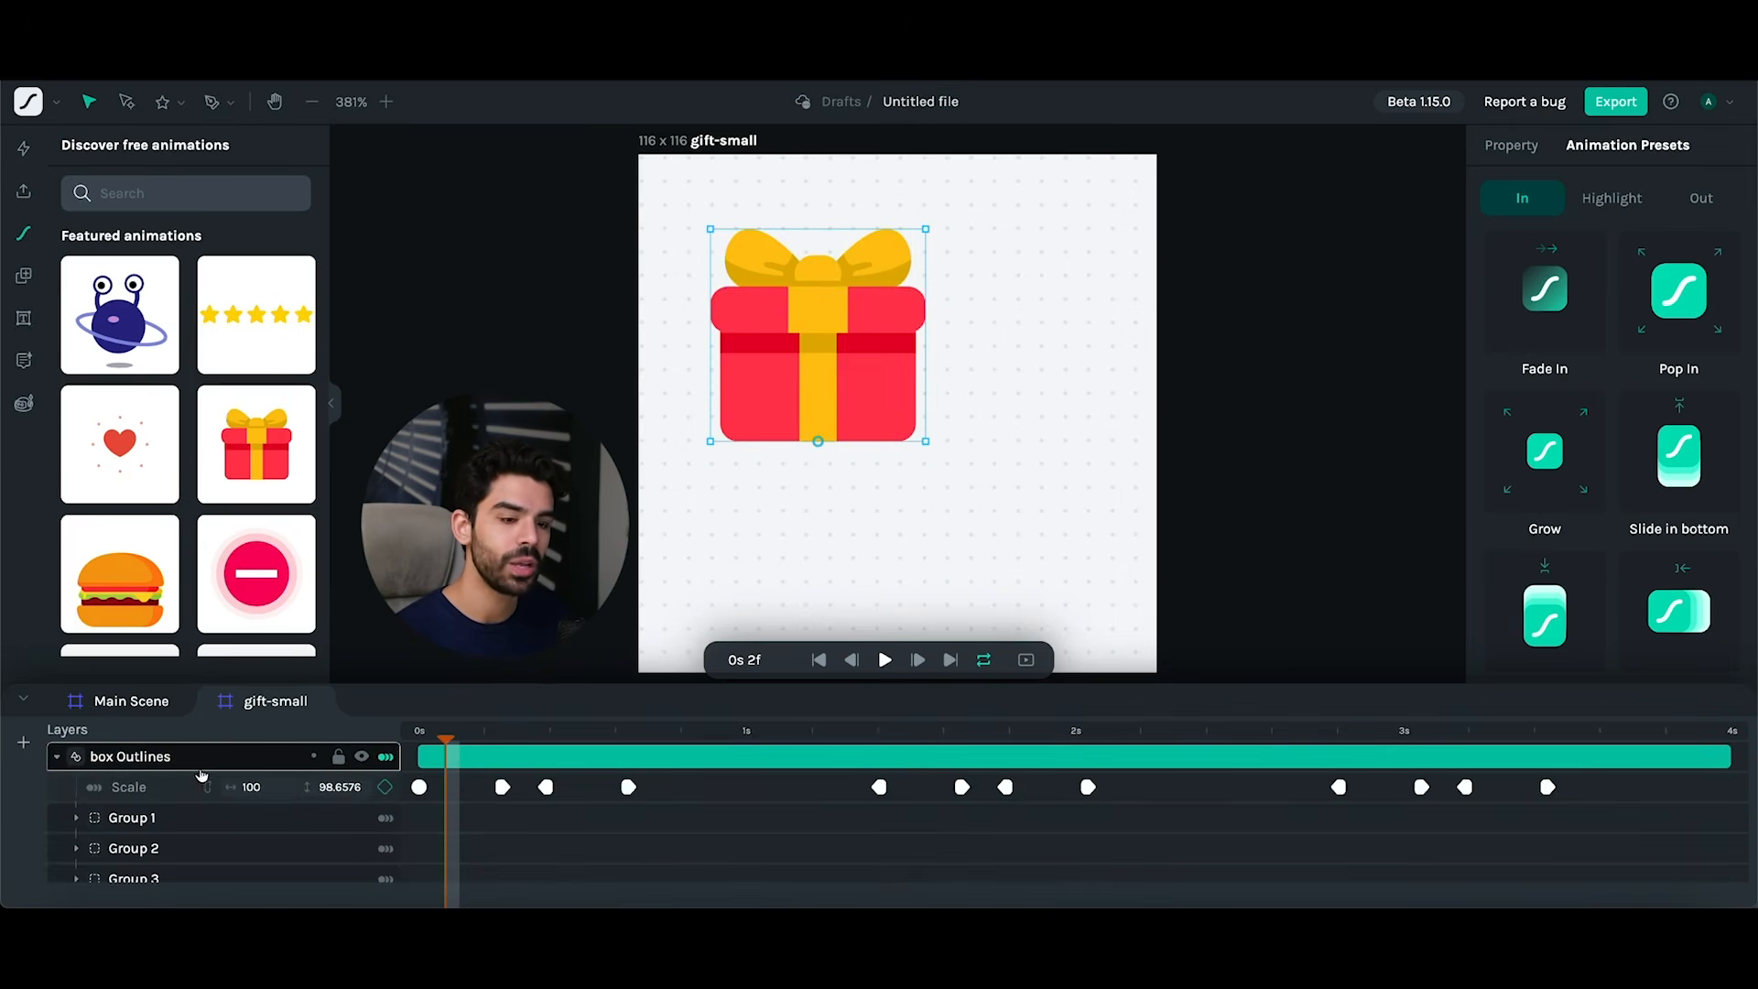
pyautogui.click(1511, 145)
pyautogui.scroll(-1, 1572, 502)
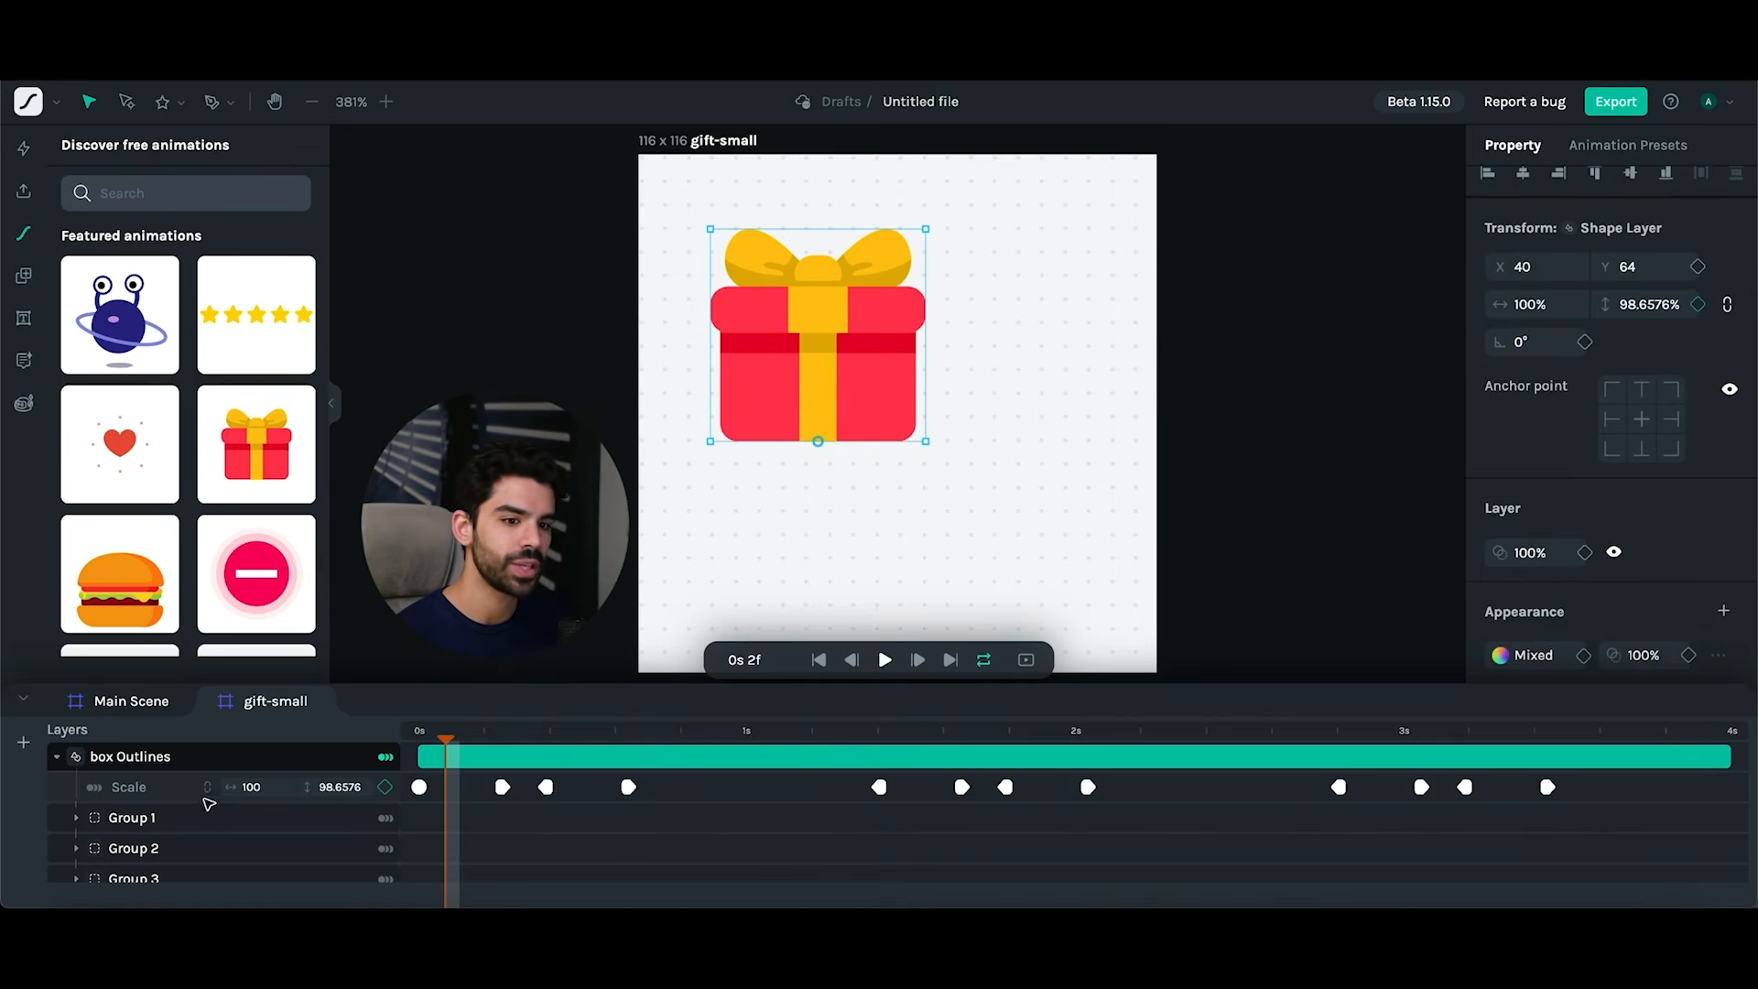
pyautogui.click(128, 818)
pyautogui.click(133, 848)
pyautogui.scroll(-1, 162, 835)
pyautogui.click(157, 821)
pyautogui.click(149, 844)
pyautogui.scroll(-1, 146, 842)
pyautogui.click(142, 824)
pyautogui.click(144, 853)
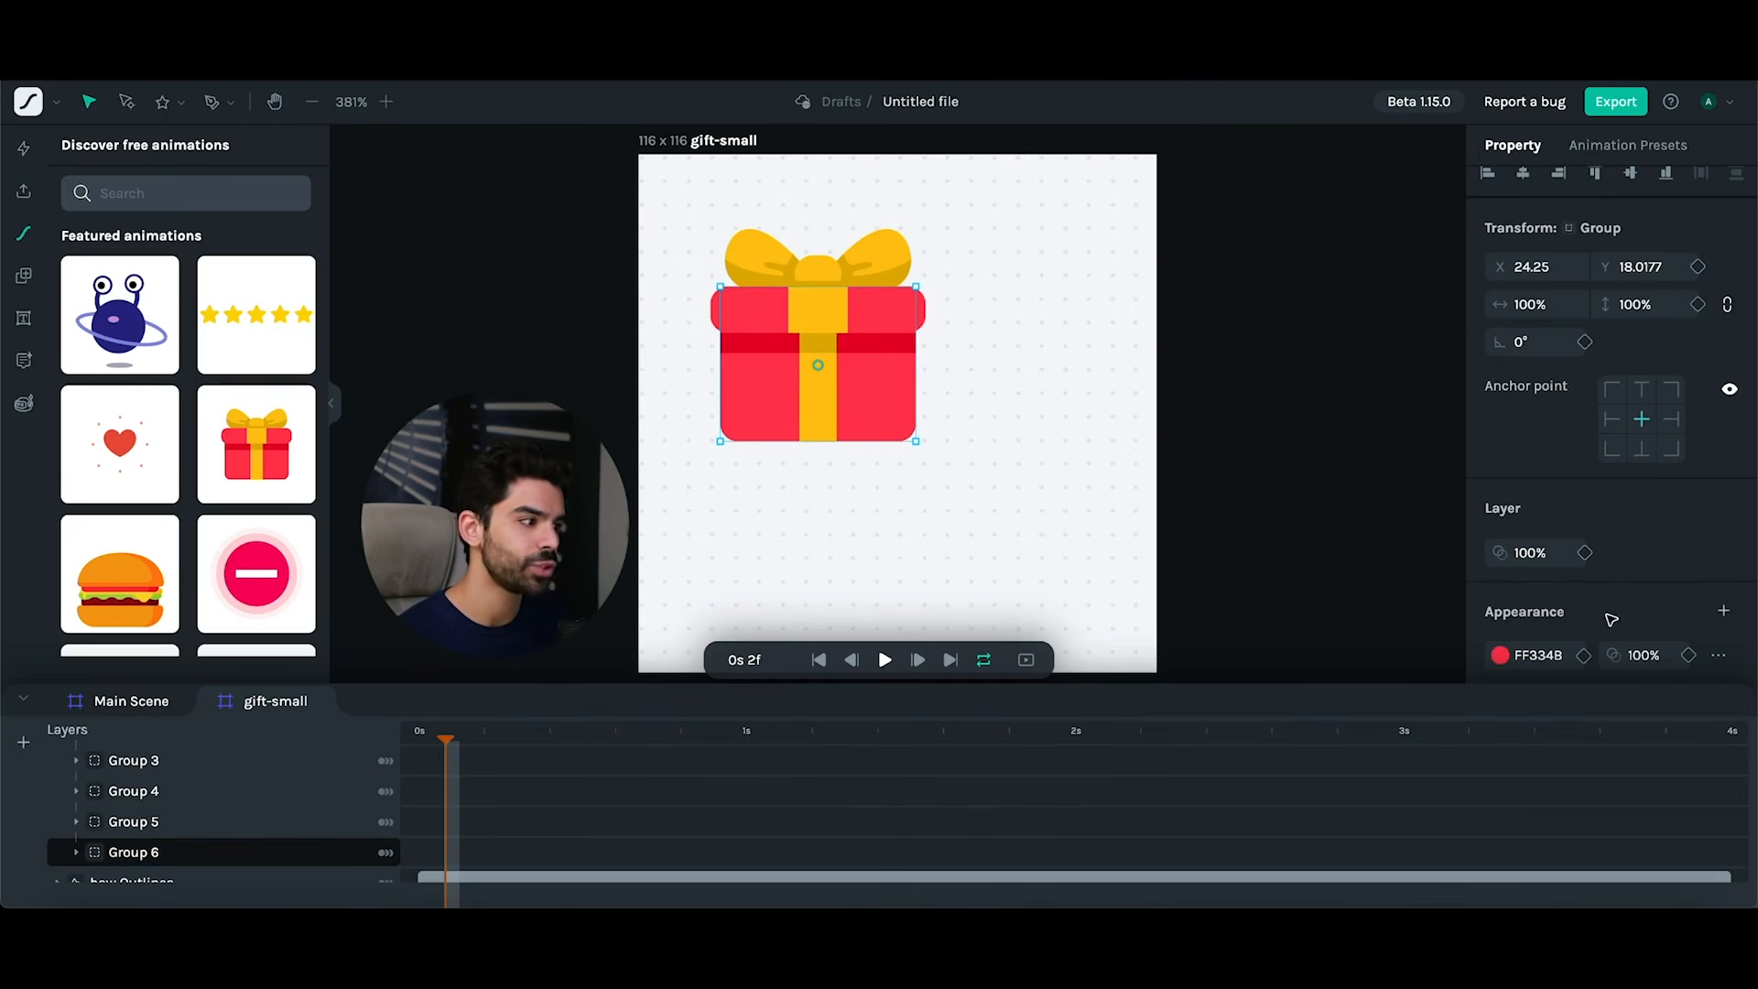
pyautogui.click(1500, 653)
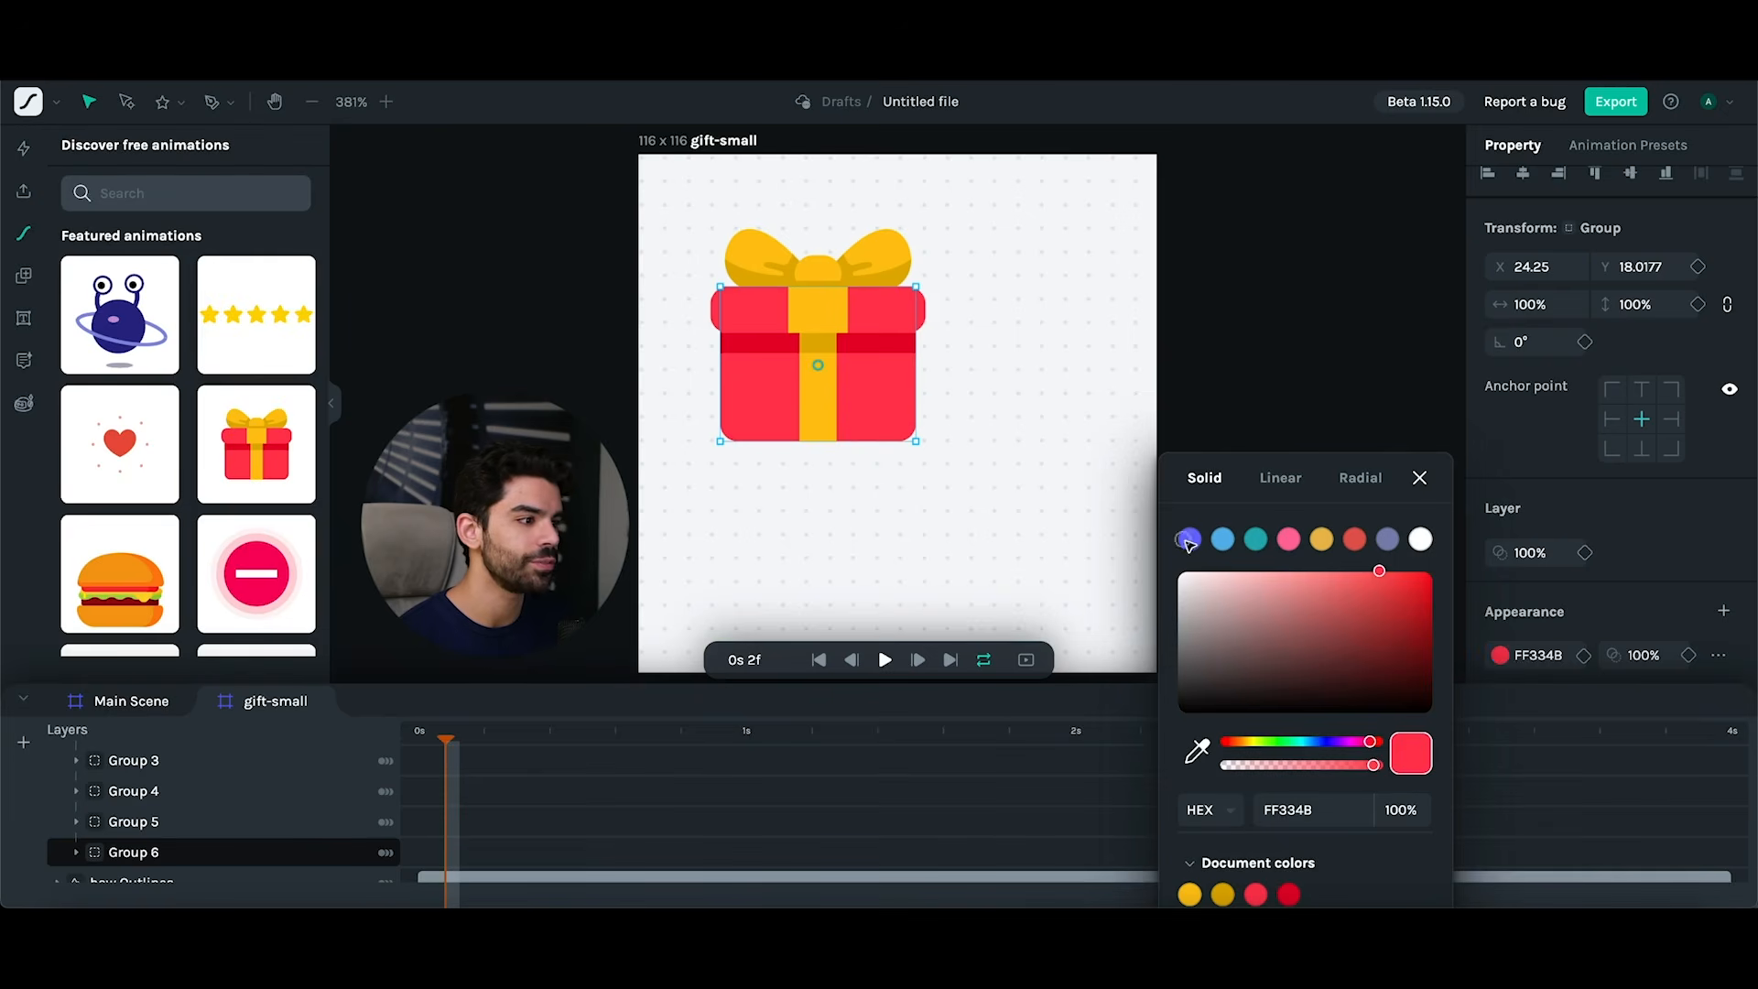
pyautogui.click(1190, 541)
# - Recolor the shadow band in Group 5 by sampling the box body's purple and darkening it to 4949BC
pyautogui.click(133, 822)
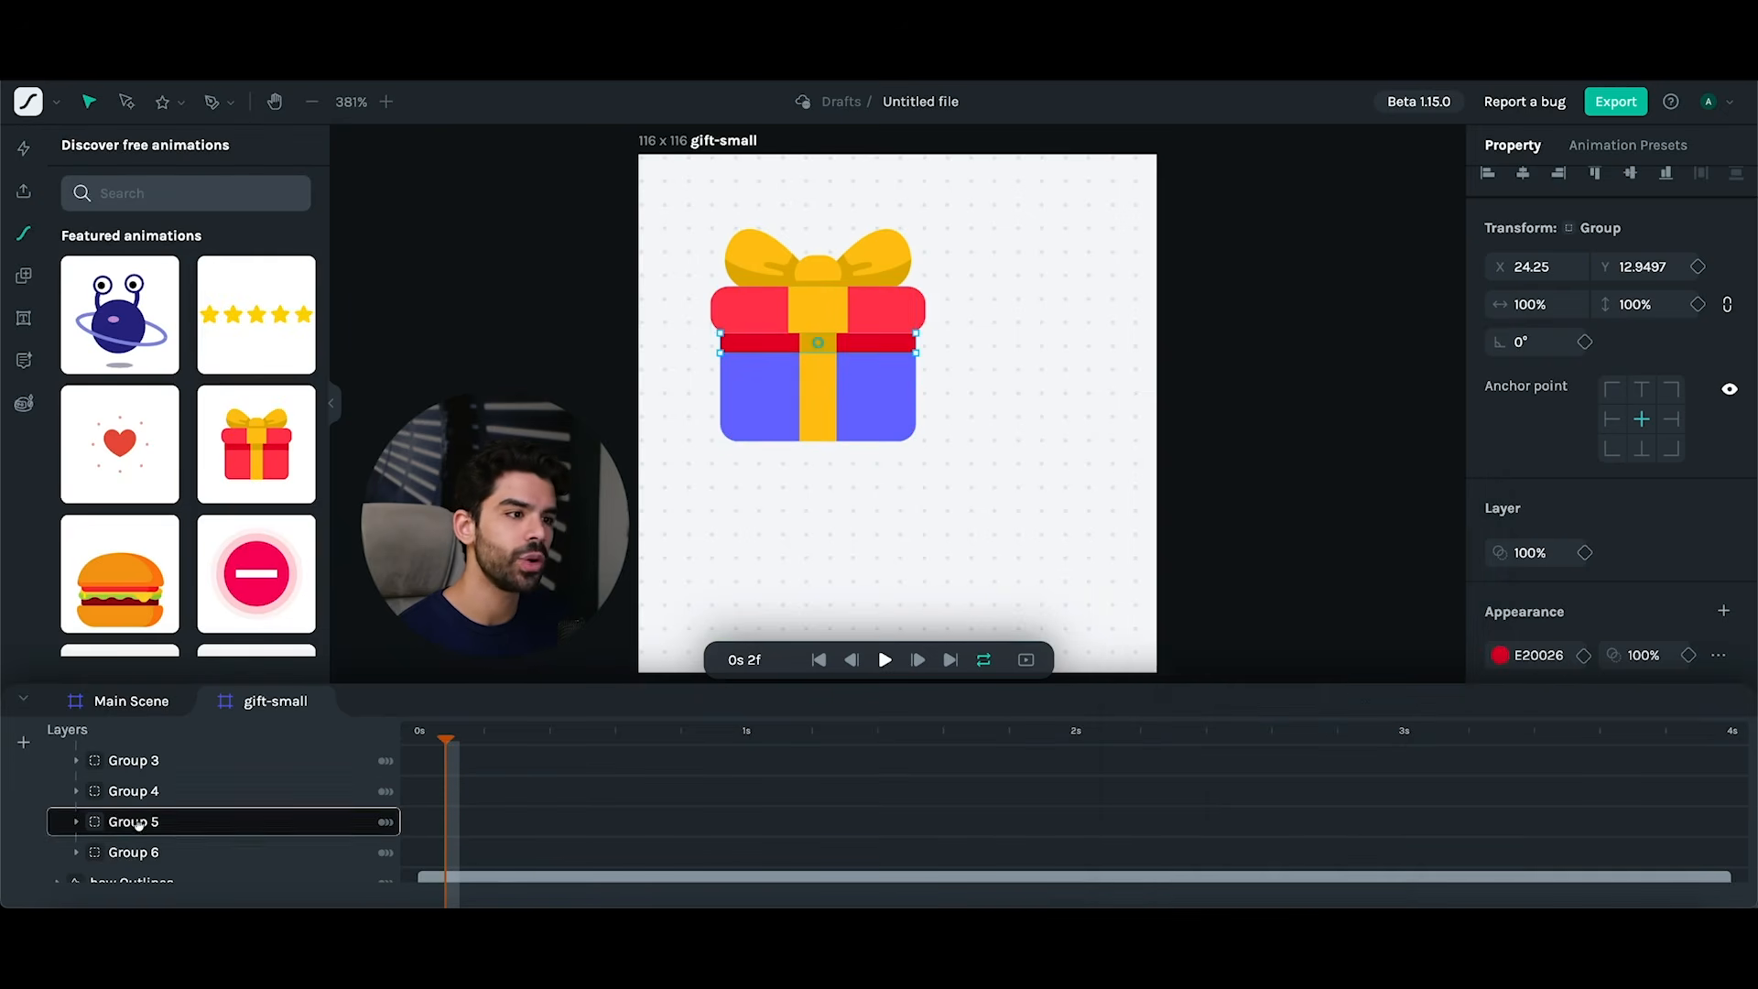
pyautogui.click(1502, 653)
pyautogui.click(1197, 751)
pyautogui.click(744, 416)
pyautogui.moveTo(1333, 597); pyautogui.dragTo(1335, 608)
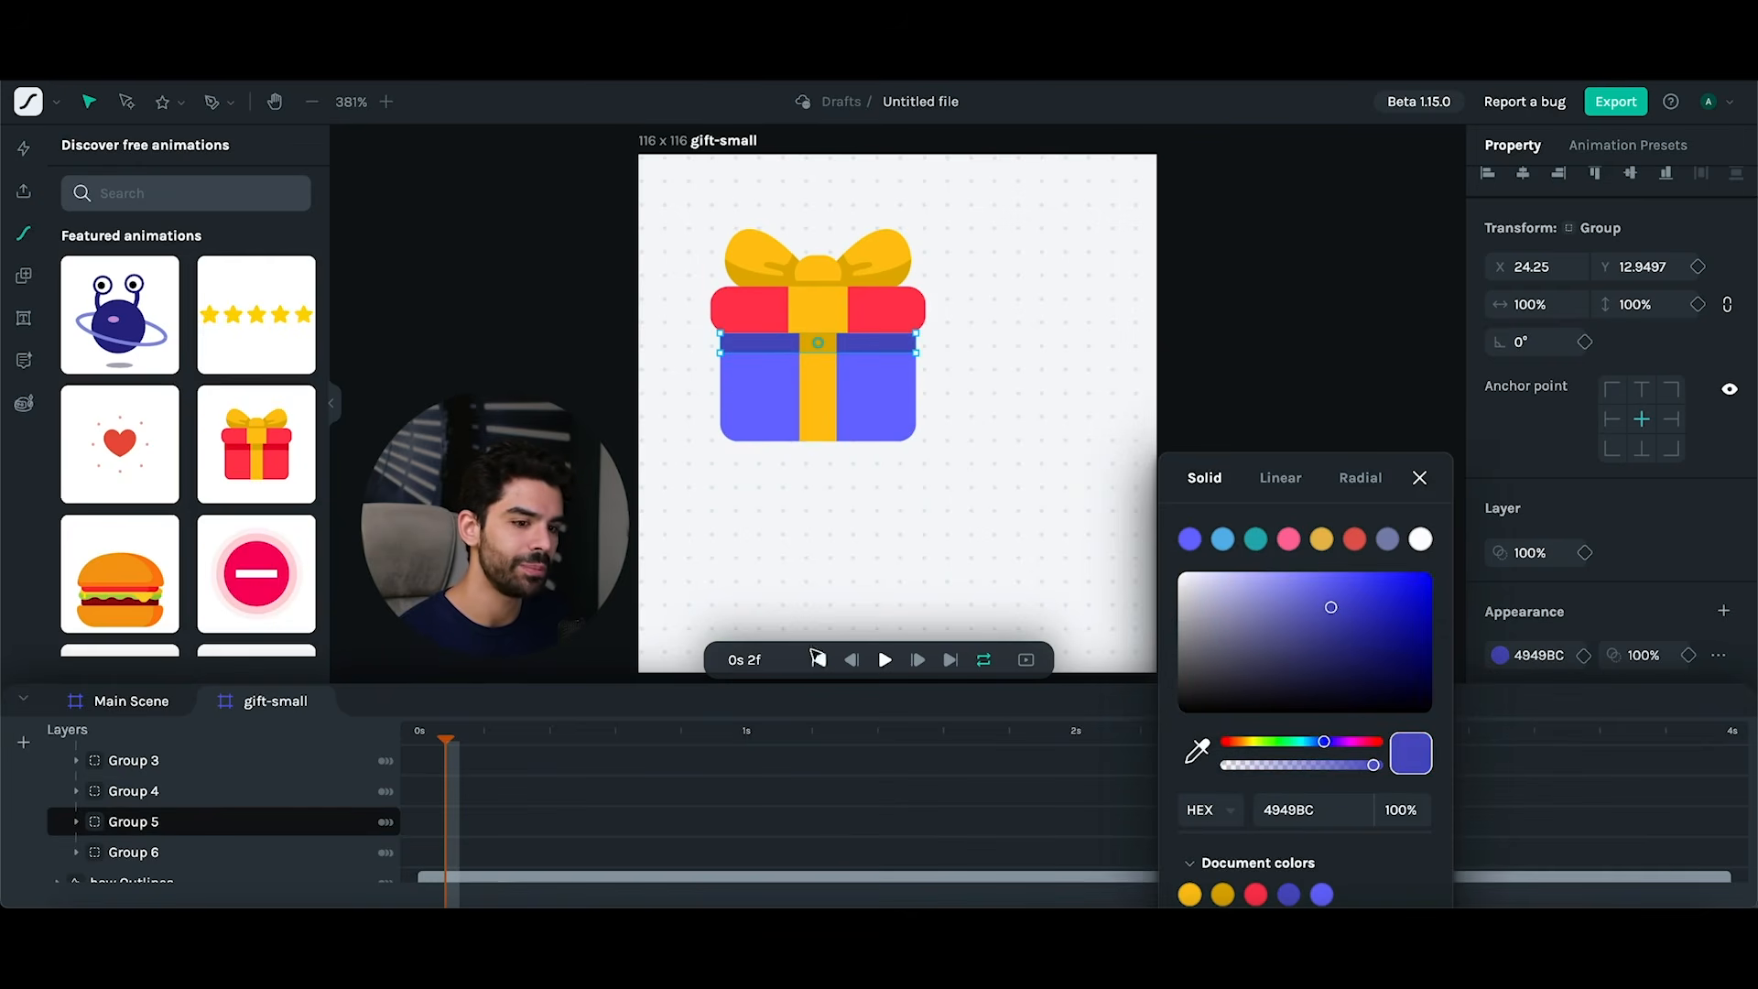
# - Recolor the gift's lid in Group 4 to 6666FF by sampling the purple of the box body
pyautogui.click(139, 850)
pyautogui.click(156, 765)
pyautogui.click(149, 792)
pyautogui.scroll(1, 177, 801)
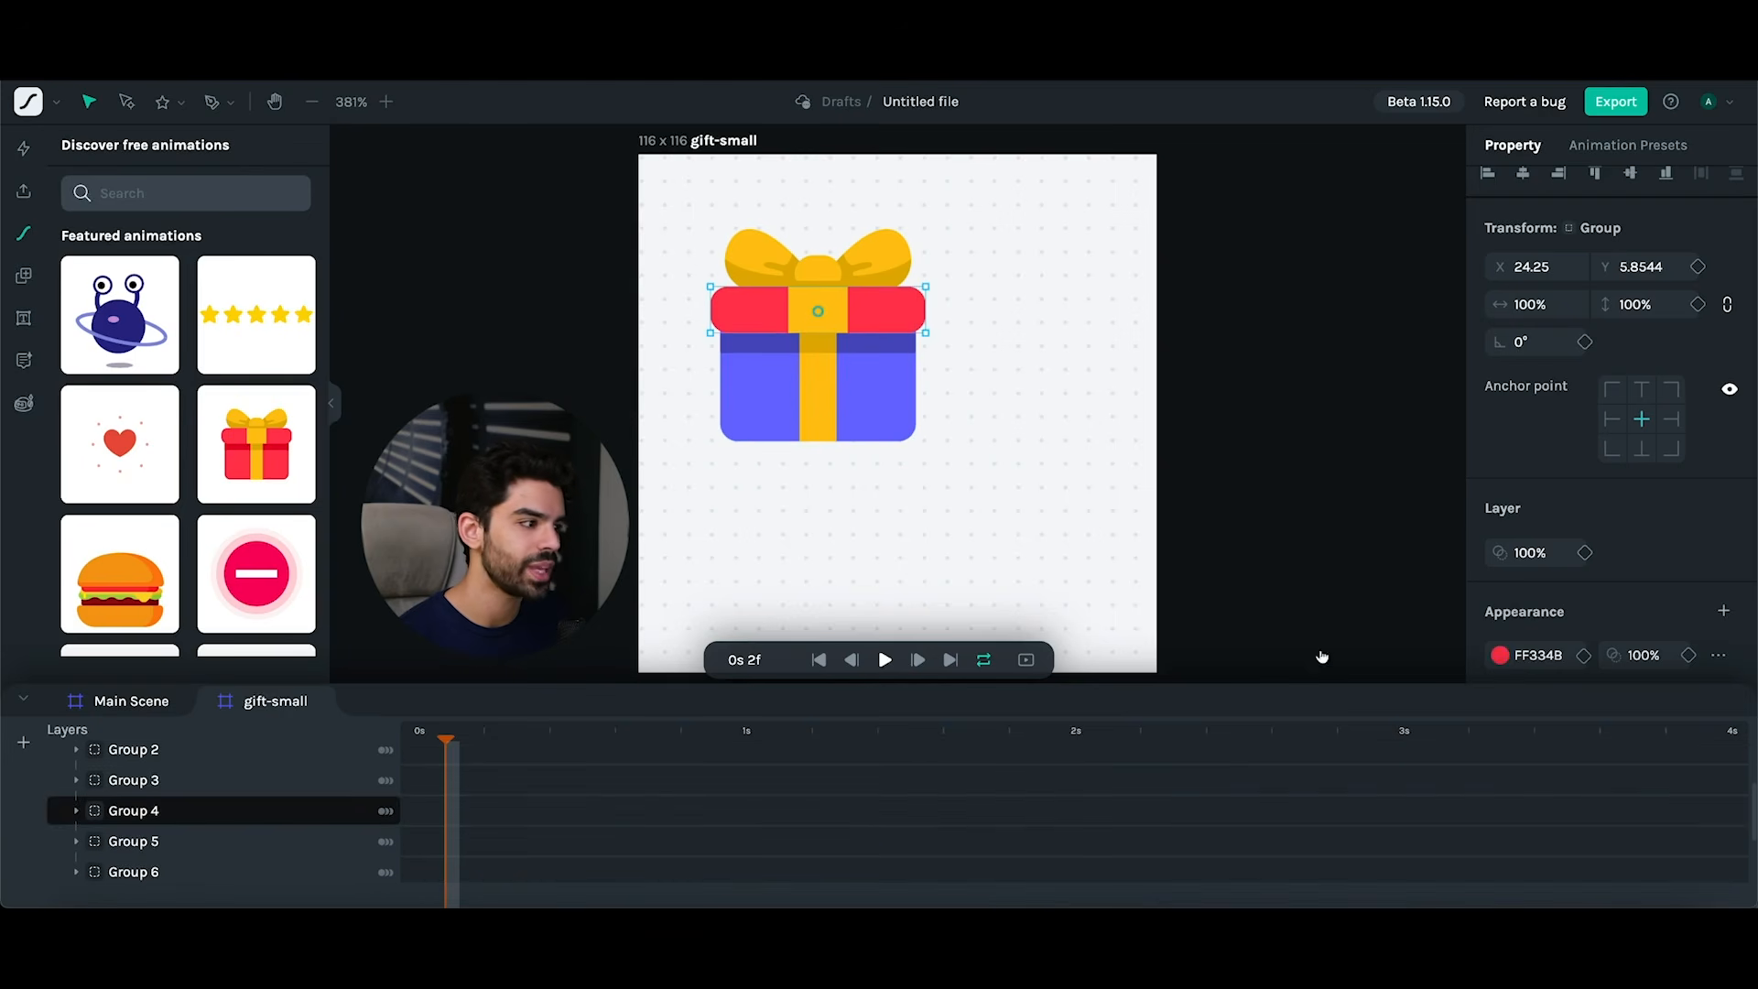
pyautogui.click(1502, 654)
pyautogui.click(1197, 751)
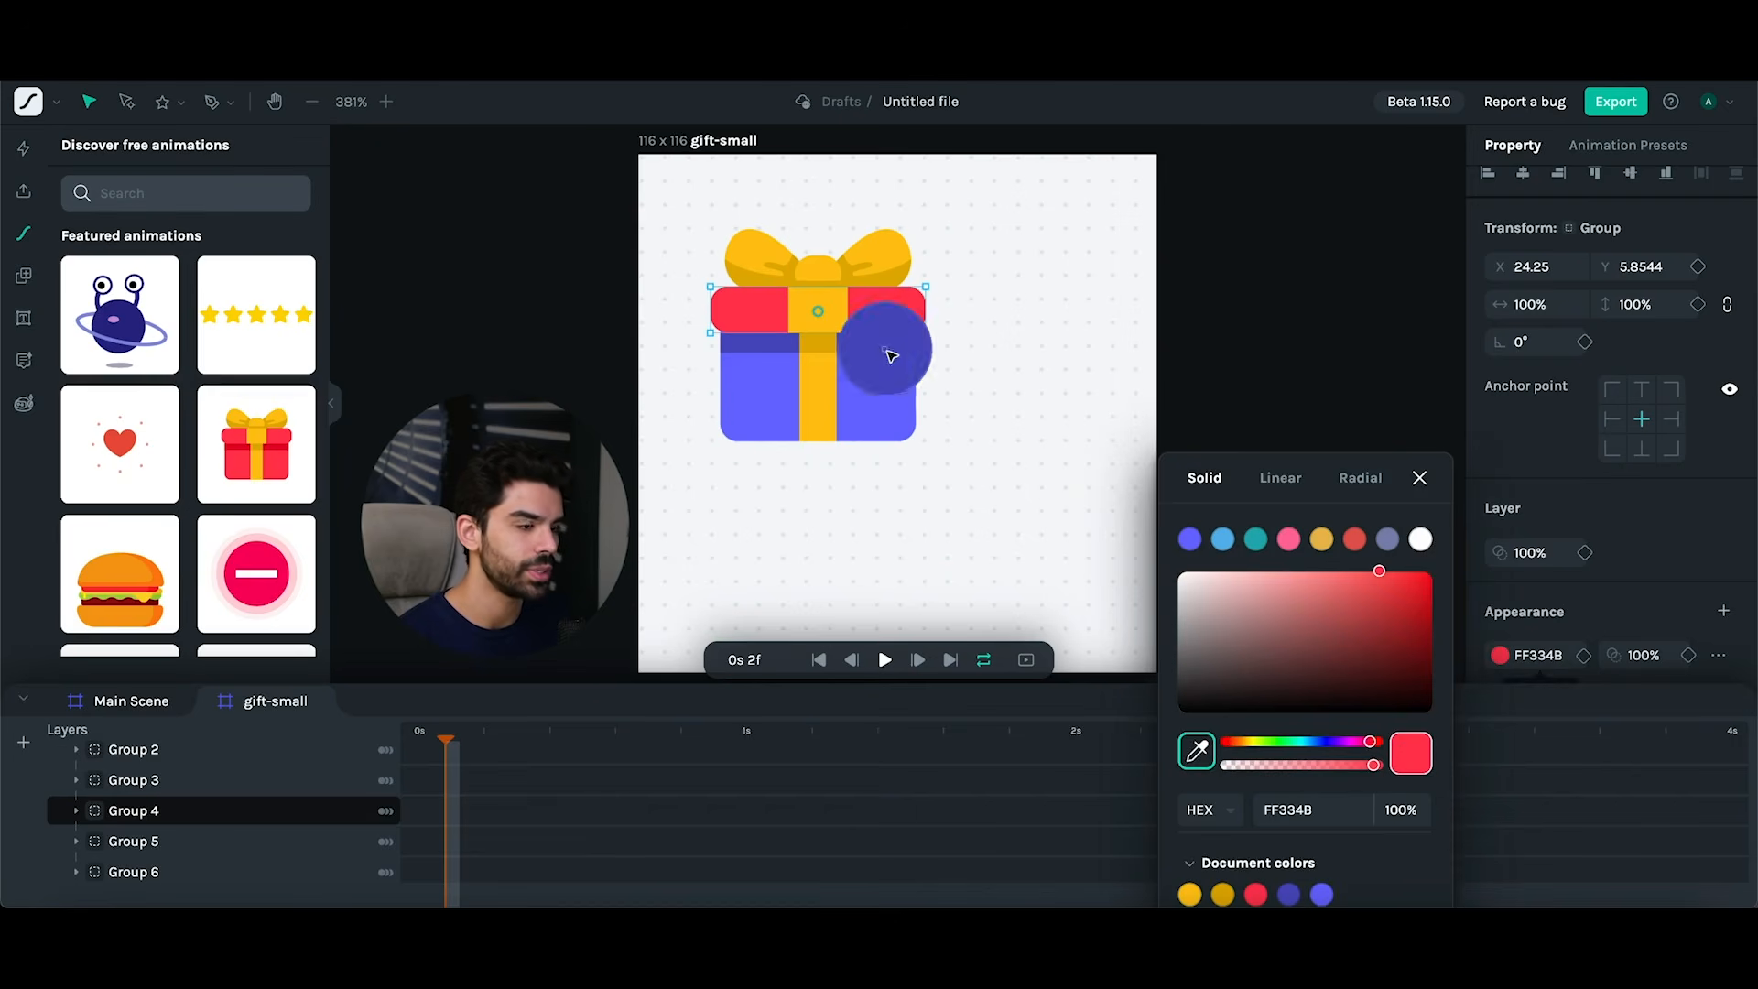
pyautogui.click(879, 375)
pyautogui.click(1410, 477)
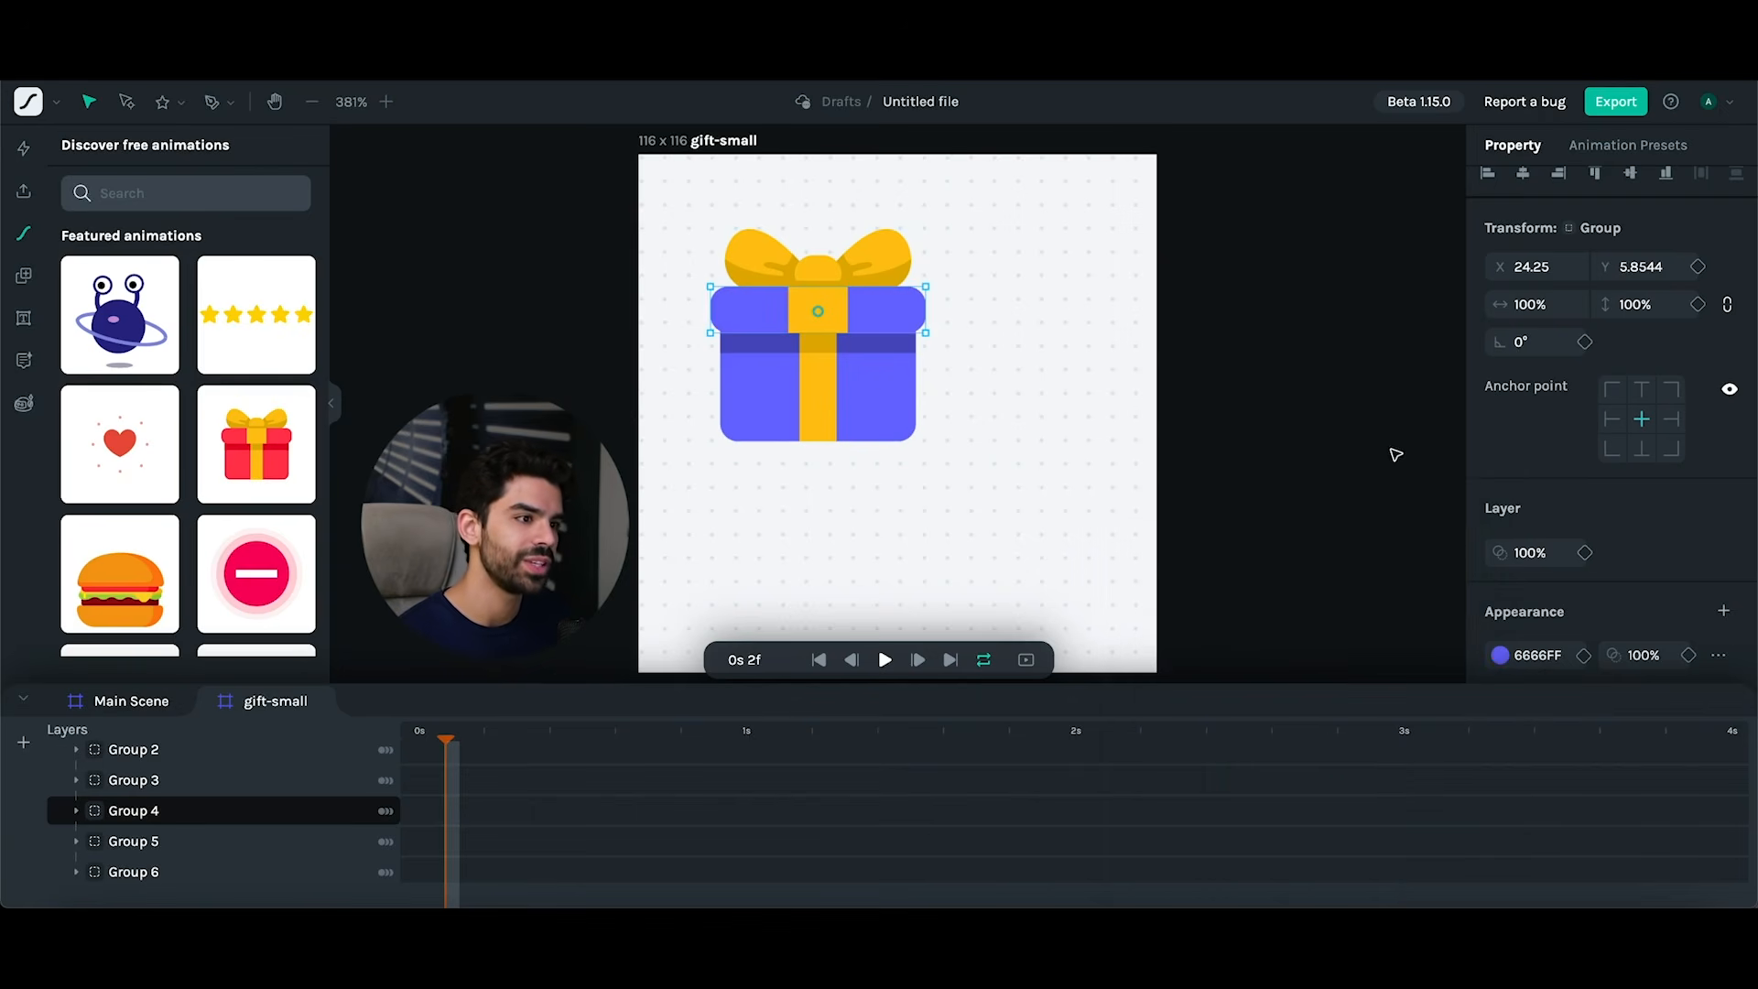
# - Return to the Main Scene and scrub through the timeline to preview the recolored gift's animation
pyautogui.click(1163, 476)
pyautogui.click(131, 701)
pyautogui.moveTo(442, 738); pyautogui.dragTo(937, 753)
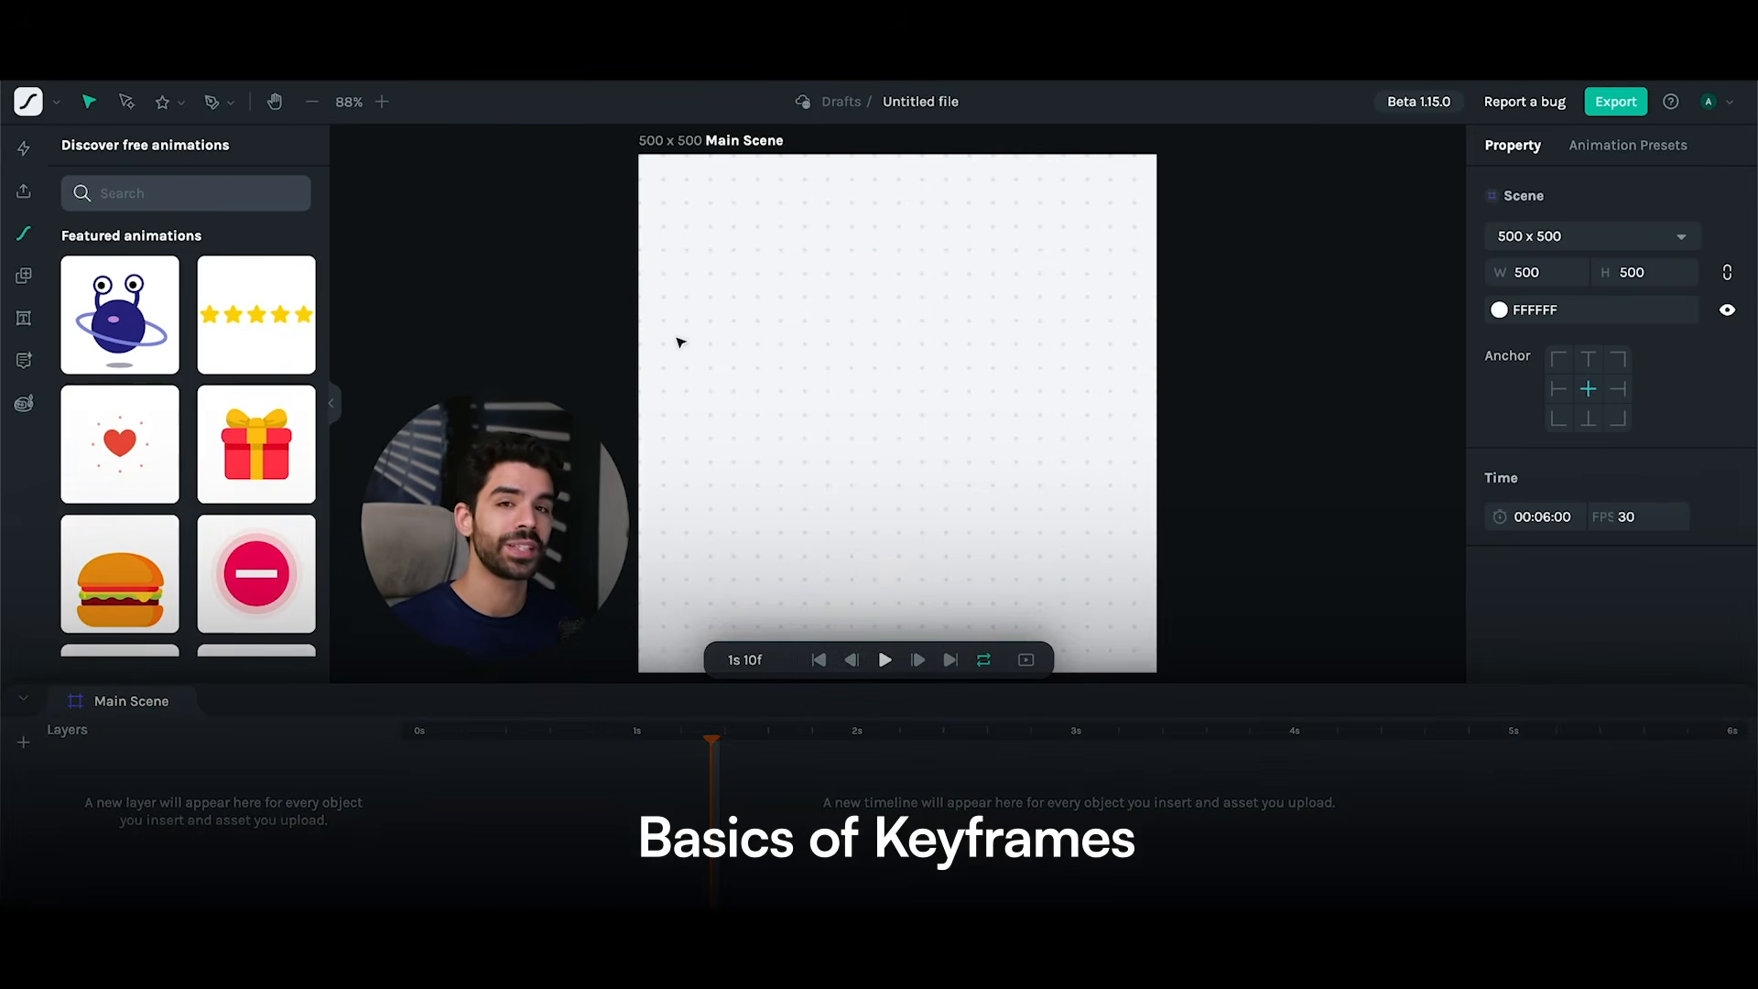
# - Draw a large star in the middle of the empty Main Scene, centred at about X 248, Y 249
pyautogui.click(180, 104)
pyautogui.moveTo(752, 259); pyautogui.dragTo(1038, 536)
pyautogui.moveTo(949, 446); pyautogui.dragTo(947, 445)
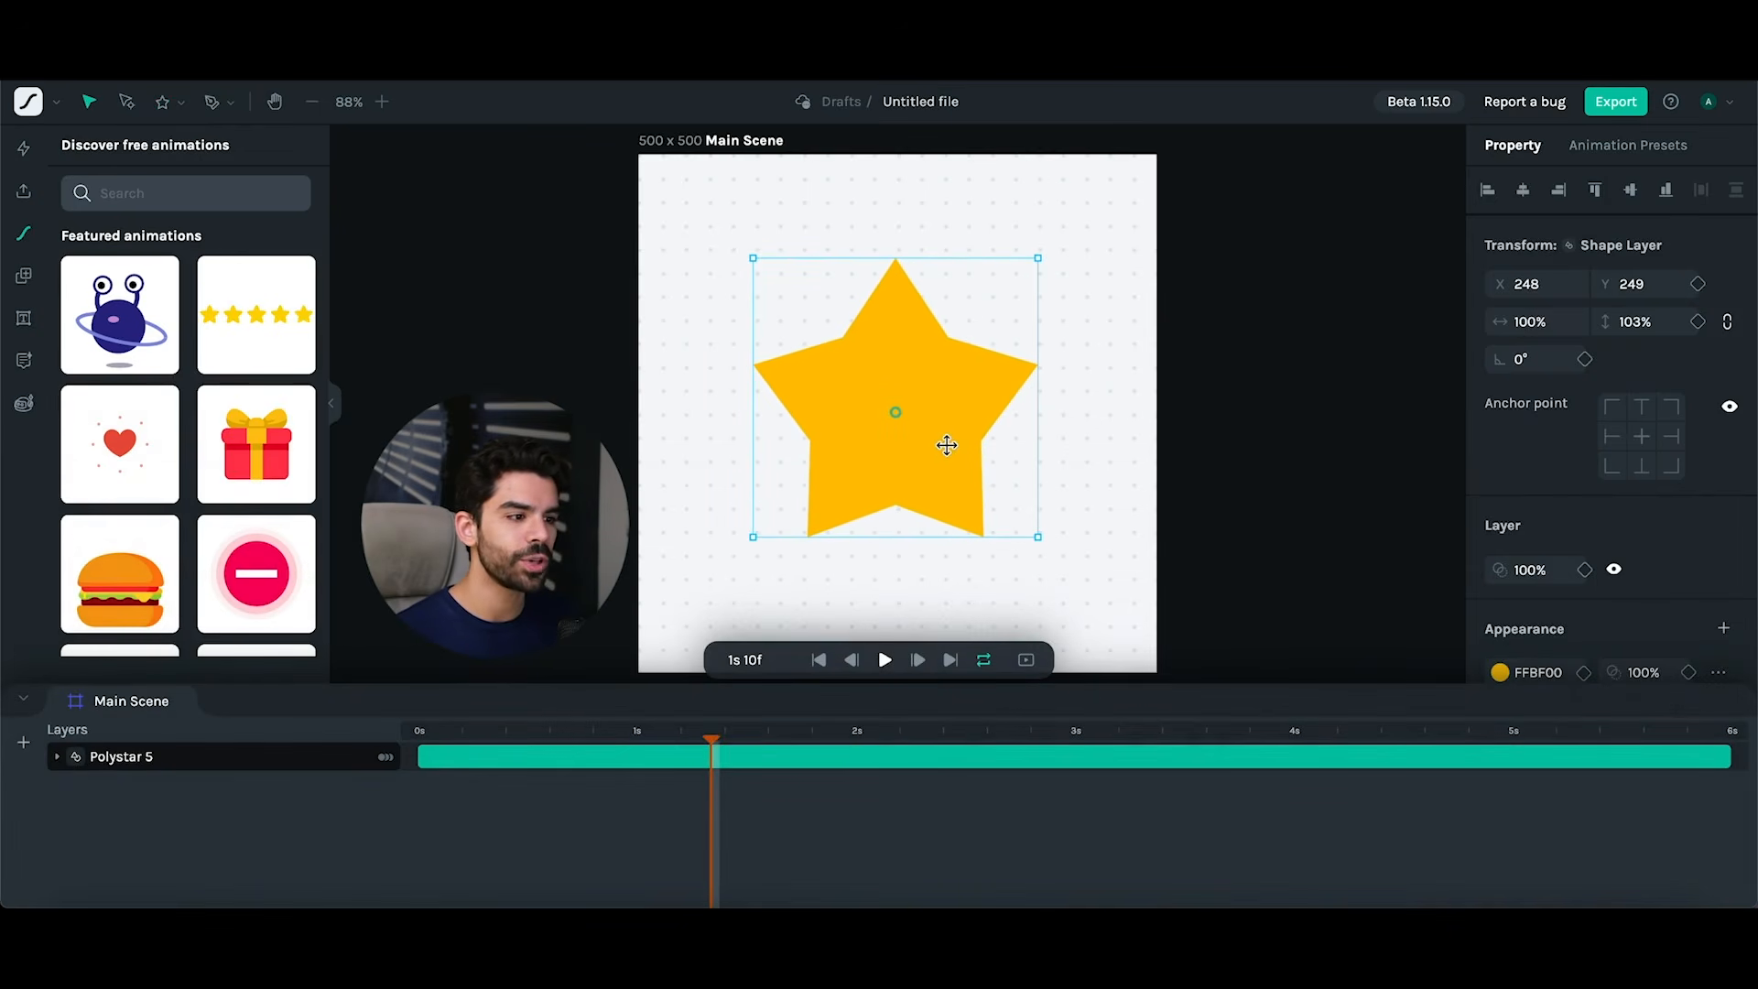
# - Move the playhead to 0s 1f and add a position keyframe to the star
pyautogui.moveTo(583, 719); pyautogui.dragTo(426, 723)
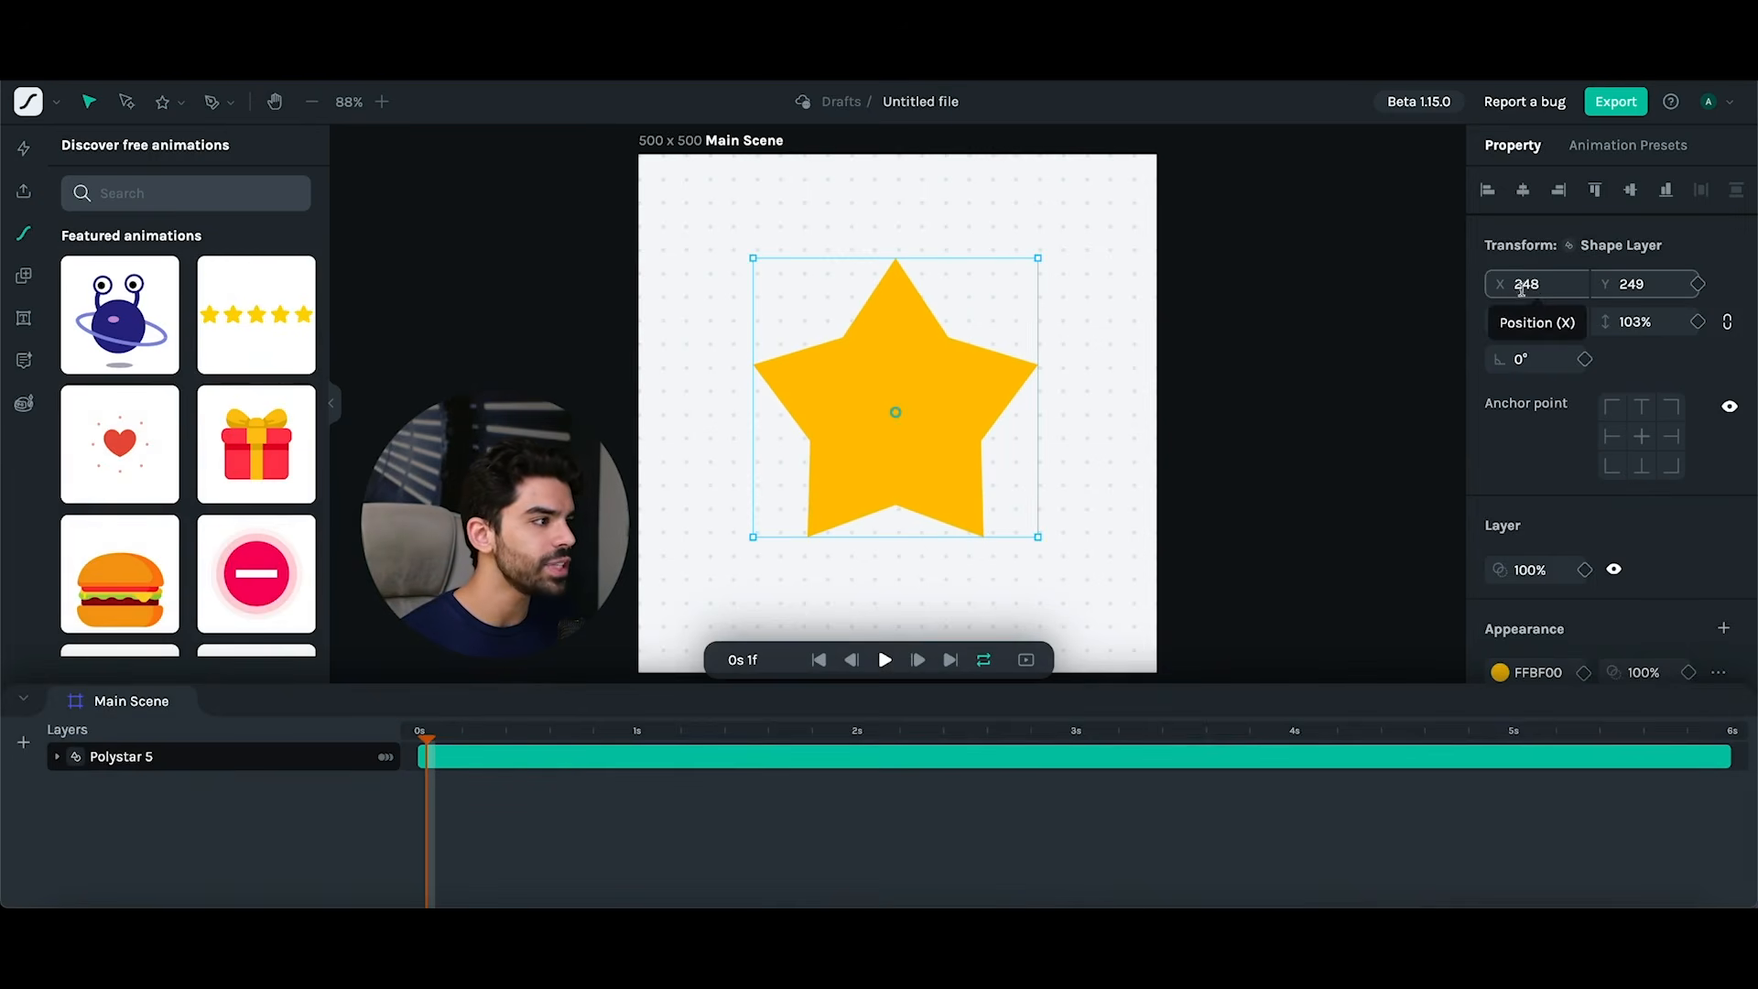
pyautogui.click(1698, 285)
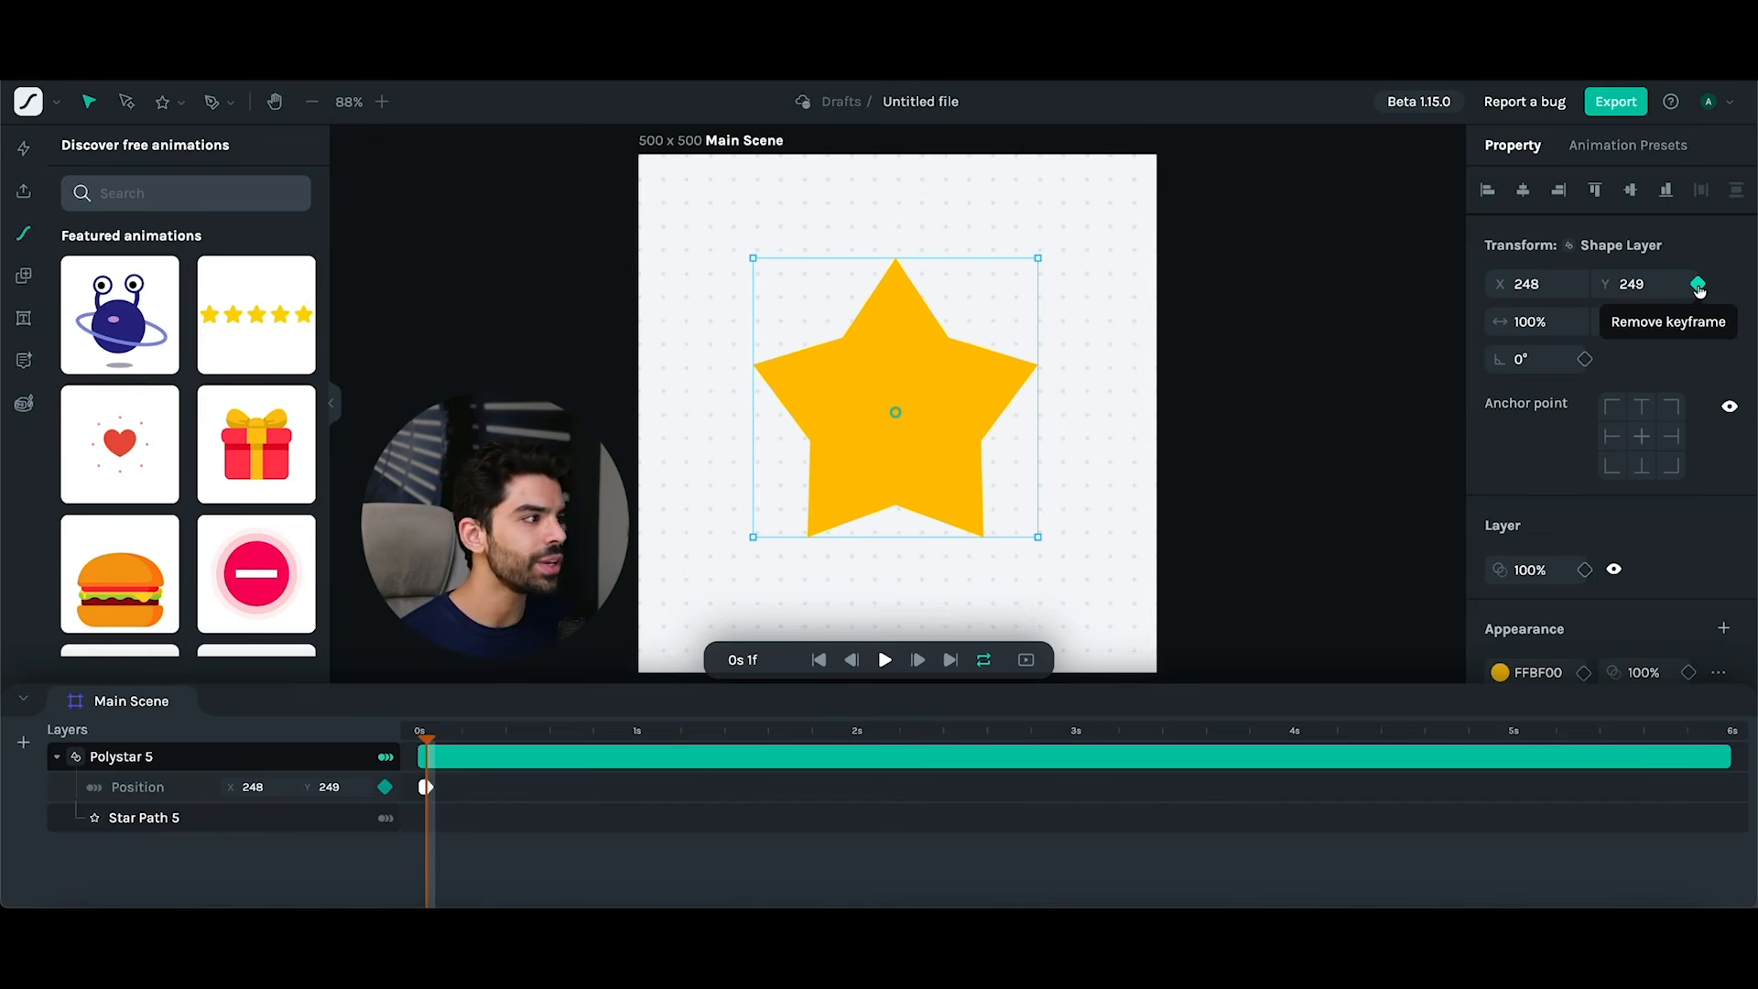
# - Move the playhead to 0s 0f and add a scale keyframe to the star
pyautogui.moveTo(428, 737)
pyautogui.mouseDown()
pyautogui.moveTo(596, 737)
pyautogui.moveTo(414, 737)
pyautogui.mouseUp()
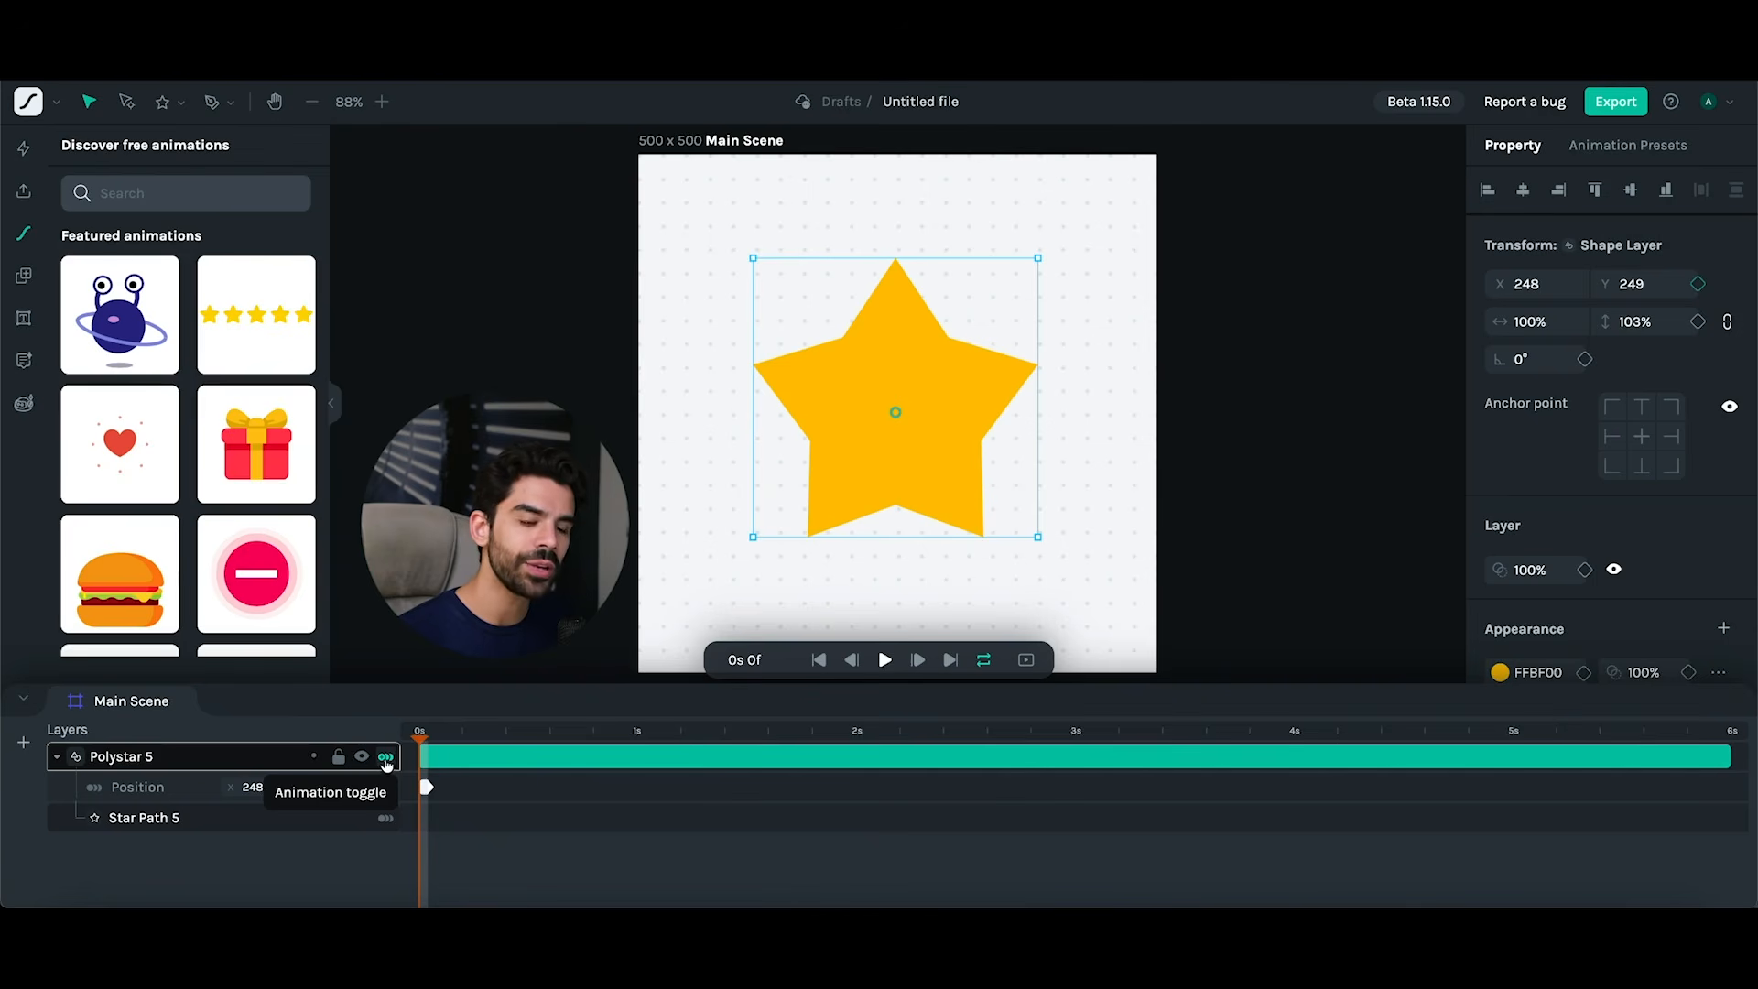
pyautogui.click(386, 761)
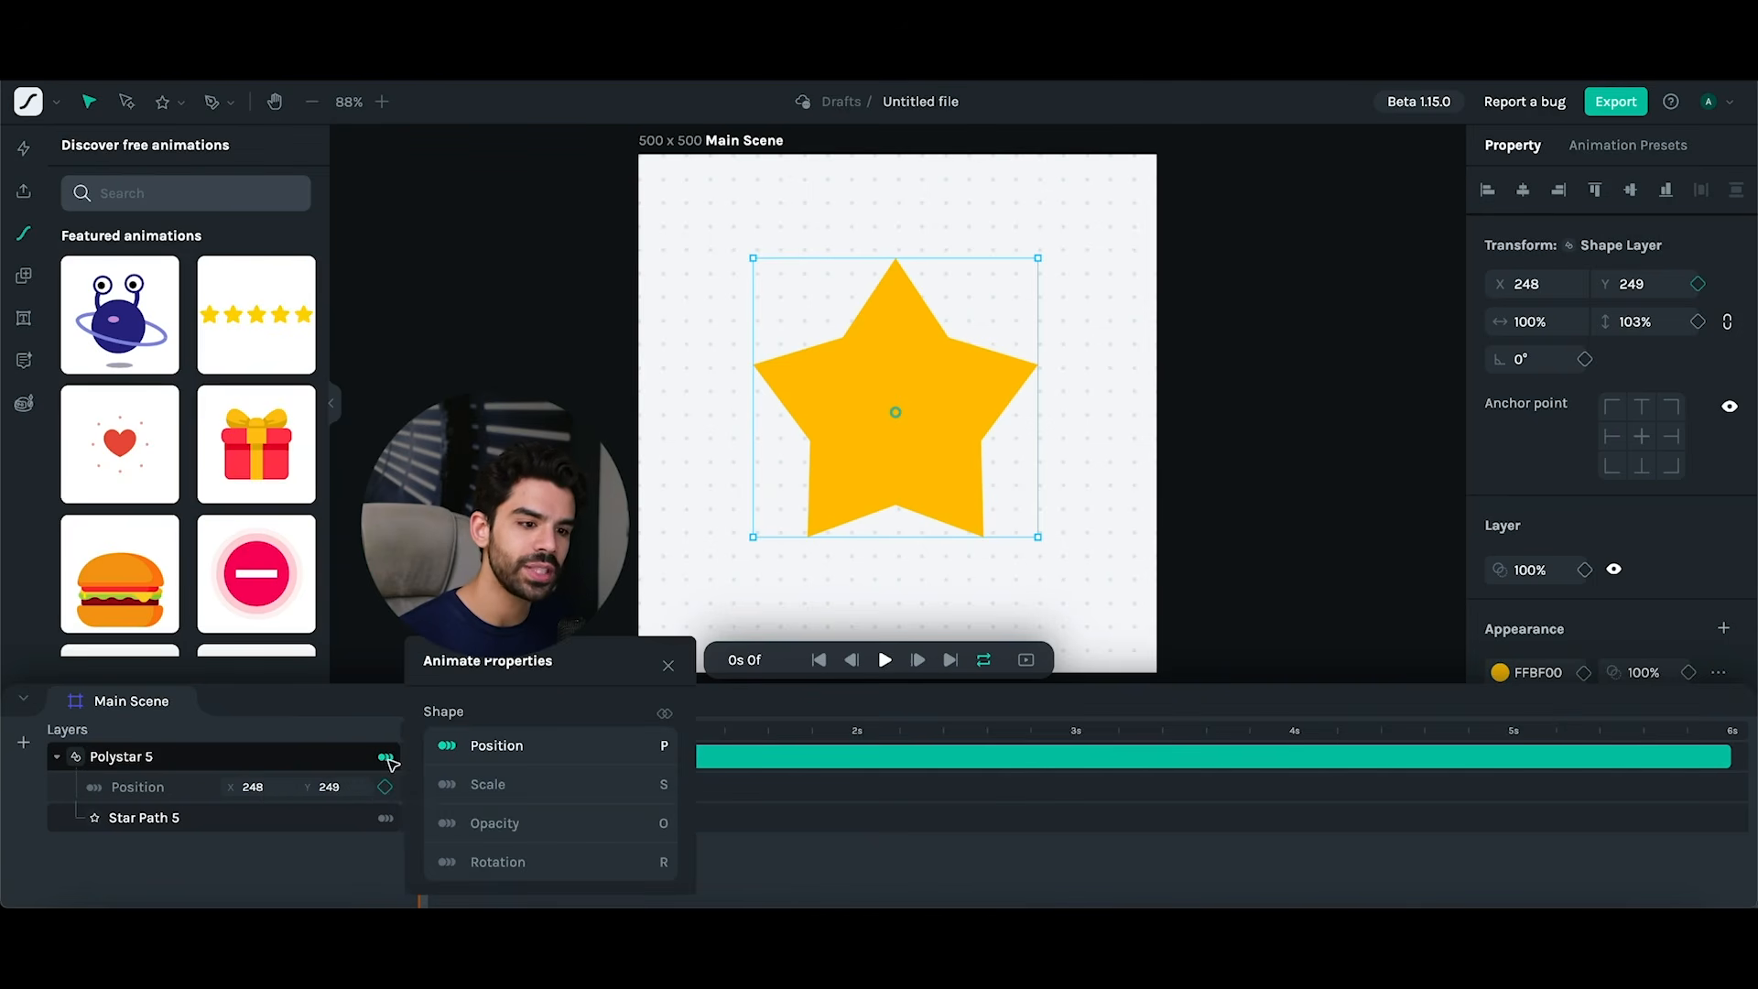
pyautogui.click(492, 787)
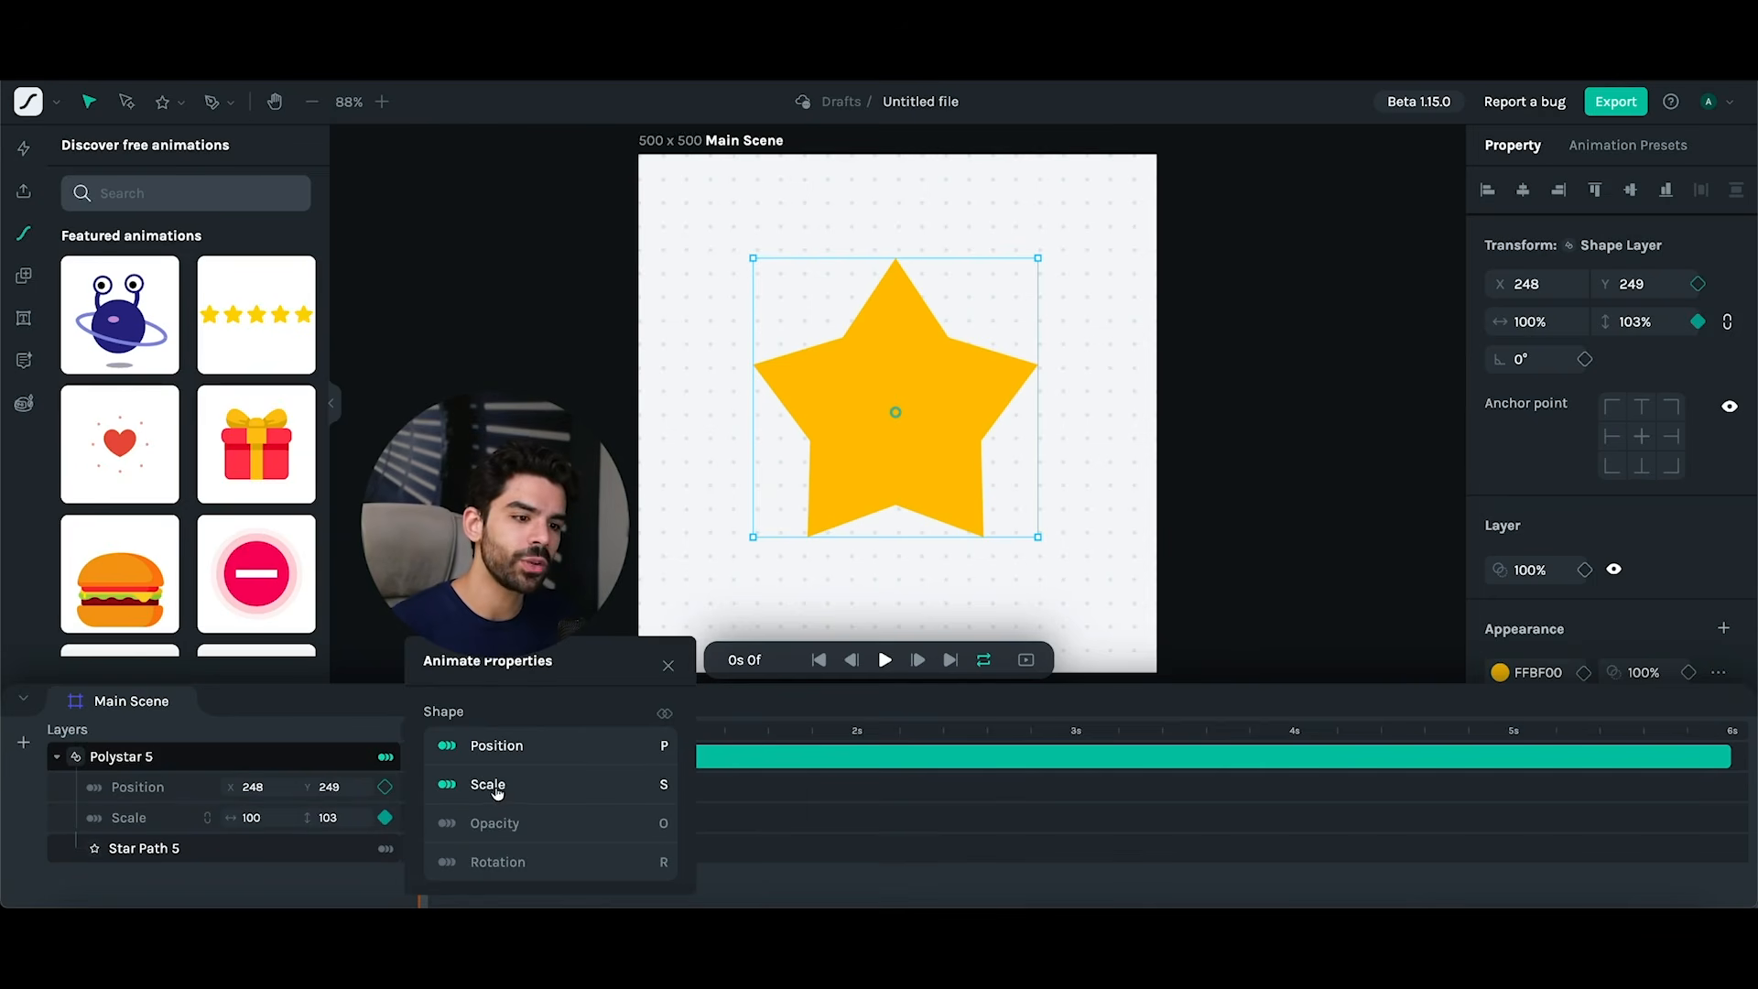
pyautogui.click(669, 666)
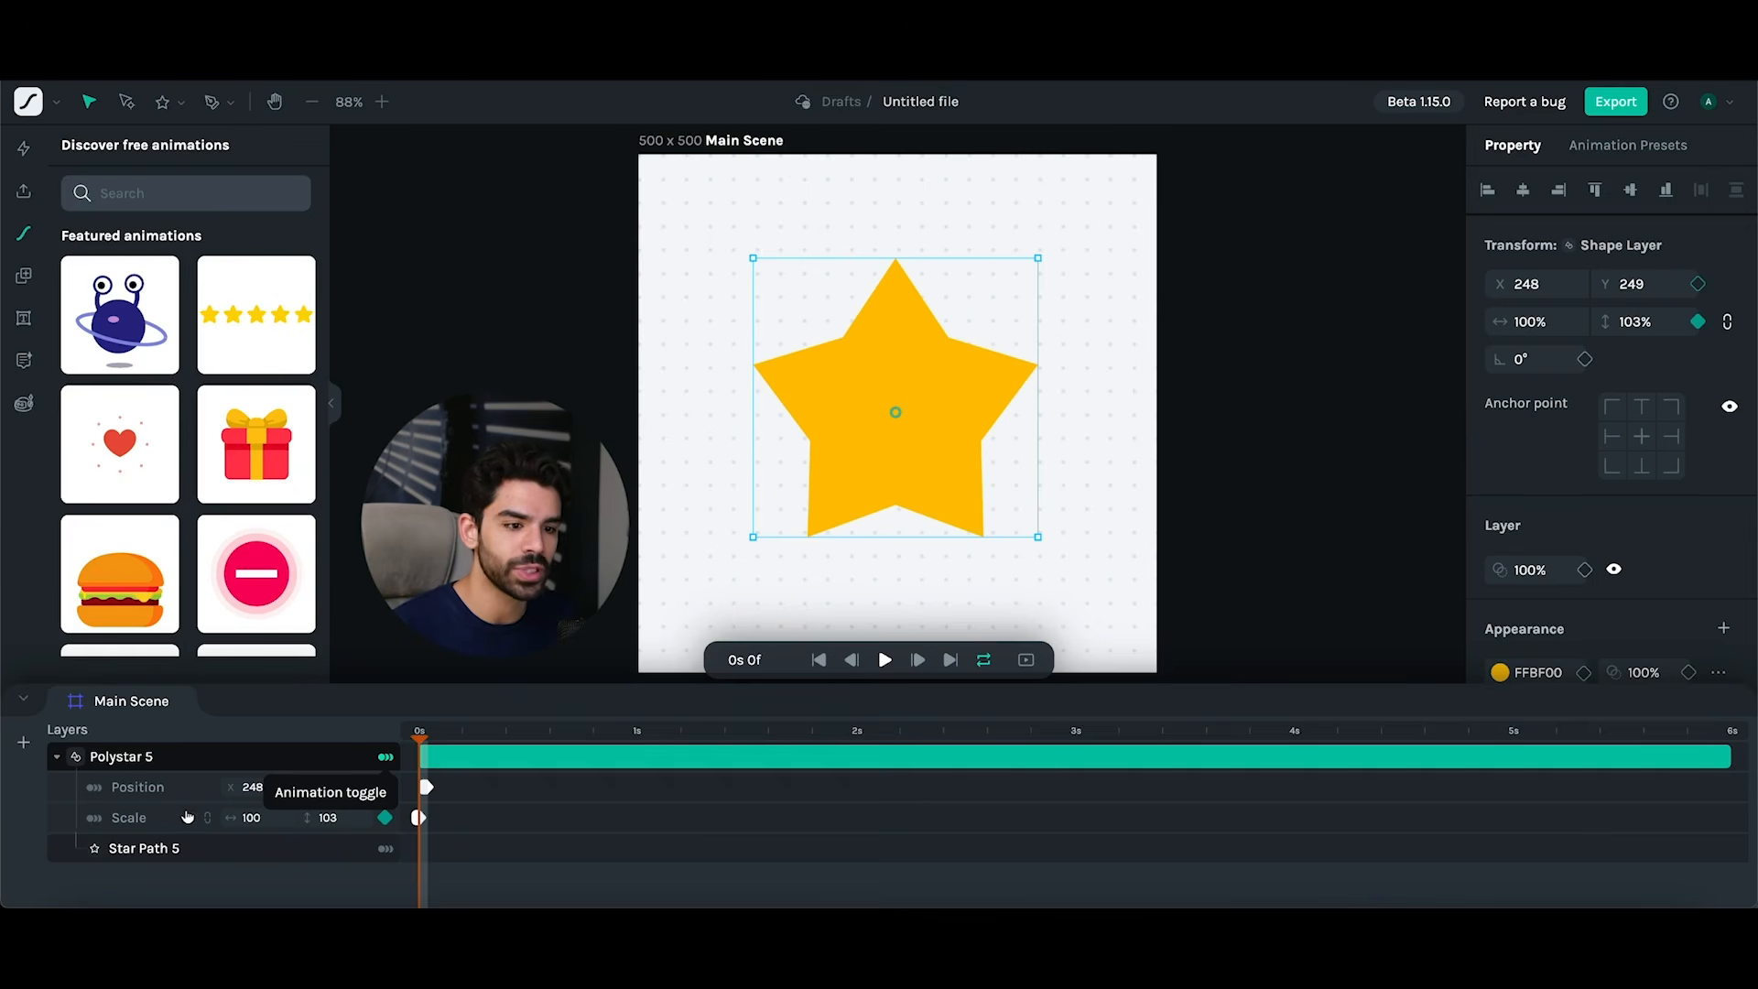
# - Remove the star's scale keyframe at 0s 0f and enable its Scale animation again
pyautogui.click(386, 818)
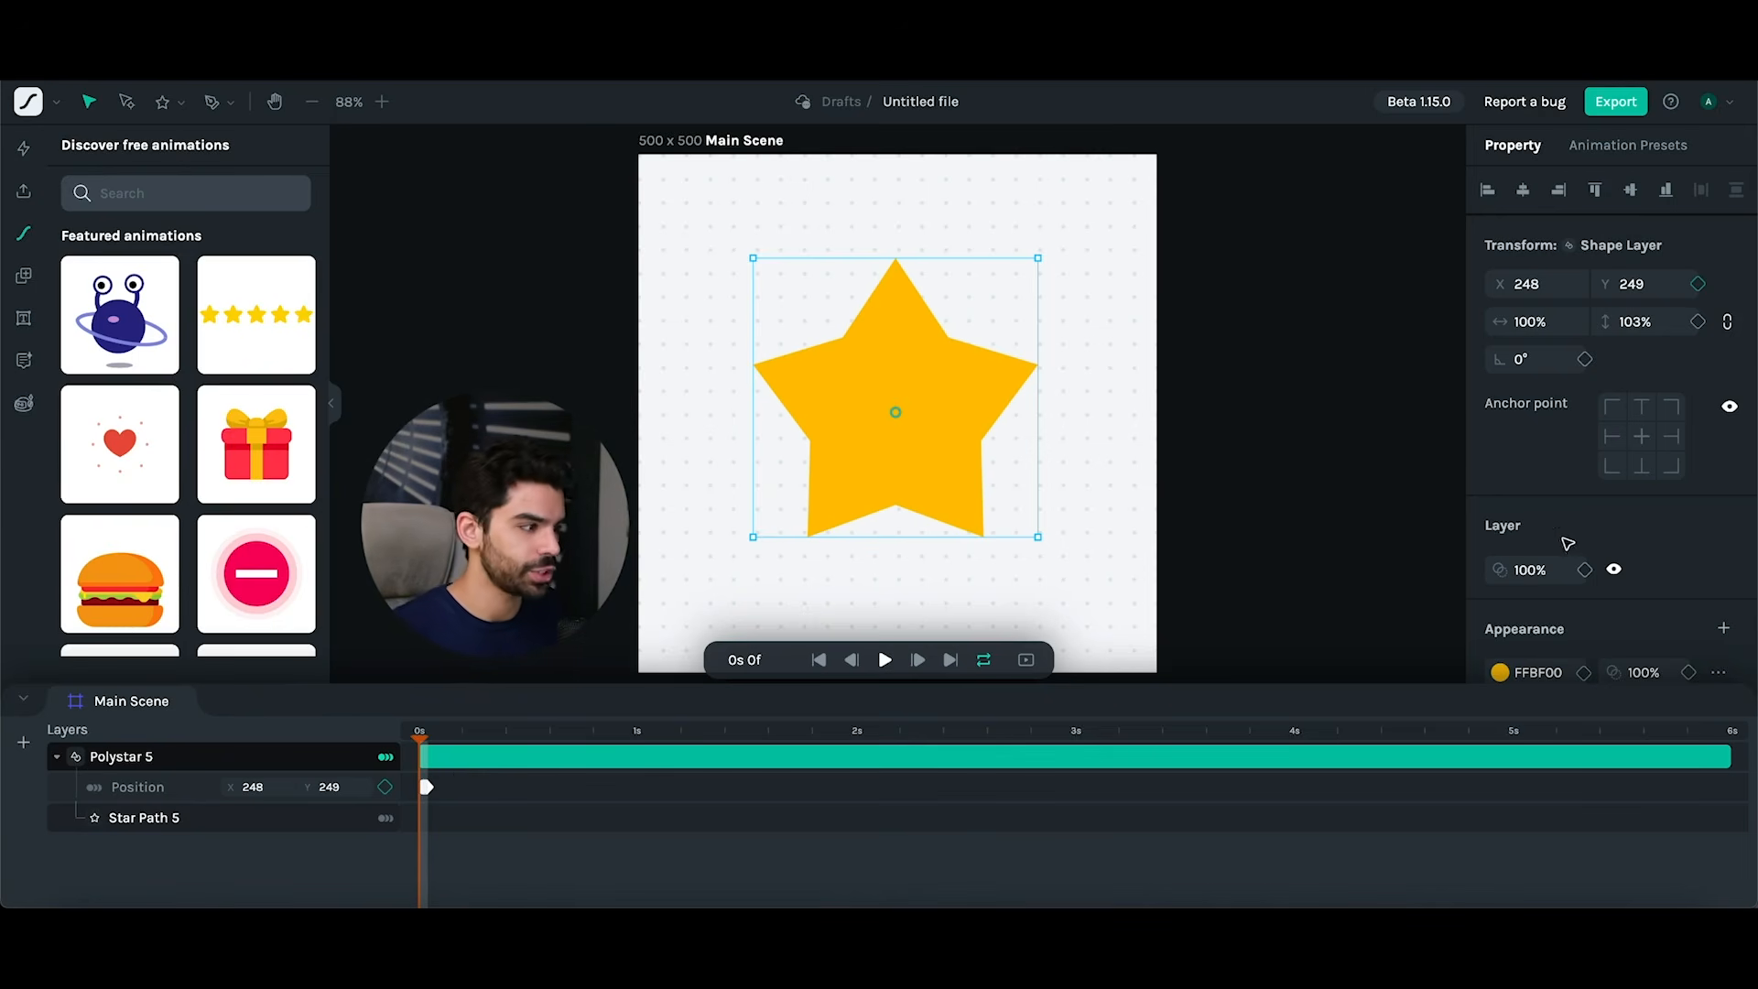
pyautogui.scroll(-1, 1582, 545)
pyautogui.scroll(1, 1568, 536)
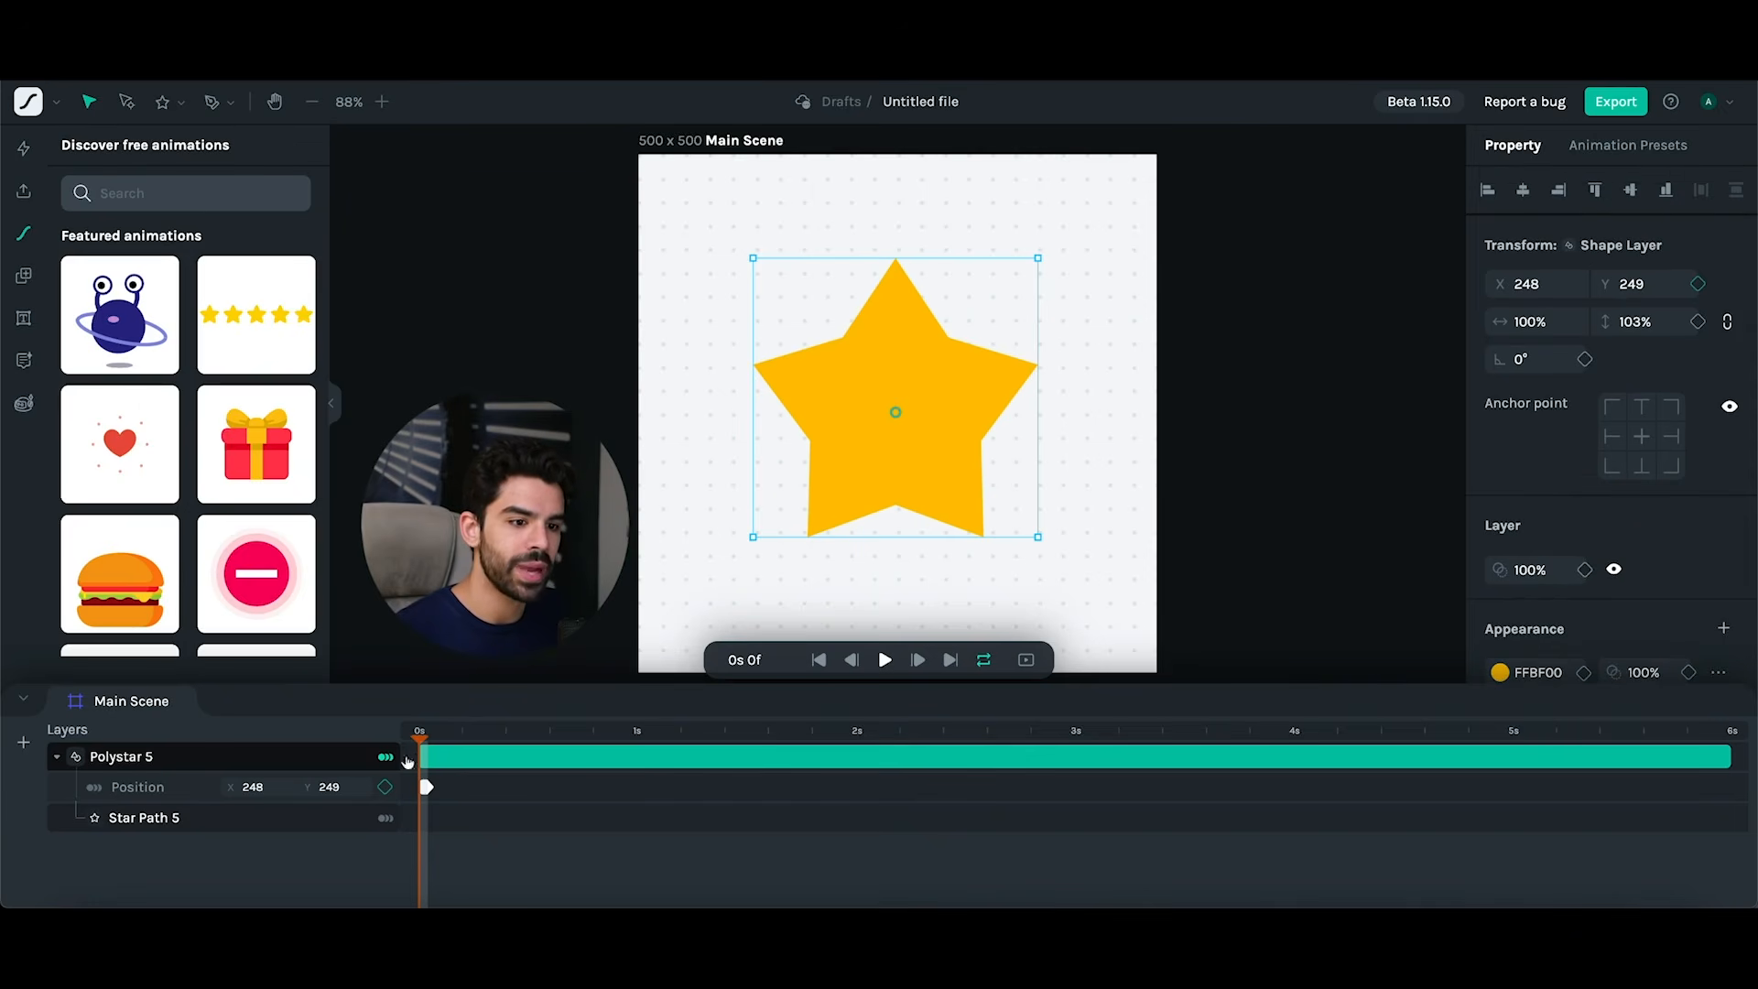
pyautogui.click(385, 756)
pyautogui.click(499, 783)
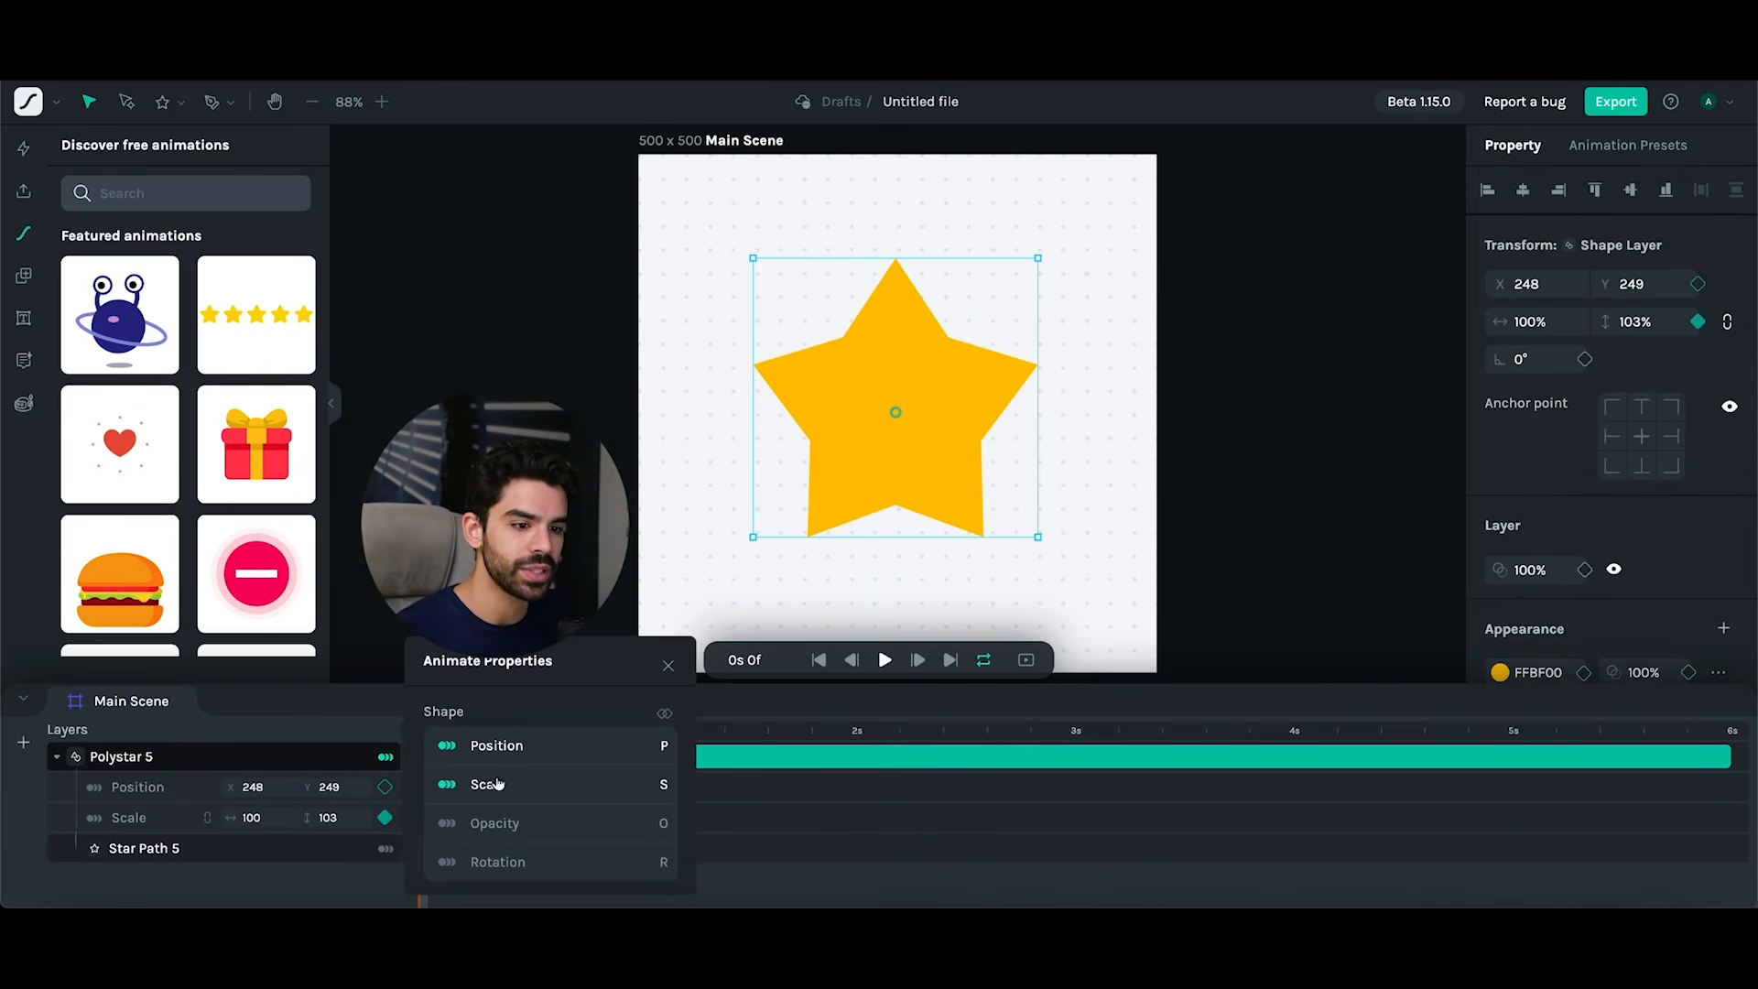
# - At 1s 0f, move the star up to about X 245, Y 218 and scale it down proportionally to 54%
pyautogui.click(624, 738)
pyautogui.click(856, 494)
pyautogui.moveTo(887, 487); pyautogui.dragTo(883, 408)
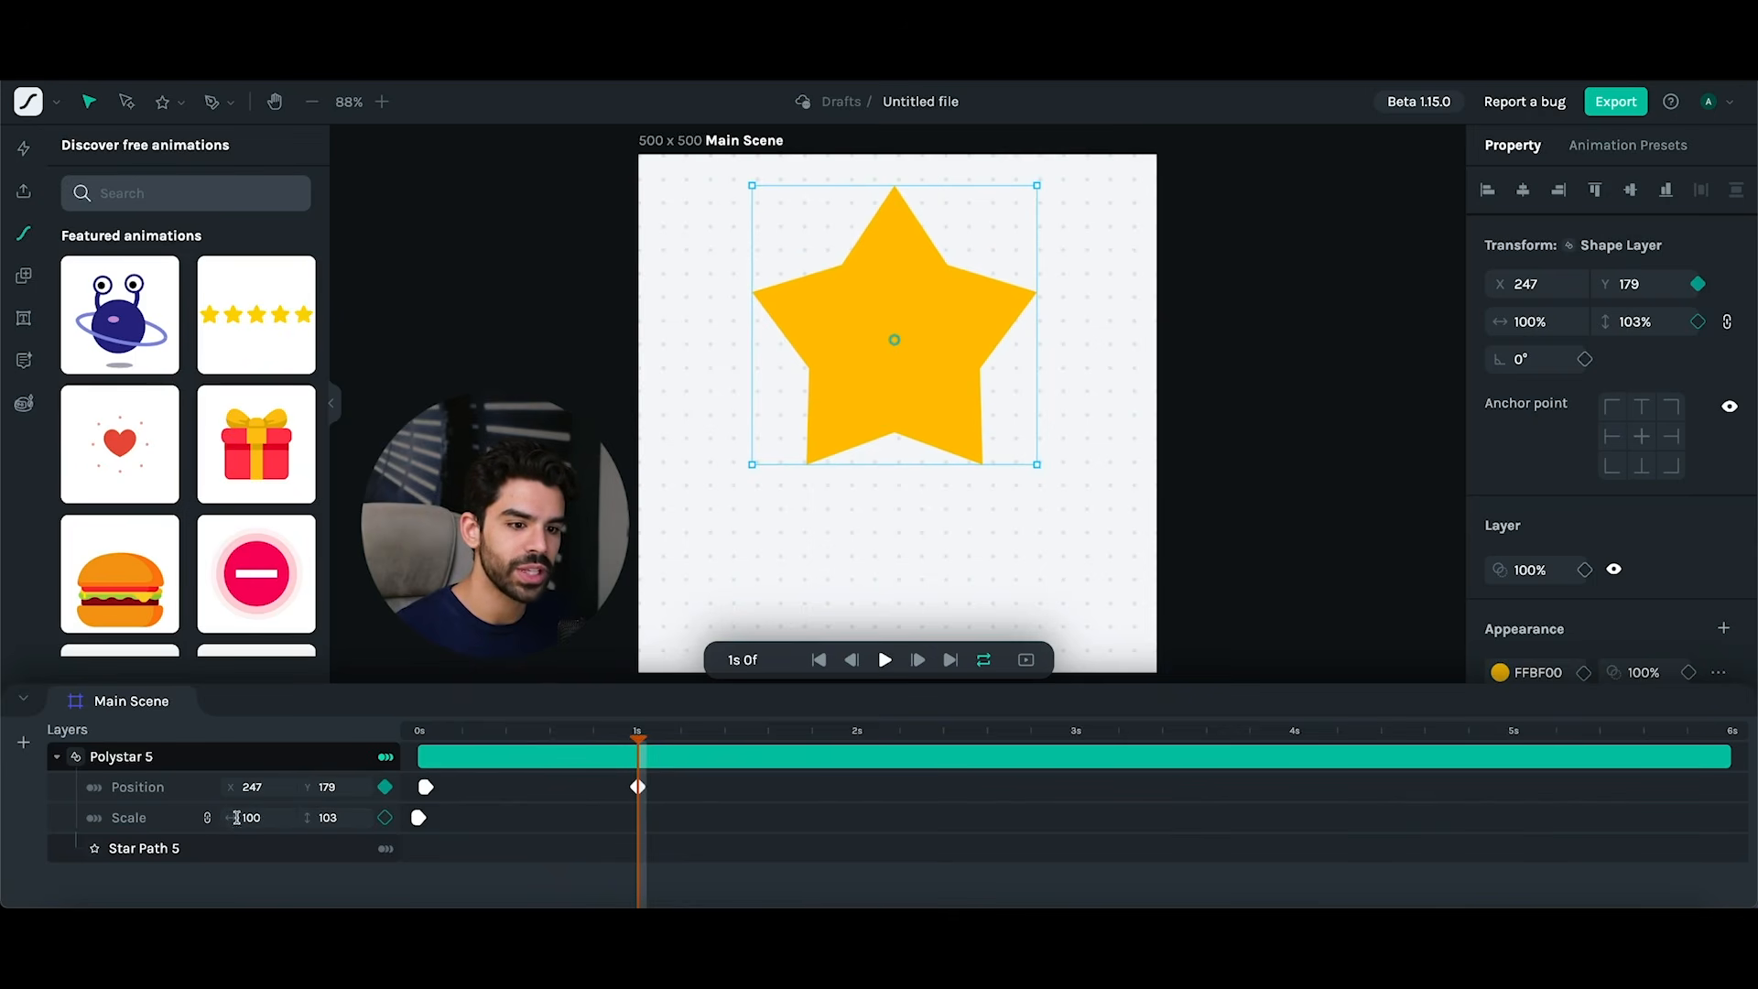
pyautogui.moveTo(234, 821); pyautogui.dragTo(198, 821)
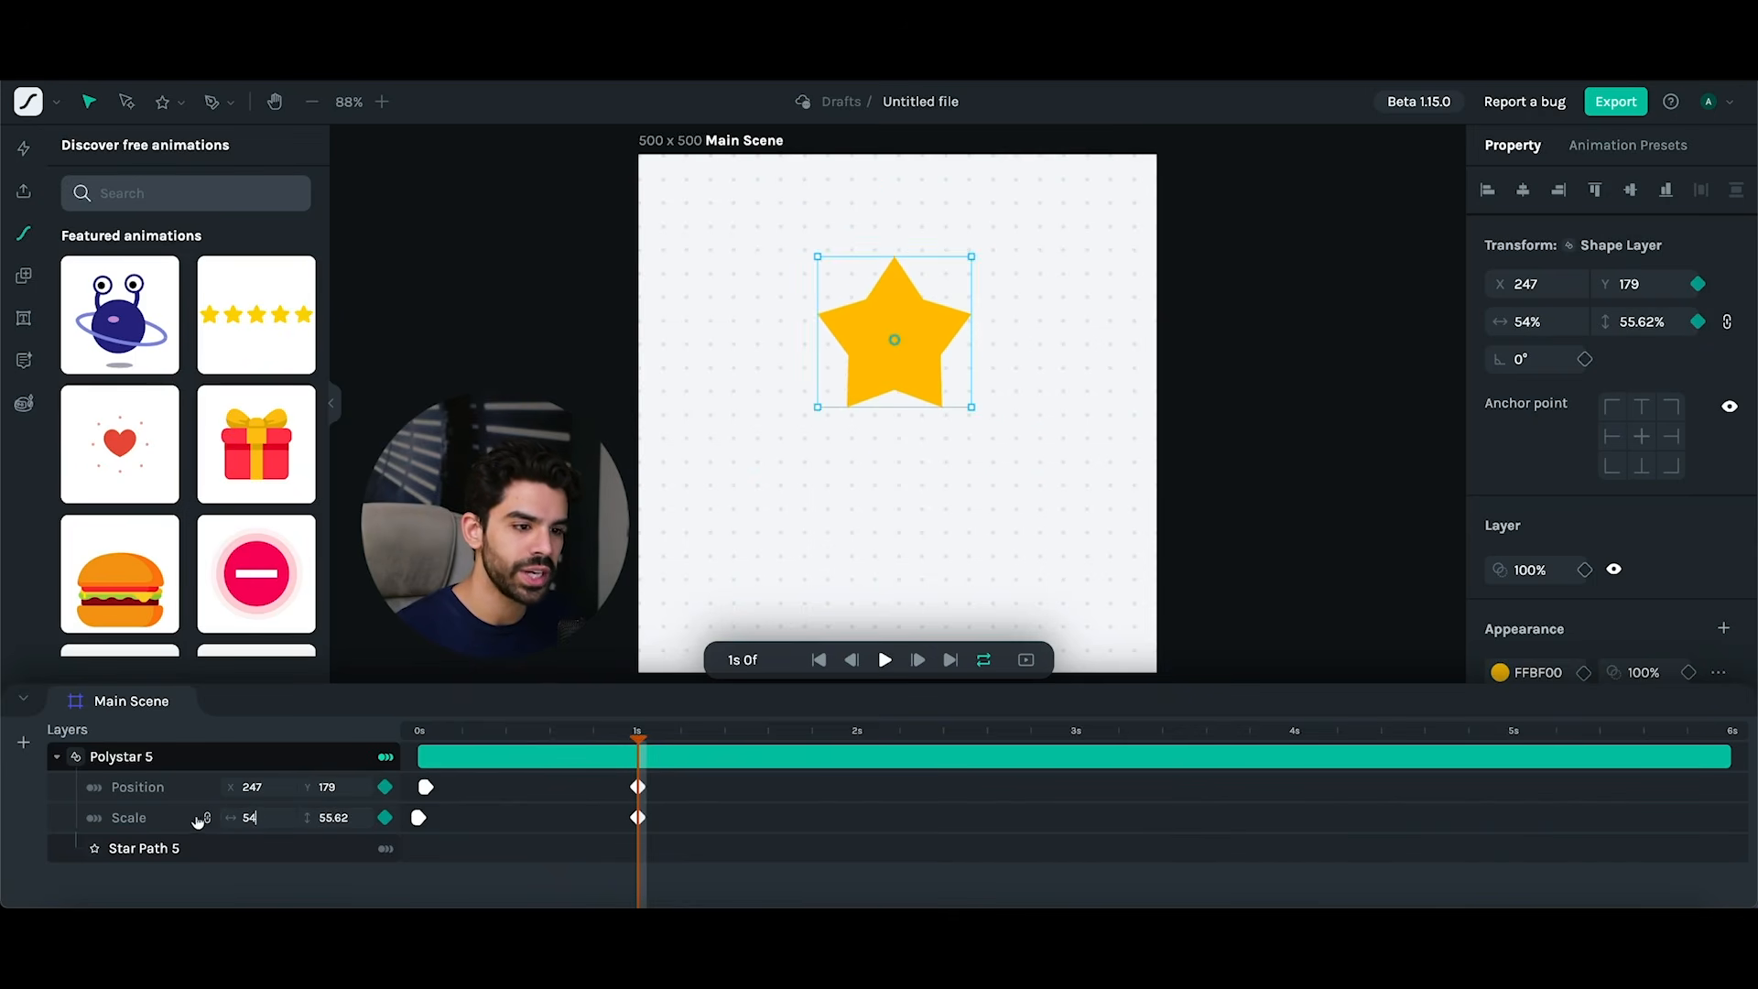
pyautogui.moveTo(911, 365); pyautogui.dragTo(907, 409)
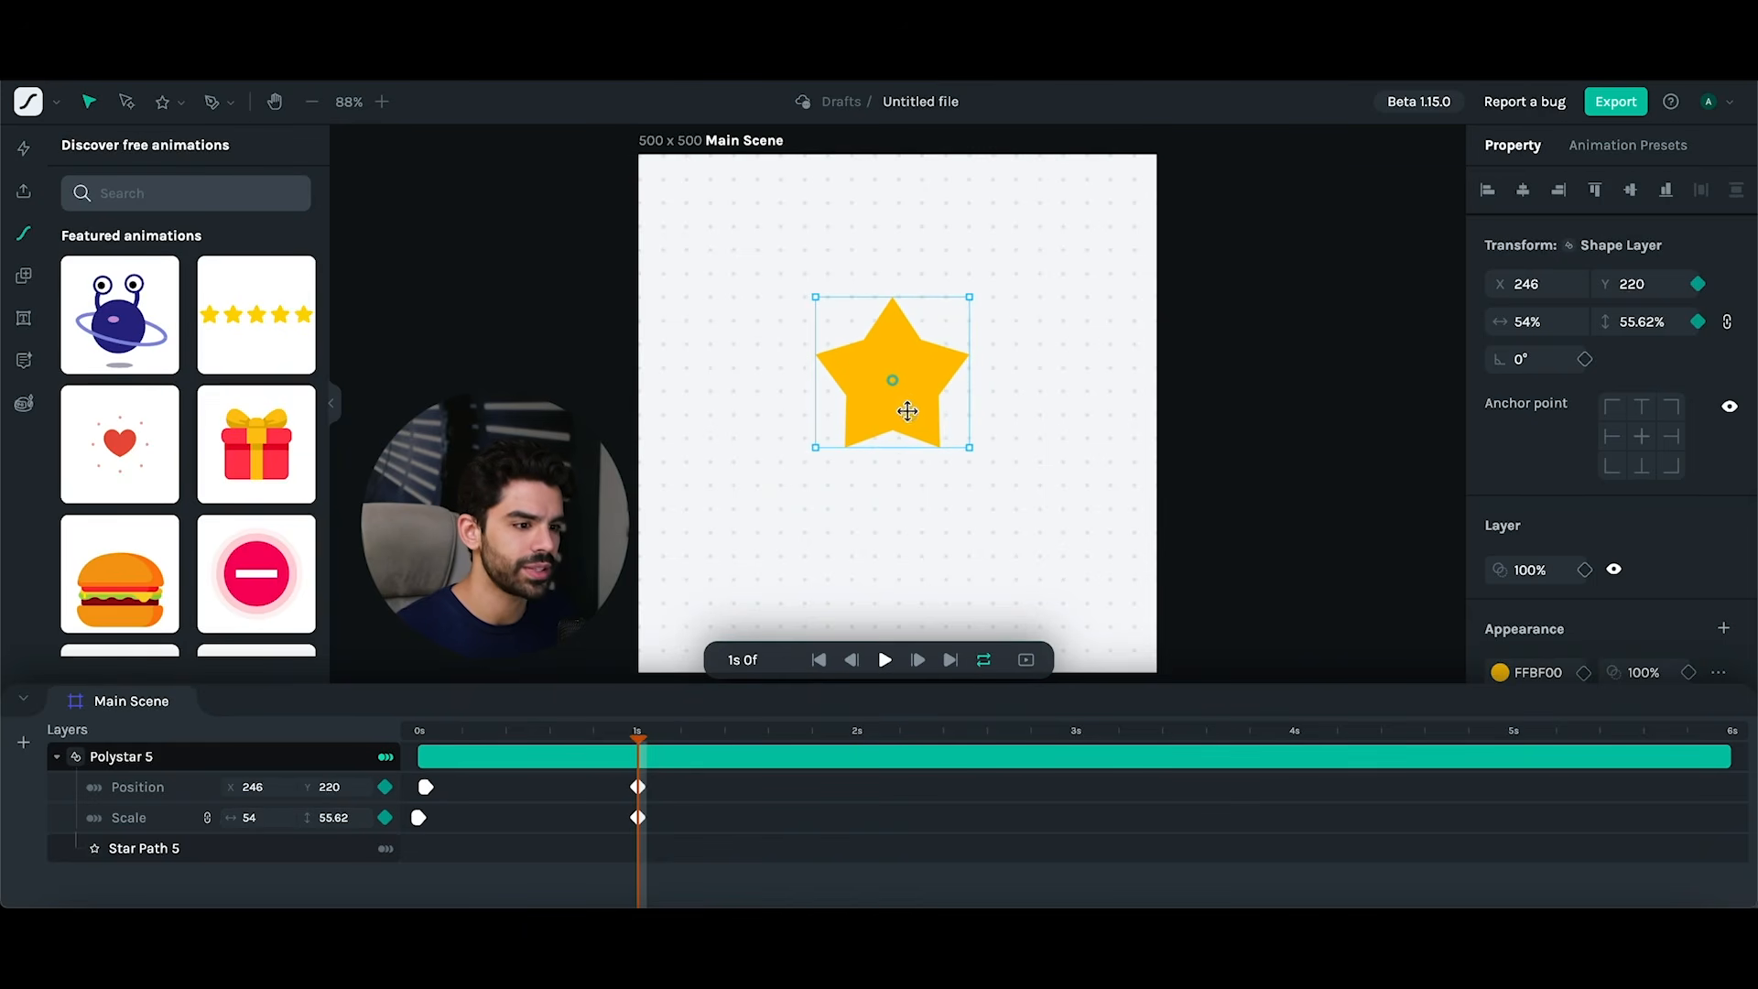
# - At 0s 0f, move the star down to about X 248, Y 331 and scrub the timeline to preview the motion
pyautogui.moveTo(617, 740); pyautogui.dragTo(383, 733)
pyautogui.click(813, 498)
pyautogui.moveTo(896, 456); pyautogui.dragTo(897, 540)
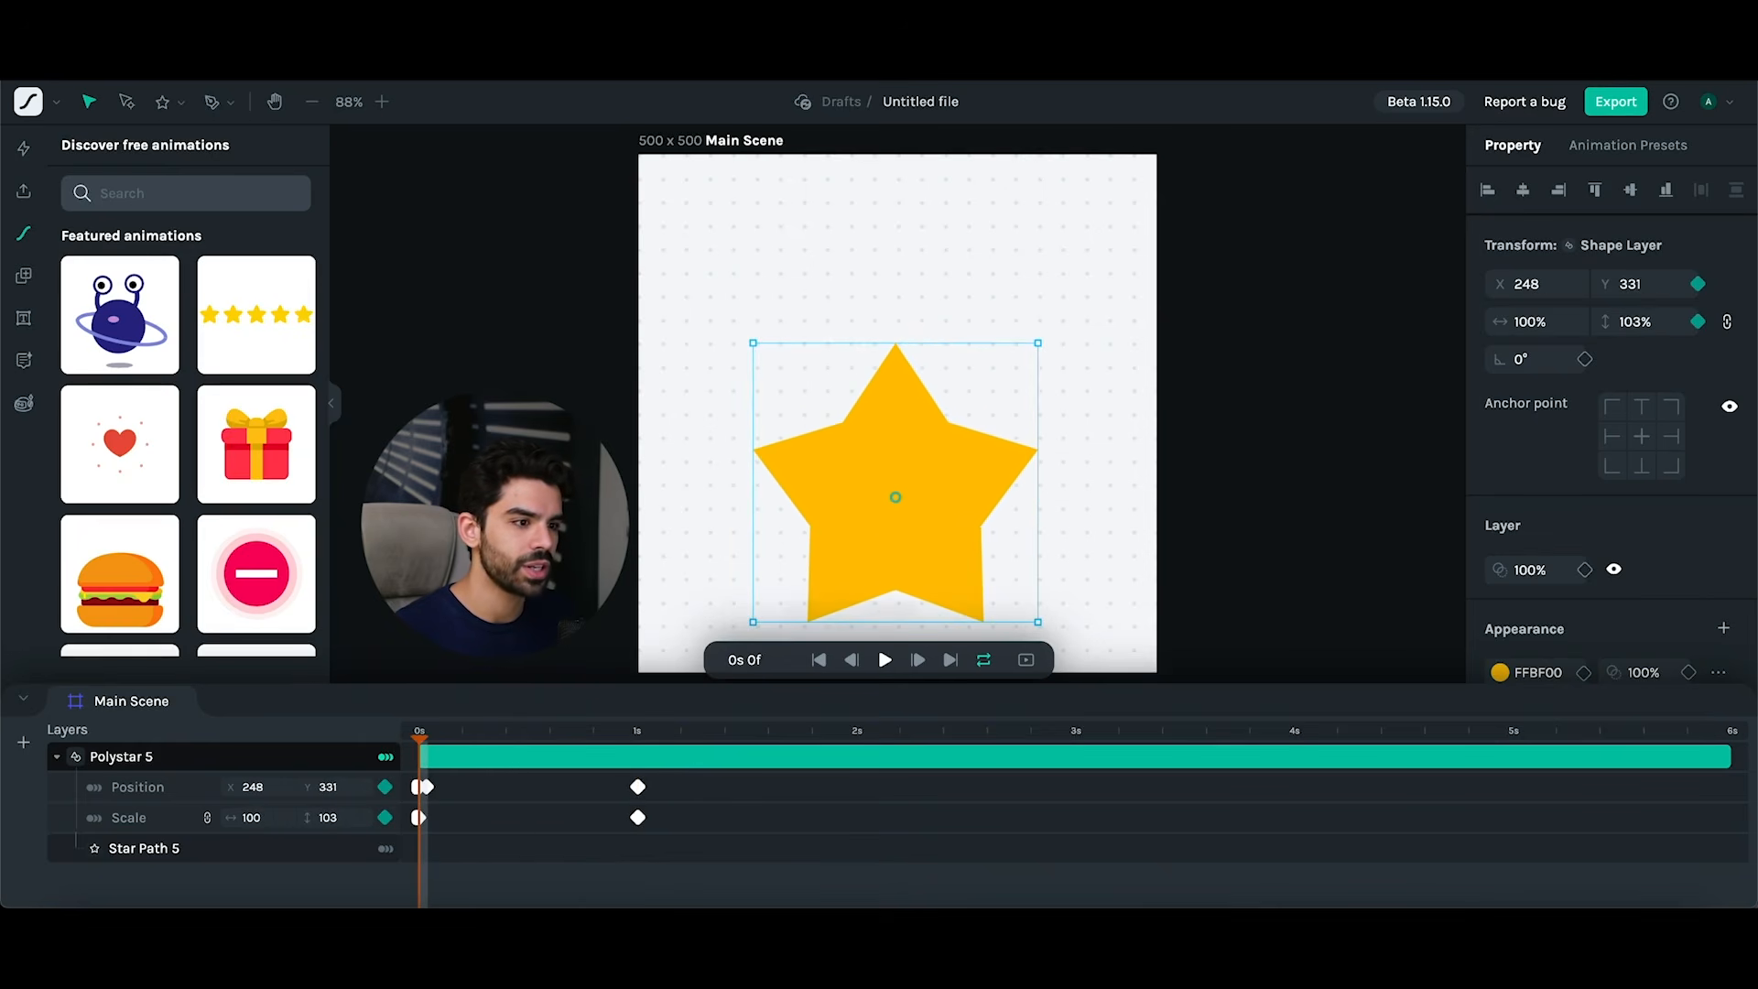
pyautogui.moveTo(428, 743); pyautogui.dragTo(394, 767)
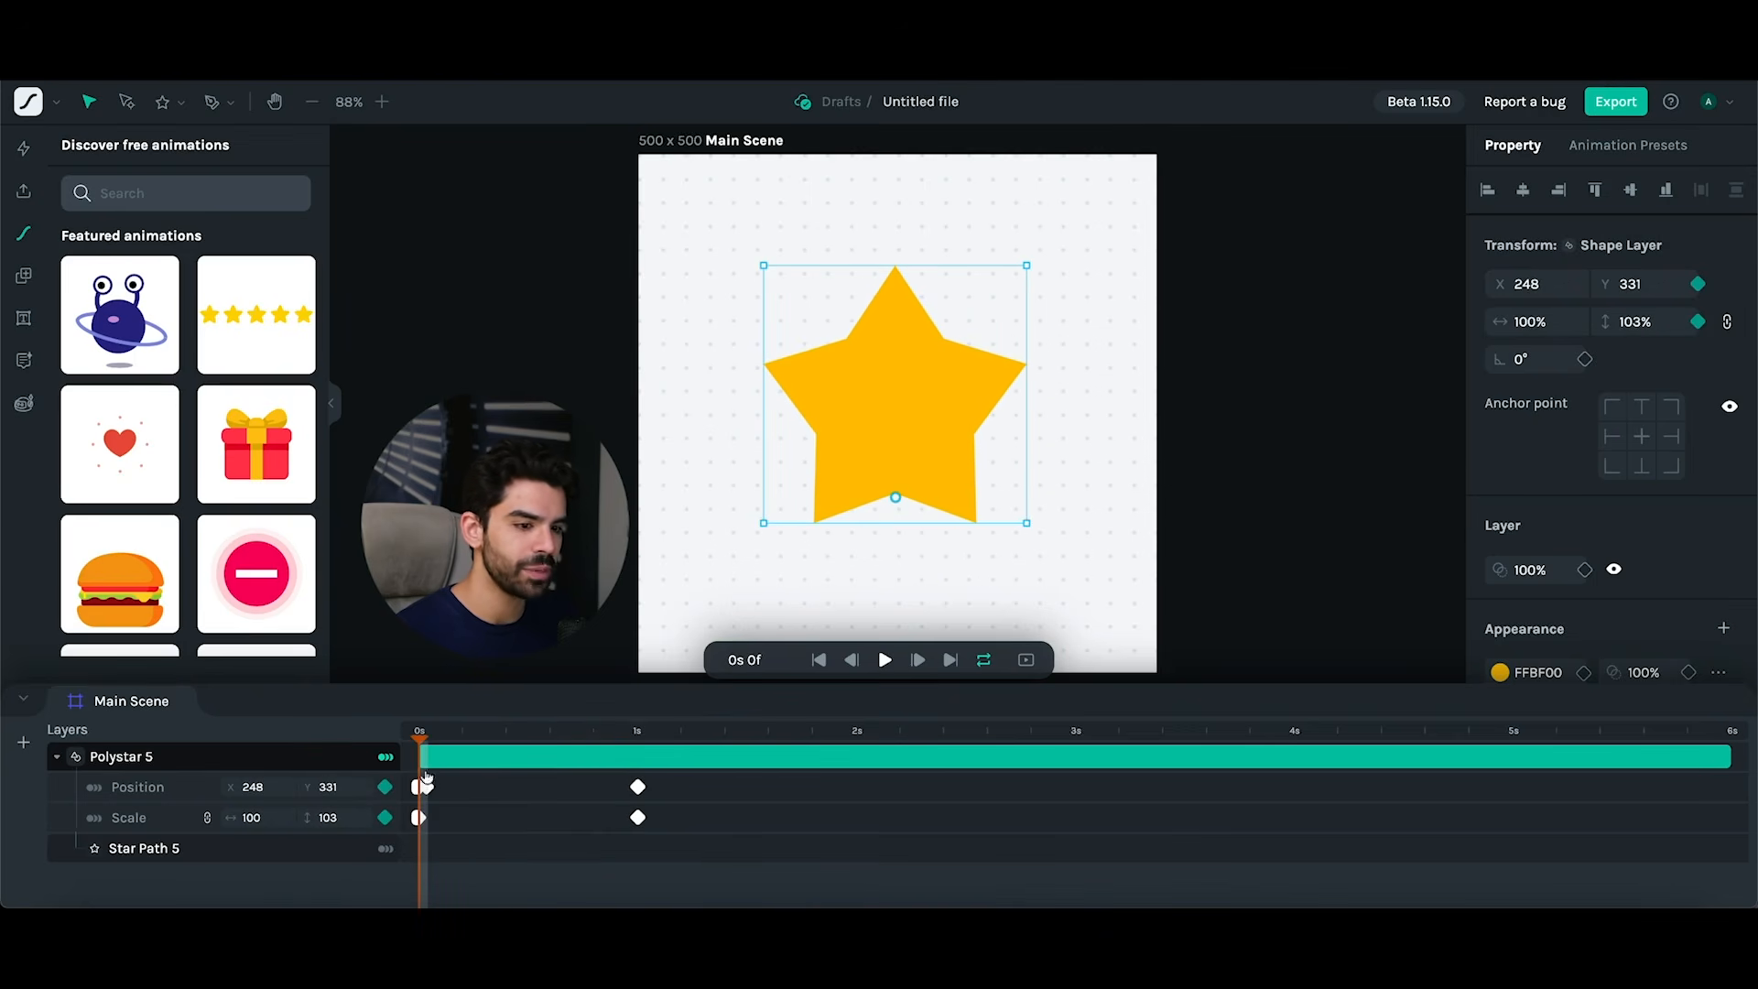
# - Delete the extra position keyframe at 0s 1f and scrub through the star's animation
pyautogui.moveTo(428, 793); pyautogui.dragTo(487, 795)
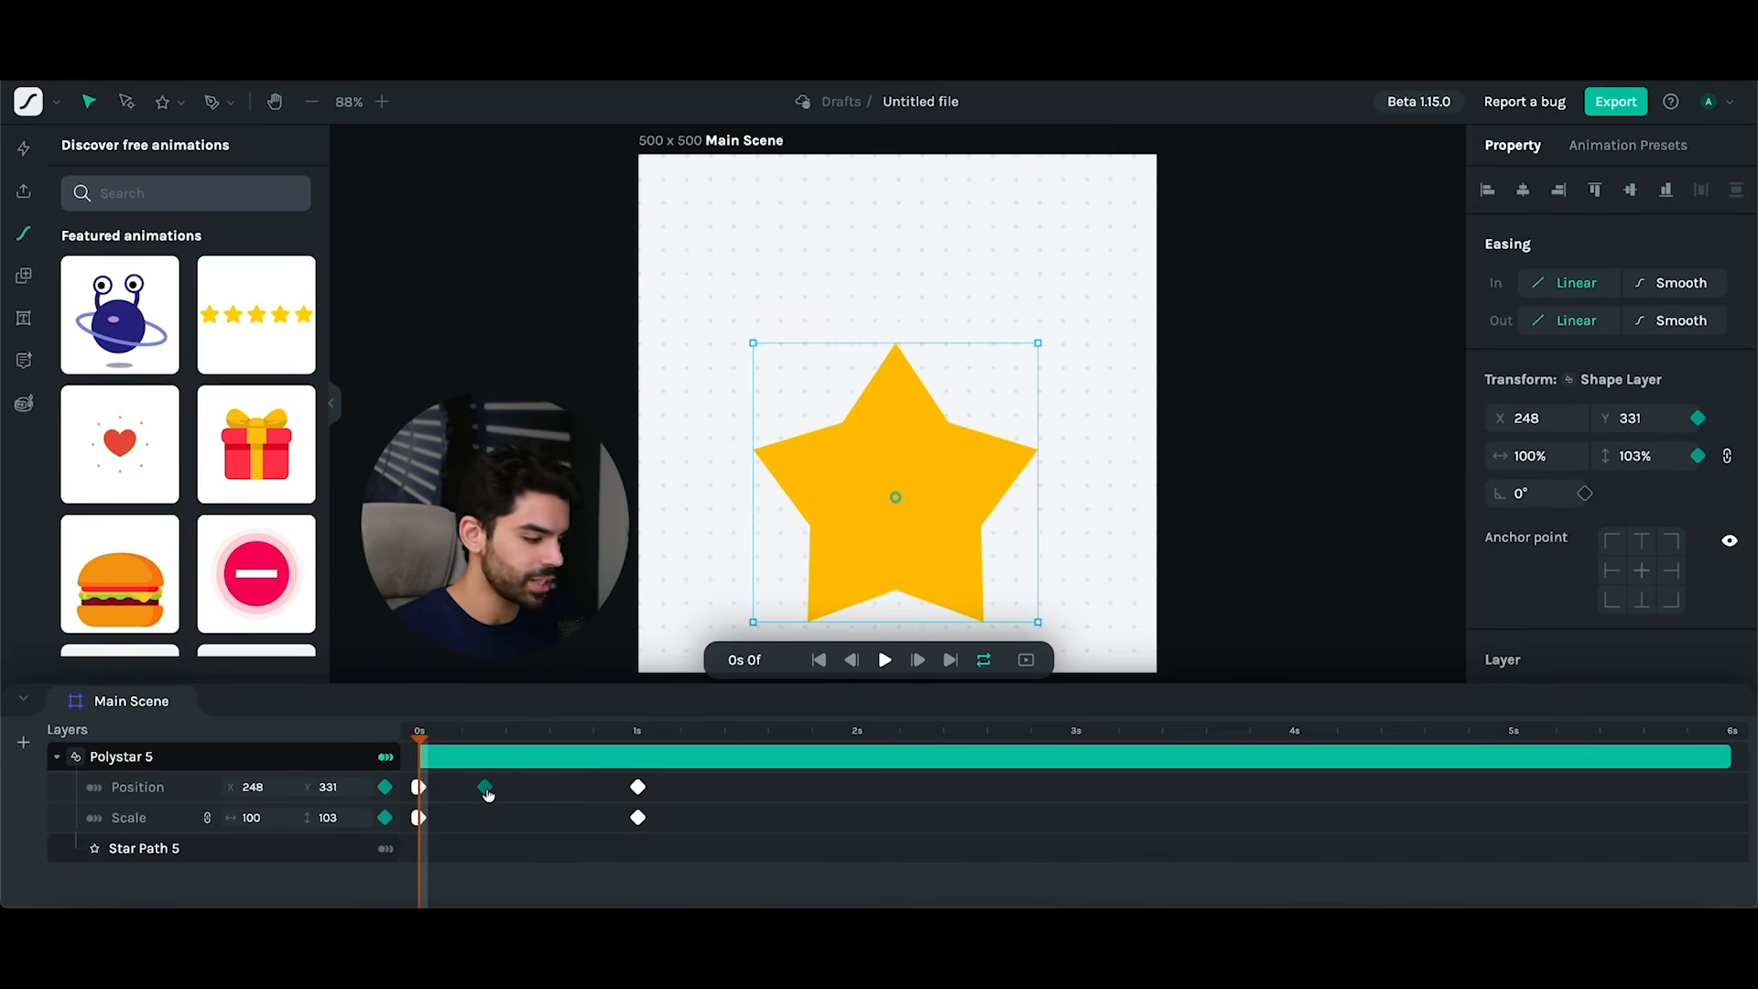
pyautogui.press('Delete')
pyautogui.moveTo(416, 744); pyautogui.dragTo(350, 759)
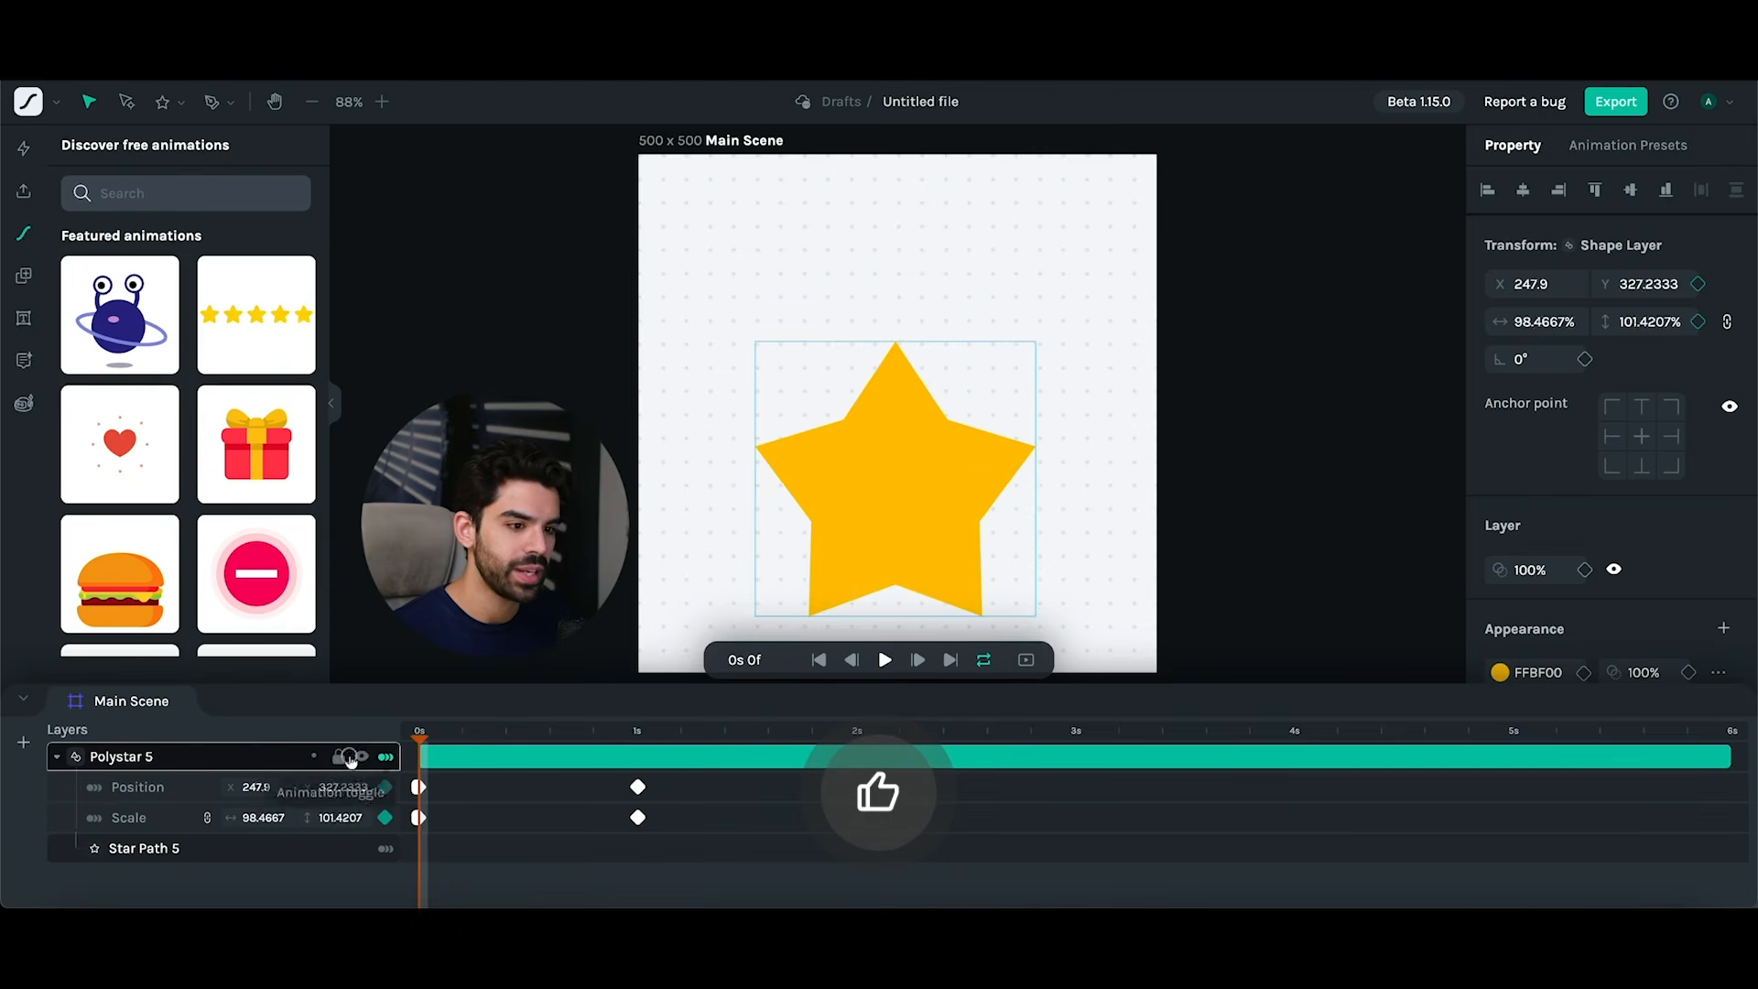
# - Add an opacity keyframe to the star at 0s 0f and set its opacity to 0%
pyautogui.click(1587, 570)
pyautogui.click(1557, 571)
pyautogui.press('super+m')
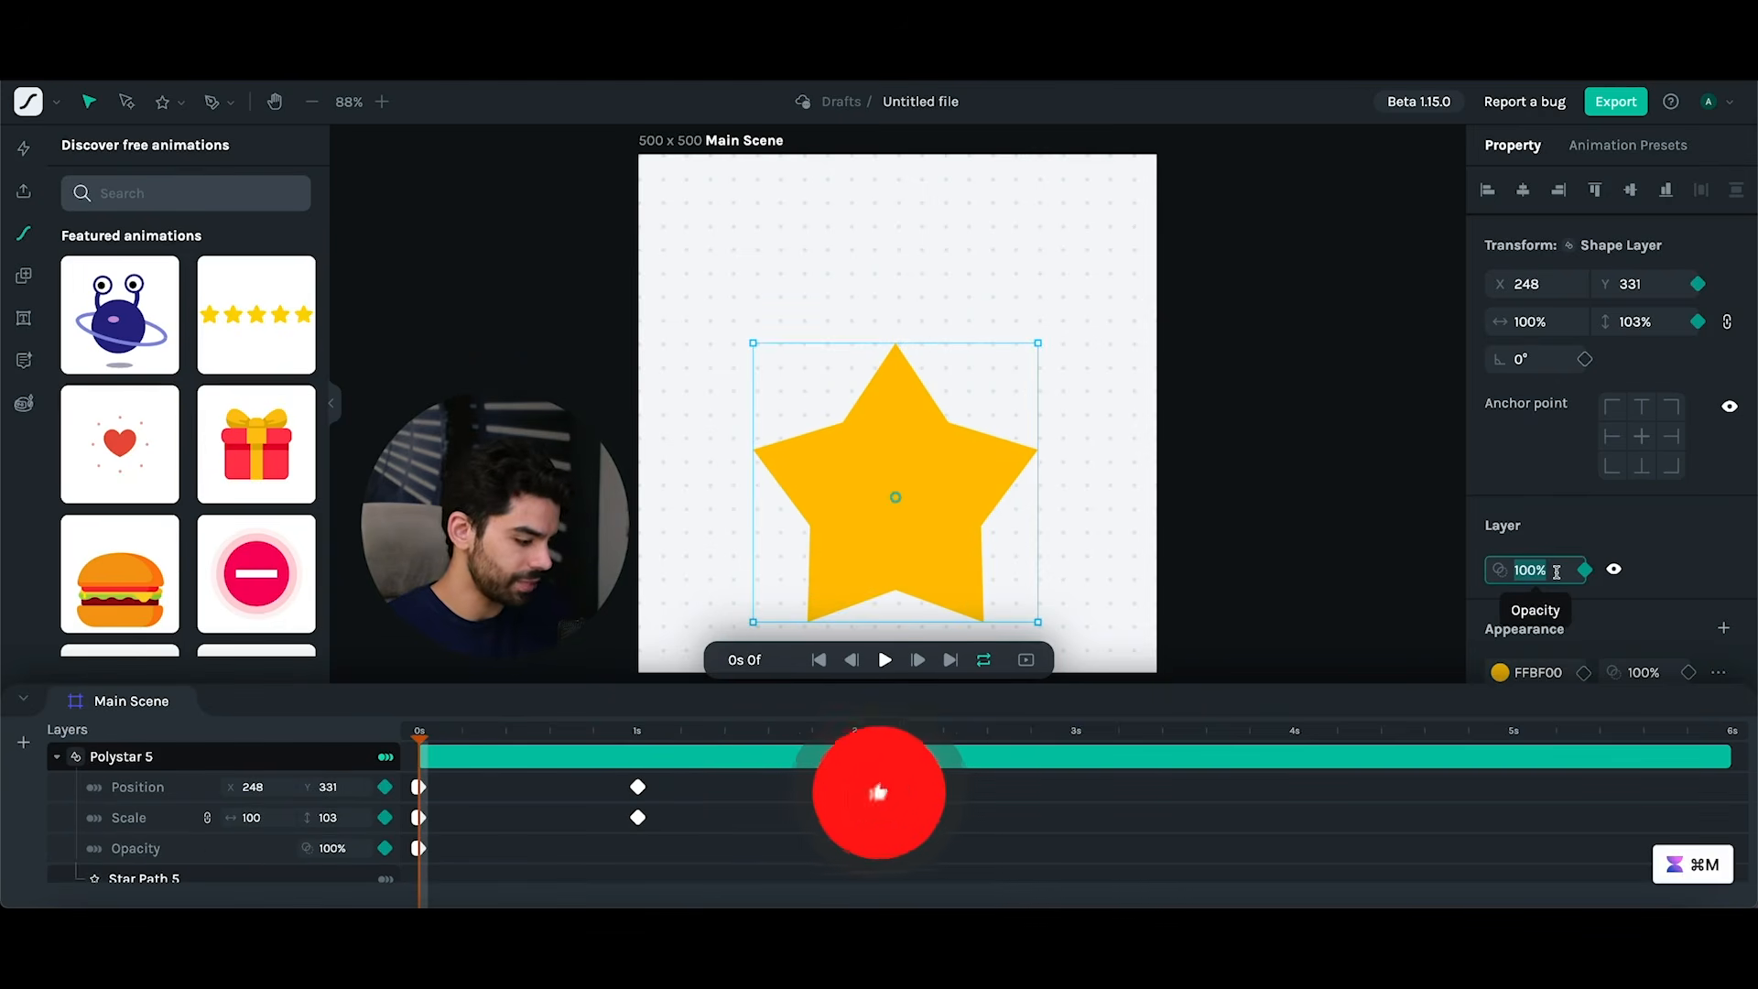
pyautogui.write('0')
pyautogui.press('Return')
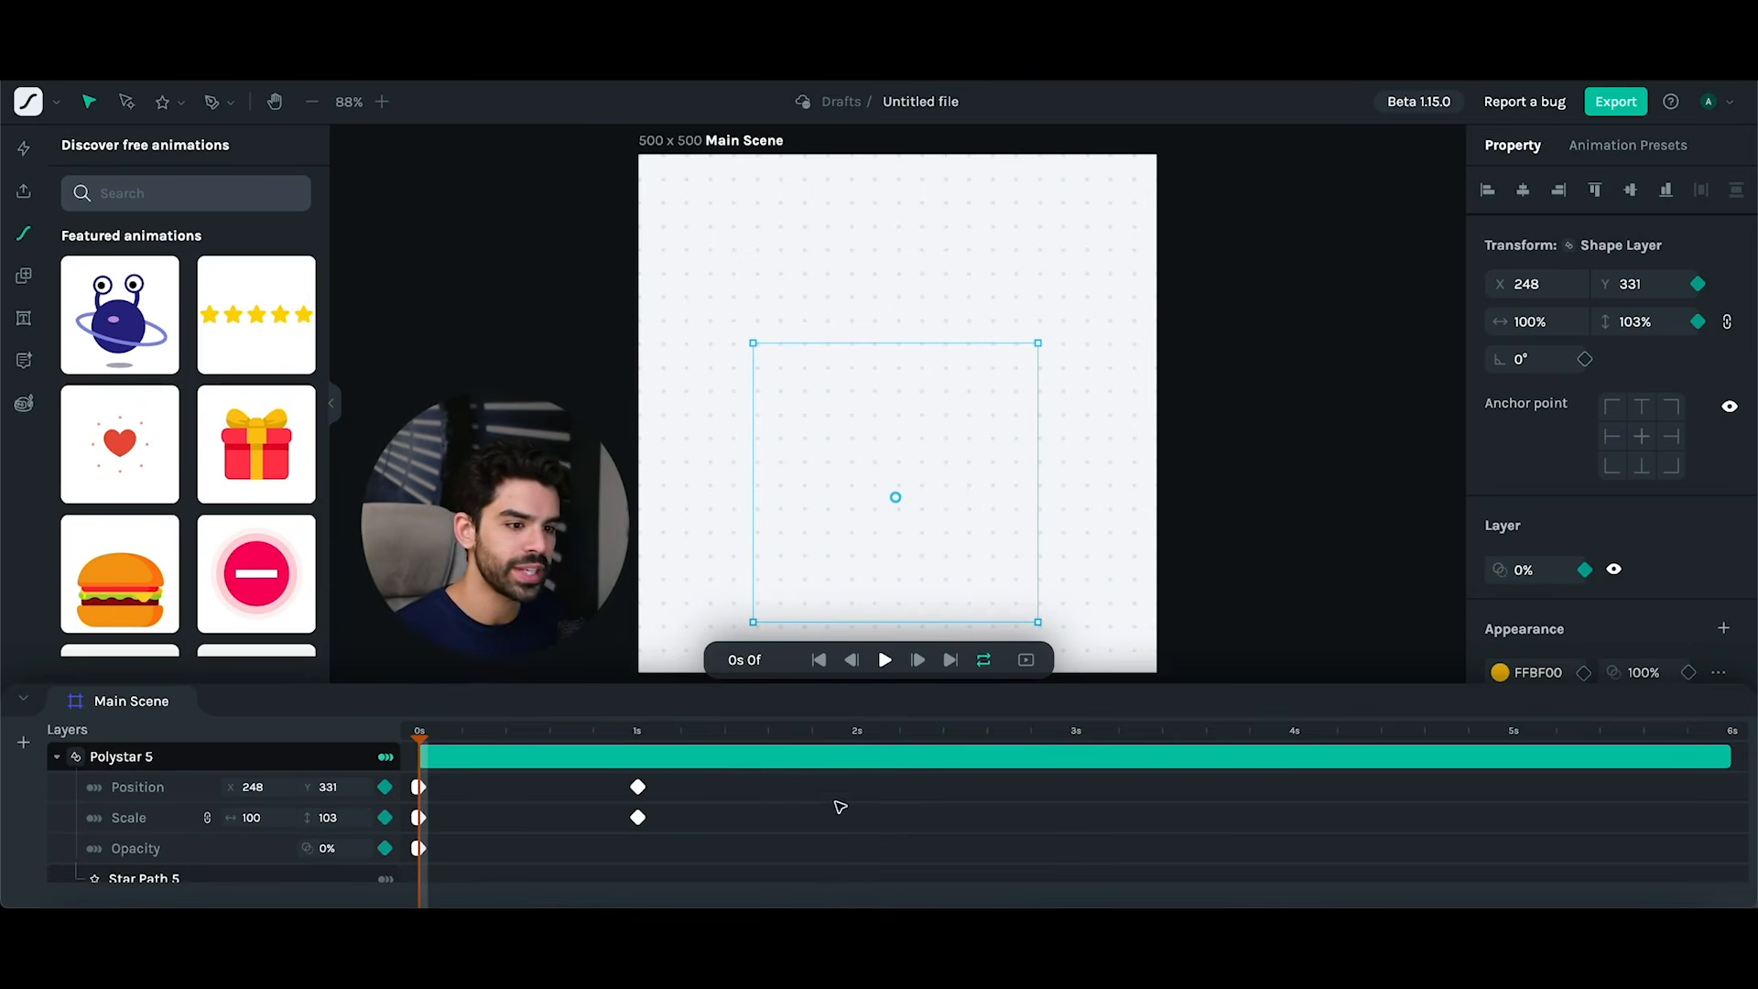
# - Set the star's opacity to 100% at 1s 0f and play the fade-in animation
pyautogui.click(638, 732)
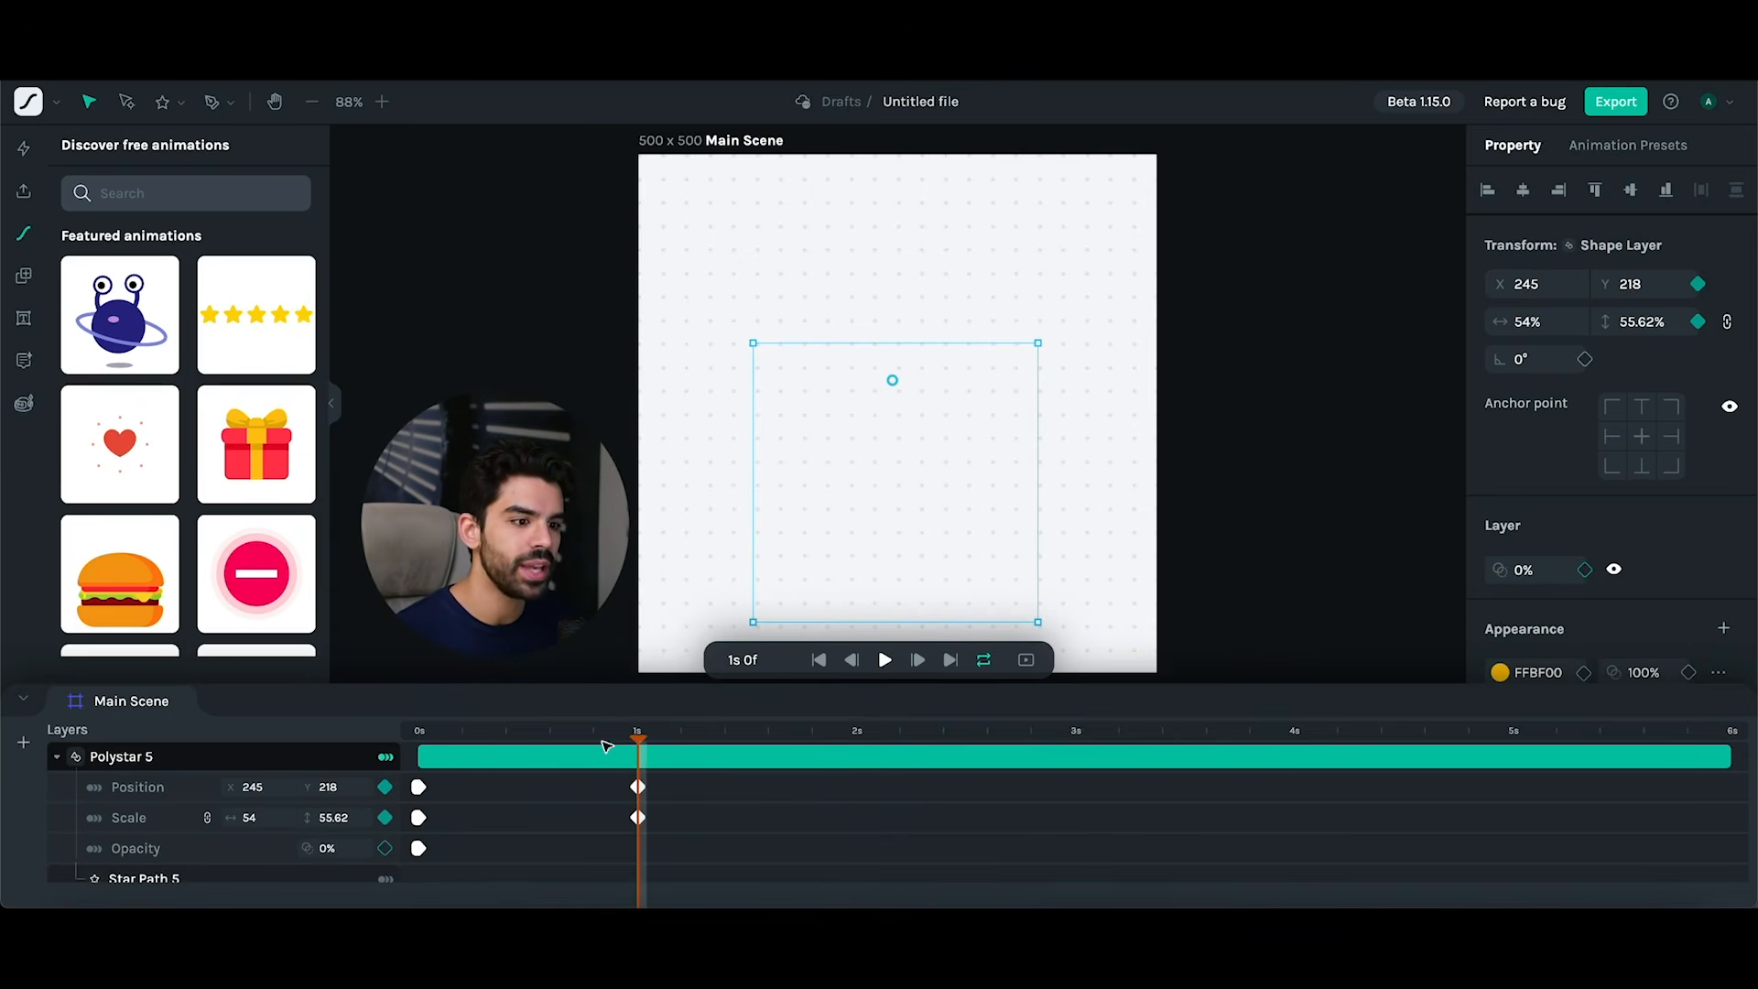
pyautogui.click(357, 845)
pyautogui.write('100')
pyautogui.press('Return')
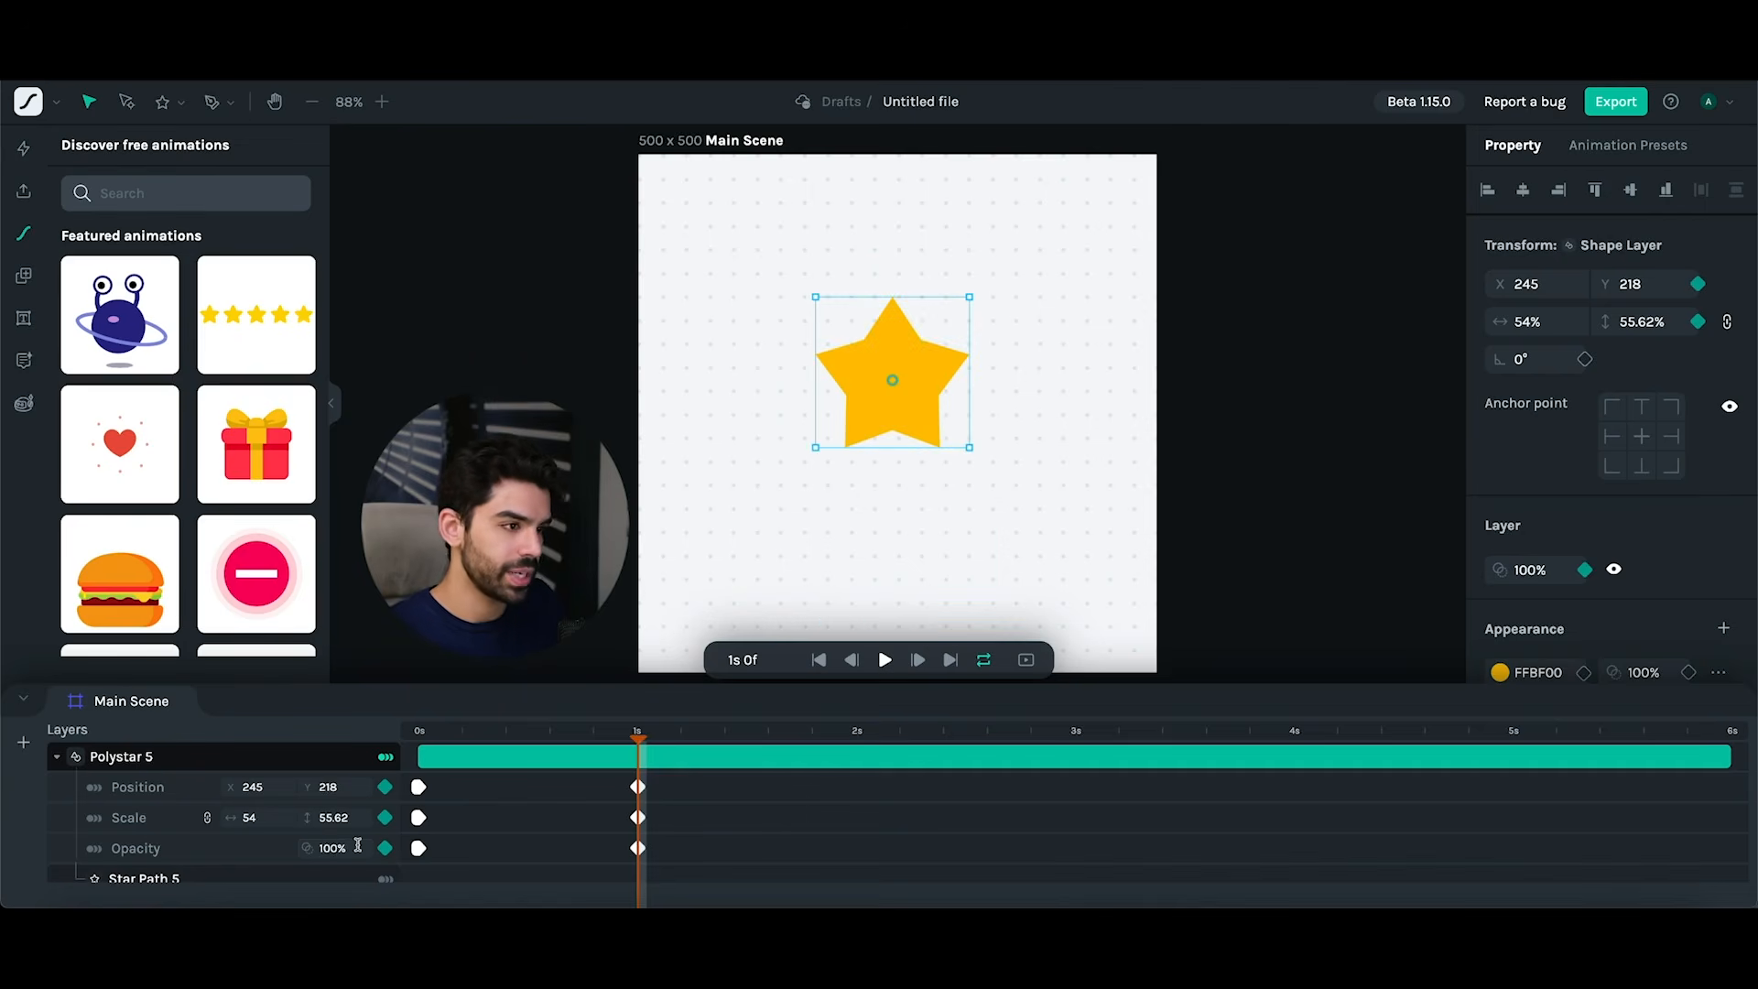
pyautogui.press('space')
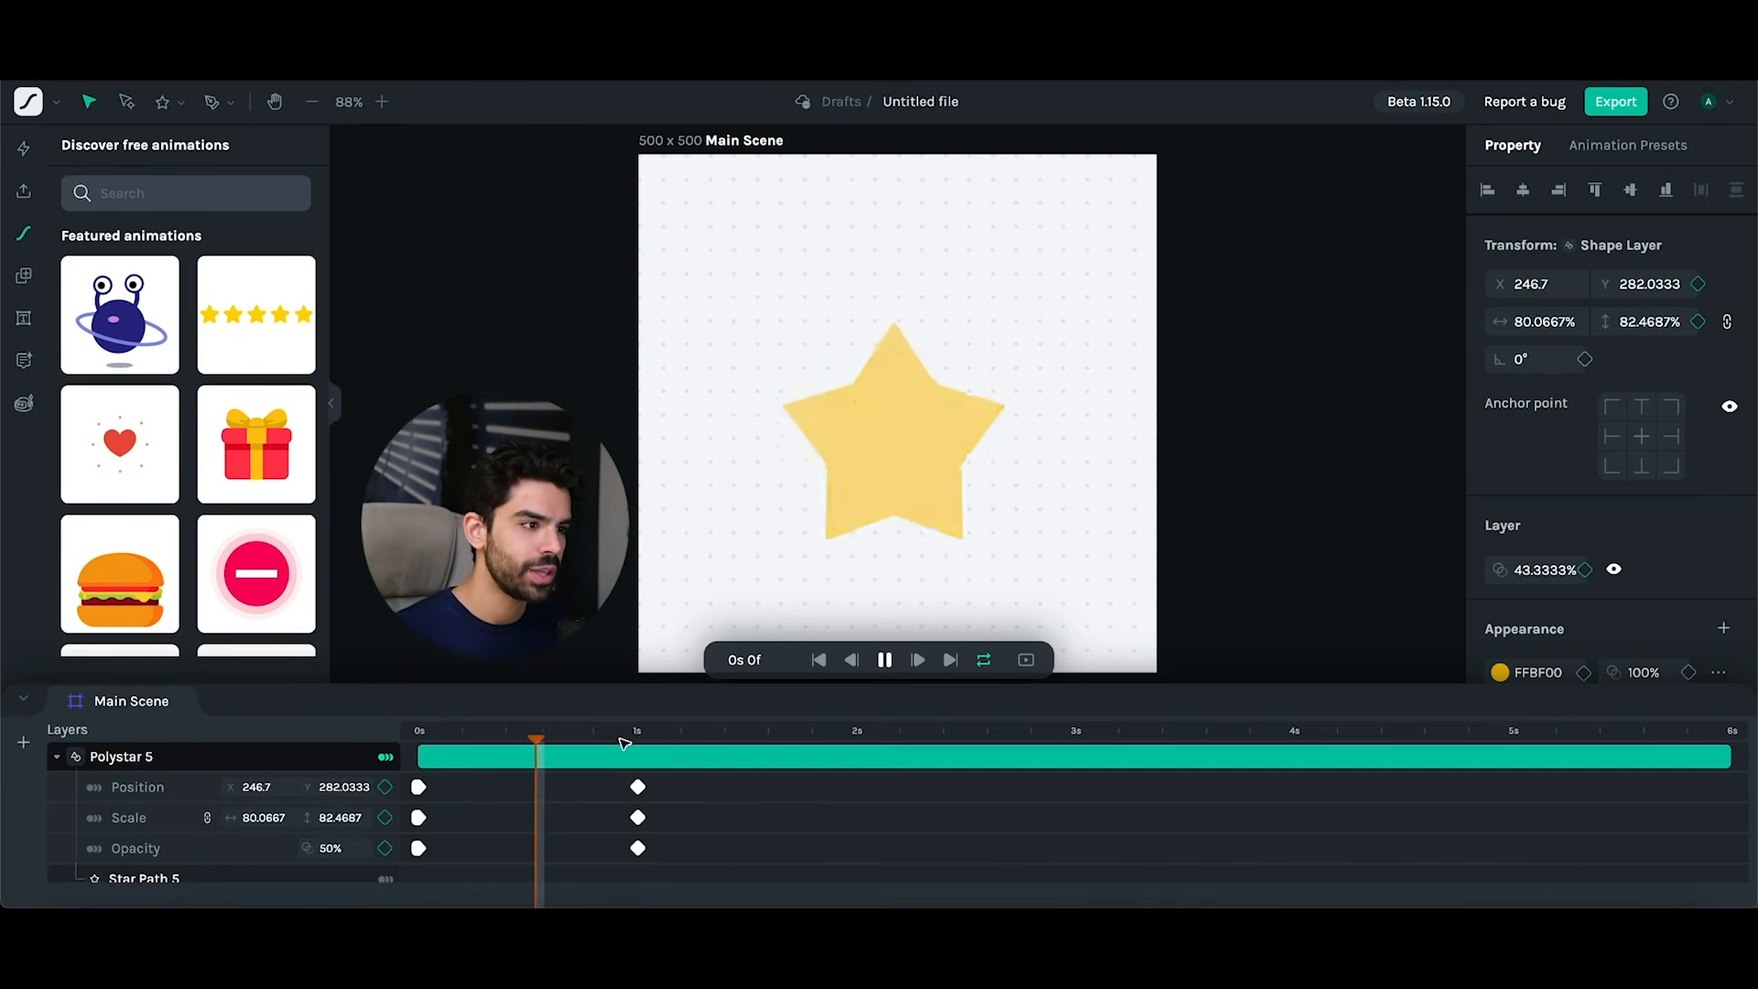
# - Copy the star's first position keyframe and paste it at 2s 29f, allowing the site clipboard access
pyautogui.moveTo(671, 742); pyautogui.dragTo(1078, 747)
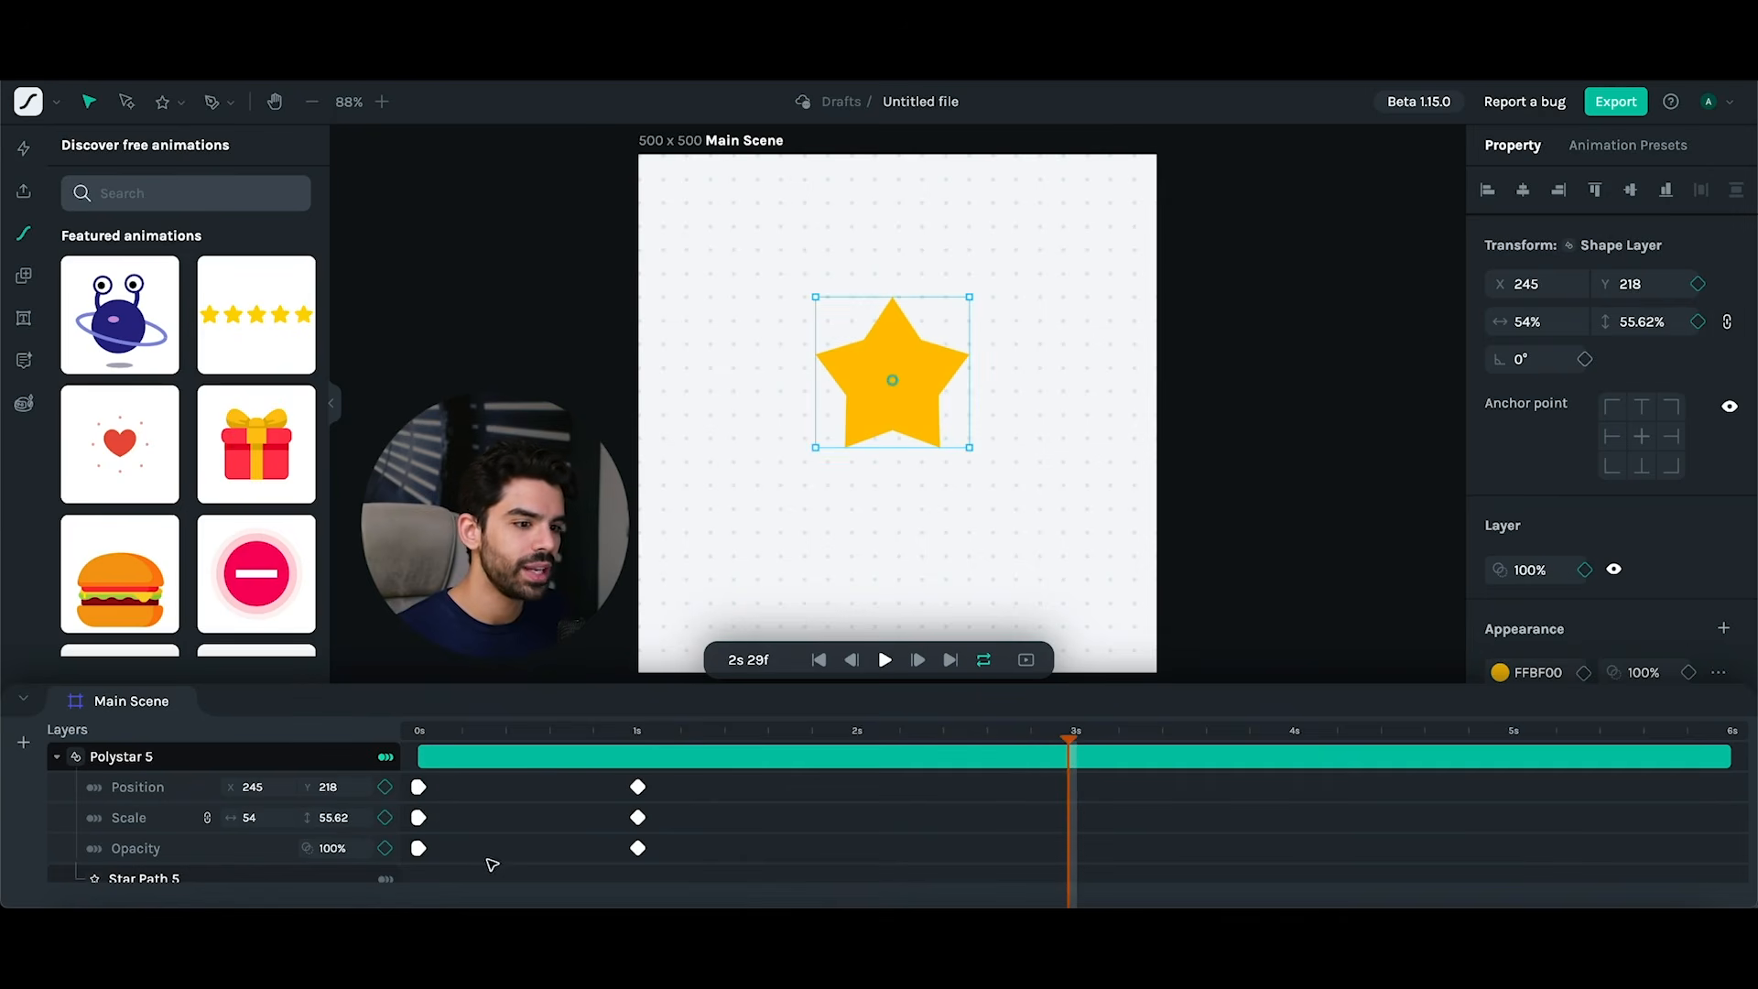
pyautogui.click(420, 788)
pyautogui.rightClick(420, 788)
pyautogui.click(463, 774)
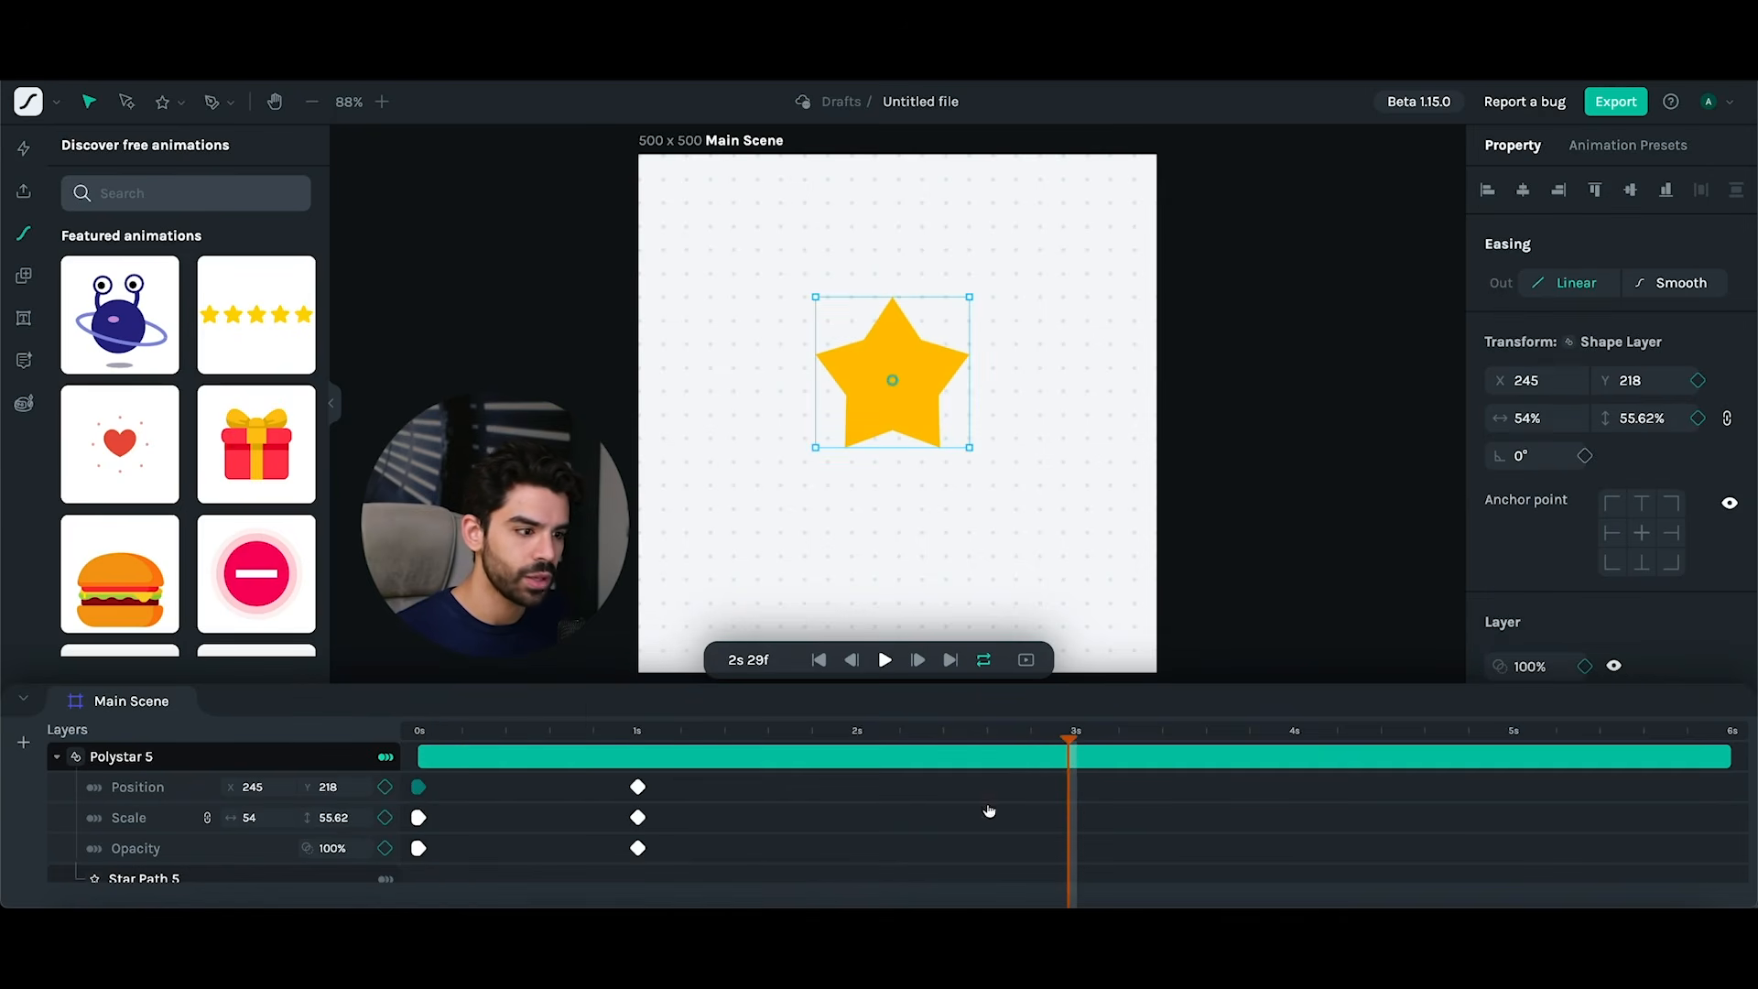
pyautogui.click(1047, 810)
pyautogui.hotkey('ctrl', 'v')
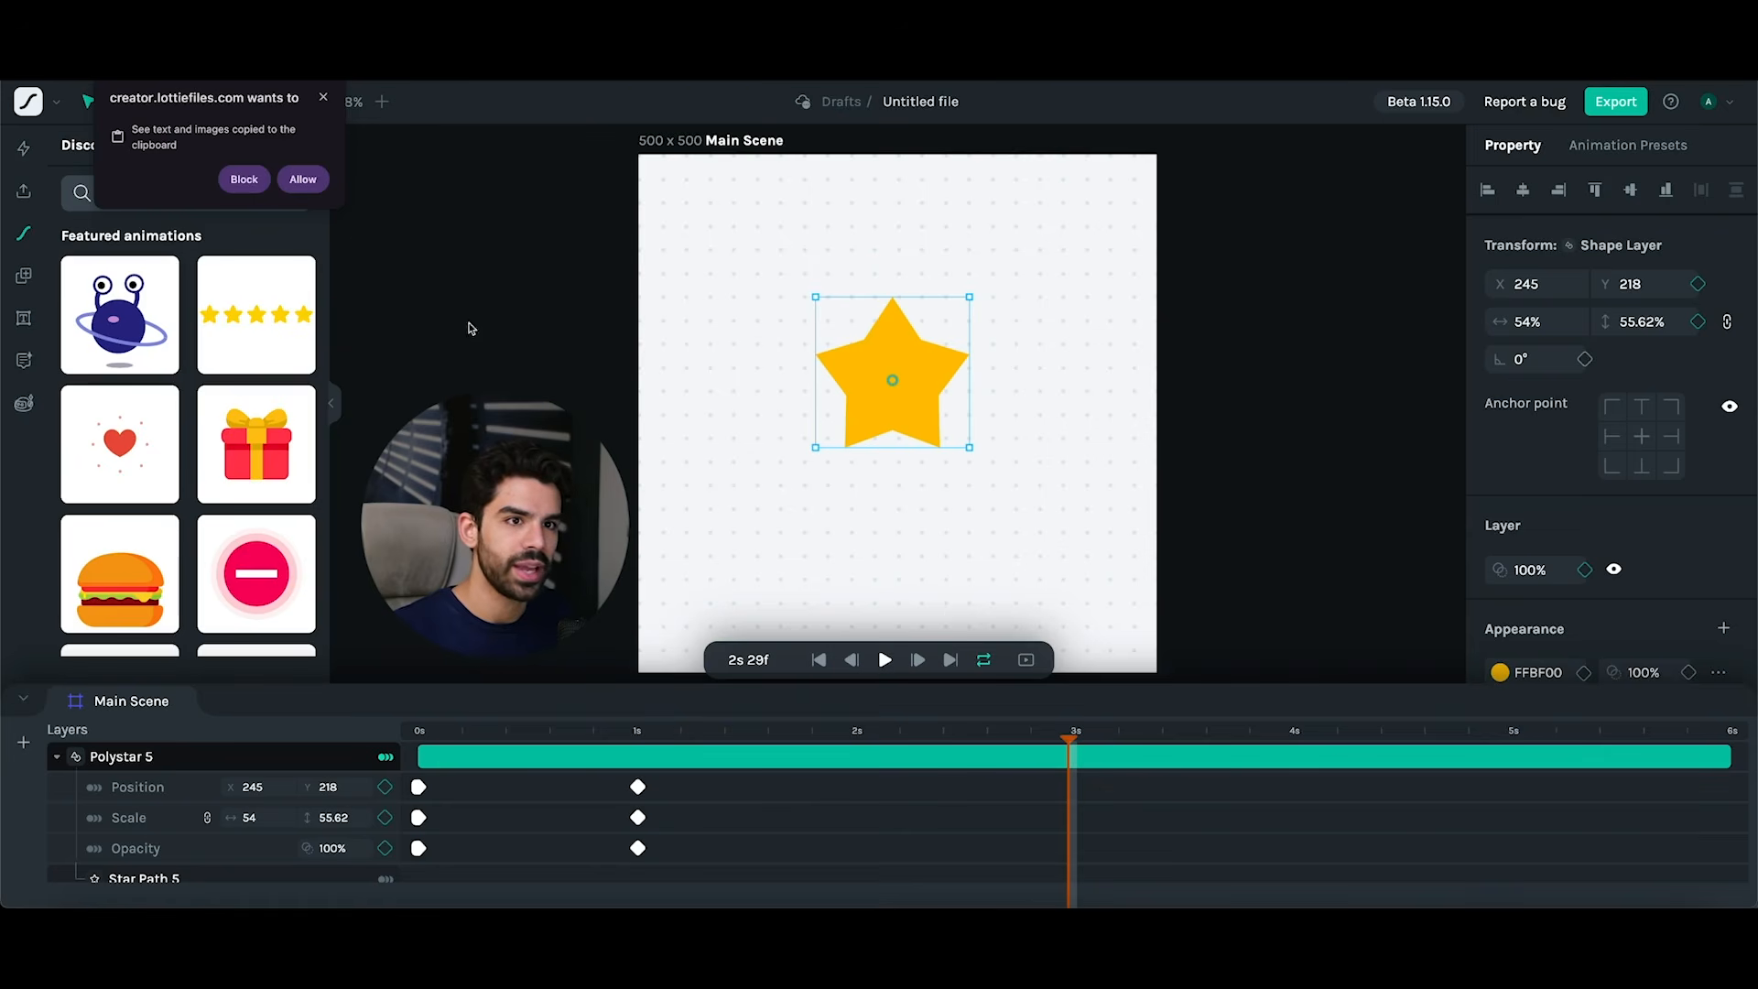
pyautogui.click(304, 180)
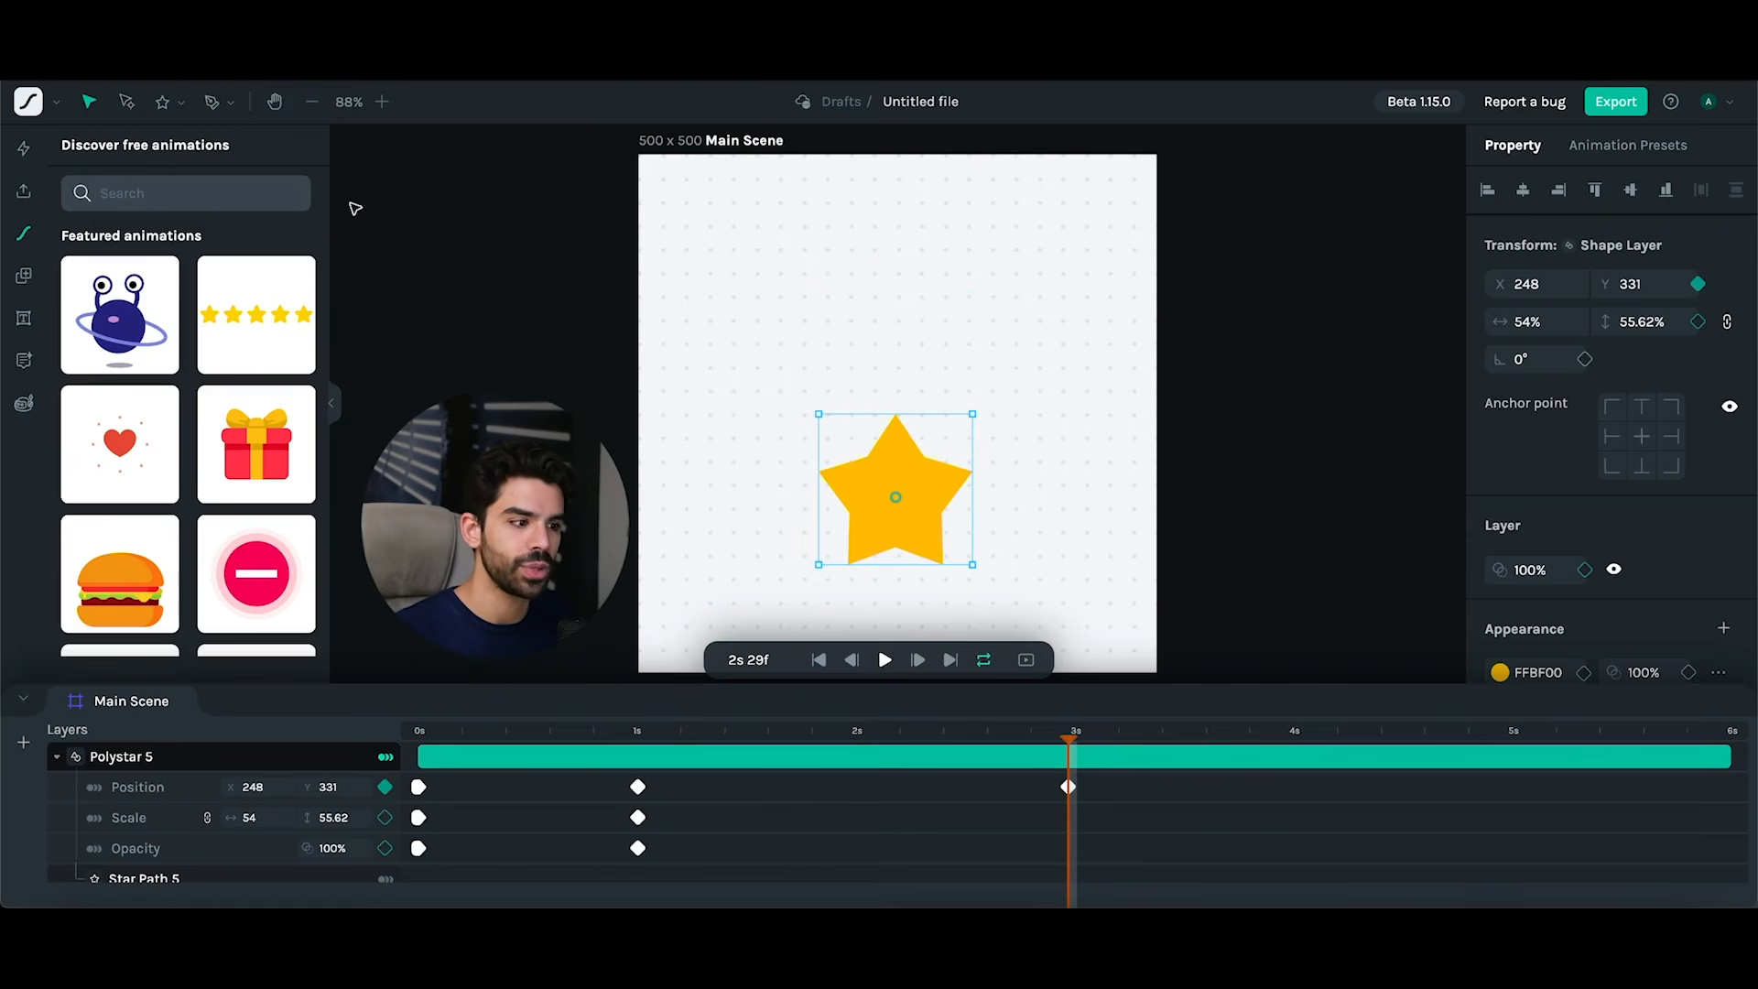
# - Copy the star's first scale and opacity keyframes and paste them at 2s 29f
pyautogui.click(419, 817)
pyautogui.hotkey('ctrl', 'c')
pyautogui.click(856, 822)
pyautogui.hotkey('ctrl', 'v')
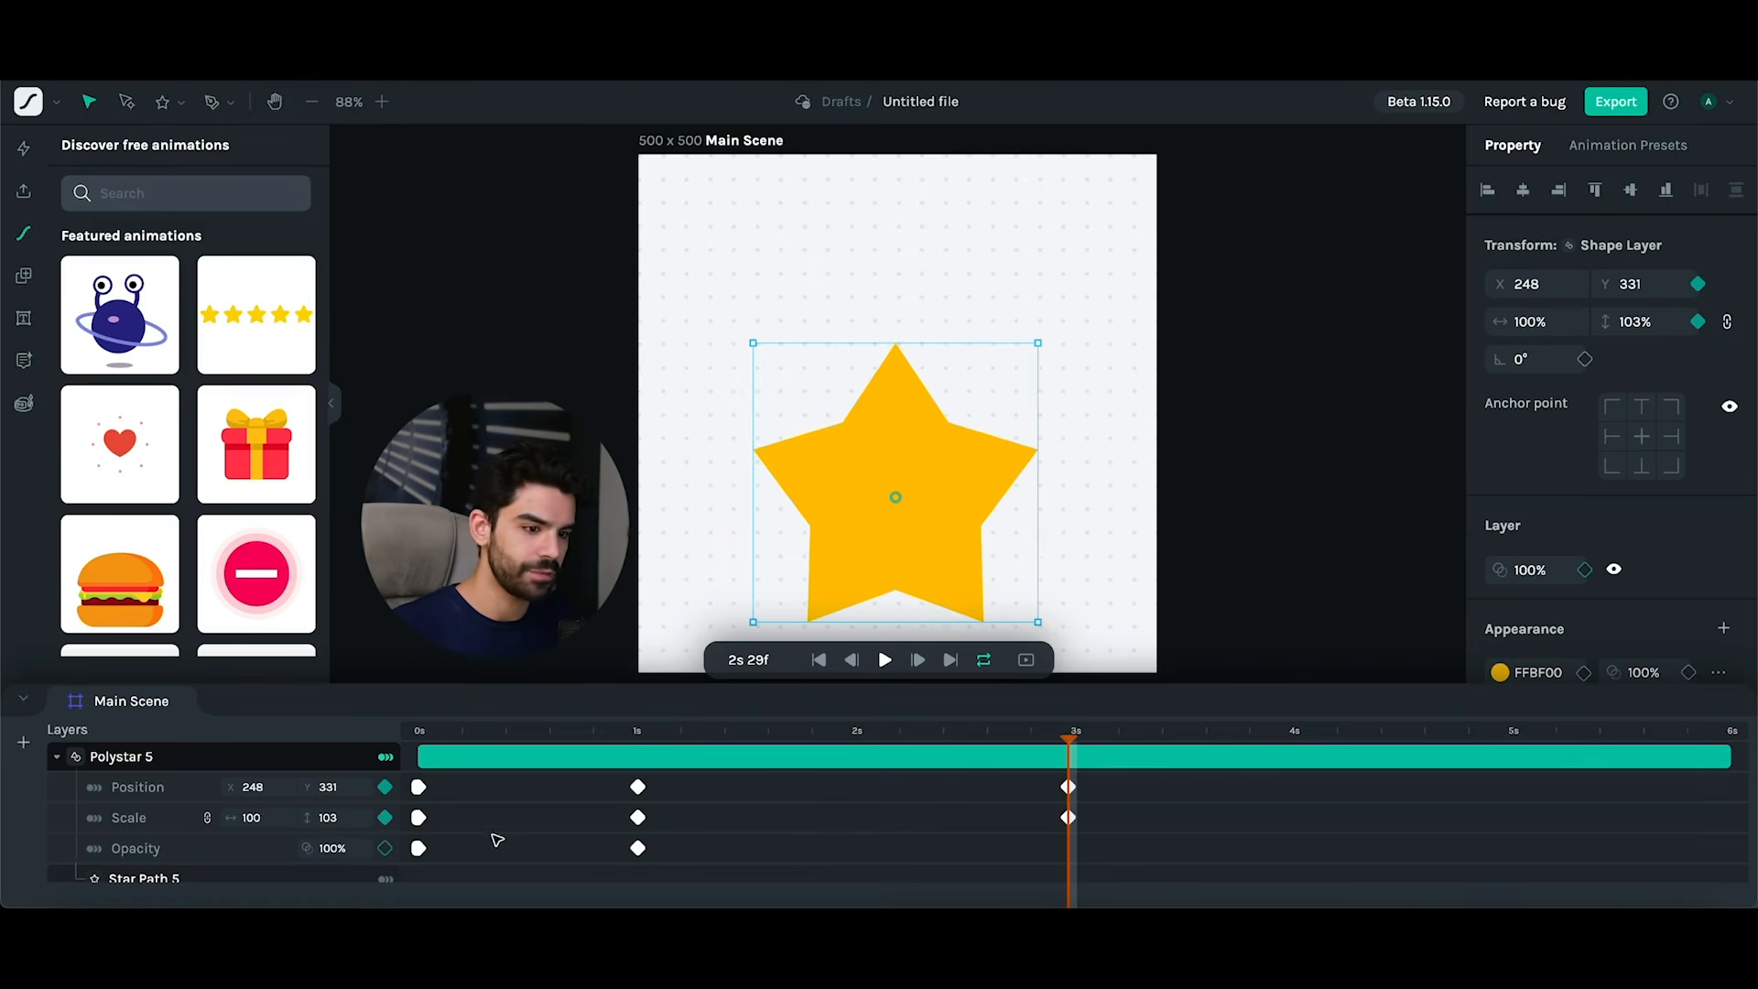
pyautogui.click(420, 849)
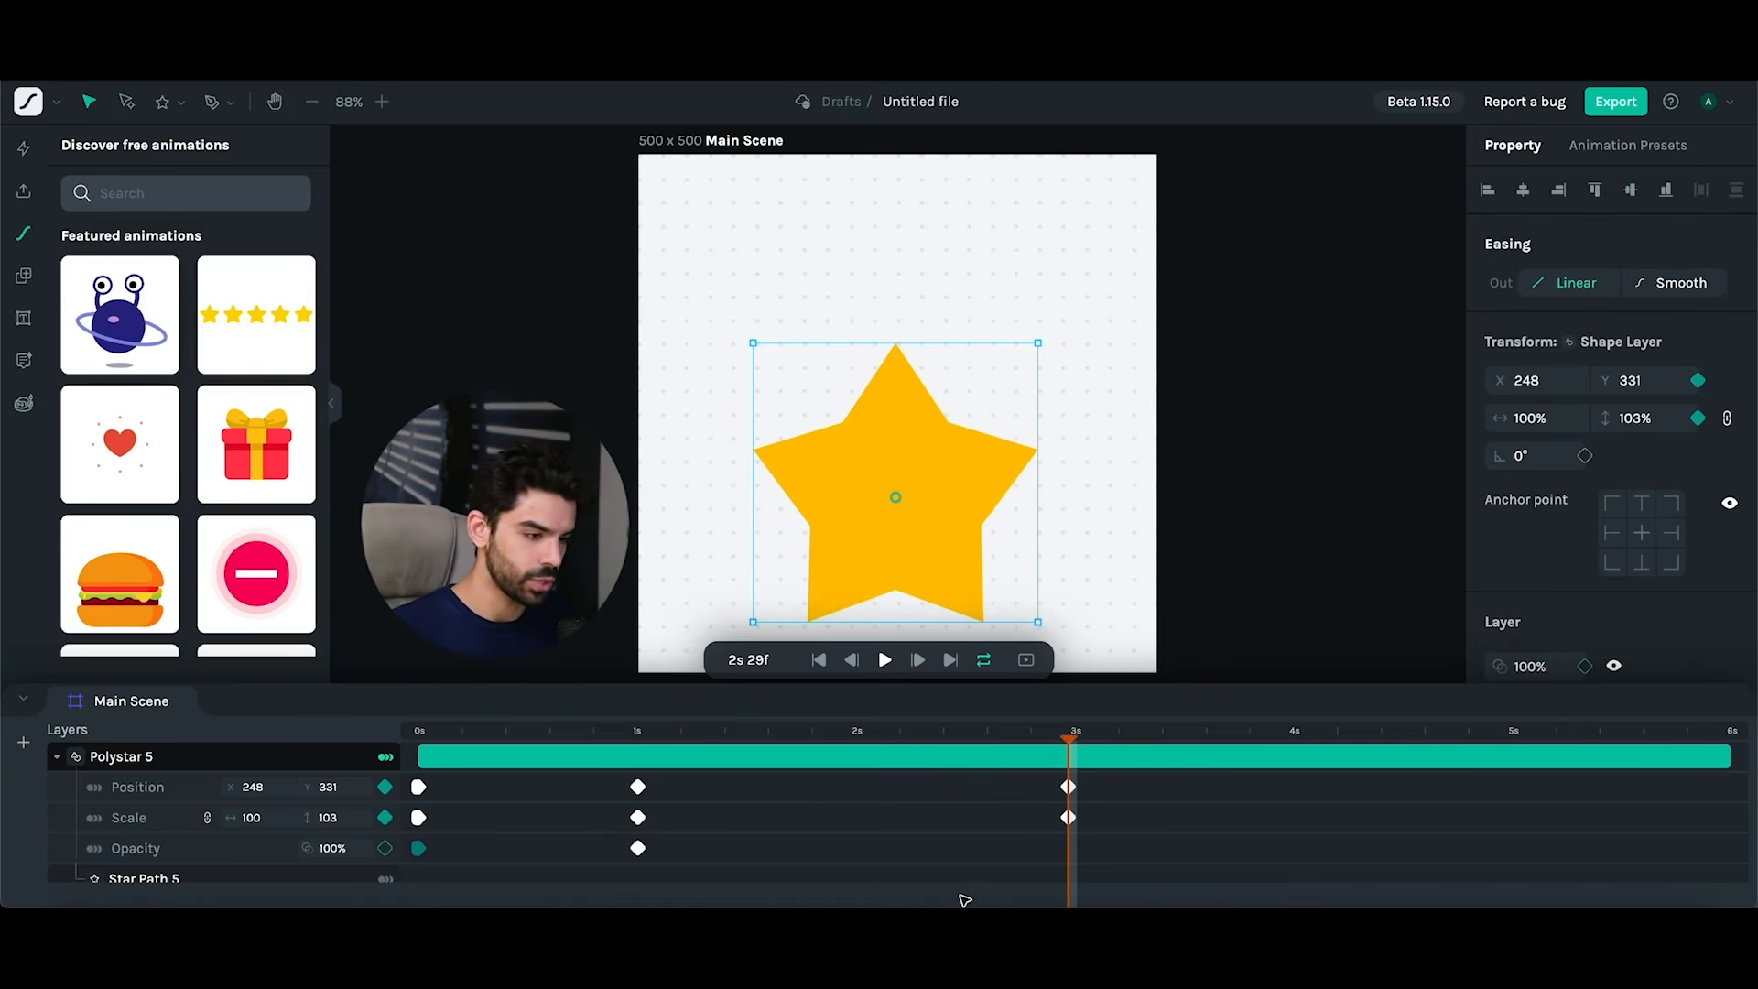
pyautogui.hotkey('ctrl', 'c')
pyautogui.click(973, 863)
pyautogui.hotkey('ctrl', 'v')
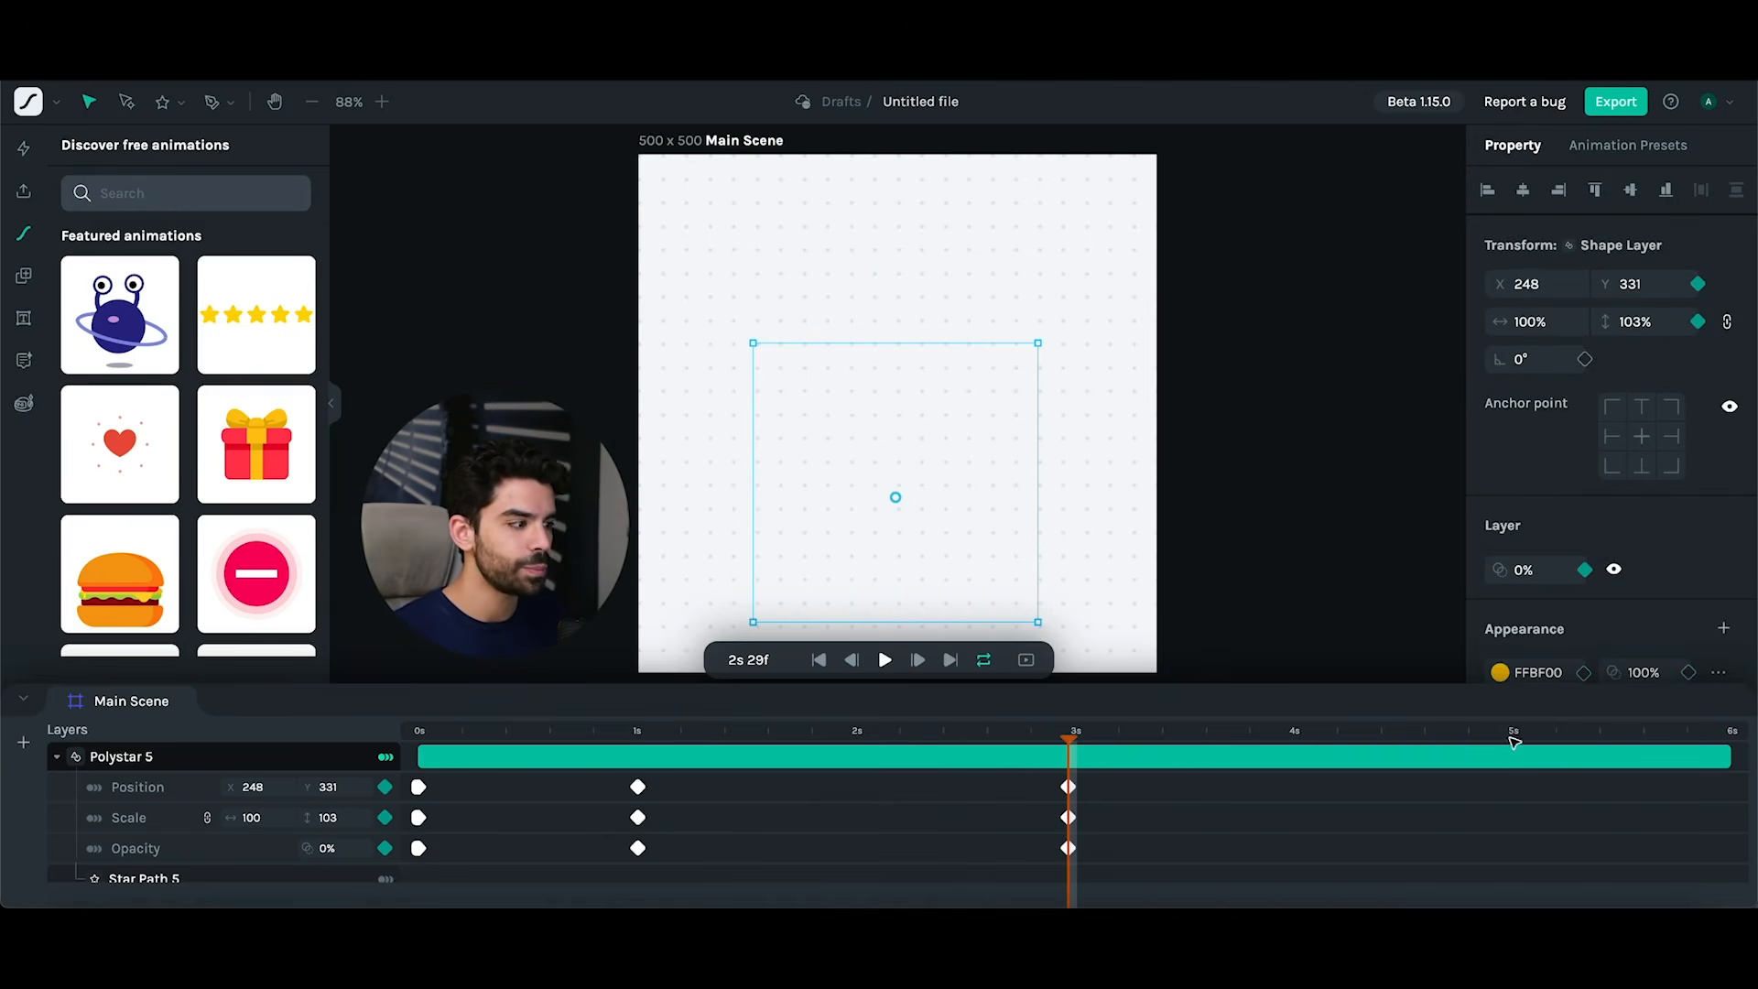
# - Set the Main Scene's duration to 3 seconds
pyautogui.click(133, 711)
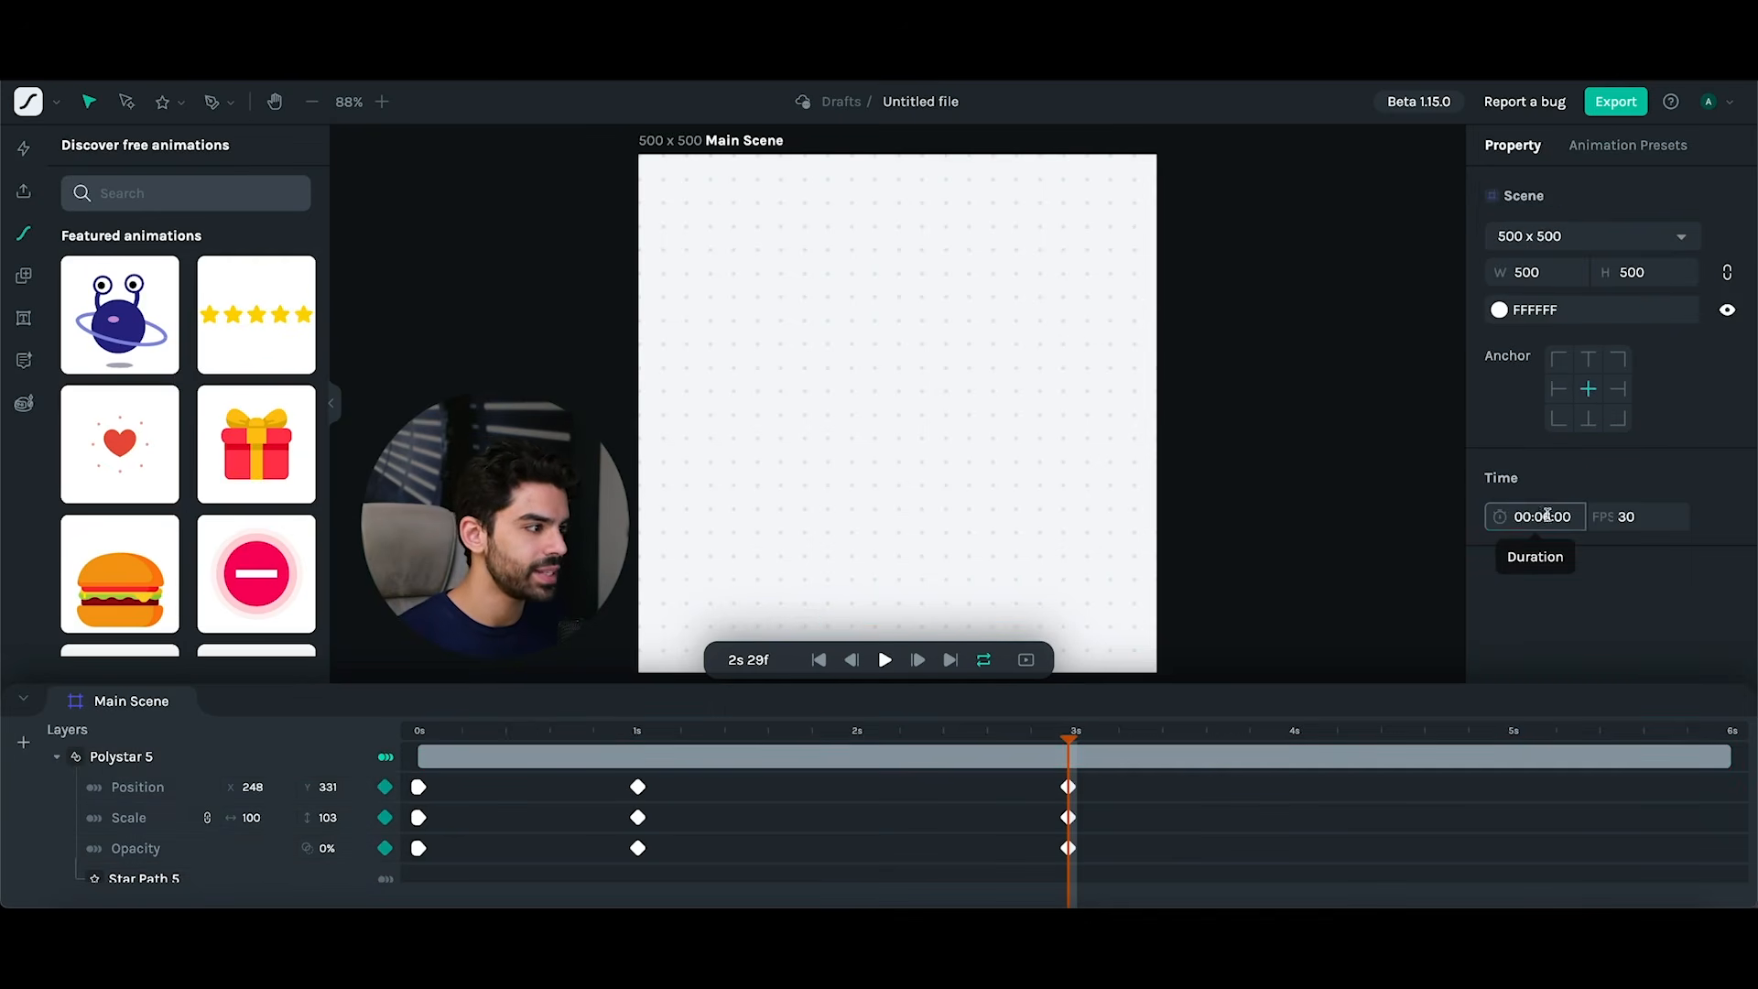
pyautogui.click(1577, 518)
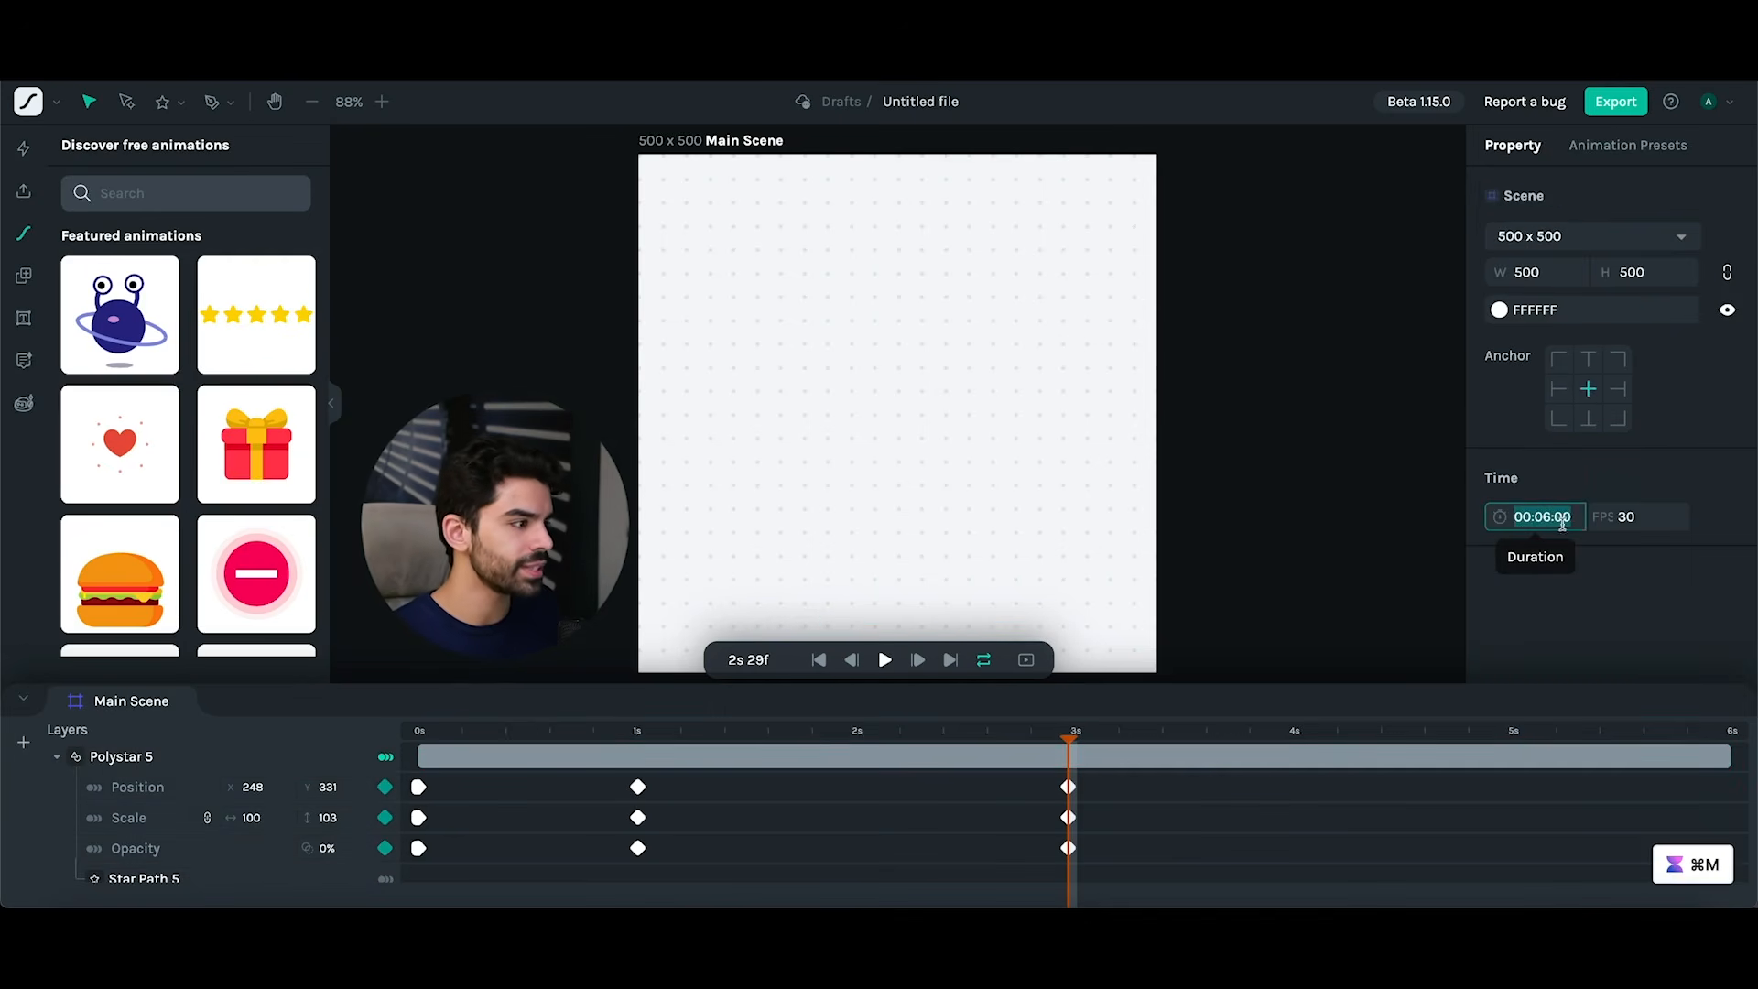
pyautogui.click(1587, 522)
pyautogui.press('BackSpace')
pyautogui.write('3')
pyautogui.press('Return')
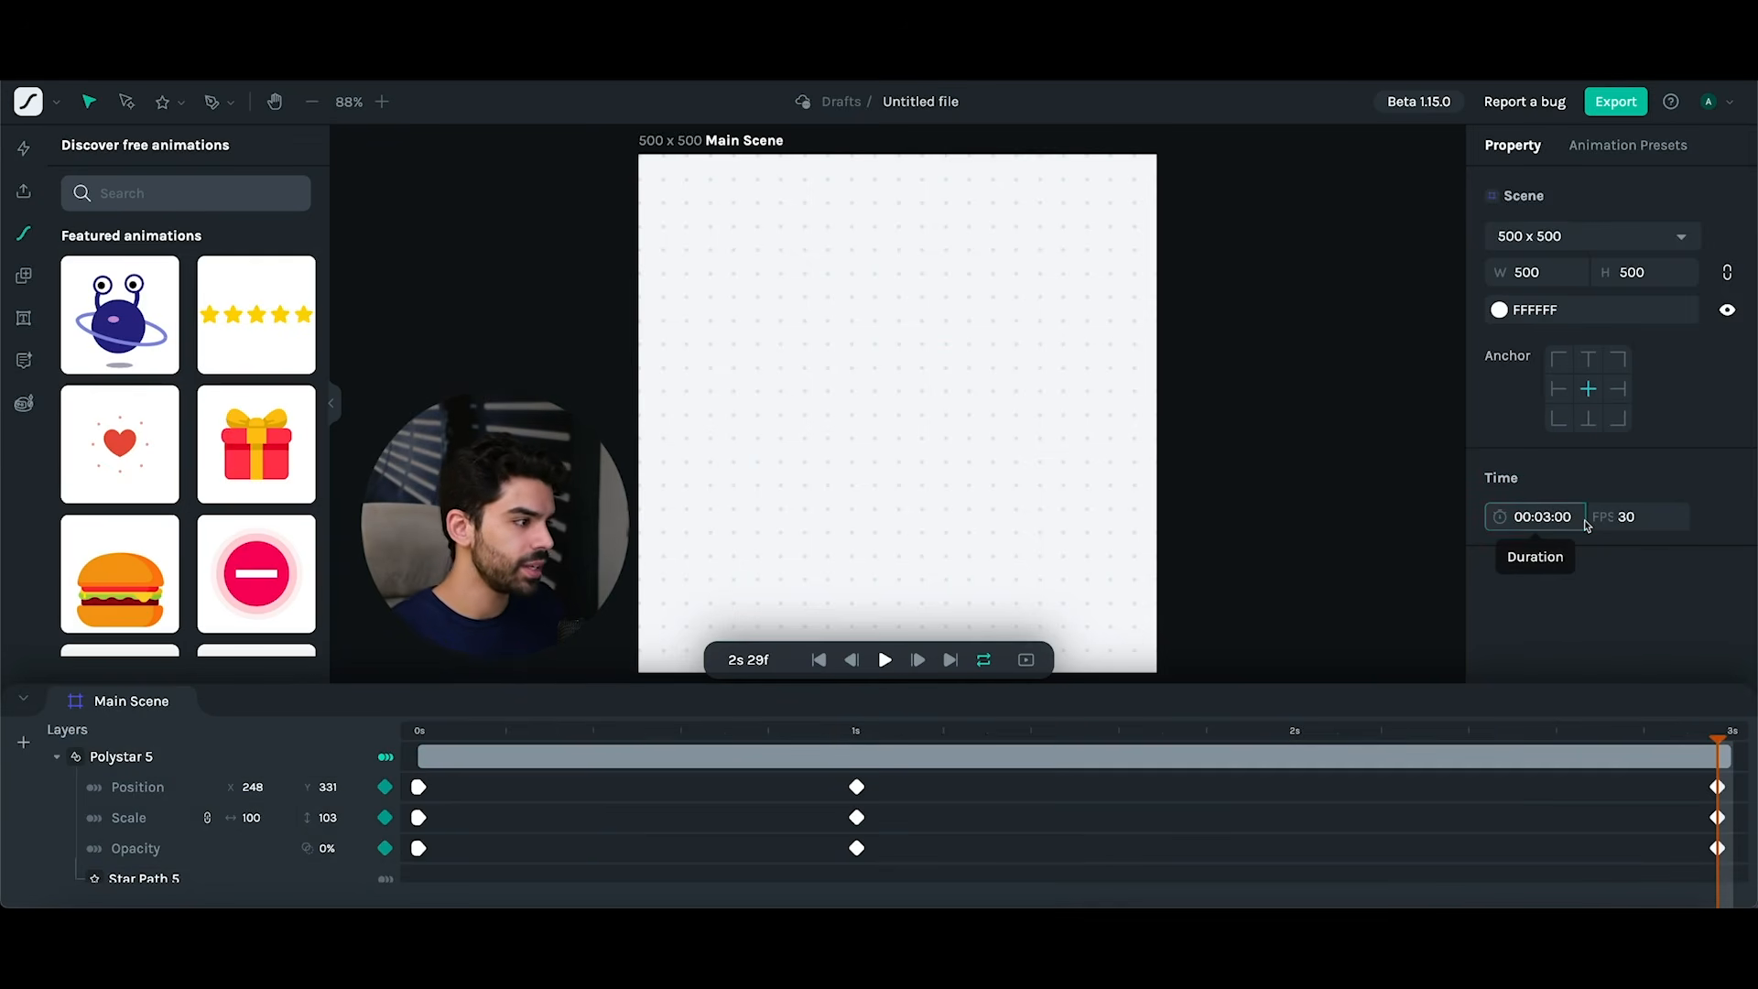
# - Toggle looping off and back on, and play the star's looping animation
pyautogui.click(984, 663)
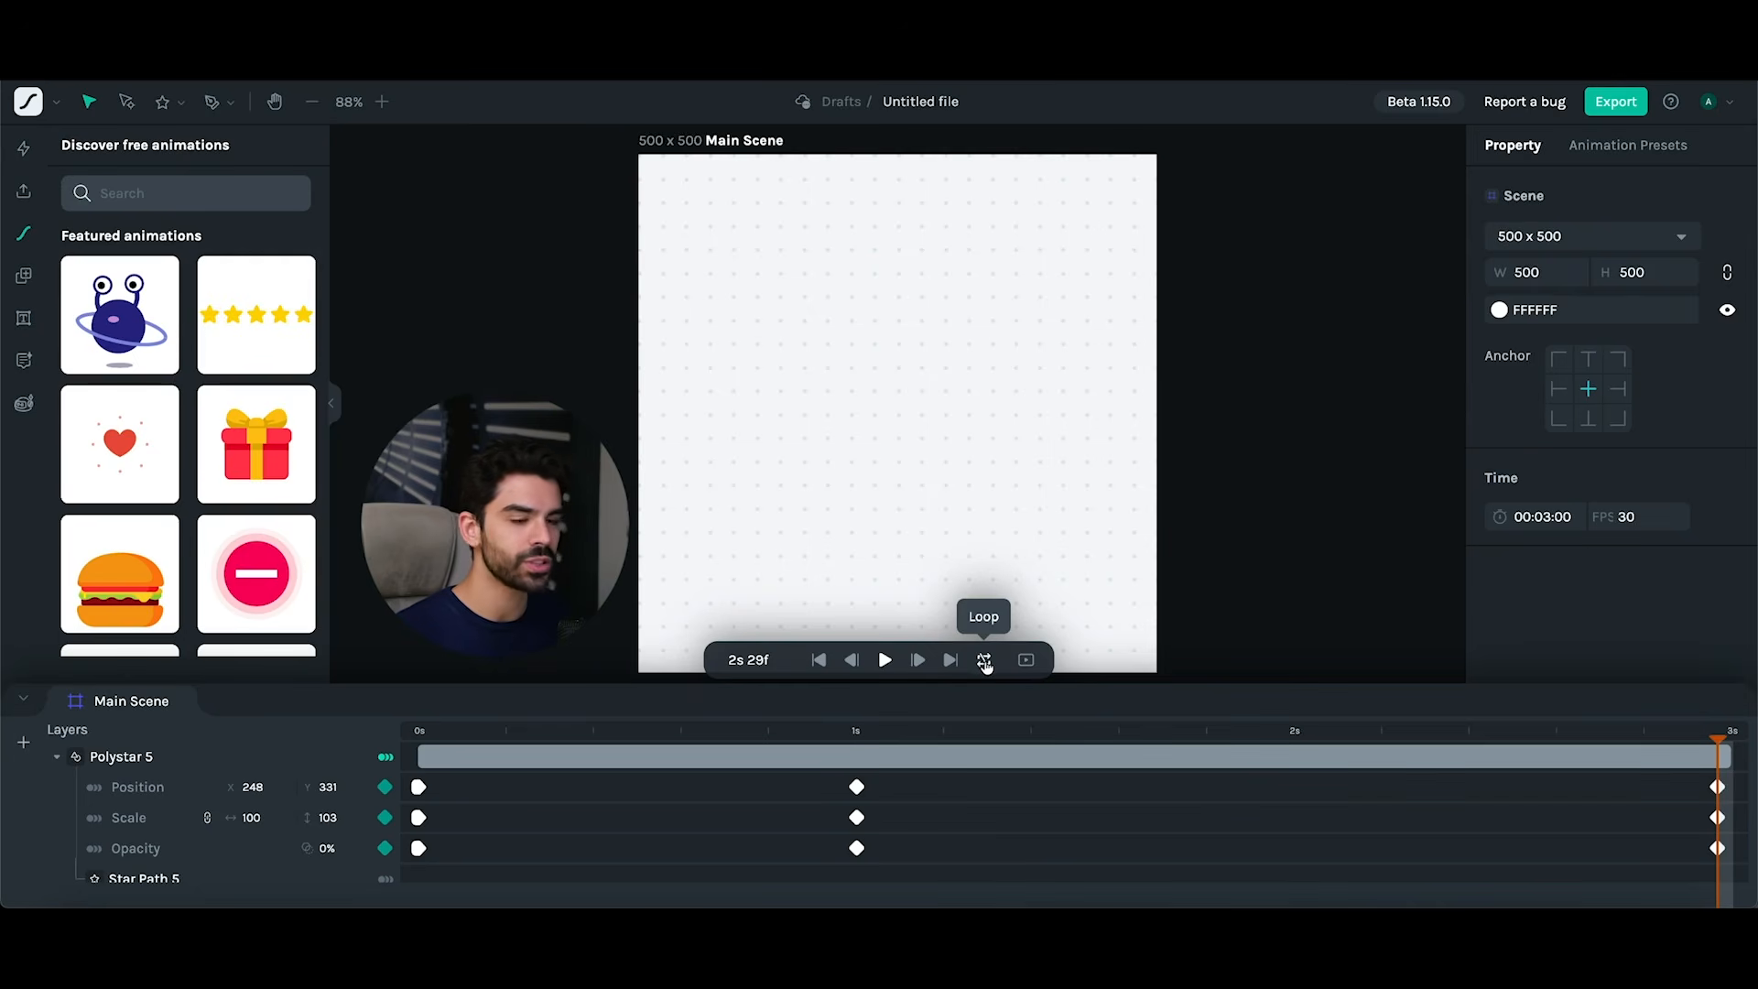
pyautogui.click(985, 661)
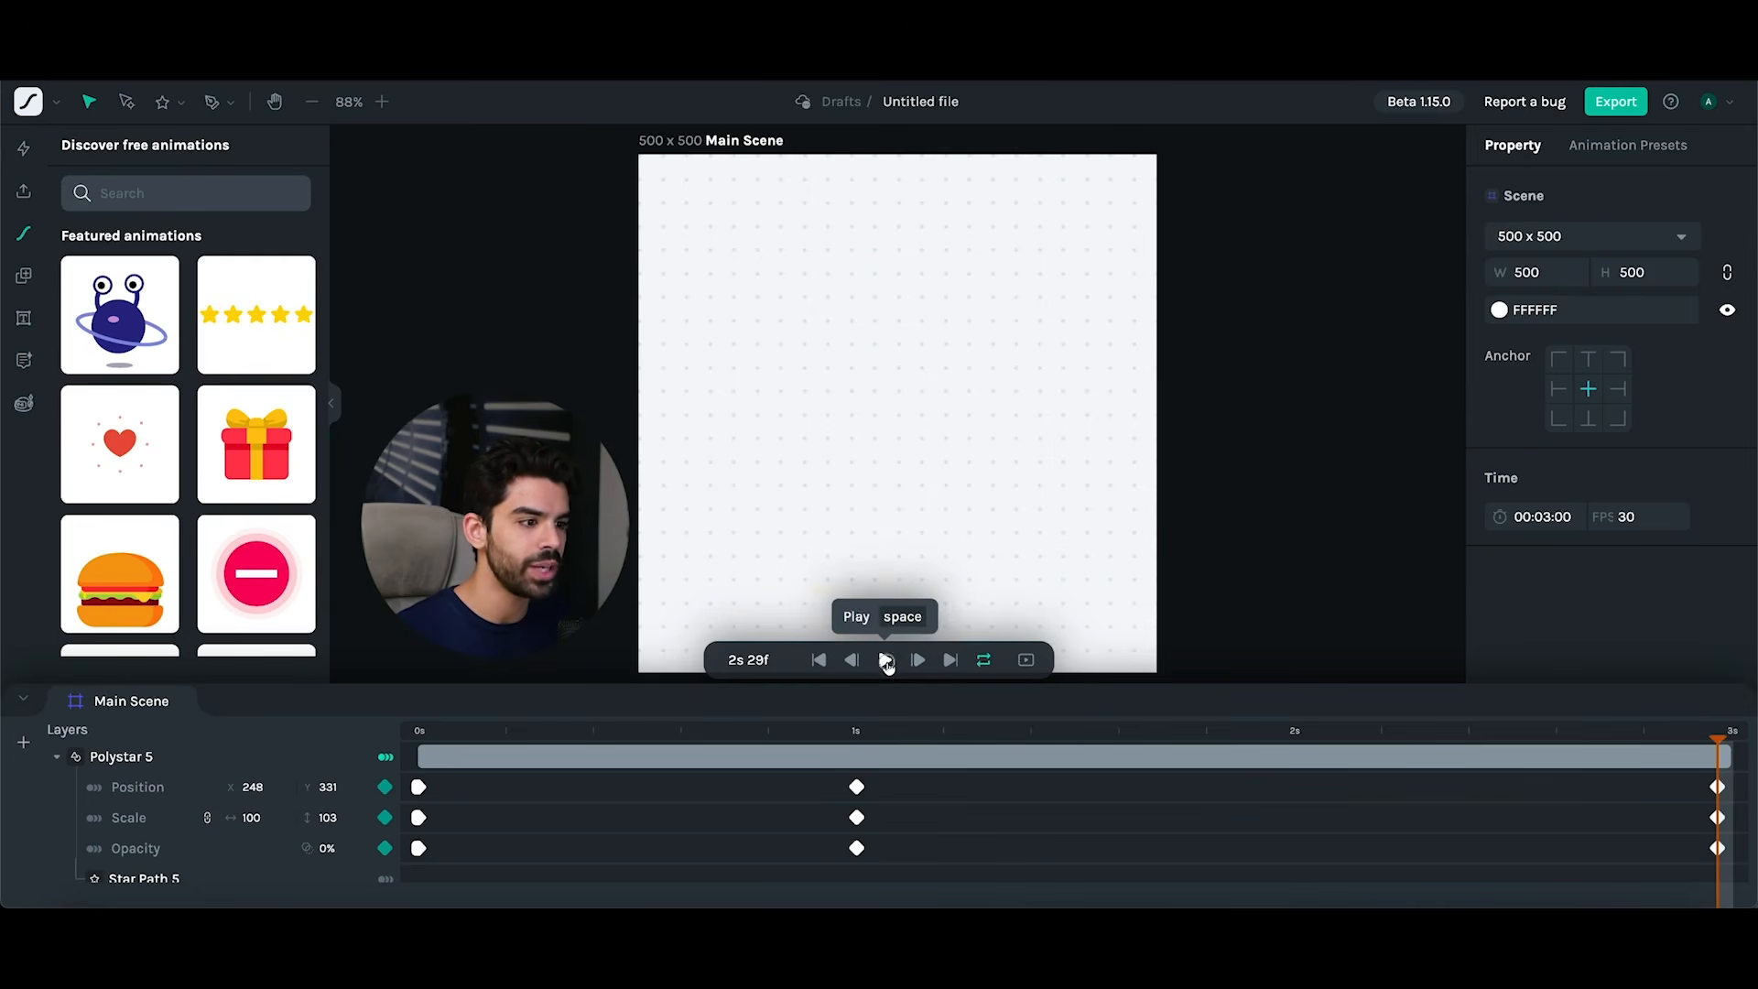
pyautogui.click(885, 659)
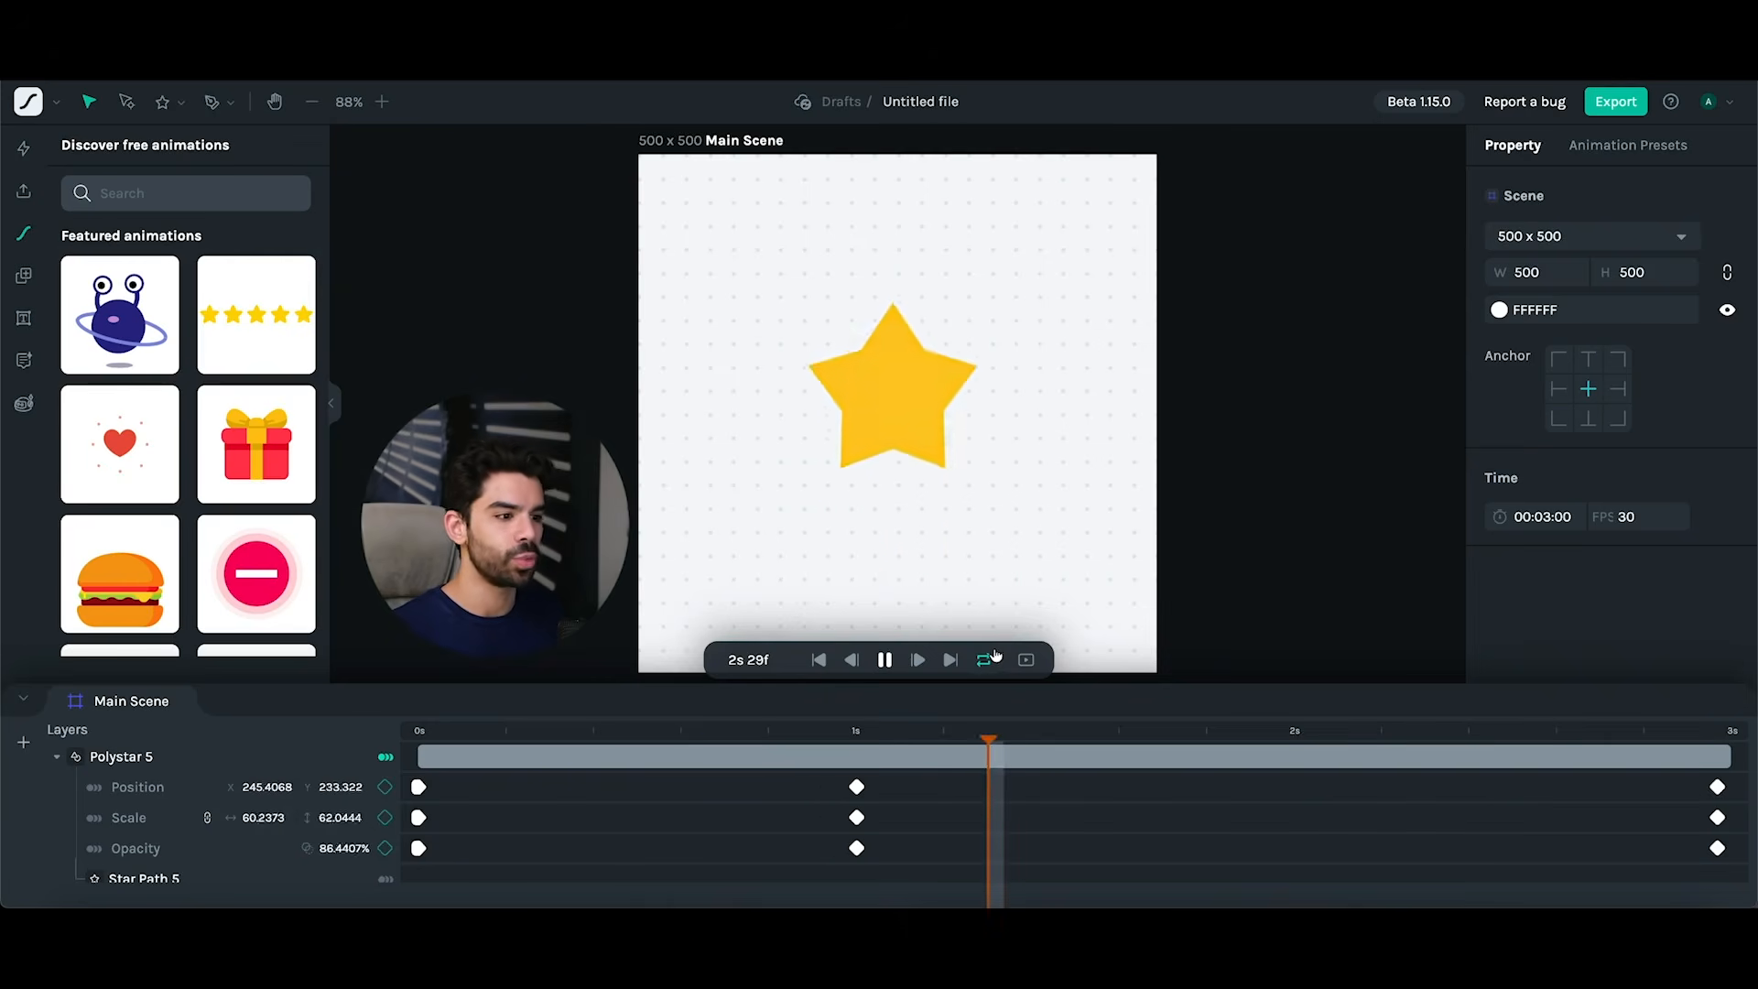
pyautogui.click(885, 659)
# - Copy the star's position keyframe at 1s and paste it at 2s 0f
pyautogui.click(1293, 736)
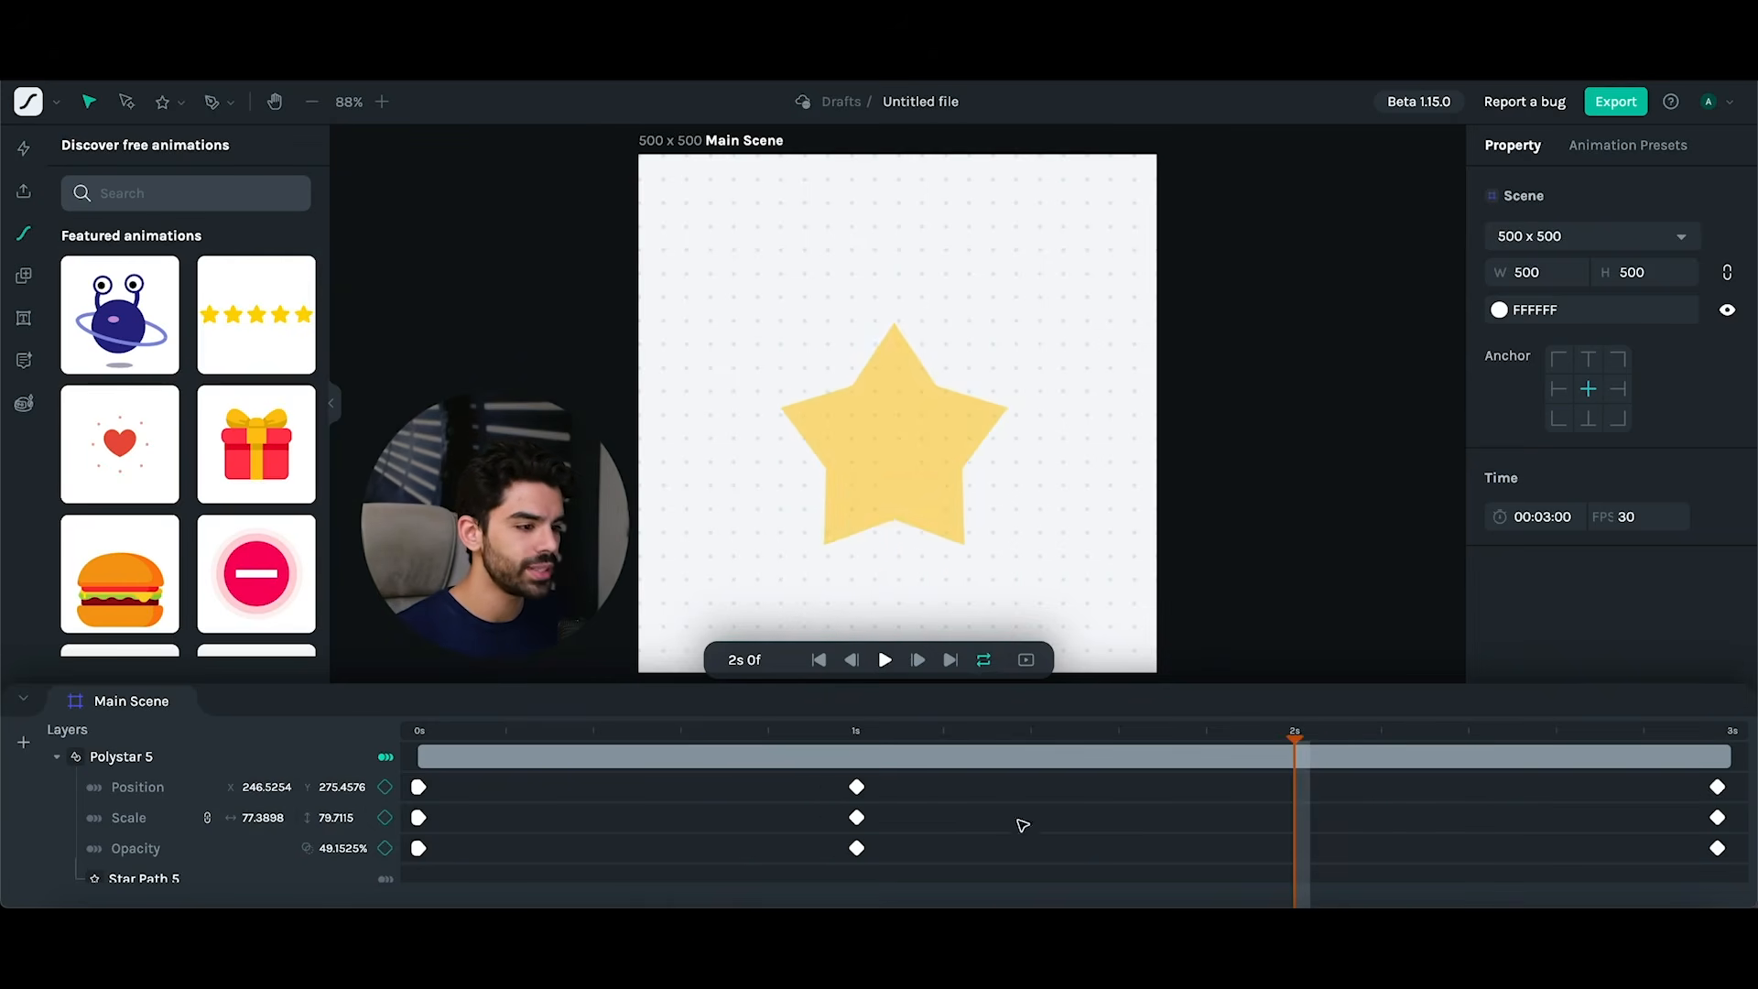
pyautogui.click(858, 787)
pyautogui.click(1006, 803)
pyautogui.hotkey('ctrl', 'v')
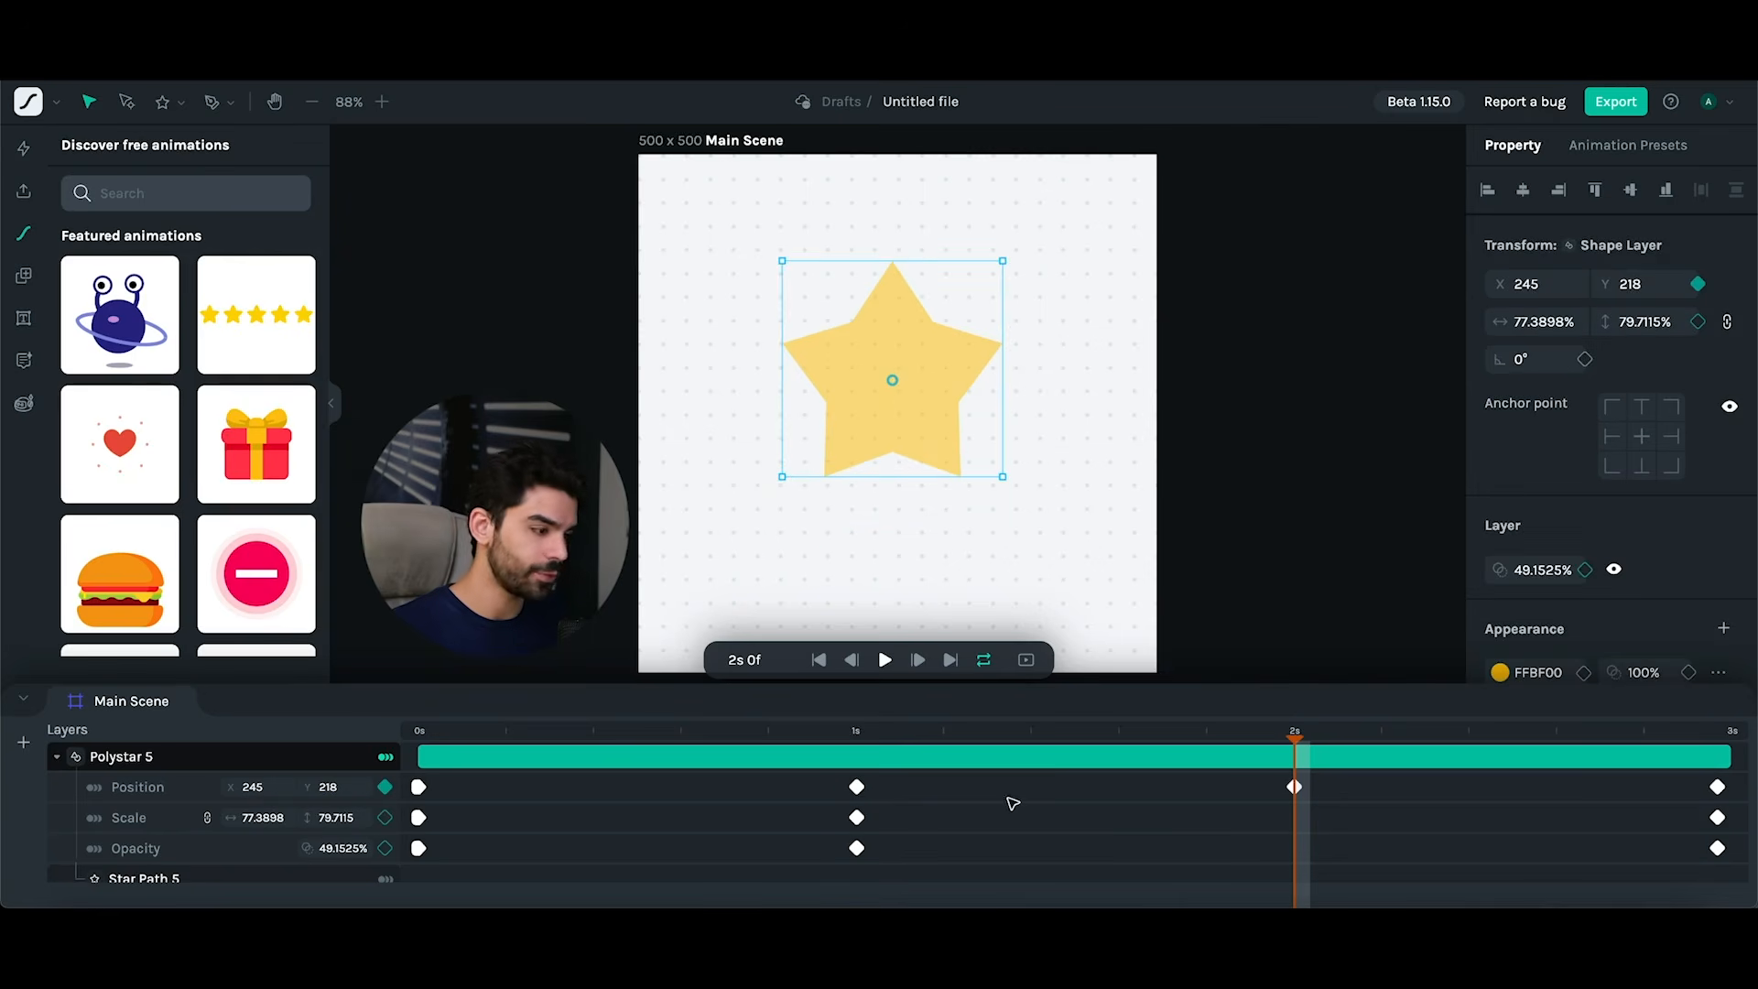
# - Copy the star's scale and opacity keyframes at 1s and paste them at 2s 0f
pyautogui.click(859, 819)
pyautogui.hotkey('ctrl', 'c')
pyautogui.hotkey('ctrl', 'v')
pyautogui.click(859, 850)
pyautogui.hotkey('ctrl', 'c')
pyautogui.hotkey('ctrl', 'v')
pyautogui.click(1016, 846)
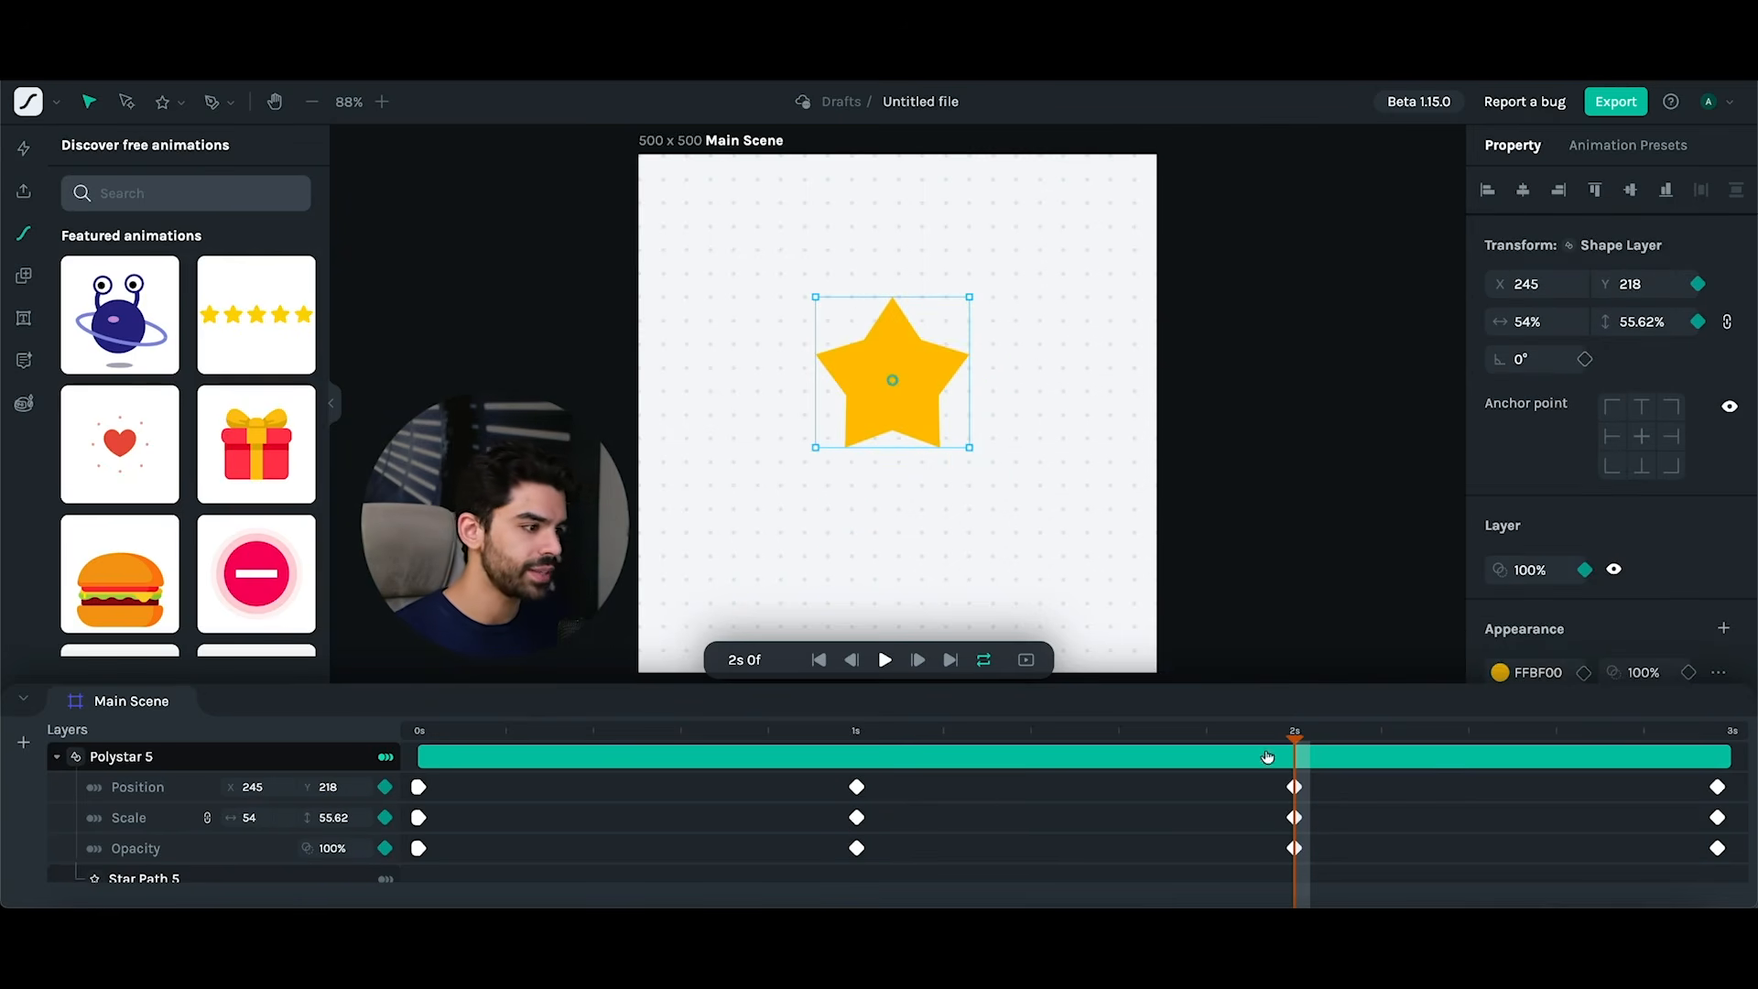
# - Play the star's animation, and move its position, scale and opacity keyframes at 1s to about 0.2 s
pyautogui.press('space')
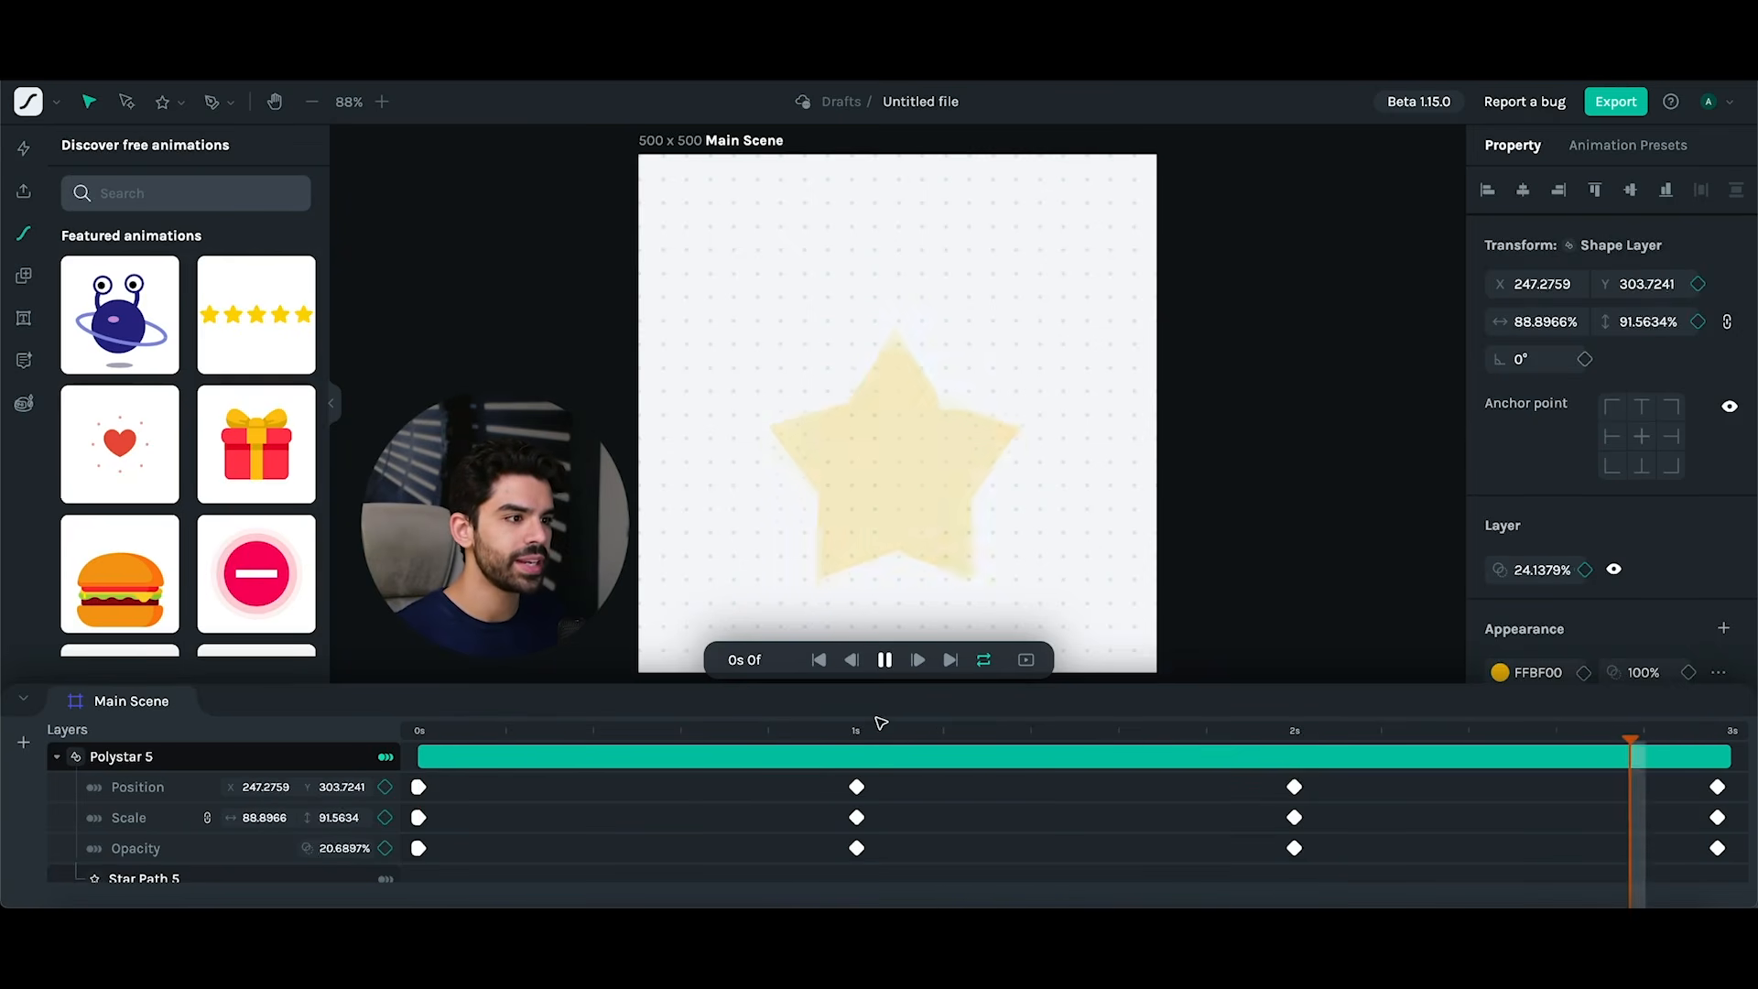
pyautogui.press('space')
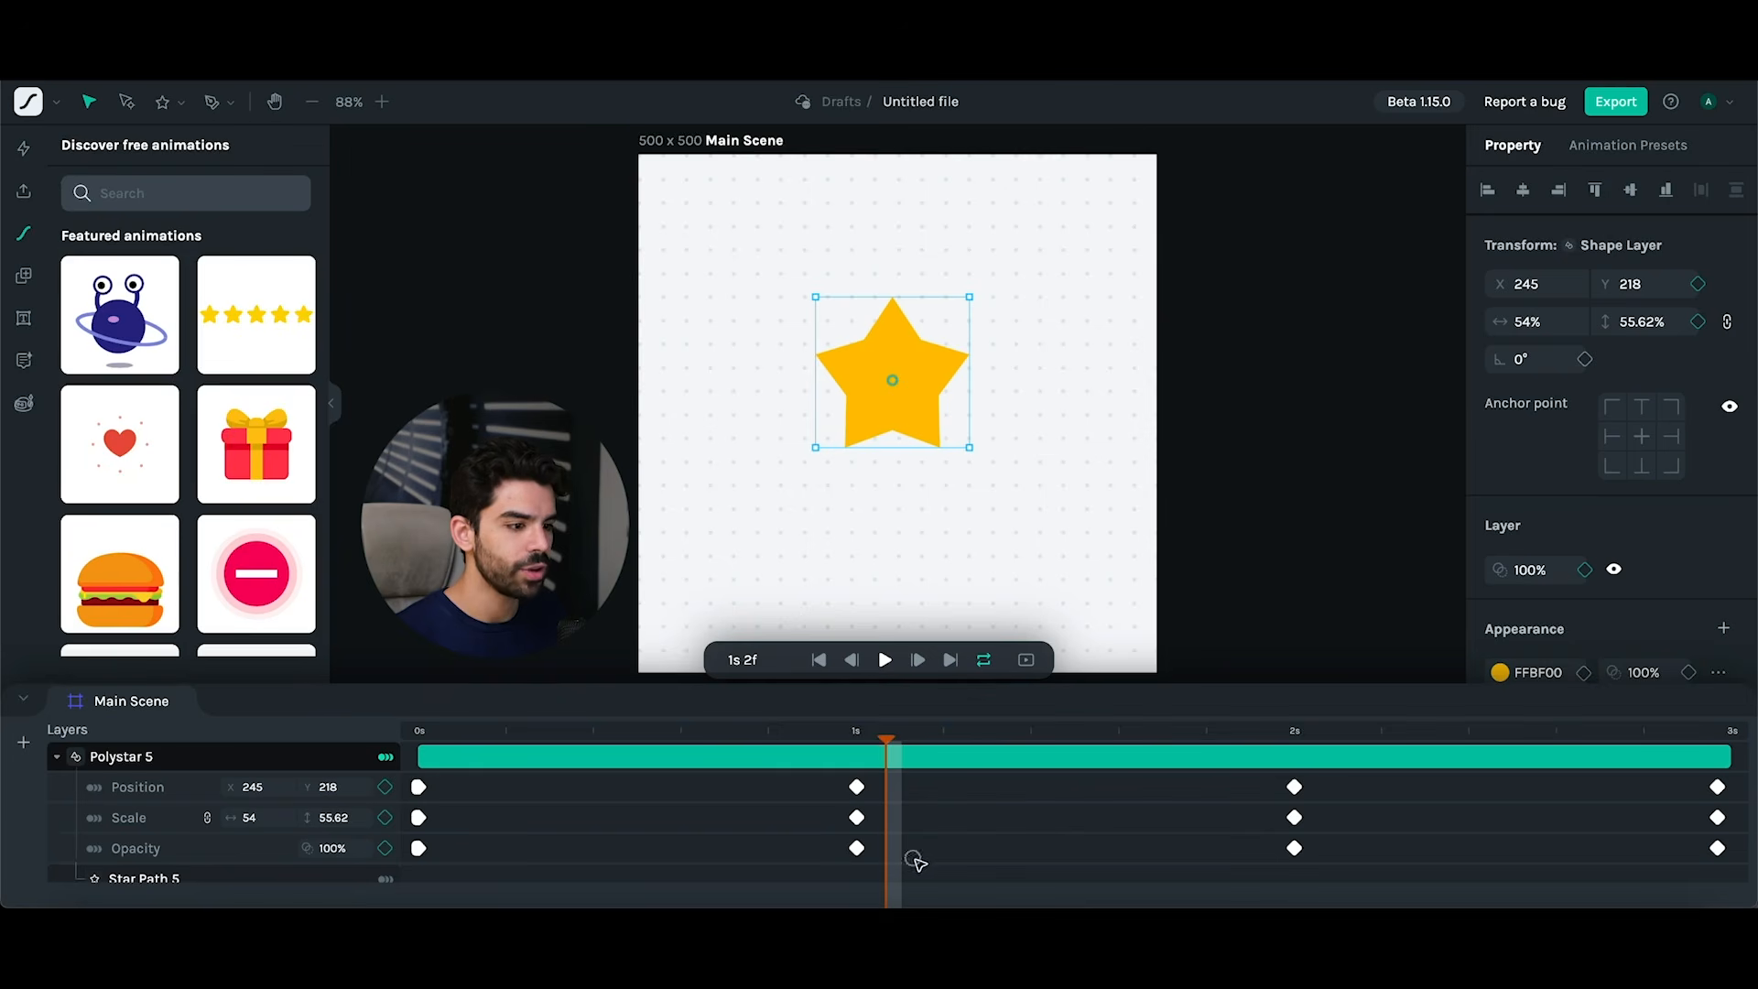
pyautogui.moveTo(835, 789); pyautogui.dragTo(512, 791)
pyautogui.keyDown('shift'); pyautogui.click(858, 849); pyautogui.keyUp('shift')
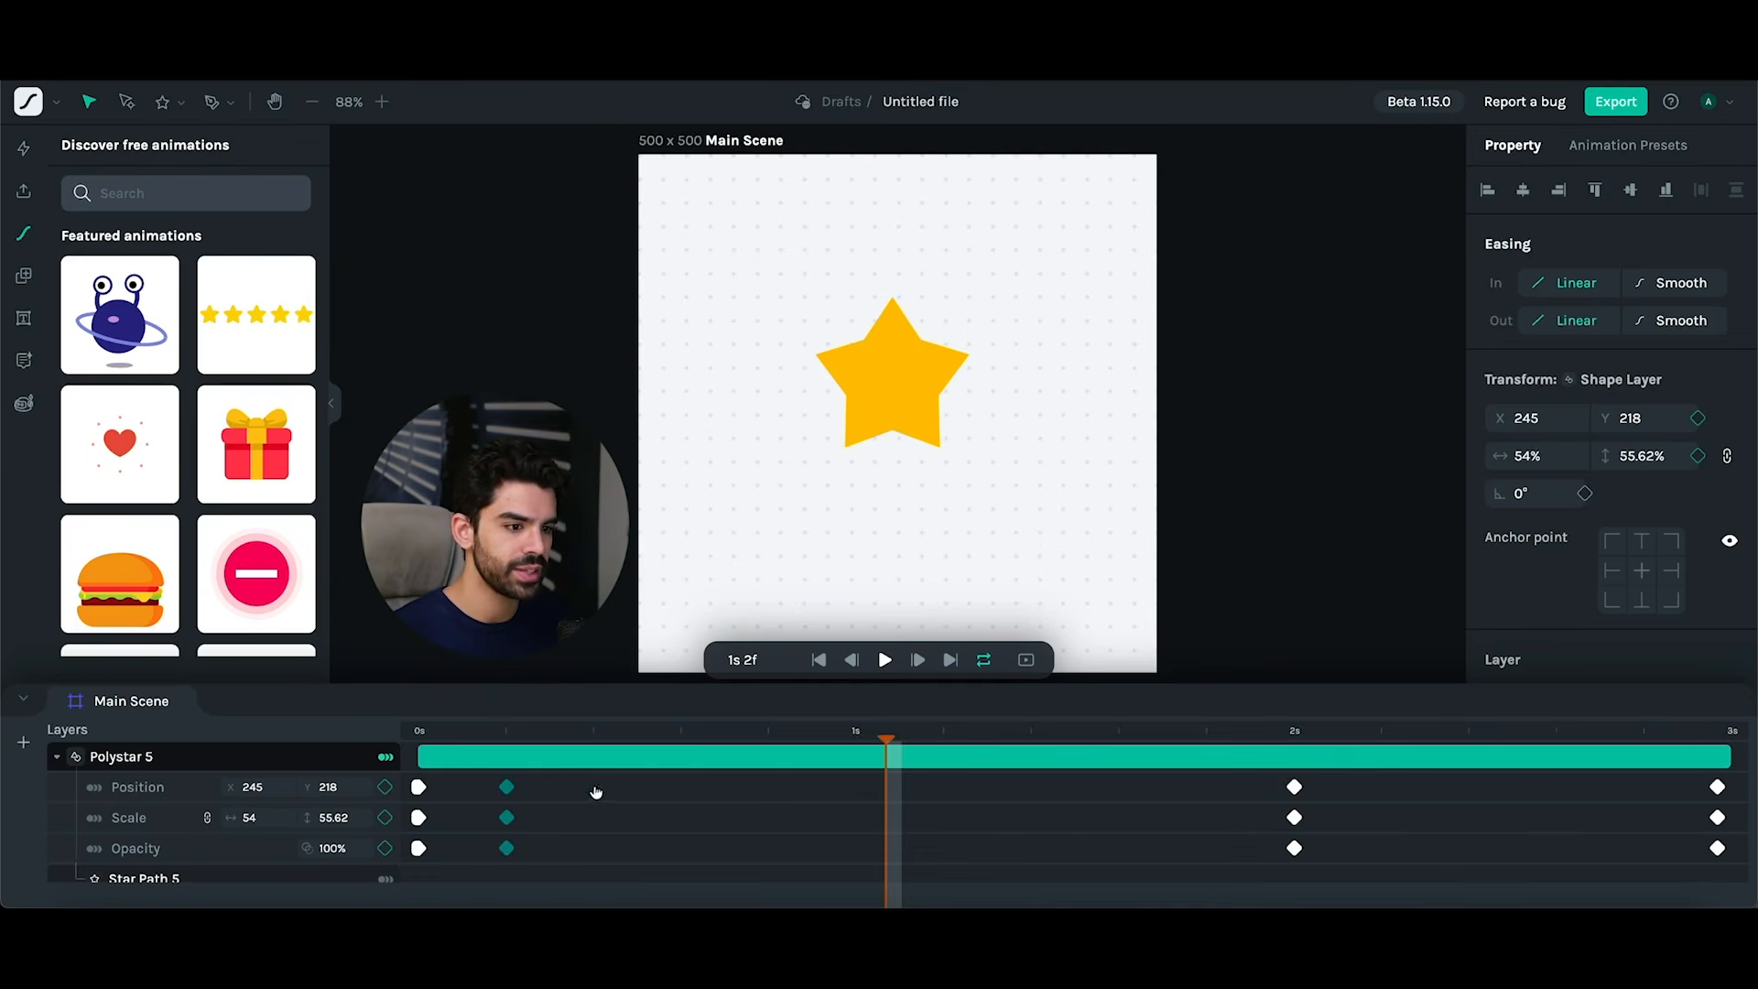
# - Move the star's final position, scale and opacity keyframes near 3s to 2s 5f
pyautogui.click(1725, 794)
pyautogui.click(1719, 789)
pyautogui.keyDown('shift'); pyautogui.click(1719, 819); pyautogui.keyUp('shift')
pyautogui.keyDown('shift'); pyautogui.click(1719, 849); pyautogui.keyUp('shift')
pyautogui.moveTo(1719, 791); pyautogui.dragTo(1364, 789)
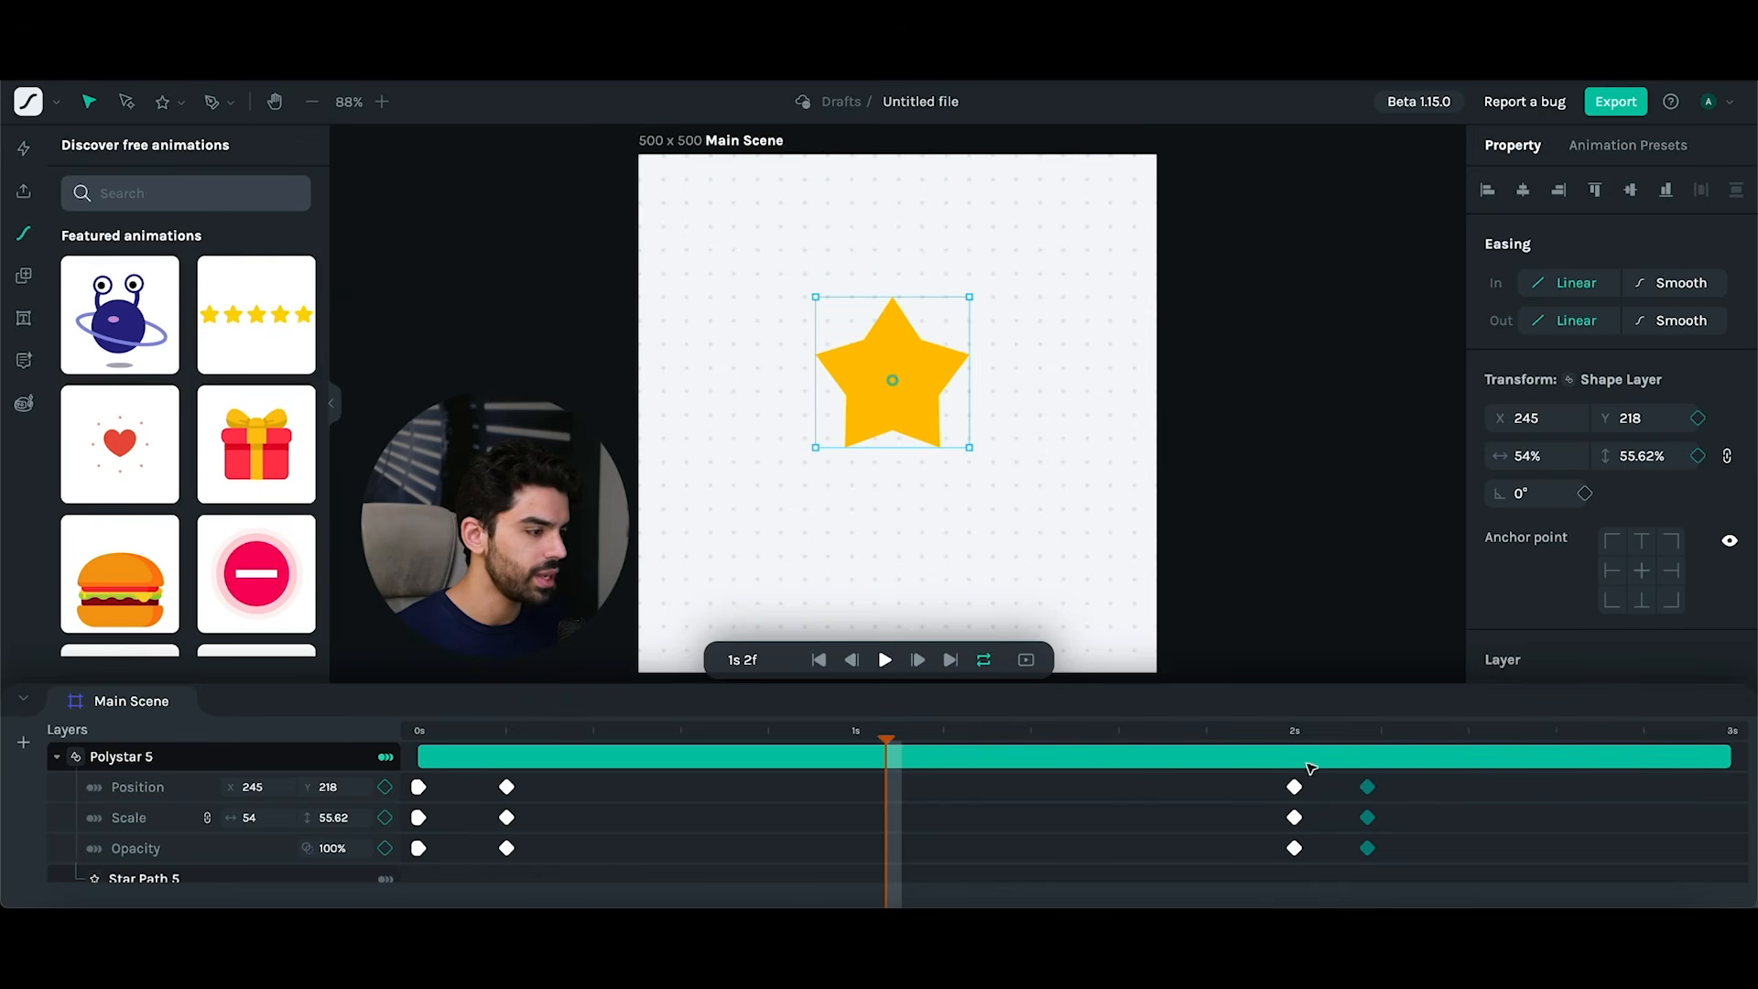
pyautogui.click(1374, 738)
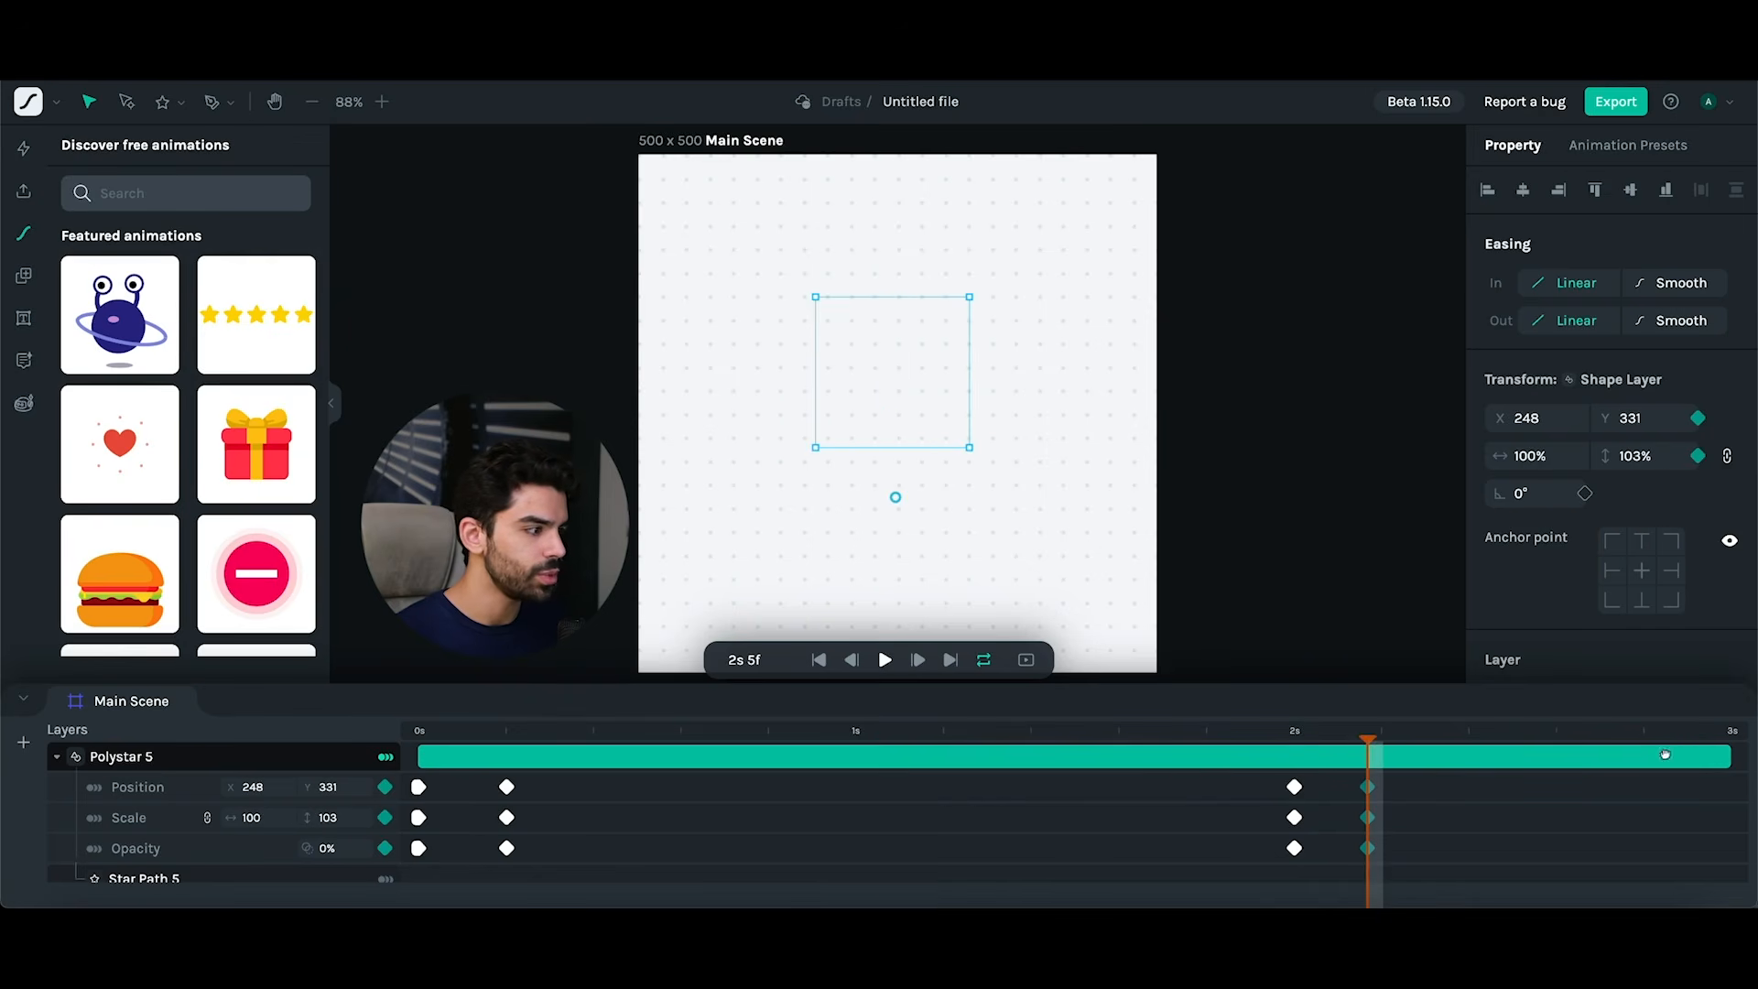
# - Trim the end of the star's layer to just after its last keyframes and play the animation
pyautogui.moveTo(1732, 762); pyautogui.dragTo(1379, 763)
pyautogui.click(885, 660)
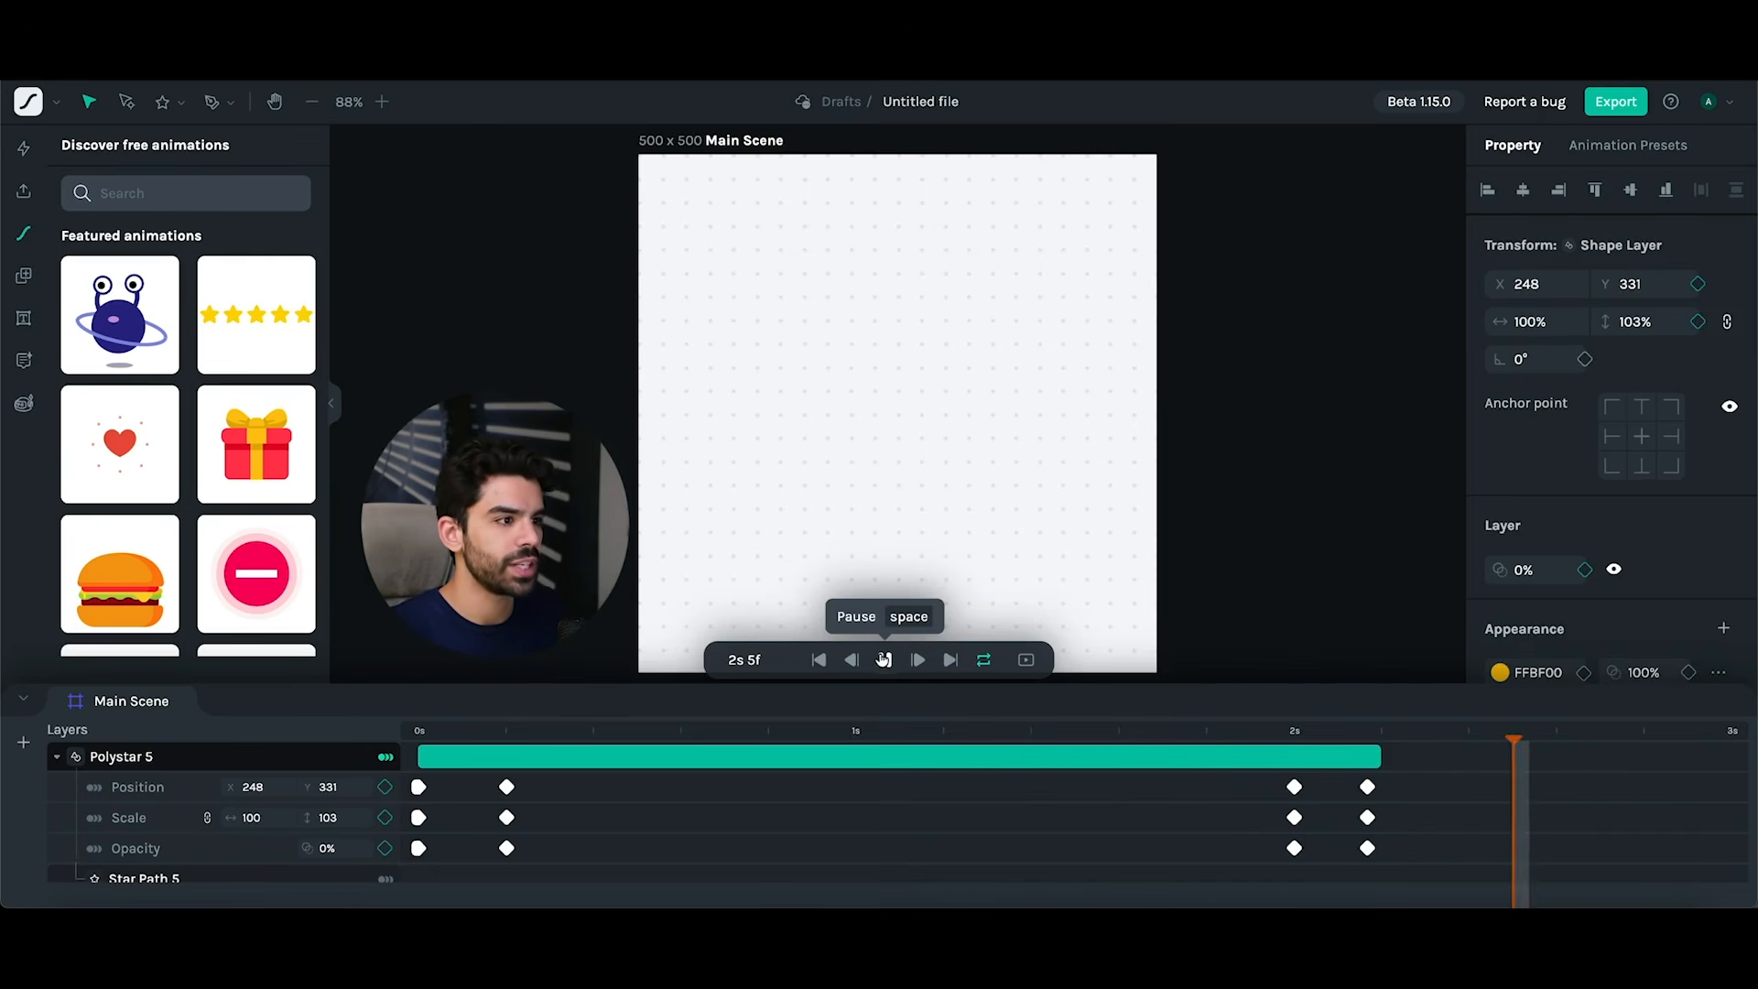
pyautogui.click(883, 659)
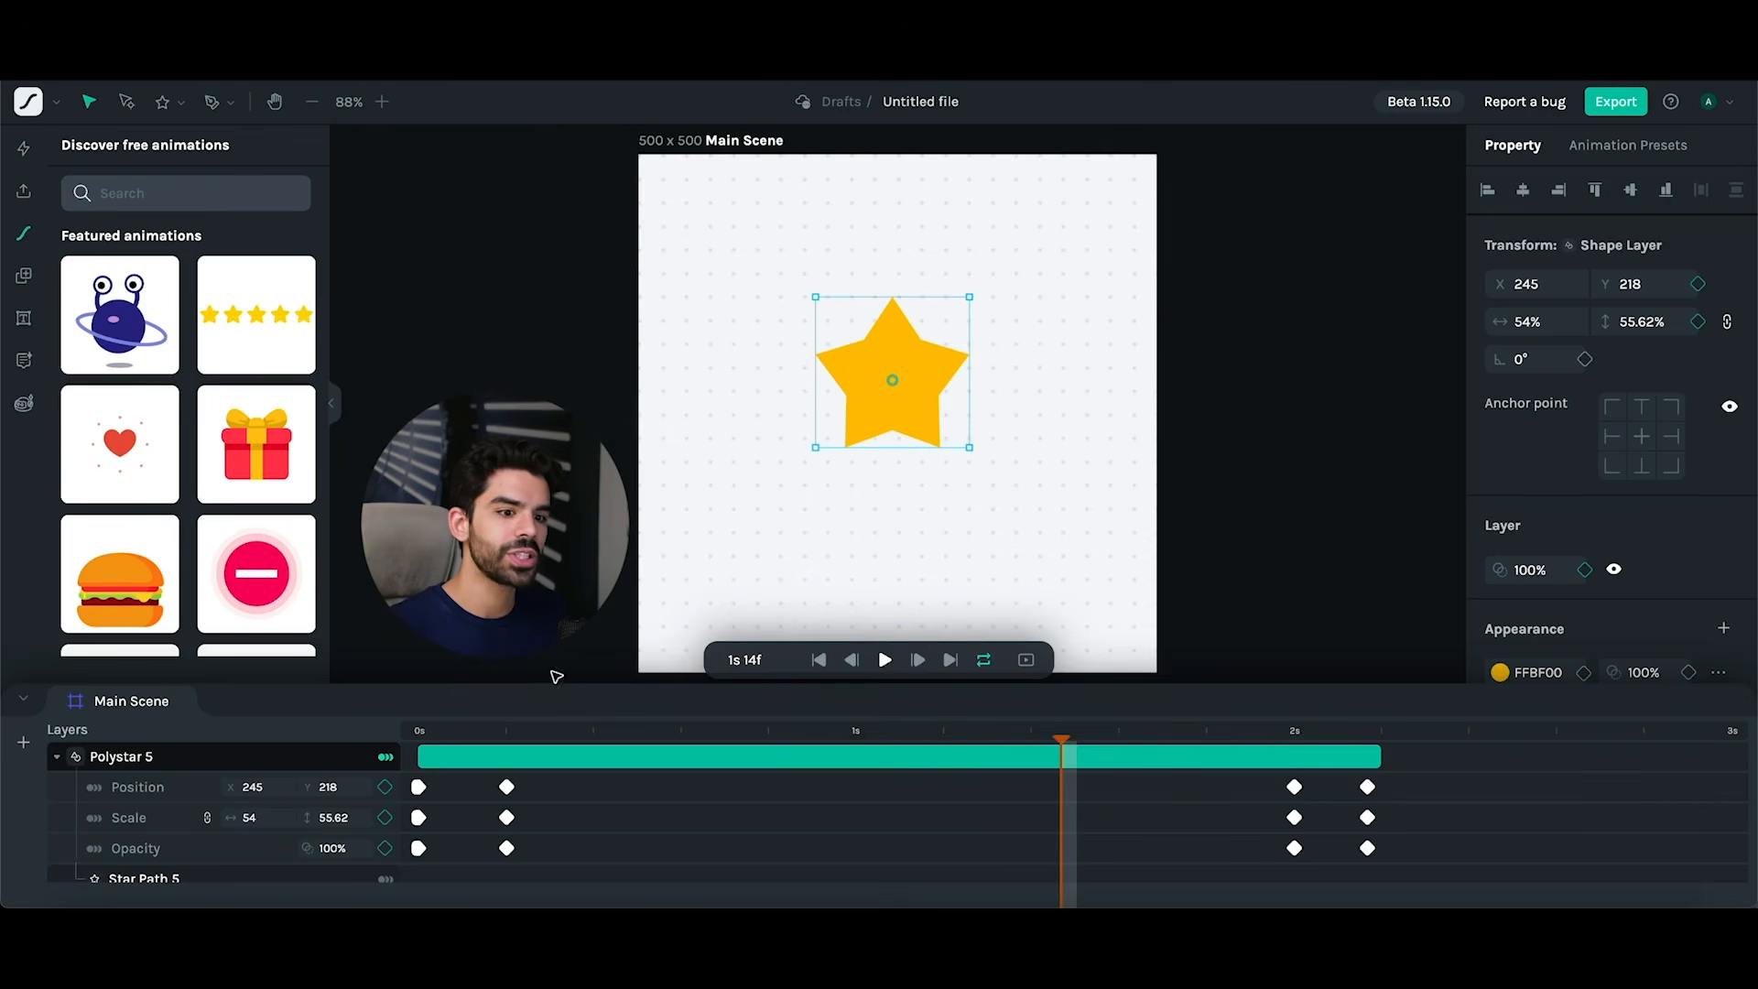
# - Collapse the Polystar 5 layer and rename the untitled file as Stars
pyautogui.click(56, 758)
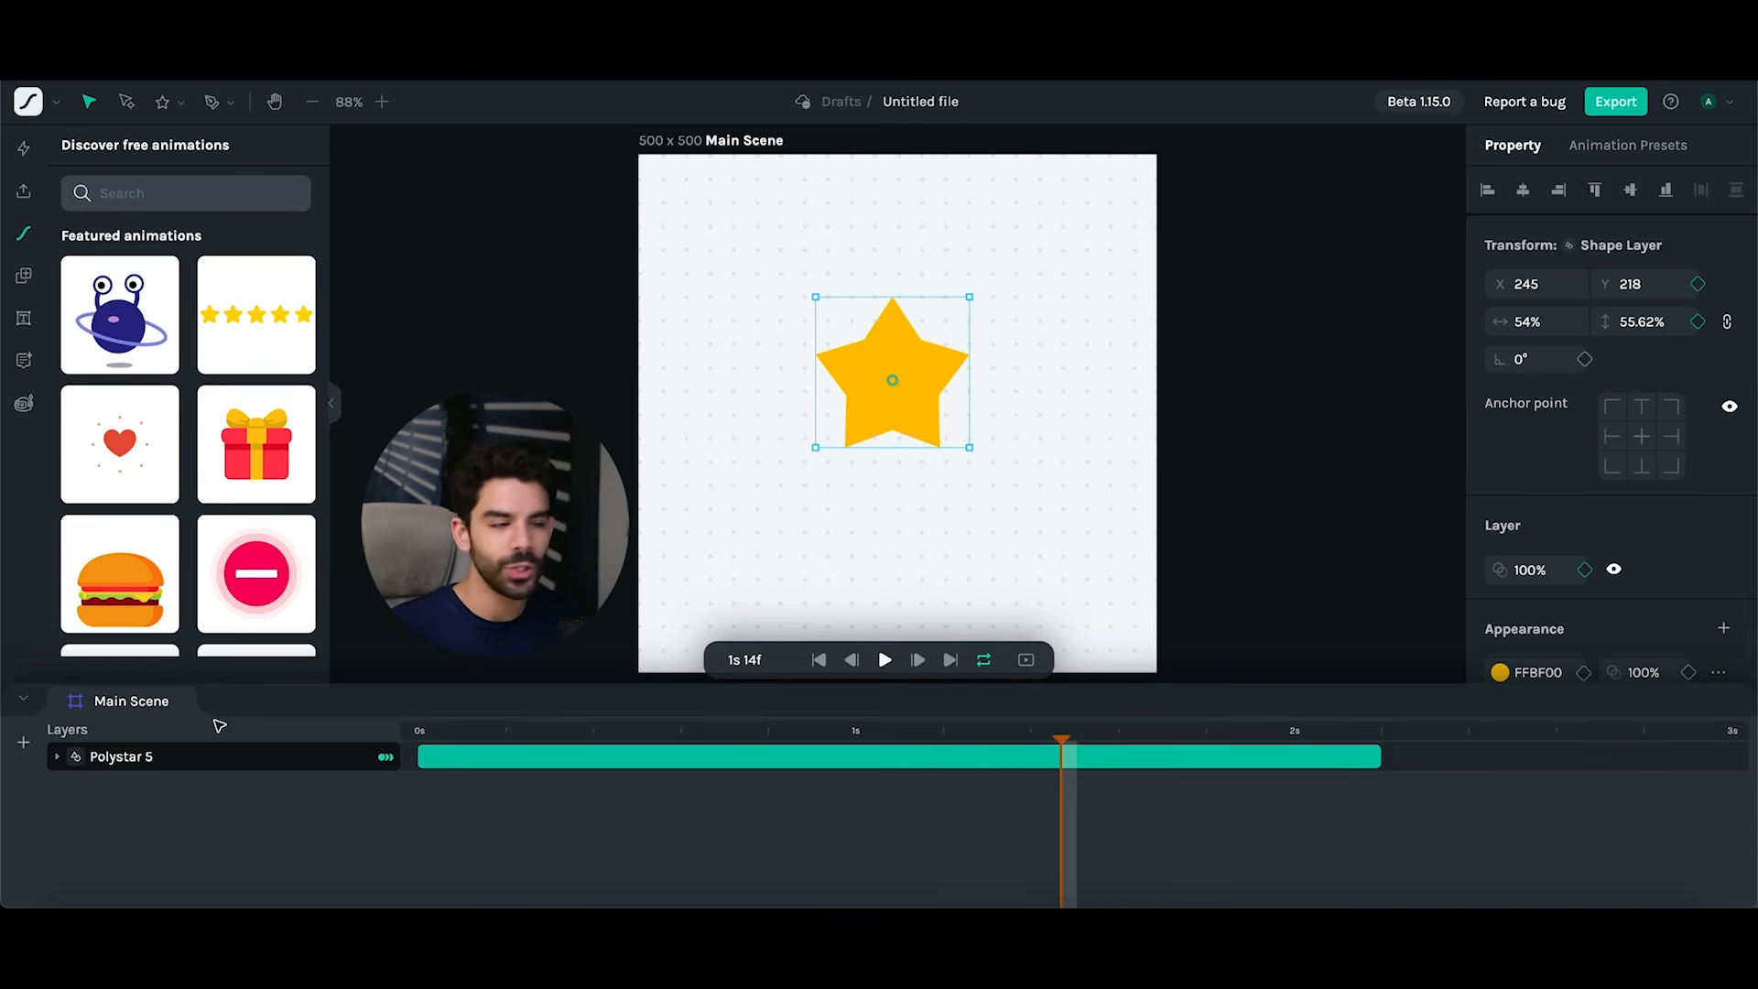
pyautogui.click(881, 143)
pyautogui.click(903, 103)
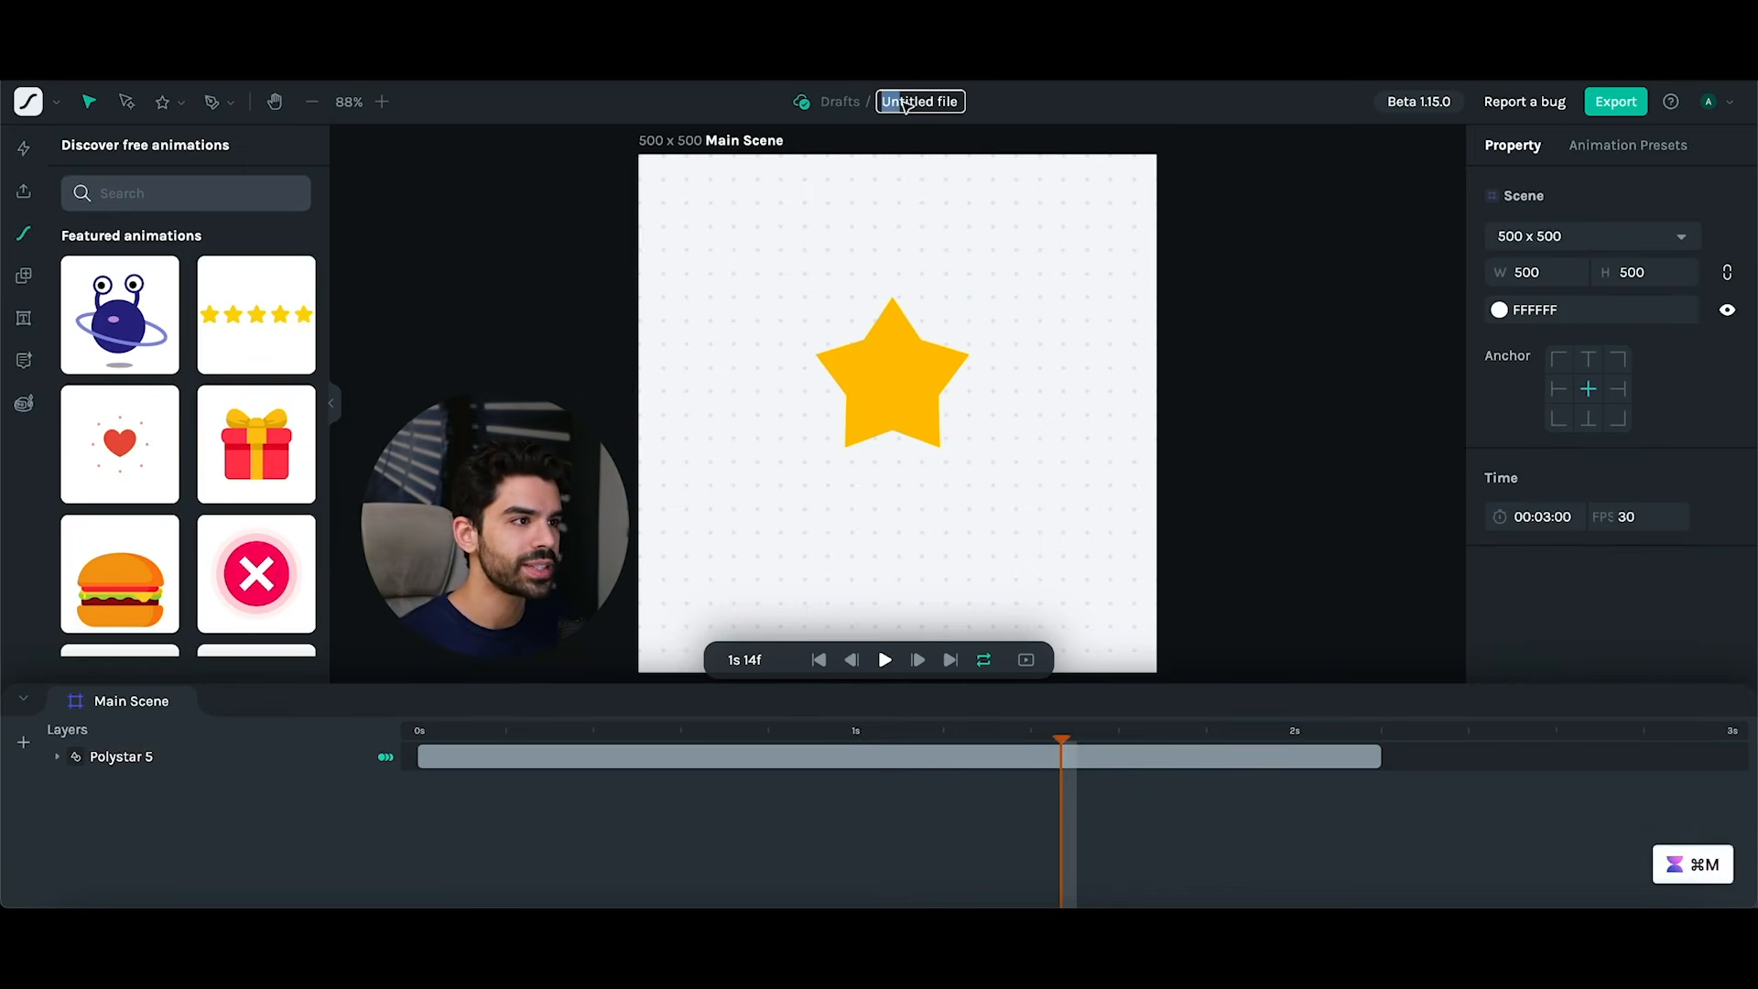
pyautogui.write('Stars')
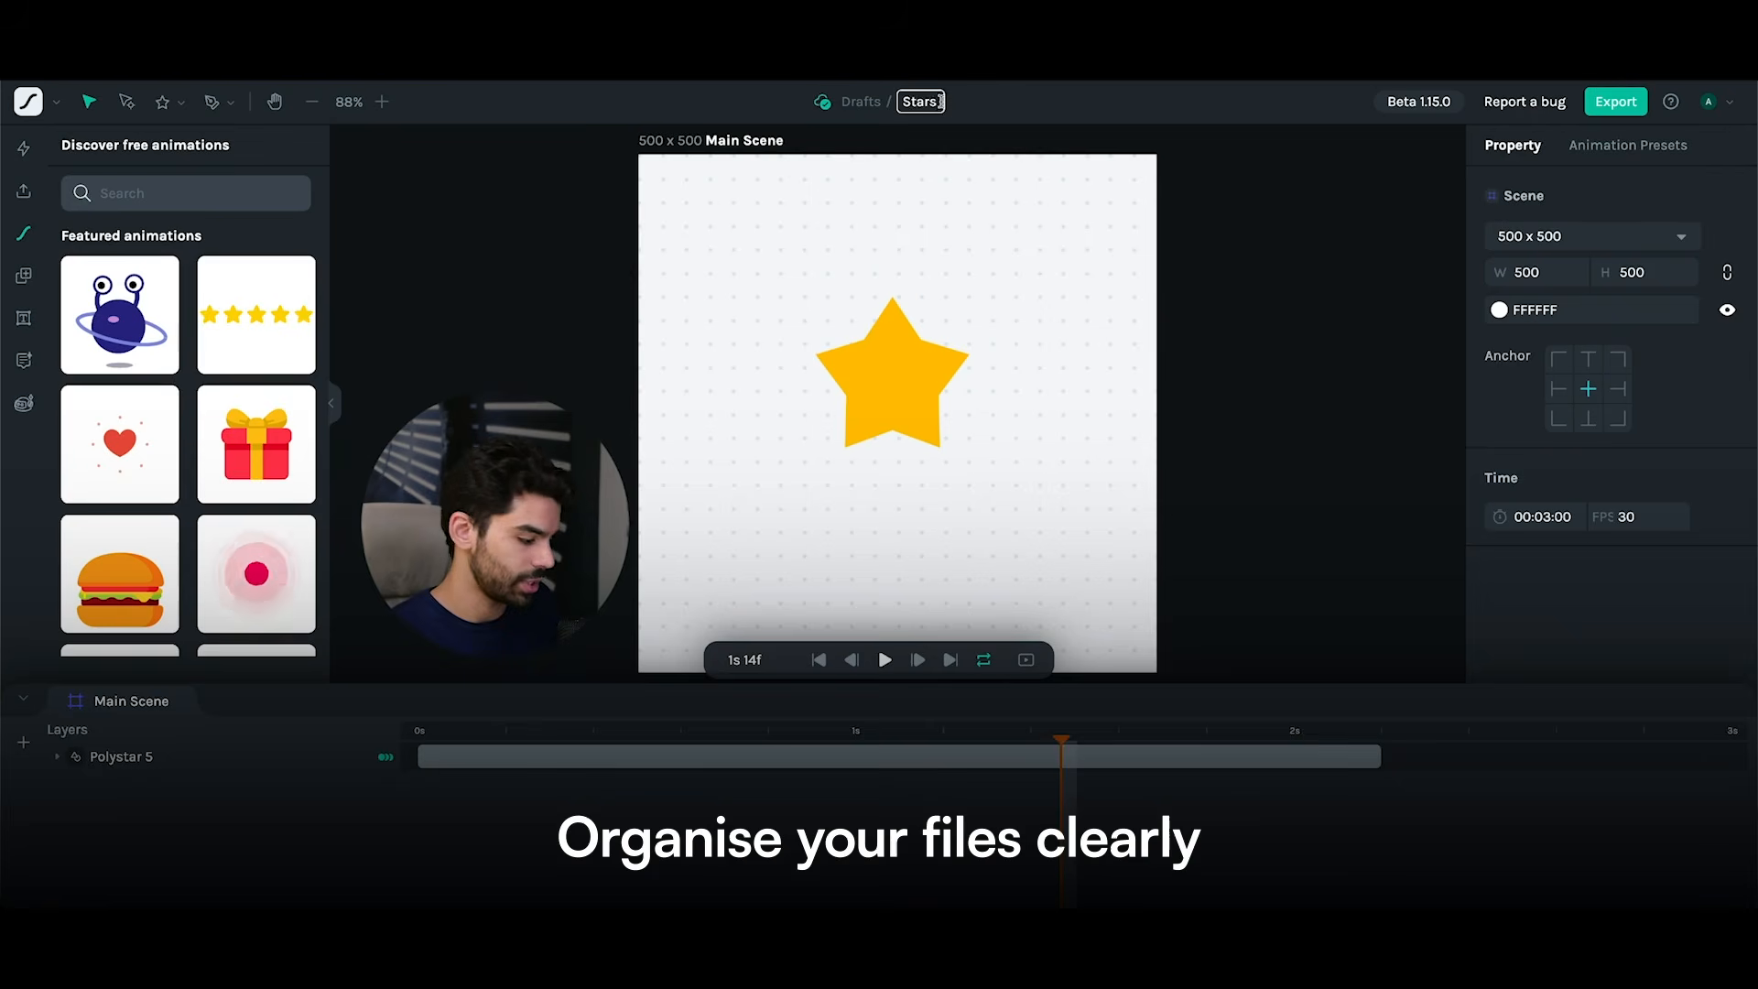
pyautogui.press('Return')
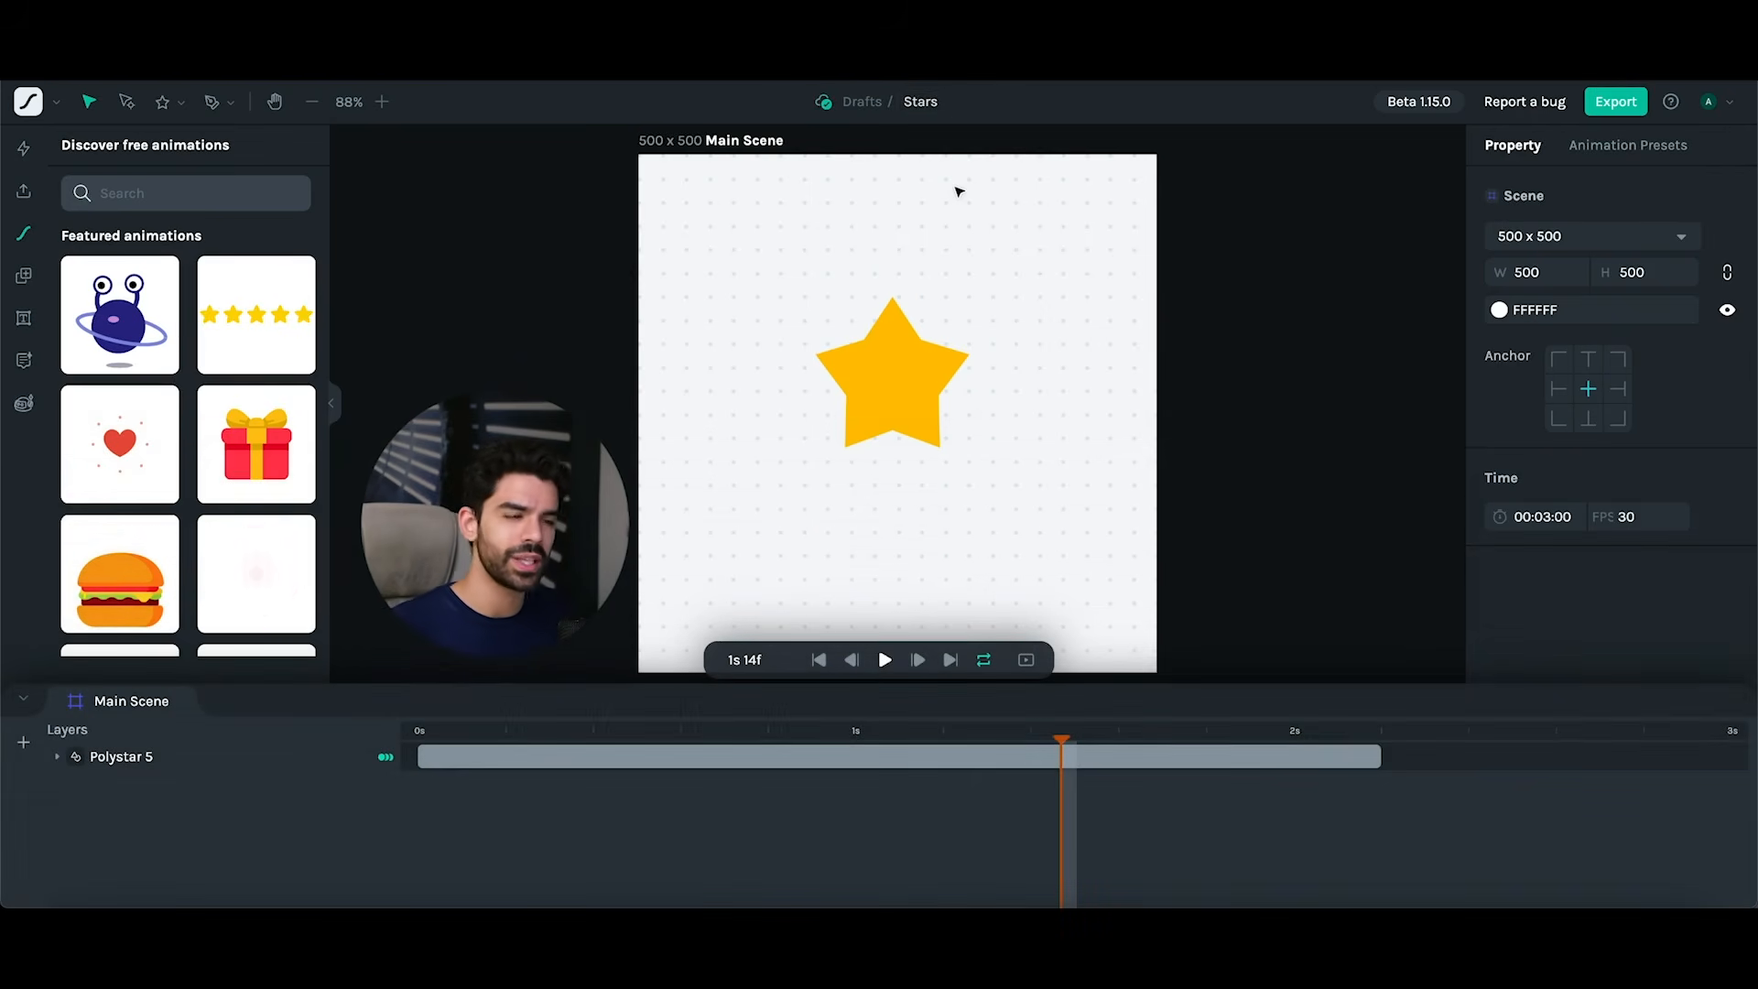
# - Remove the star from the scene and place the featured Trophy animation at about X 413, Y 261
pyautogui.click(921, 374)
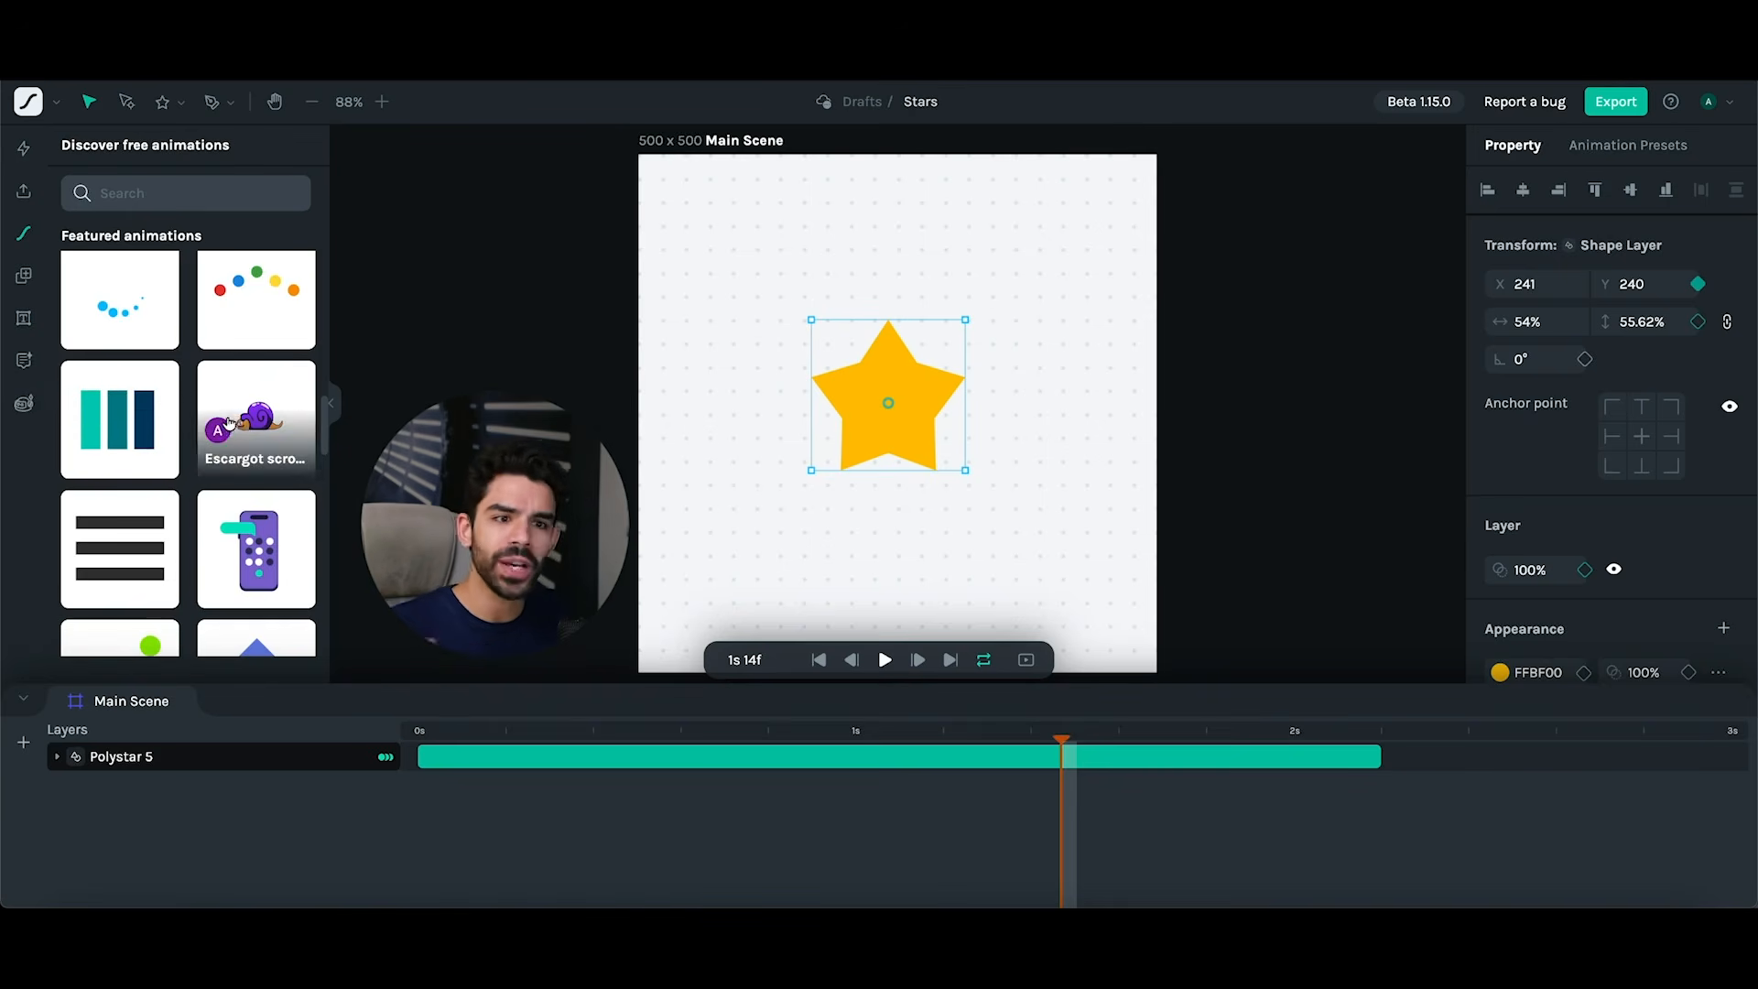
pyautogui.scroll(-3, 238, 410)
pyautogui.scroll(-2, 241, 413)
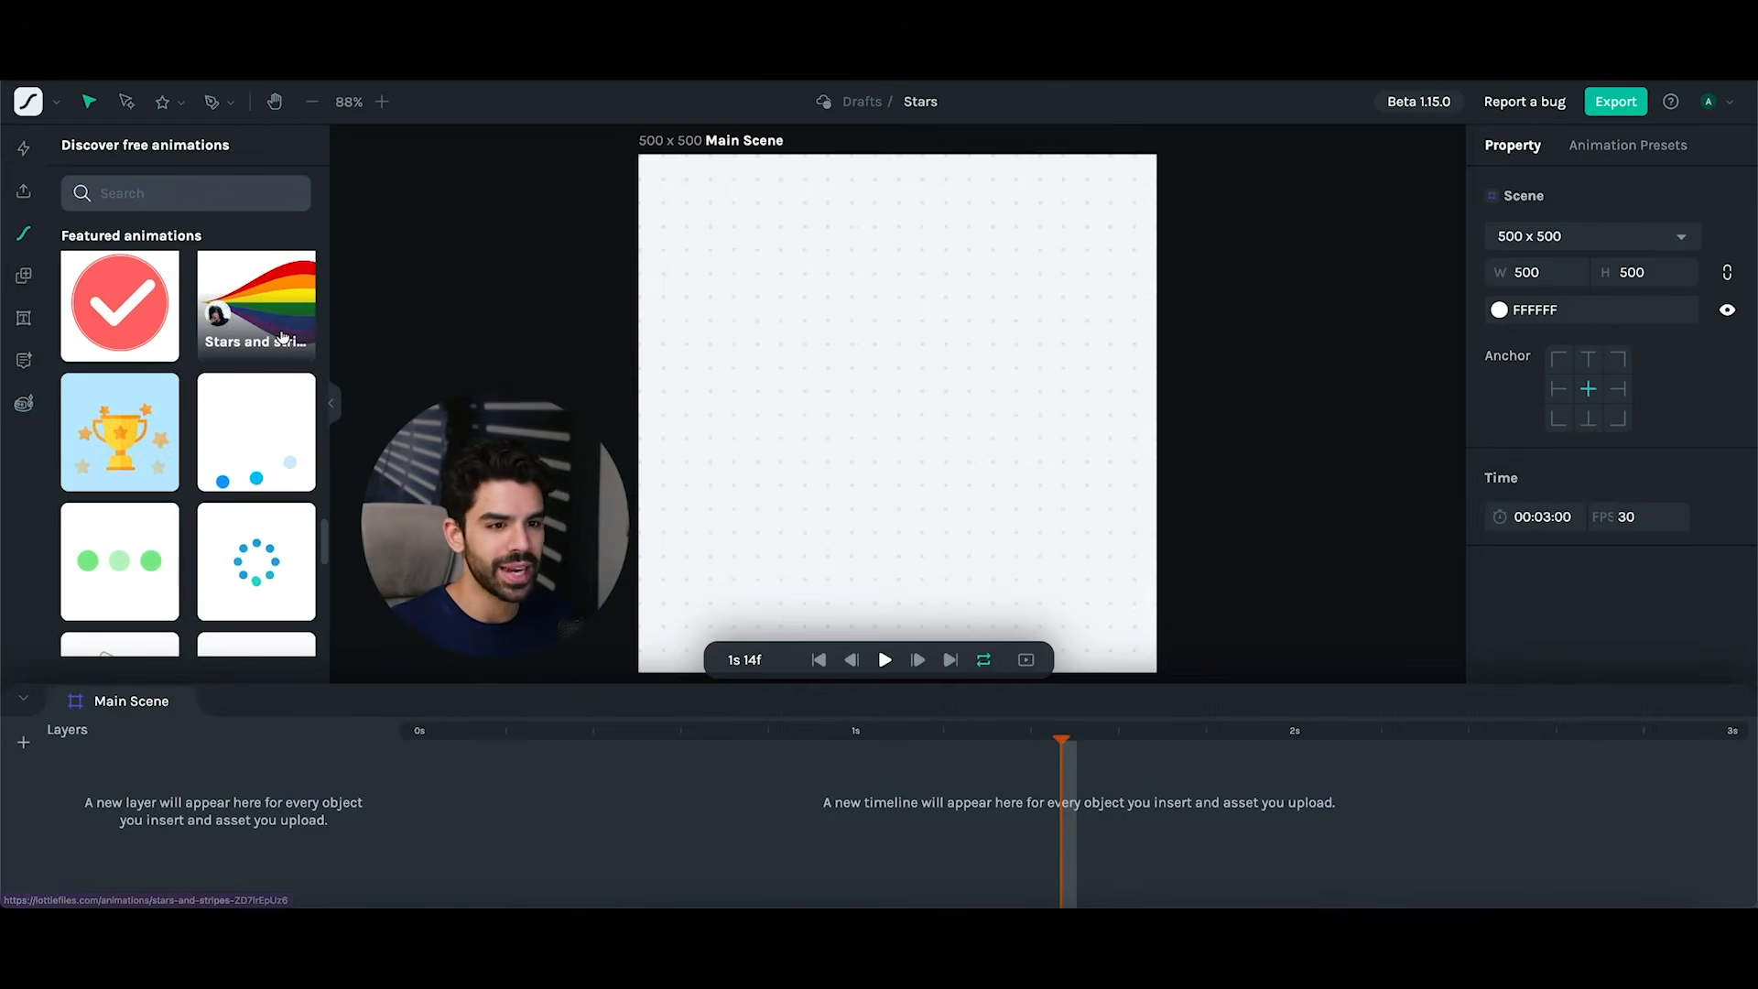
pyautogui.scroll(-1, 283, 336)
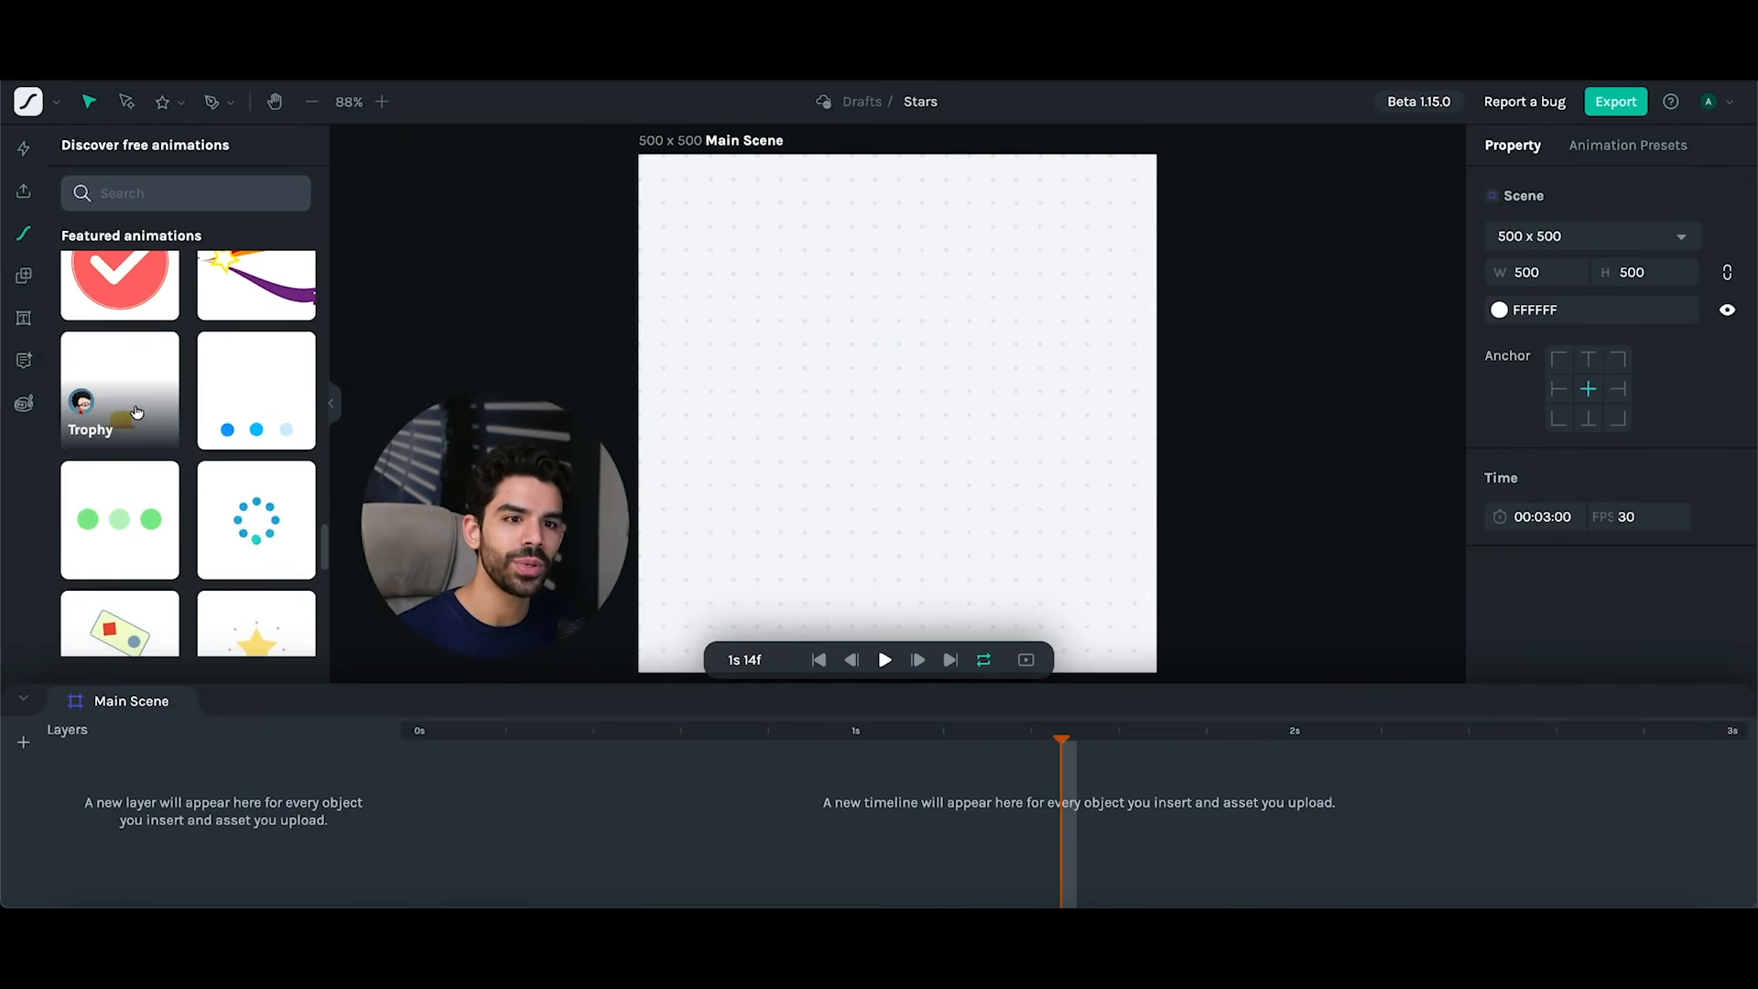
pyautogui.moveTo(129, 394); pyautogui.dragTo(1067, 399)
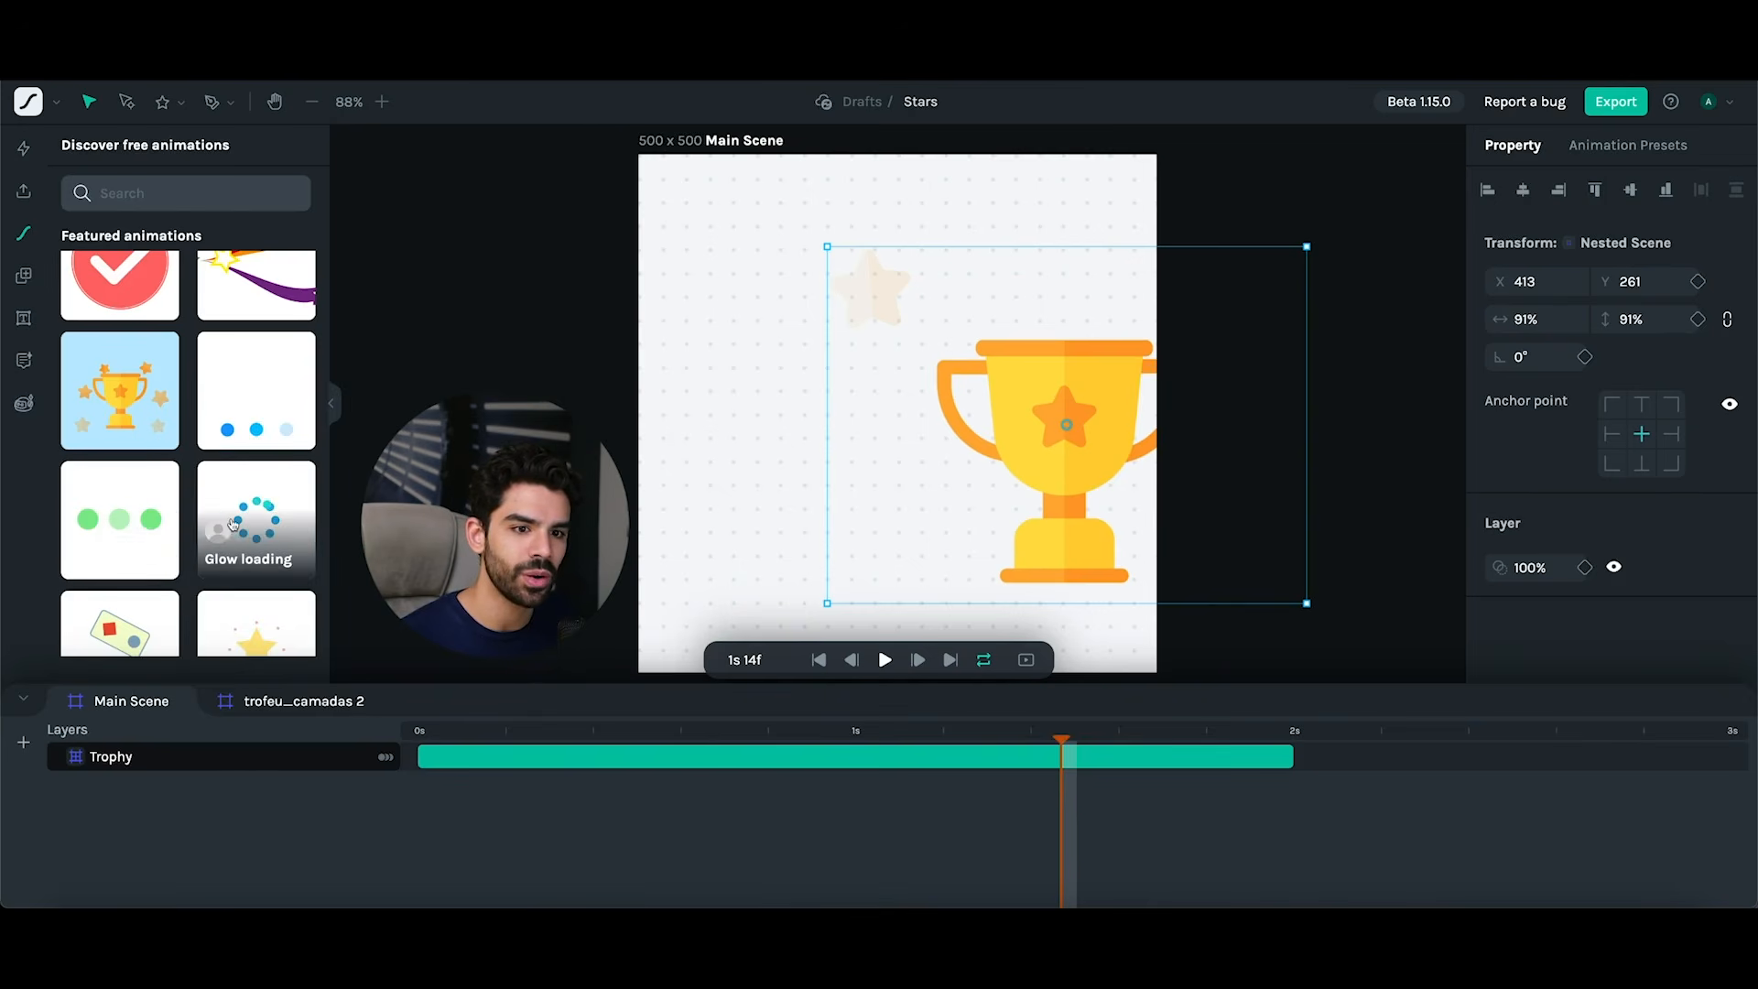
# - Search the free animations for "load" and place the three-orange-dots loader at about X 110, Y 249
pyautogui.scroll(-2, 255, 531)
pyautogui.click(156, 198)
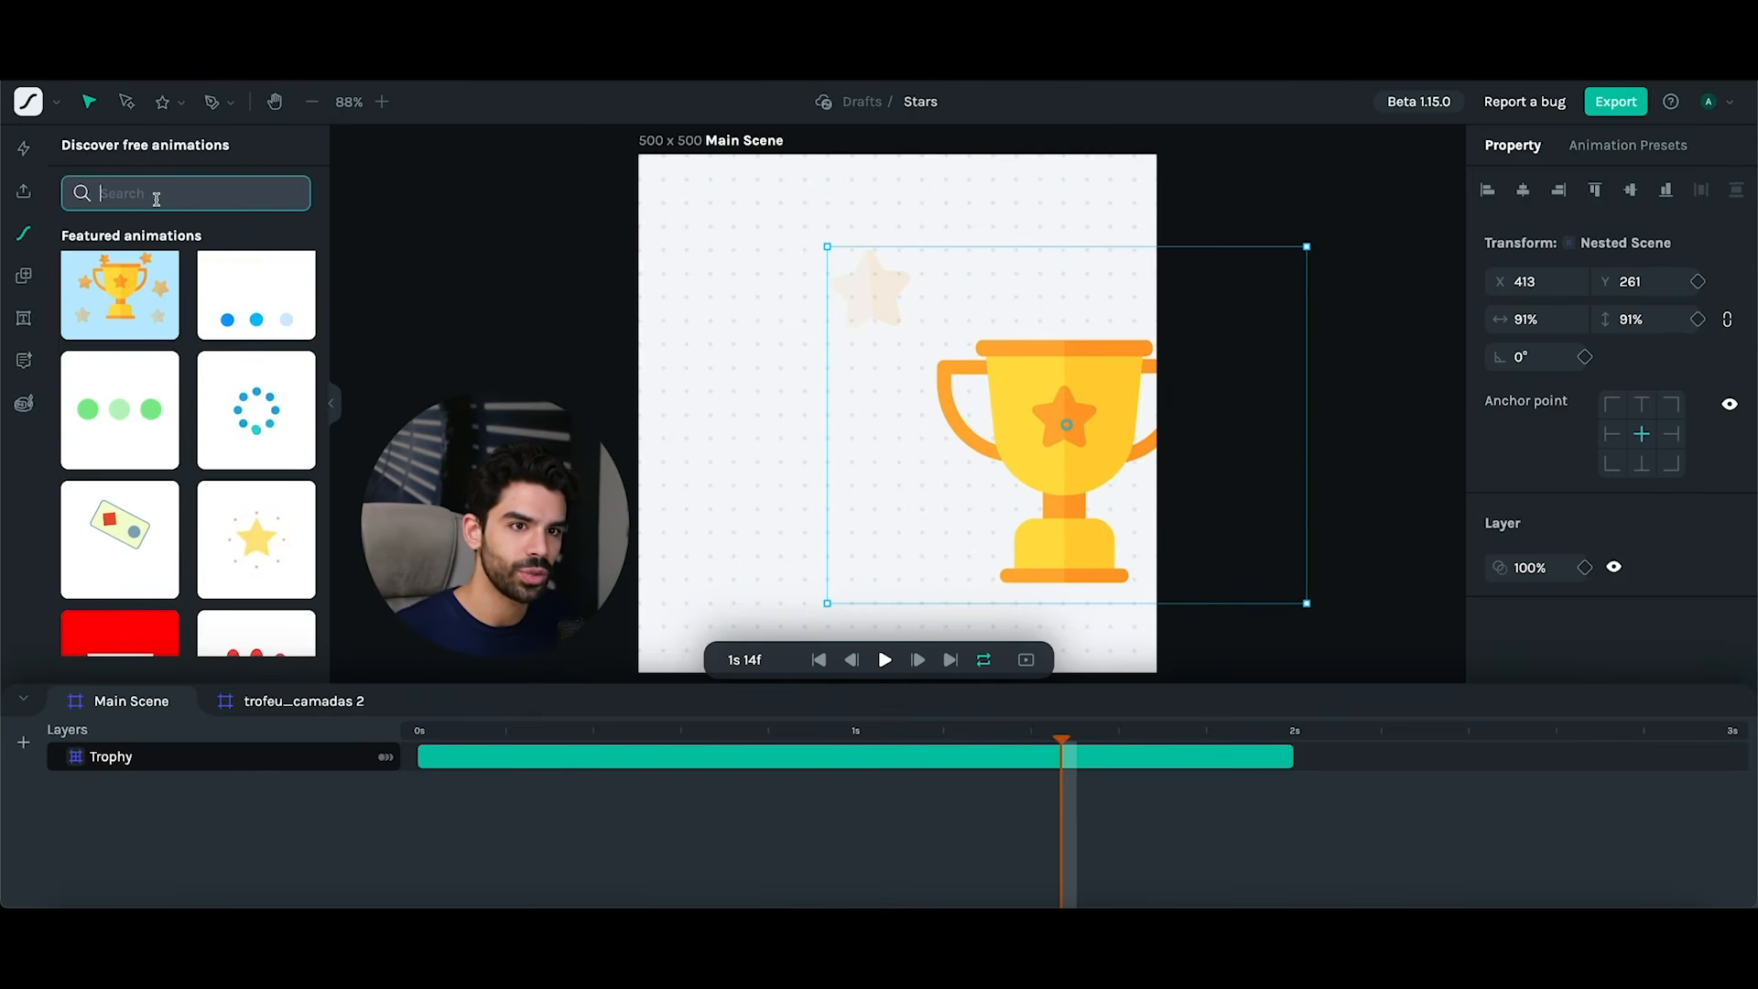
pyautogui.write('load')
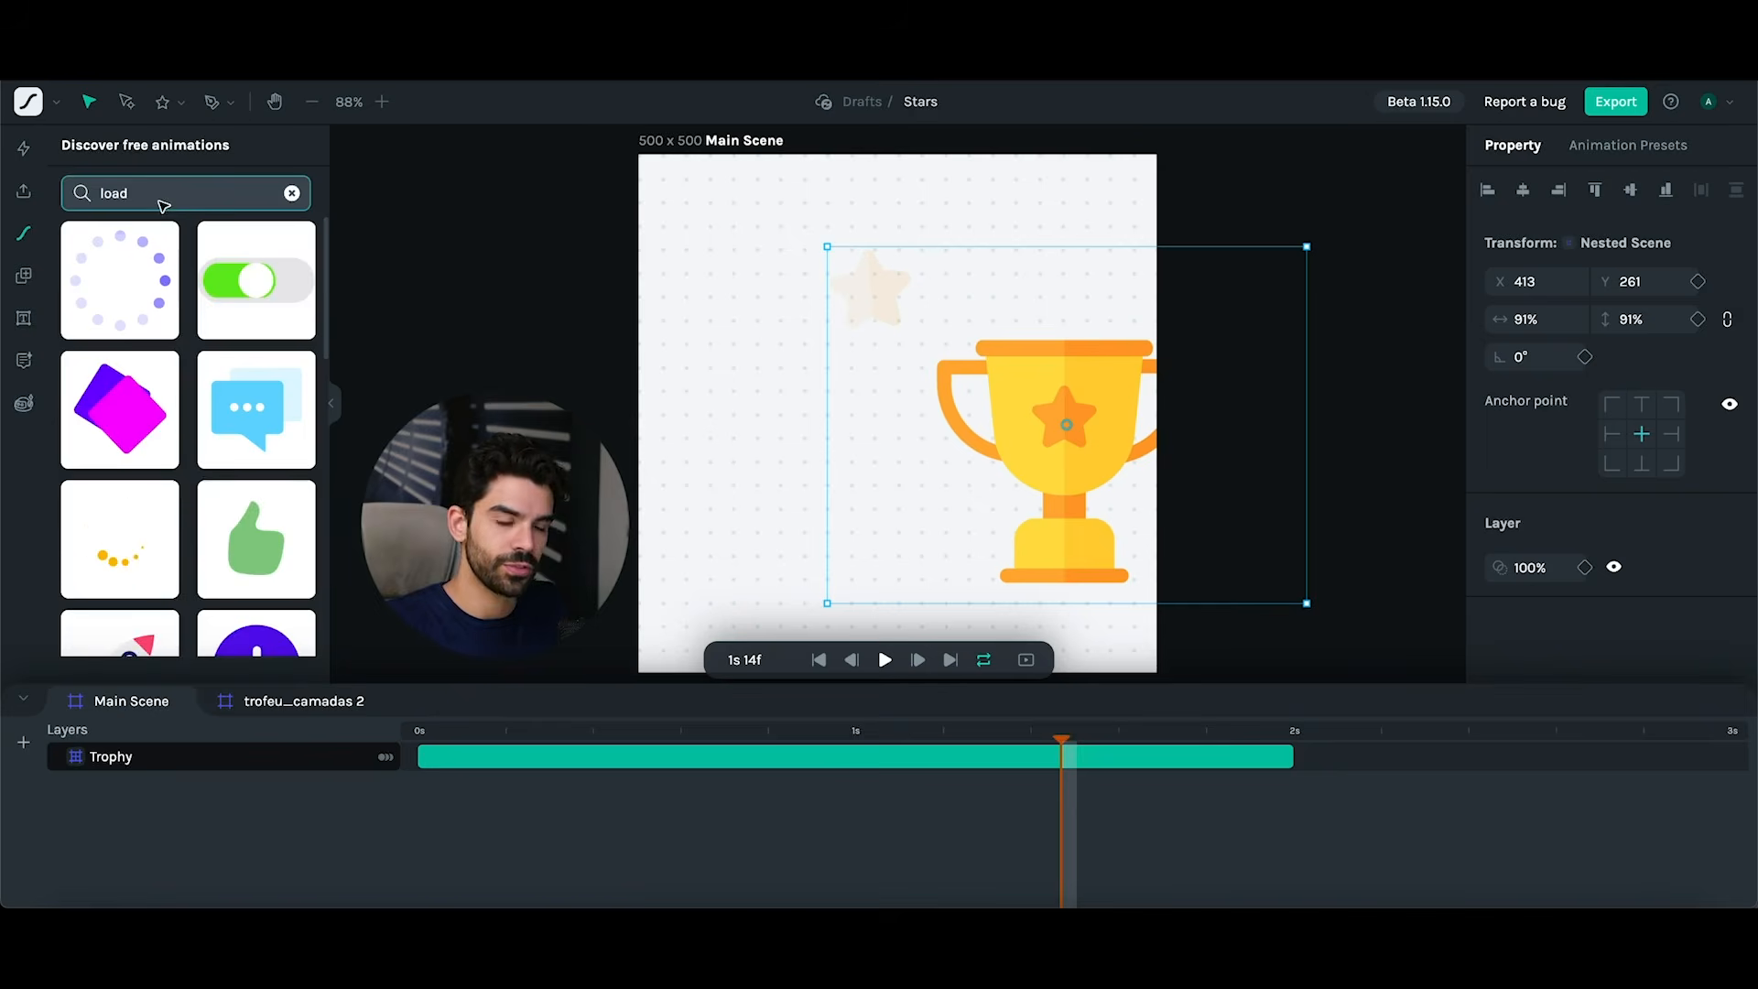
pyautogui.moveTo(259, 279); pyautogui.dragTo(750, 411)
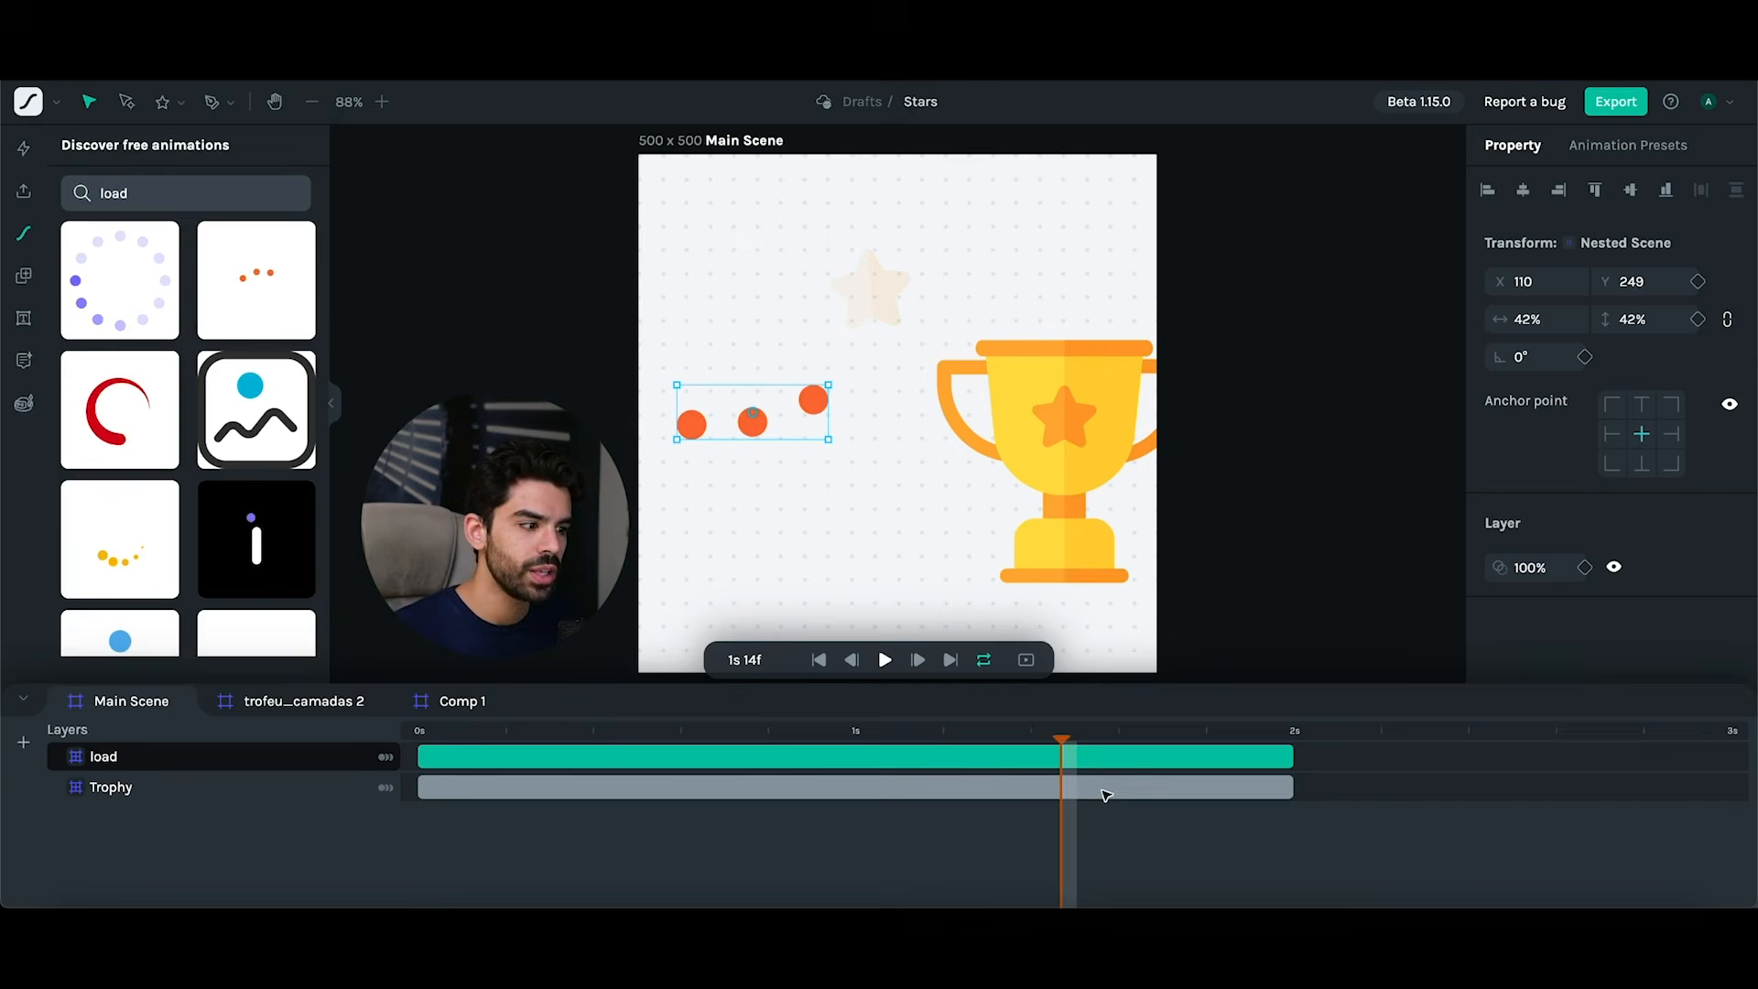
# - Scrub through the scene and shift the Trophy layer to start at about 1 s
pyautogui.click(430, 731)
pyautogui.moveTo(487, 733); pyautogui.dragTo(1238, 760)
pyautogui.click(566, 787)
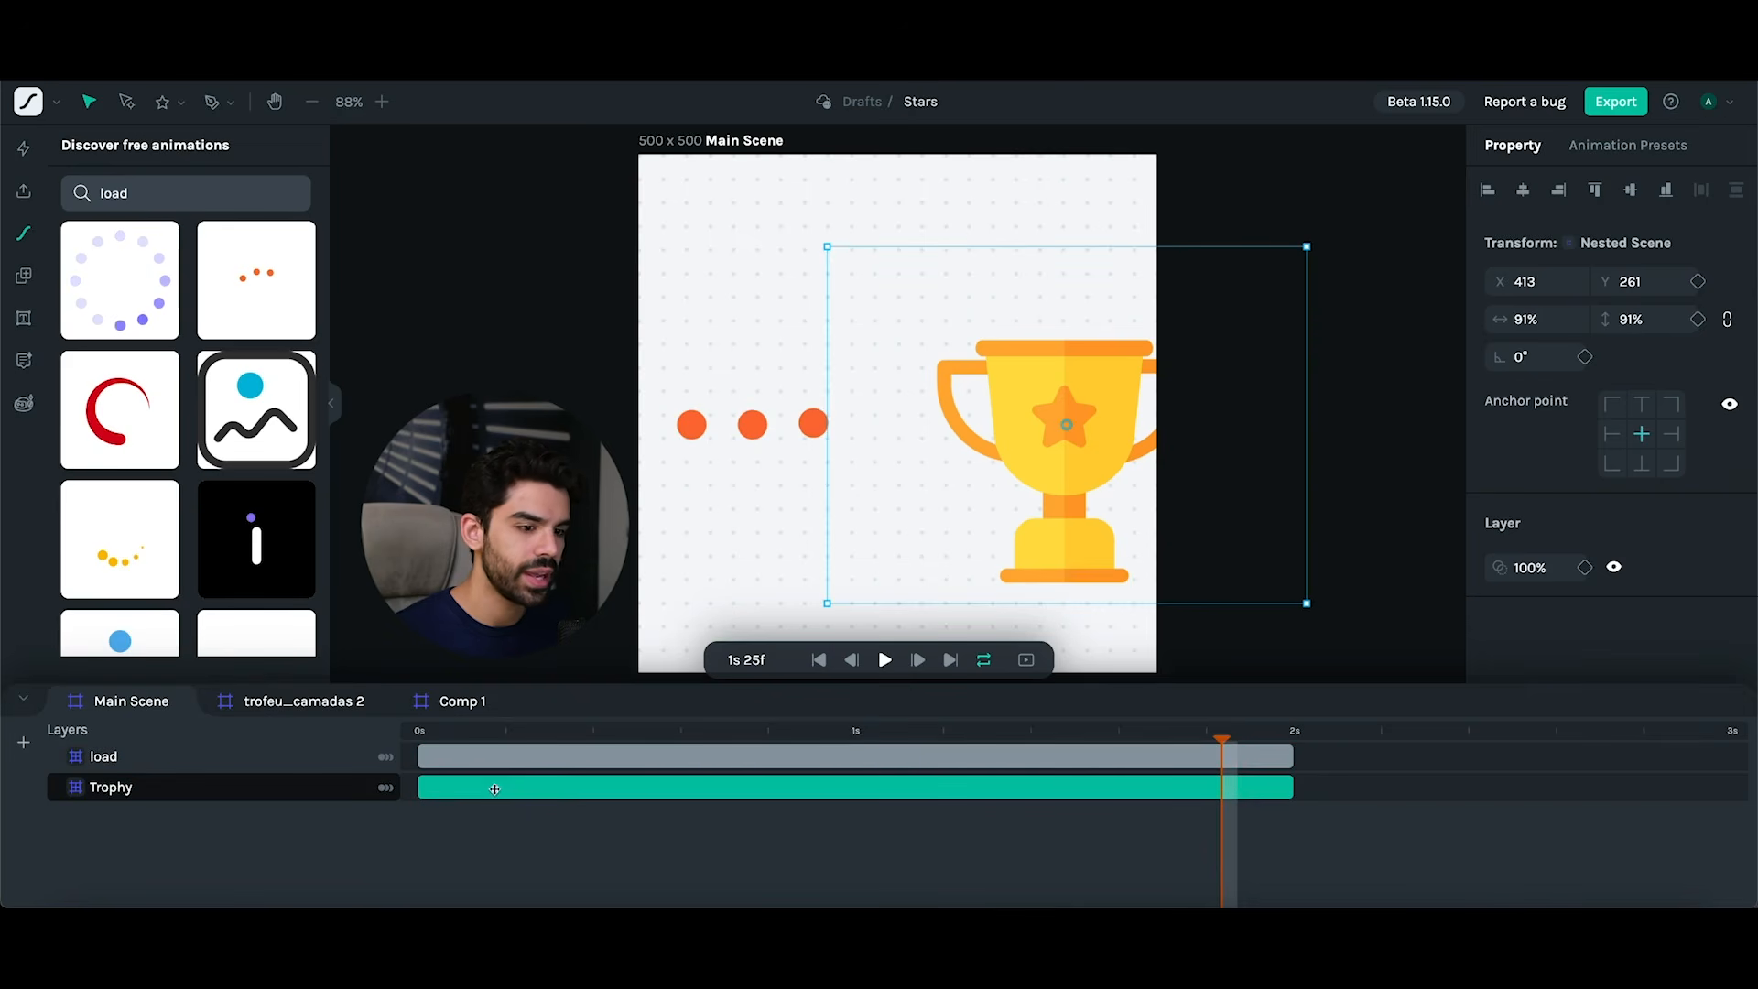
pyautogui.moveTo(442, 791)
pyautogui.mouseDown()
pyautogui.moveTo(1303, 805)
pyautogui.moveTo(1222, 777)
pyautogui.moveTo(1266, 777)
pyautogui.mouseUp()
# - Set the Main Scene's duration to 6 seconds
pyautogui.click(118, 701)
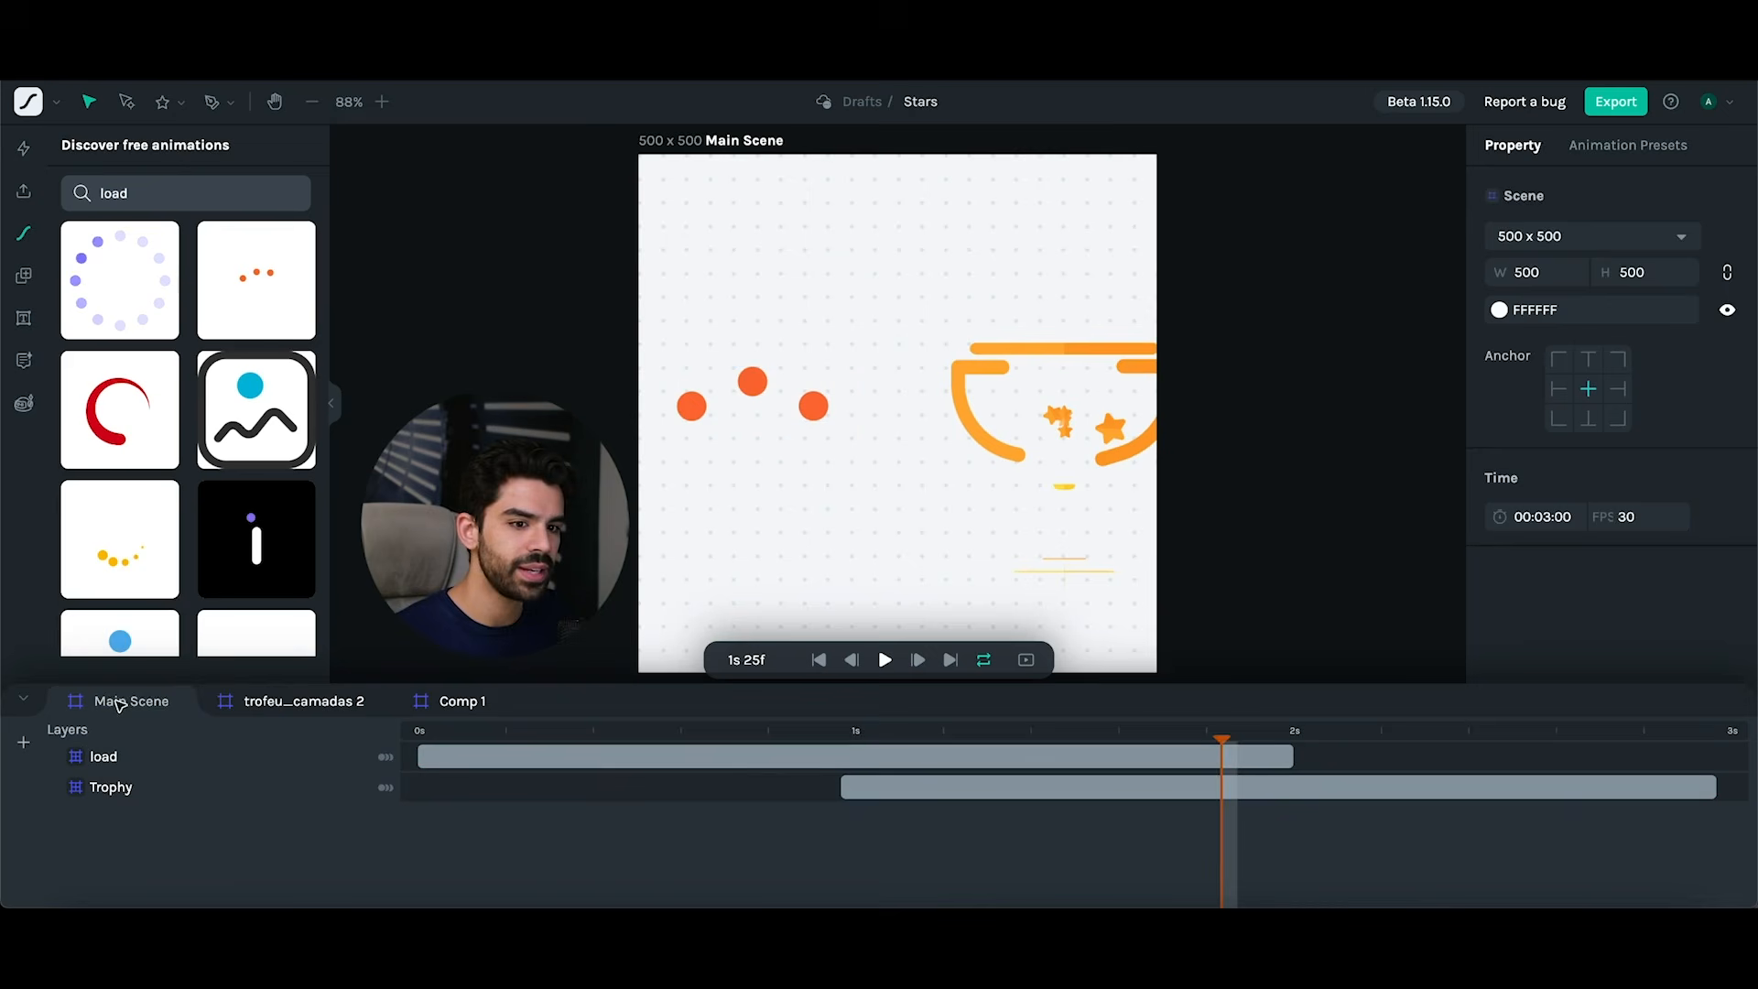
pyautogui.click(1543, 516)
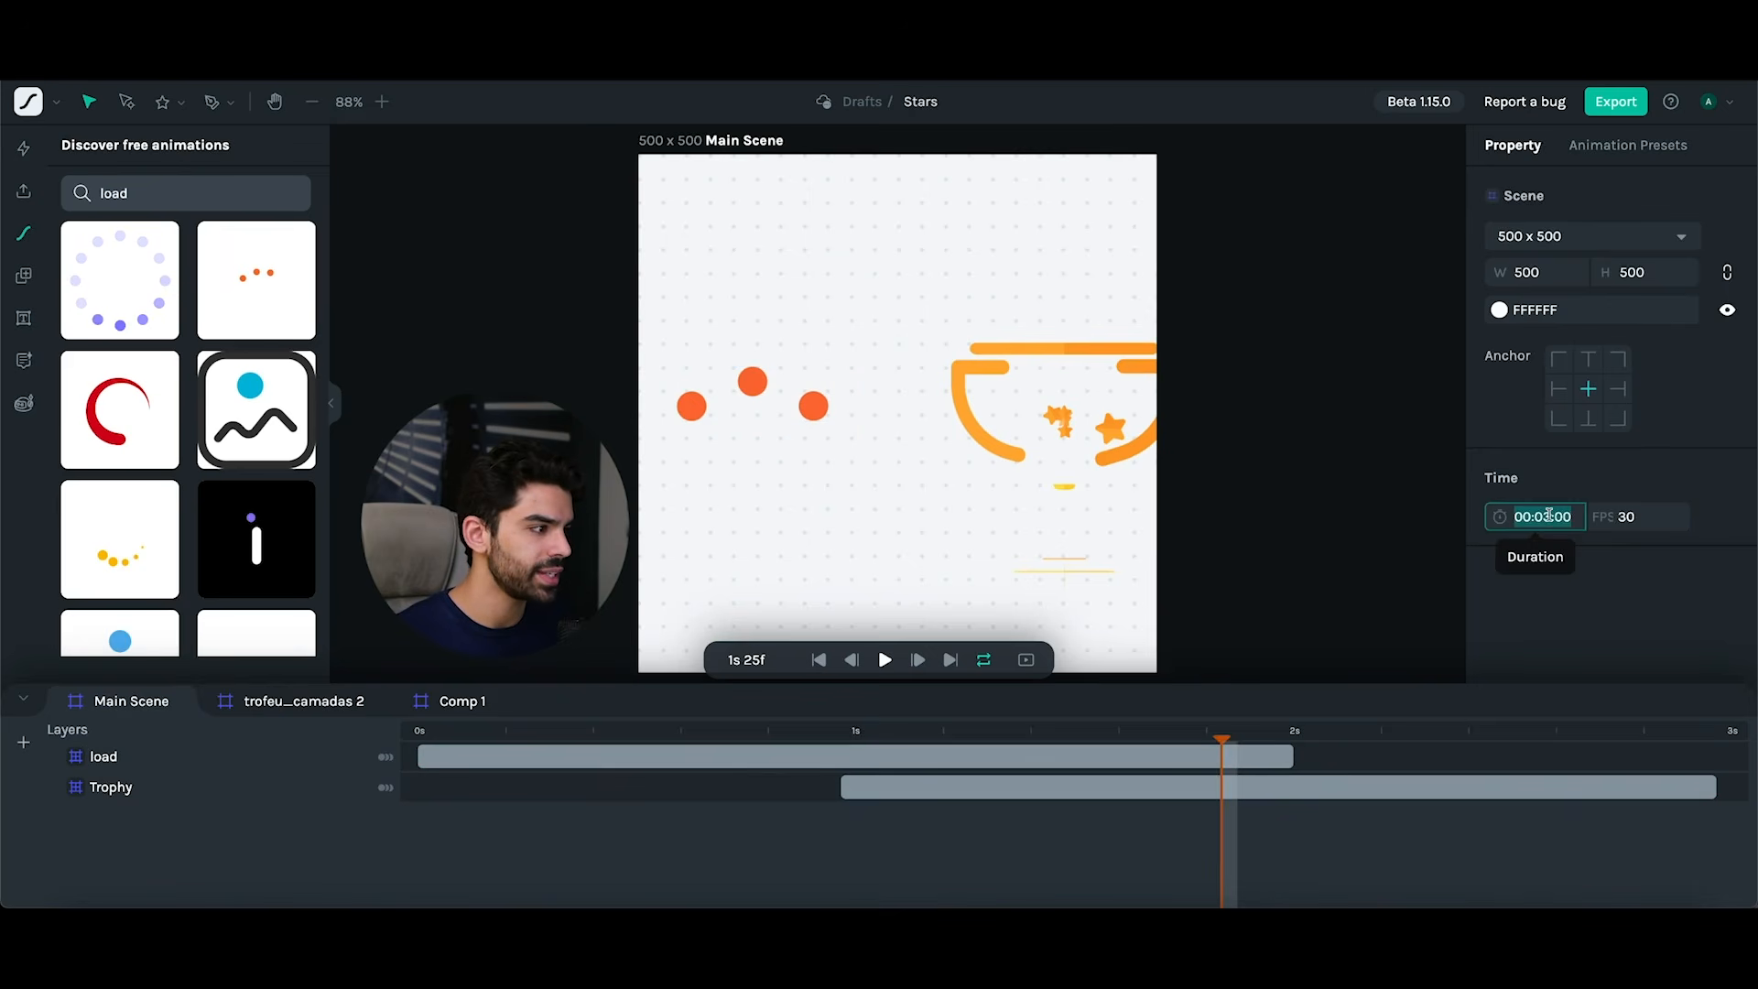
pyautogui.press('super+m')
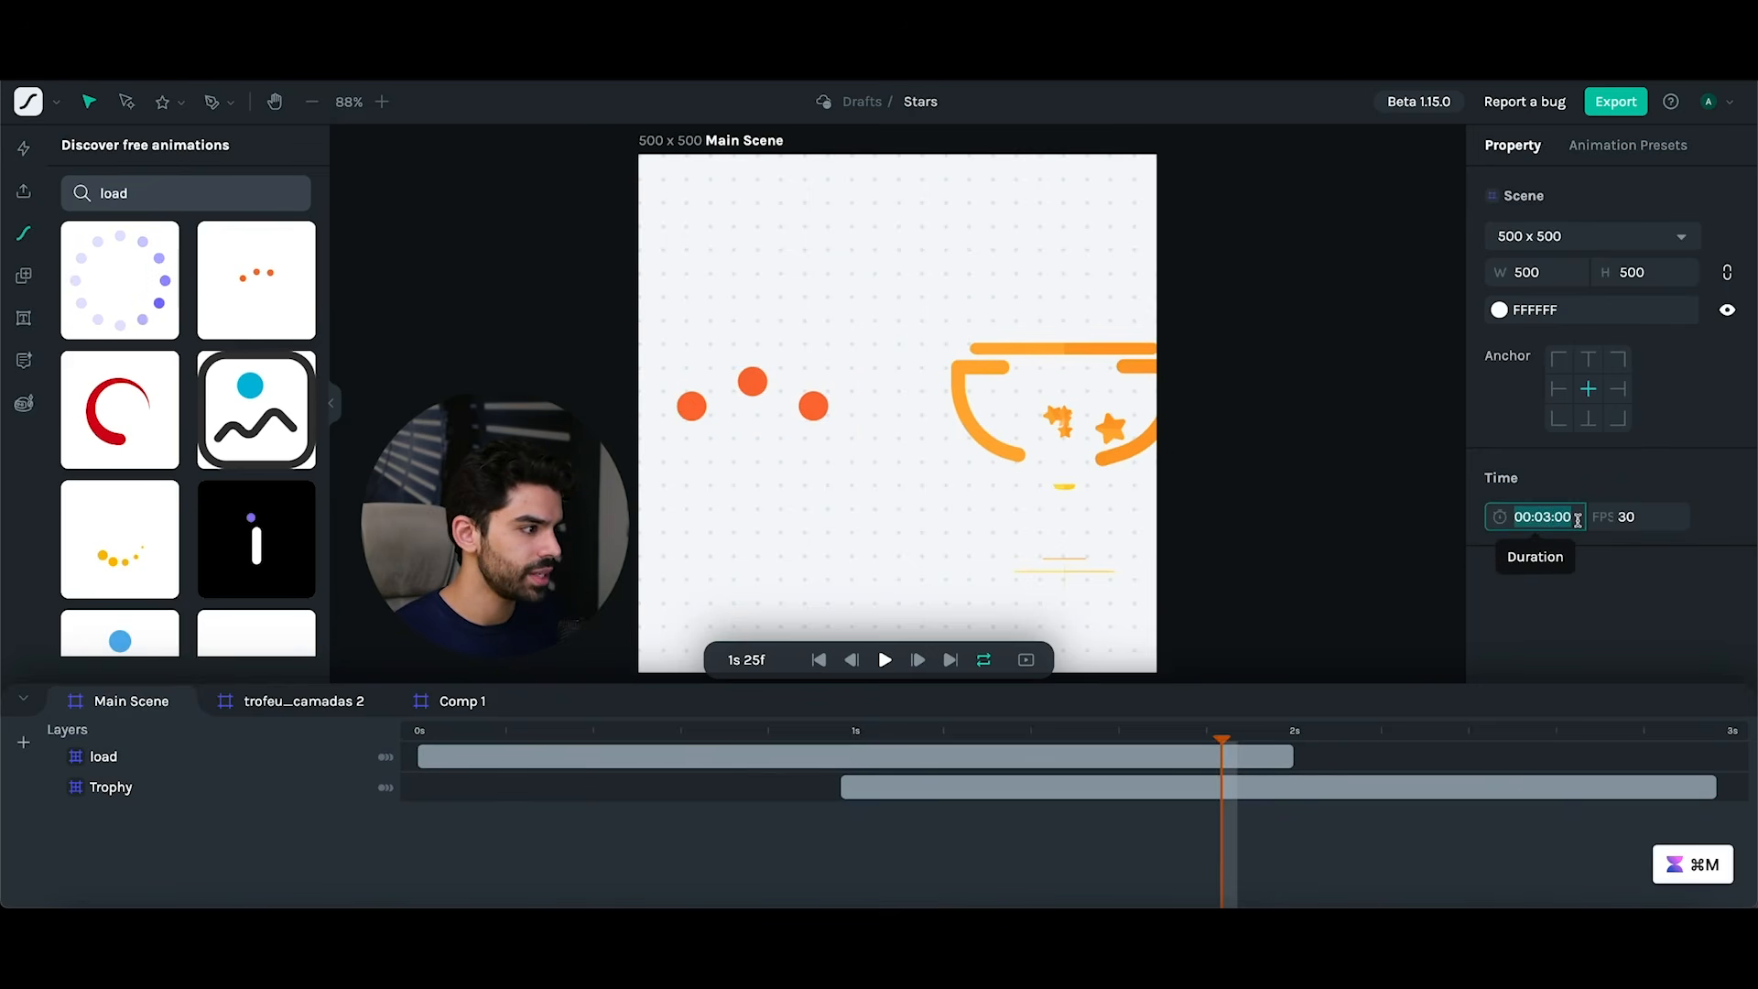
pyautogui.click(1557, 518)
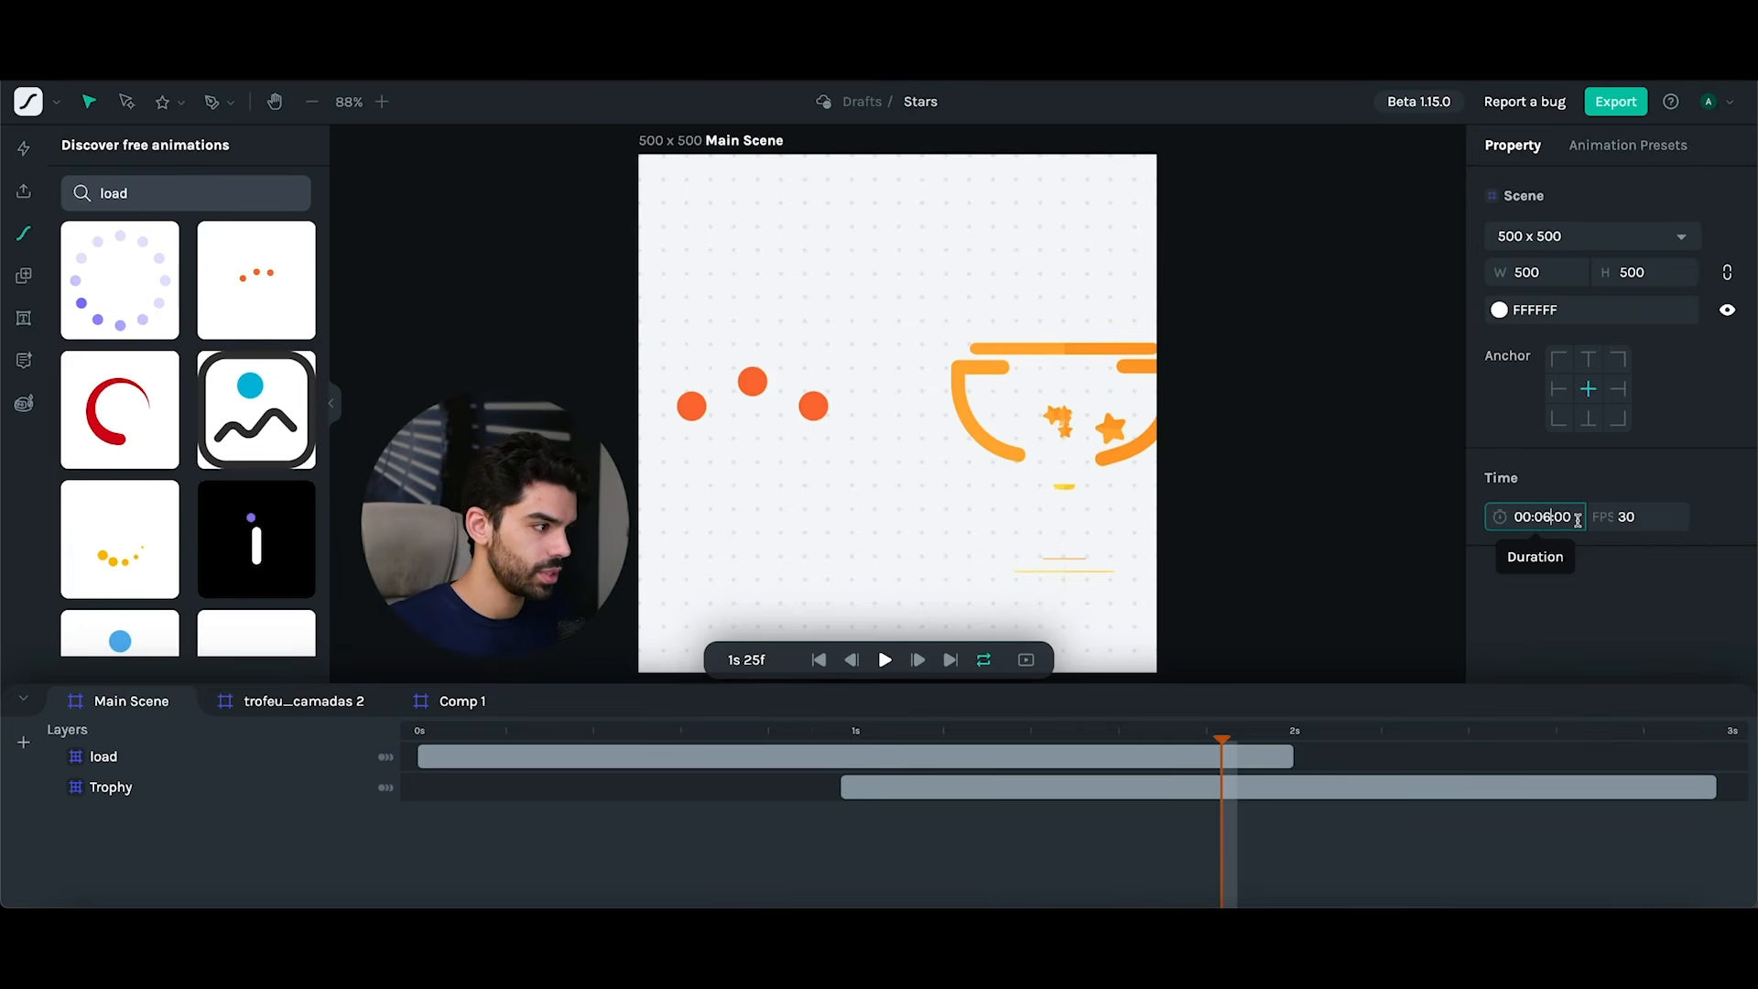
pyautogui.press('Return')
# - Shift the Trophy layer to start at 2s, right where the load layer ends, and play the sequence
pyautogui.moveTo(680, 783); pyautogui.dragTo(906, 780)
pyautogui.press('space')
pyautogui.press('space')
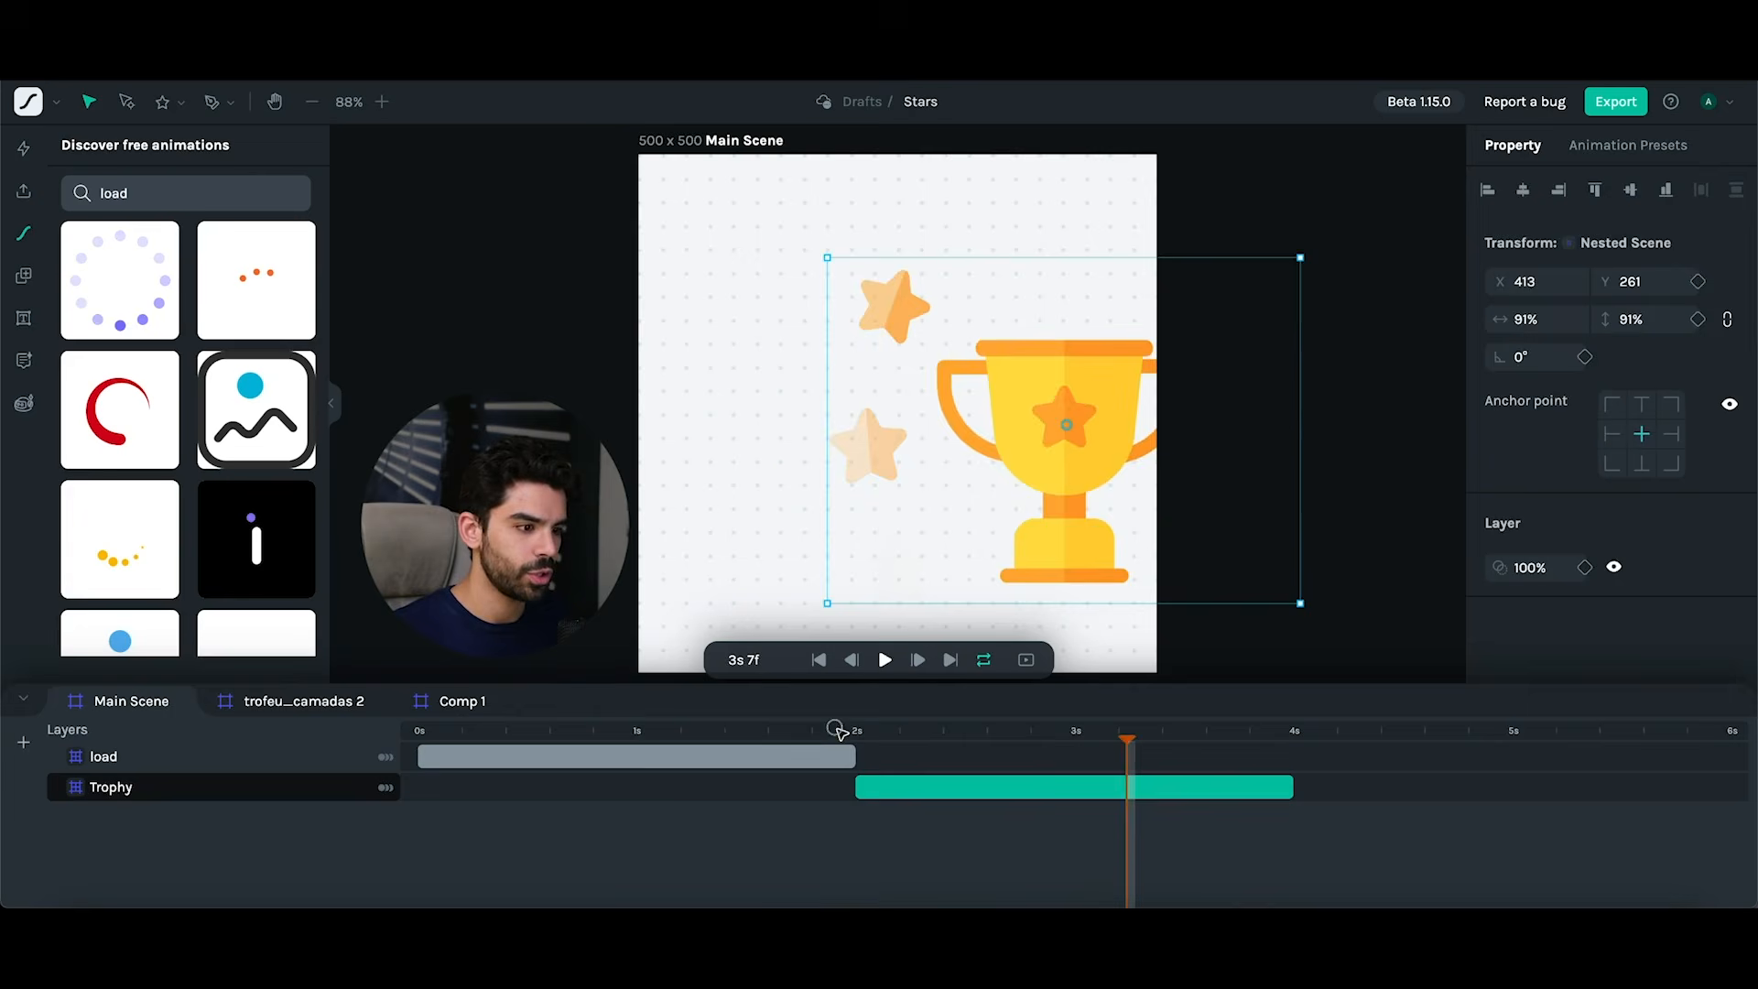
# - Move the load animation to the middle of the scene, at about X 252, Y 237
pyautogui.click(835, 733)
pyautogui.click(712, 445)
pyautogui.click(749, 426)
pyautogui.moveTo(750, 426); pyautogui.dragTo(898, 413)
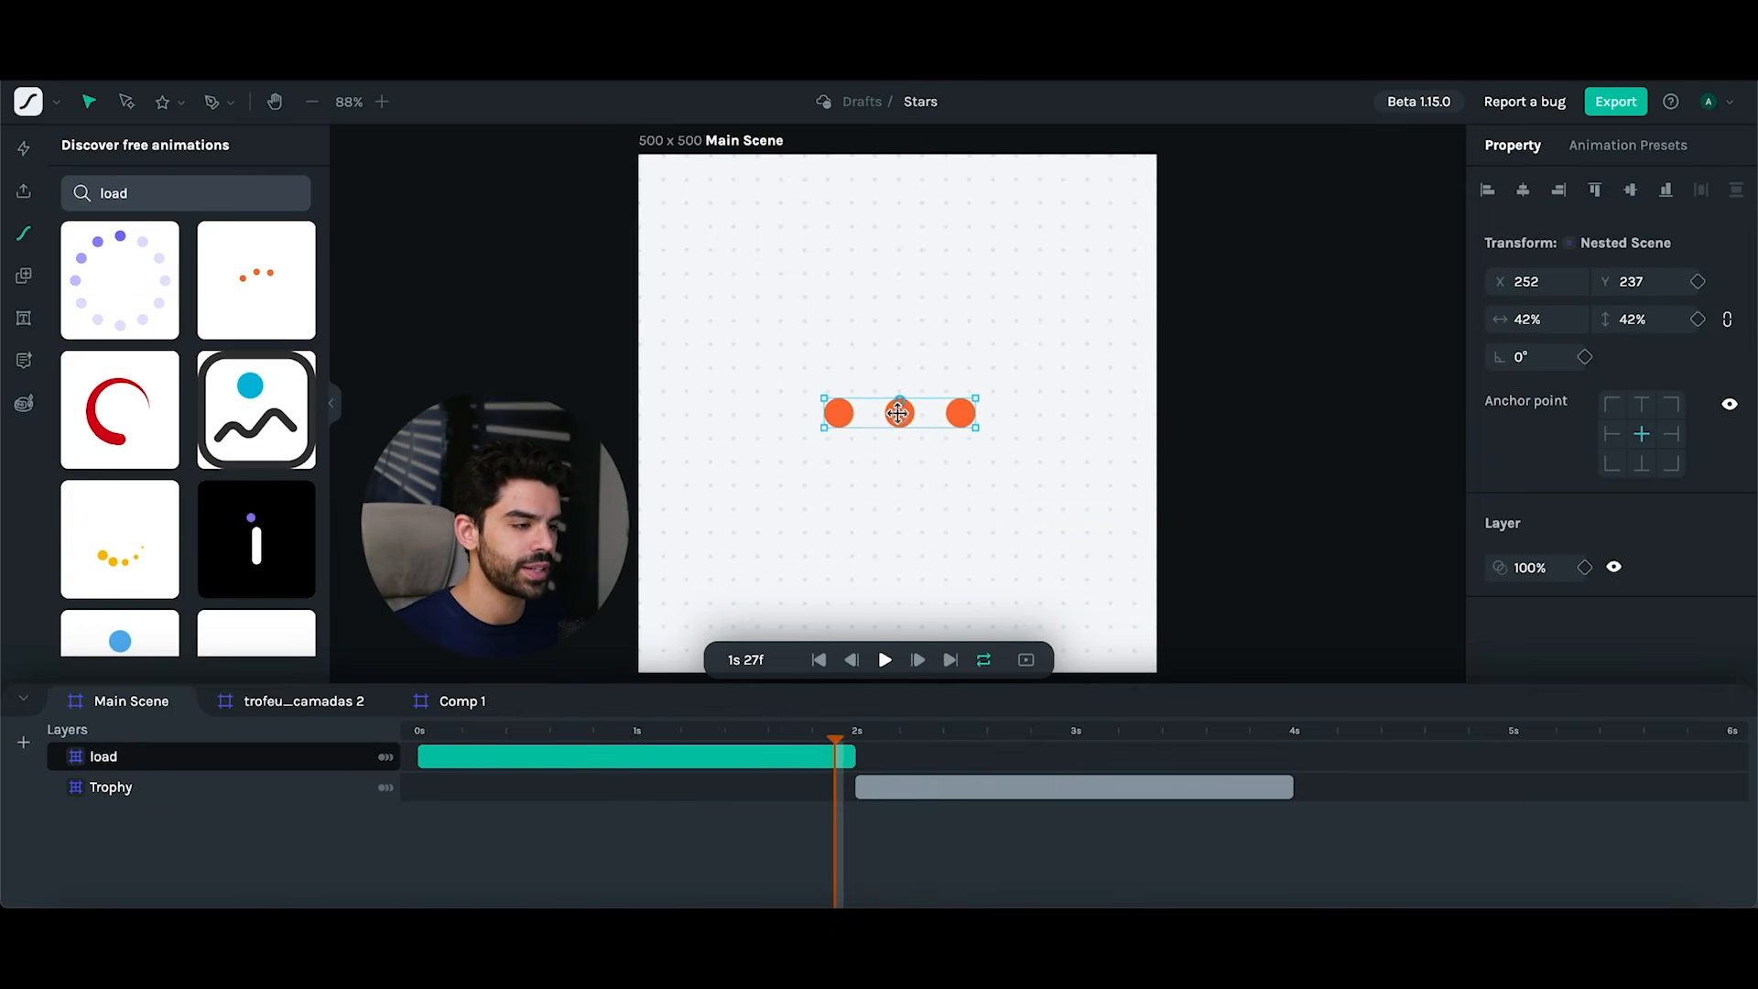
# - Move the trophy to the middle of the scene at about X 254, Y 209, and scrub to 3s 29f
pyautogui.moveTo(837, 739); pyautogui.dragTo(1005, 743)
pyautogui.click(1102, 541)
pyautogui.moveTo(1093, 496); pyautogui.dragTo(941, 462)
pyautogui.moveTo(1044, 409); pyautogui.dragTo(877, 353)
pyautogui.moveTo(1091, 737); pyautogui.dragTo(1289, 738)
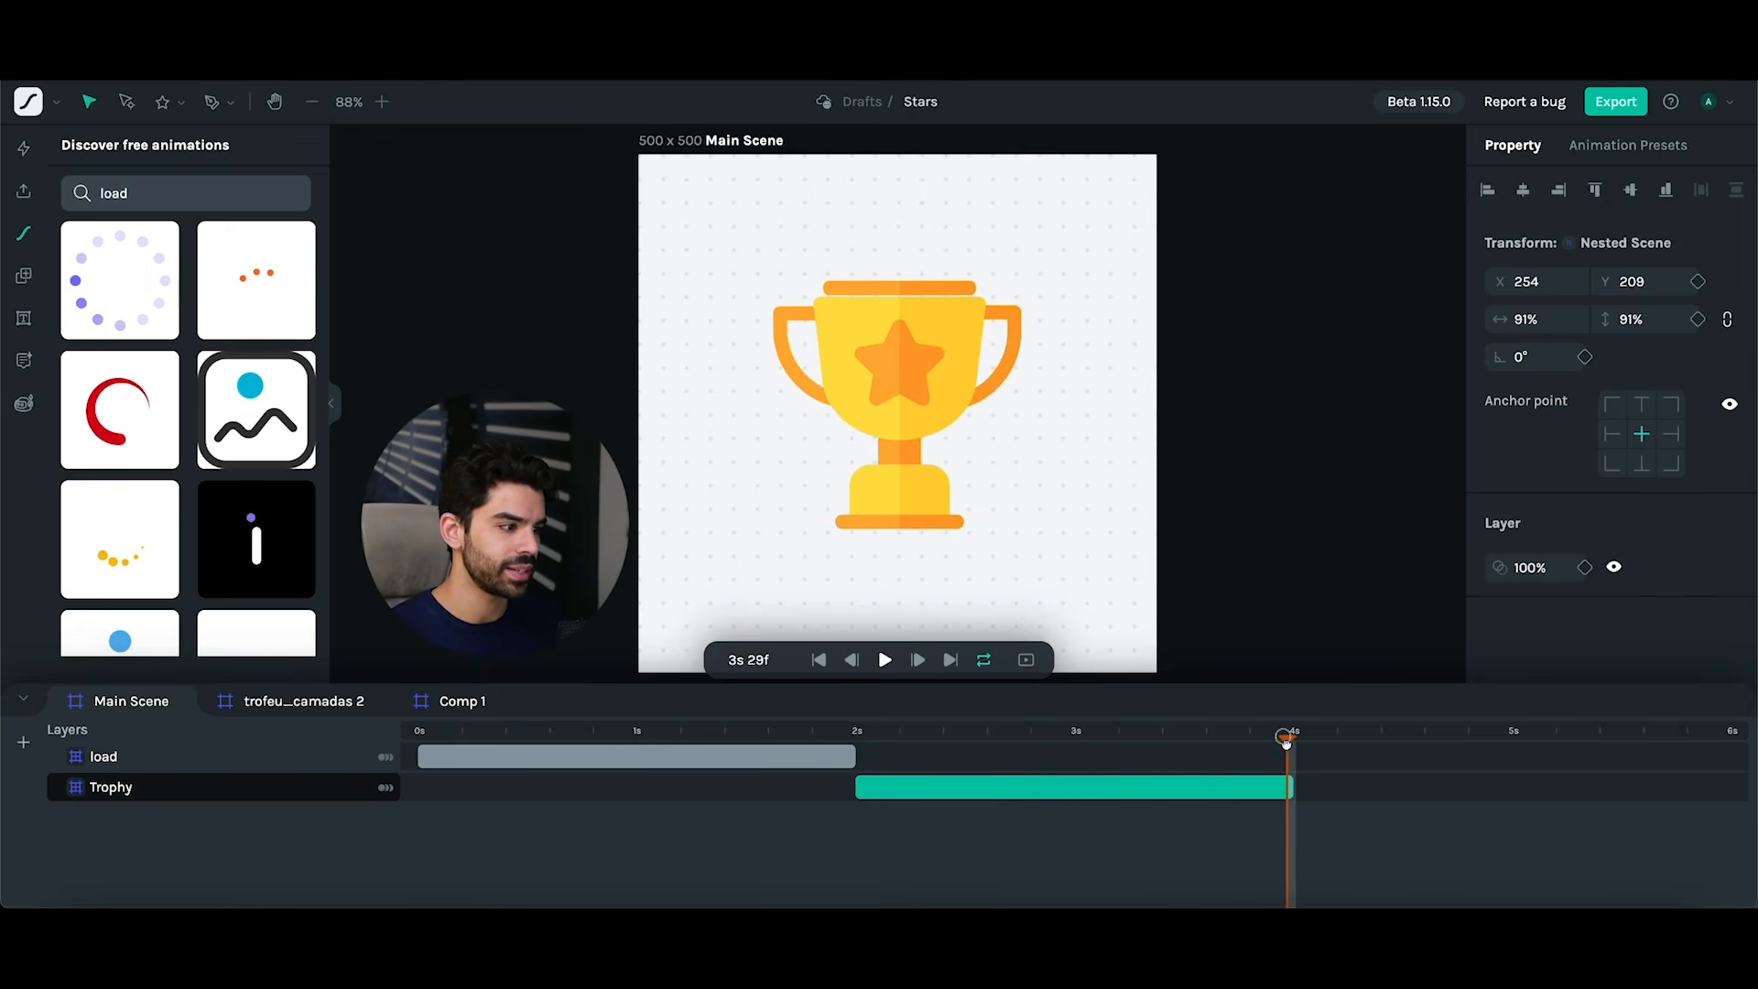
# - Set the Main Scene's duration to 4 seconds
pyautogui.click(140, 706)
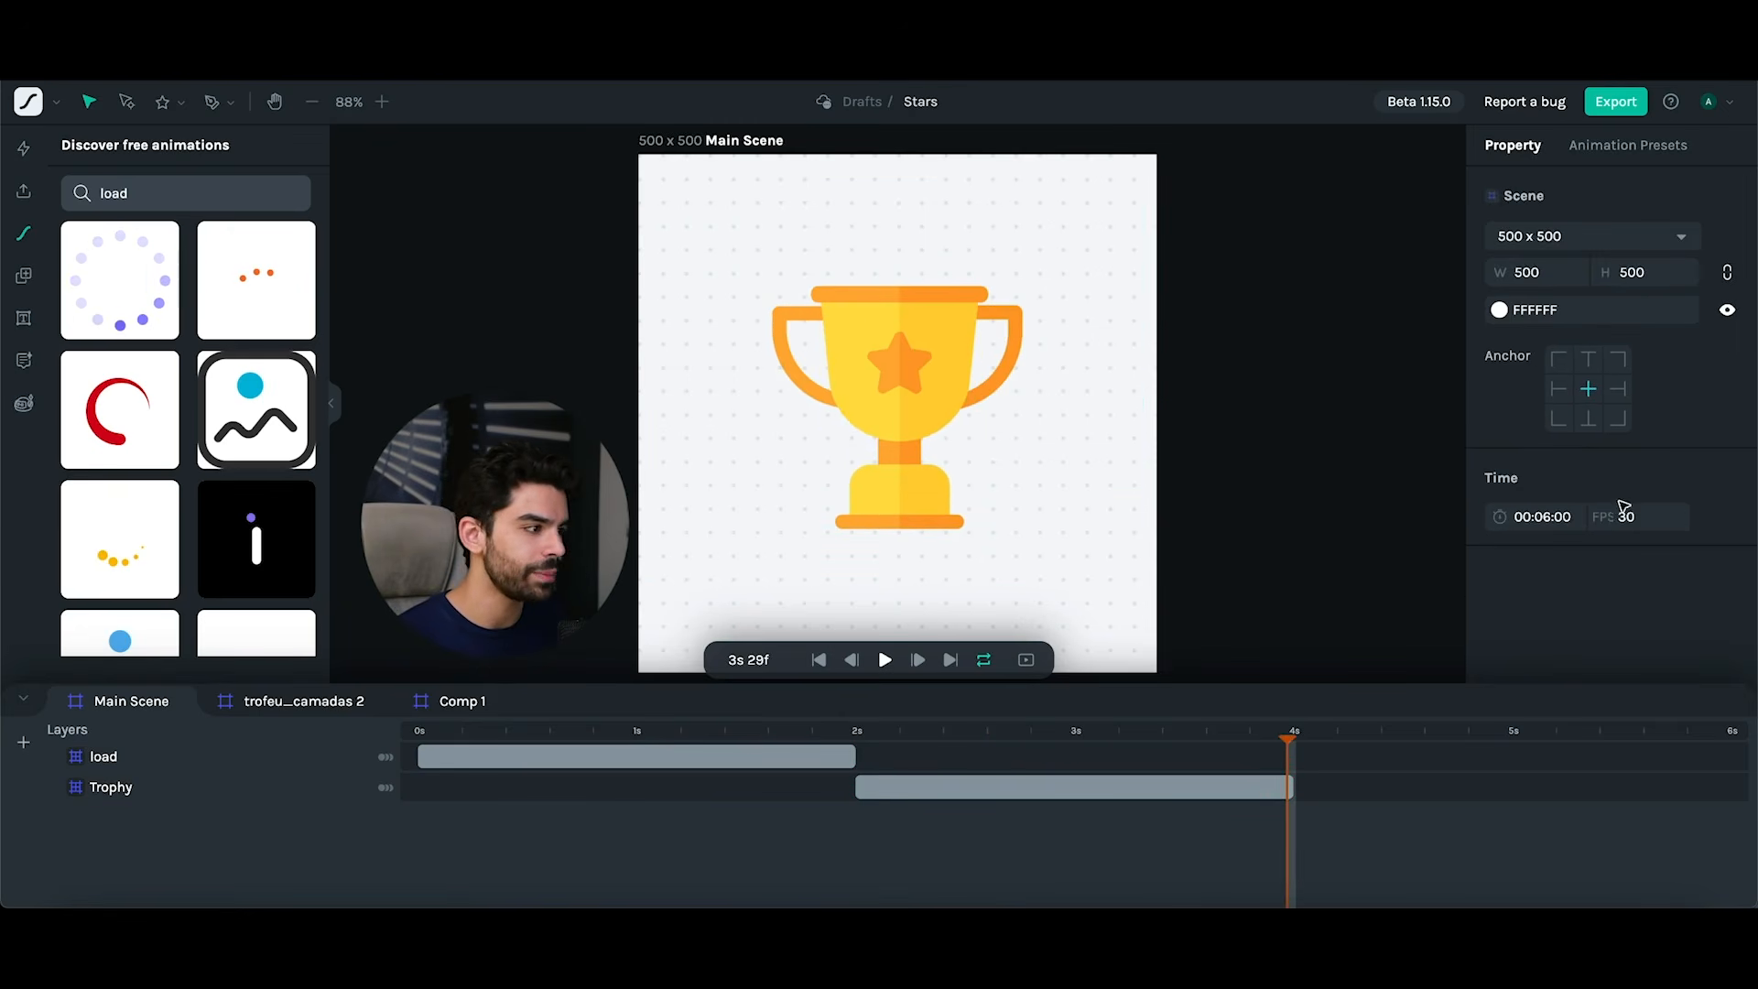
pyautogui.click(1550, 517)
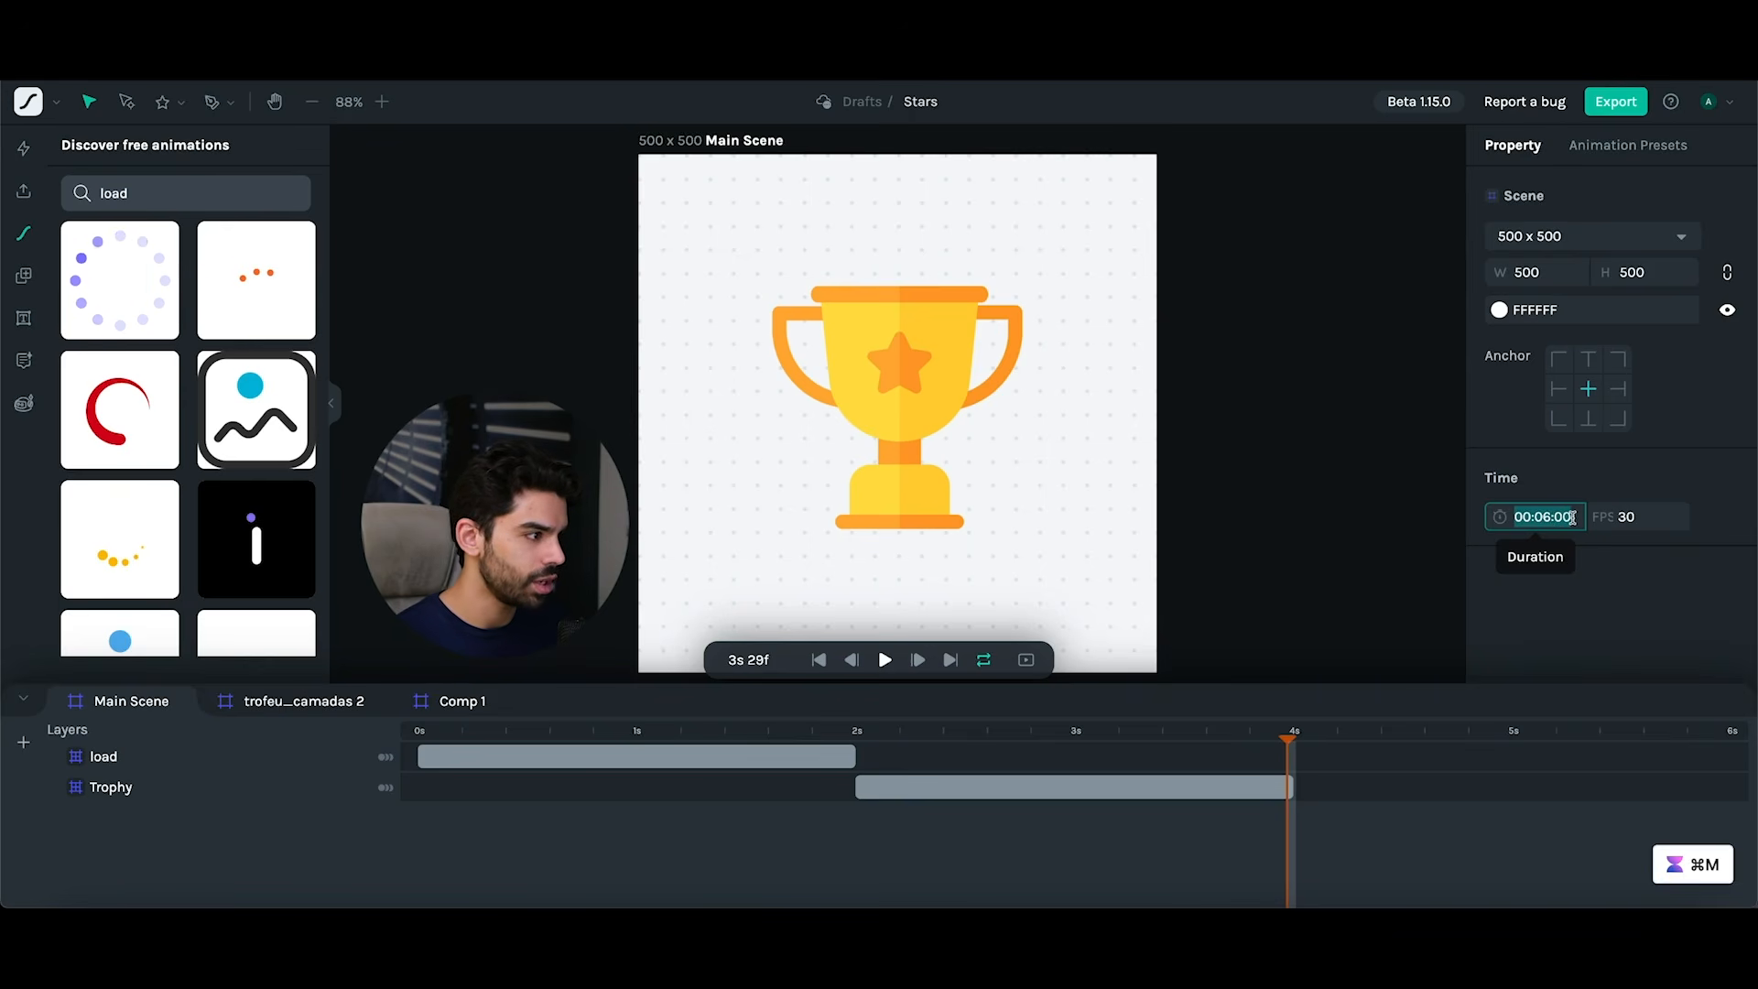
pyautogui.click(1572, 517)
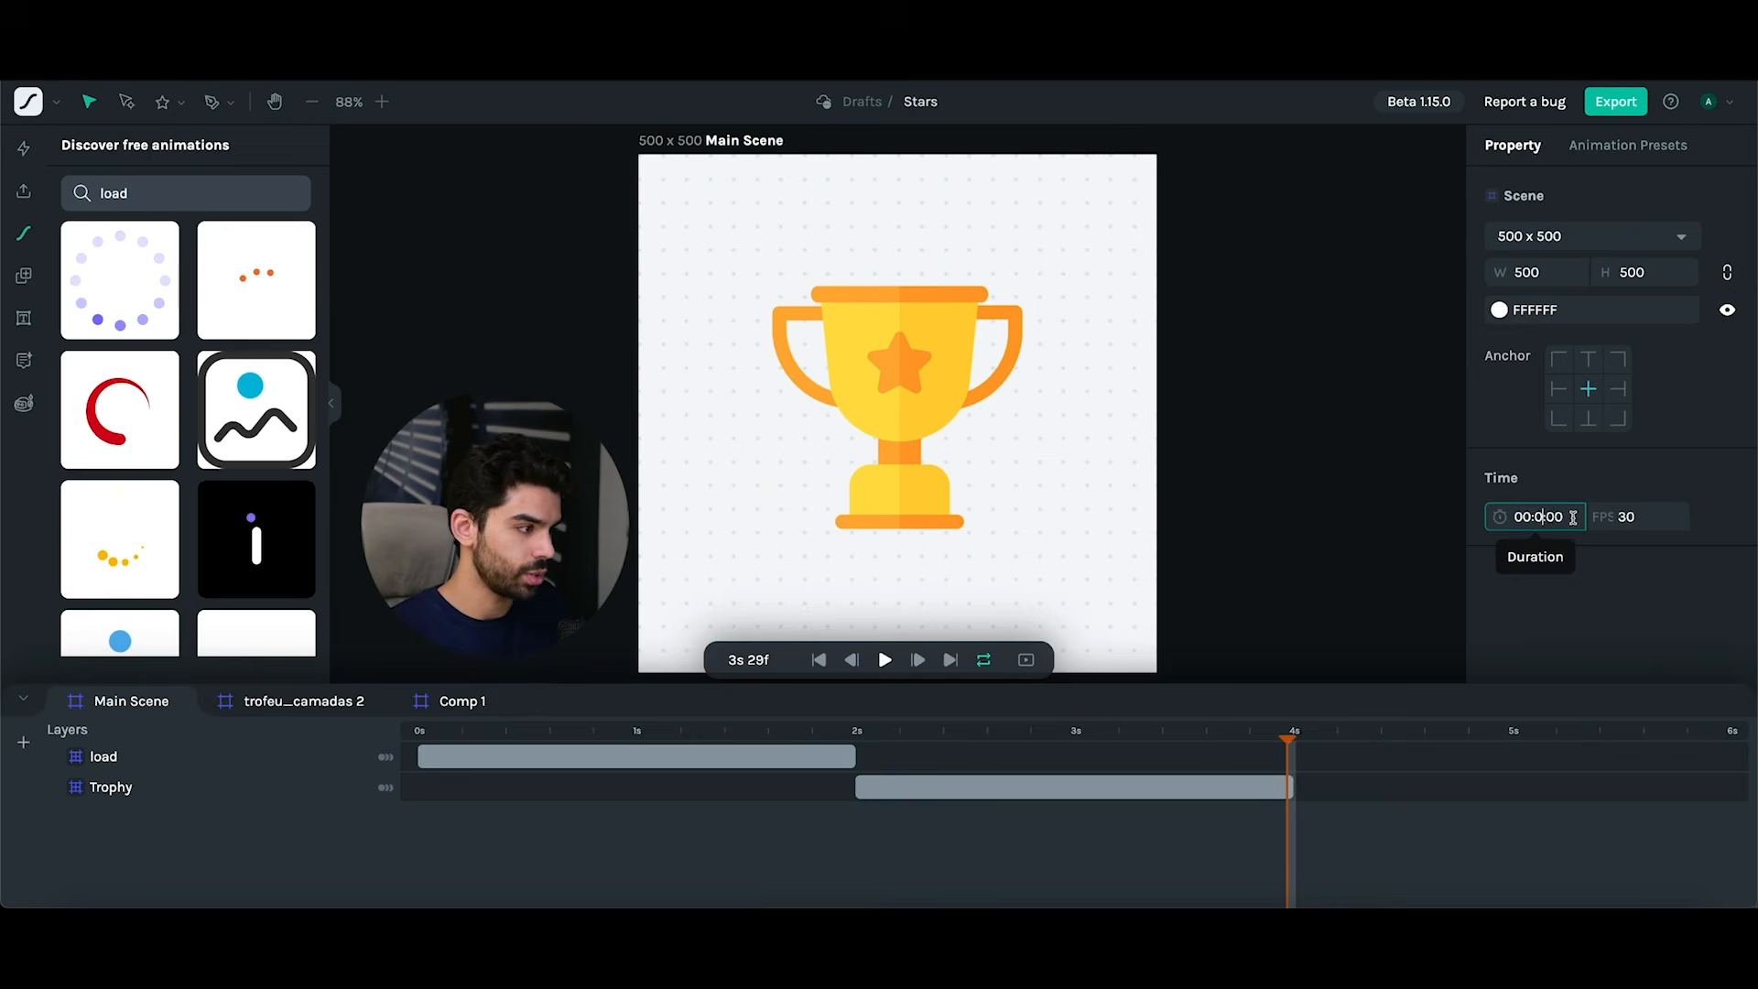
pyautogui.write('4')
pyautogui.press('Return')
# - Add an opacity keyframe of 0% to the load layer at 0s 0f
pyautogui.moveTo(591, 735); pyautogui.dragTo(386, 747)
pyautogui.click(444, 757)
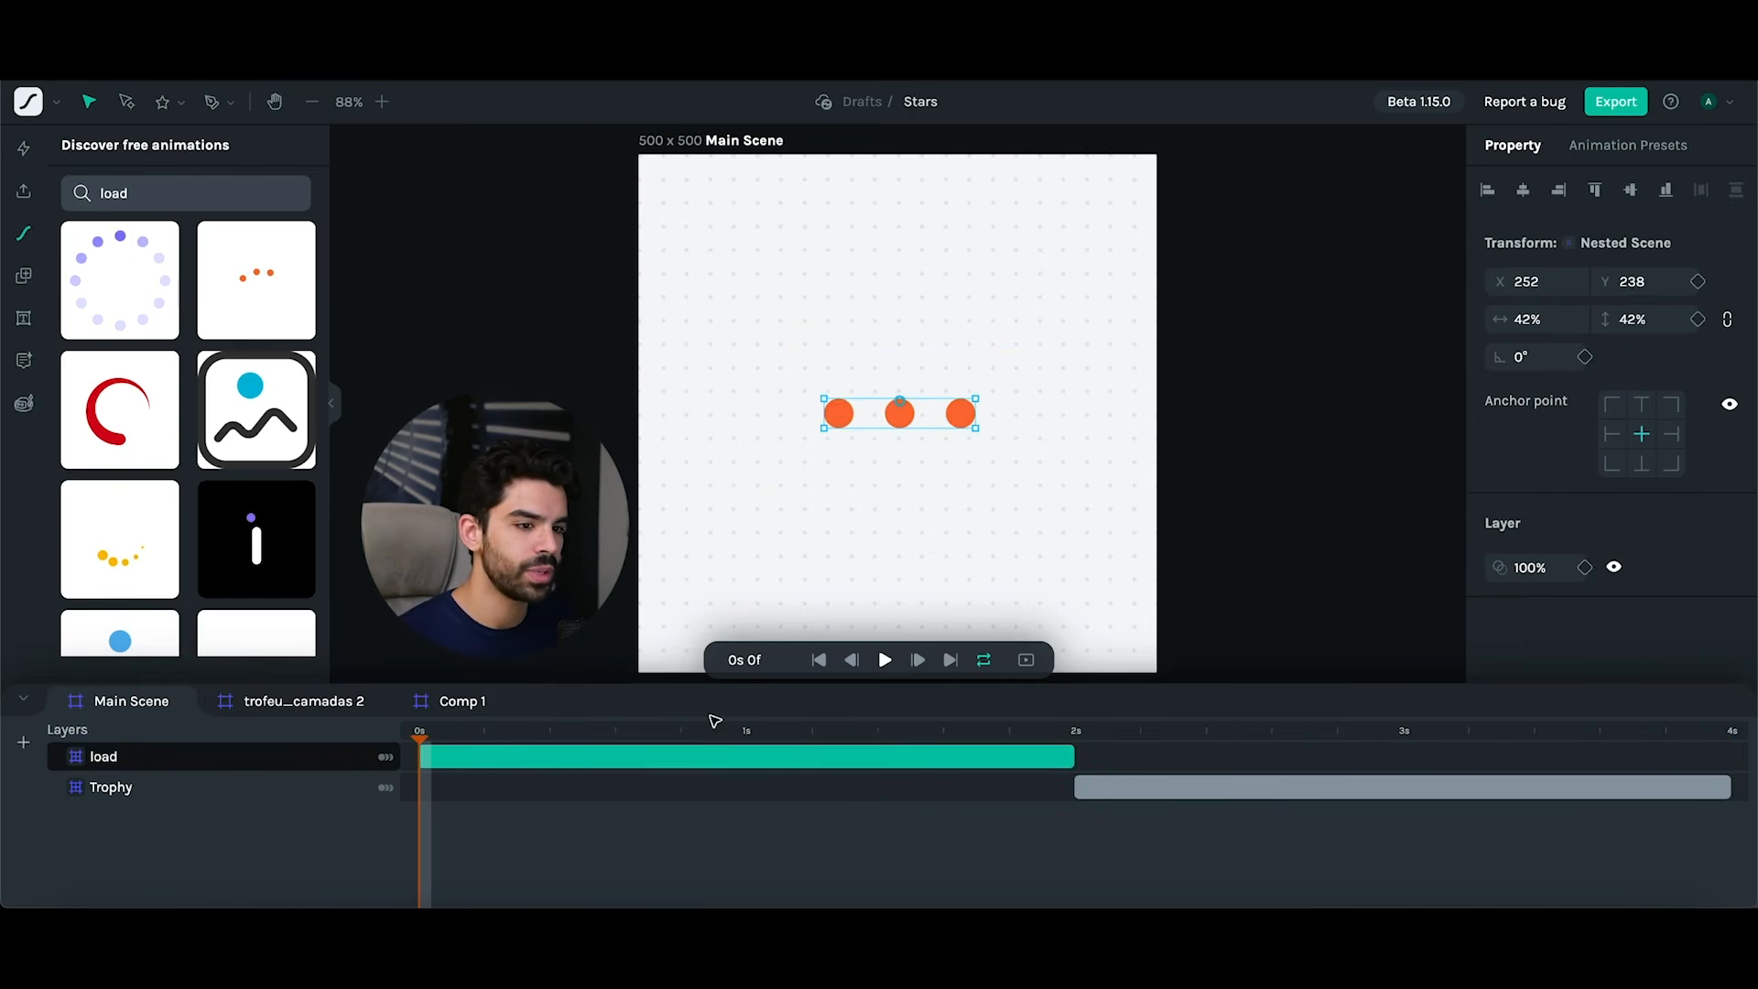
pyautogui.click(1586, 566)
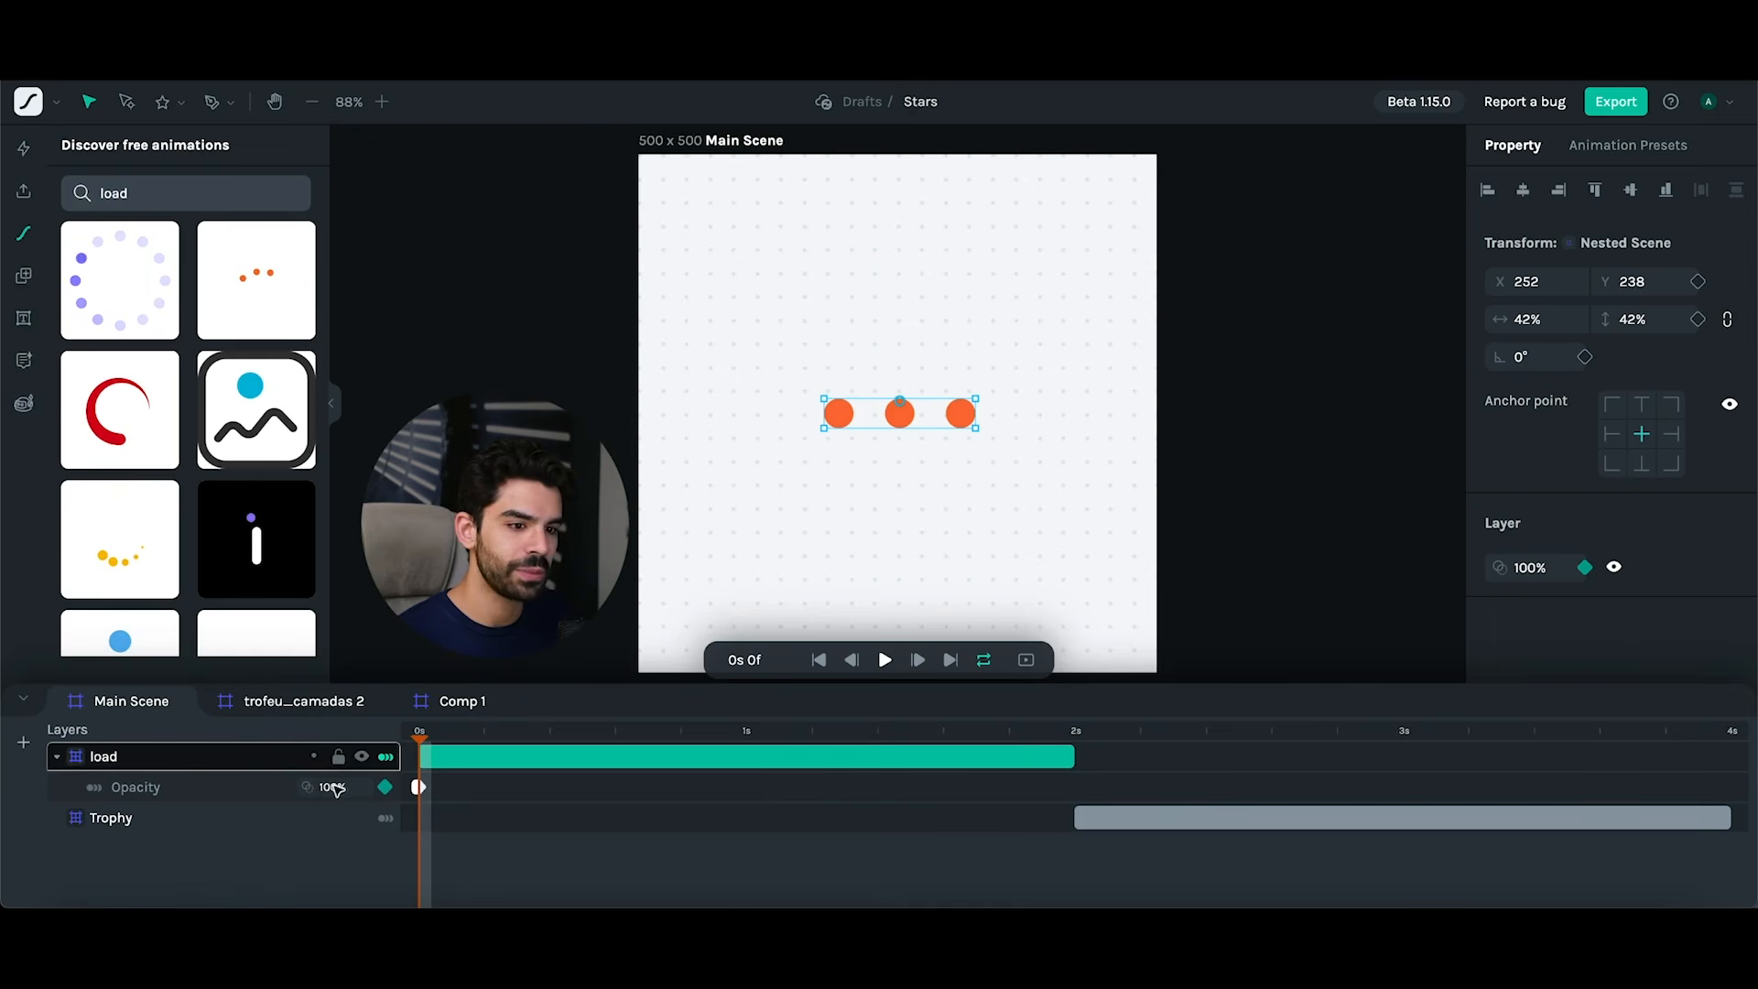
pyautogui.write('0')
pyautogui.press('Return')
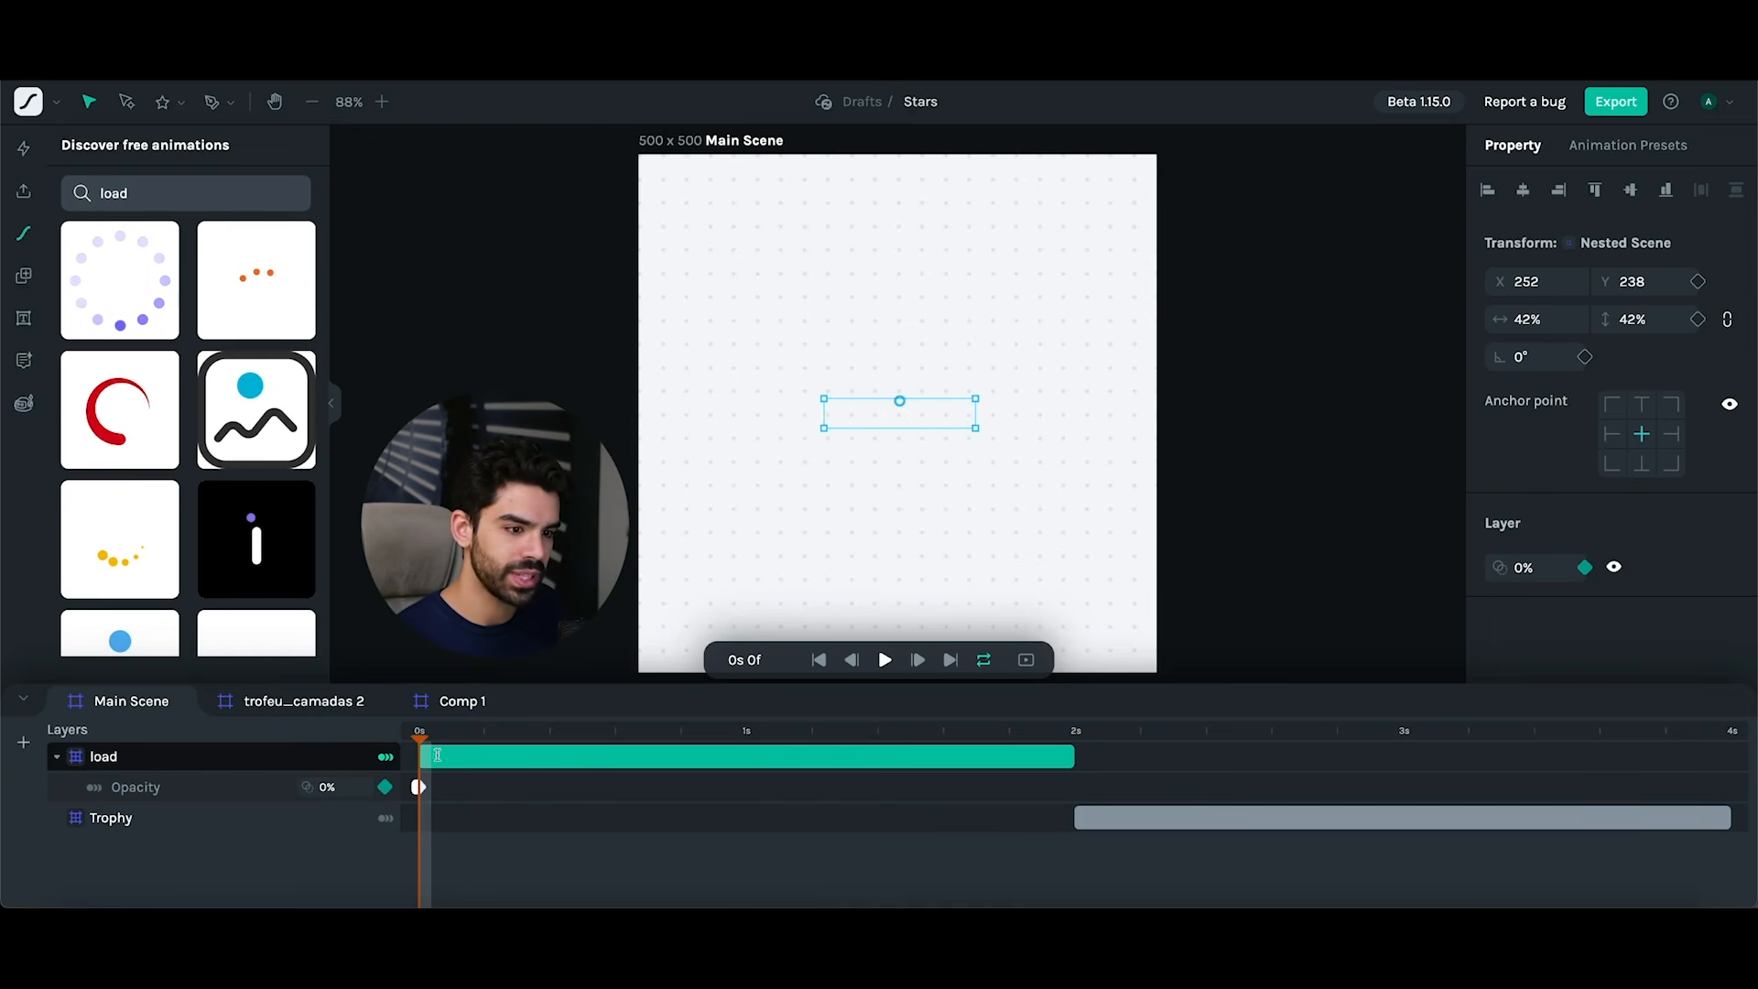
# - Set the load layer's opacity to 100% at 0s 6f
pyautogui.moveTo(421, 738); pyautogui.dragTo(487, 744)
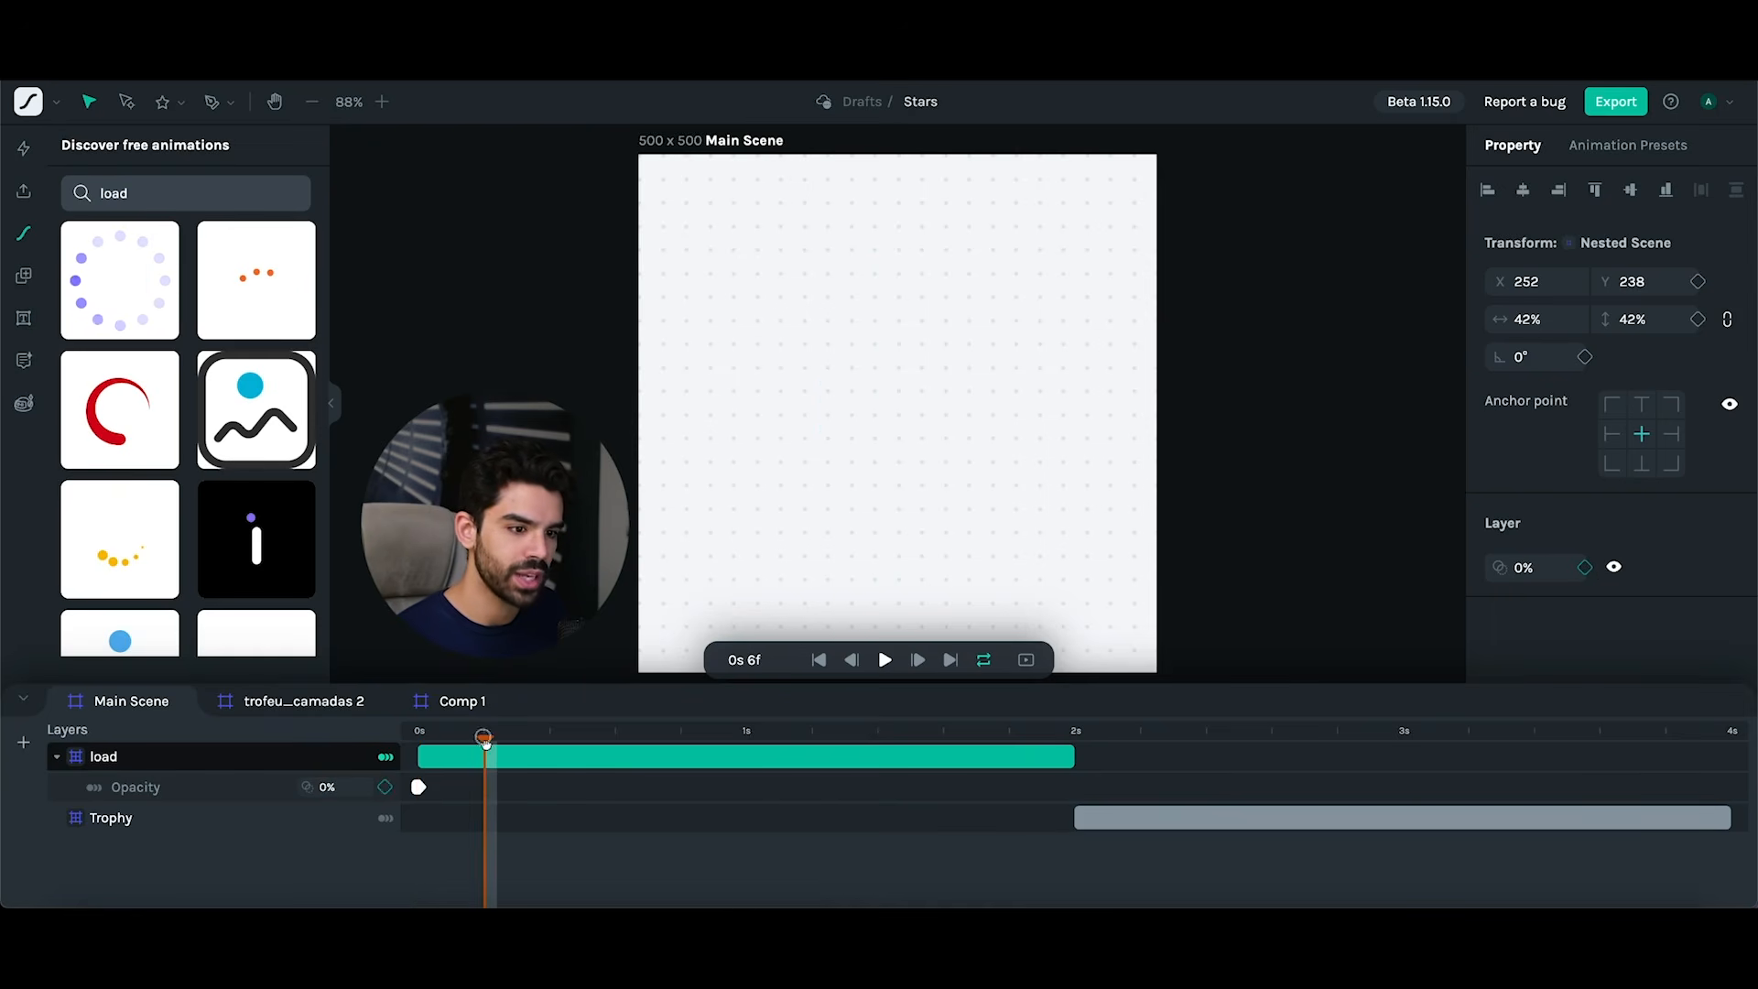
pyautogui.click(343, 785)
pyautogui.write('1')
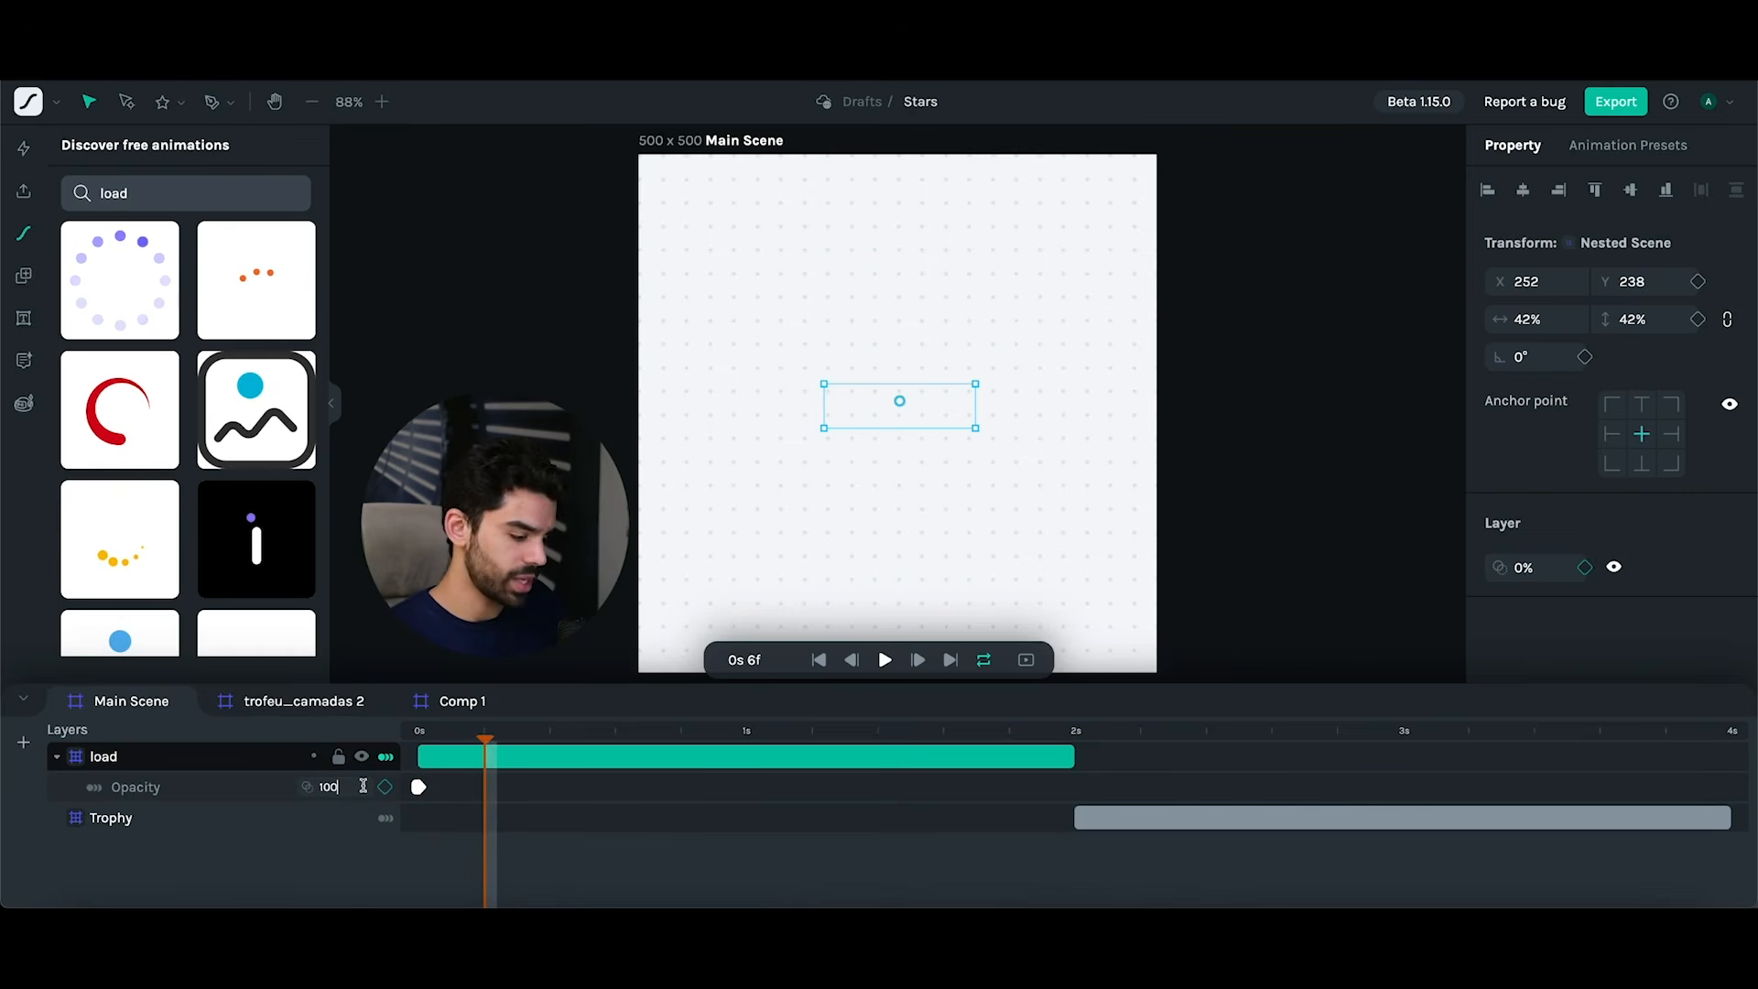
pyautogui.write('00')
pyautogui.press('Return')
# - Set the load layer's opacity to 0% at 1s 29f
pyautogui.click(1082, 742)
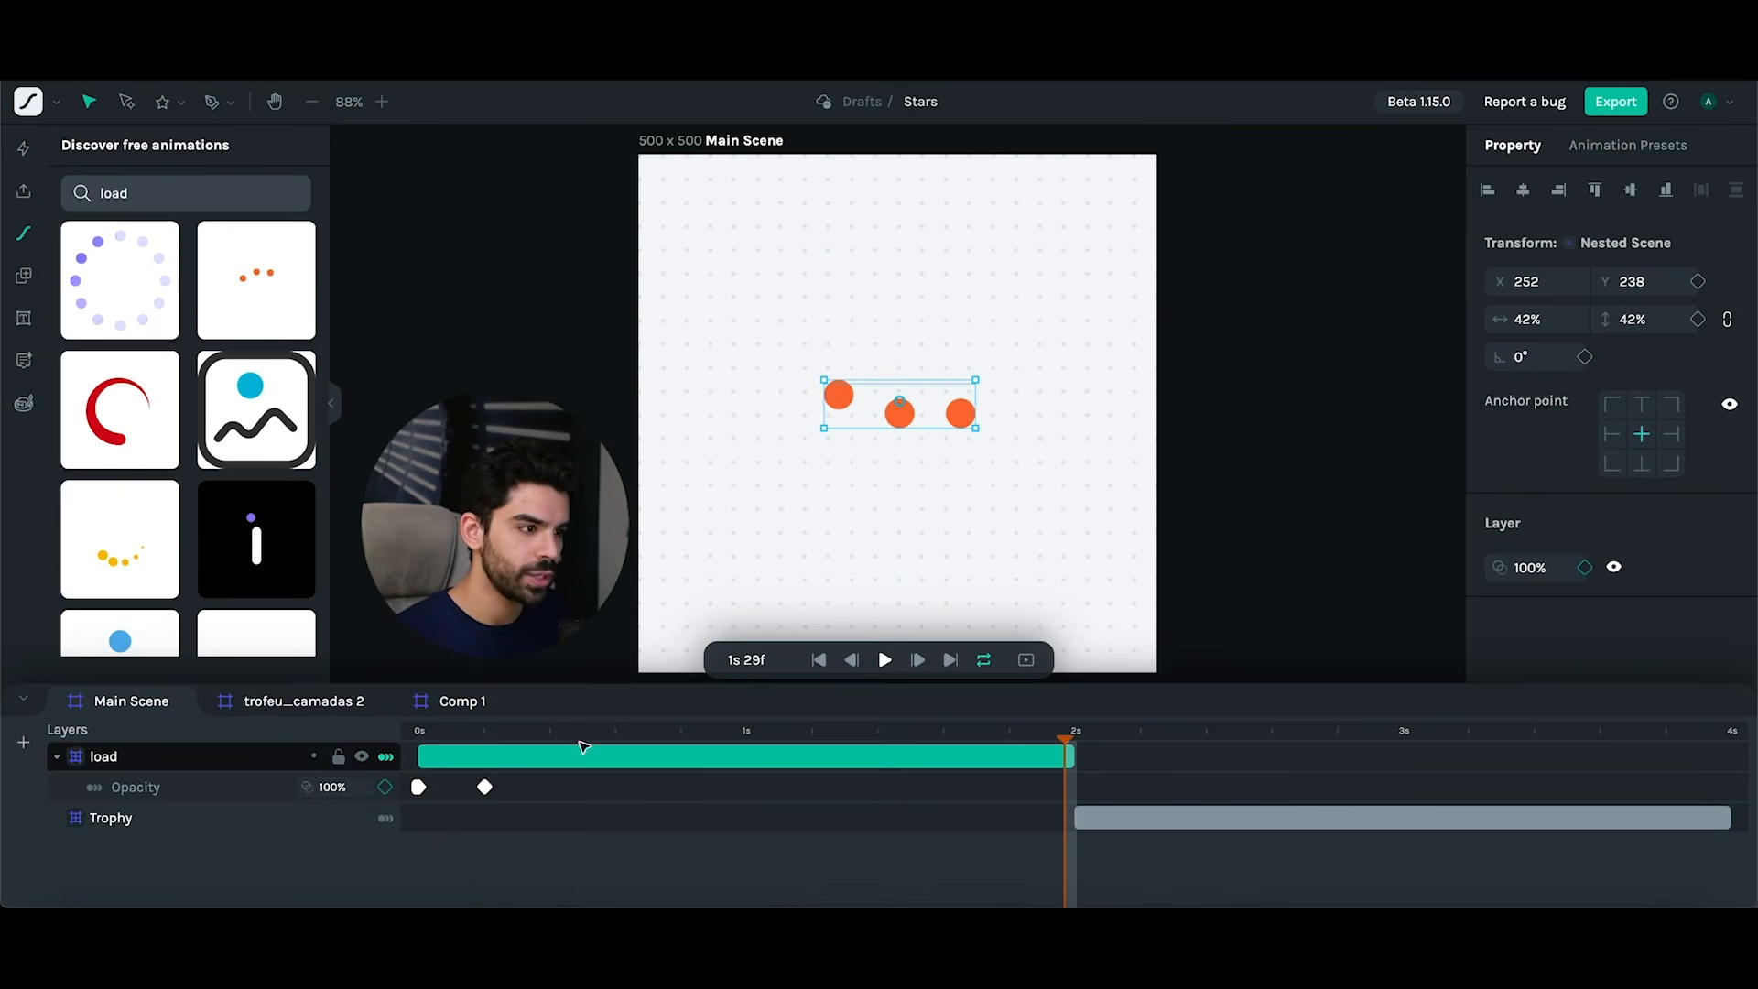
pyautogui.click(348, 788)
pyautogui.write('0')
pyautogui.press('Return')
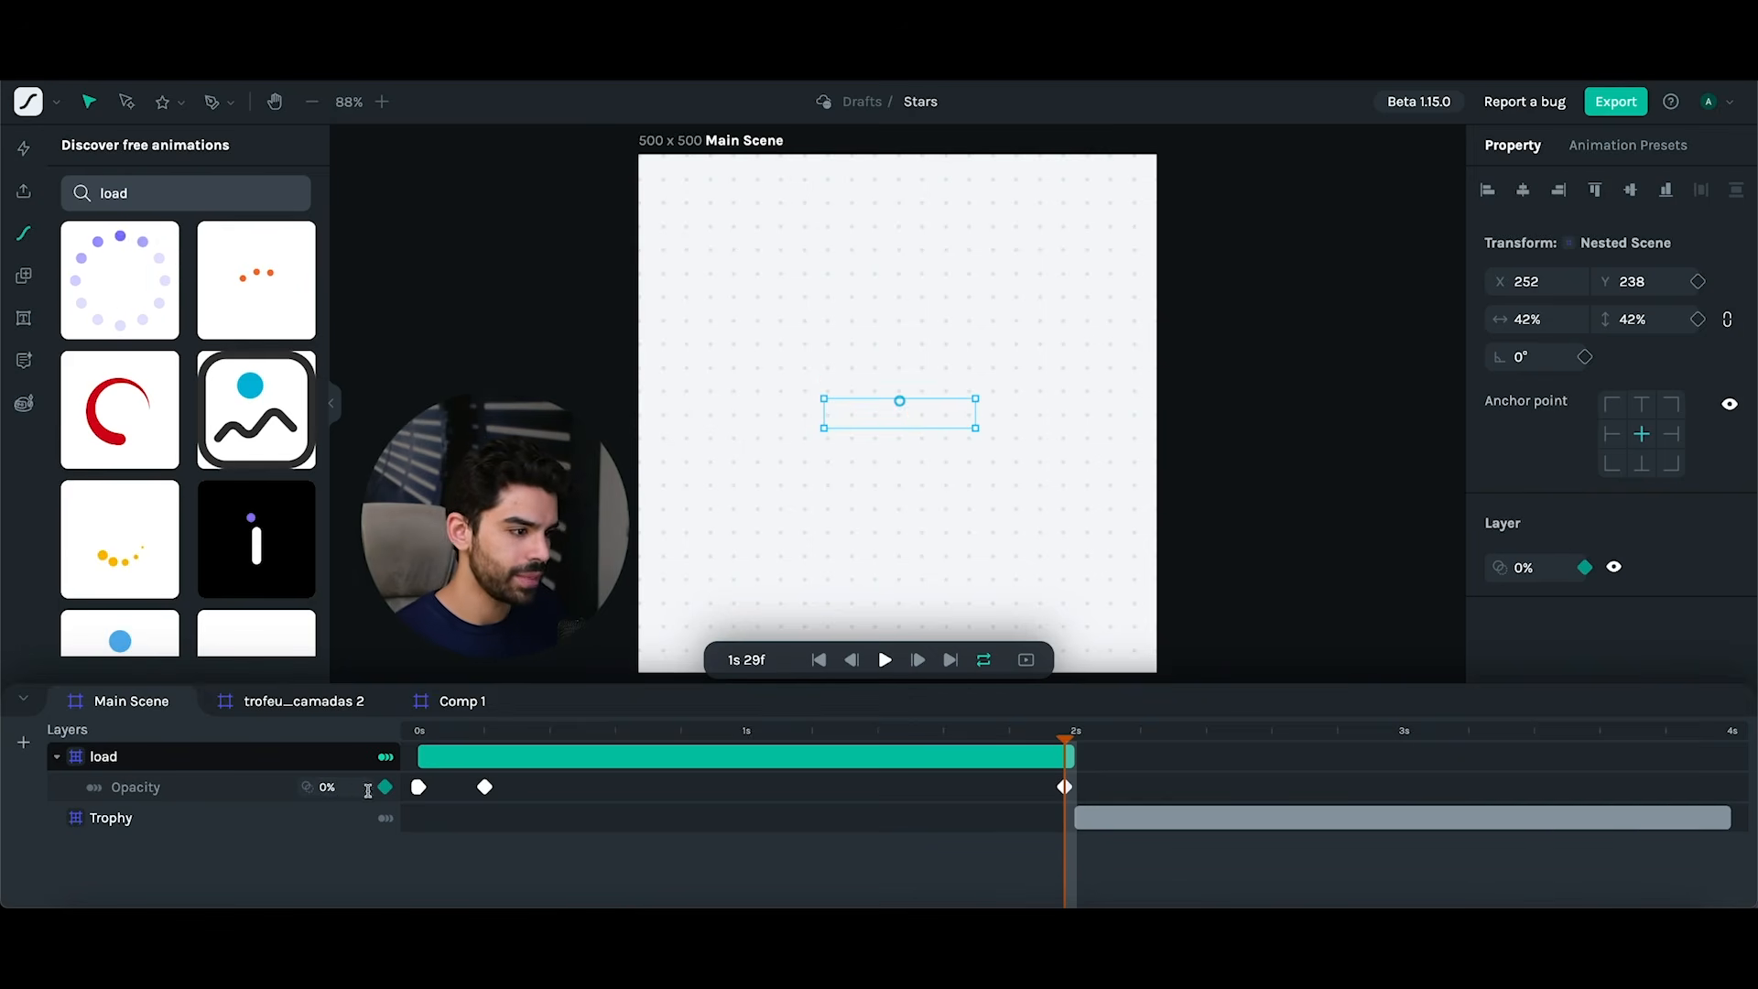
# - Add a 100% opacity keyframe to the load layer a few frames before its final 0% keyframe
pyautogui.click(1002, 738)
pyautogui.click(348, 788)
pyautogui.write('100')
pyautogui.press('Return')
# - Scrub through the trophy part of the scene, select the Trophy layer and view its animation presets
pyautogui.moveTo(470, 740); pyautogui.dragTo(1438, 771)
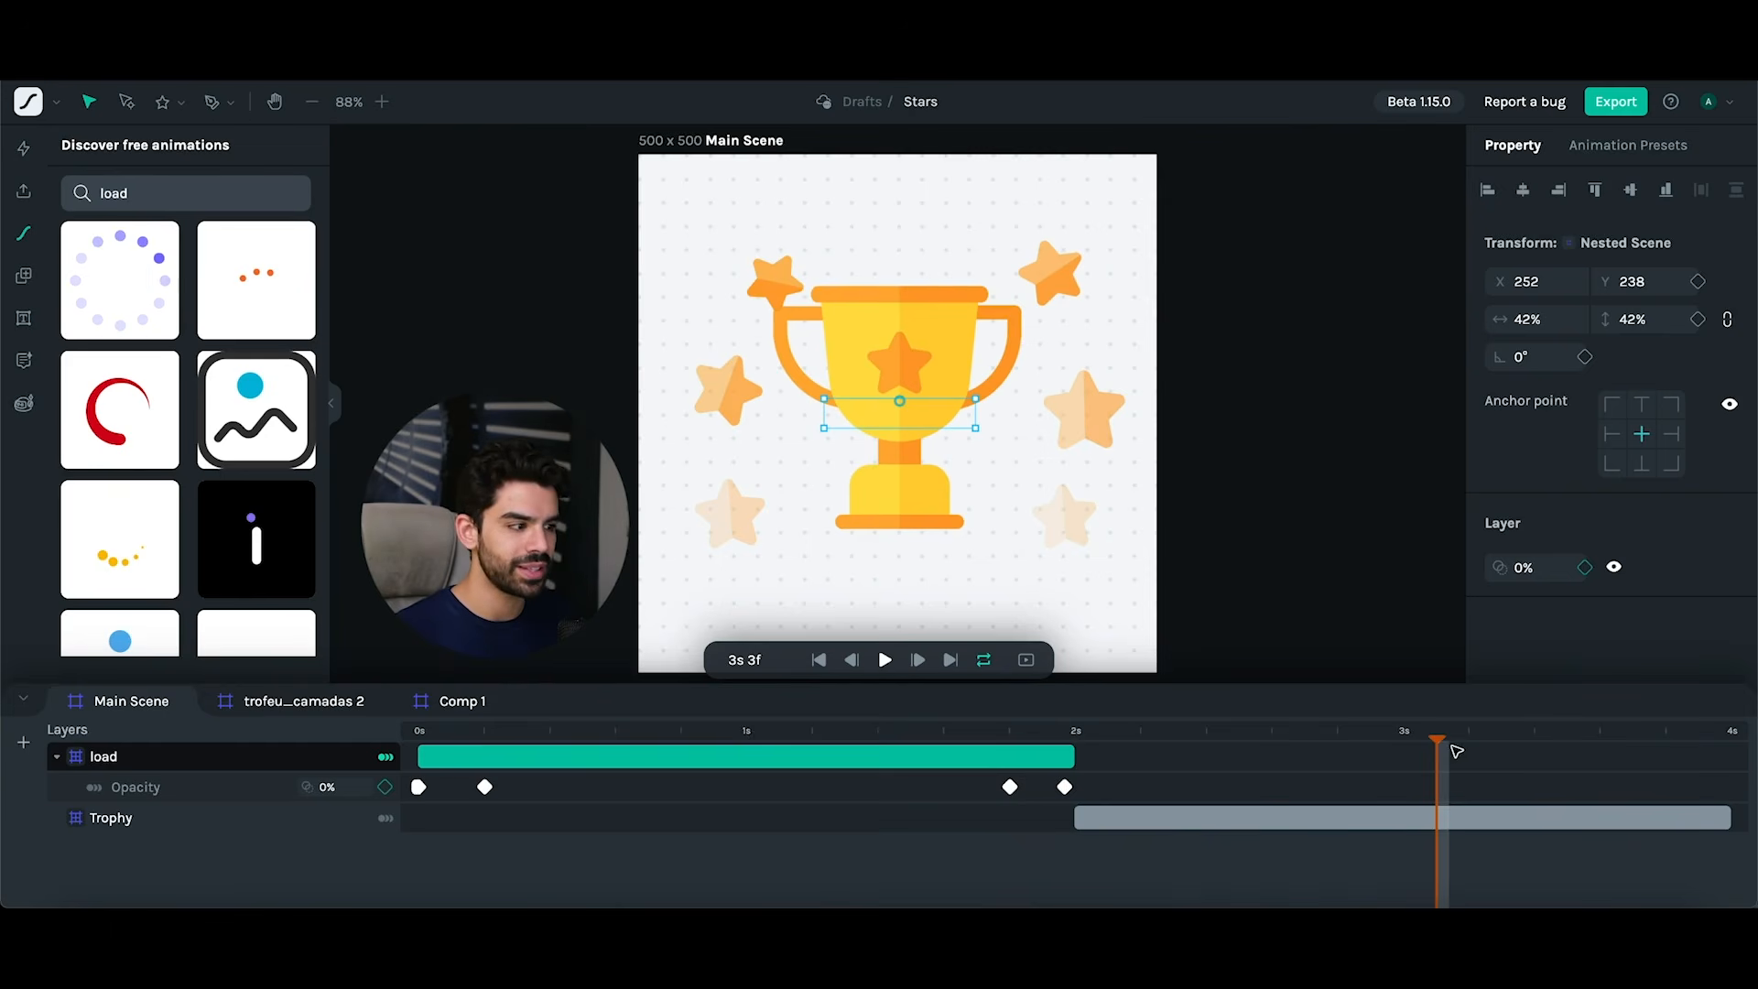
pyautogui.moveTo(1454, 747); pyautogui.dragTo(1615, 770)
pyautogui.click(1634, 820)
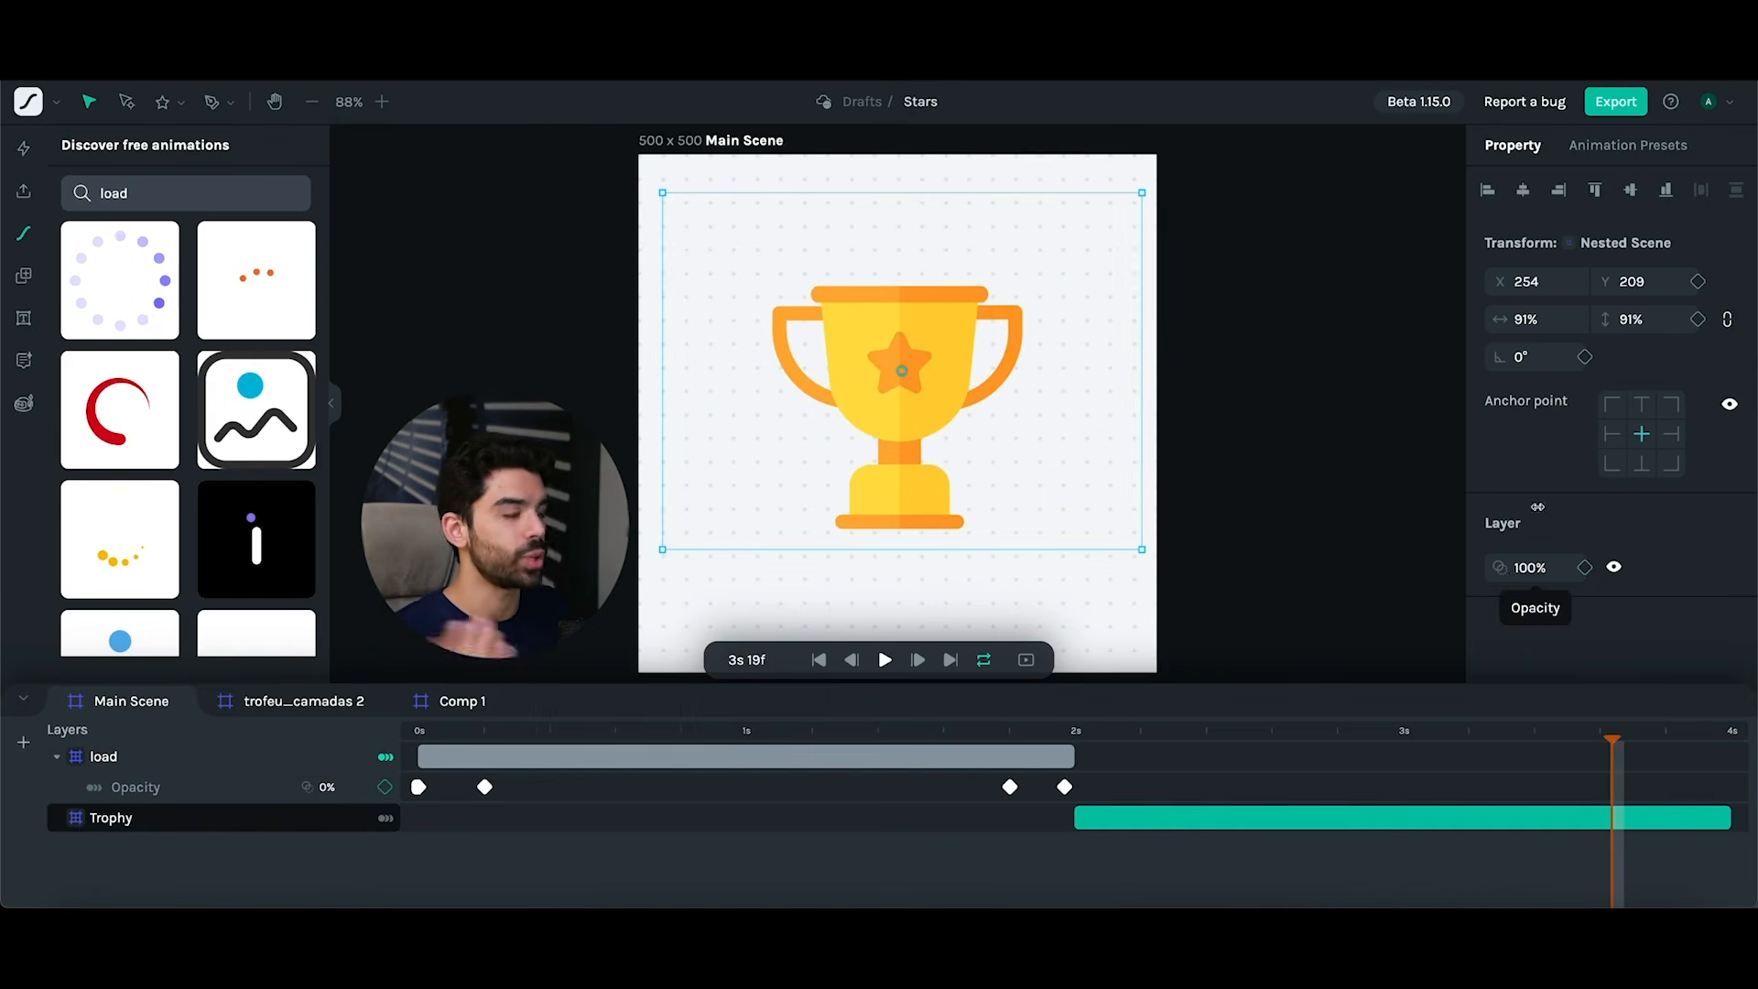
pyautogui.click(1620, 146)
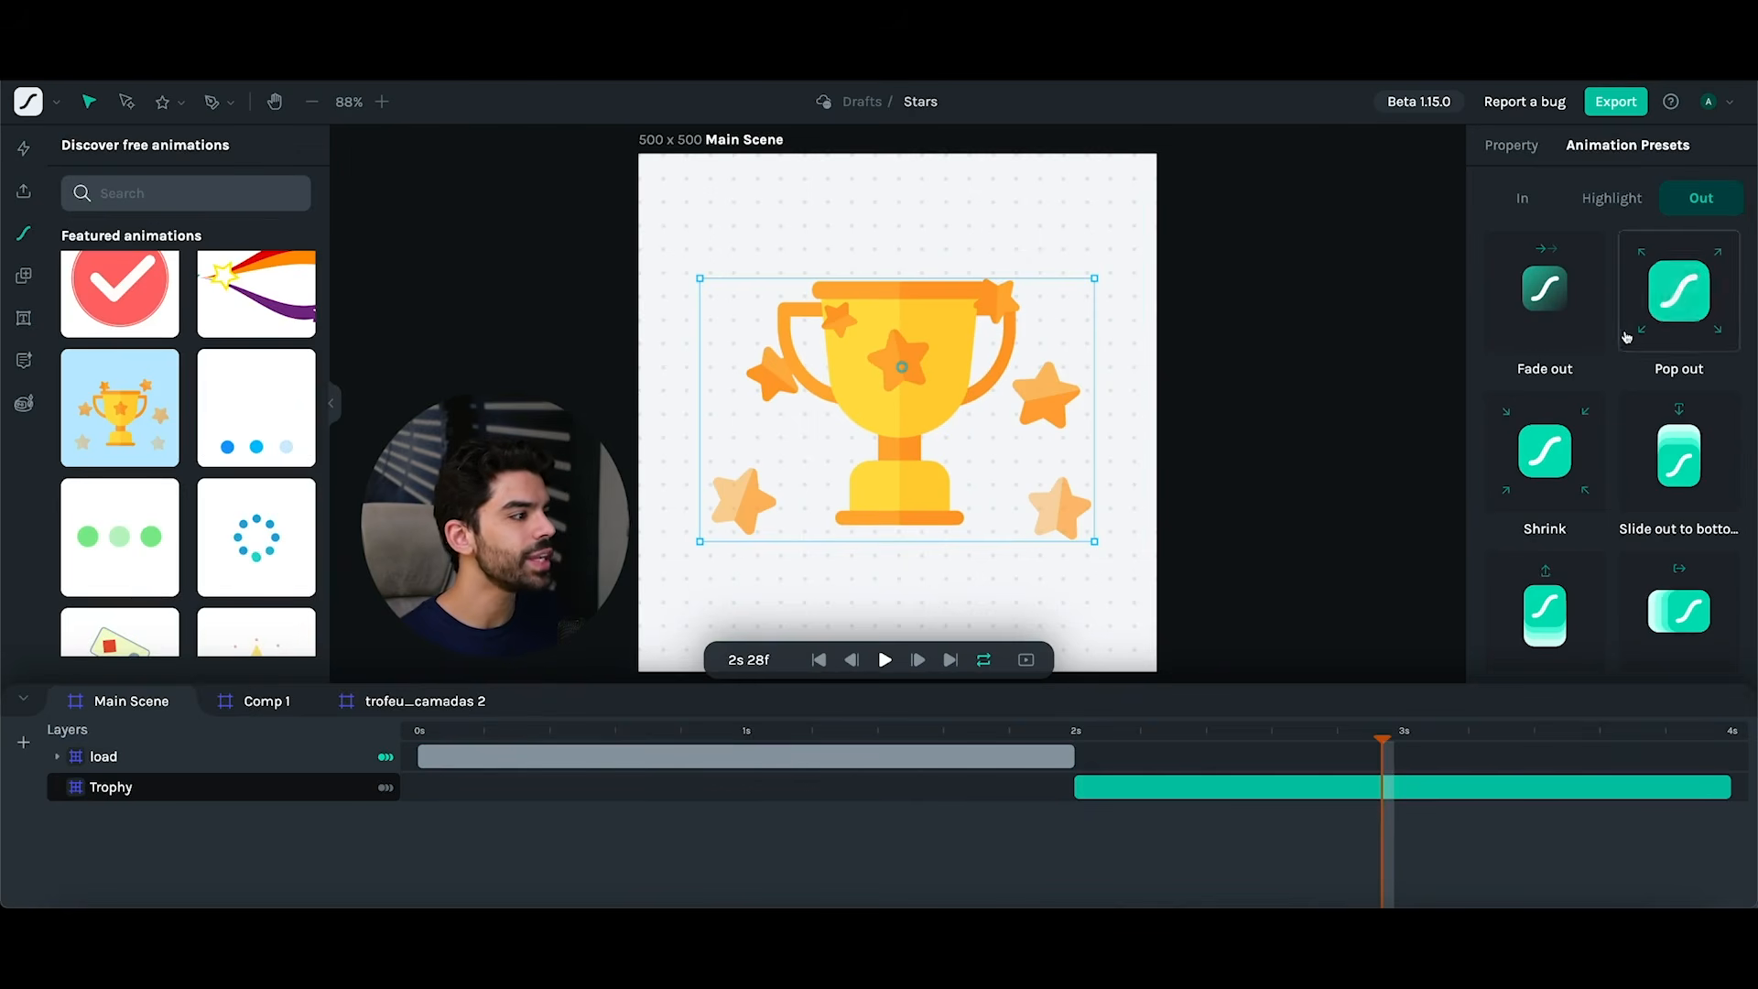
# - Prompt Motion Copilot with "add pop out and fade out effect" for the Trophy layer and apply the generated keyframes
pyautogui.click(24, 403)
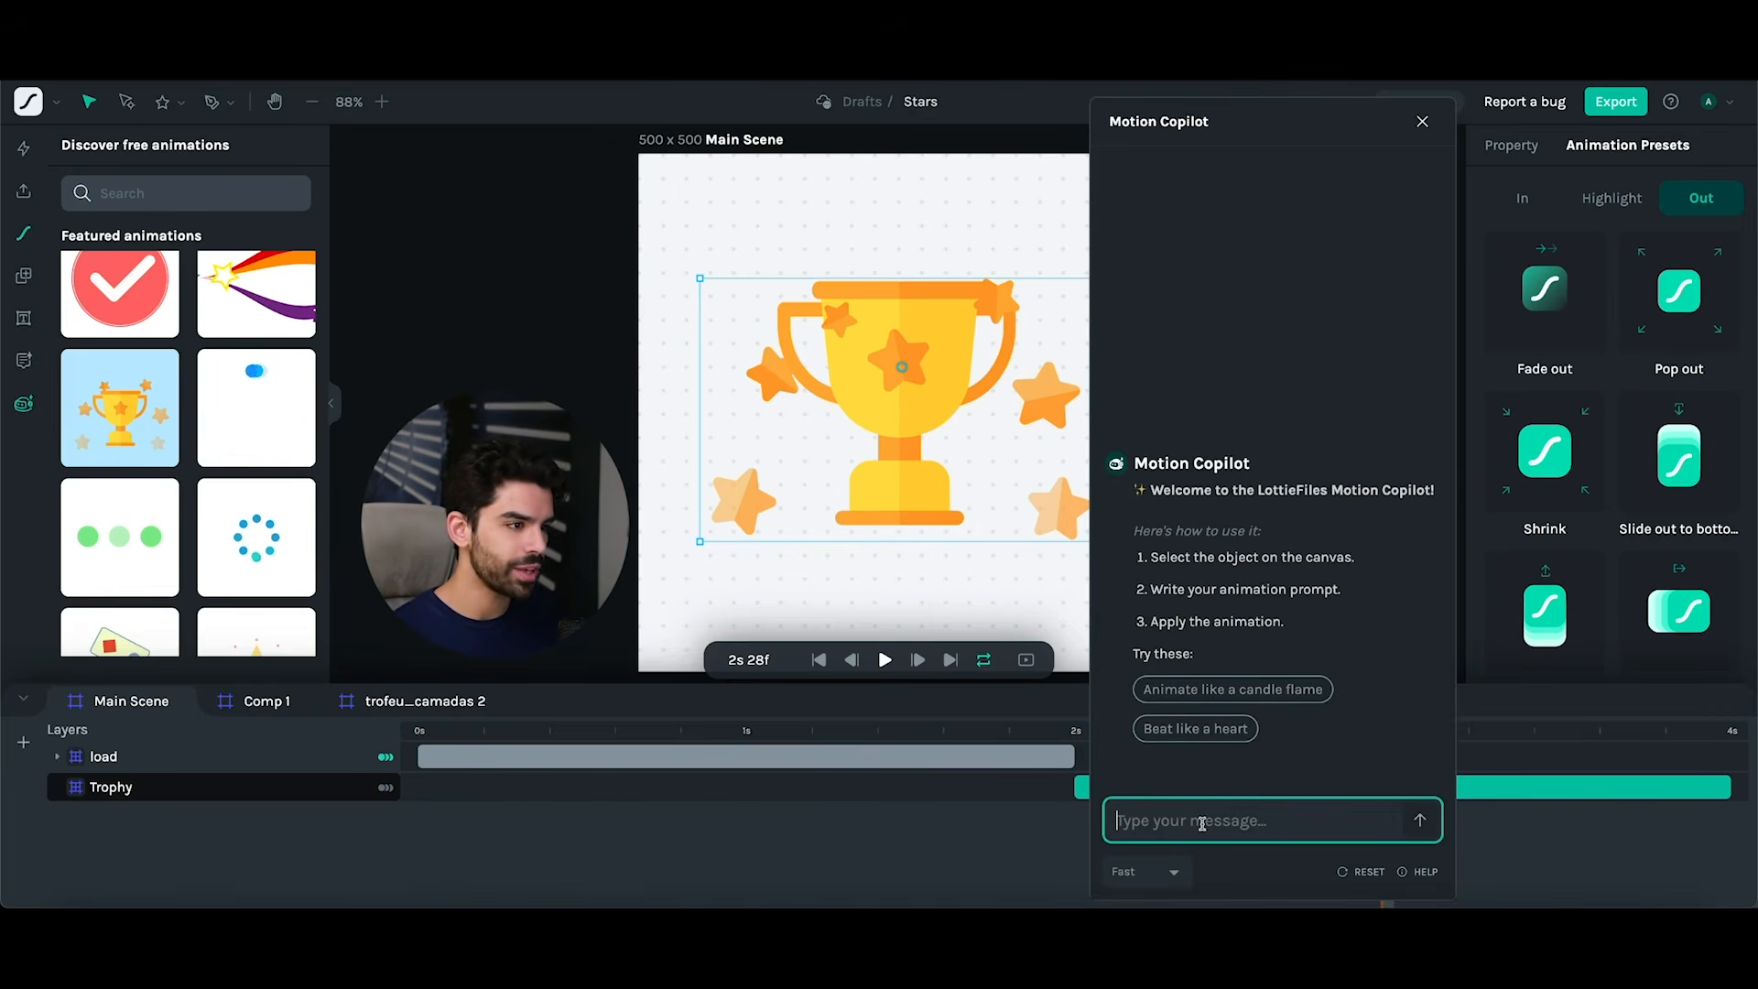
pyautogui.write('pop out and fade out')
pyautogui.hotkey('ctrl', 'a')
pyautogui.press('Left')
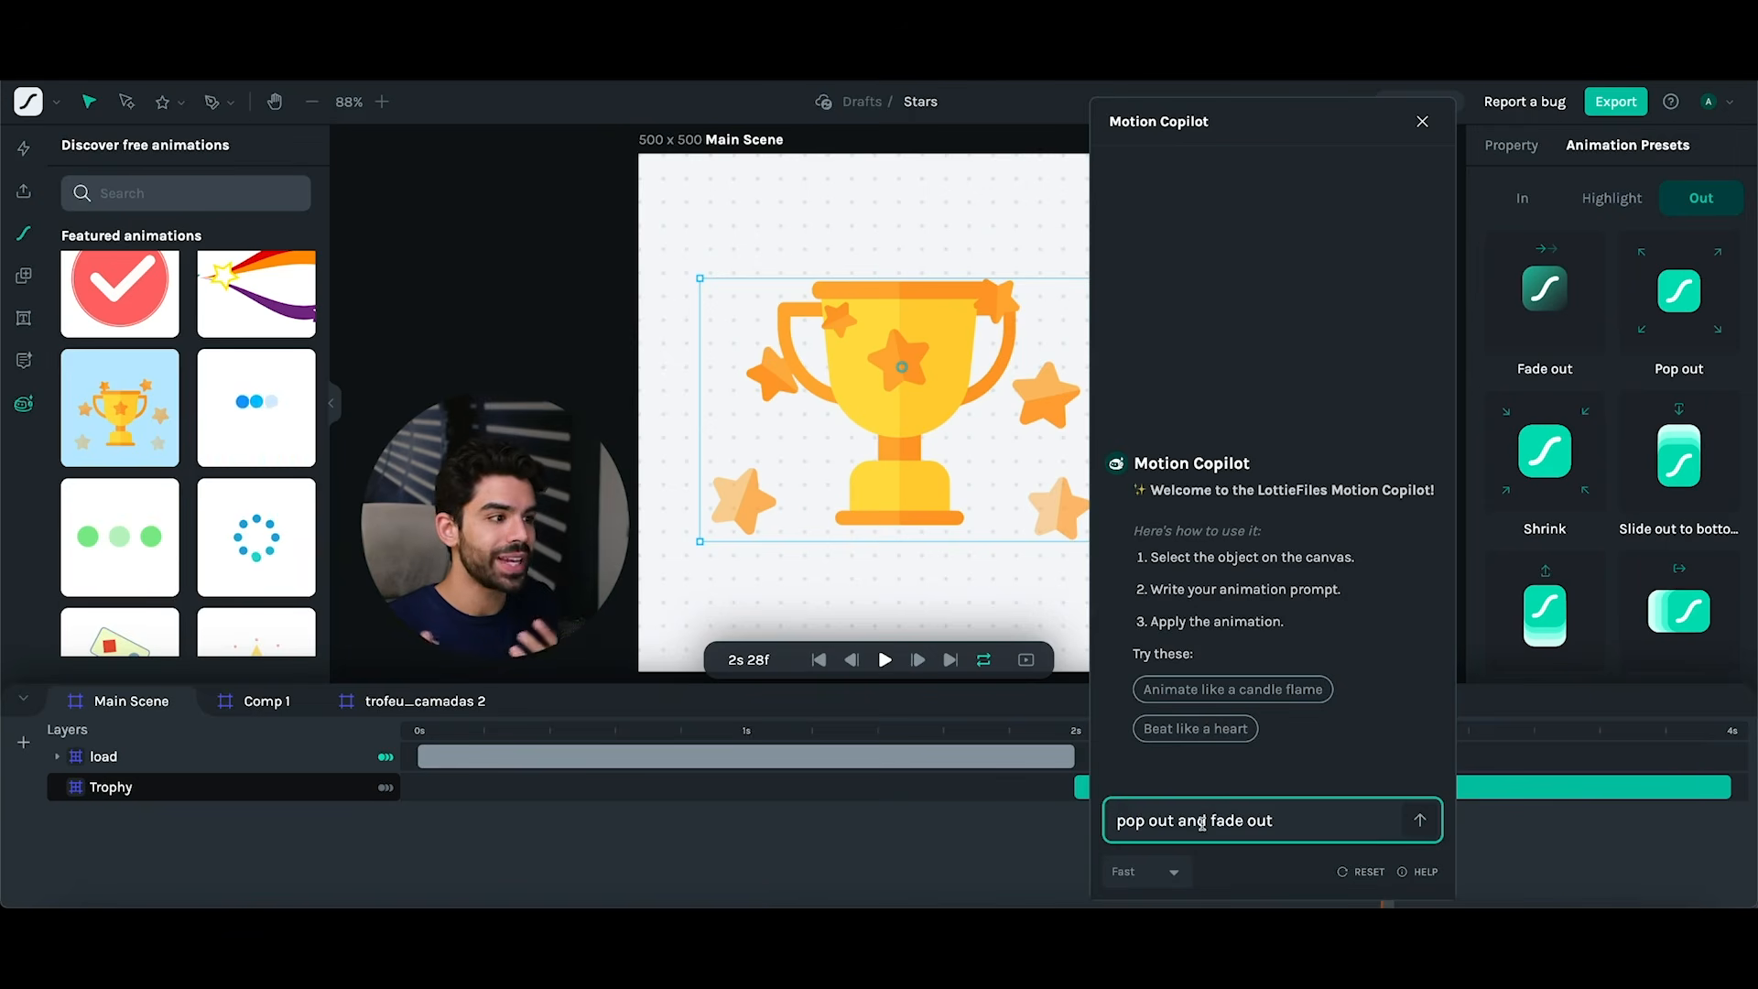
pyautogui.write('add')
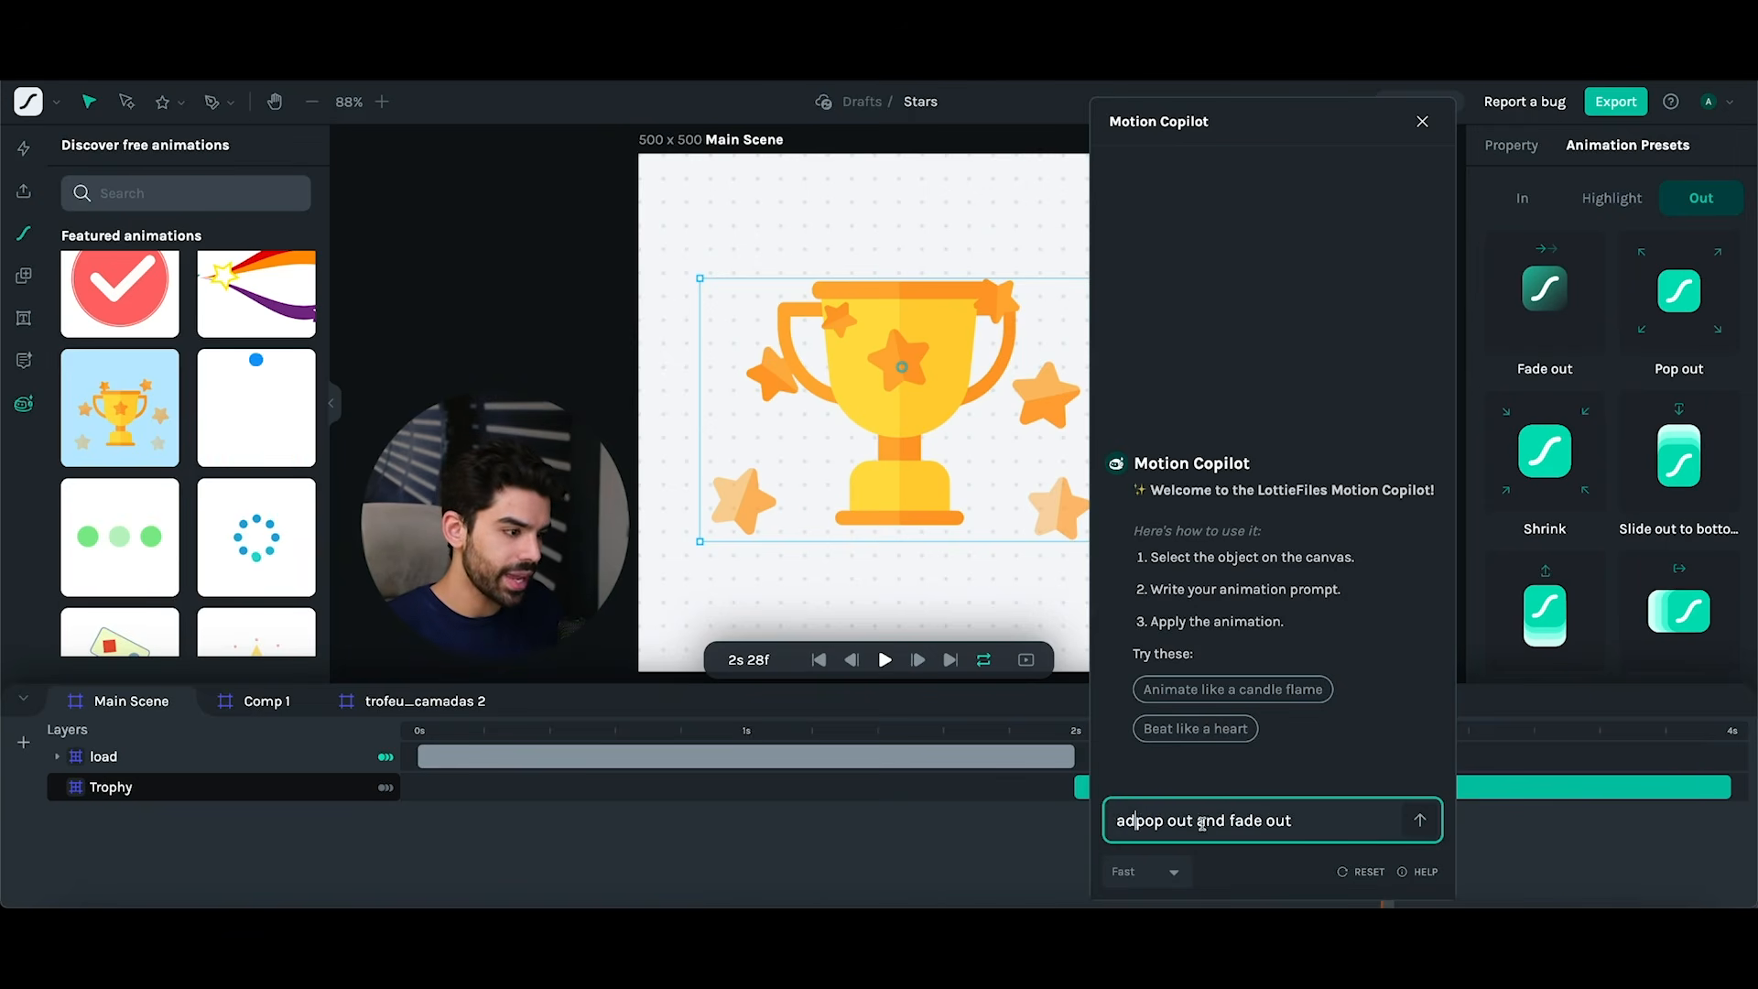
pyautogui.press('End')
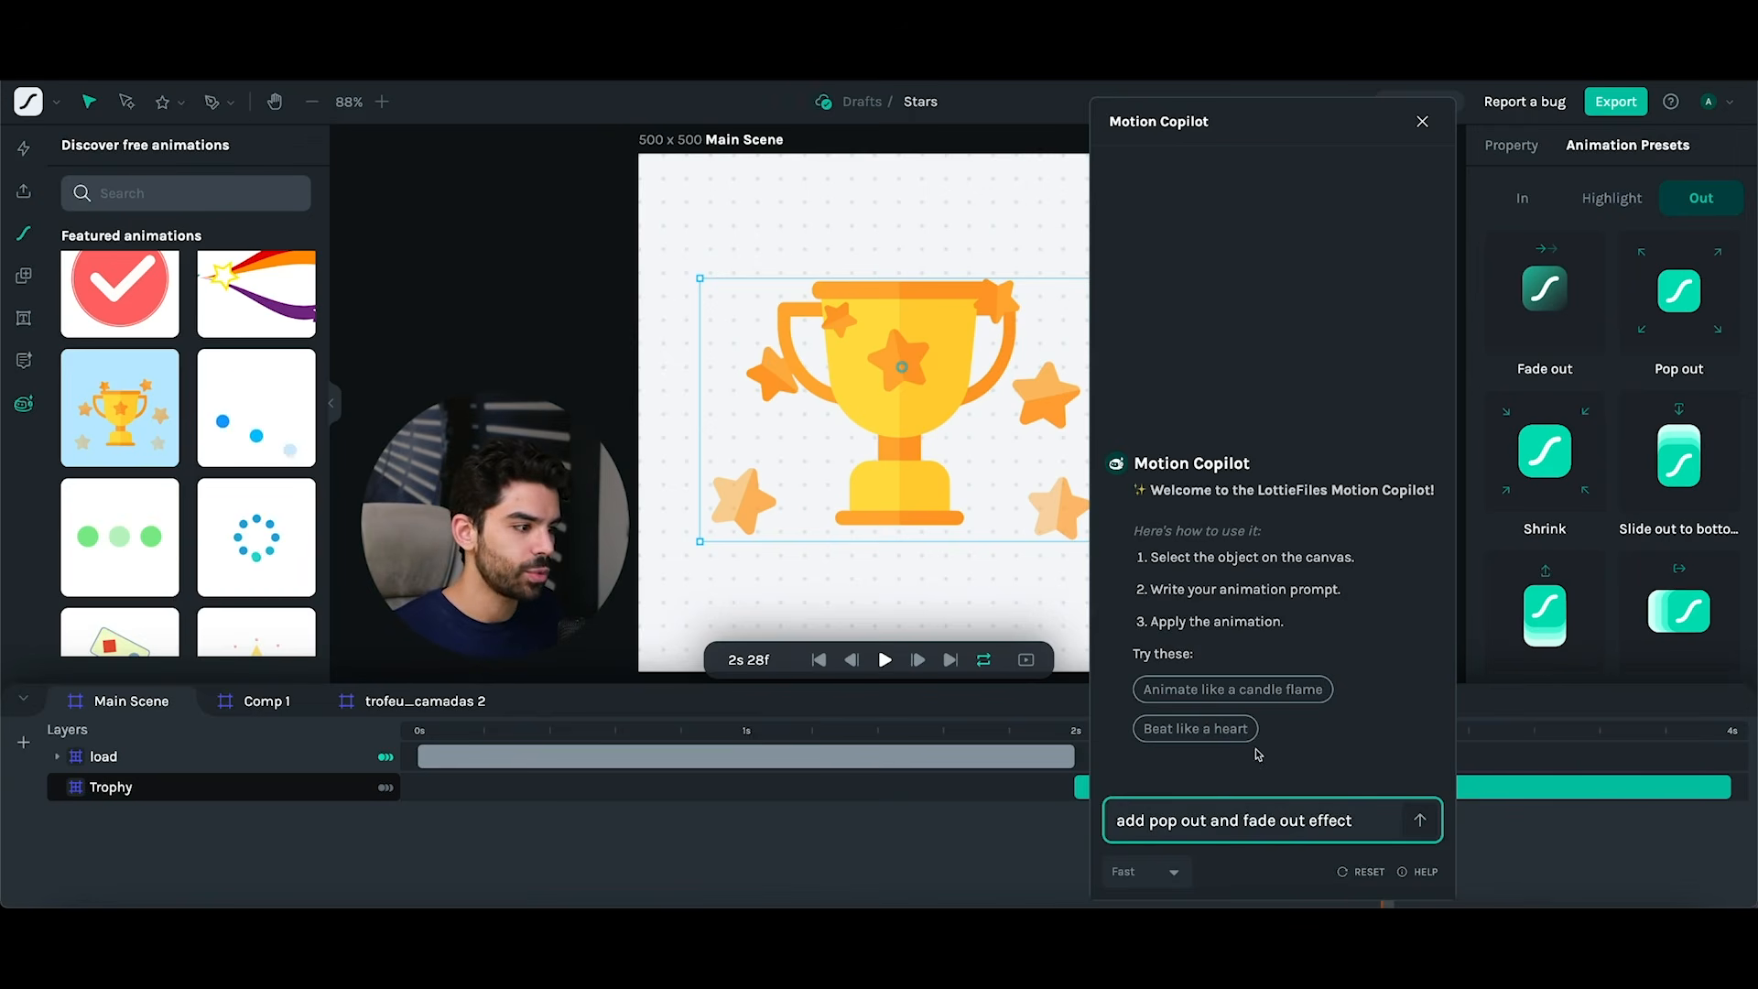
pyautogui.click(1416, 822)
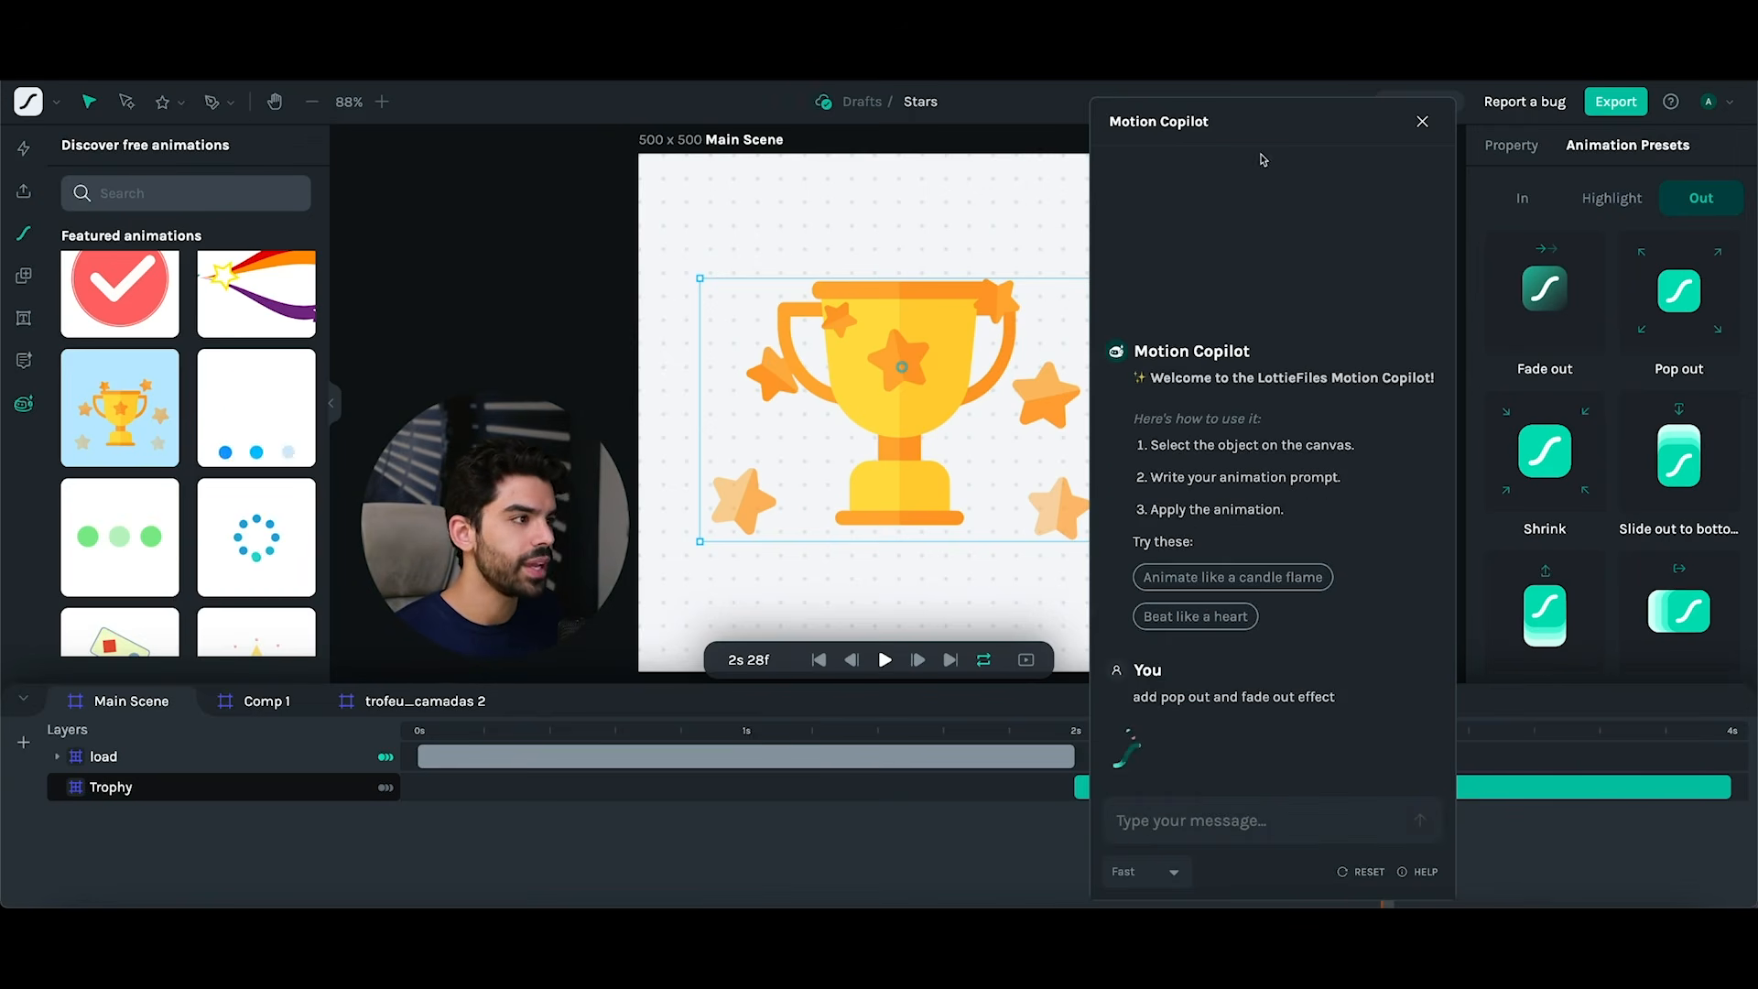
pyautogui.moveTo(1286, 116); pyautogui.dragTo(1316, 111)
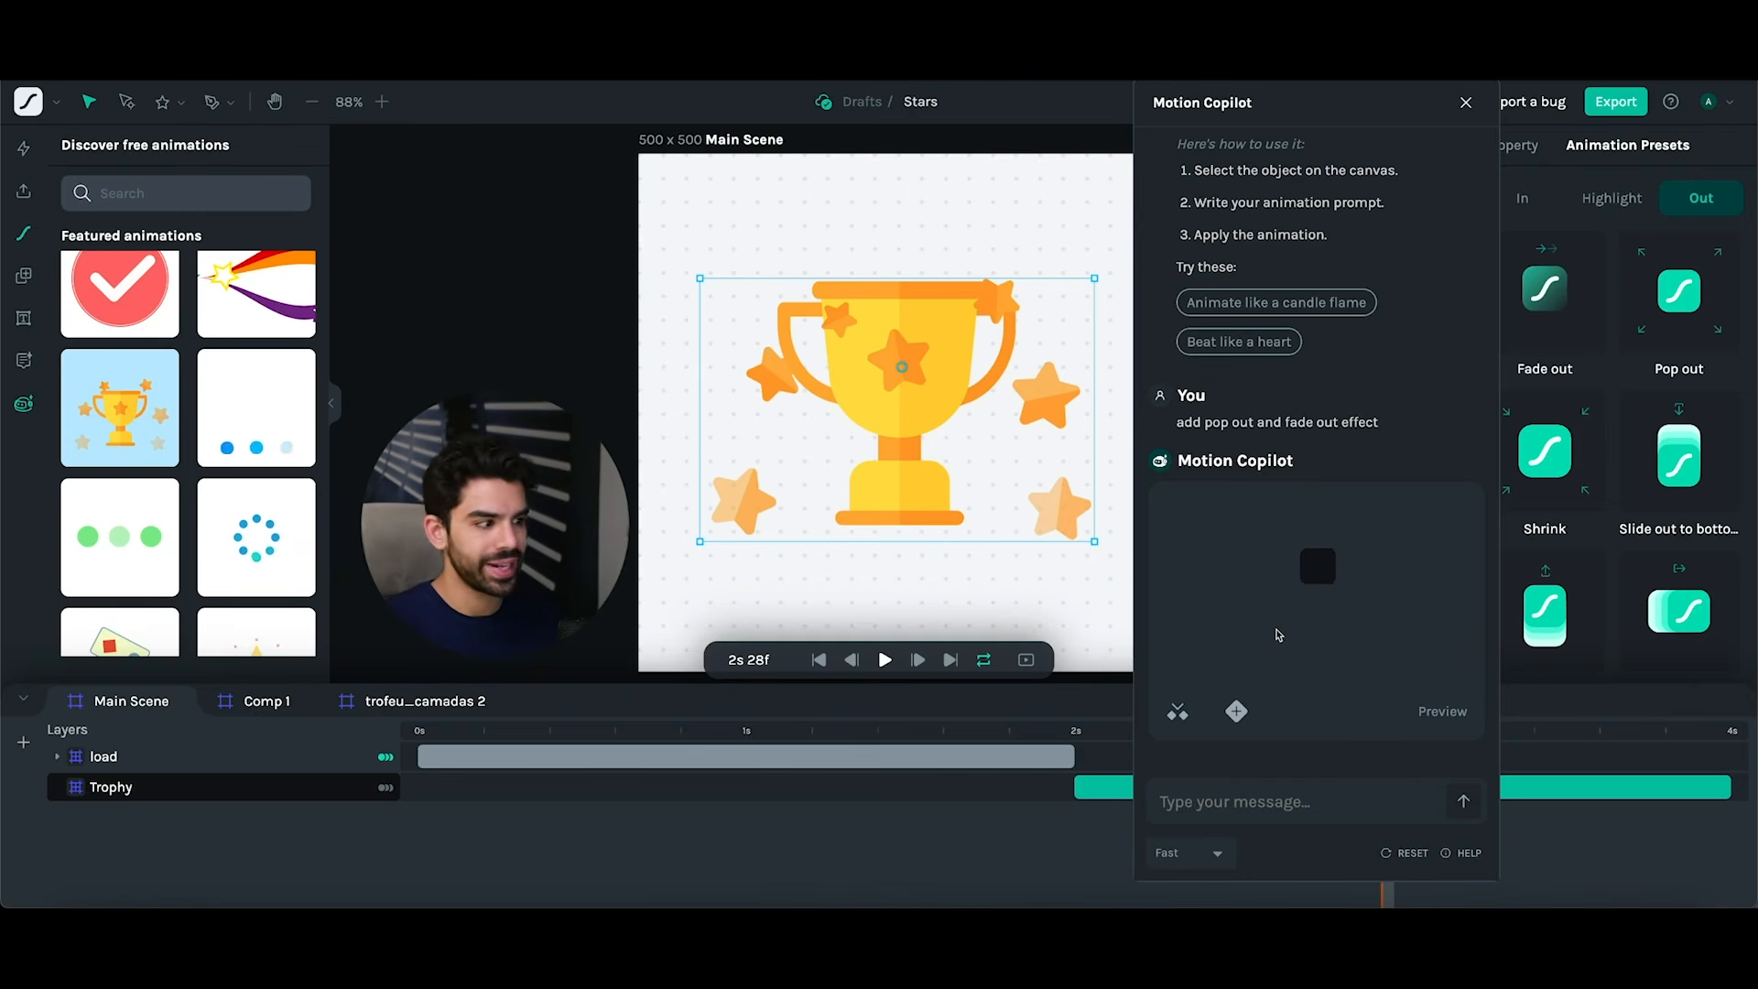
pyautogui.click(1290, 786)
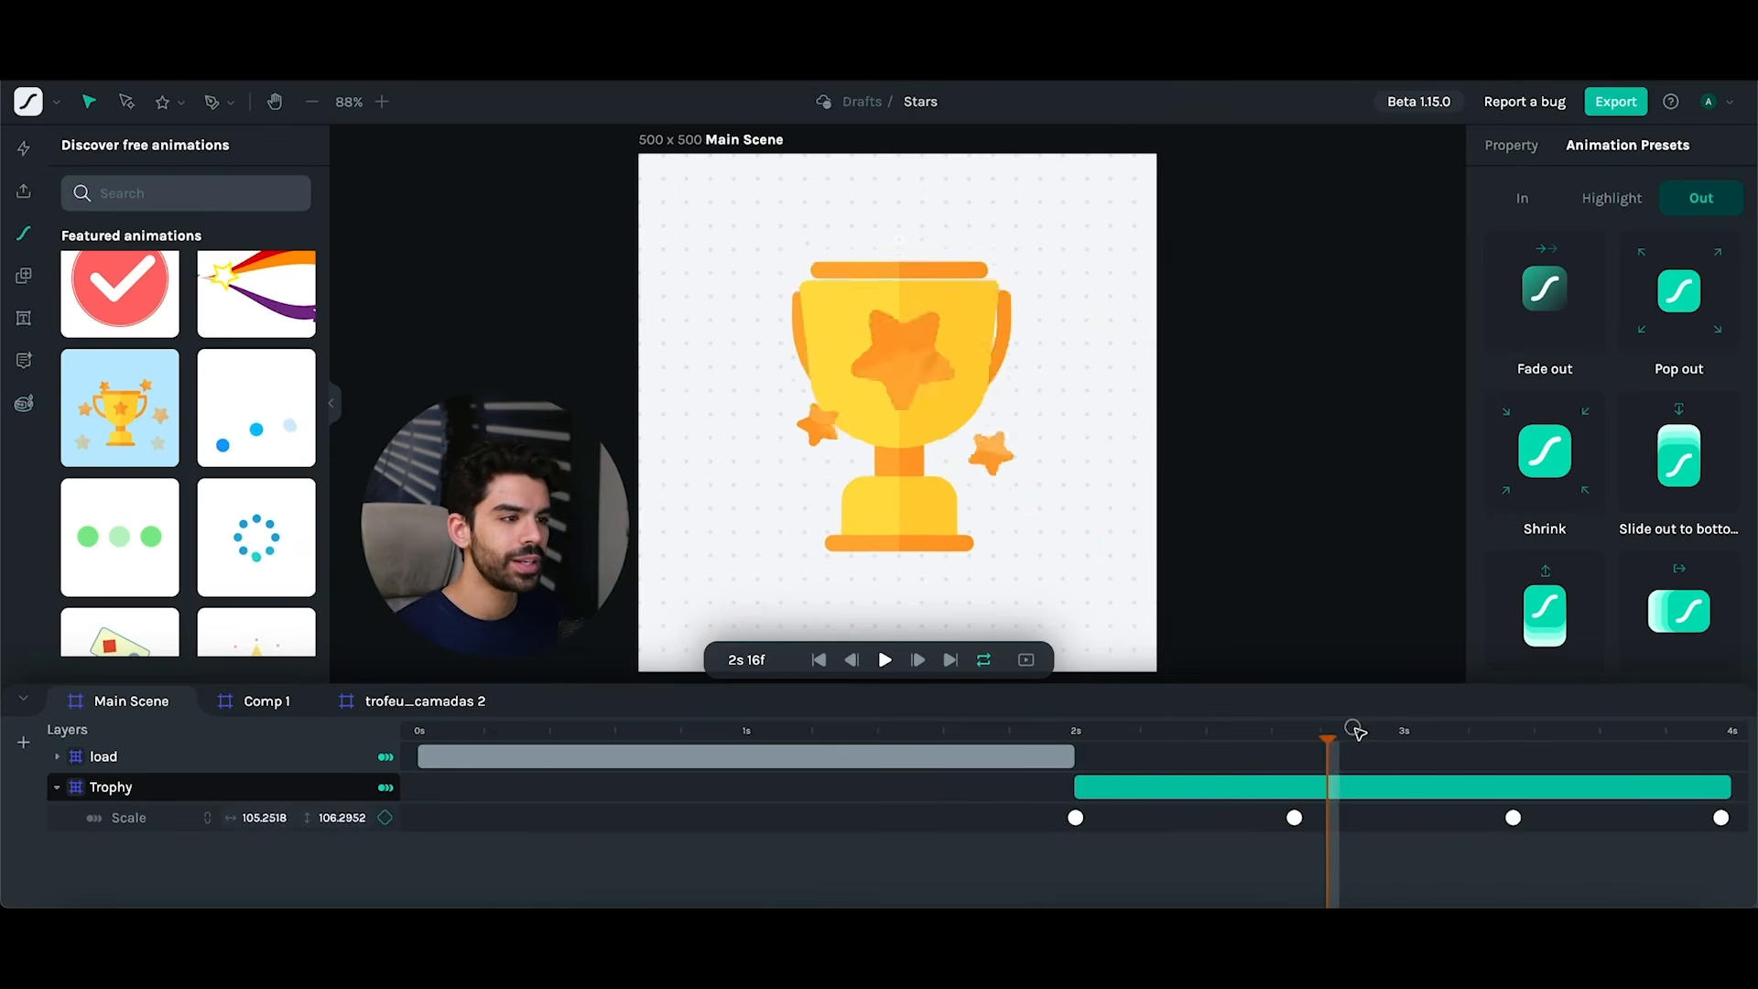
# - Preview the trophy's generated scale animation by scrubbing across it and playing the scene
pyautogui.moveTo(1355, 730); pyautogui.dragTo(1454, 736)
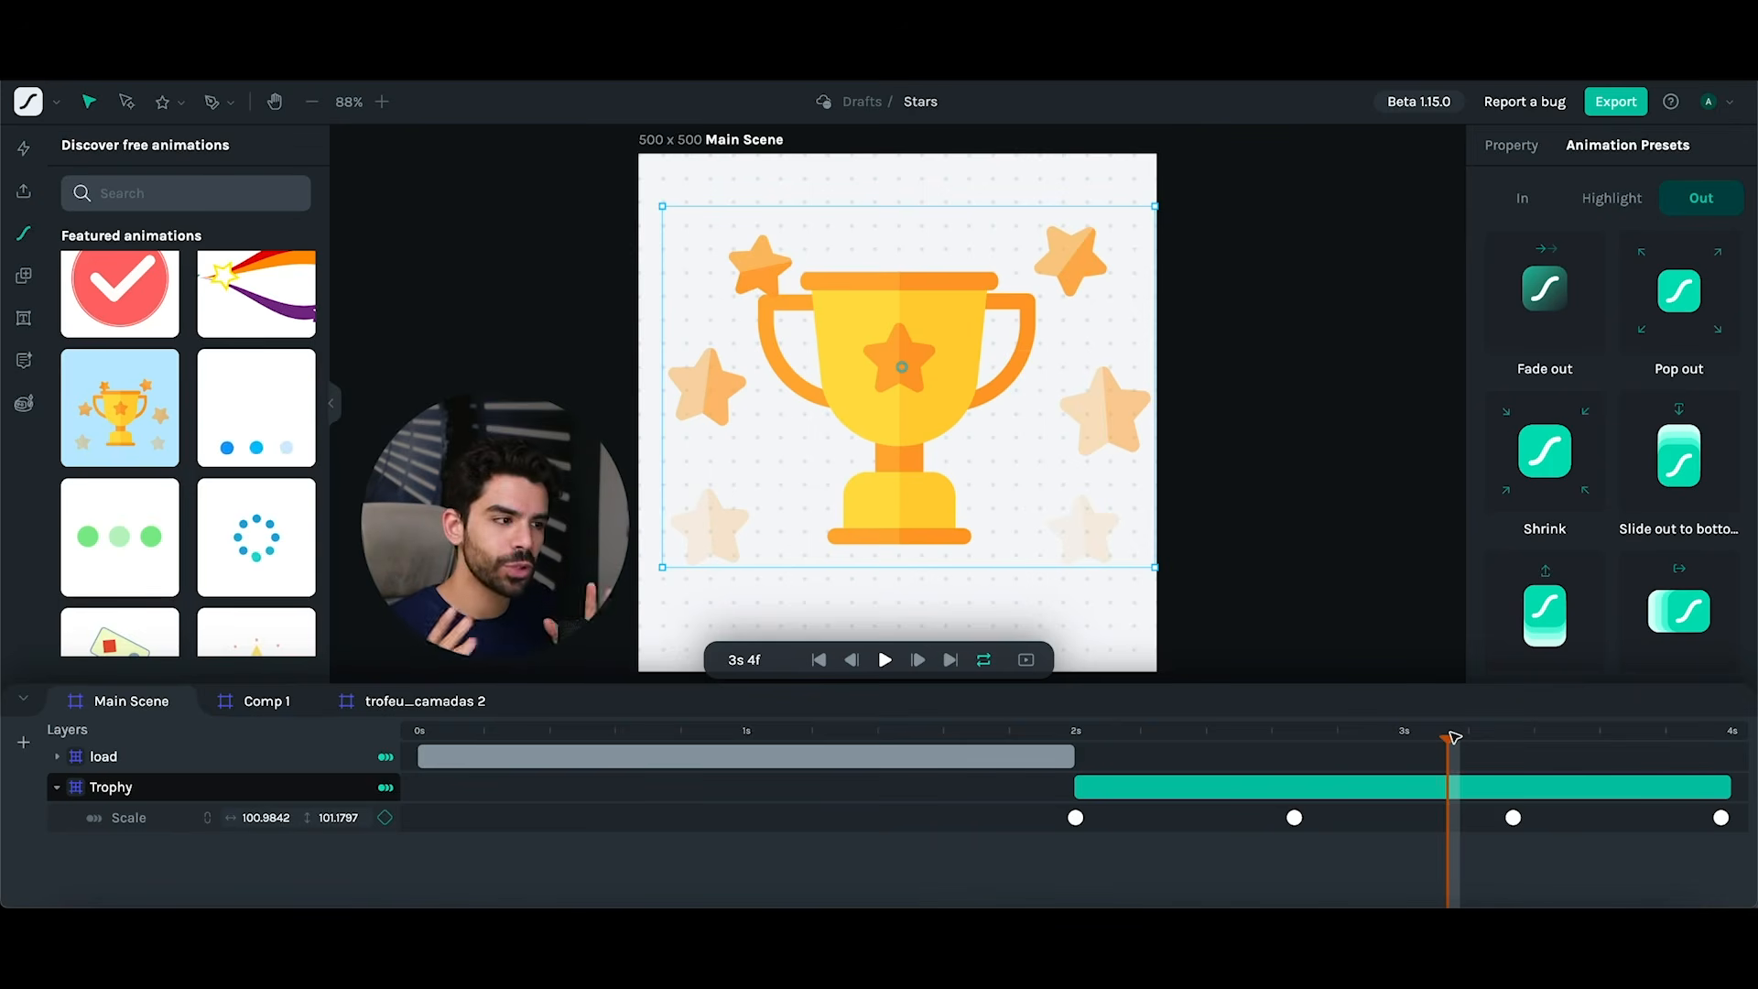
pyautogui.moveTo(1449, 738); pyautogui.dragTo(1356, 721)
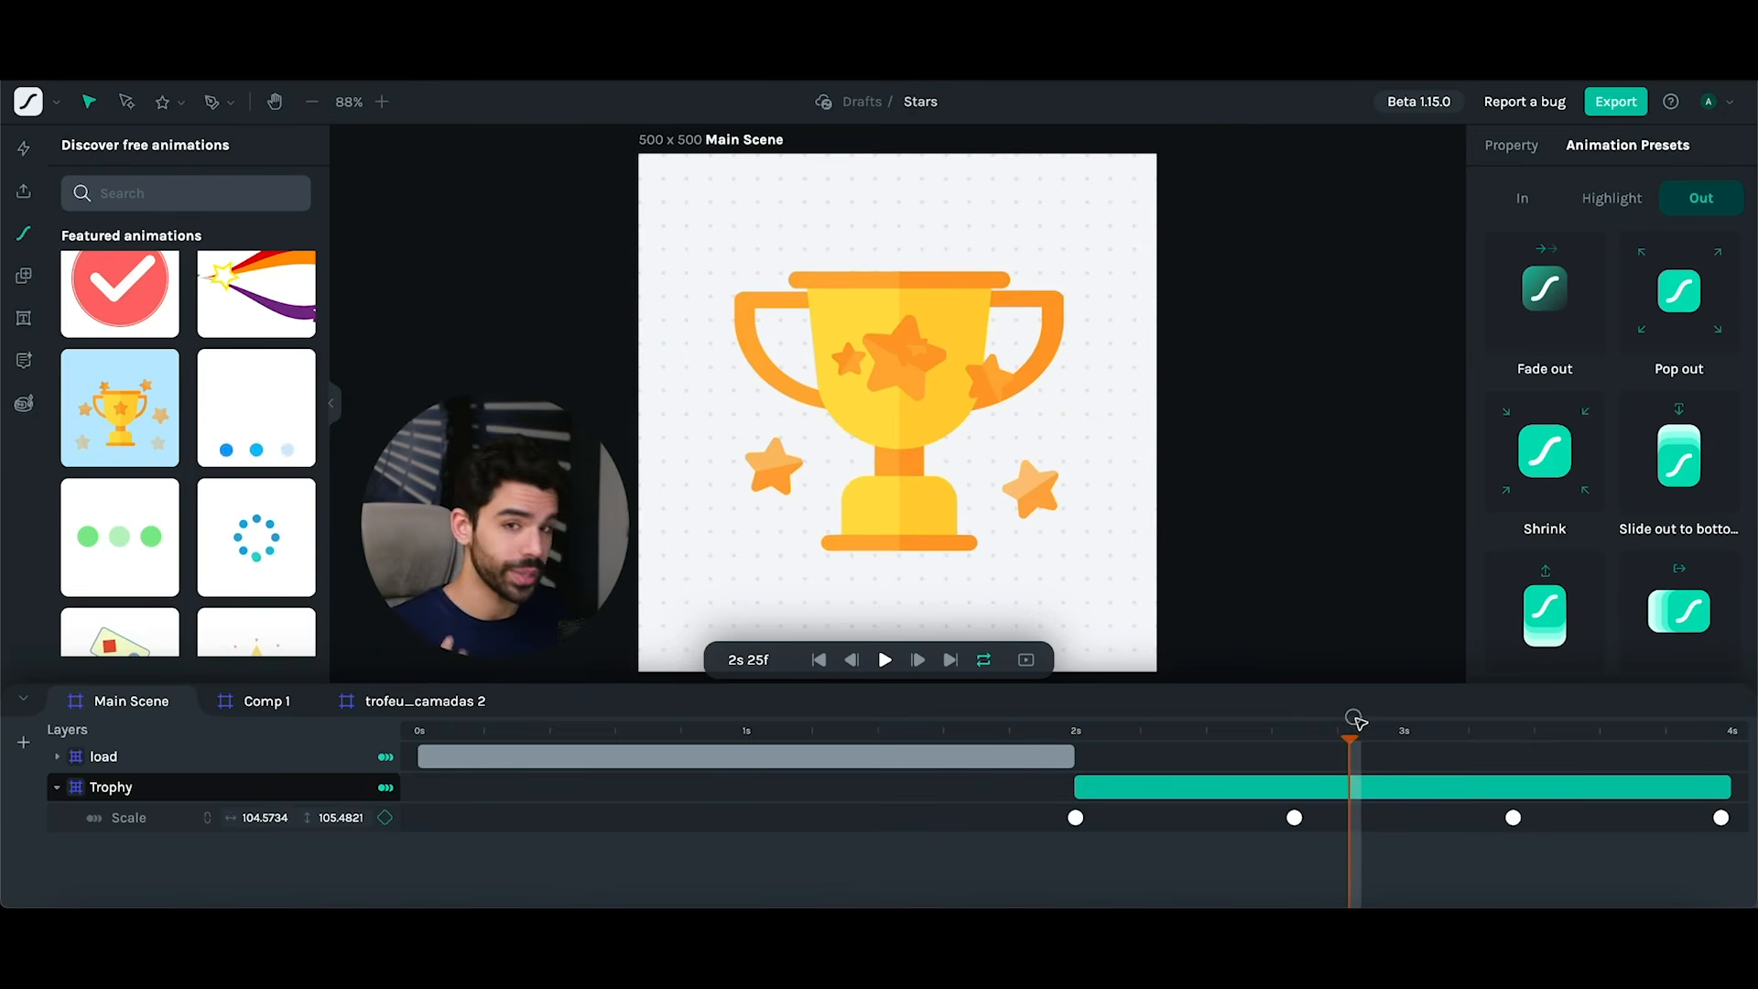
pyautogui.moveTo(1355, 718); pyautogui.dragTo(1354, 719)
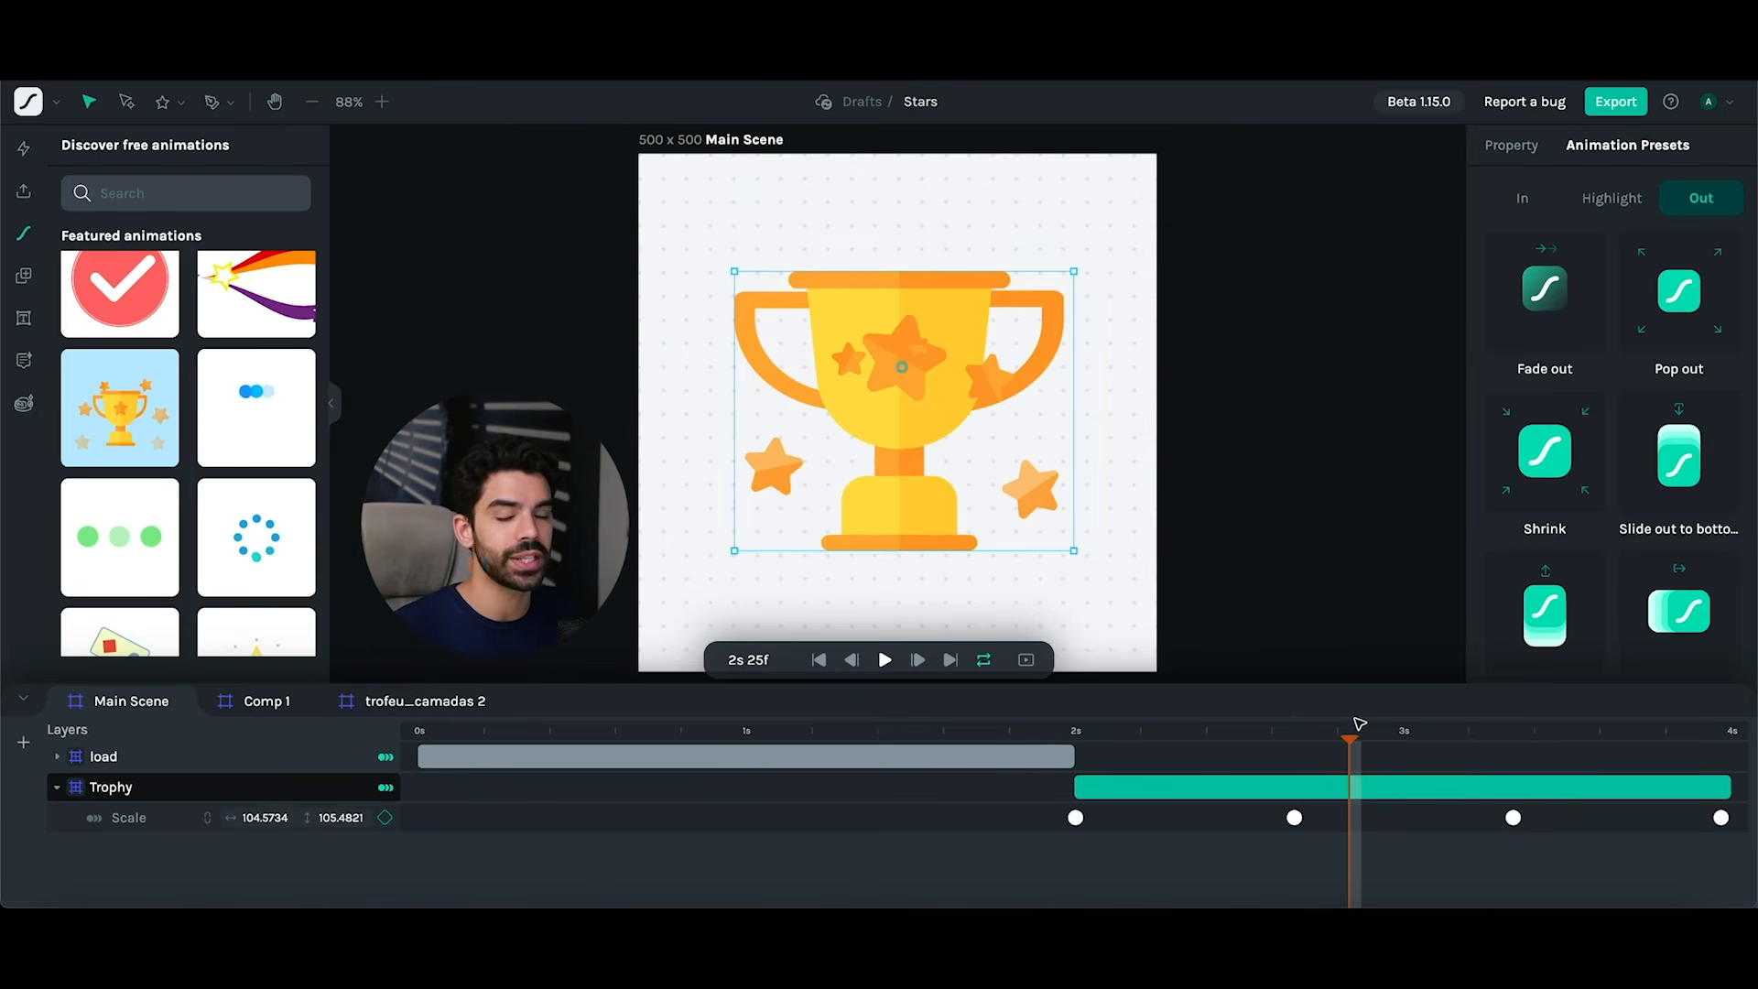
pyautogui.click(885, 660)
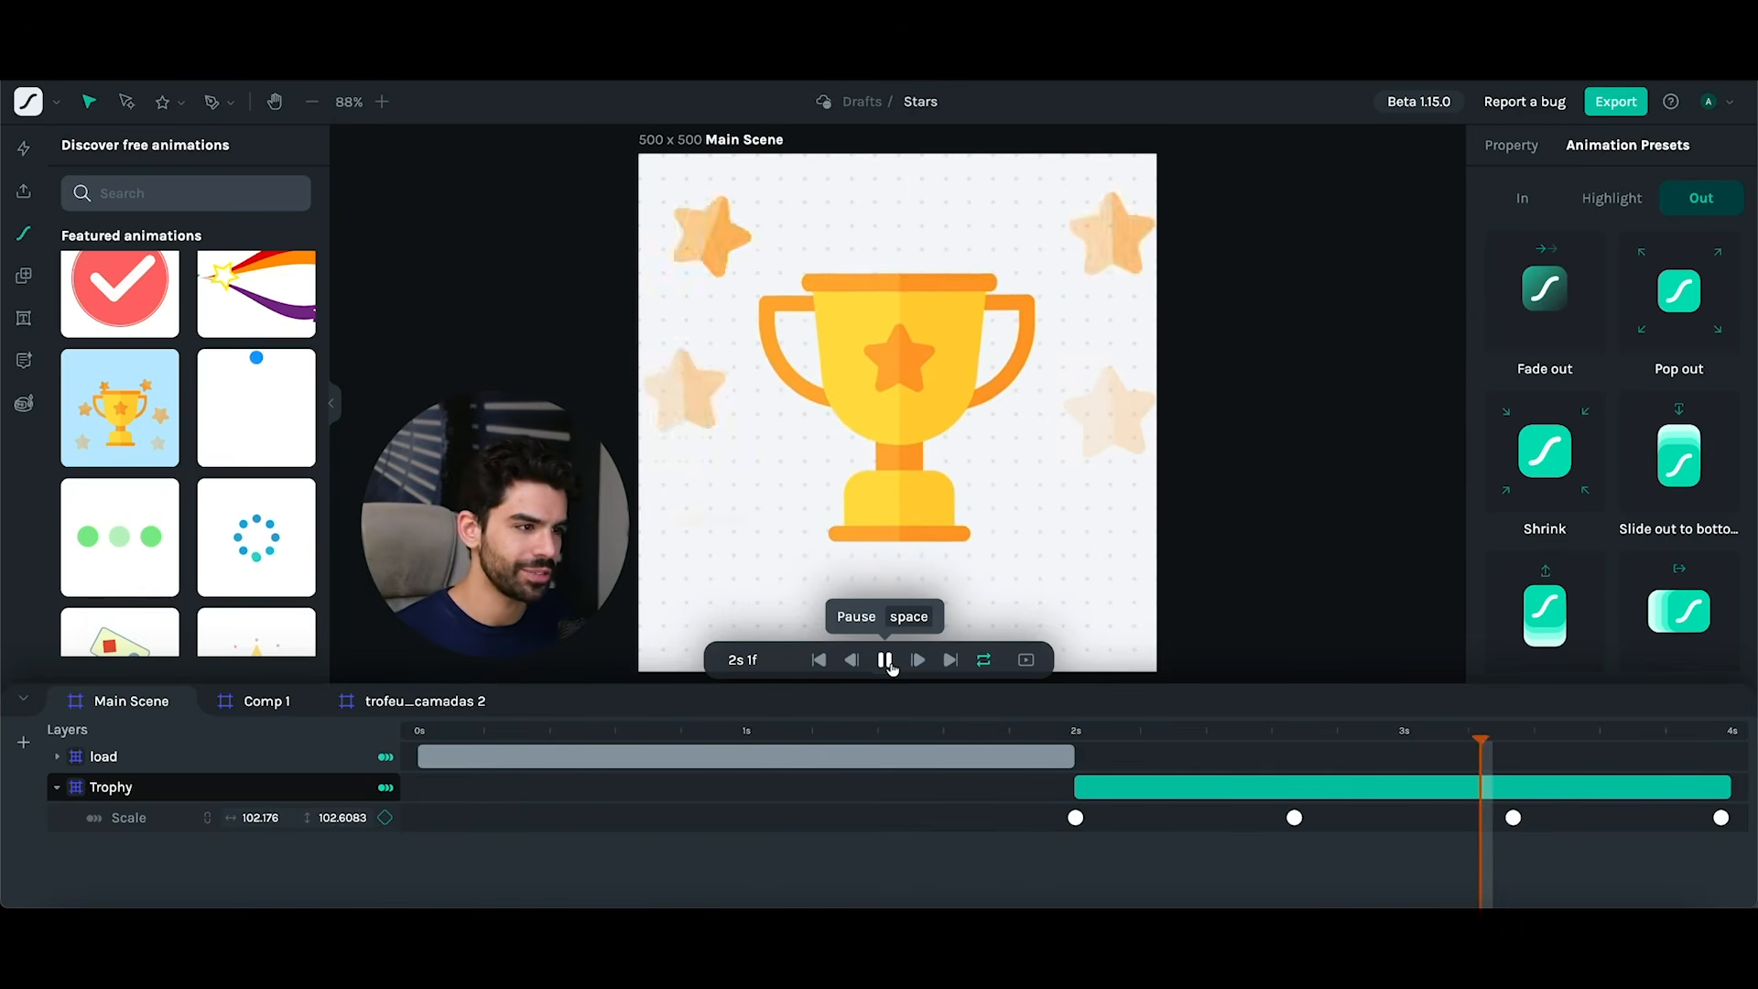
pyautogui.click(887, 661)
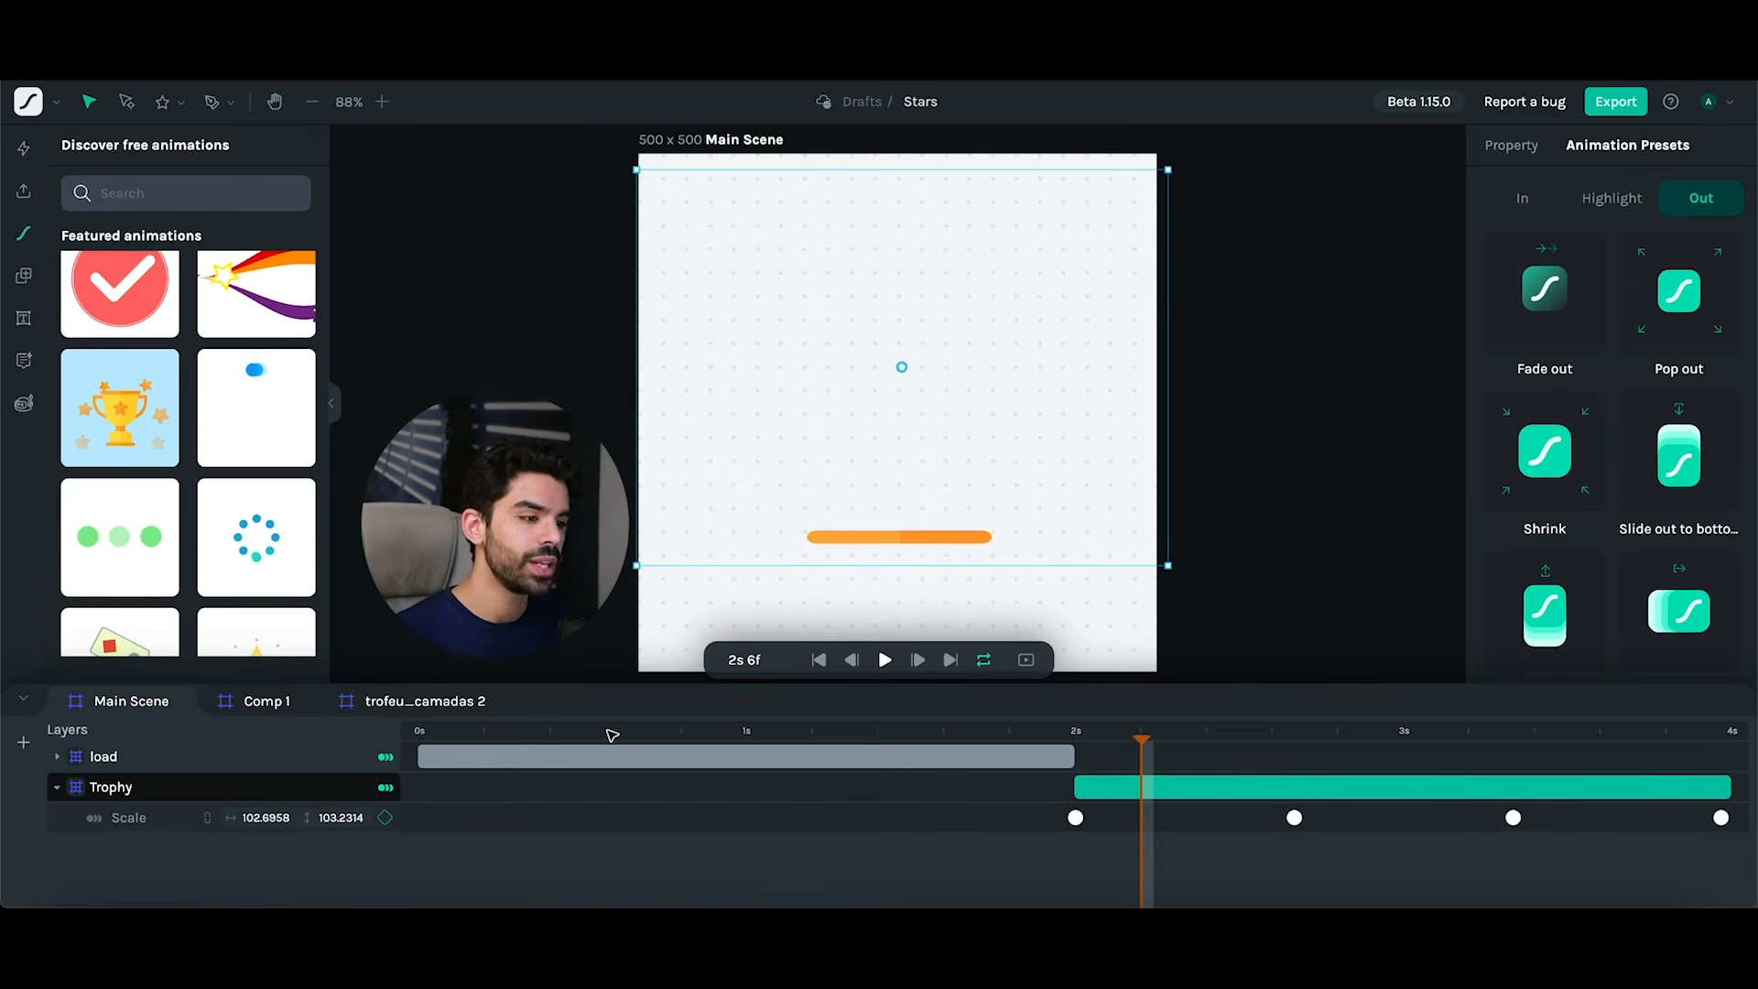
# - Select the load layer, scrub to 0s 16f and collapse the animated properties of both layers
pyautogui.click(127, 759)
pyautogui.moveTo(481, 740); pyautogui.dragTo(596, 740)
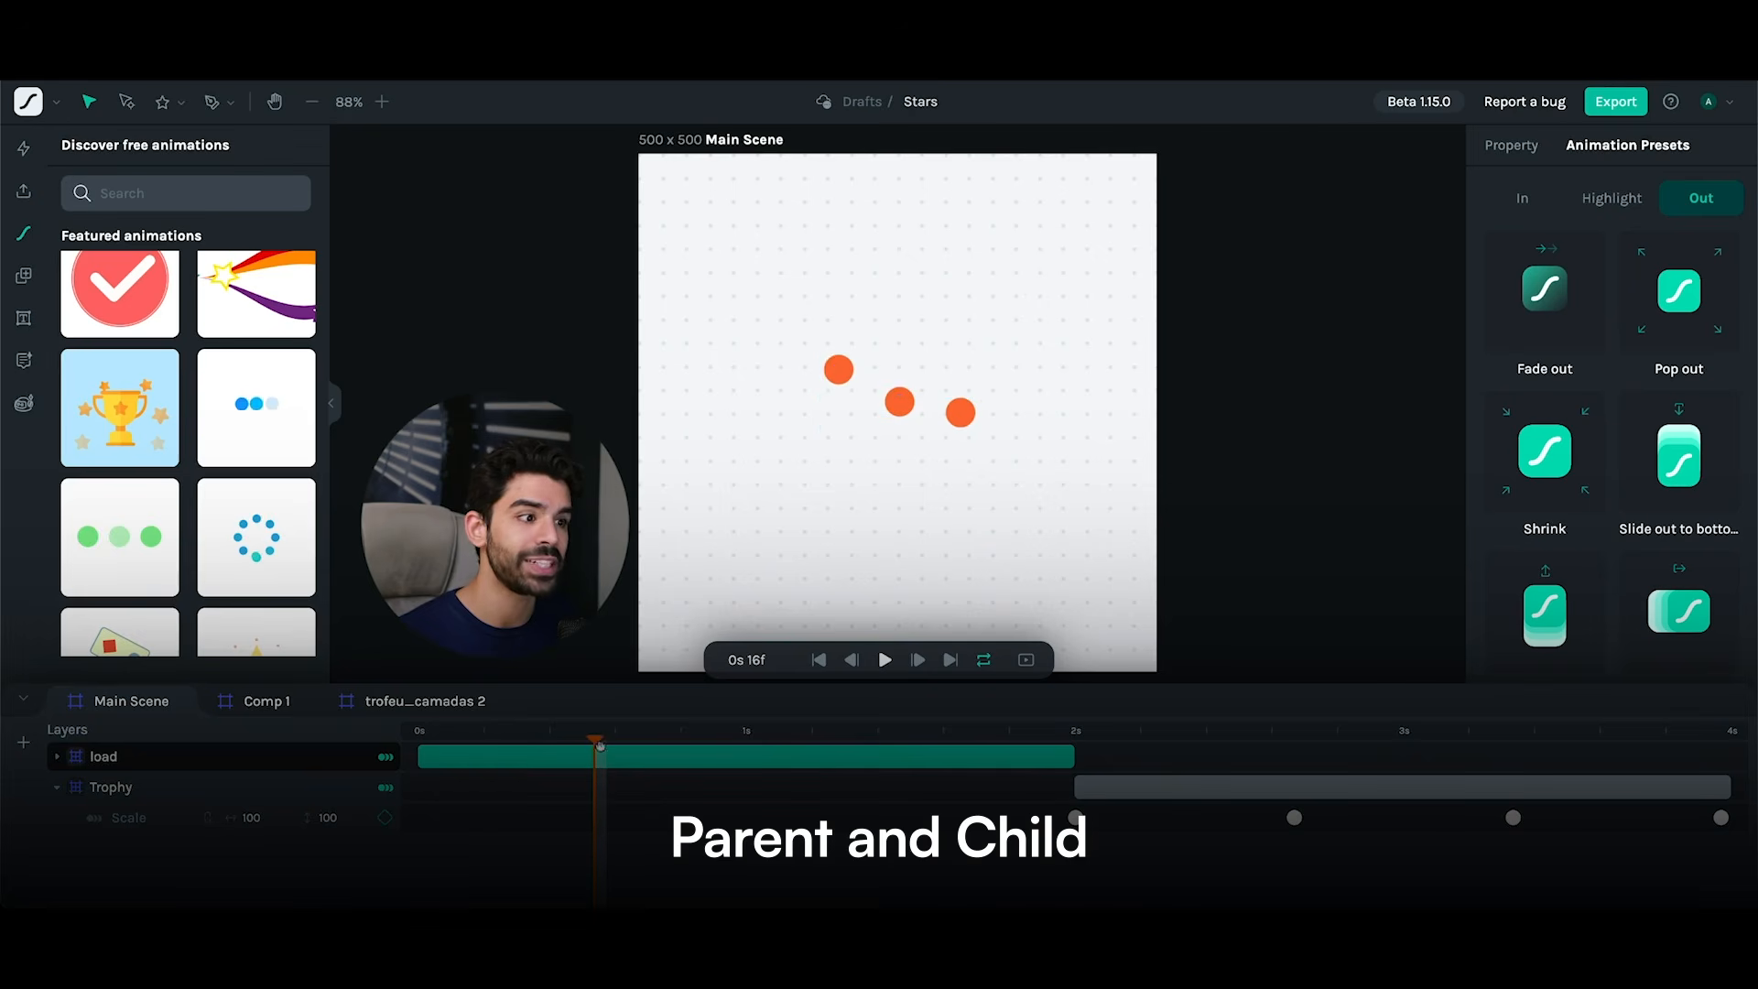
pyautogui.click(58, 787)
pyautogui.click(55, 757)
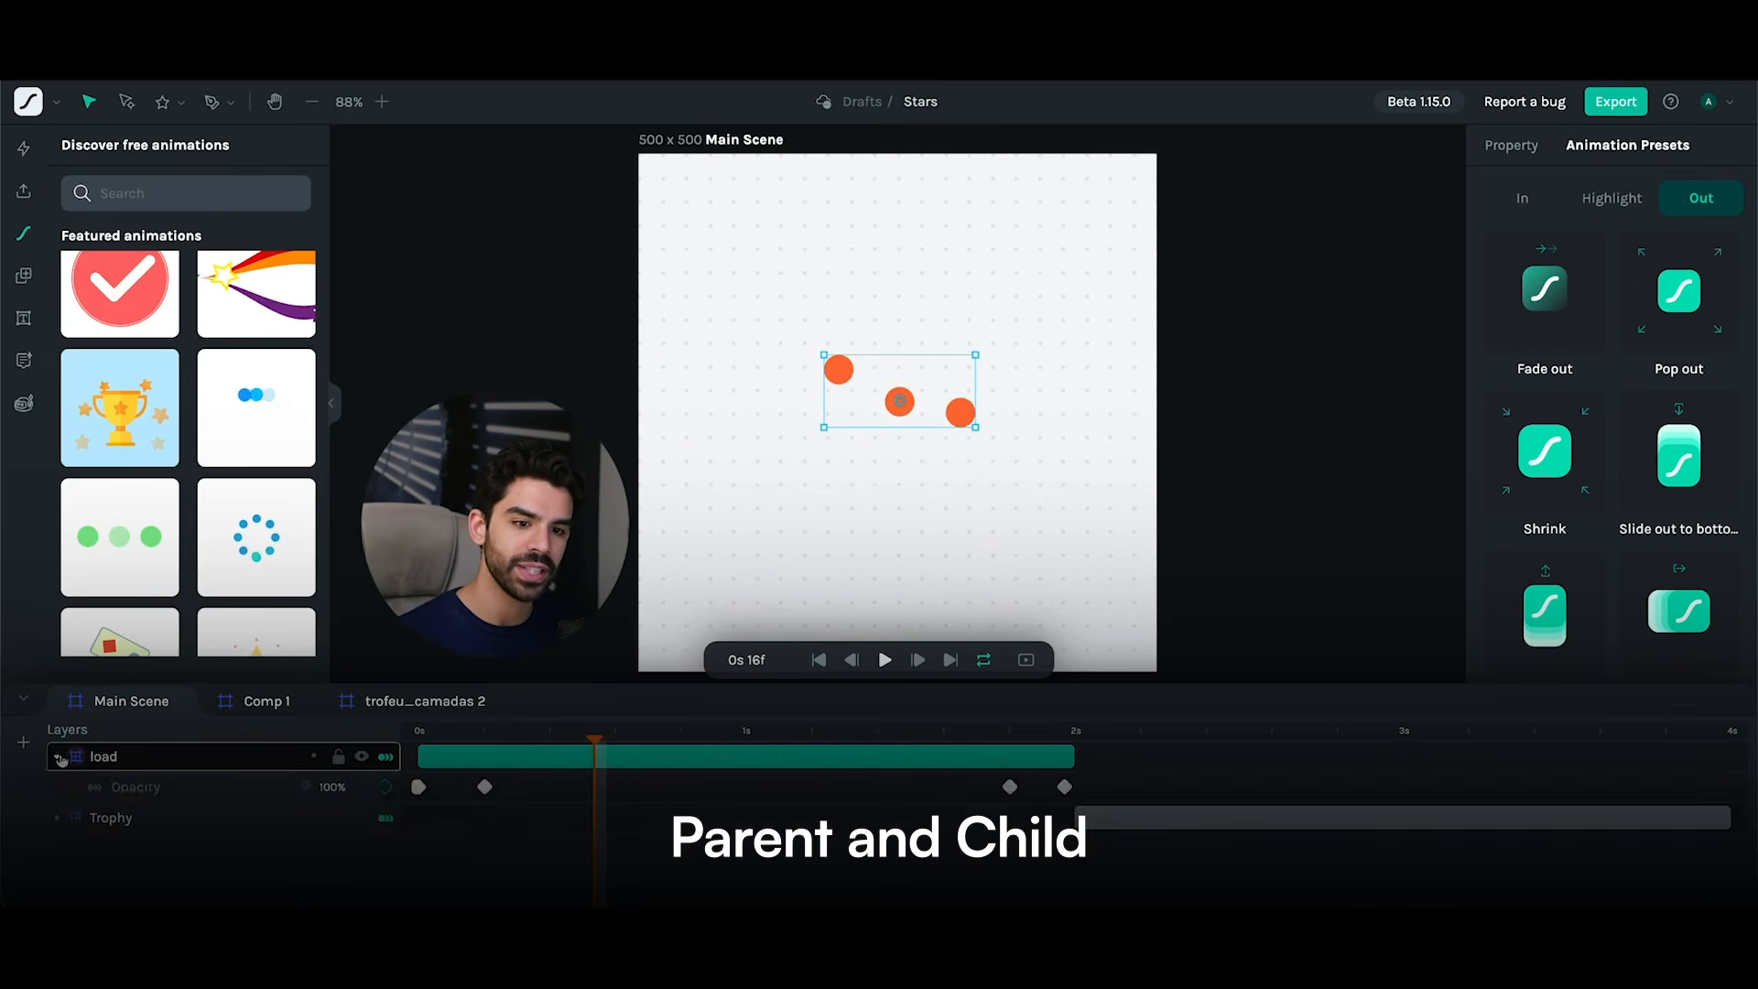
pyautogui.click(56, 758)
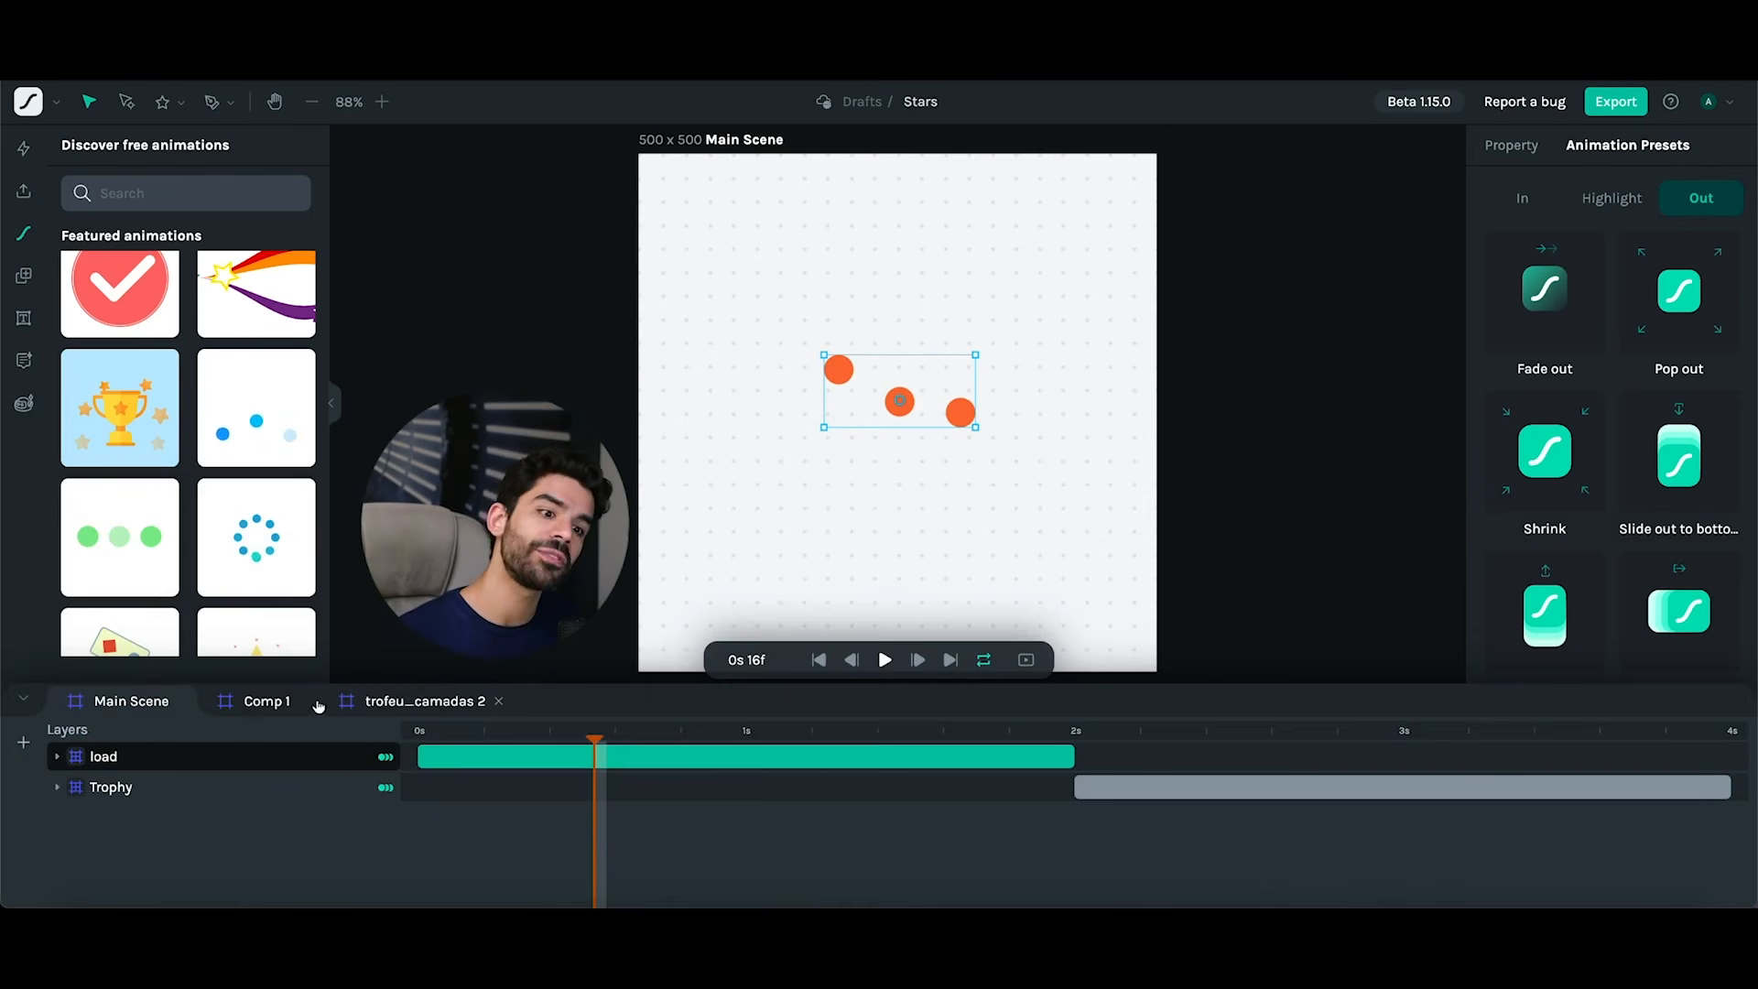
# - Enter the load layer's nested composition and examine Shape Layer 2 as the parent of Ellipse 1
pyautogui.doubleClick(220, 757)
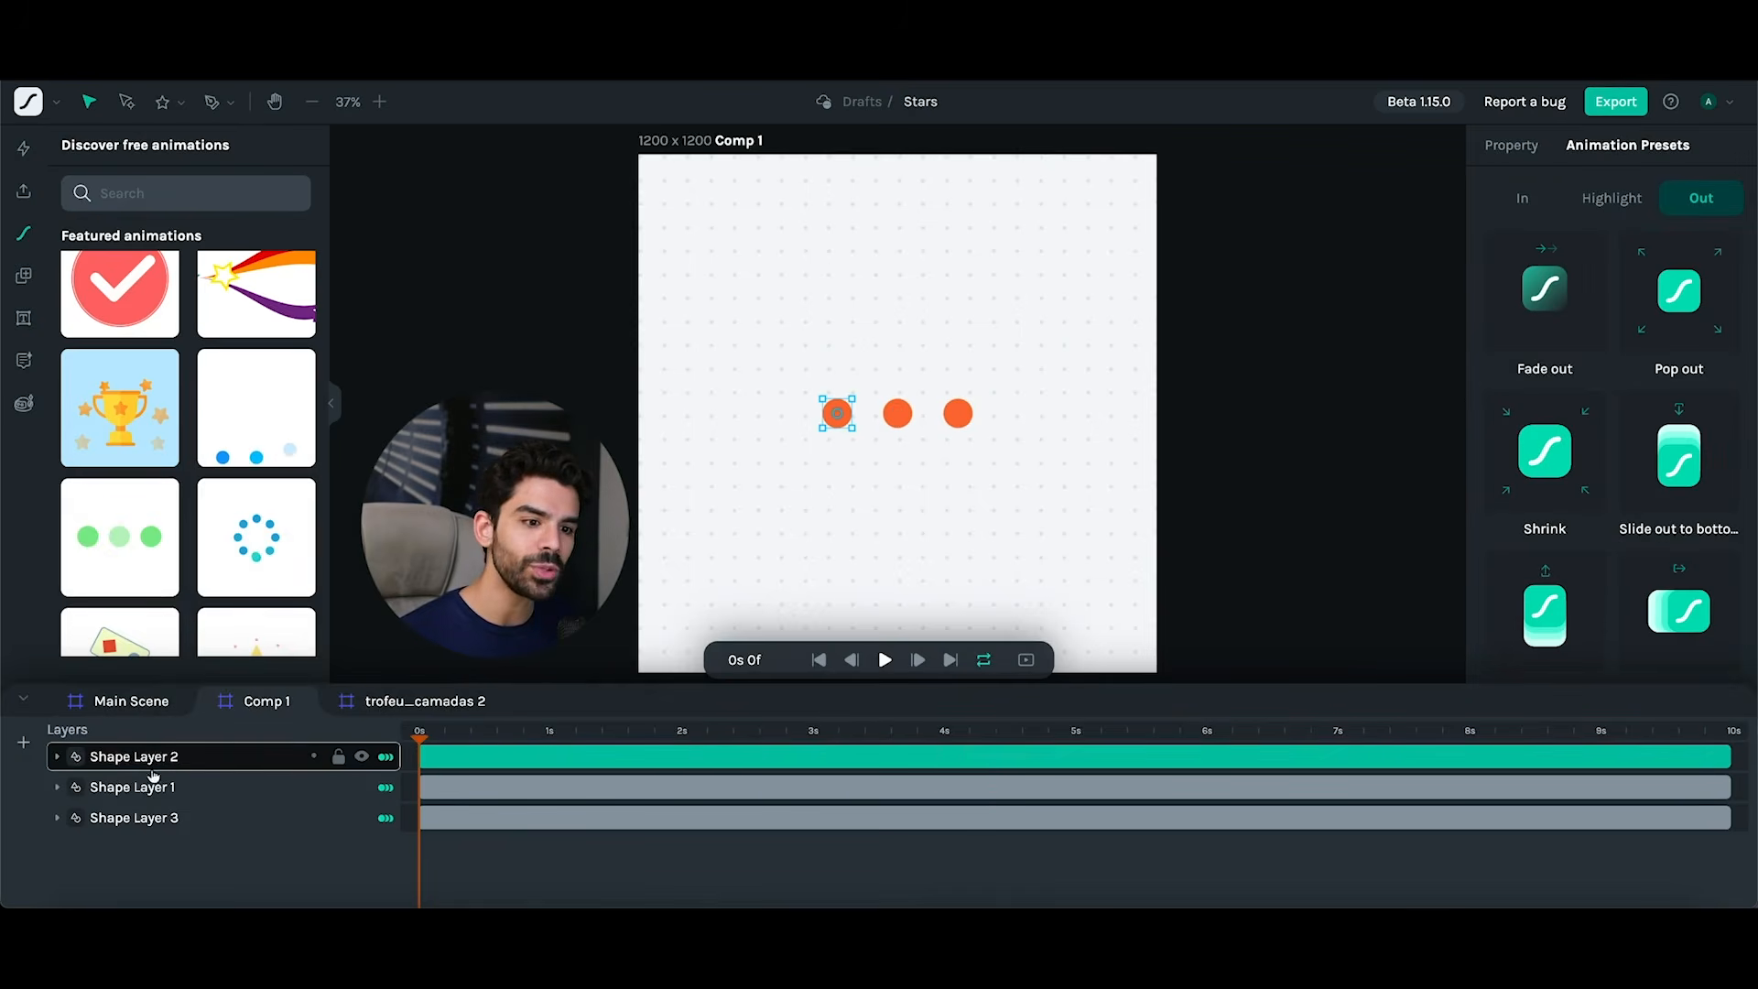
pyautogui.click(57, 757)
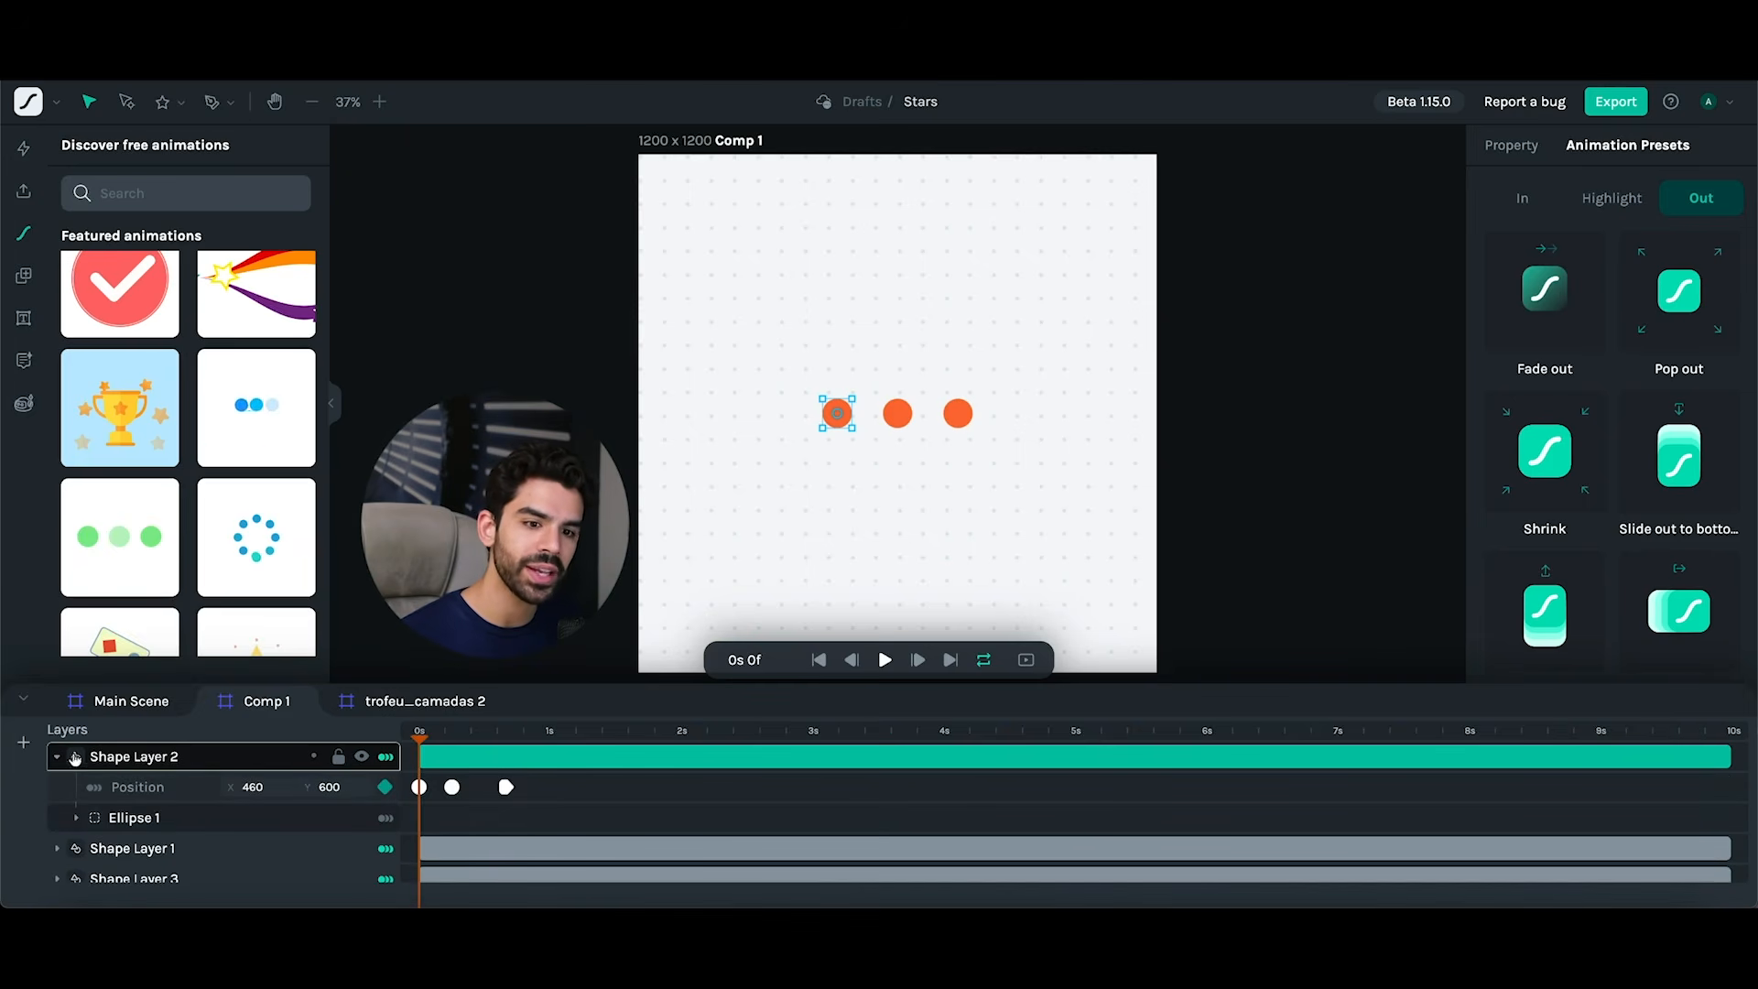
pyautogui.click(146, 818)
pyautogui.click(143, 758)
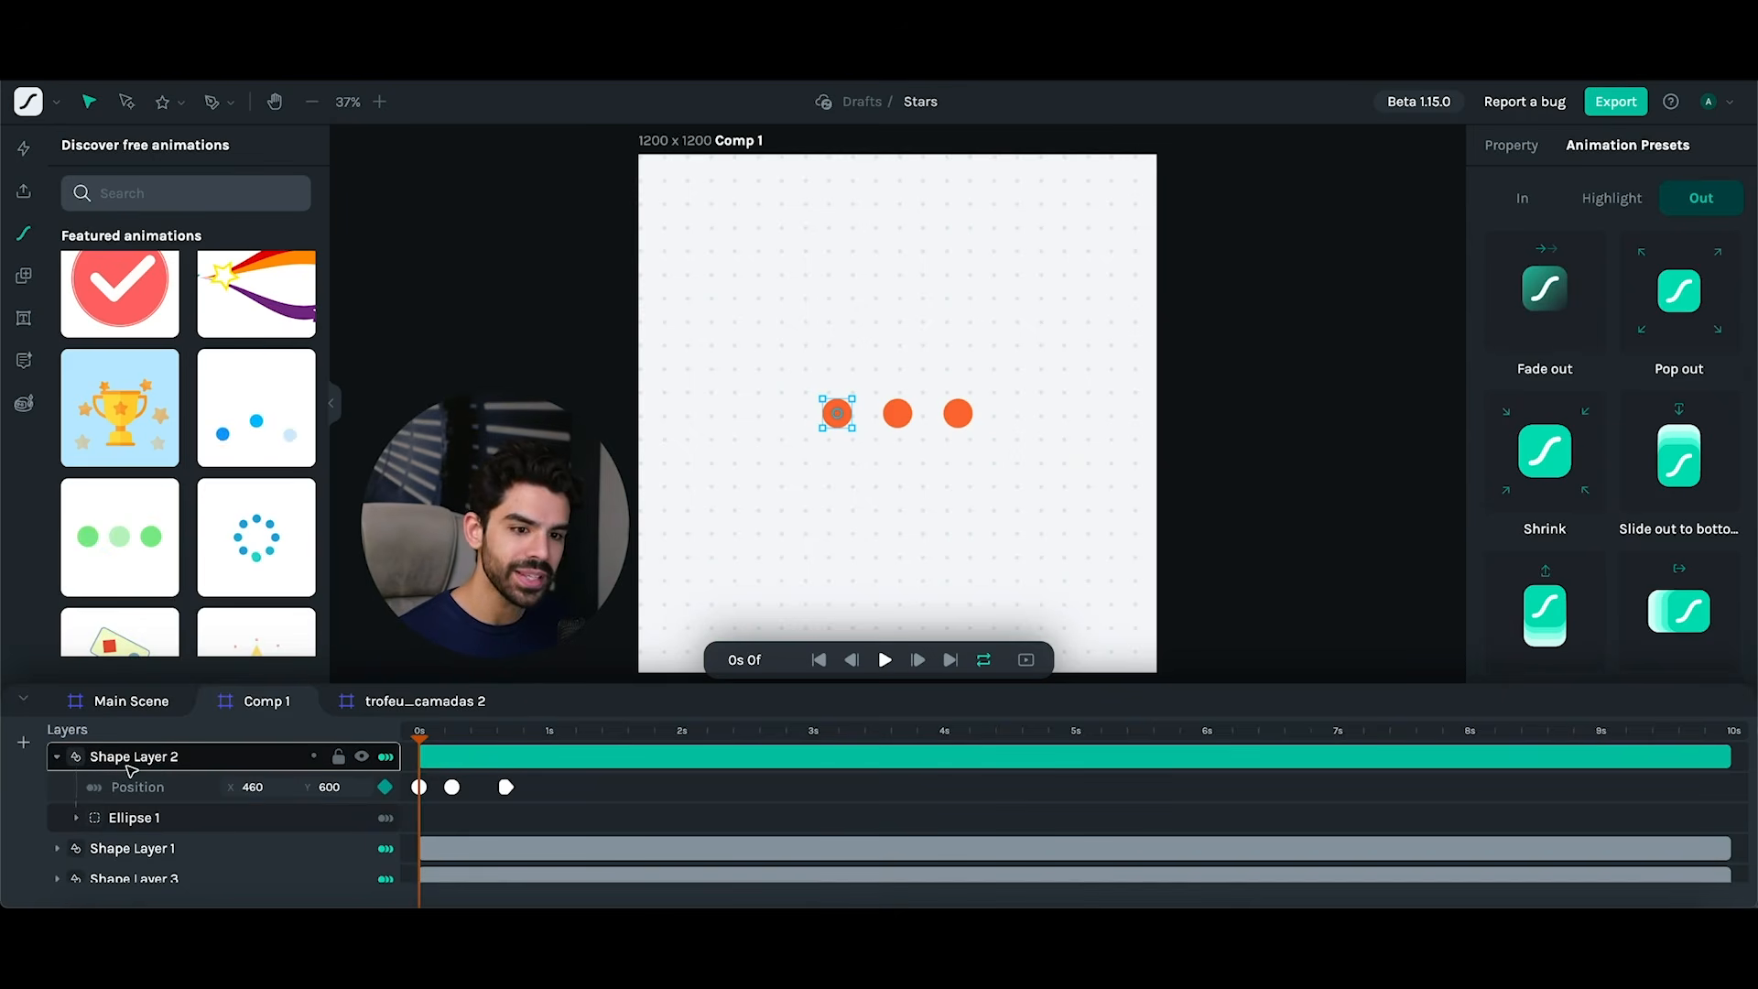
pyautogui.click(132, 818)
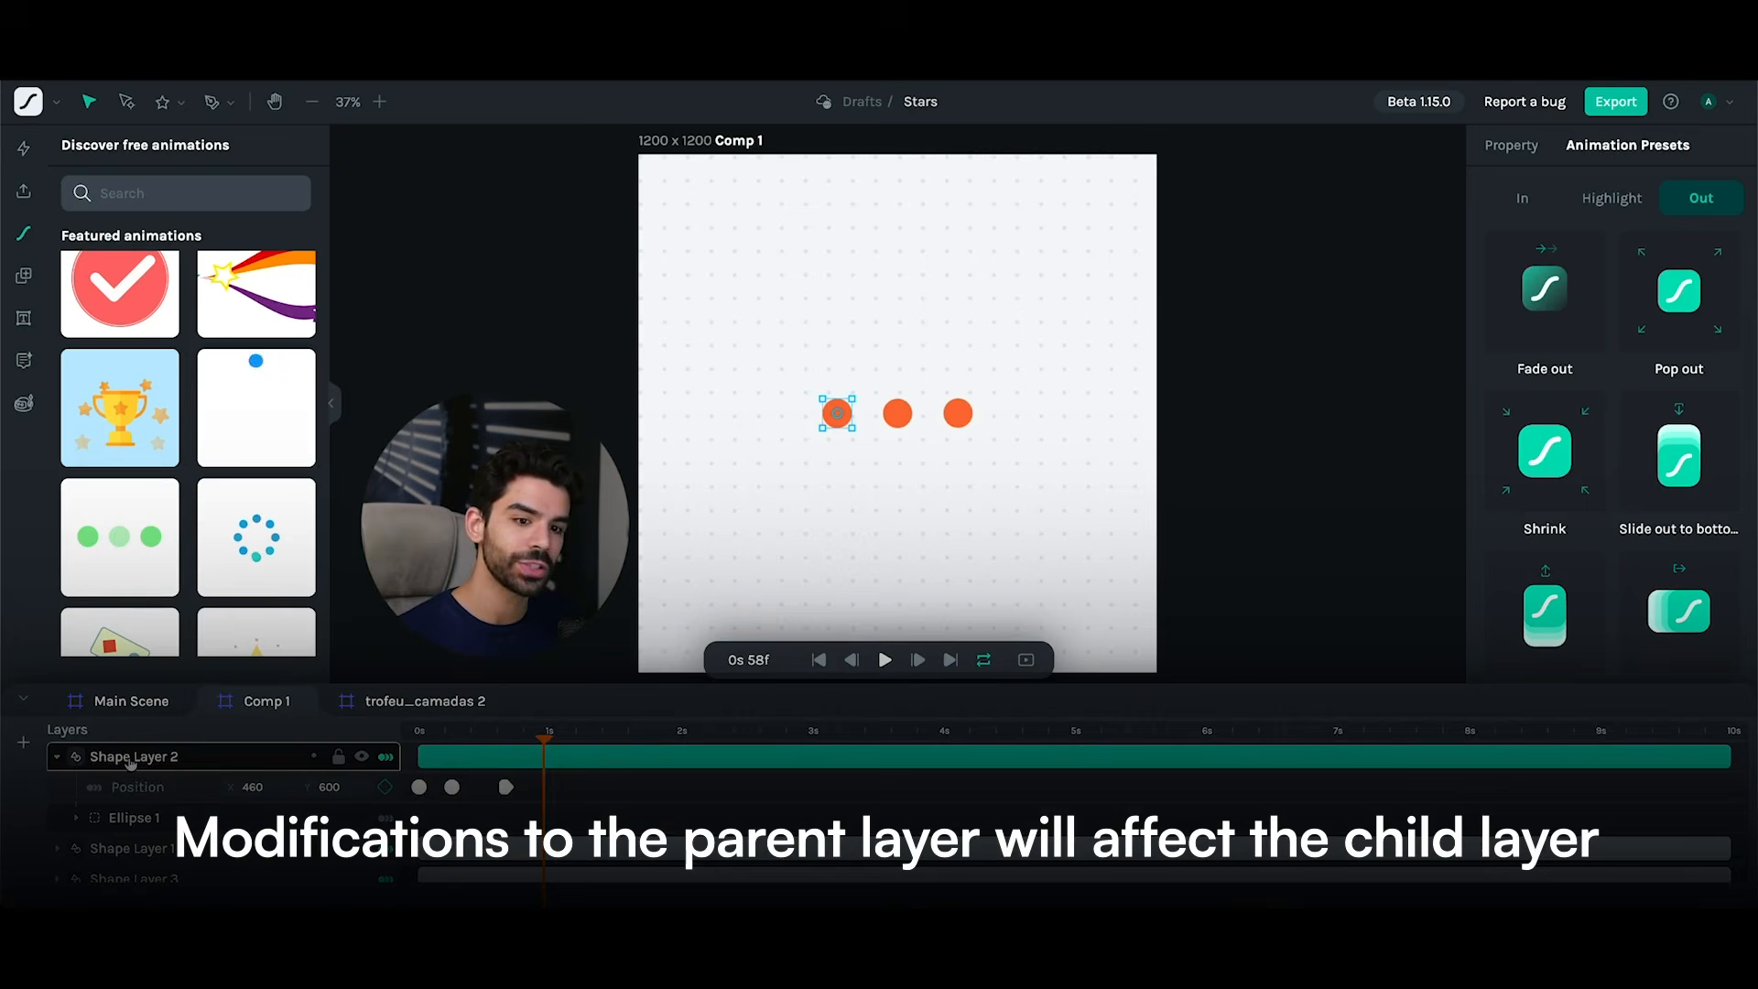
pyautogui.click(56, 757)
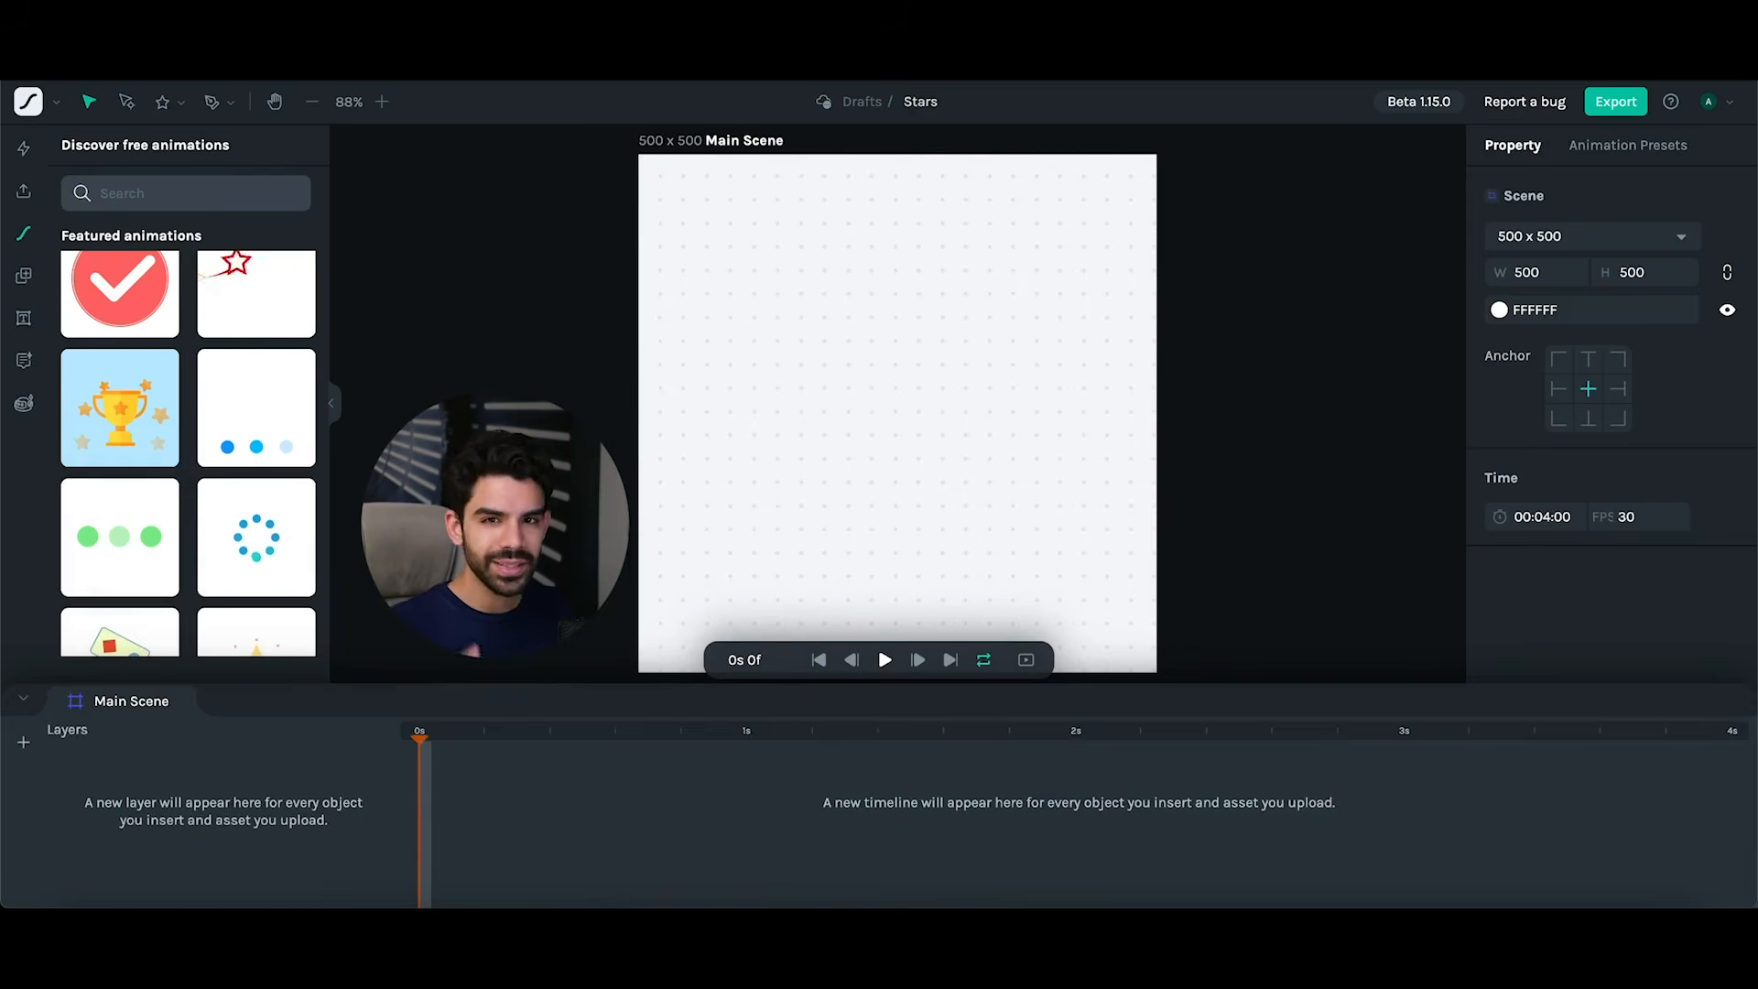
# - Draw a star in the empty Main Scene and move it to about X 240, Y 255
pyautogui.click(165, 101)
pyautogui.click(216, 272)
pyautogui.moveTo(752, 265)
pyautogui.mouseDown()
pyautogui.moveTo(1021, 479)
pyautogui.moveTo(973, 479)
pyautogui.moveTo(1032, 513)
pyautogui.moveTo(995, 502)
pyautogui.mouseUp()
pyautogui.press('v')
pyautogui.moveTo(922, 400); pyautogui.dragTo(930, 424)
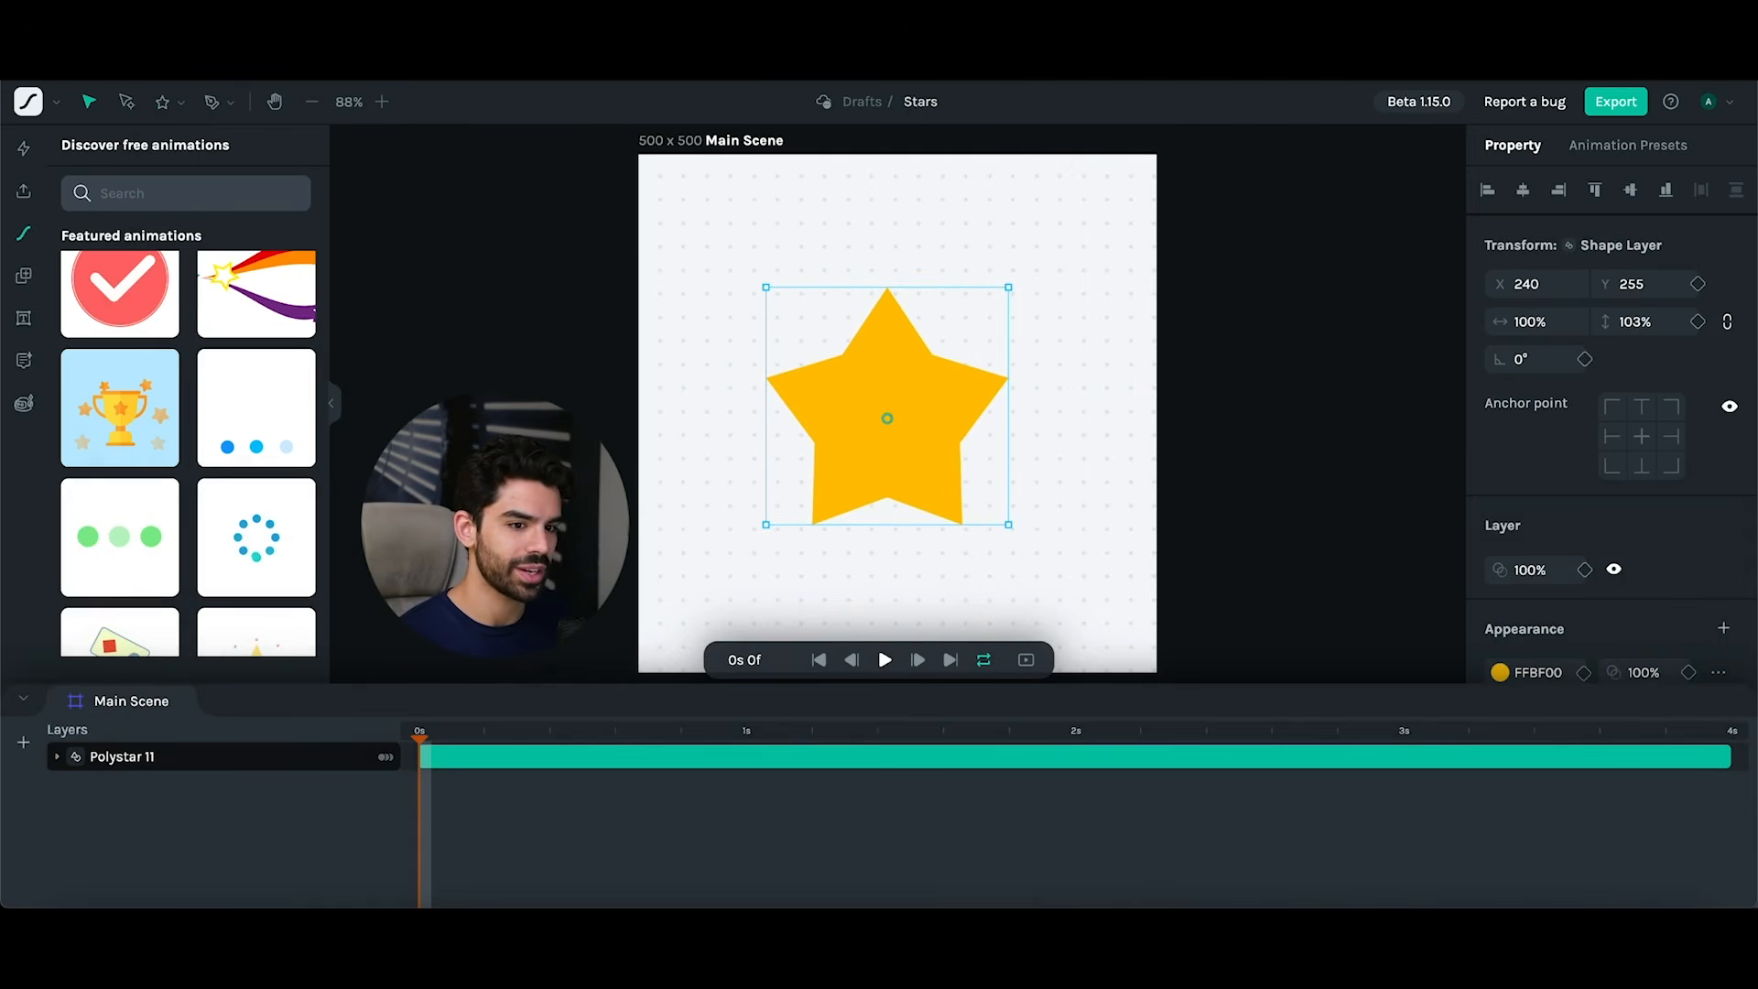
# - Select the star path under the star layer, reduce its inner radius to about 45.8 and set its points to 14
pyautogui.click(57, 757)
pyautogui.click(137, 790)
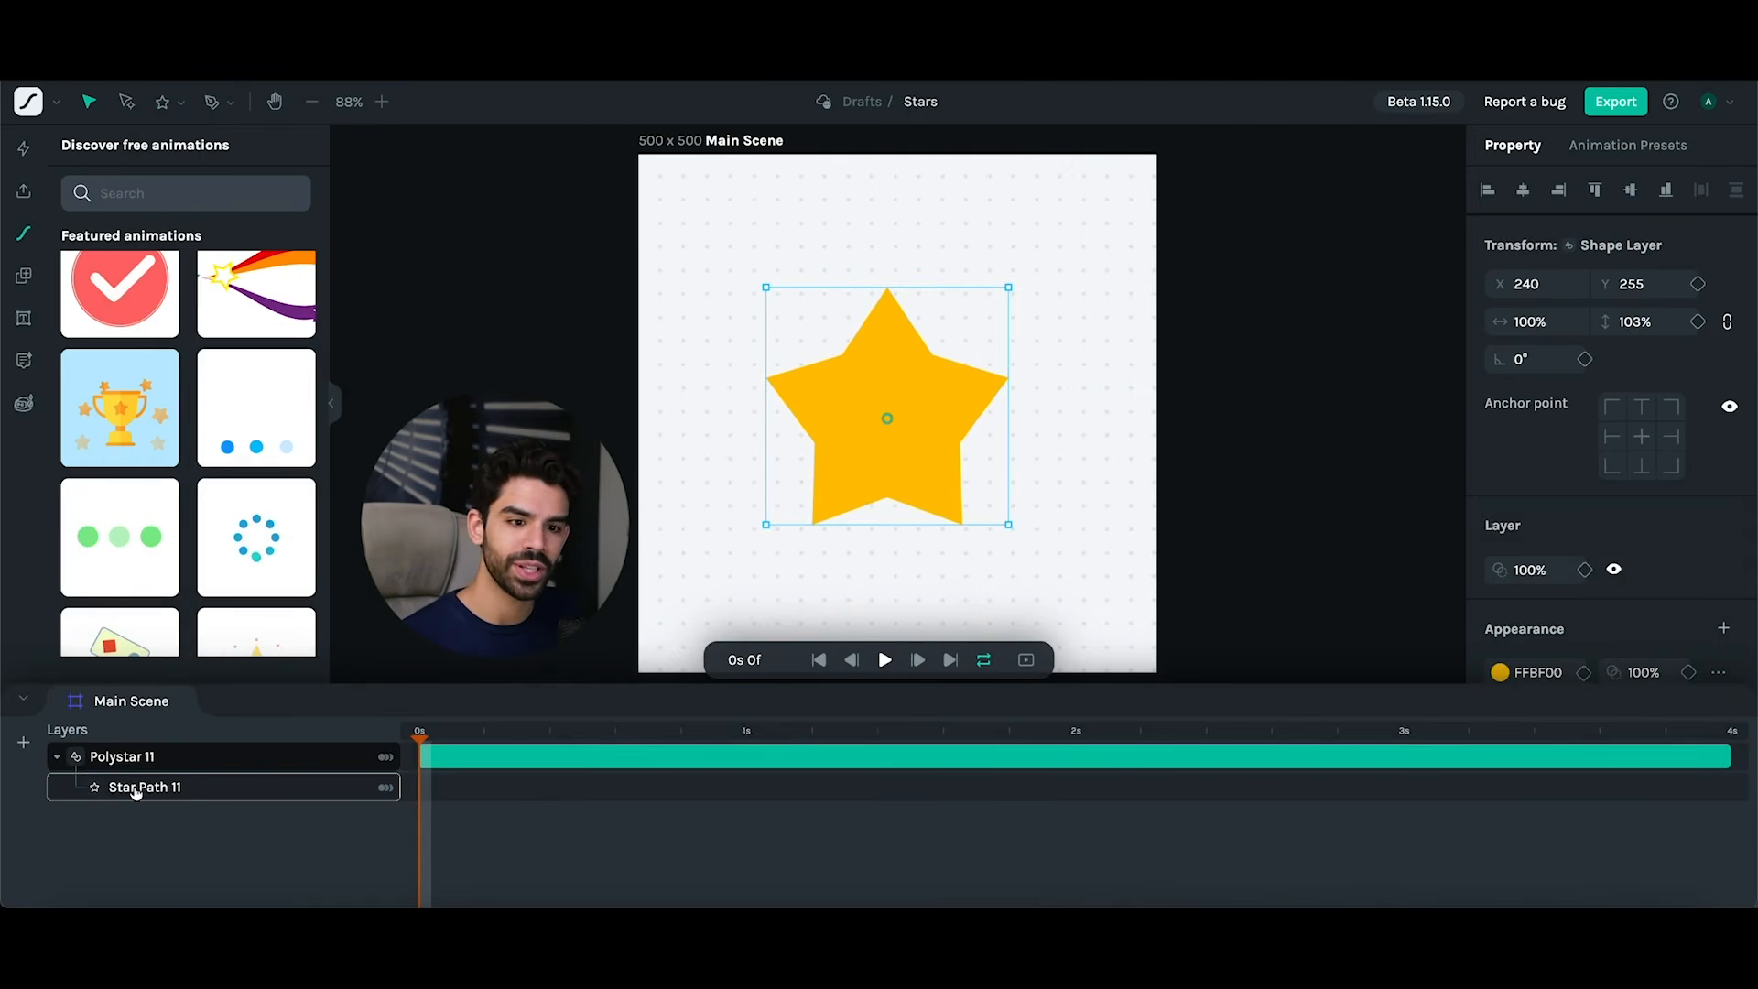
pyautogui.click(135, 790)
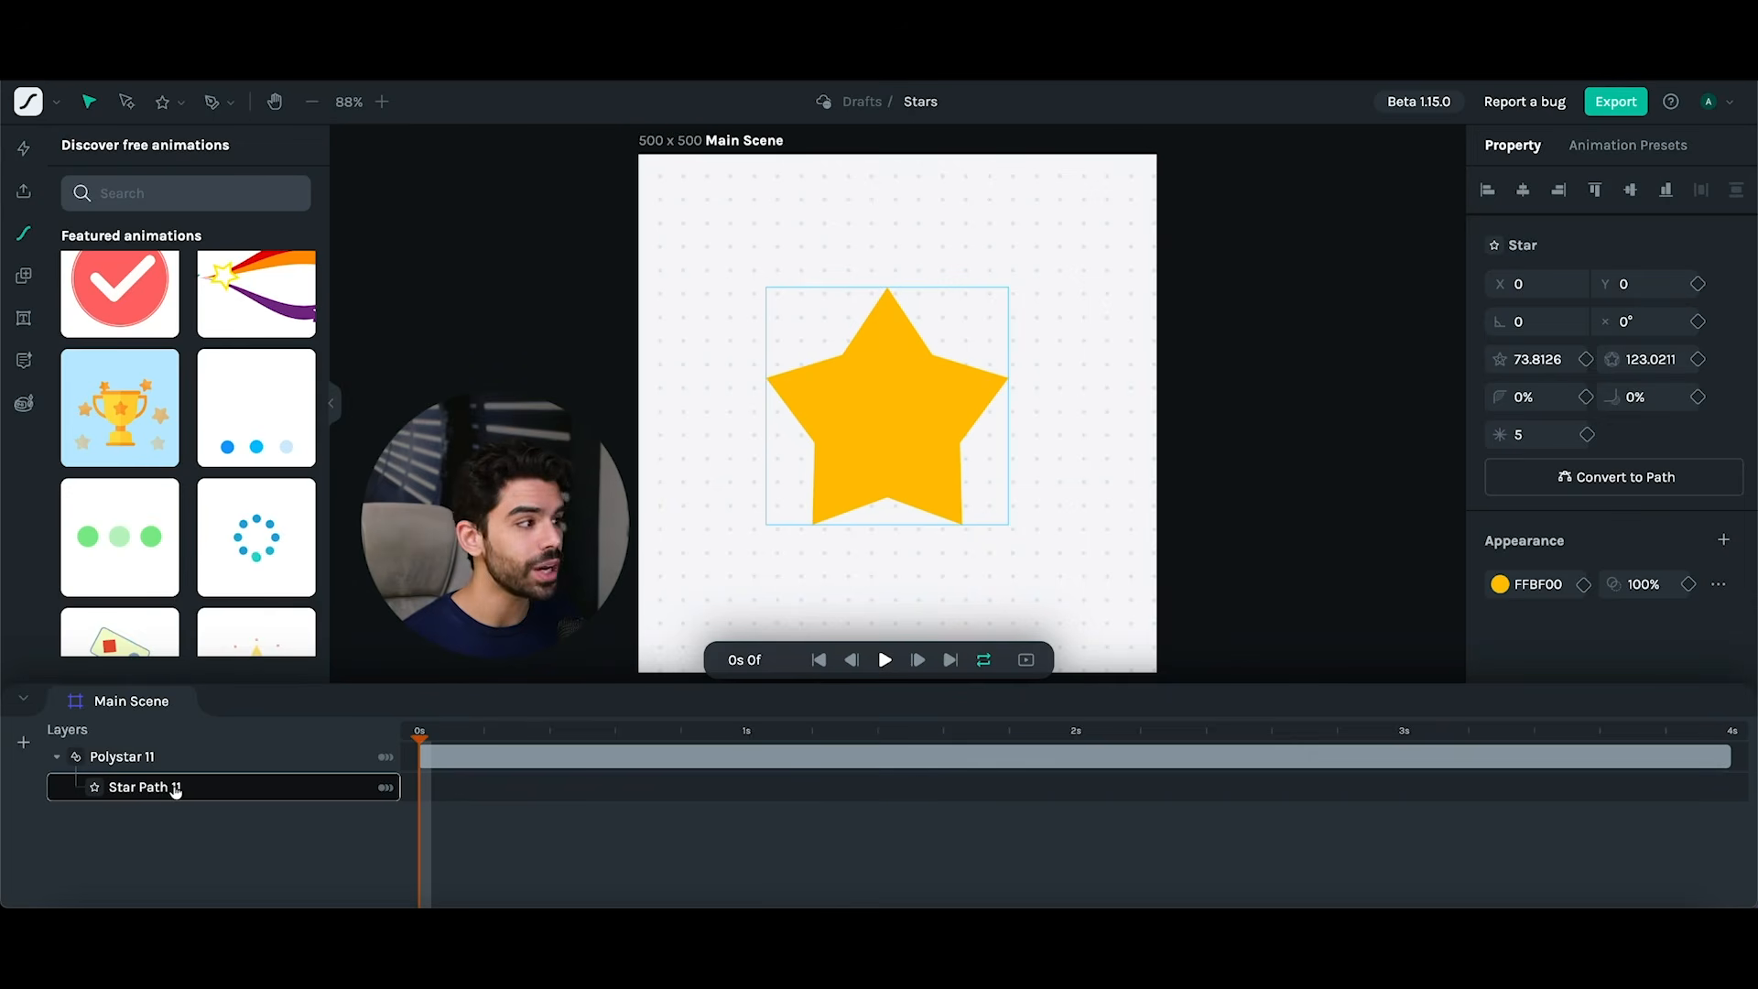
pyautogui.moveTo(1497, 367); pyautogui.dragTo(1441, 397)
pyautogui.moveTo(1319, 396); pyautogui.dragTo(1324, 398)
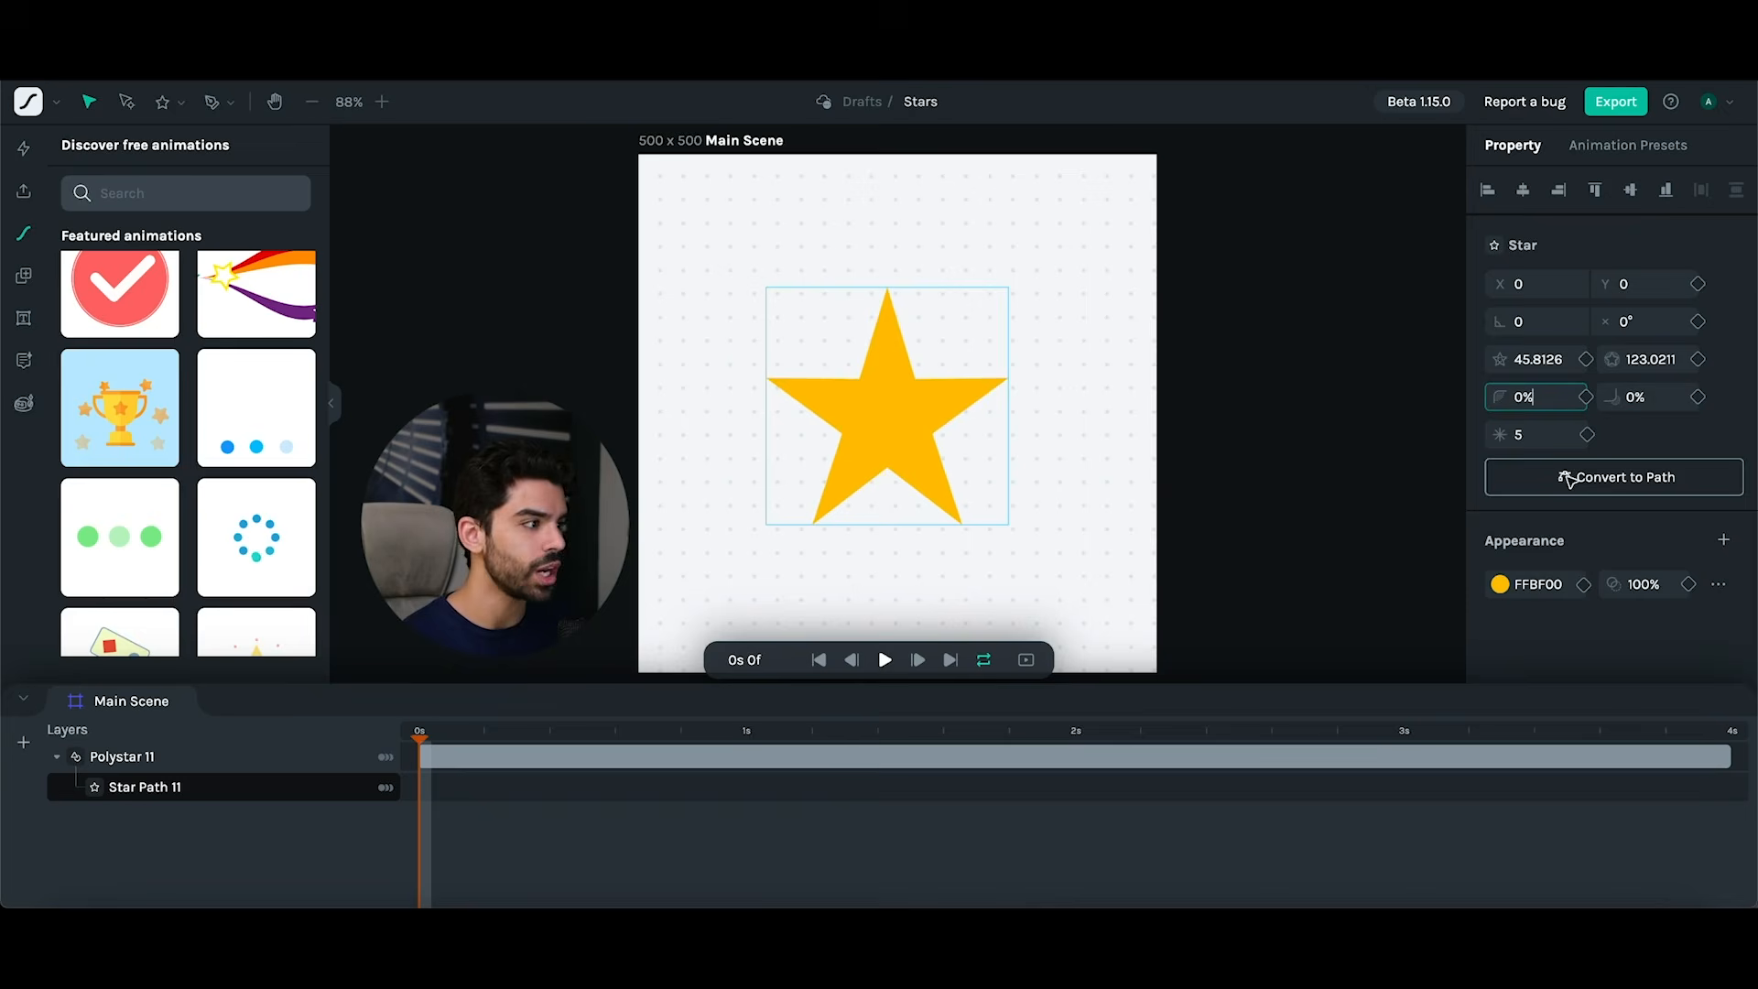
pyautogui.moveTo(1501, 434); pyautogui.dragTo(1514, 441)
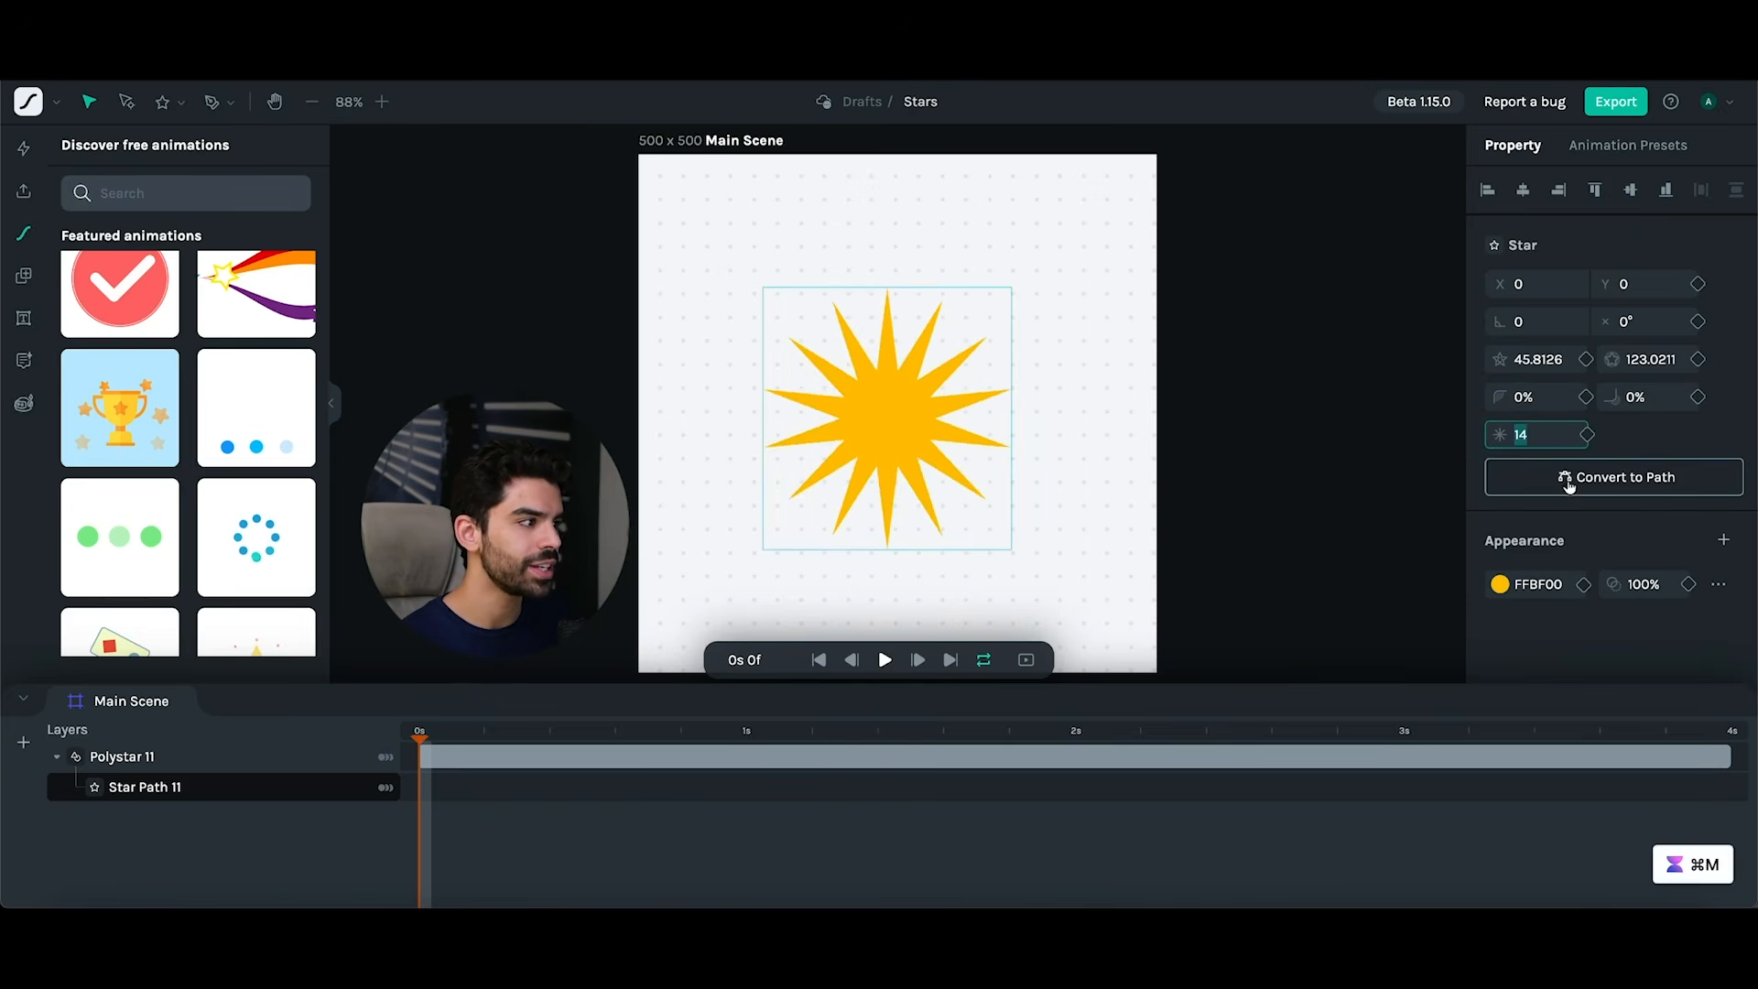
# - Convert the 14-point star to an editable path and add a trim path with start 0% and end 100%
pyautogui.click(1570, 486)
pyautogui.click(1023, 601)
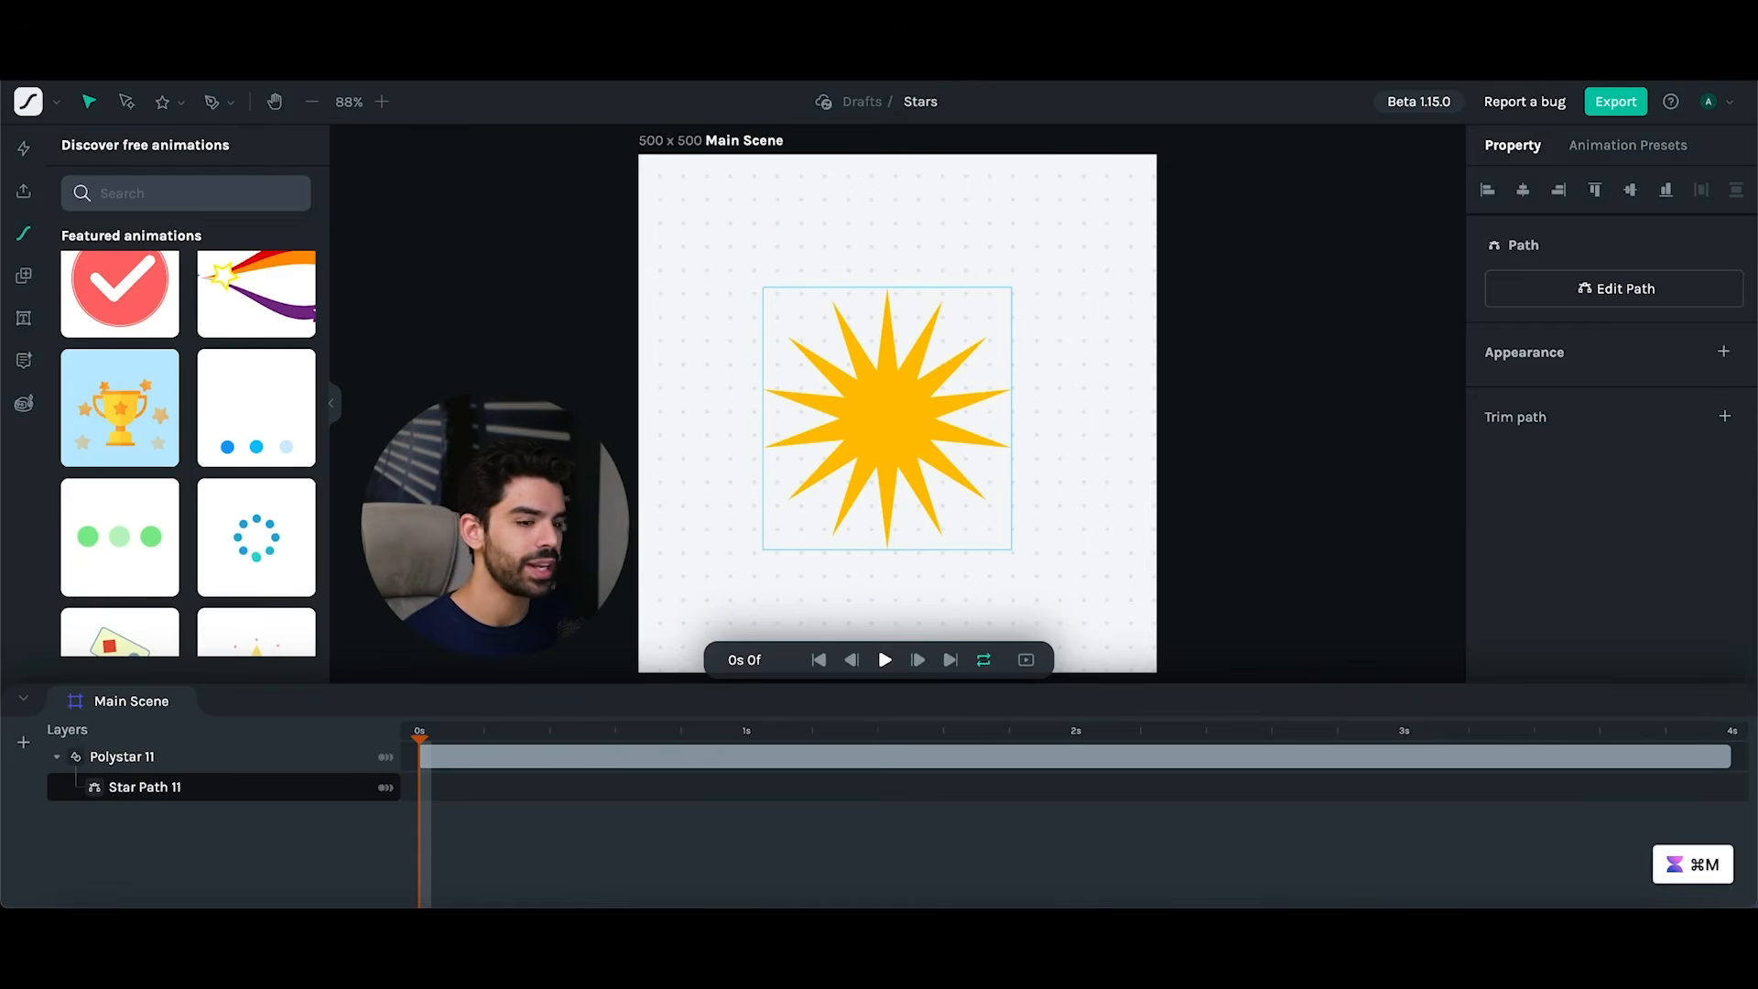
pyautogui.click(1724, 419)
pyautogui.moveTo(1502, 497)
pyautogui.mouseDown()
pyautogui.moveTo(1575, 492)
pyautogui.moveTo(1485, 496)
pyautogui.mouseUp()
pyautogui.moveTo(1614, 495)
pyautogui.mouseDown()
pyautogui.moveTo(1544, 490)
pyautogui.moveTo(1628, 486)
pyautogui.mouseUp()
# - Edit the star's path, pulling two upper tips inward and stretching the upper-left and lower-right tips outward
pyautogui.click(1586, 287)
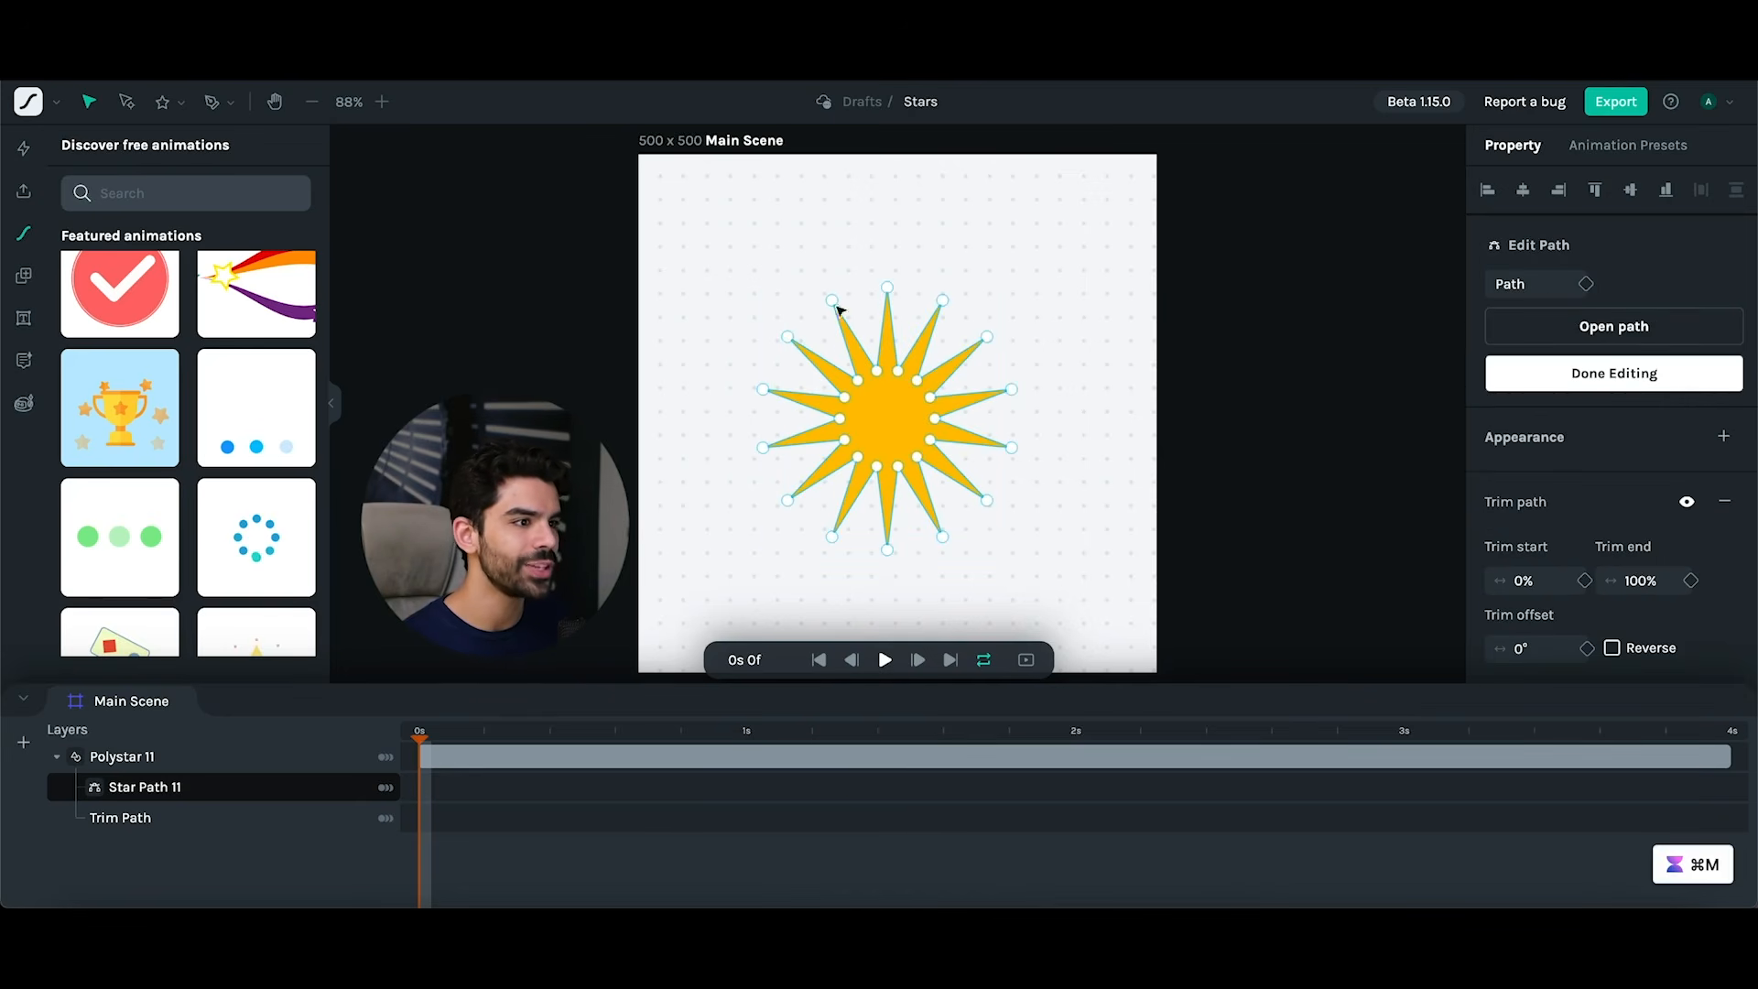
pyautogui.moveTo(835, 302); pyautogui.dragTo(841, 327)
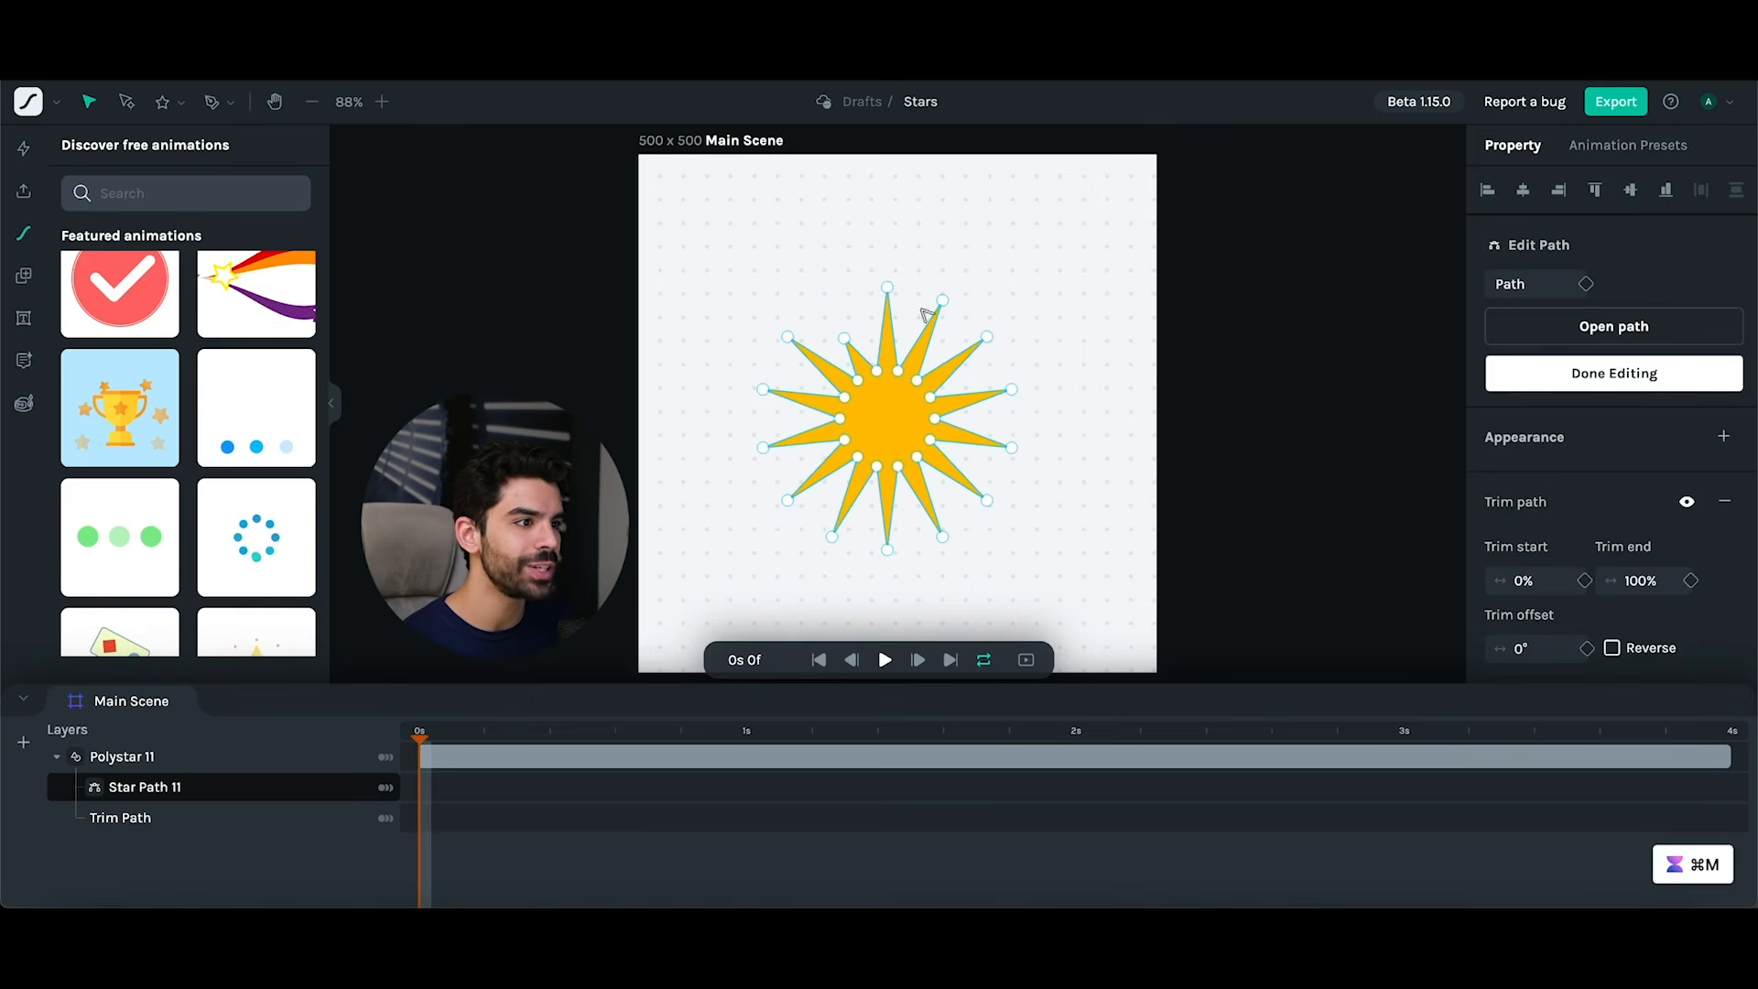
pyautogui.moveTo(943, 301); pyautogui.dragTo(934, 315)
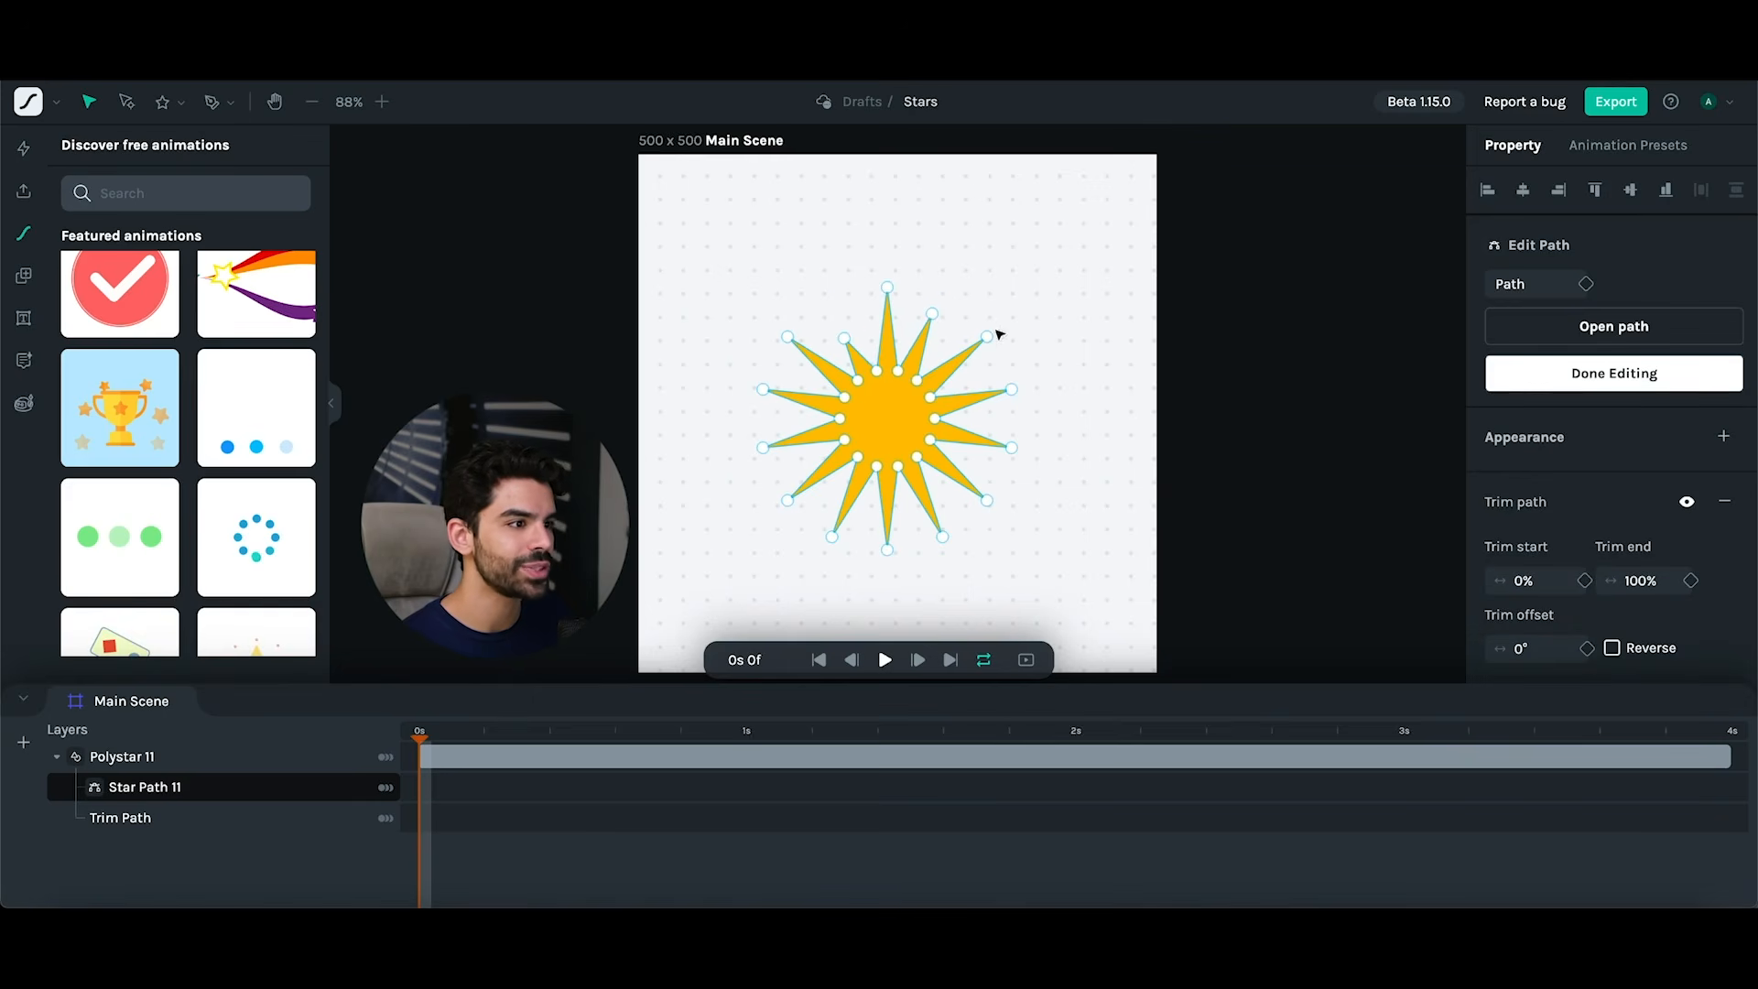
pyautogui.moveTo(789, 339); pyautogui.dragTo(691, 264)
pyautogui.moveTo(944, 537); pyautogui.dragTo(985, 581)
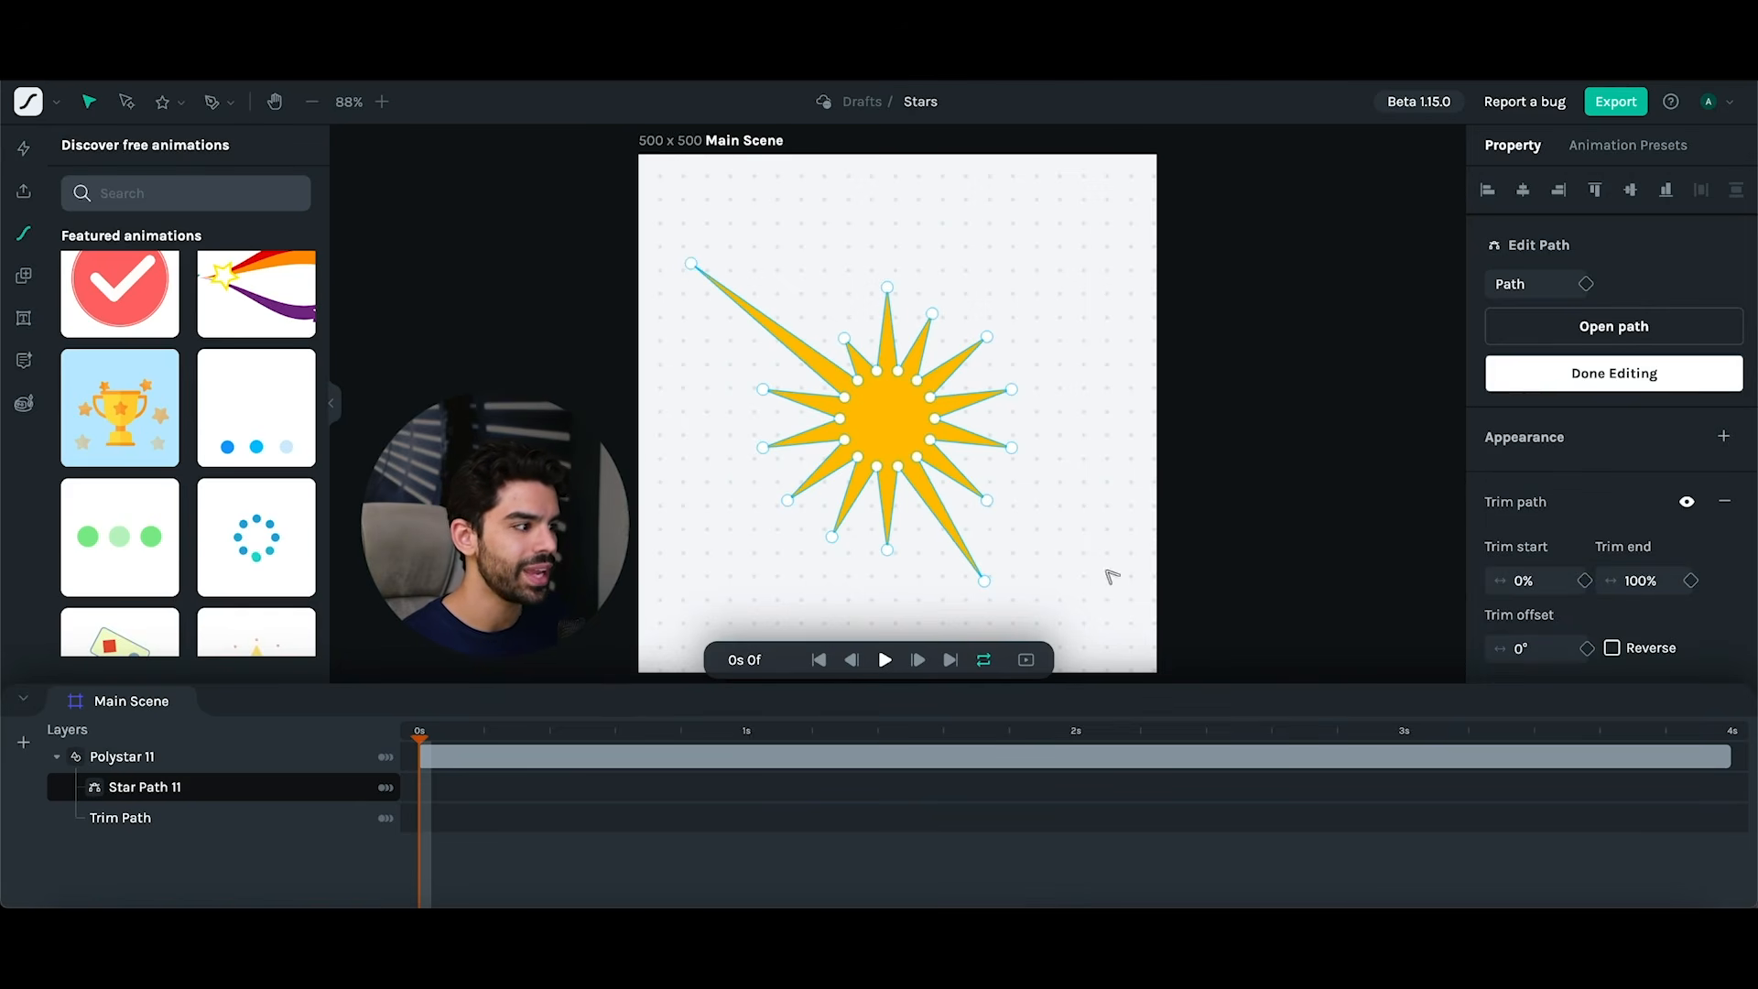
# - Finish editing the star's path and delete the star layer from the Main Scene
pyautogui.moveTo(1502, 583); pyautogui.dragTo(897, 449)
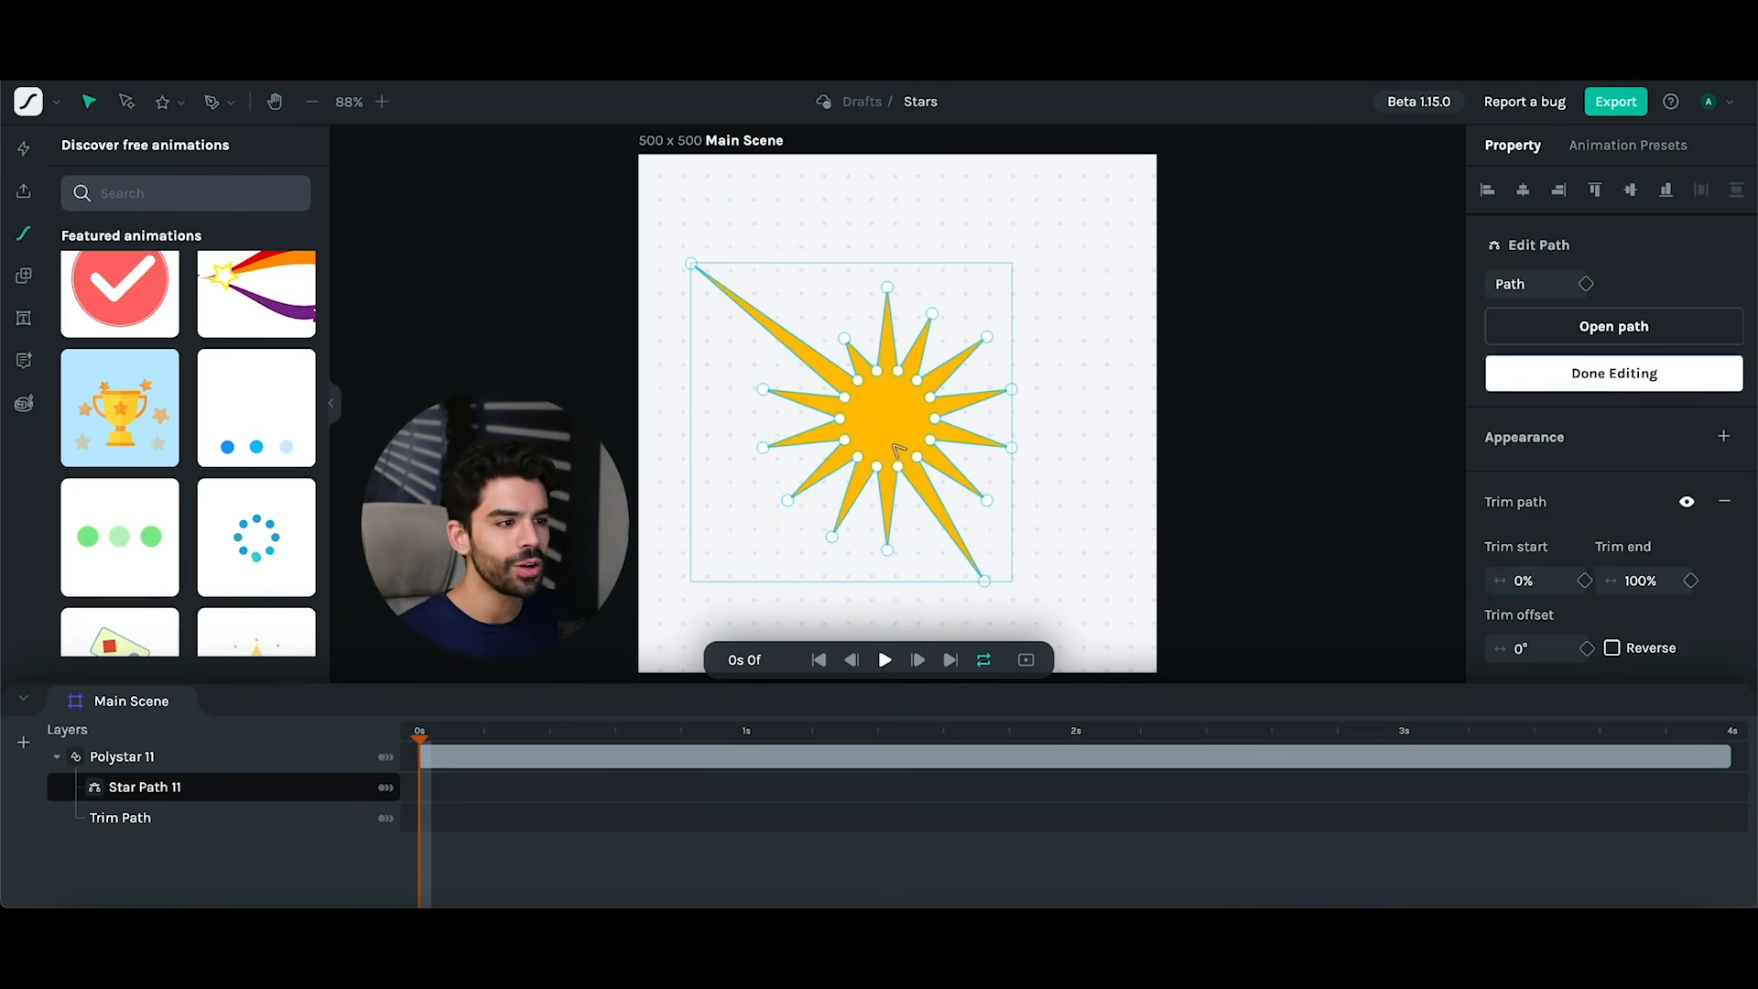
pyautogui.click(1056, 259)
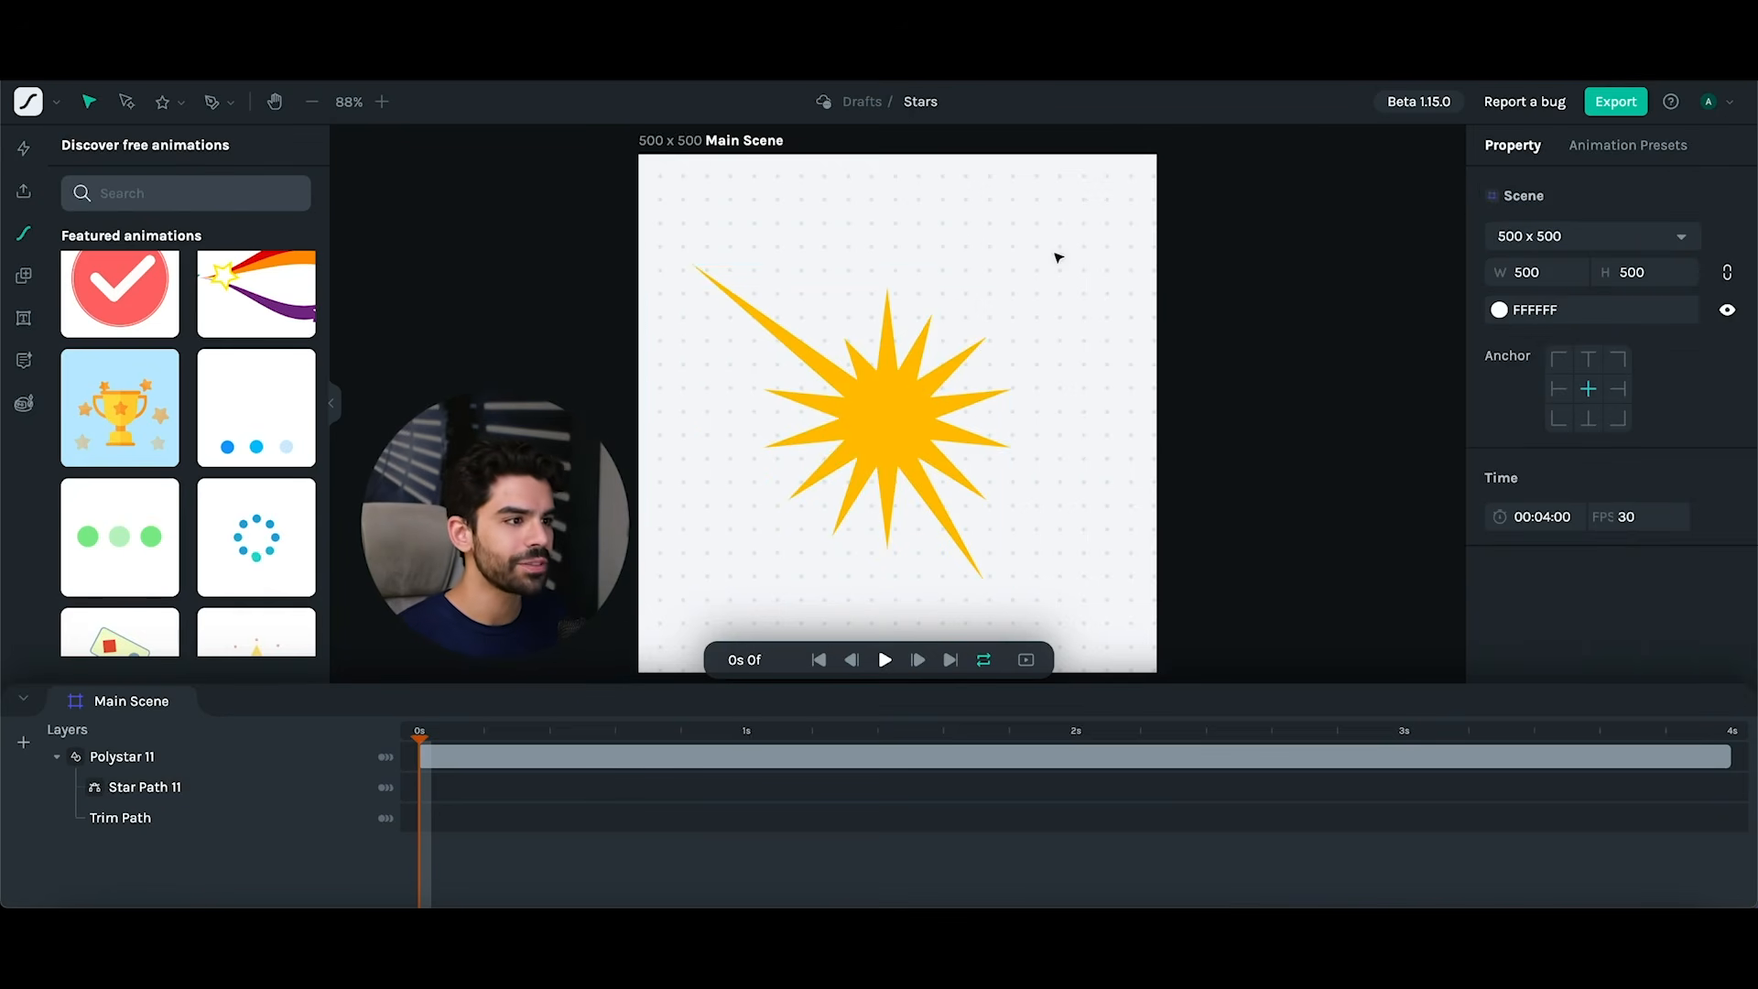
pyautogui.press('v')
pyautogui.click(911, 389)
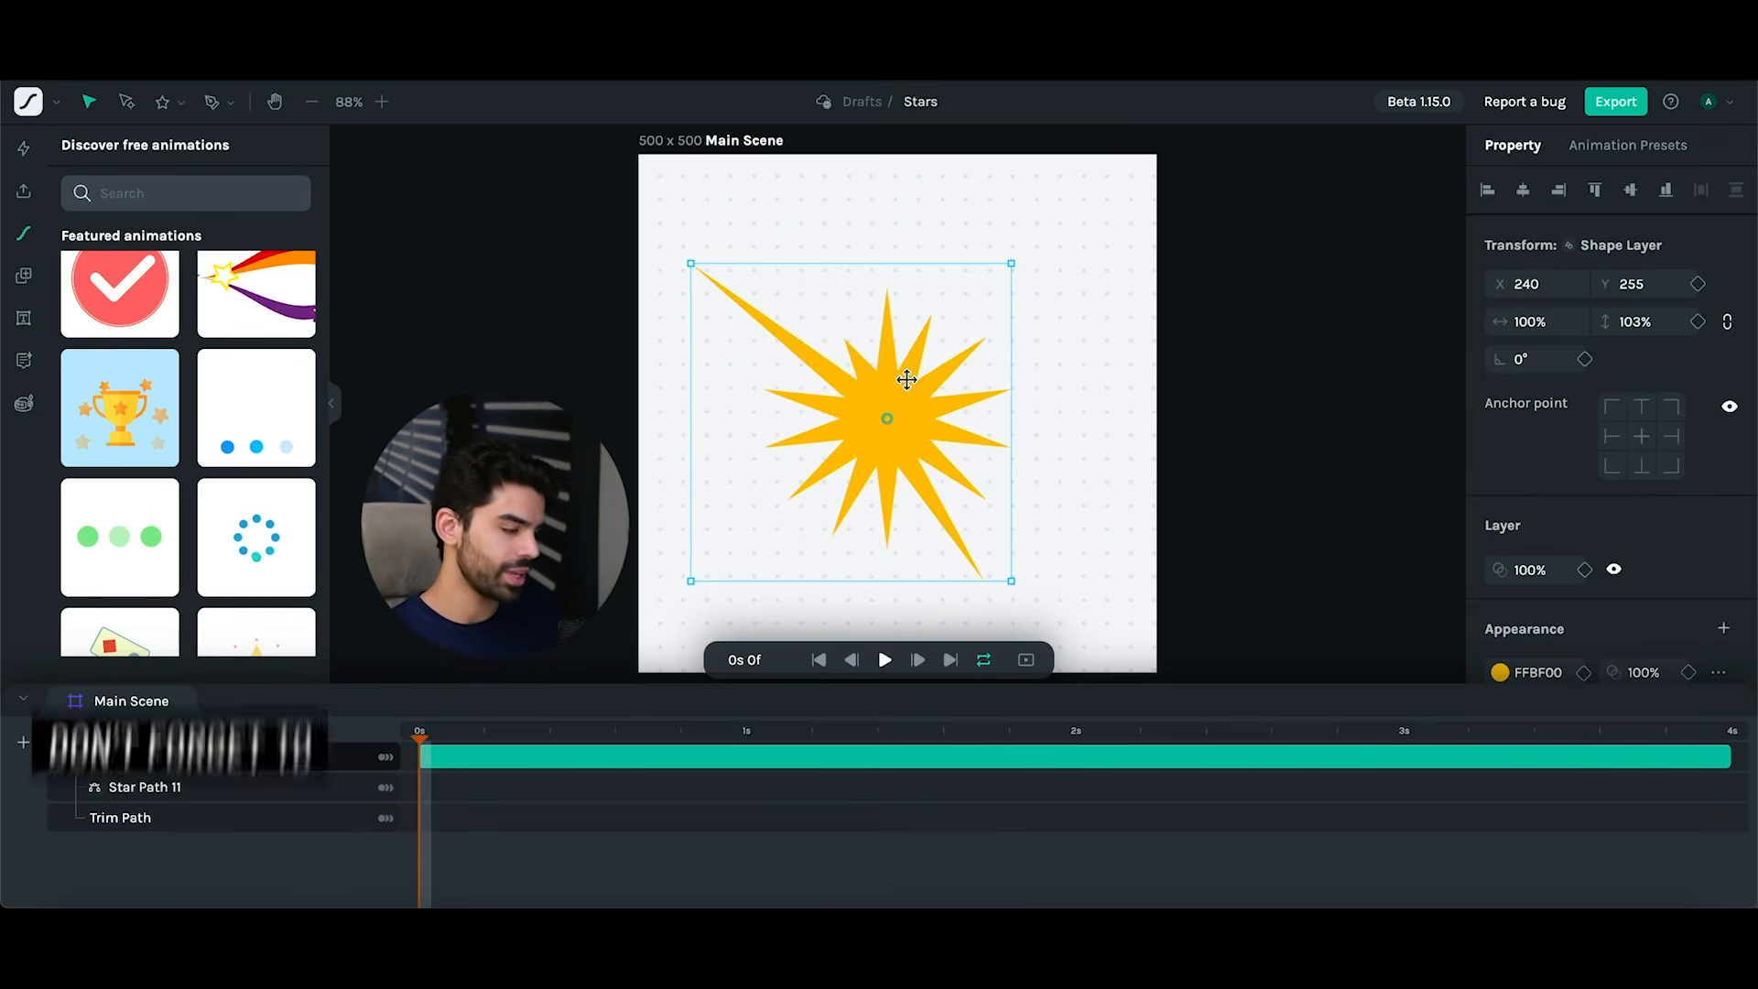
pyautogui.press('Delete')
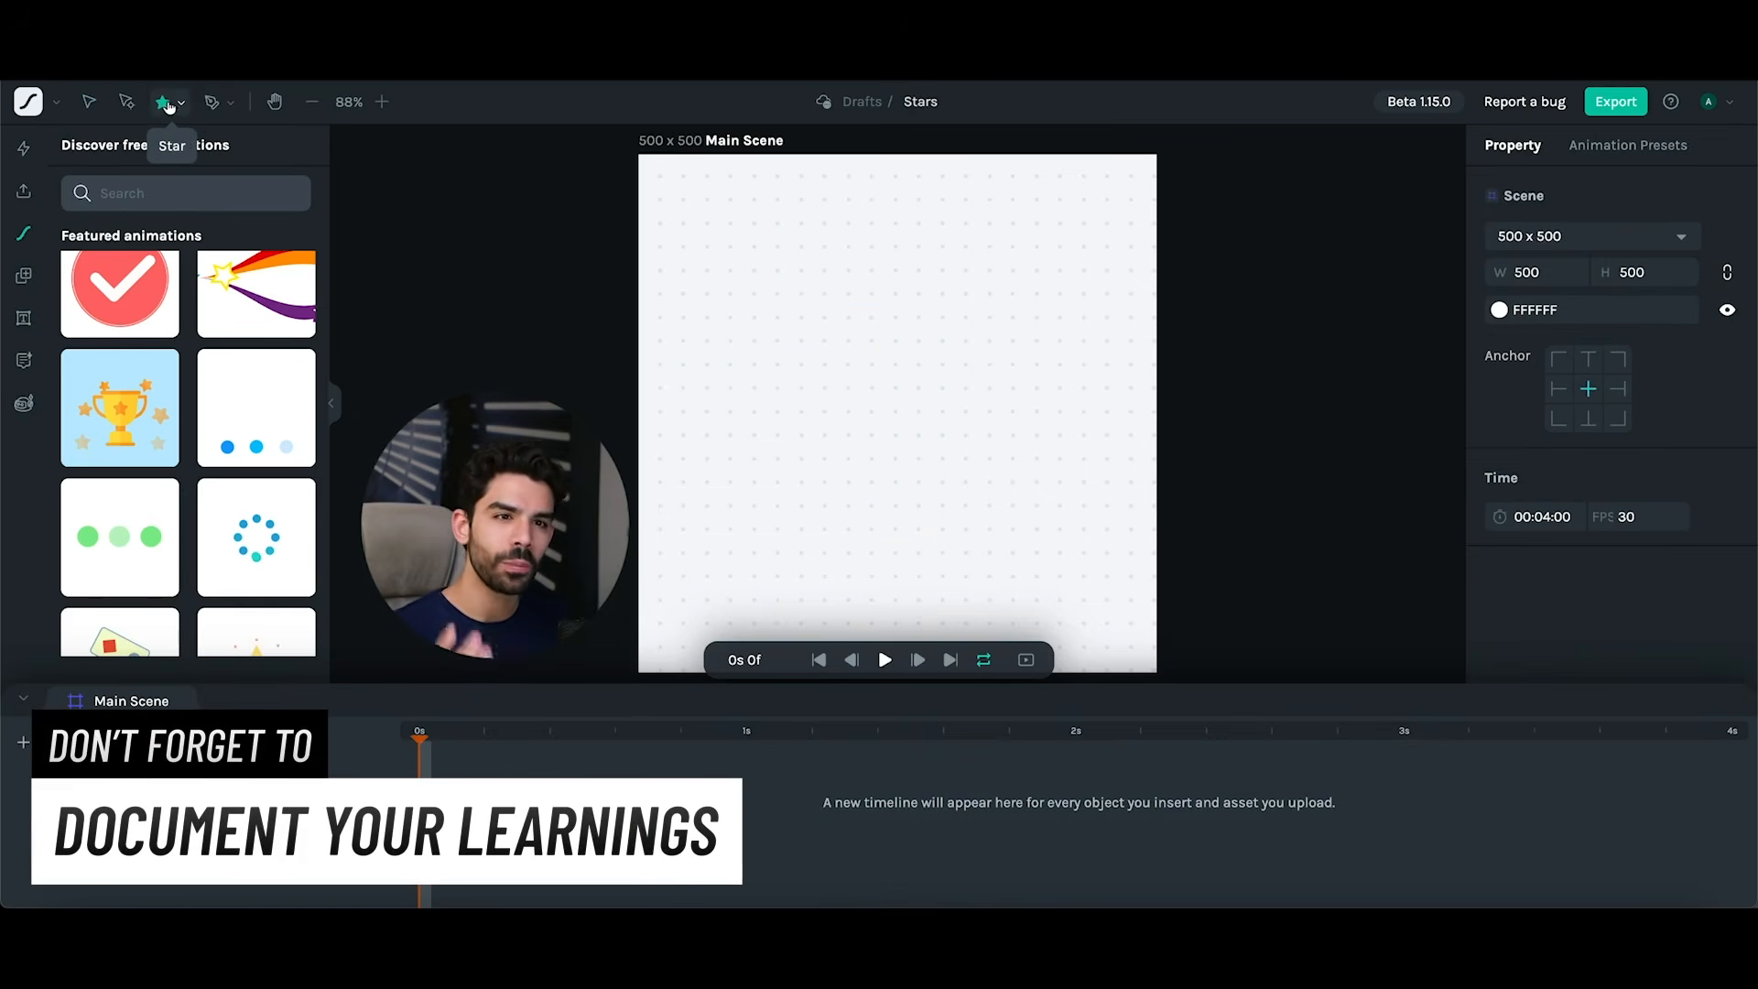
# - Draw a rectangle about 256 by 200 near X 251, Y 260 in the Main Scene and add a stroke to it
pyautogui.click(165, 102)
pyautogui.click(202, 163)
pyautogui.moveTo(755, 331); pyautogui.dragTo(1019, 536)
pyautogui.moveTo(951, 473); pyautogui.dragTo(962, 463)
pyautogui.scroll(-1, 1694, 596)
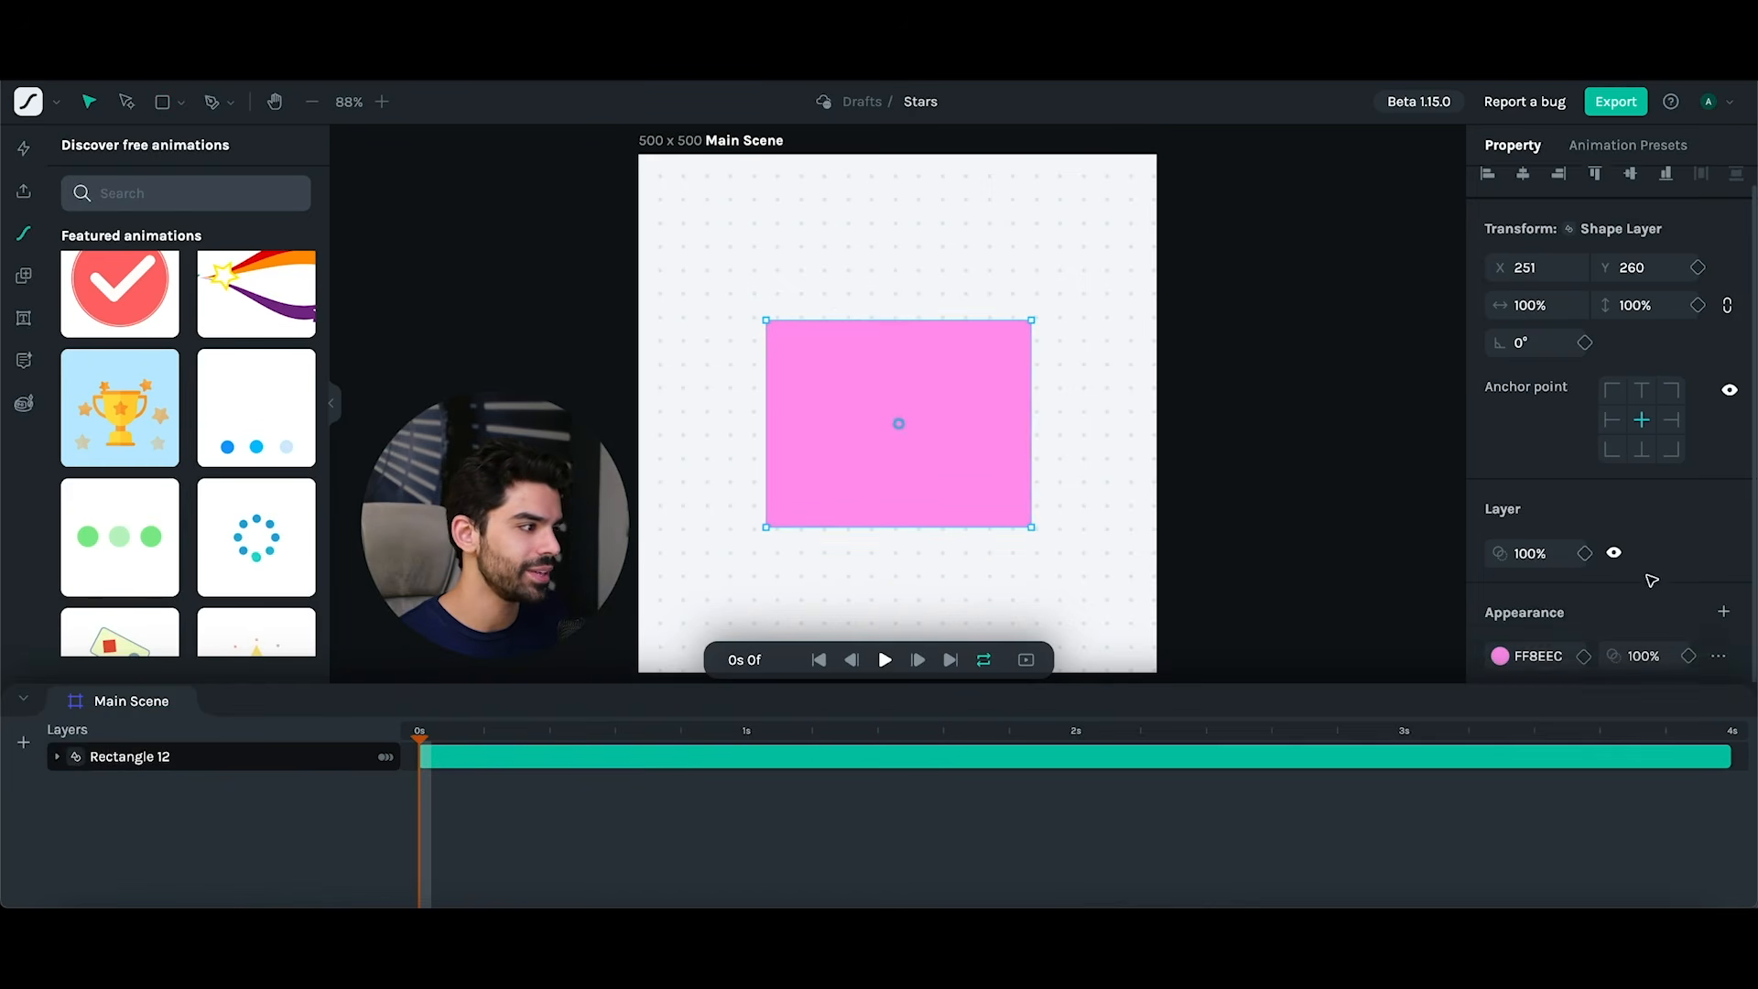
pyautogui.click(1725, 611)
pyautogui.click(1659, 676)
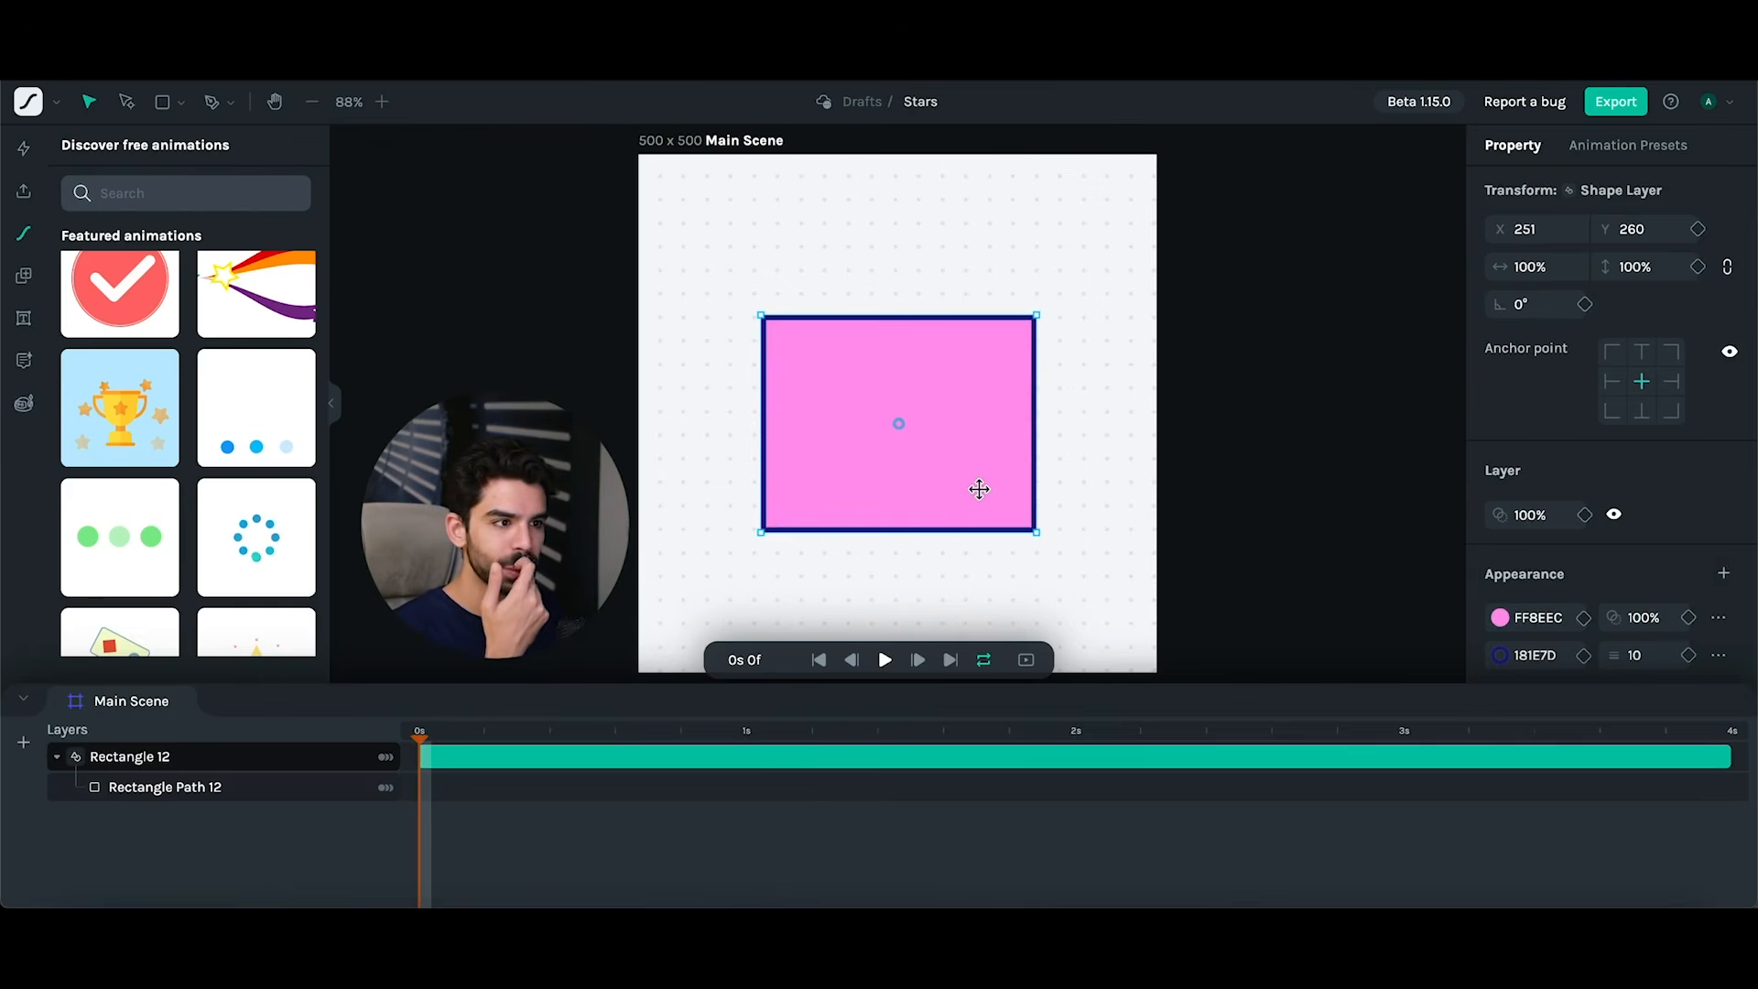
# - Convert the rectangle to an editable path and add a trim path with start 0% and end 100%
pyautogui.click(198, 789)
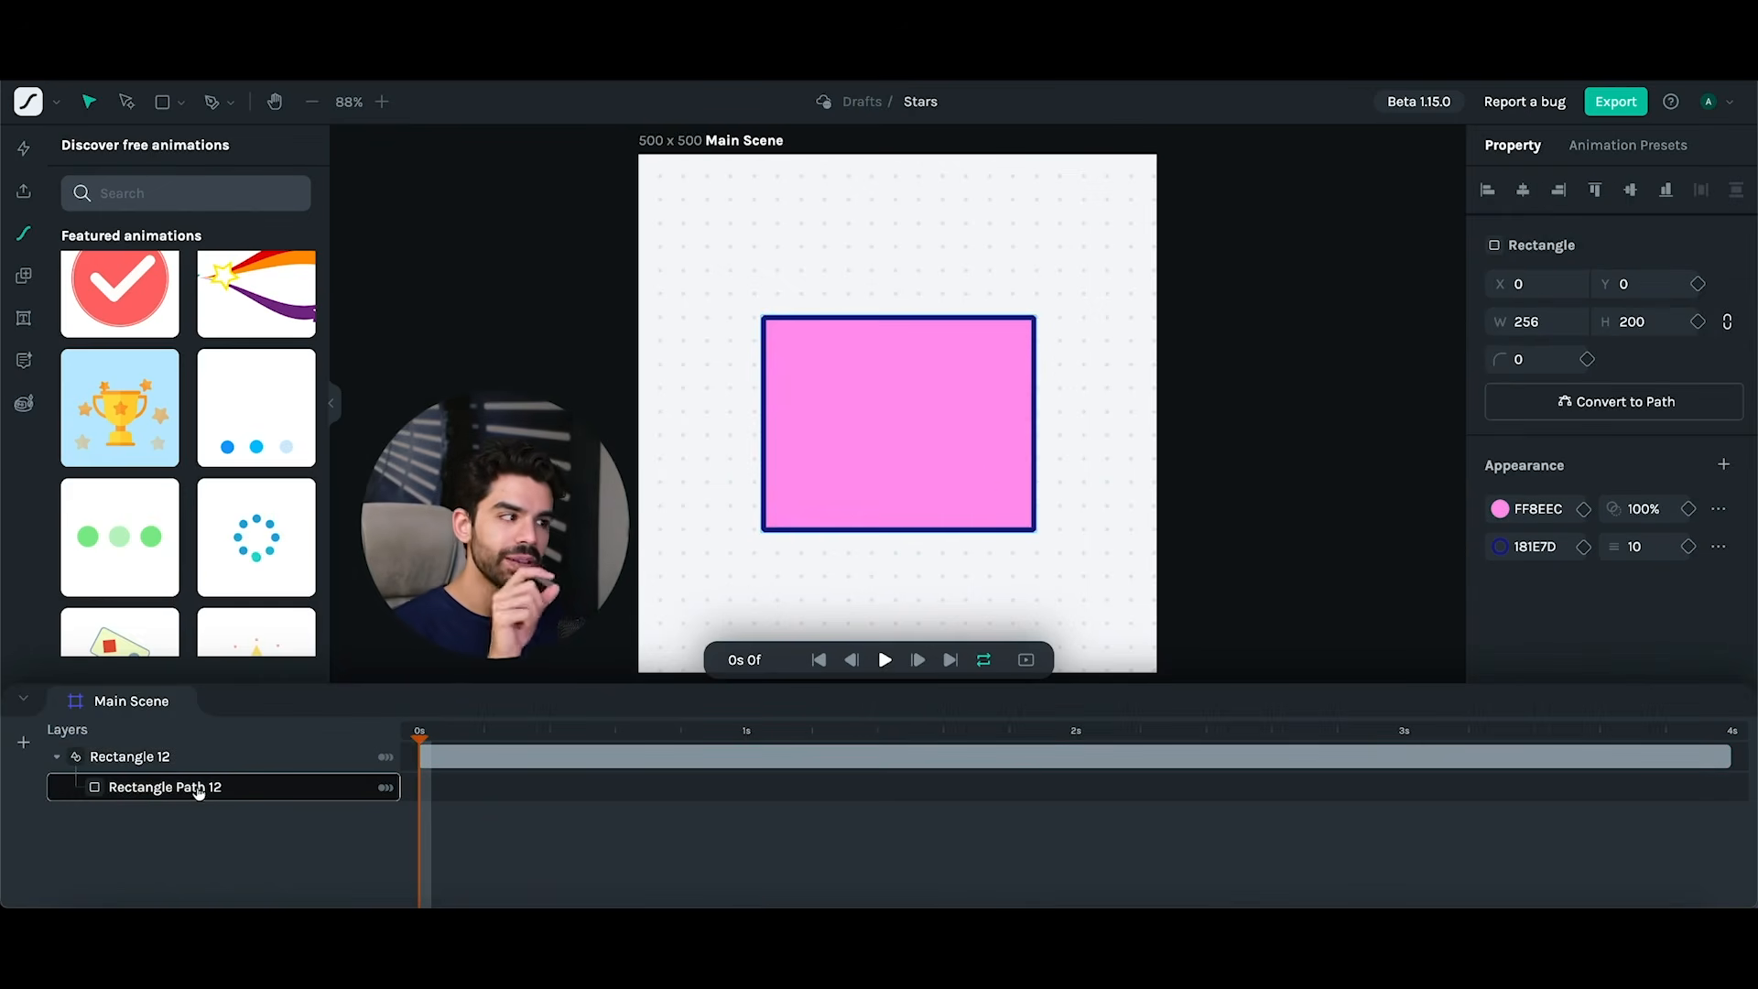
pyautogui.click(1645, 404)
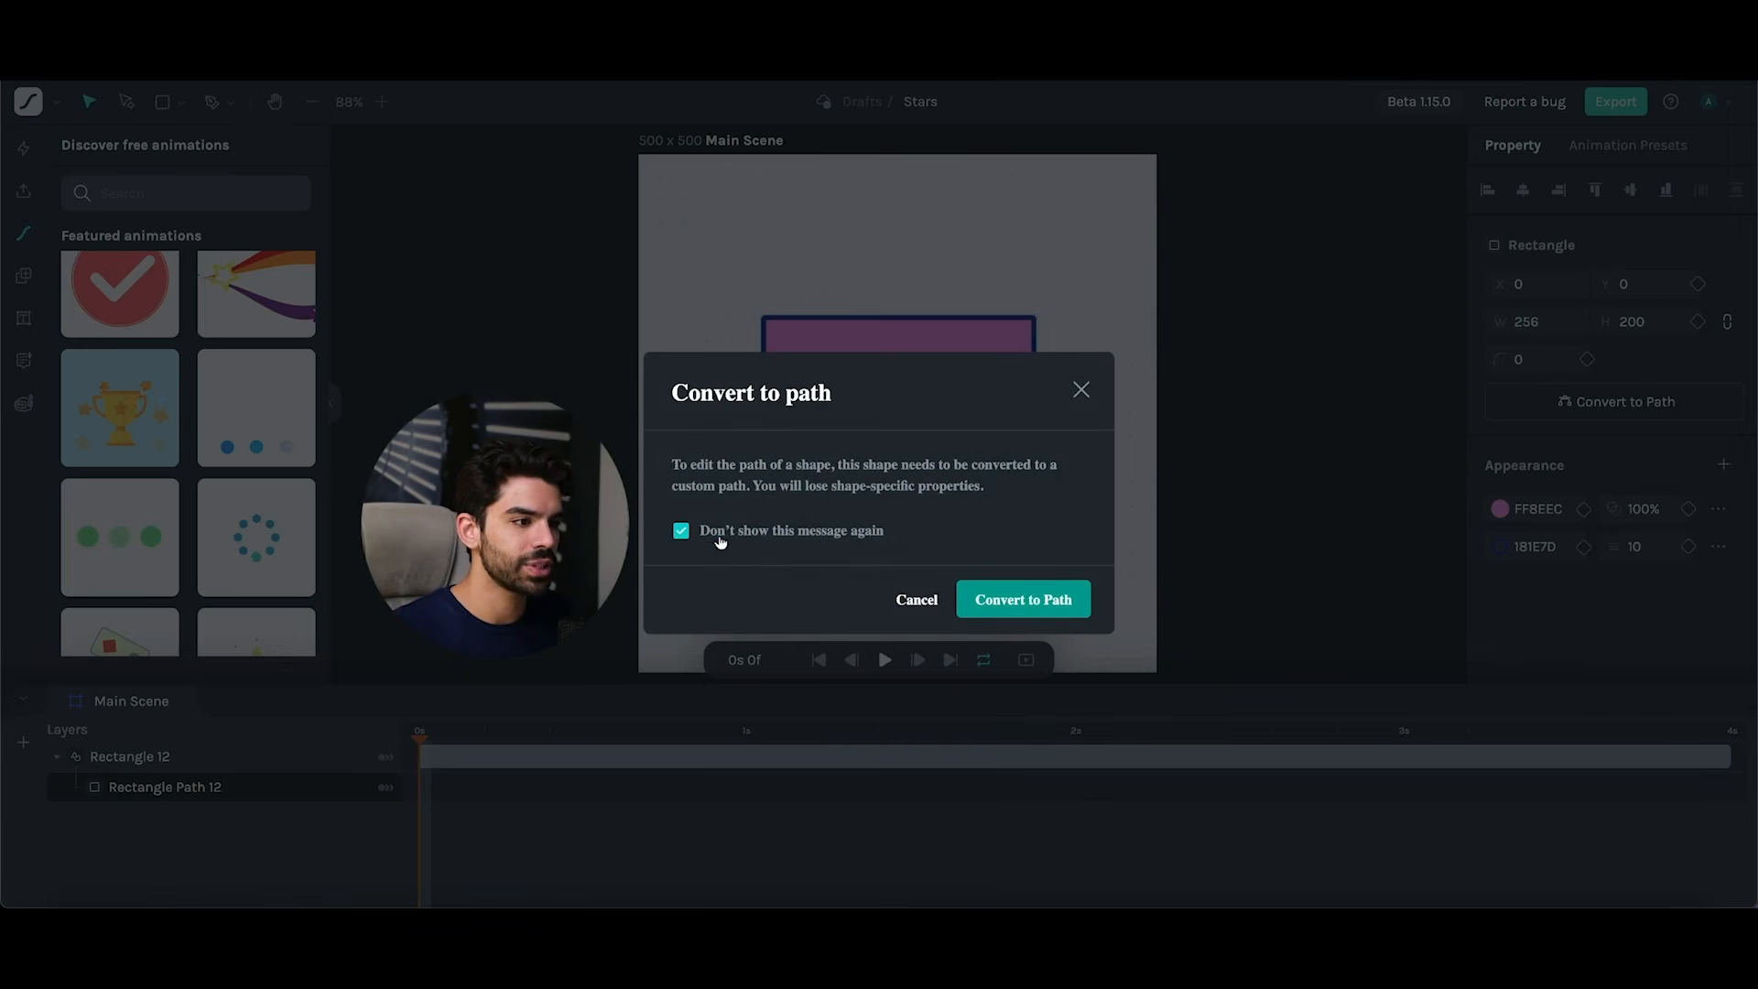
pyautogui.click(1023, 601)
pyautogui.click(1721, 417)
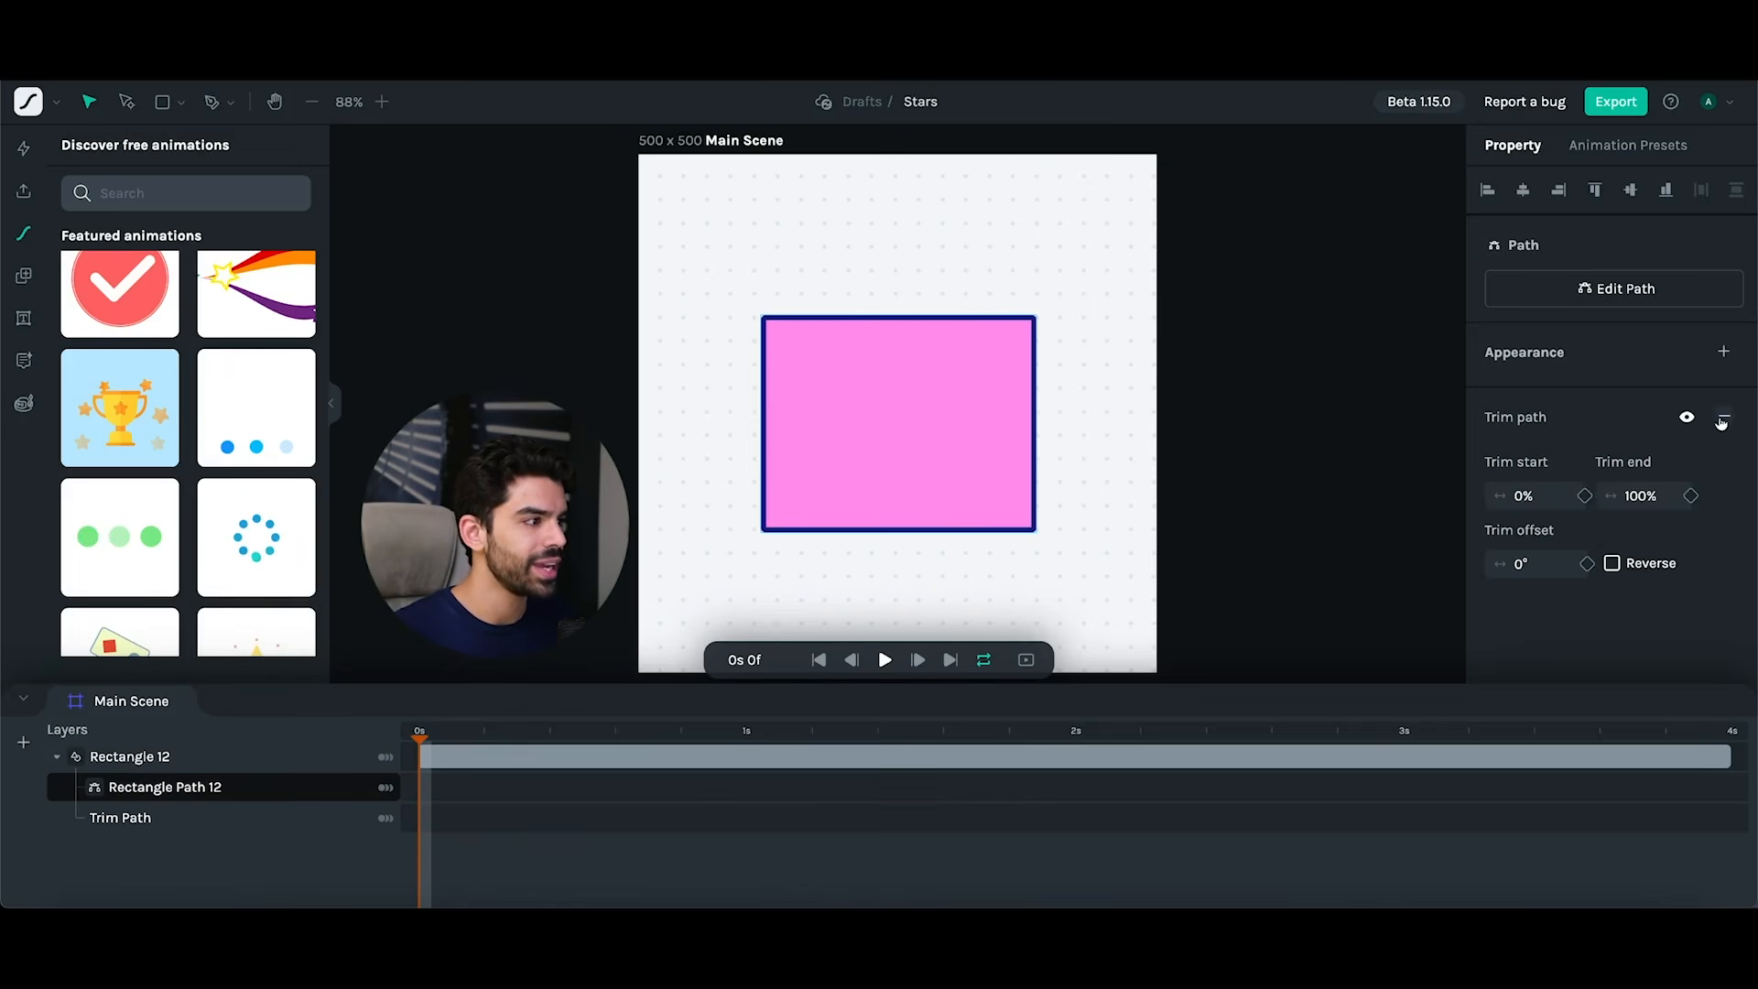
pyautogui.moveTo(1498, 500)
pyautogui.mouseDown()
pyautogui.moveTo(1568, 492)
pyautogui.moveTo(1471, 496)
pyautogui.mouseUp()
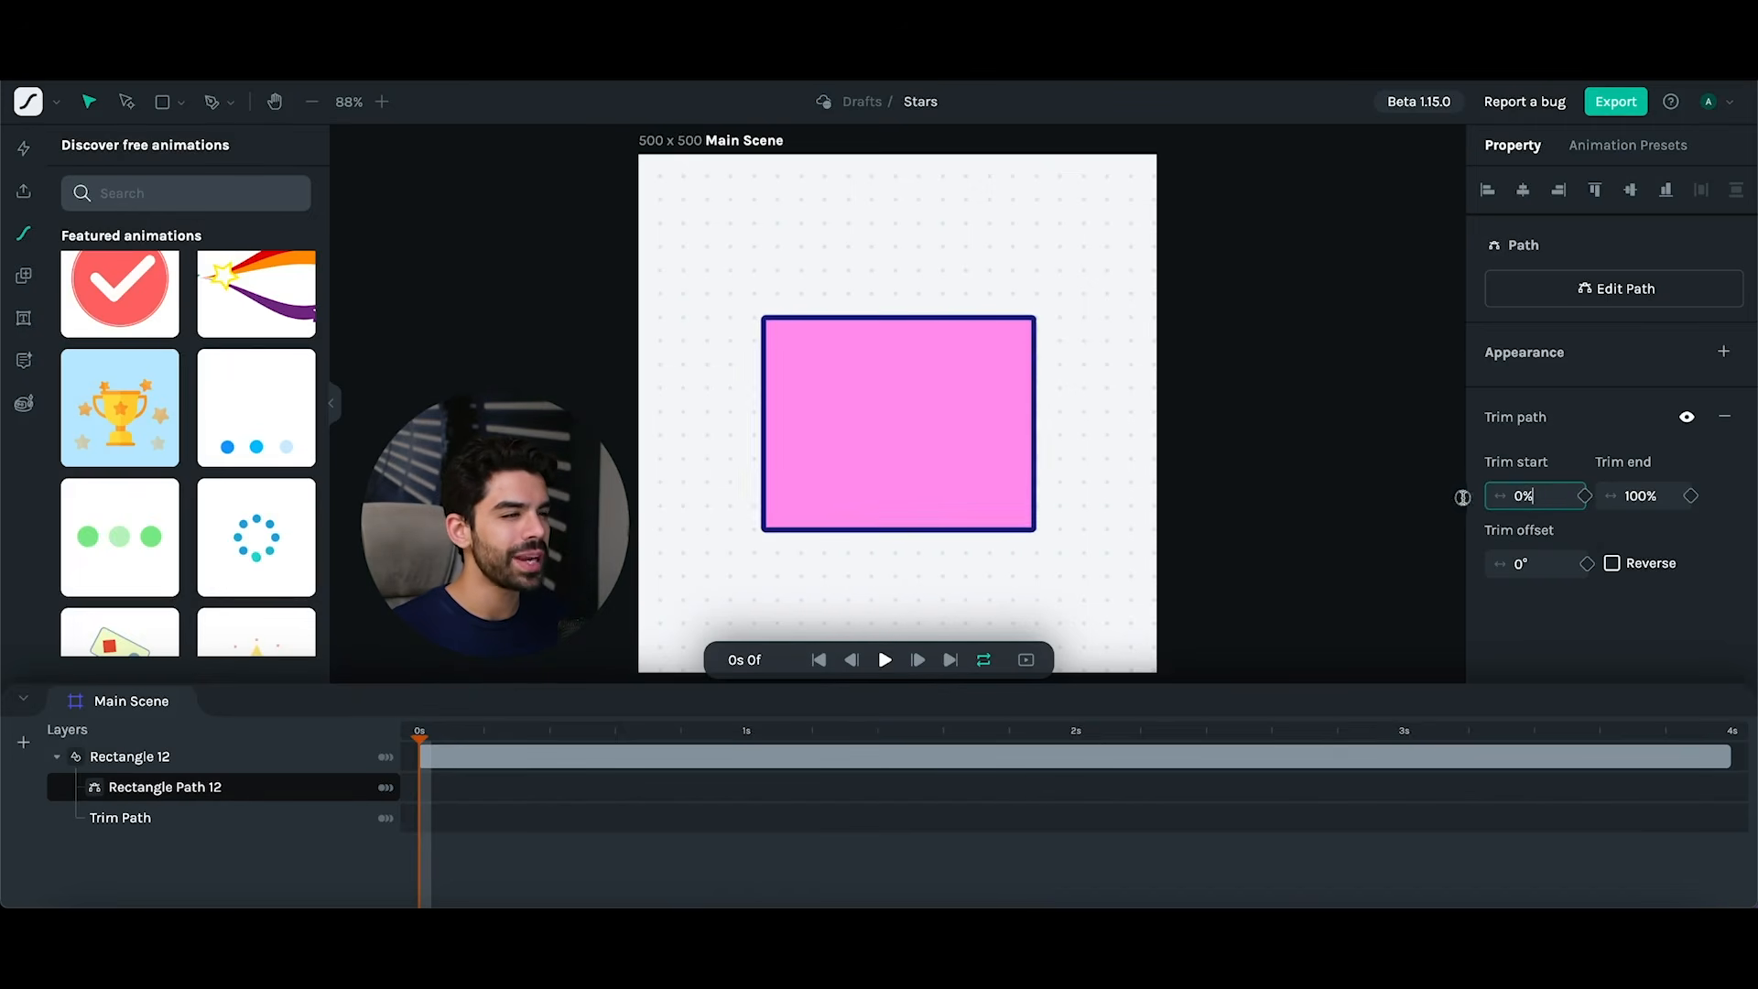
# - Open the rectangle's path for editing, leave it, and delete the rectangle's pink fill
pyautogui.click(1561, 295)
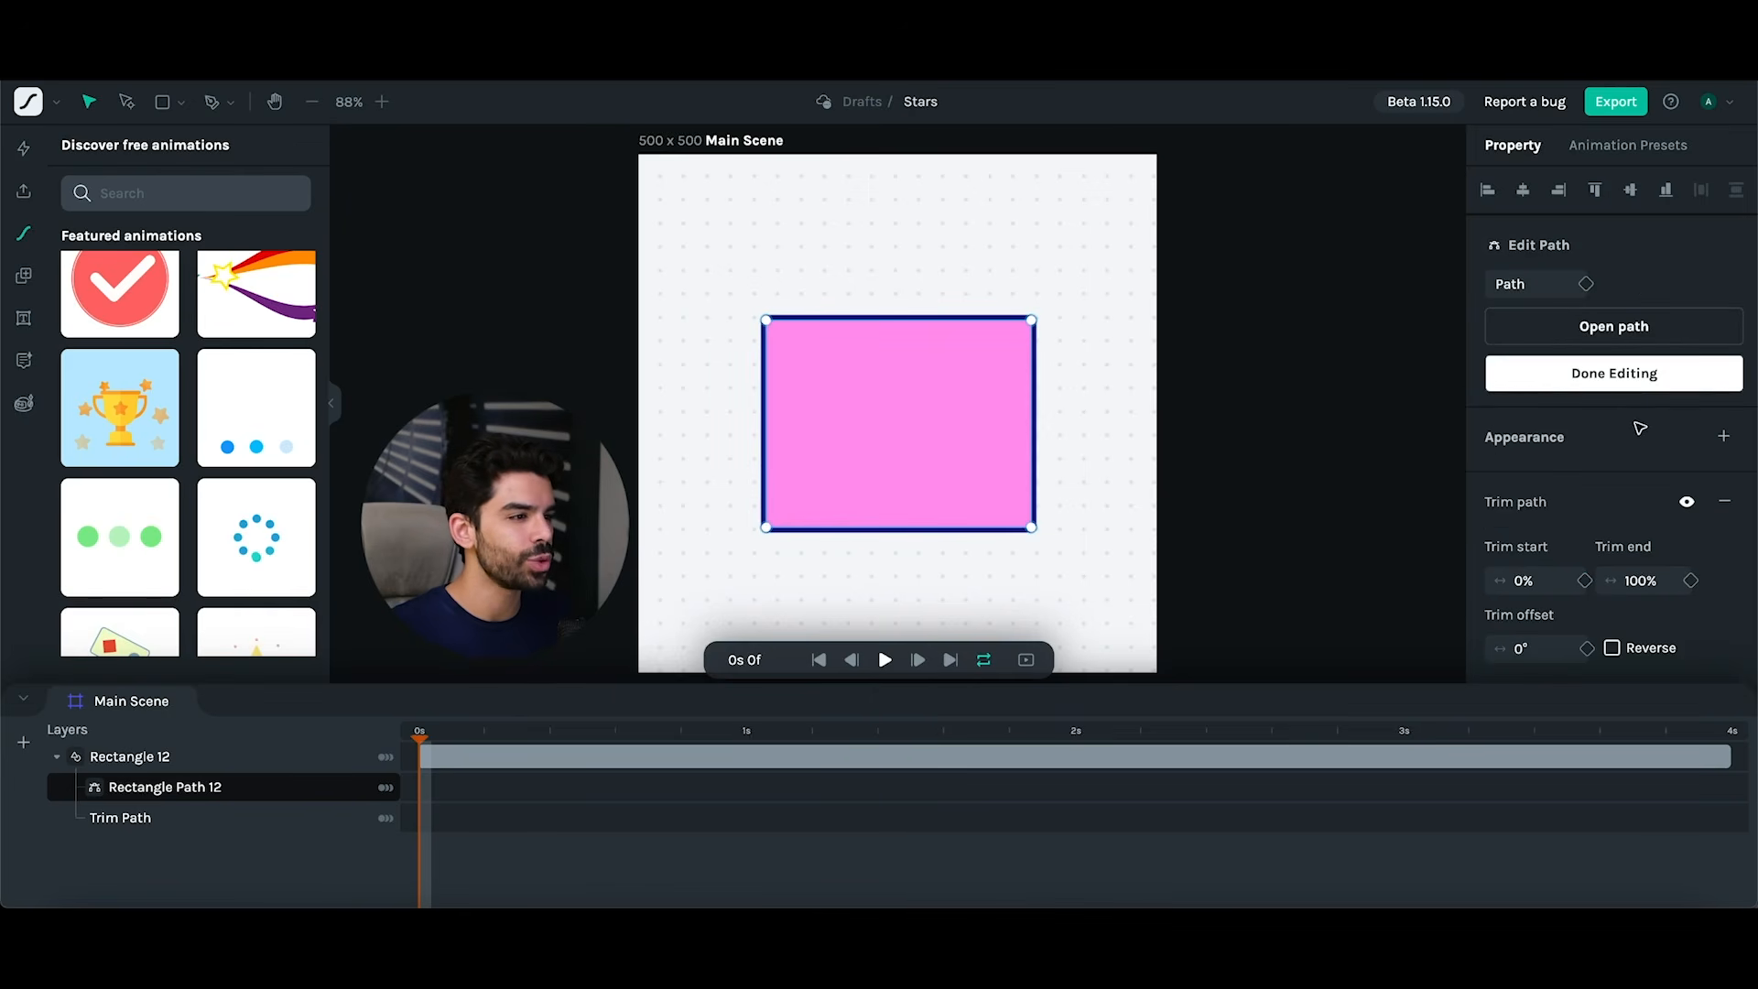
pyautogui.moveTo(767, 320); pyautogui.dragTo(760, 316)
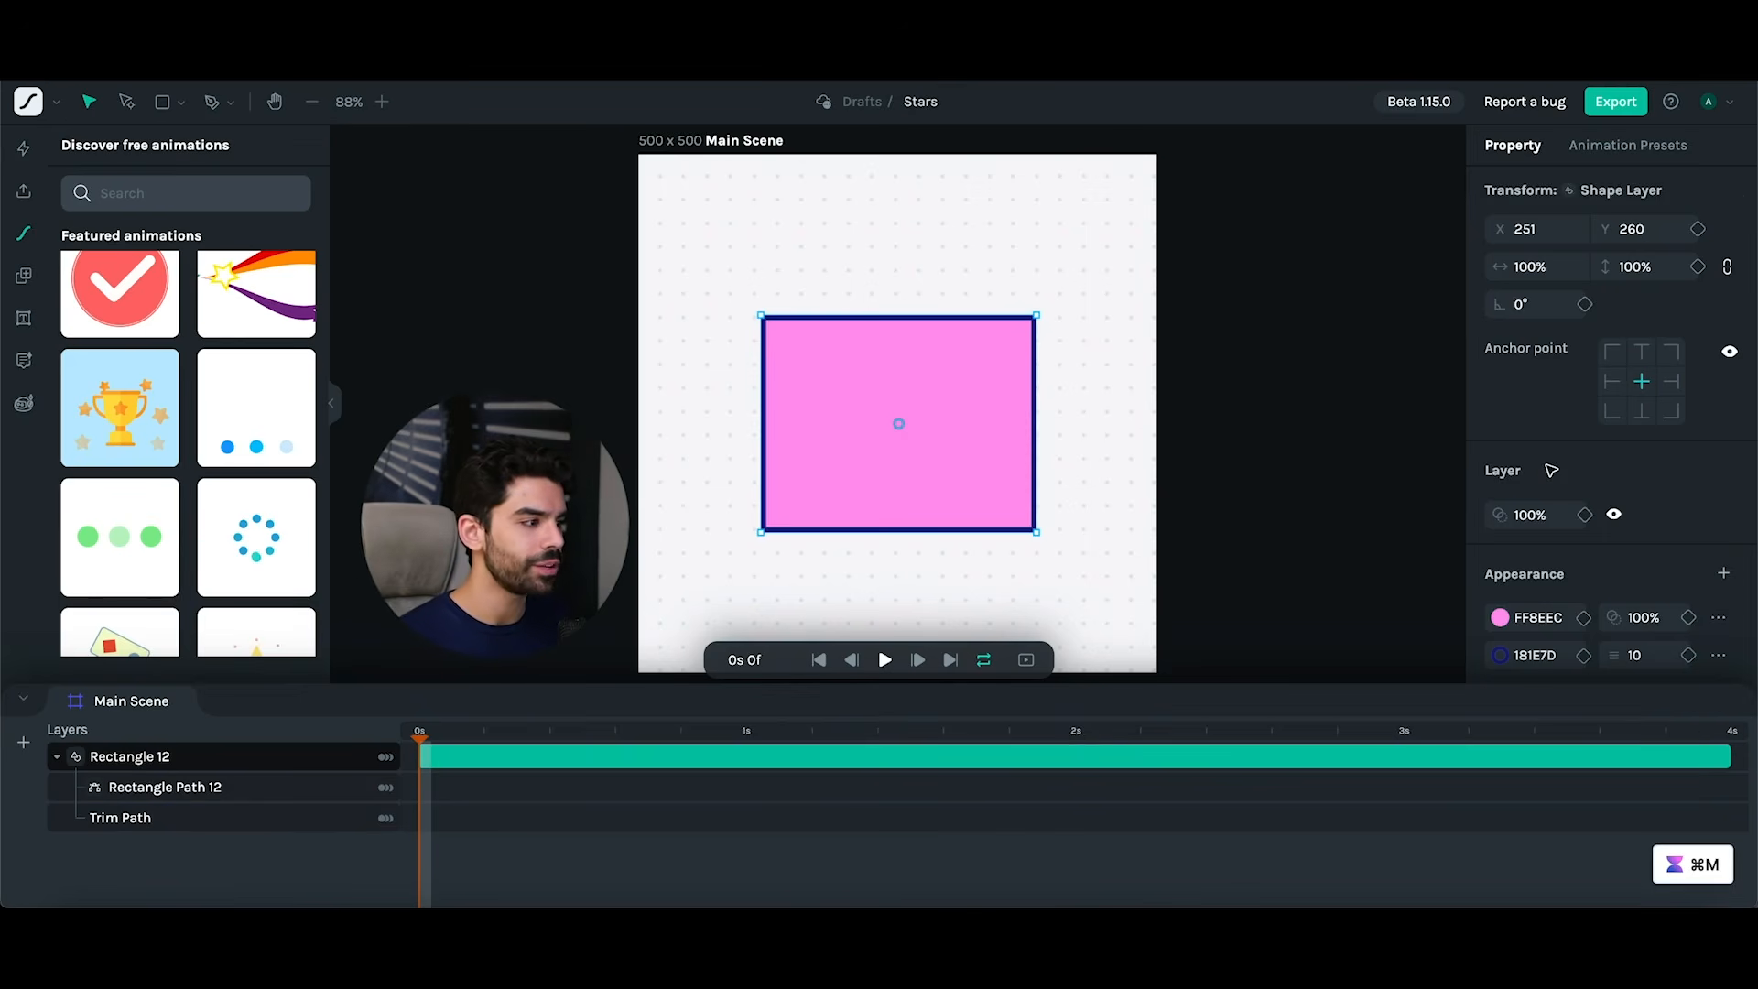
pyautogui.click(1718, 617)
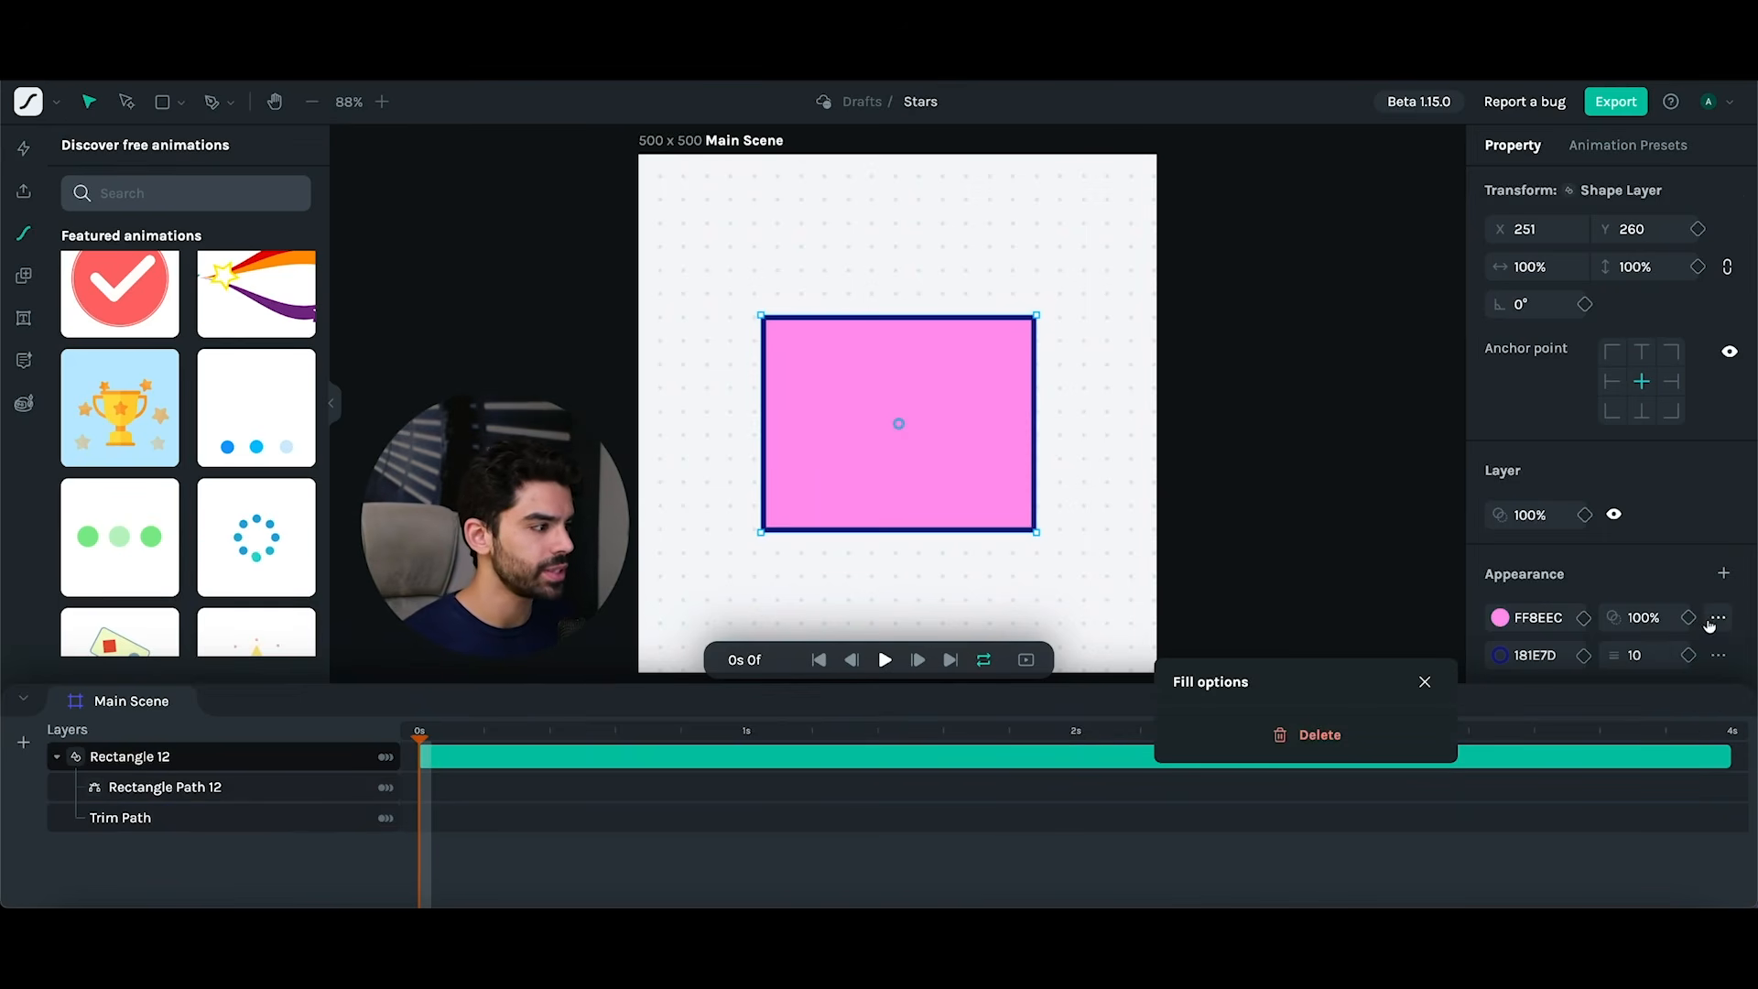
pyautogui.click(1323, 732)
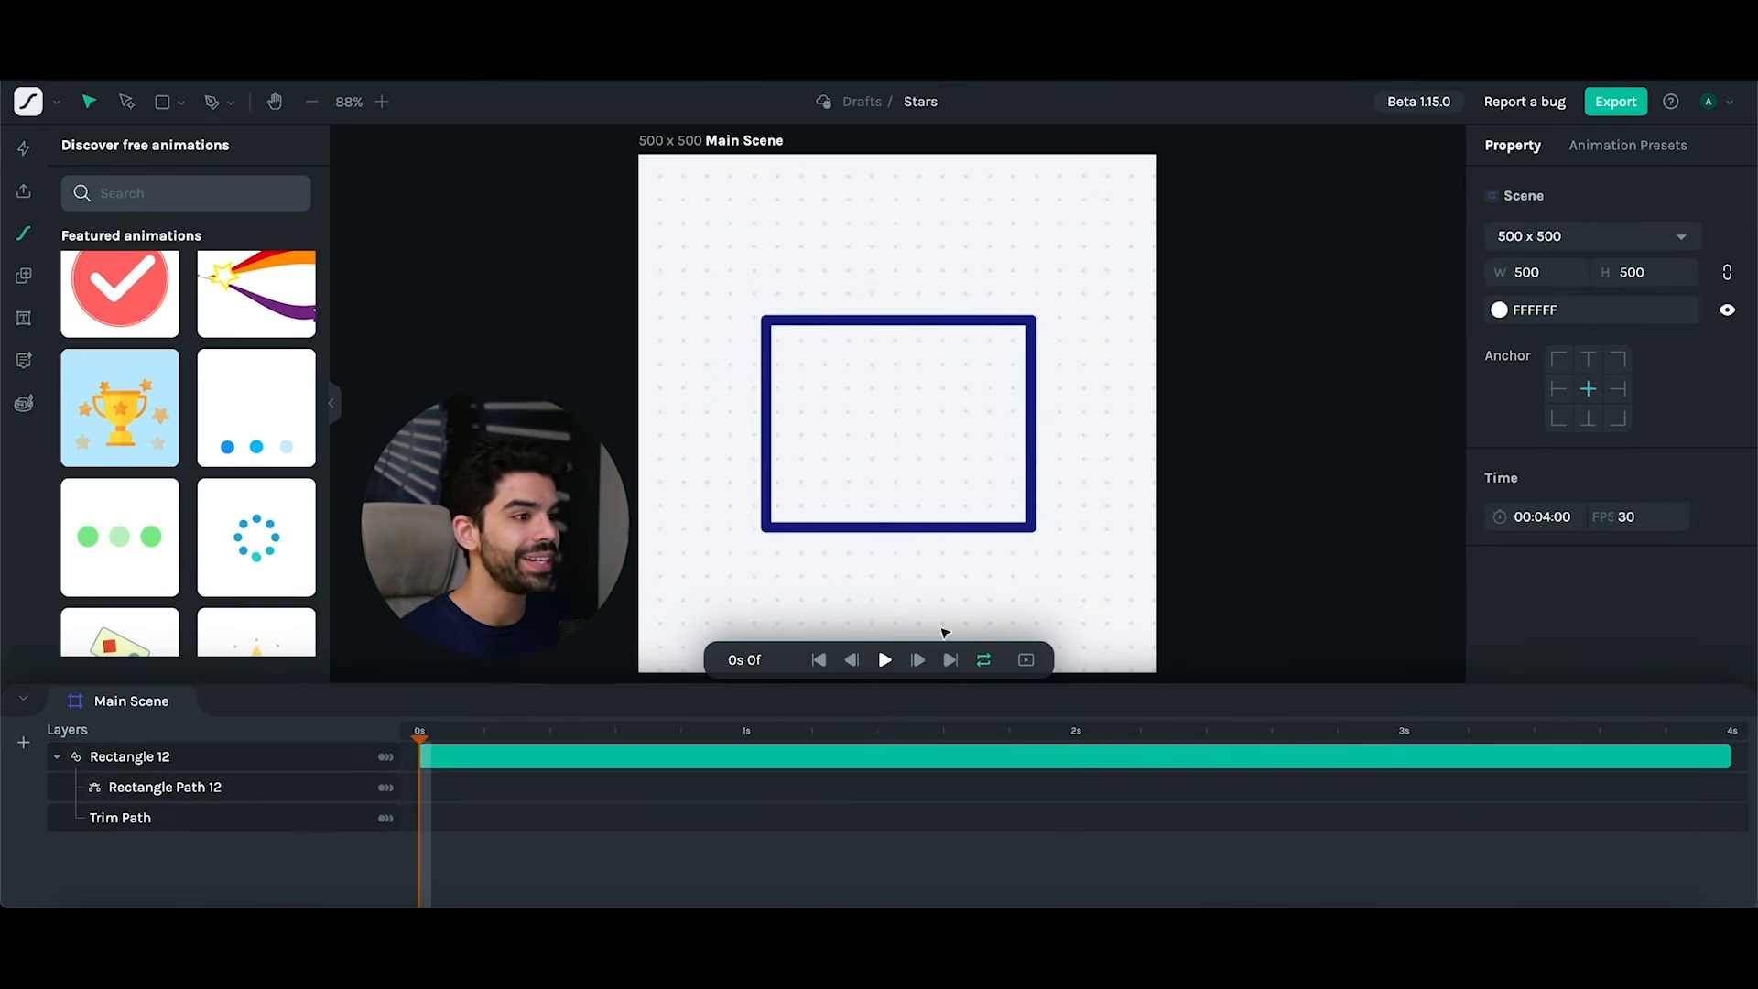
# - Set the rectangle path's trim start to 100% and delete the rectangle layer
pyautogui.click(178, 789)
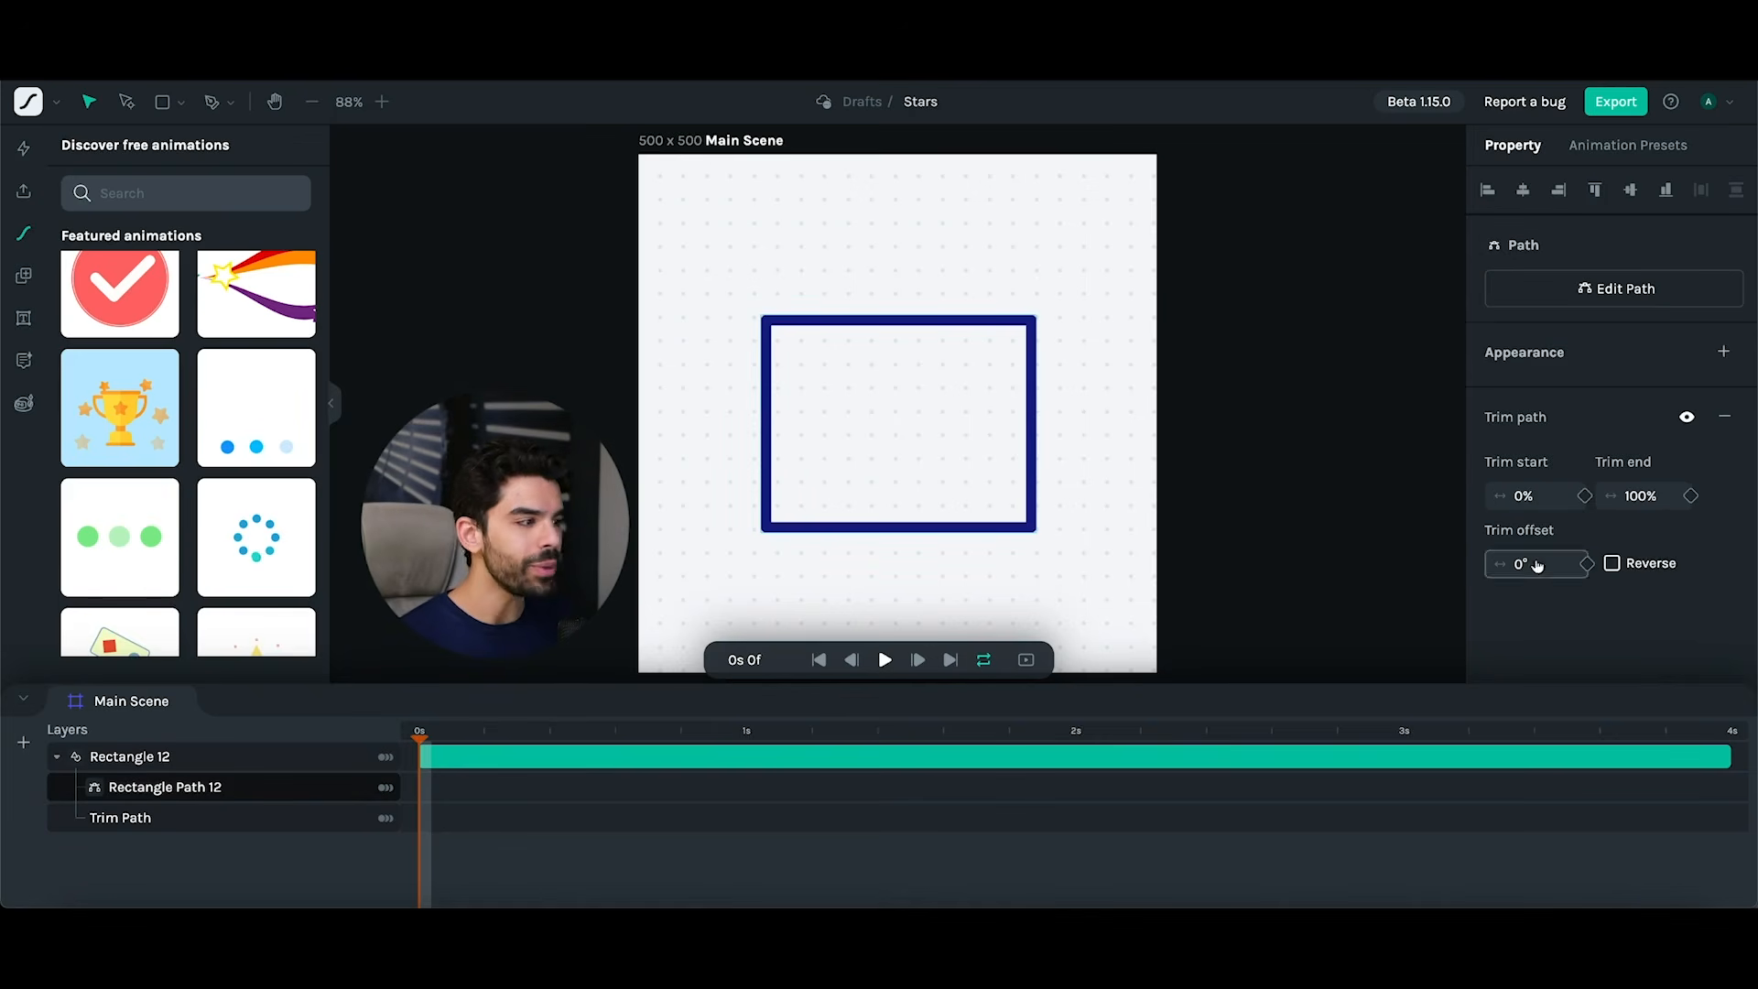
pyautogui.moveTo(1500, 501)
pyautogui.mouseDown()
pyautogui.moveTo(1575, 494)
pyautogui.moveTo(1472, 495)
pyautogui.moveTo(1598, 499)
pyautogui.mouseUp()
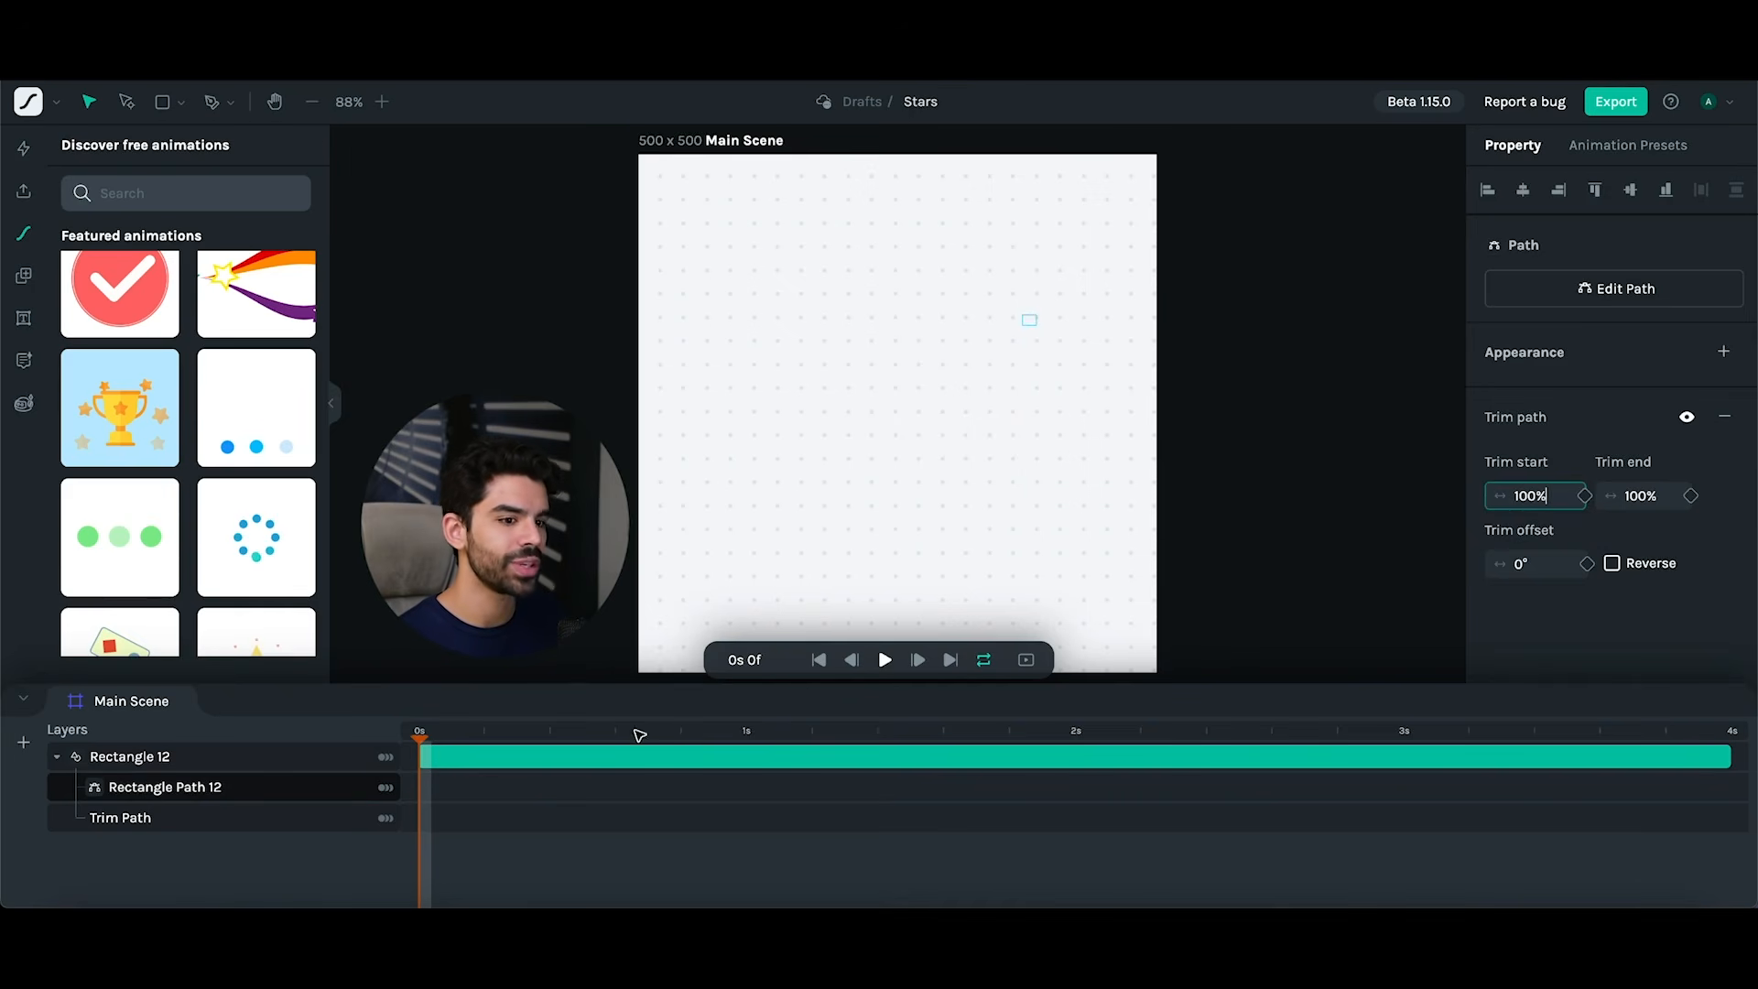
pyautogui.click(197, 759)
pyautogui.press('Delete')
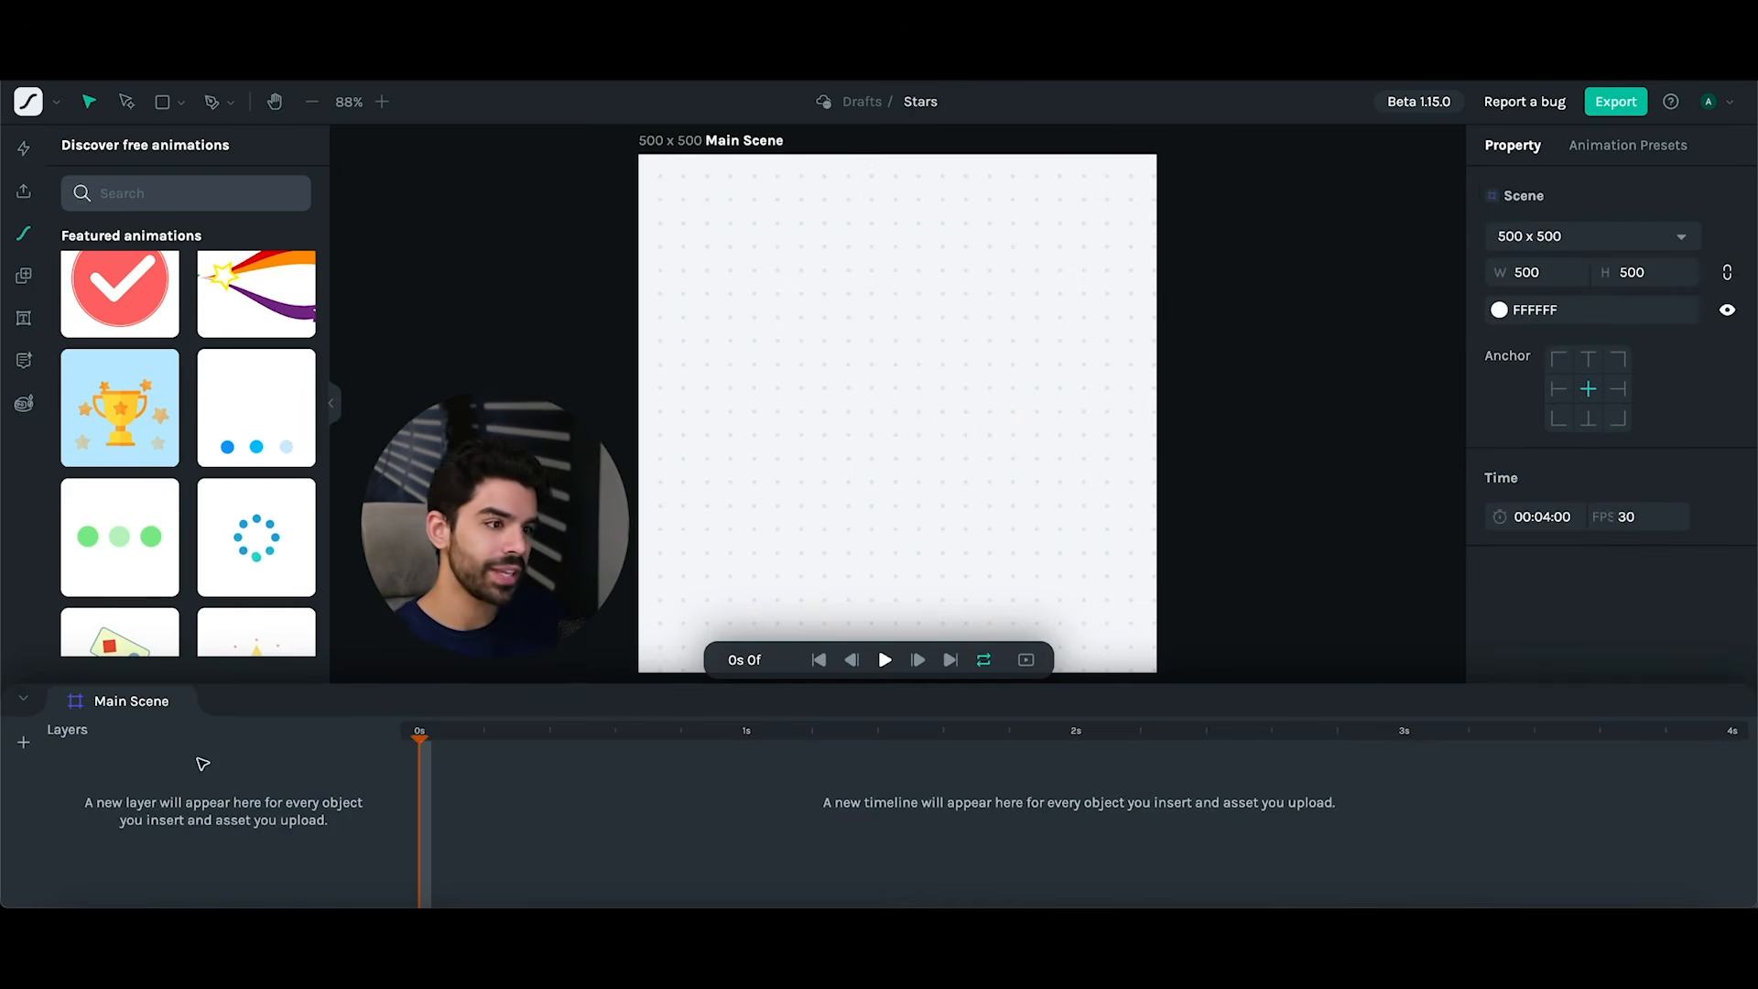
# - Add the red gift from the featured animations to the Main Scene, scaled to about 648% by 630% at X 251, Y 236
pyautogui.scroll(-5, 213, 447)
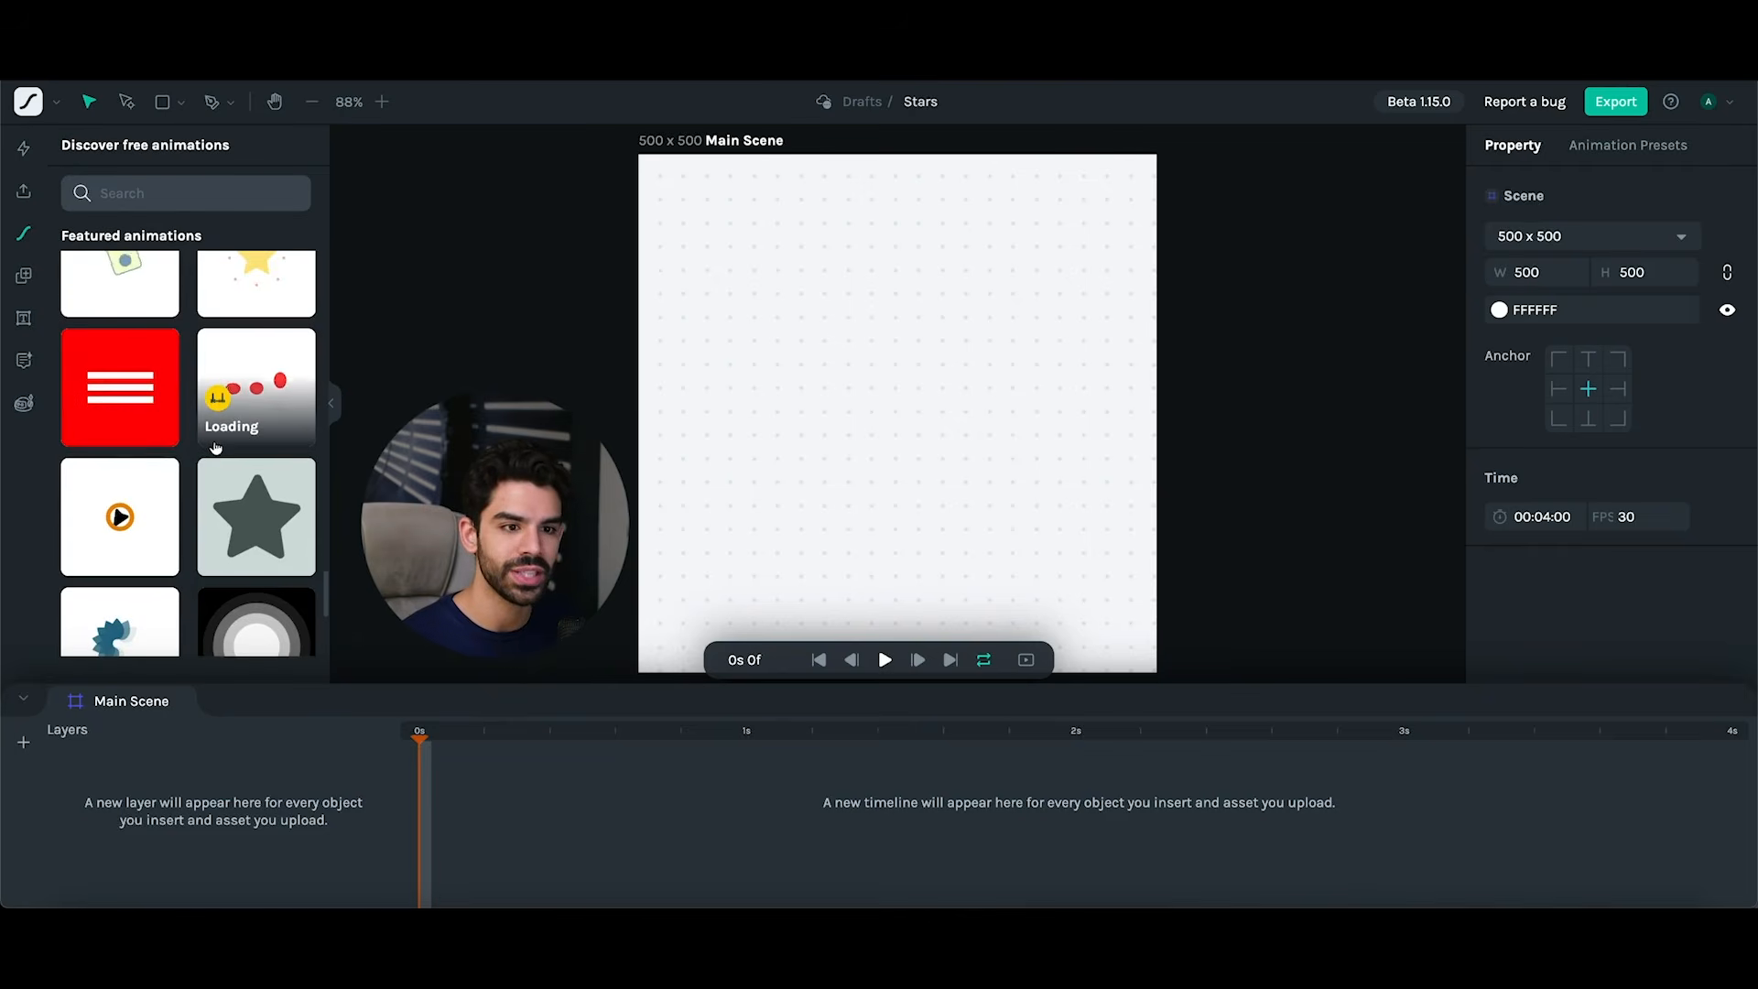
pyautogui.scroll(-4, 213, 447)
pyautogui.scroll(10, 137, 375)
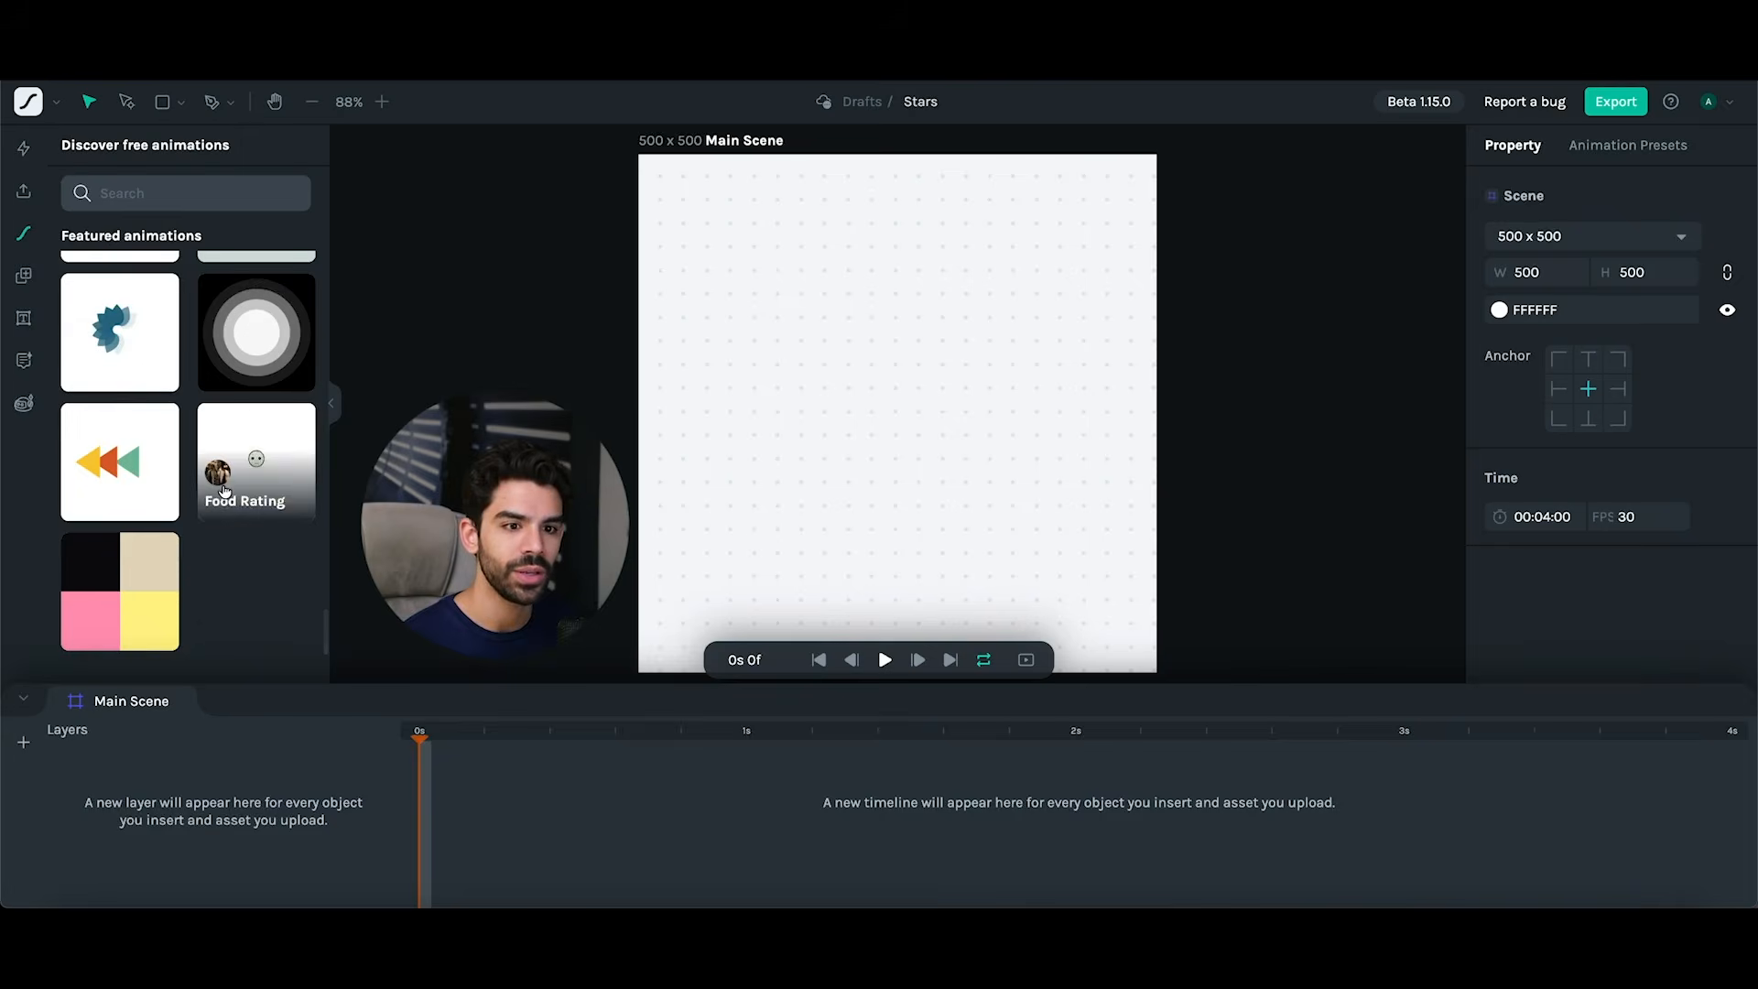
pyautogui.scroll(-3, 168, 358)
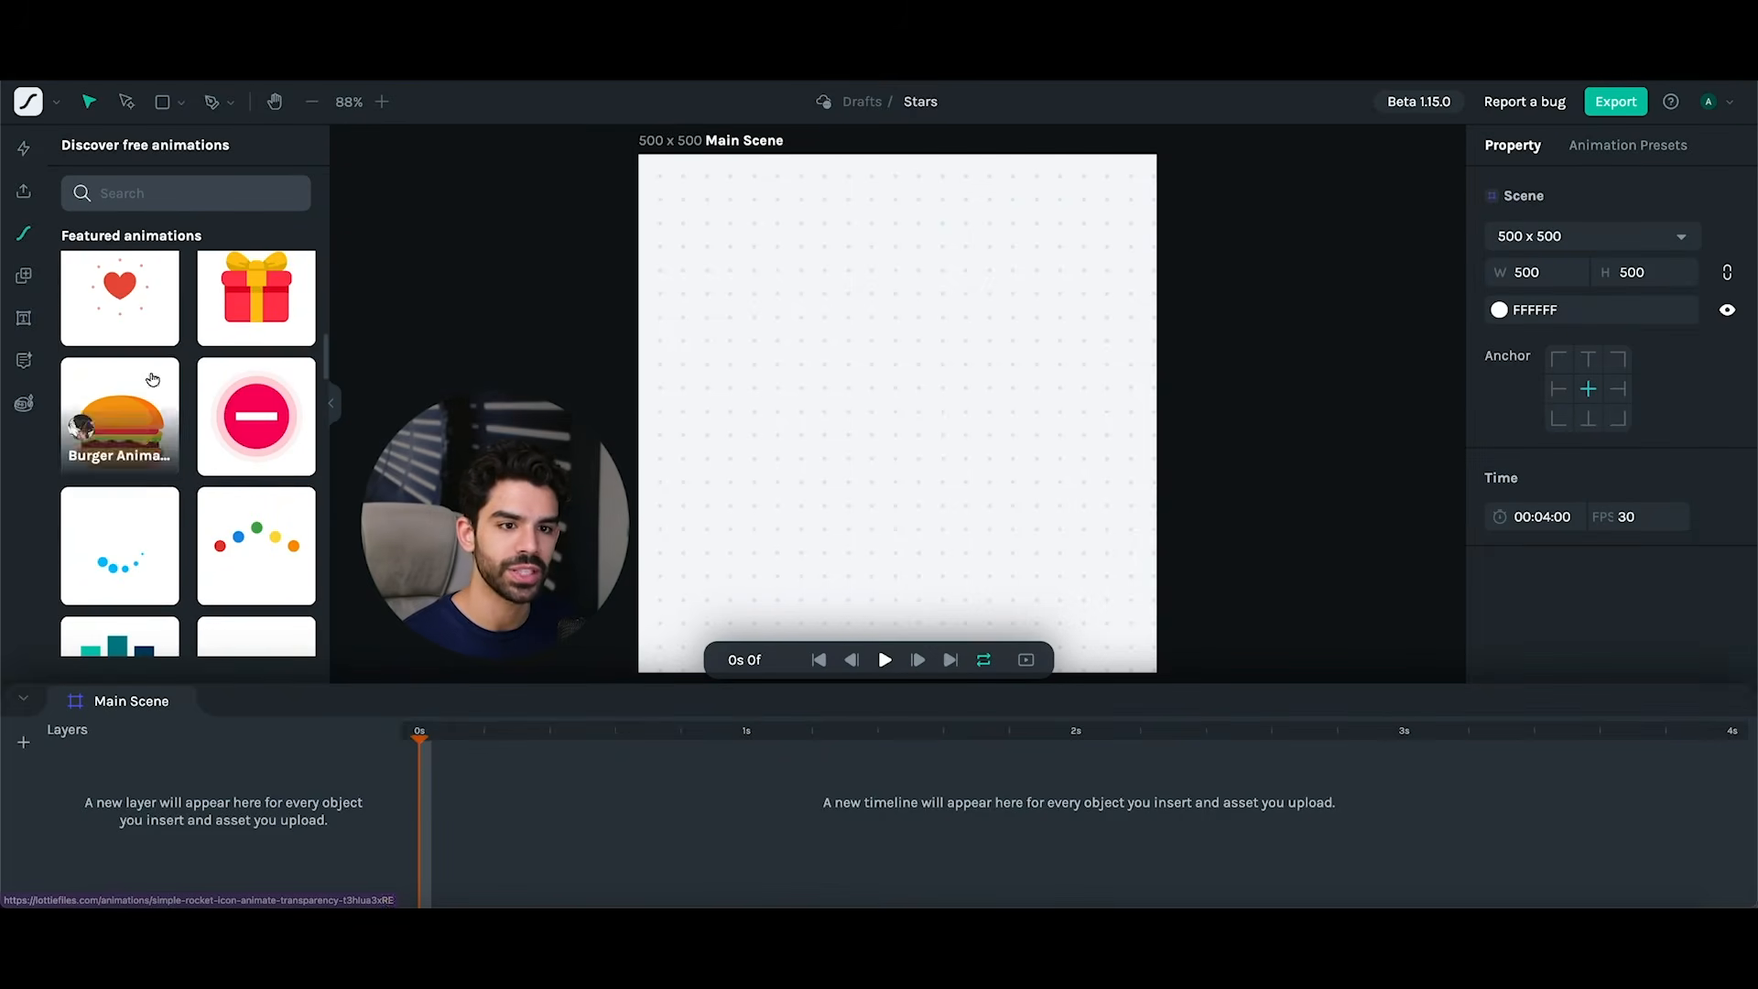
pyautogui.moveTo(262, 299); pyautogui.dragTo(1042, 580)
pyautogui.moveTo(954, 482); pyautogui.dragTo(978, 478)
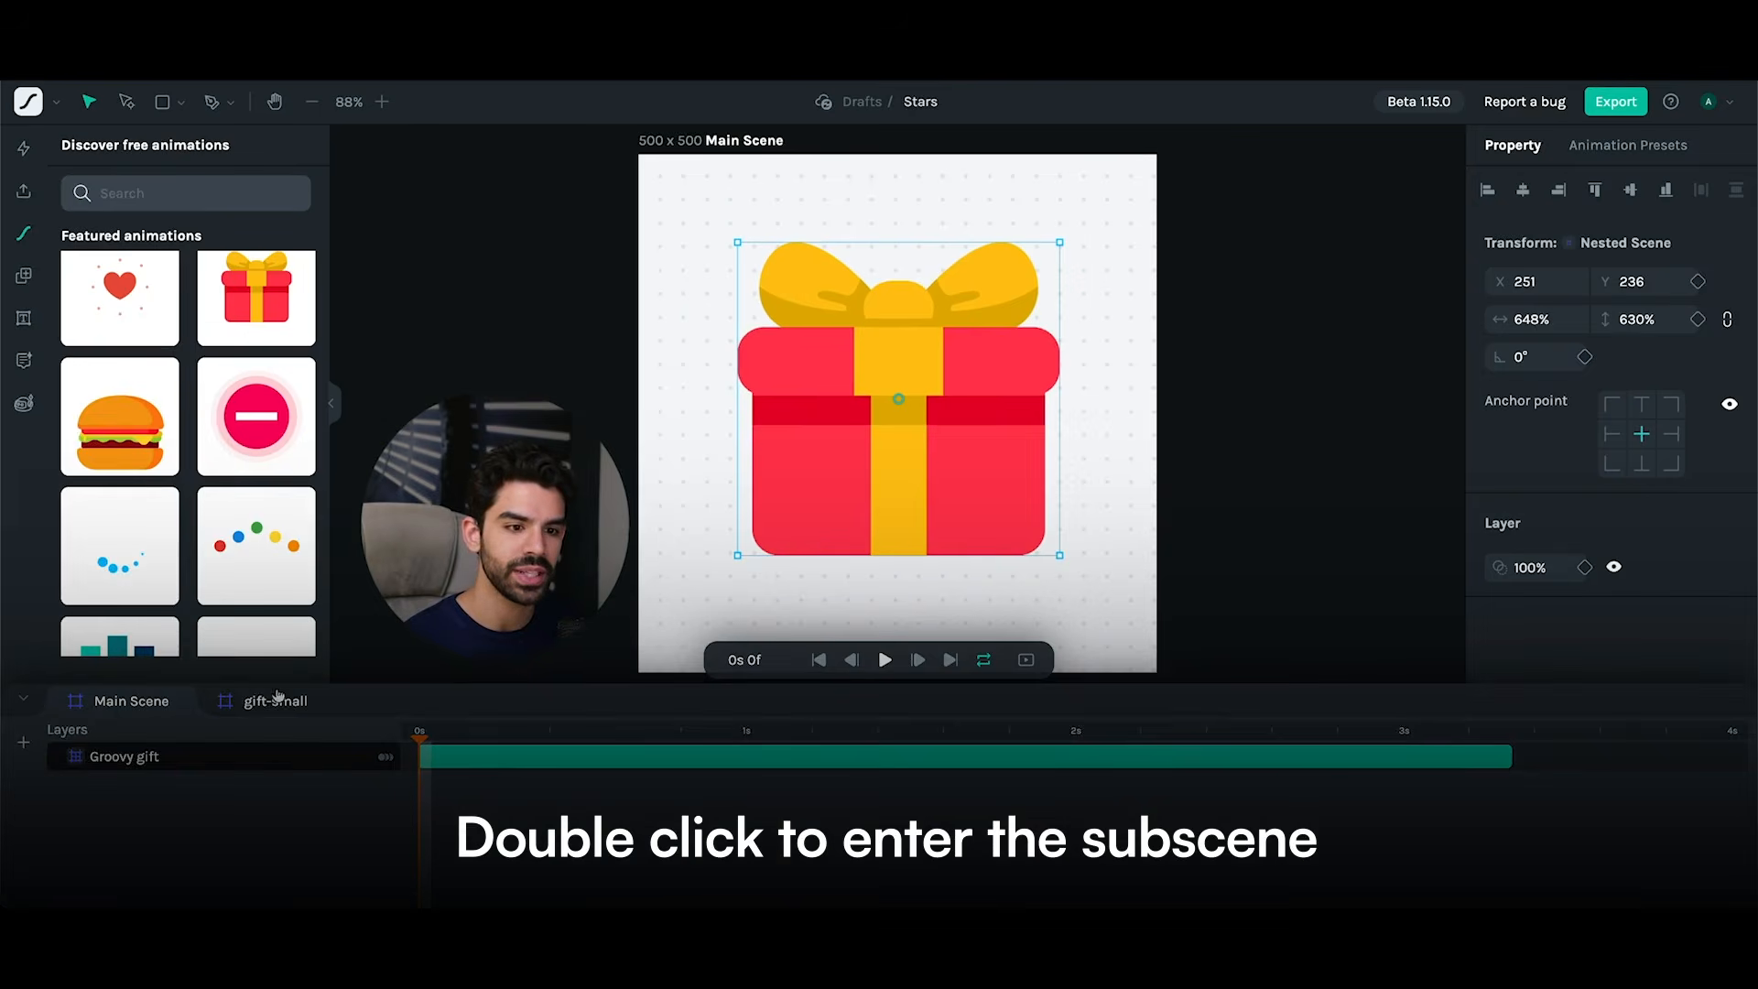
# - In the gift-small nested scene, move the box outlines to about X 56, Y 77 and hide the bow and both loop layers
pyautogui.click(276, 701)
pyautogui.click(896, 310)
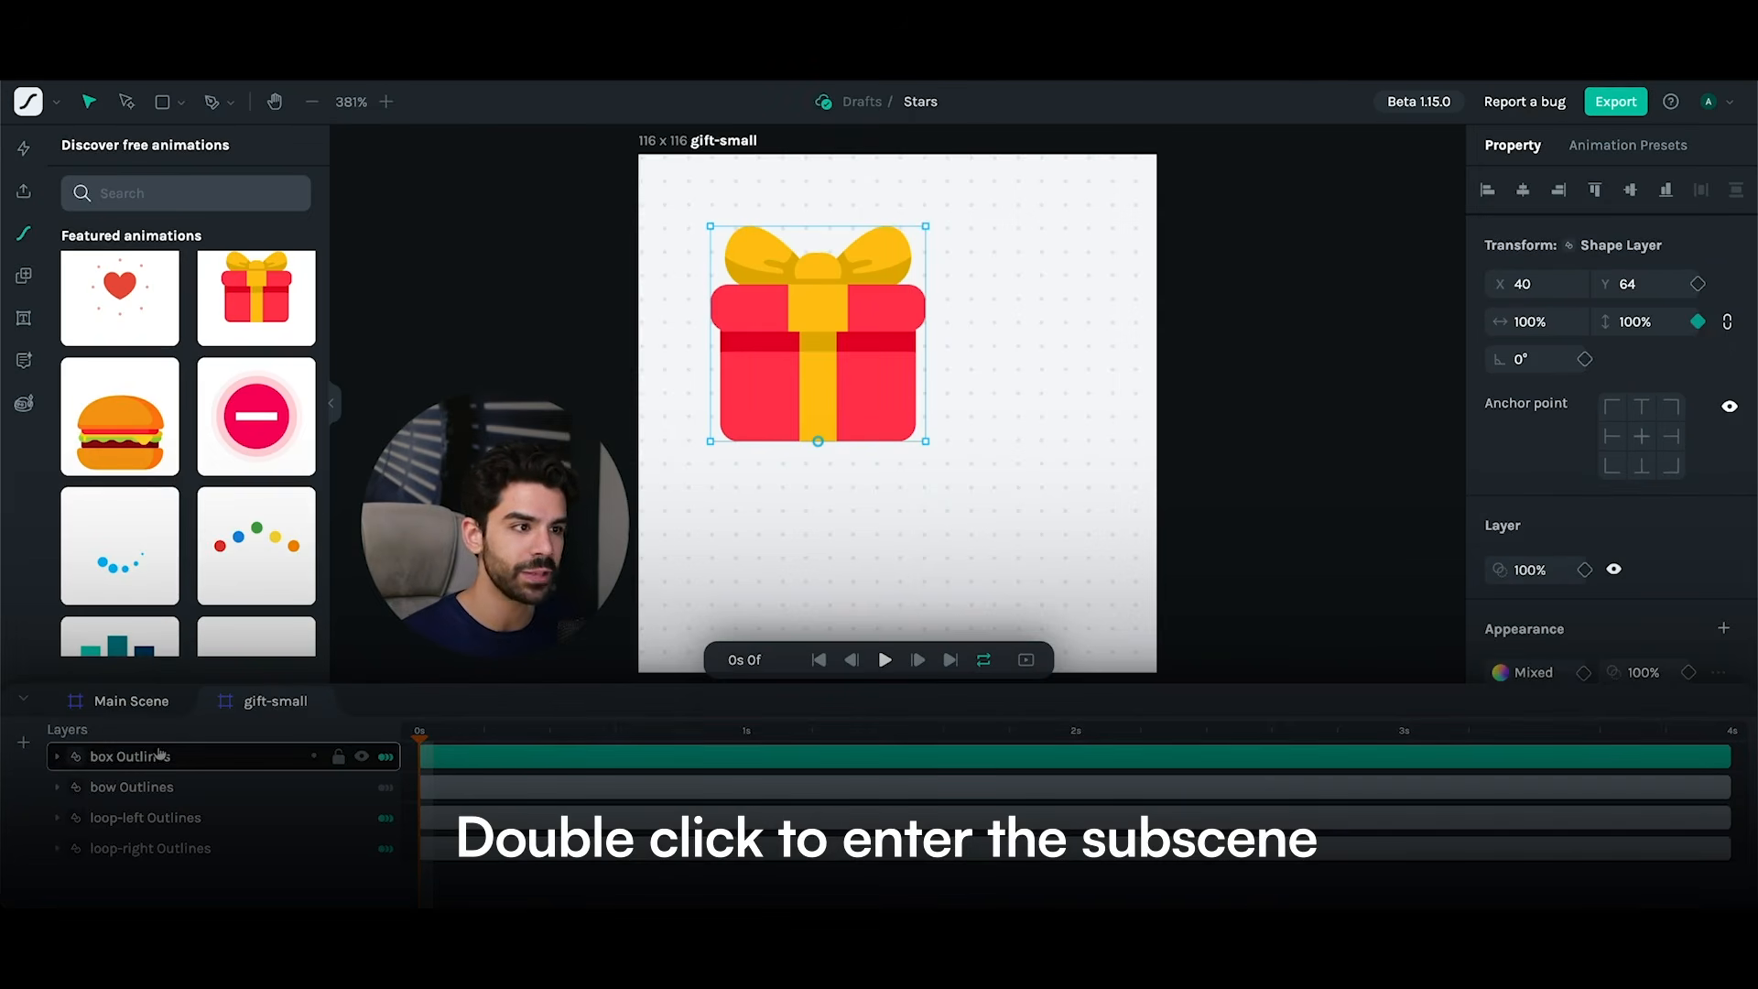
pyautogui.moveTo(895, 310); pyautogui.dragTo(967, 368)
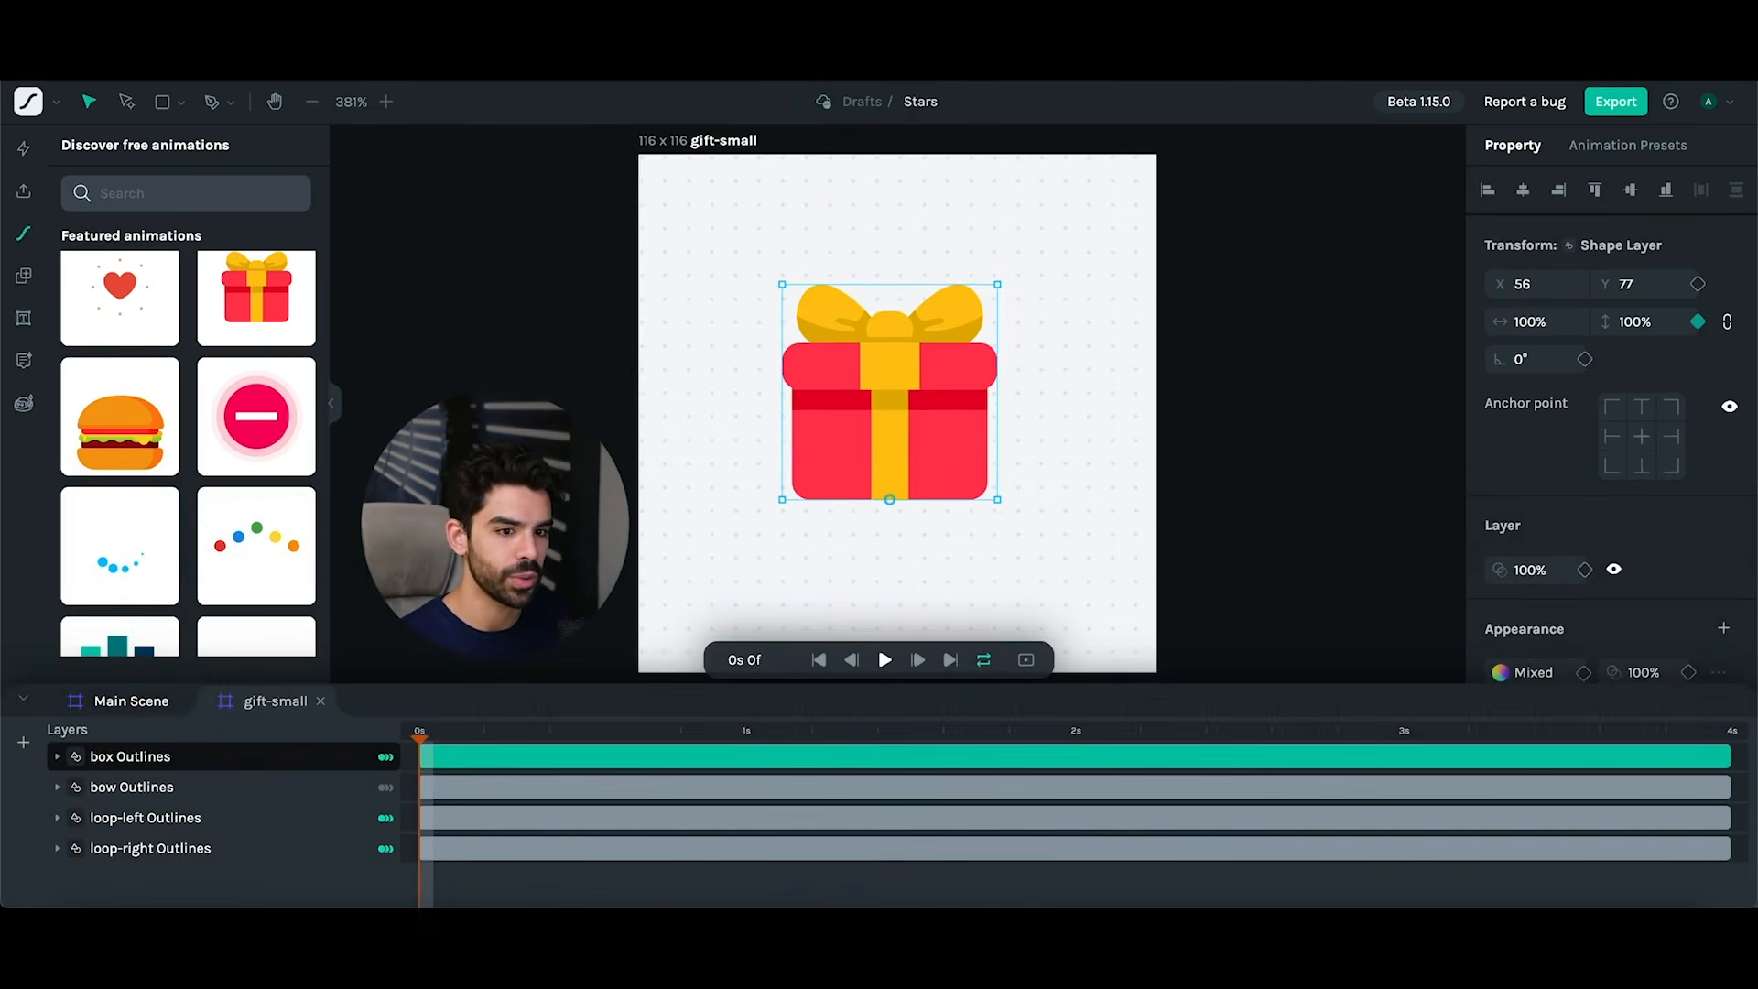
pyautogui.click(361, 787)
pyautogui.click(360, 815)
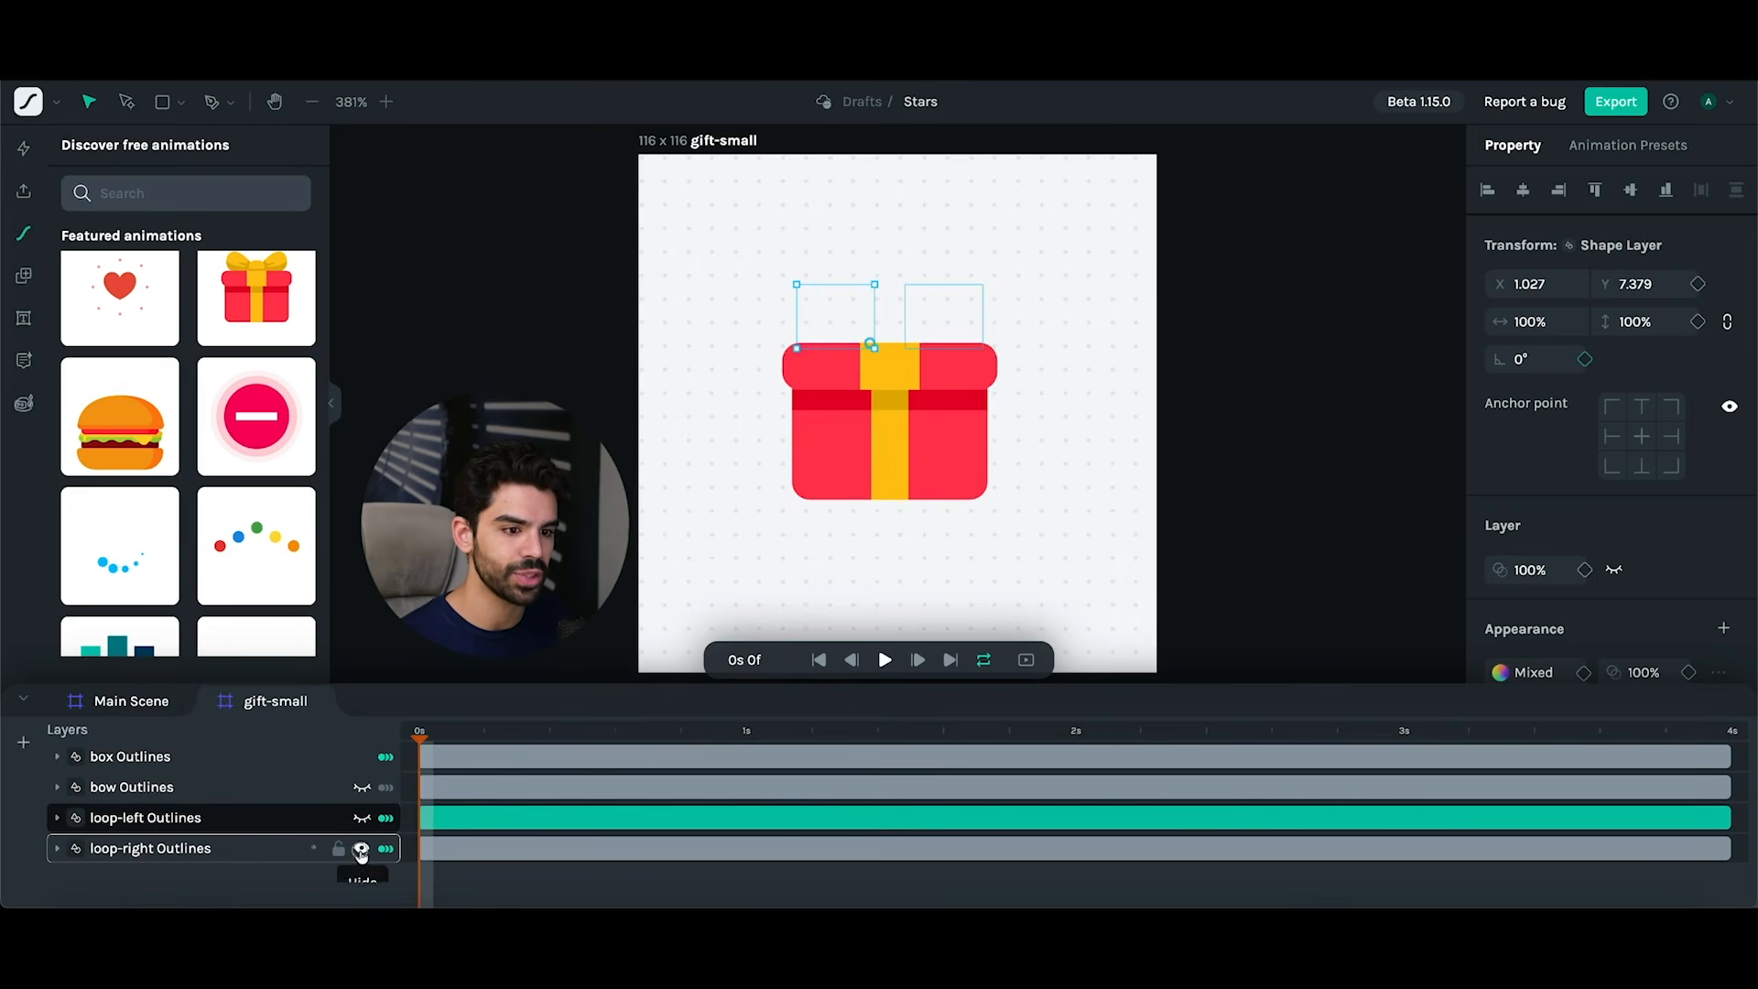
# - Expand the box outlines down to Path 1 in Group 1 and open that path for editing
pyautogui.click(246, 758)
pyautogui.click(62, 758)
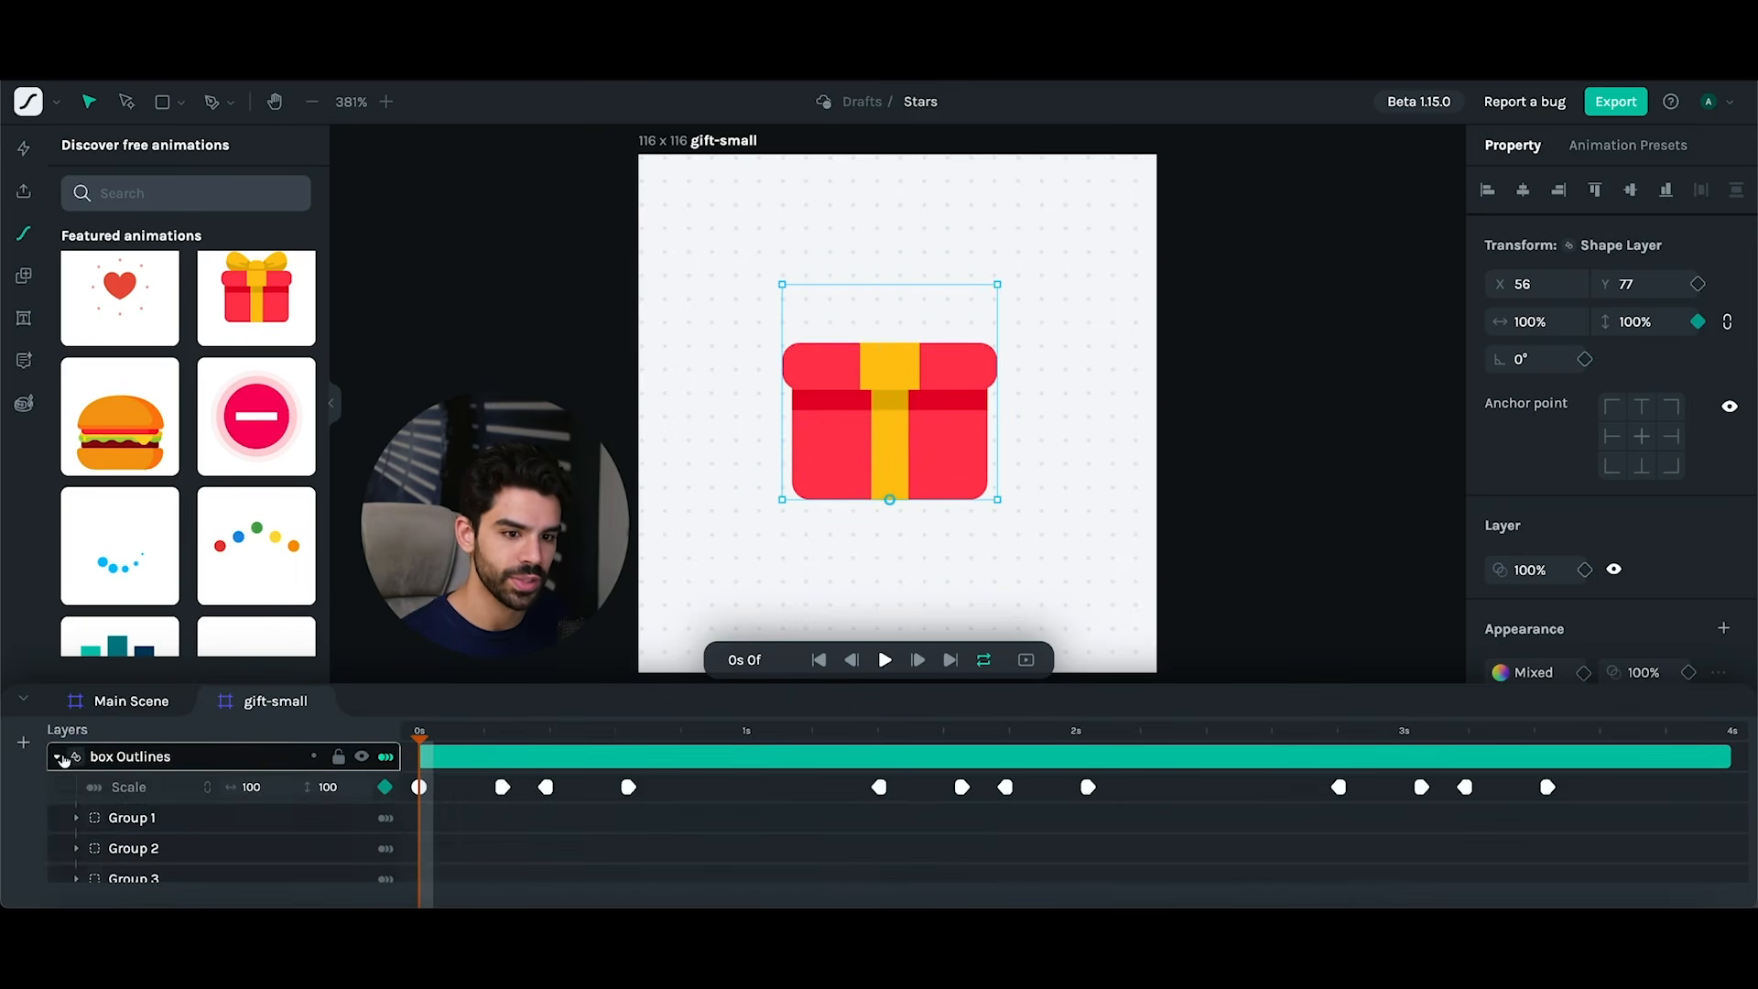
pyautogui.click(127, 818)
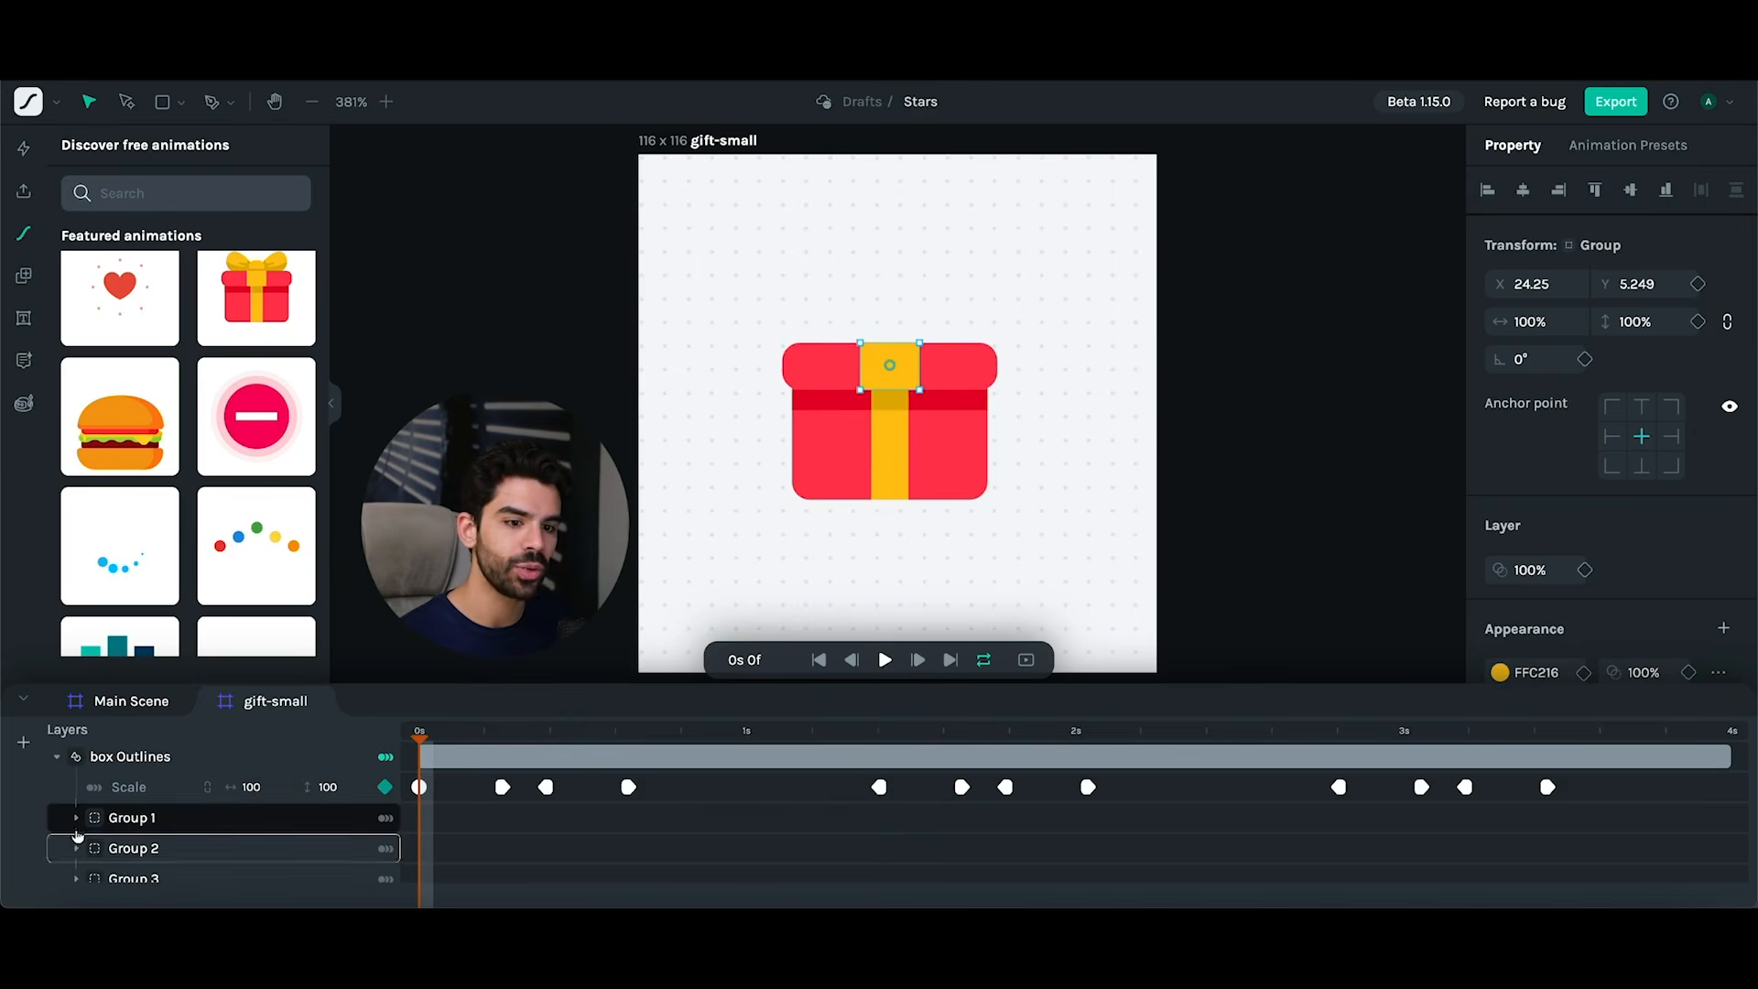
pyautogui.click(128, 848)
pyautogui.scroll(-1, 137, 838)
pyautogui.click(99, 758)
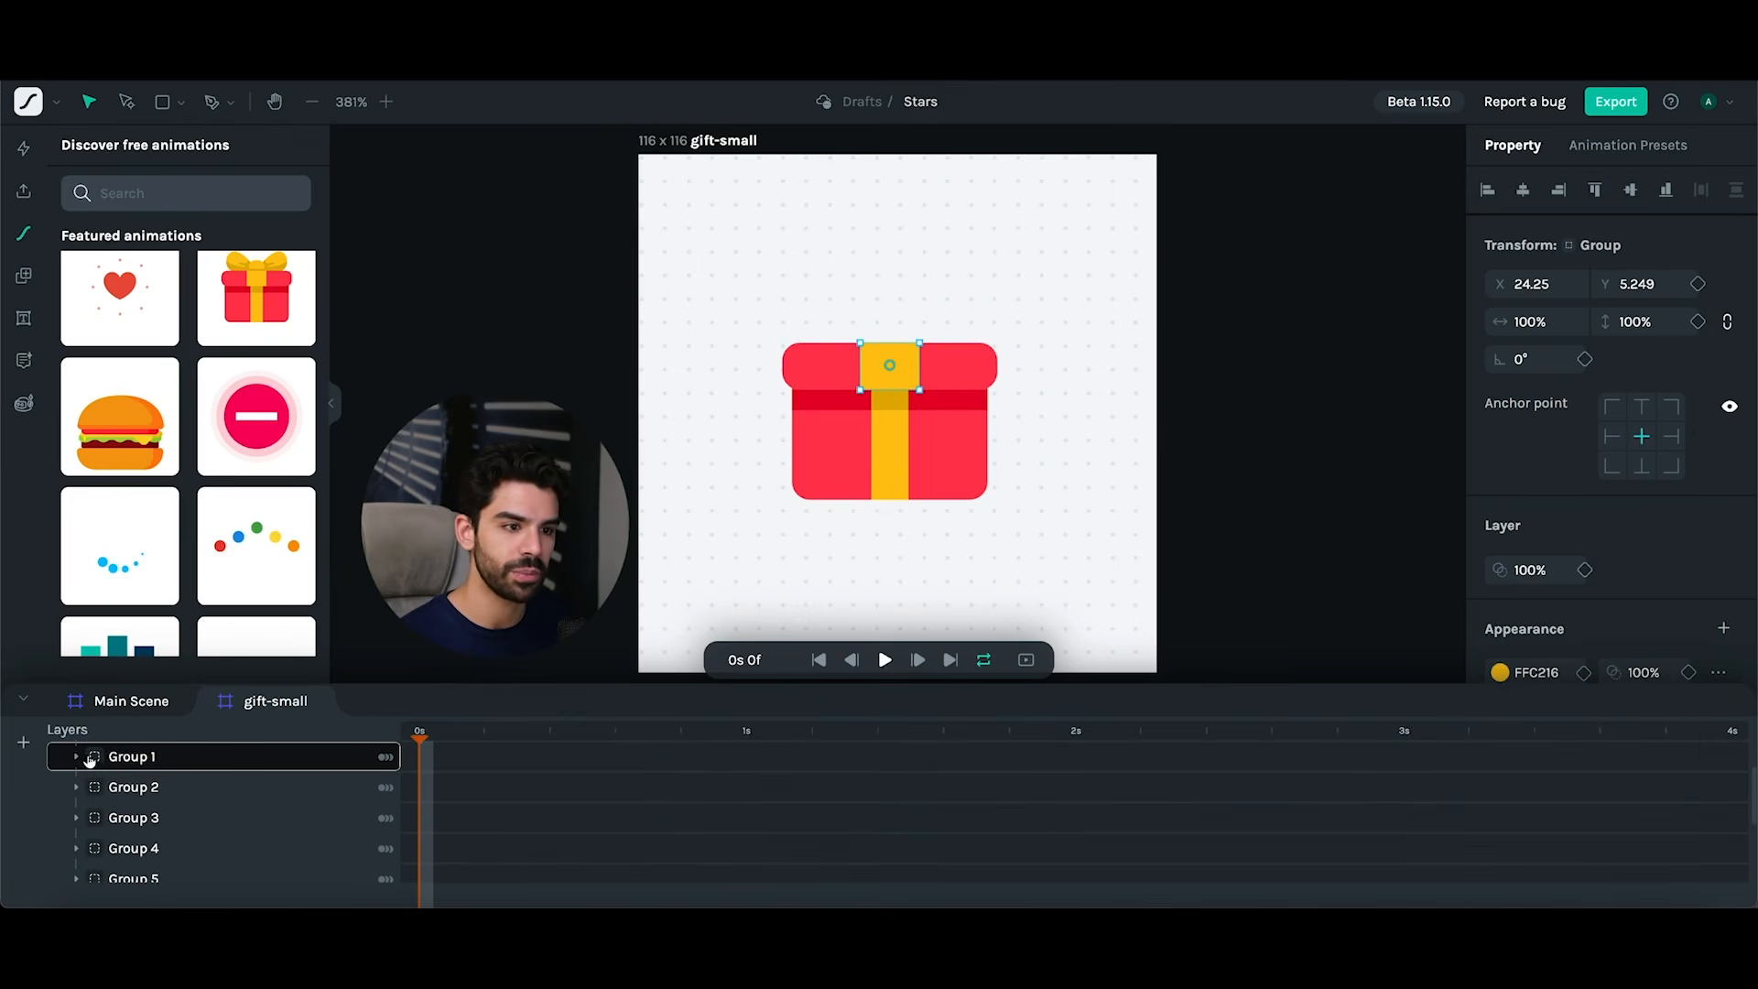
pyautogui.click(74, 759)
pyautogui.click(137, 786)
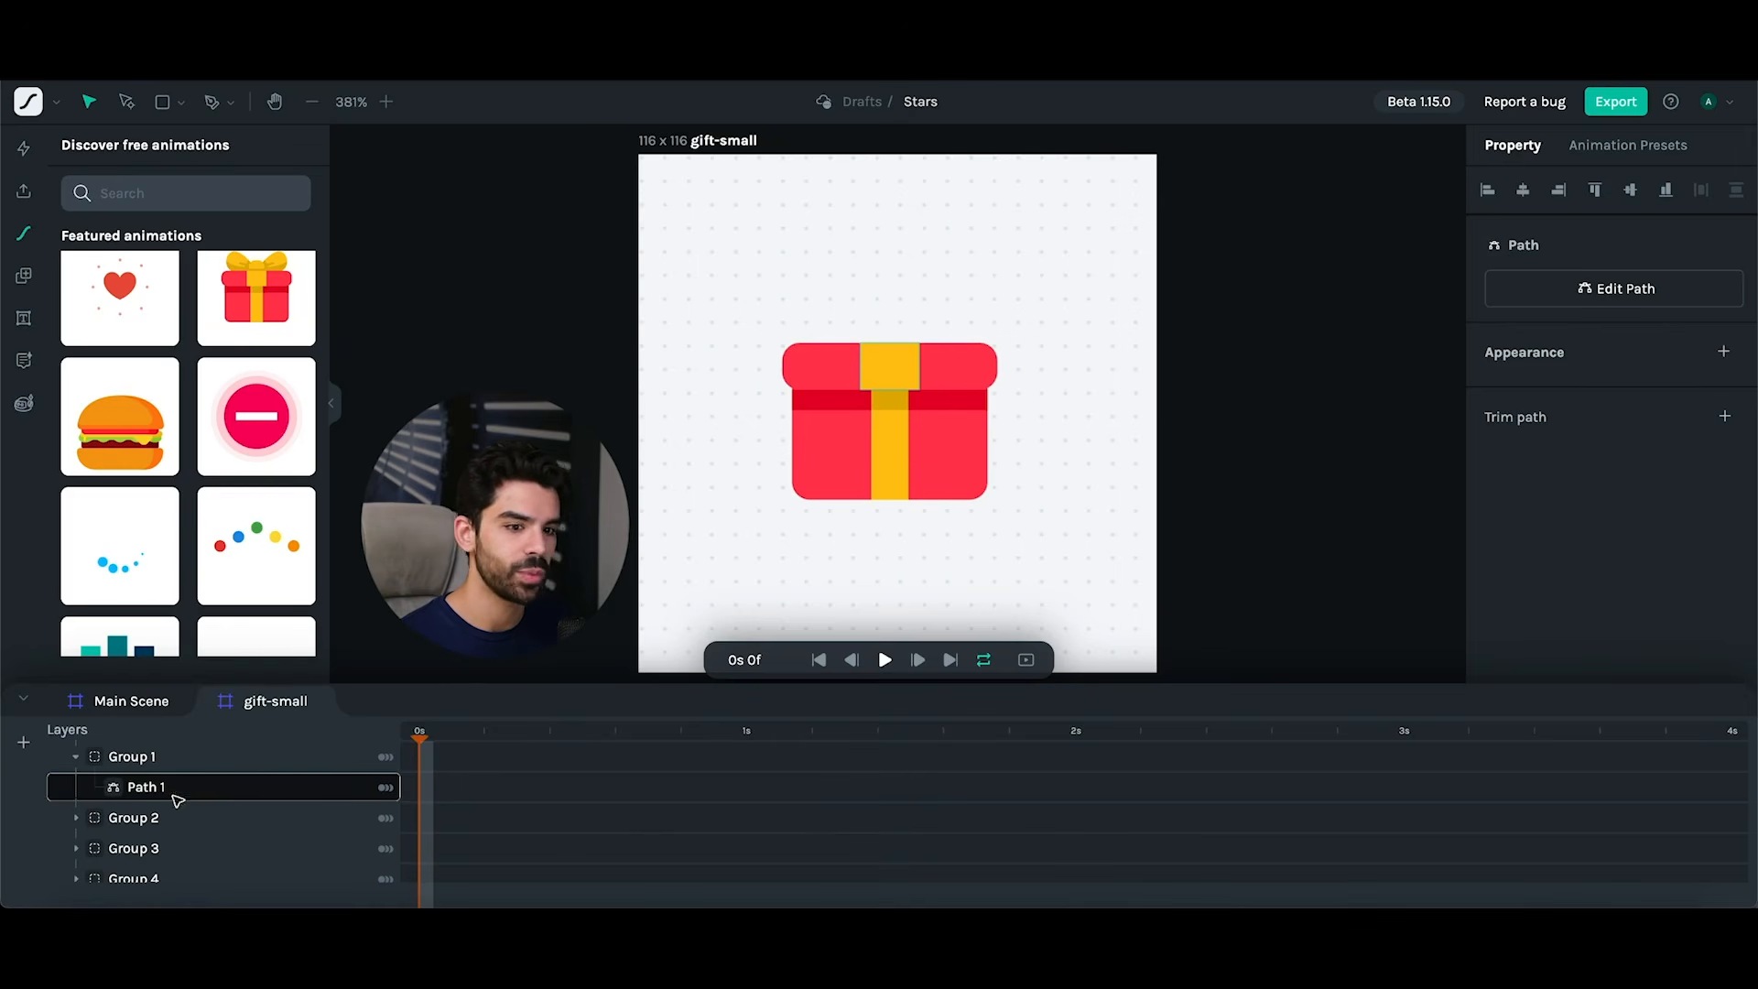
pyautogui.click(1632, 296)
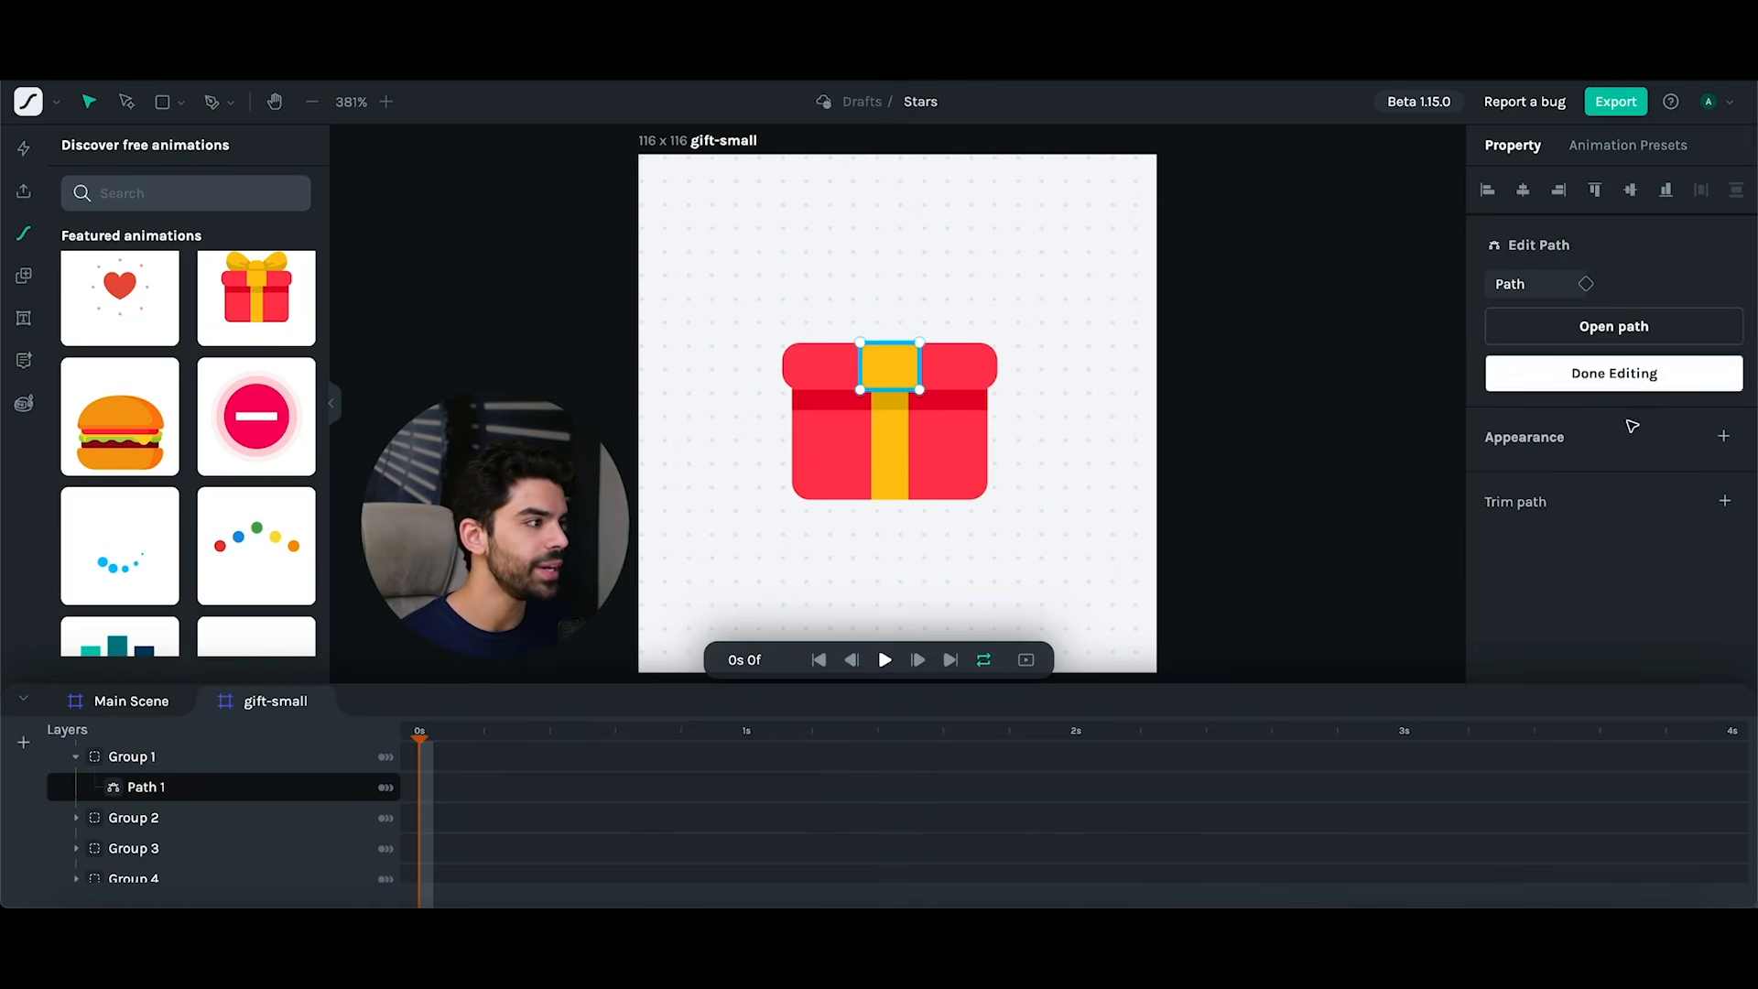
# - Add a trim path with start 0% and end 100% to Path 1 and select all of the path's vertices
pyautogui.click(1725, 500)
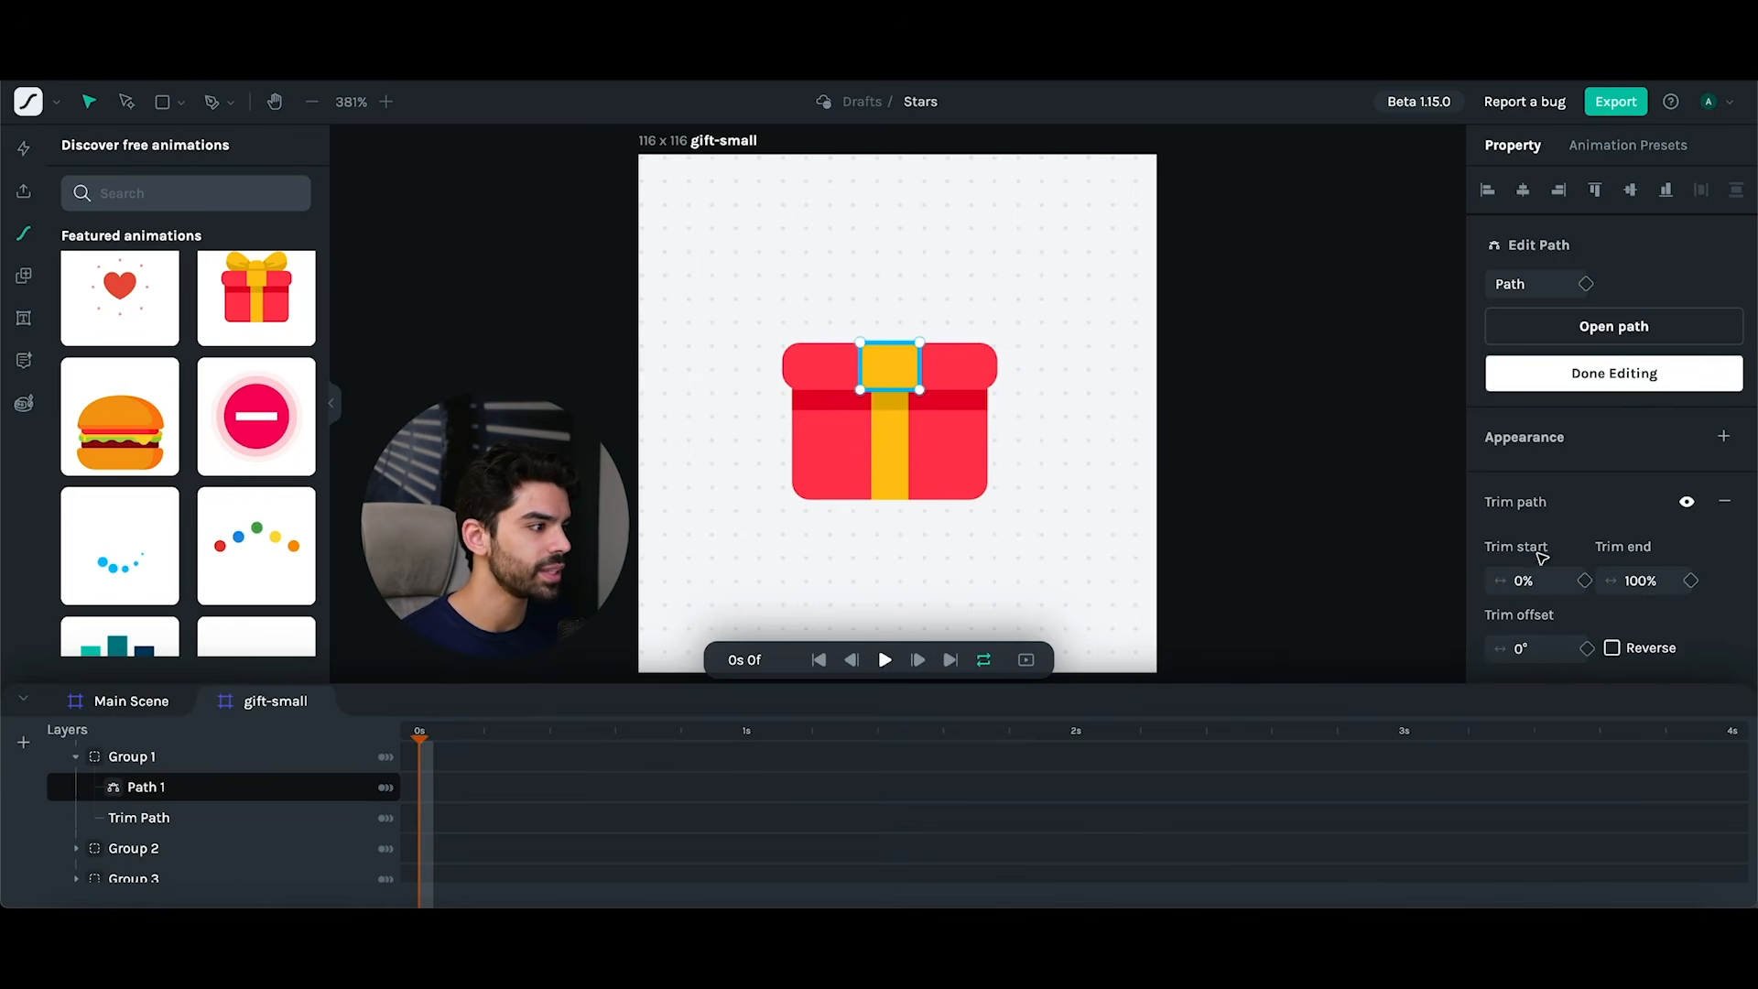
pyautogui.moveTo(1514, 577); pyautogui.dragTo(1570, 569)
pyautogui.moveTo(1514, 572); pyautogui.dragTo(1442, 575)
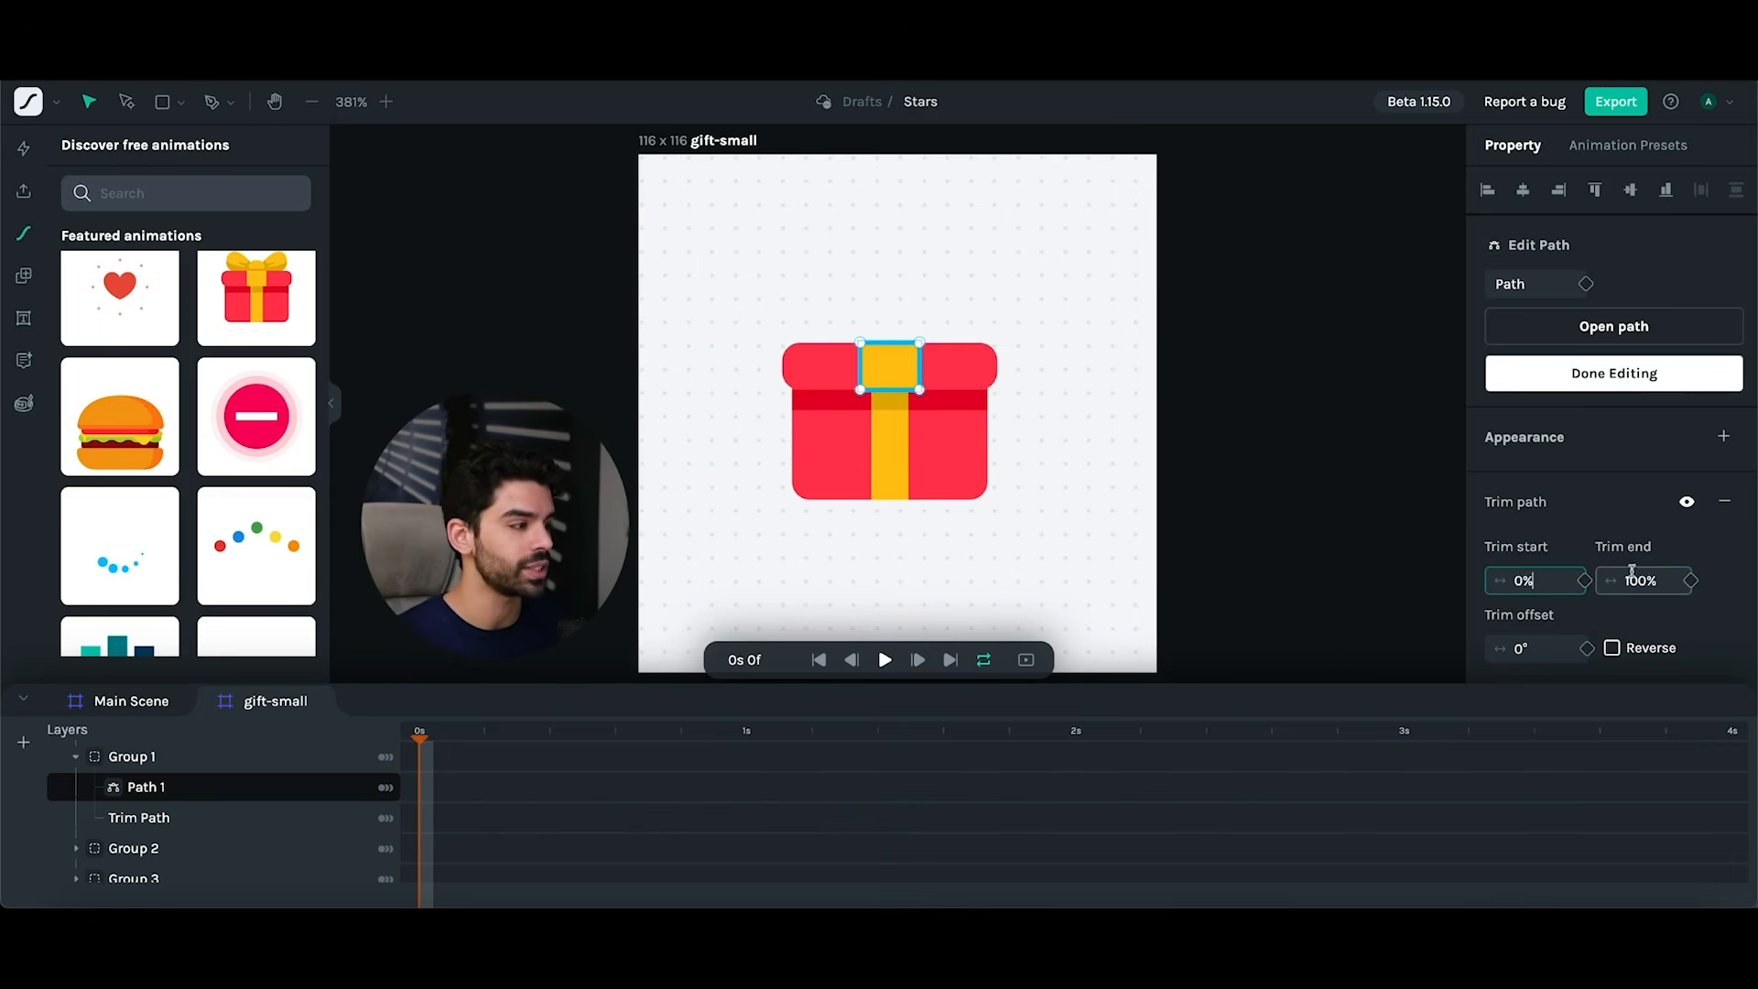
pyautogui.moveTo(1615, 583)
pyautogui.mouseDown()
pyautogui.moveTo(1635, 579)
pyautogui.moveTo(1549, 577)
pyautogui.moveTo(1636, 577)
pyautogui.moveTo(1547, 580)
pyautogui.moveTo(1635, 579)
pyautogui.mouseUp()
pyautogui.press('super+m')
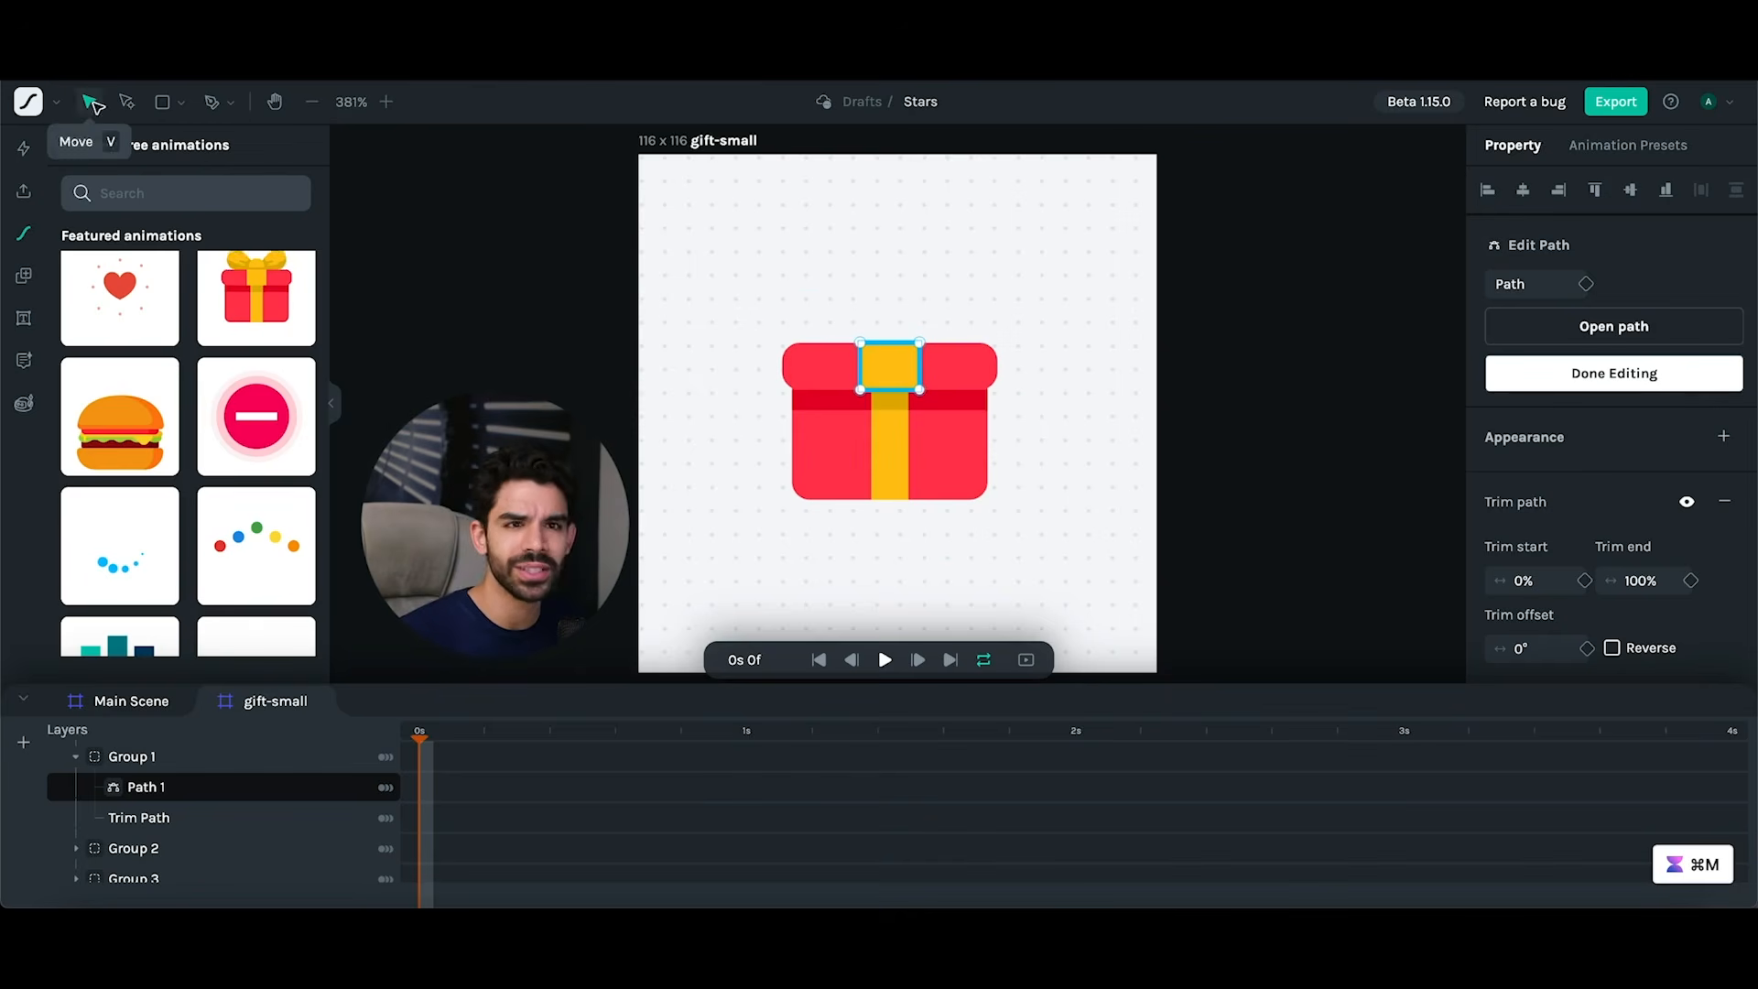
pyautogui.moveTo(736, 277); pyautogui.dragTo(1086, 596)
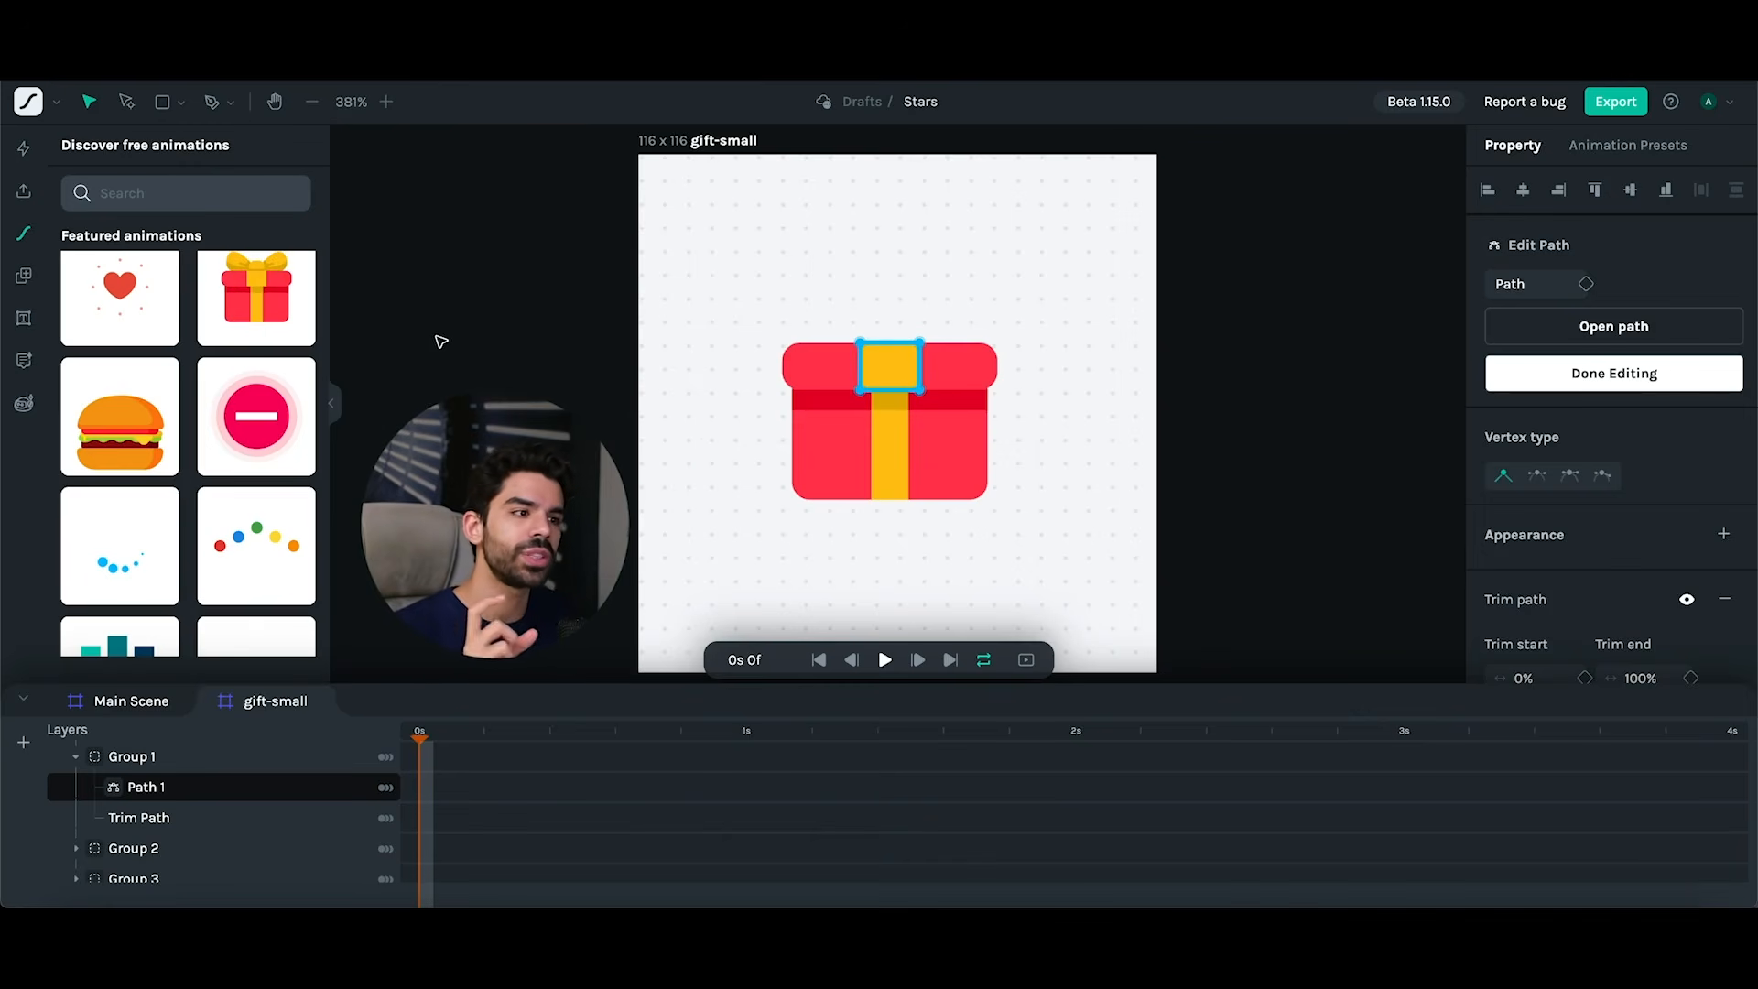
# - Return to the Main Scene and move the gift to about X 144, Y 217
pyautogui.click(130, 701)
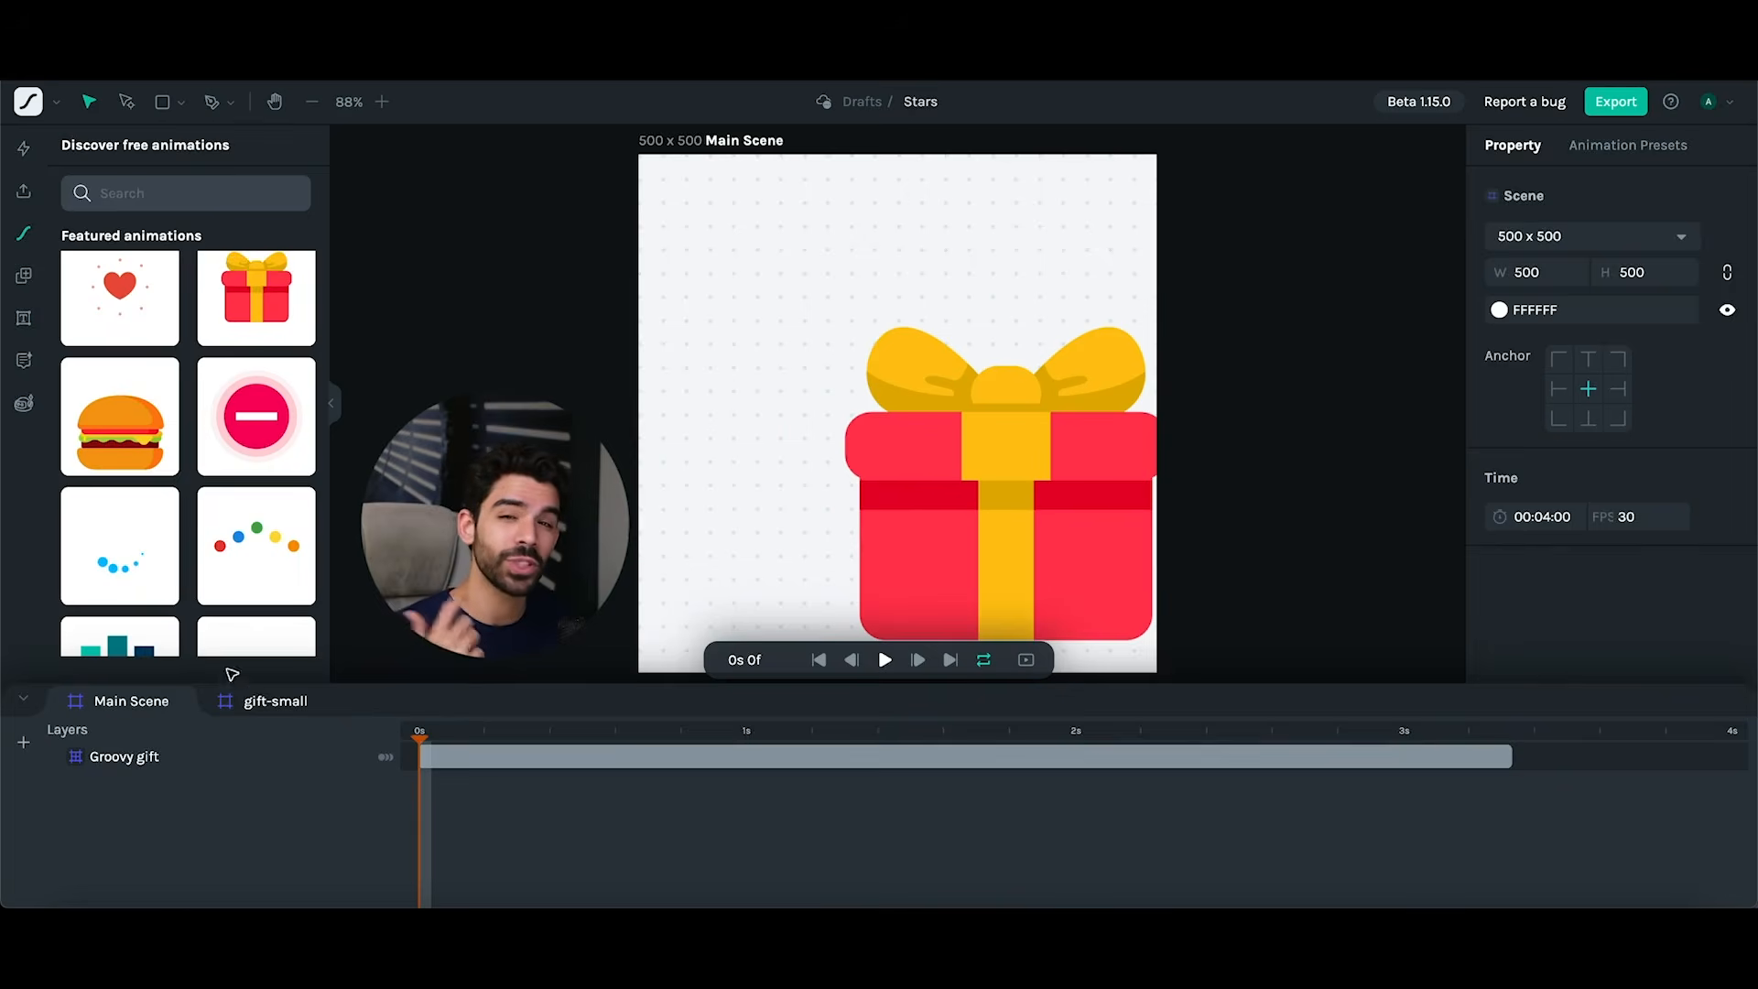
pyautogui.click(943, 479)
pyautogui.moveTo(942, 479); pyautogui.dragTo(894, 464)
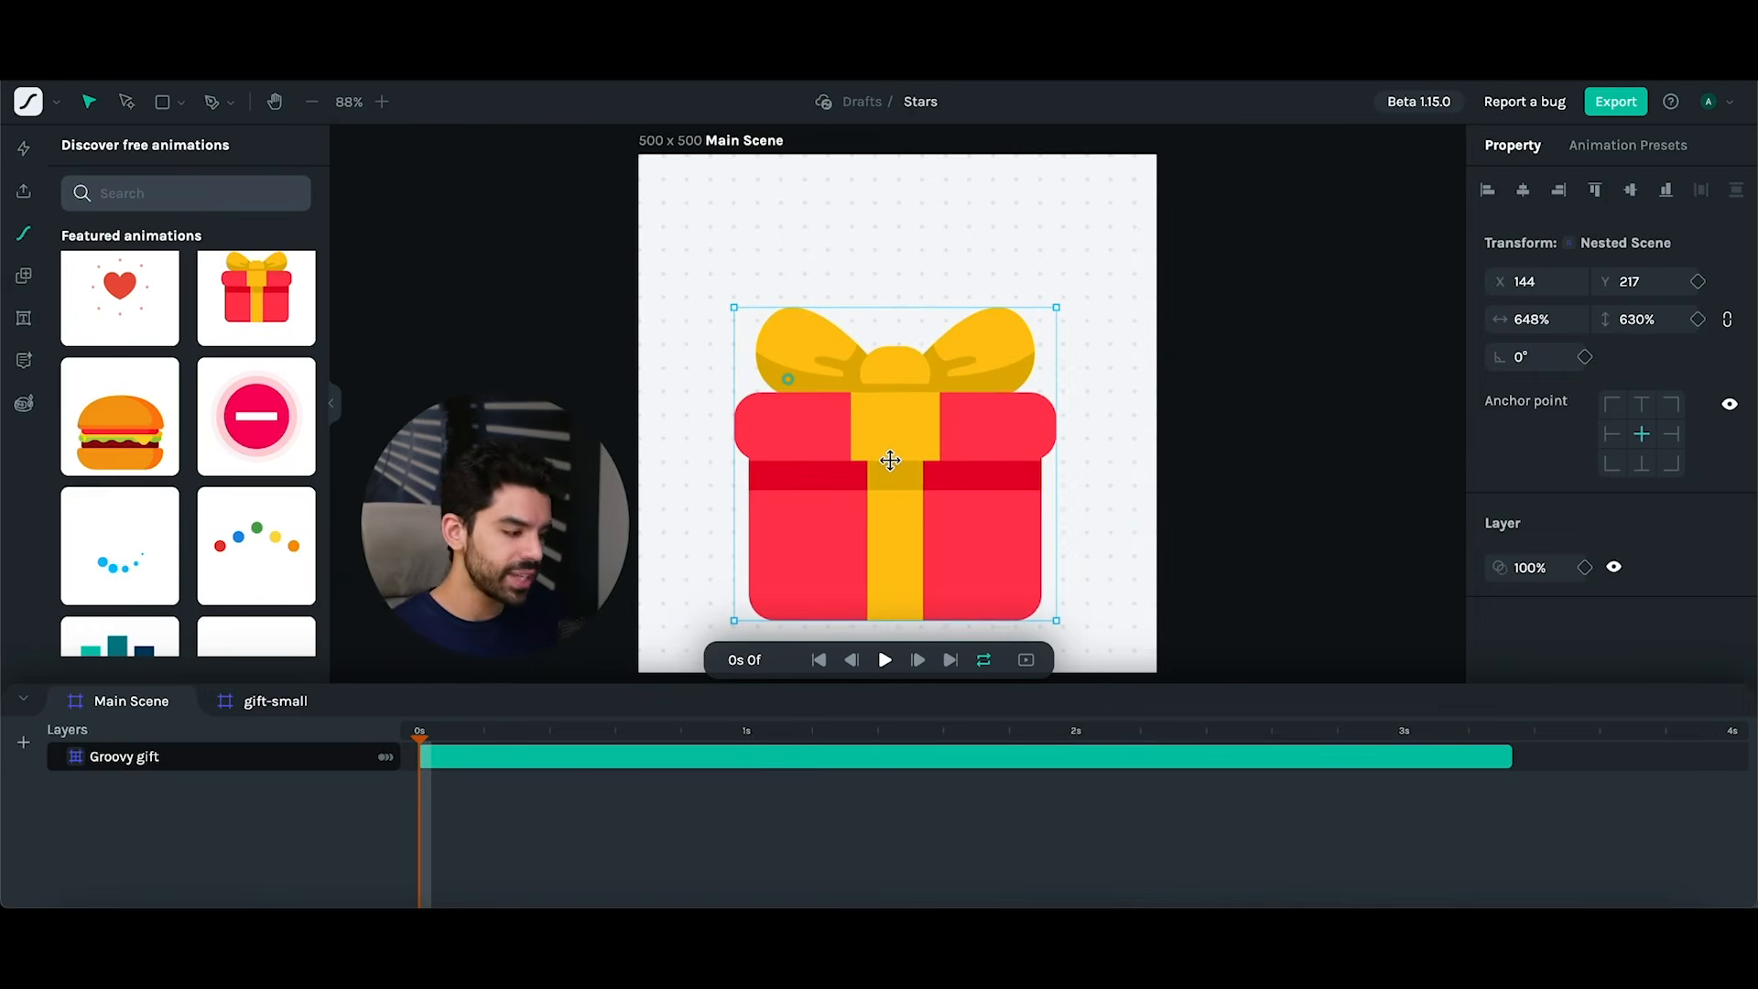
# - Delete the gift from the Main Scene and search the free animations for heart
pyautogui.press('Delete')
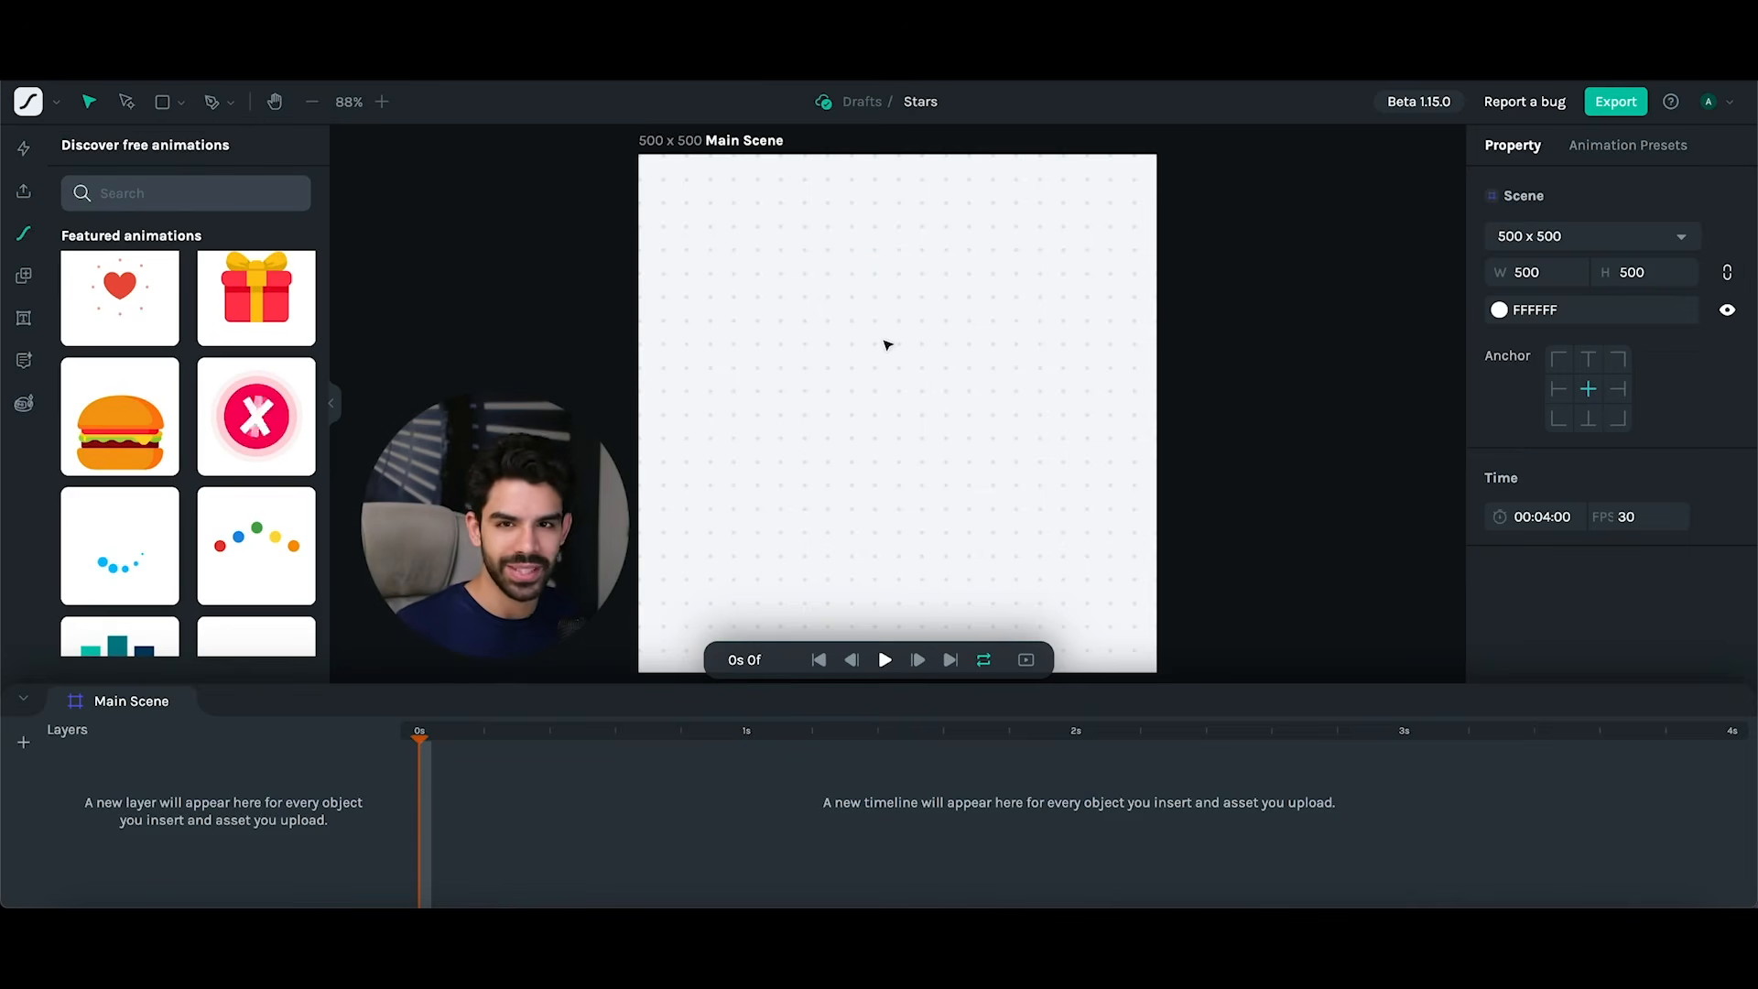
pyautogui.click(148, 194)
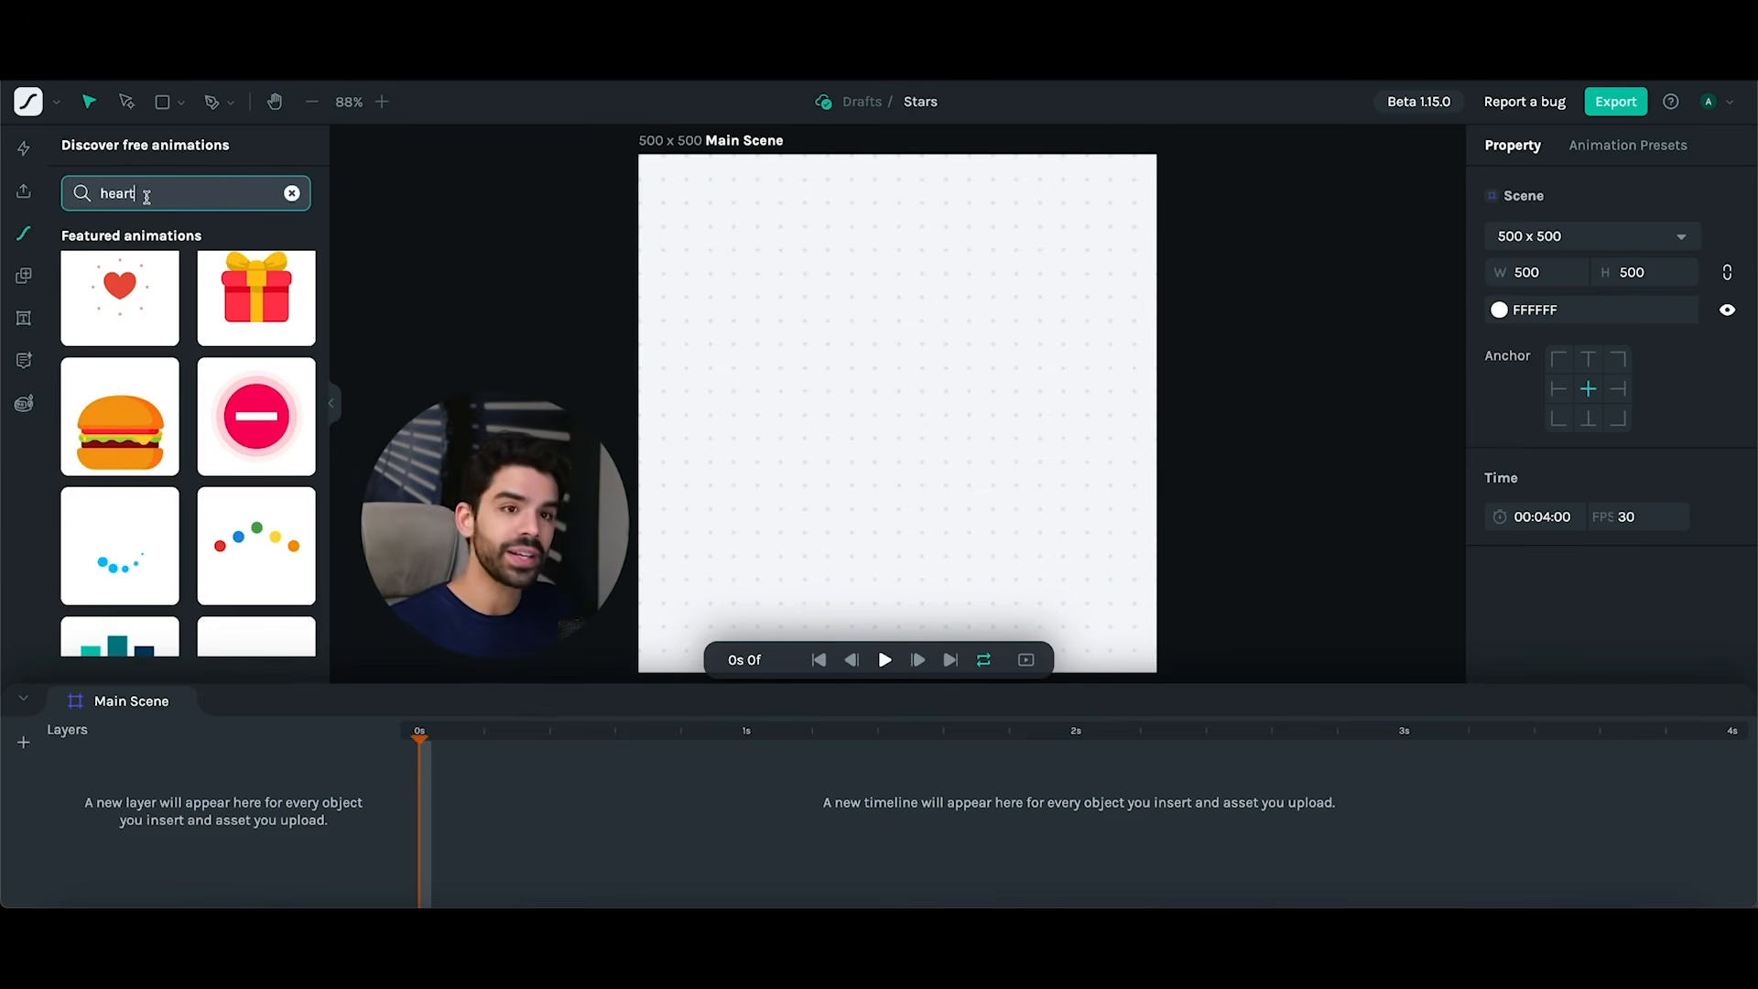
pyautogui.press('Return')
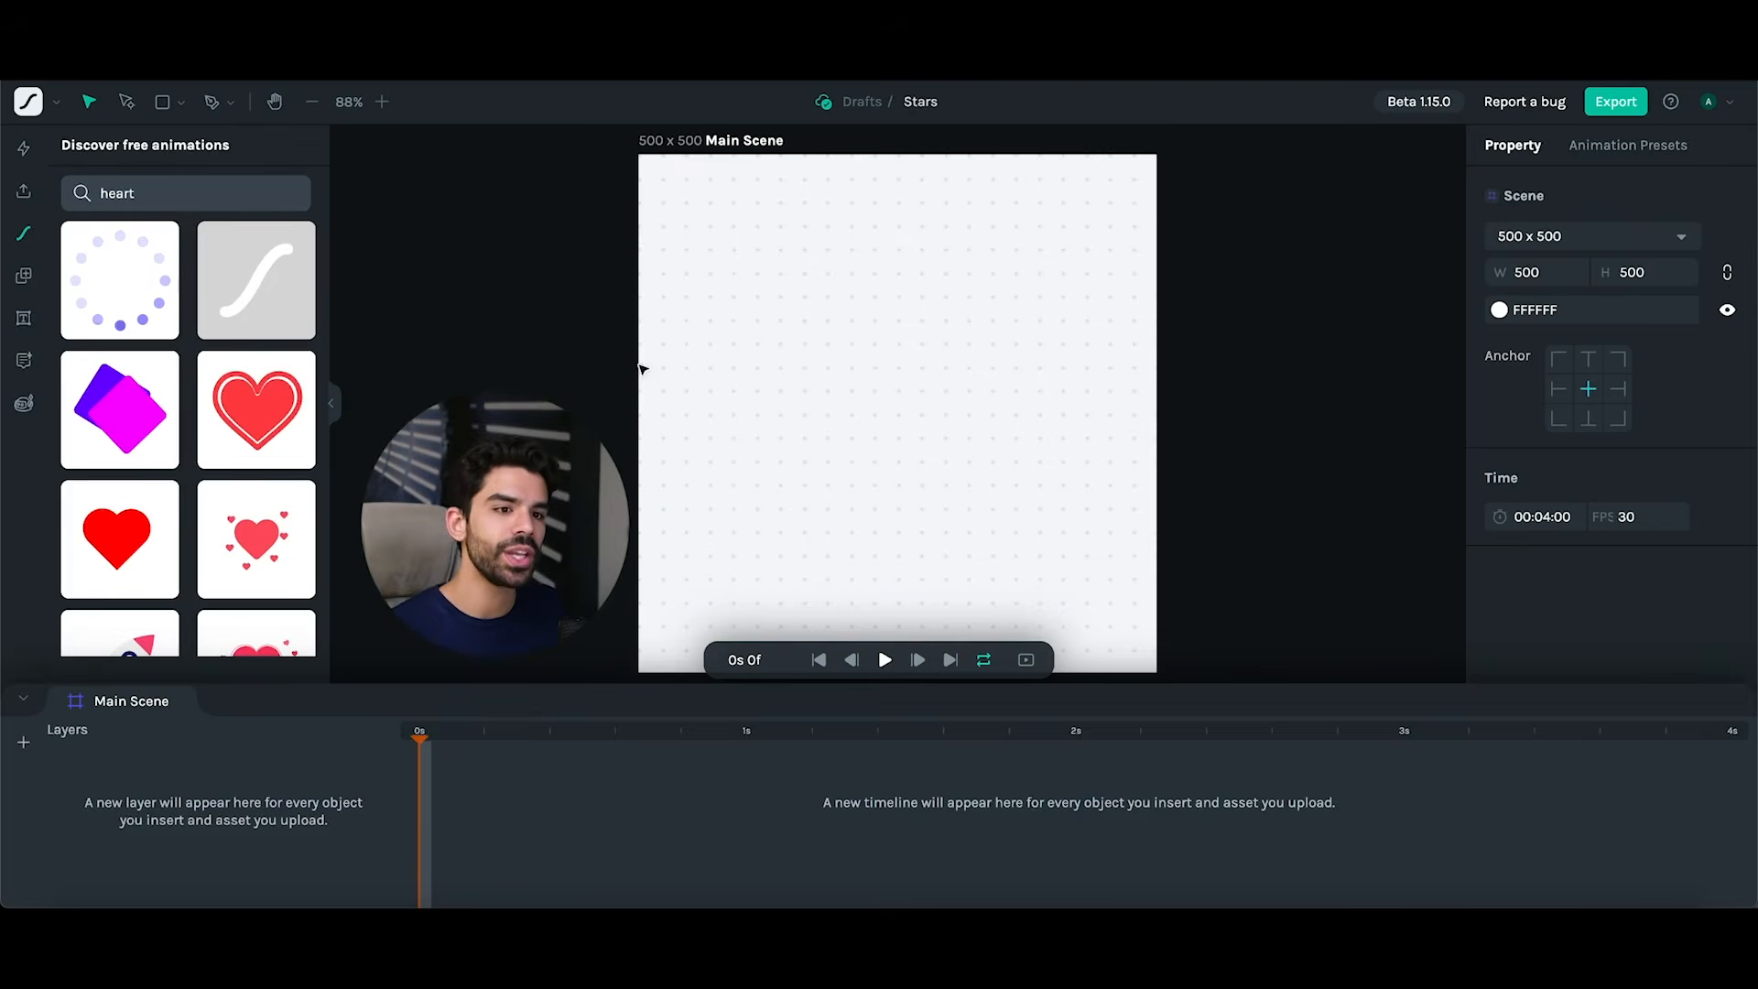
# - Insert the plain red heart animation and place it at about X 253, Y 234 in the Main Scene
pyautogui.click(162, 512)
pyautogui.moveTo(918, 405); pyautogui.dragTo(932, 388)
pyautogui.click(586, 513)
pyautogui.moveTo(421, 747)
pyautogui.mouseDown()
pyautogui.moveTo(785, 751)
pyautogui.moveTo(412, 757)
pyautogui.mouseUp()
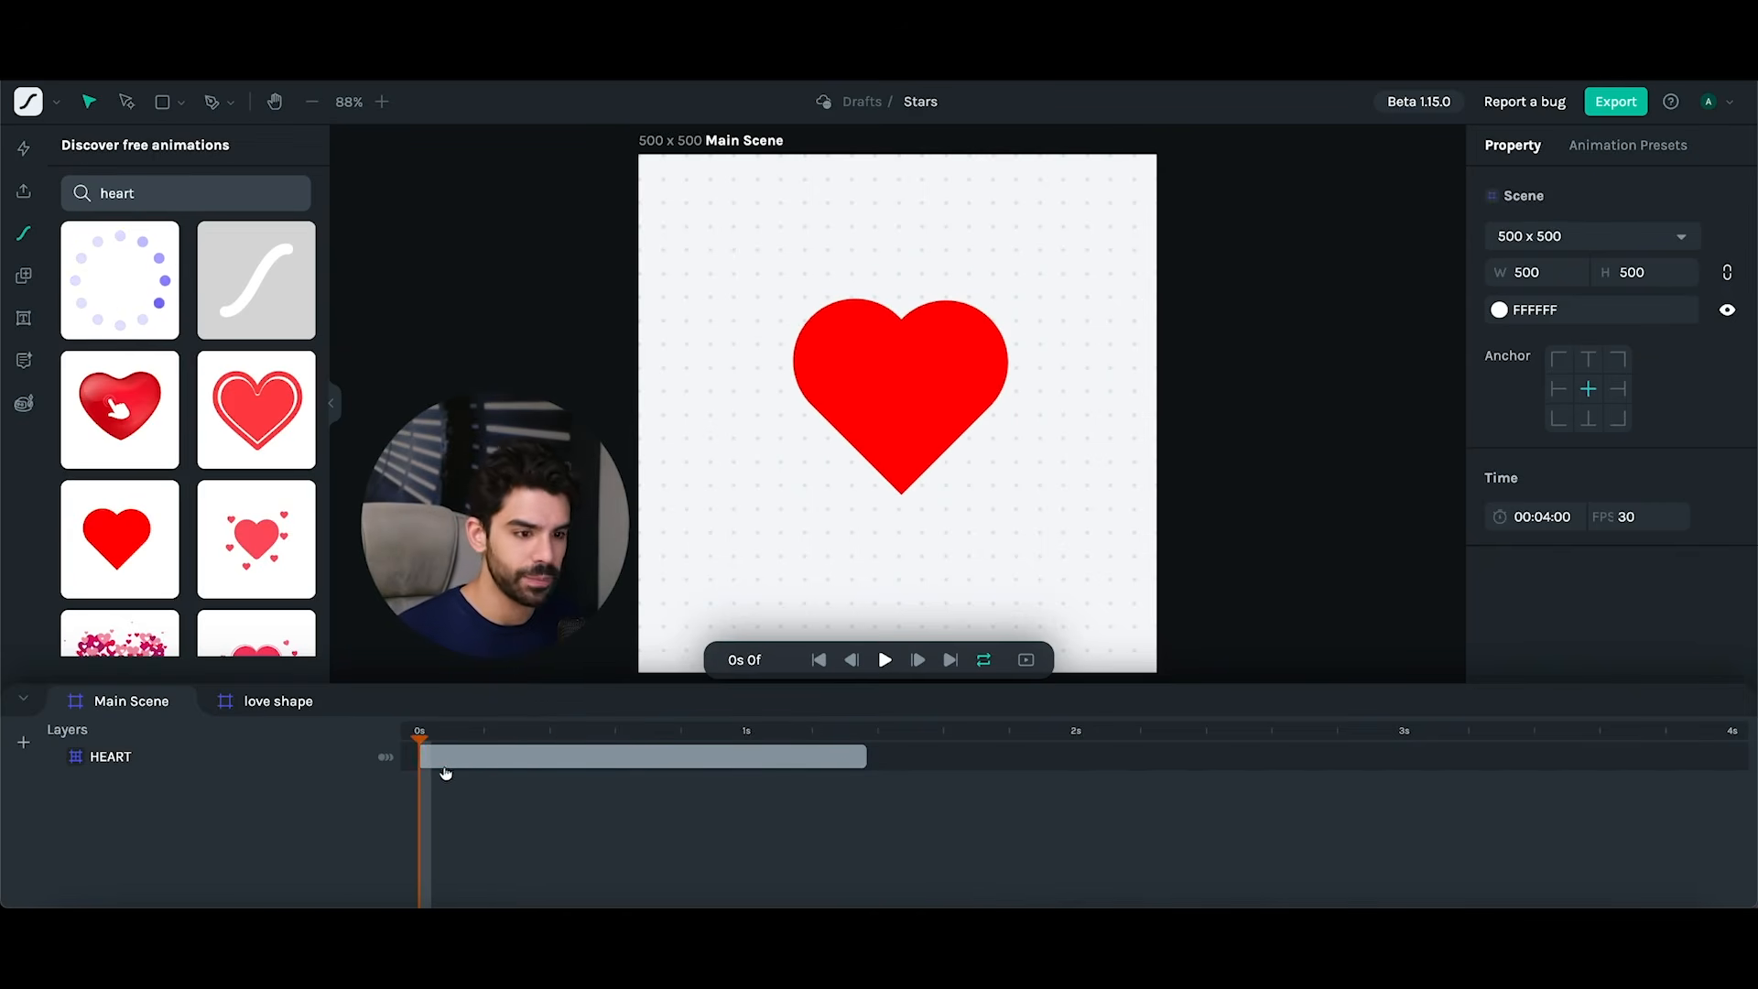
pyautogui.click(443, 765)
# - Search the free animations for stars and insert the colourful burst of stars and dots over the heart, at about X 194, Y 284
pyautogui.click(204, 193)
pyautogui.doubleClick(203, 195)
pyautogui.write('stars')
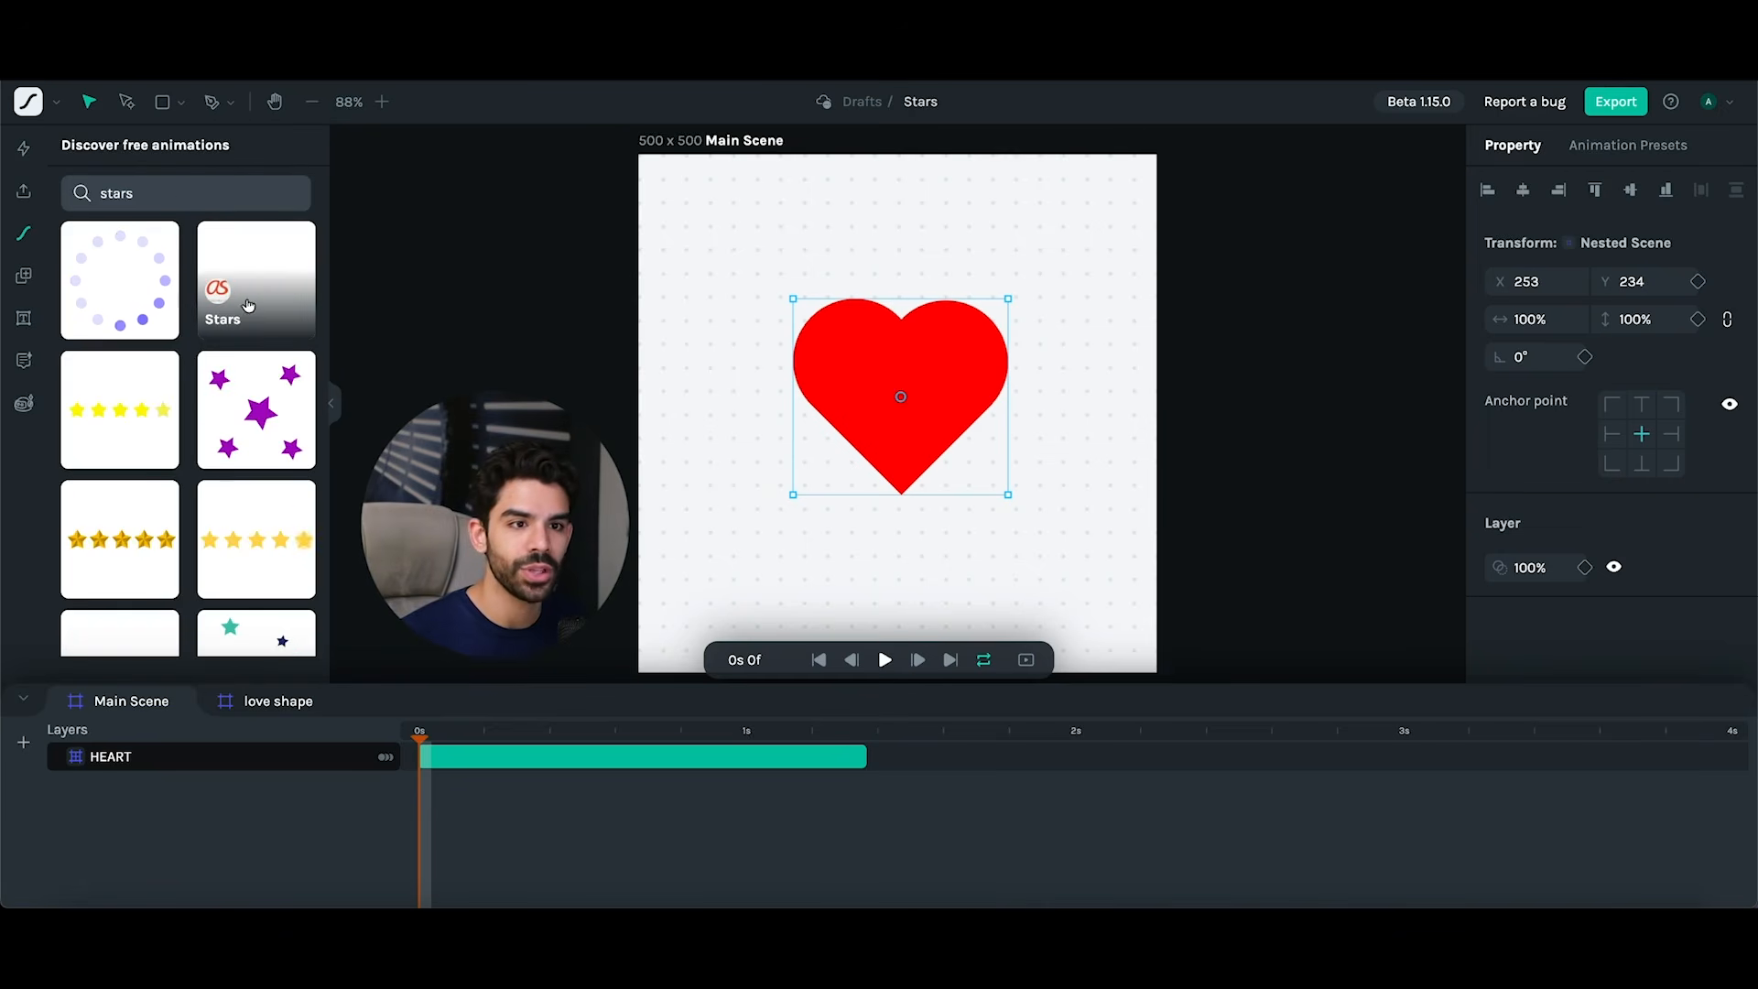
pyautogui.scroll(-5, 261, 293)
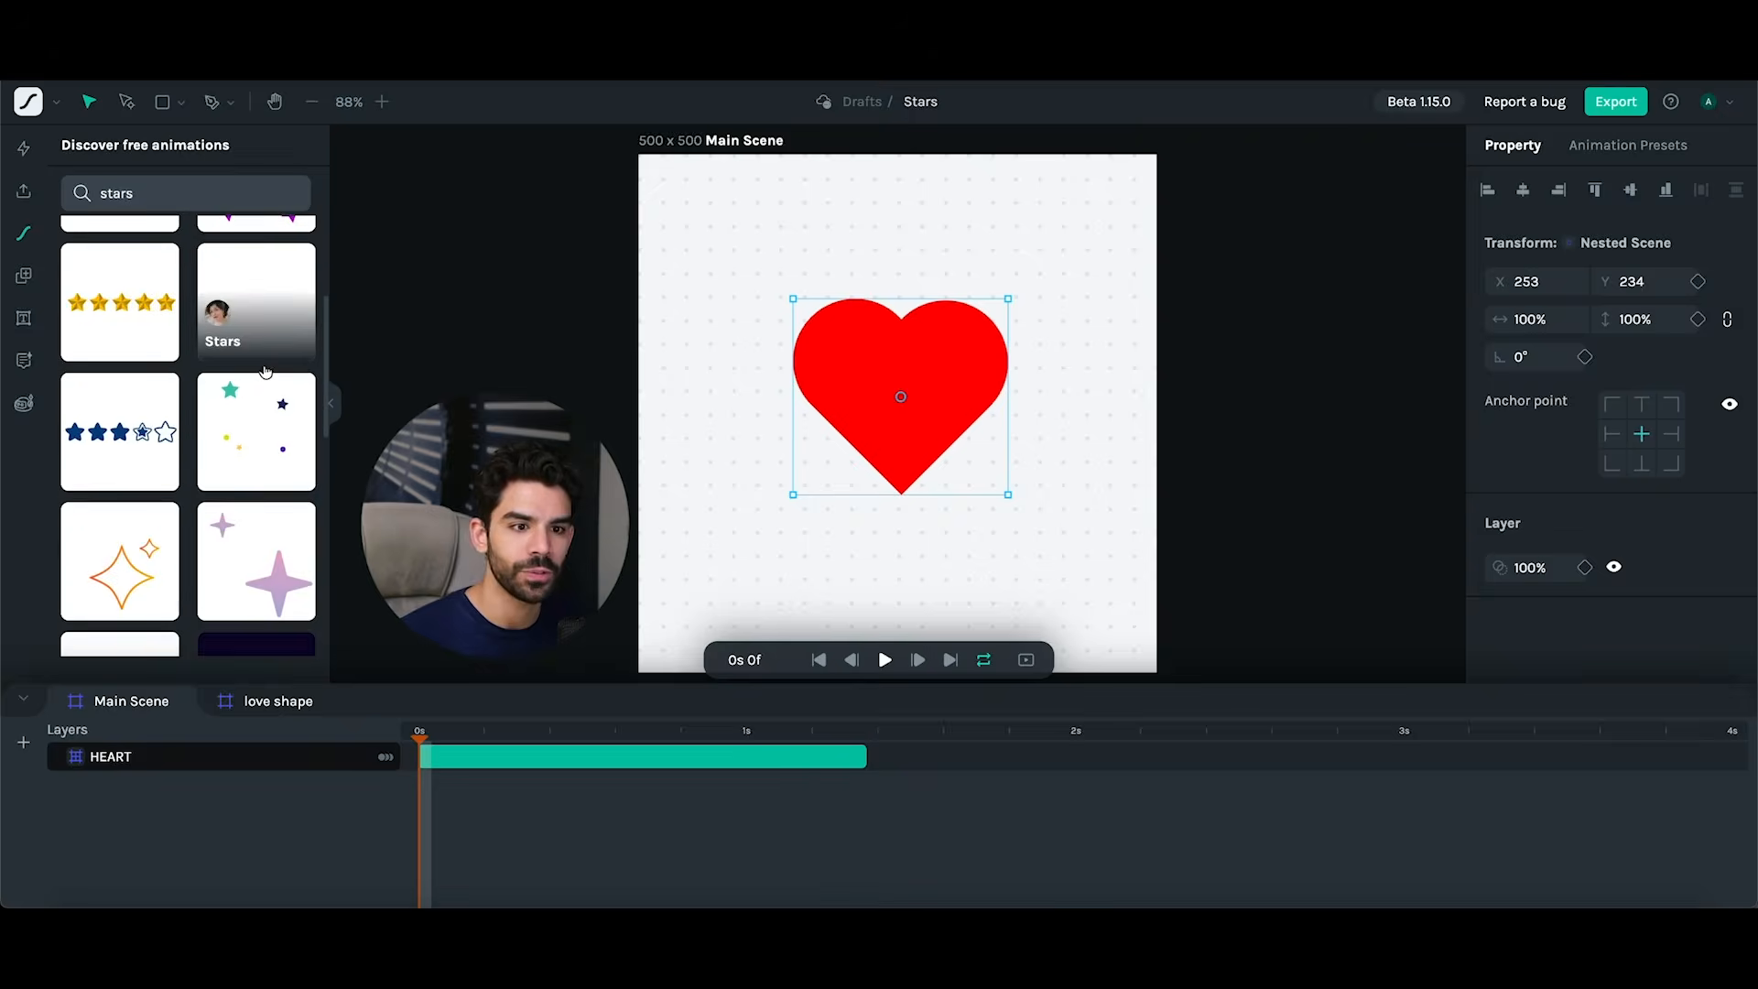
pyautogui.moveTo(254, 420); pyautogui.dragTo(837, 447)
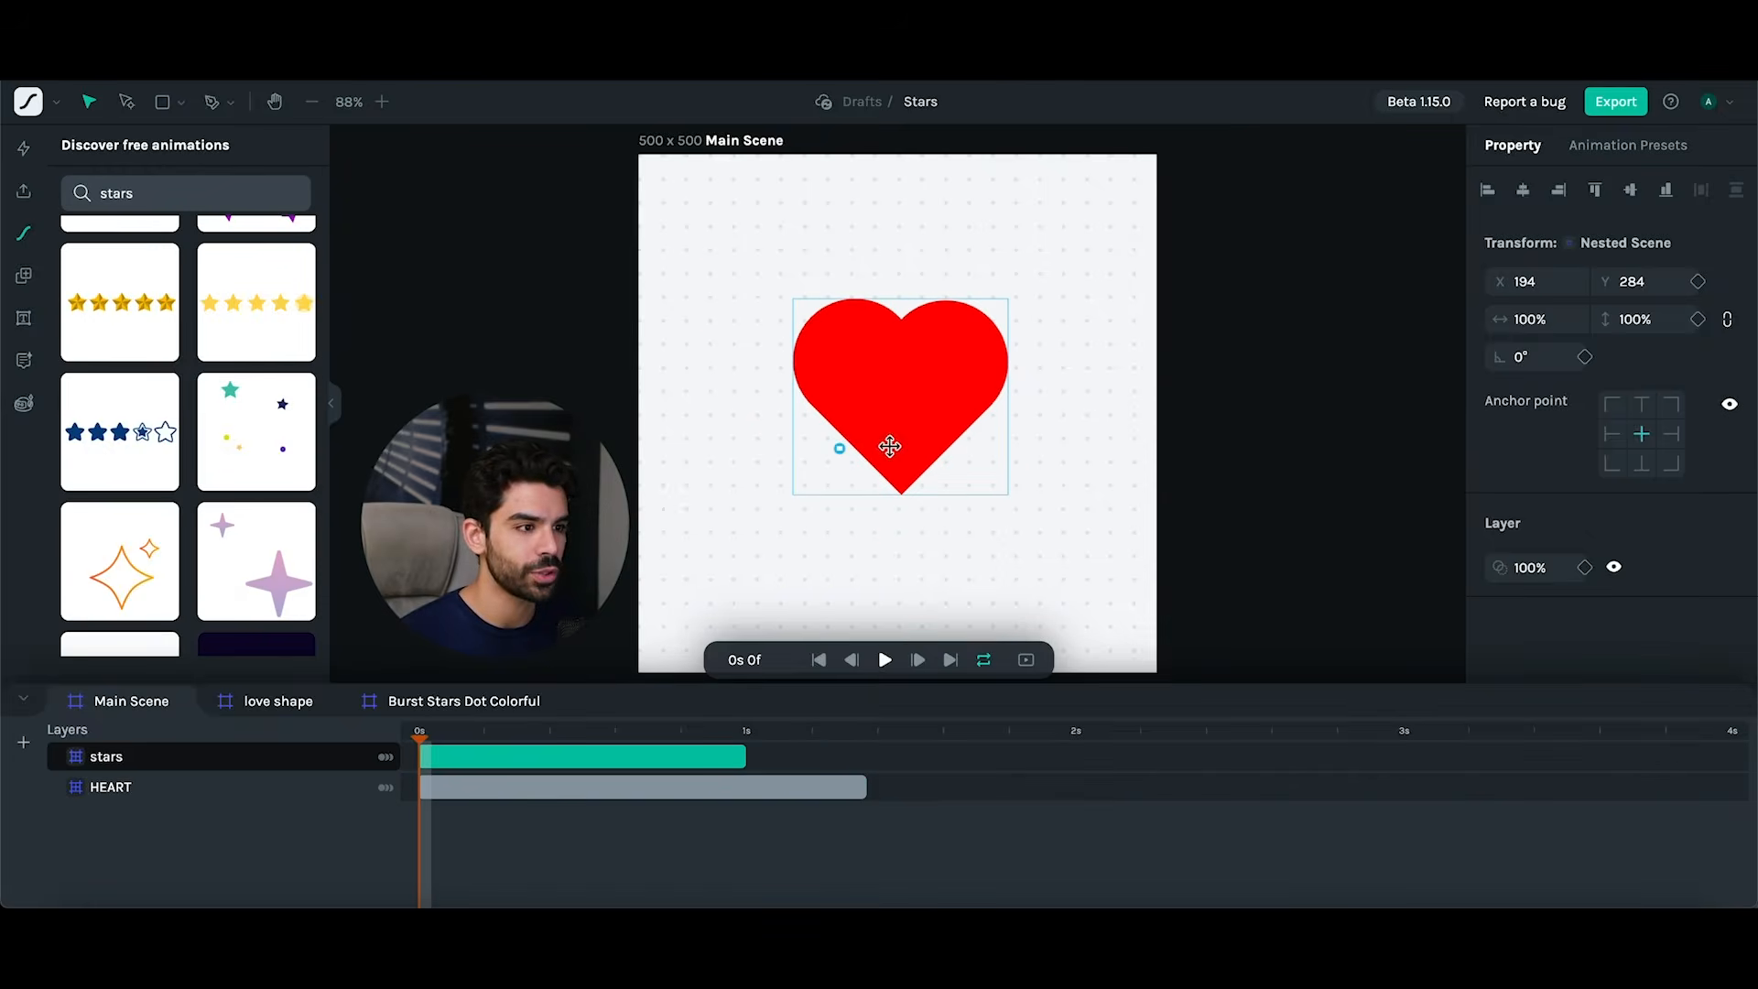
# - At 0s 19f, enlarge the stars to about 390% and place them around the heart at about X 245, Y 245
pyautogui.moveTo(448, 732); pyautogui.dragTo(629, 732)
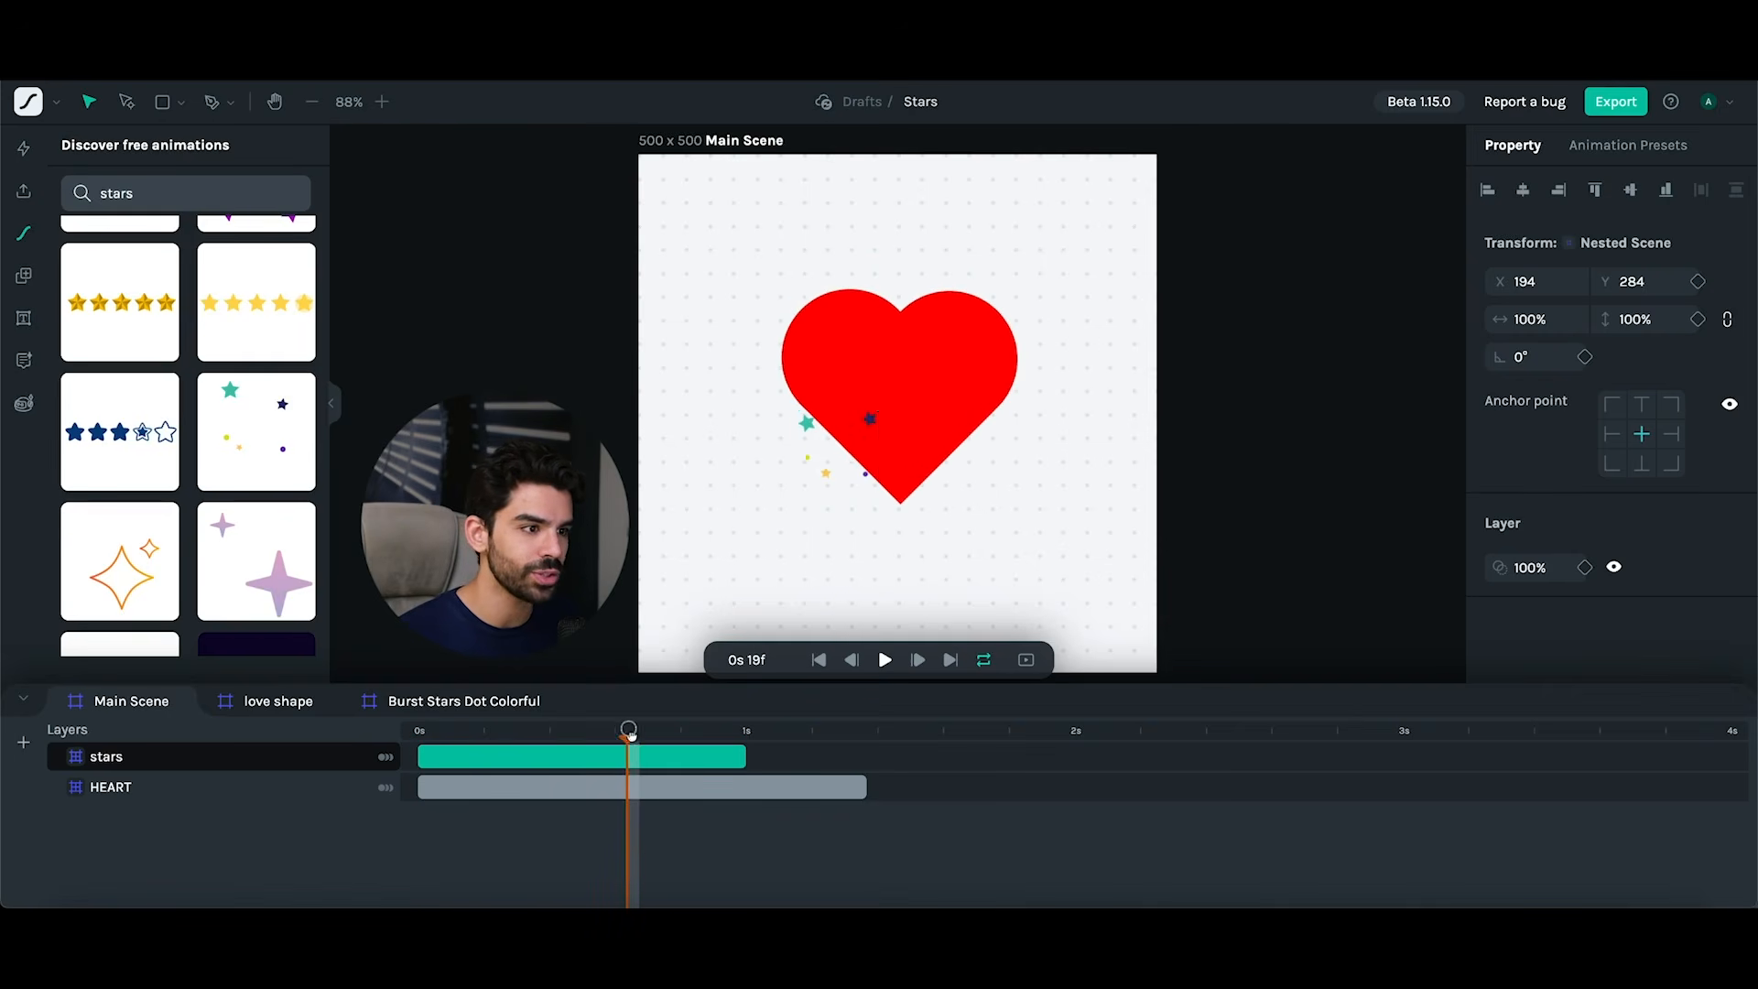
pyautogui.moveTo(877, 489); pyautogui.dragTo(923, 484)
pyautogui.hotkey('ctrl', 'z')
pyautogui.click(683, 311)
pyautogui.click(696, 340)
pyautogui.moveTo(696, 340); pyautogui.dragTo(748, 300)
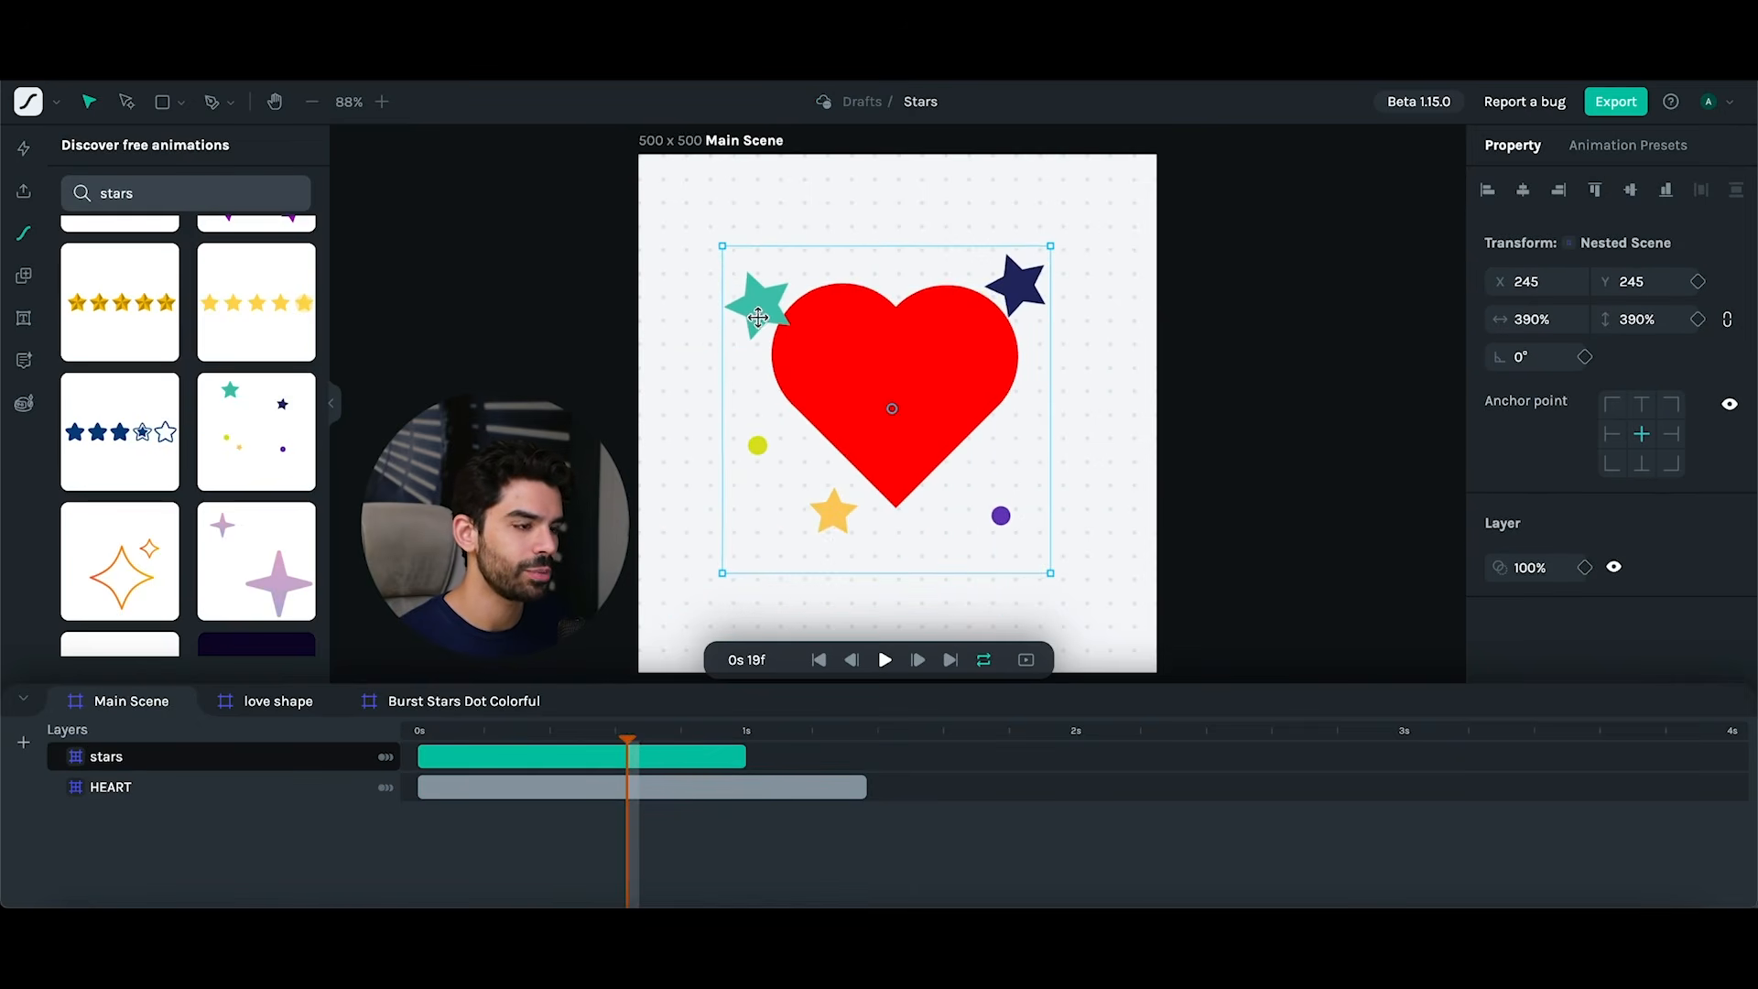
# - Move the heart to about X 254, Y 244 and place its layer above the stars layer
pyautogui.click(145, 786)
pyautogui.moveTo(884, 462); pyautogui.dragTo(942, 466)
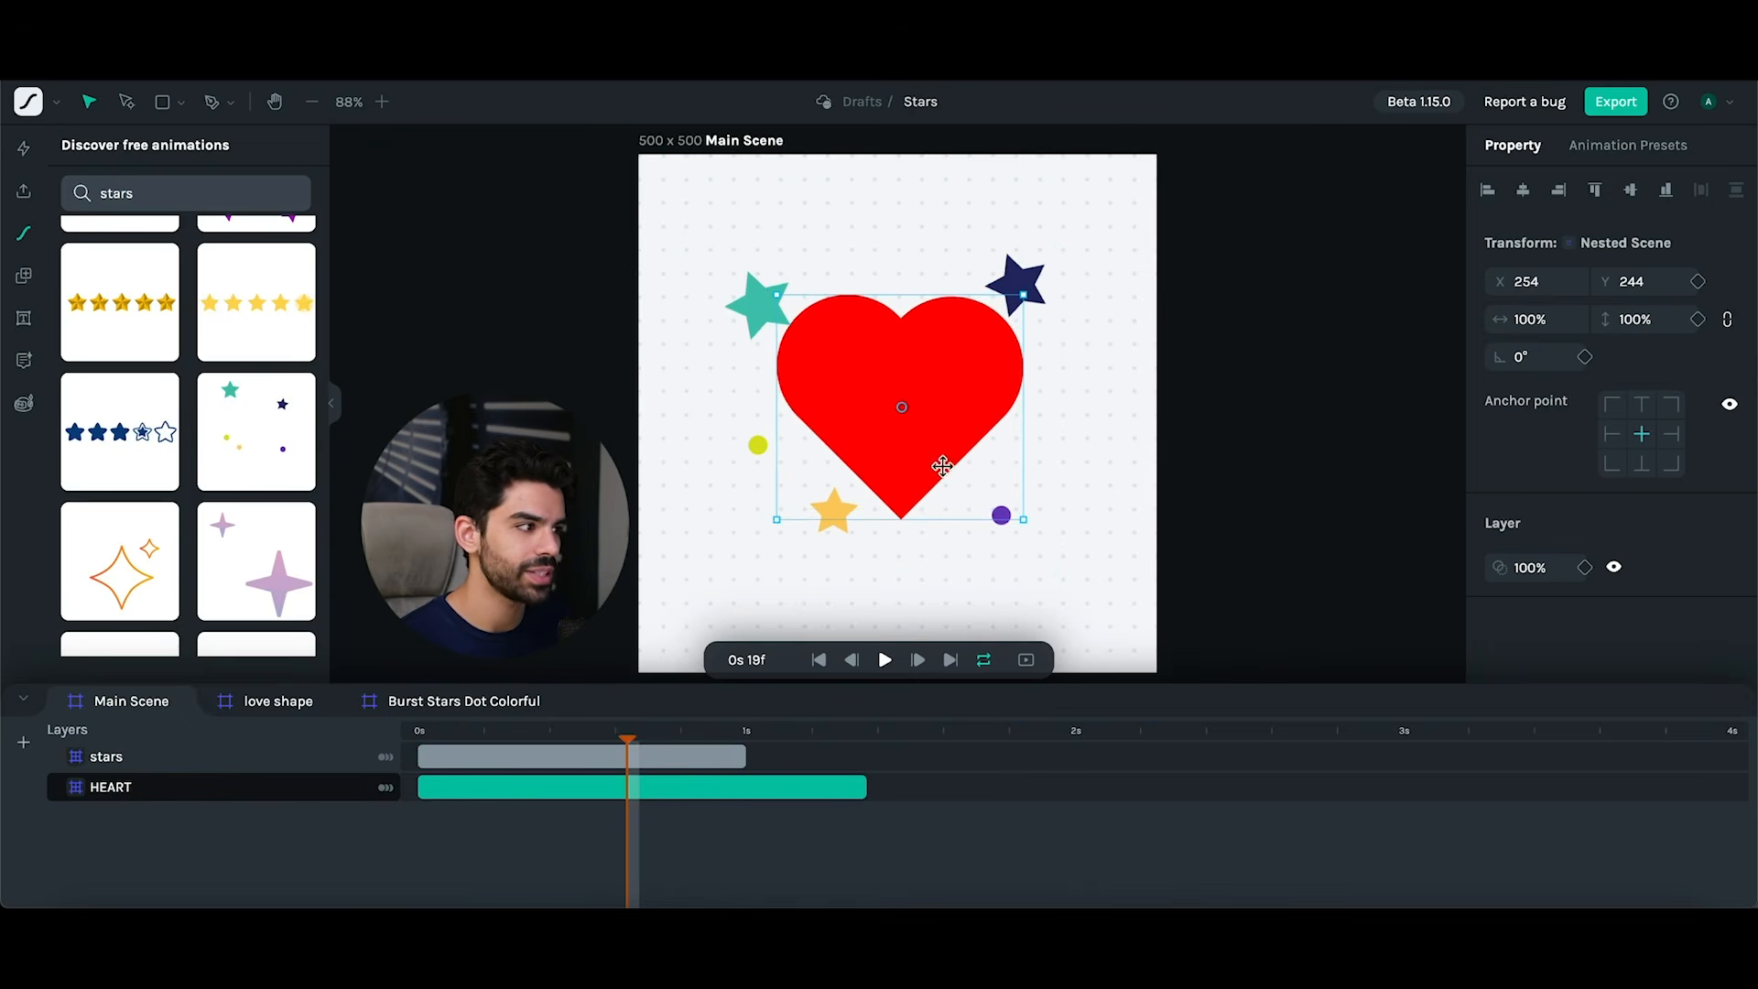
pyautogui.click(740, 306)
pyautogui.press('space')
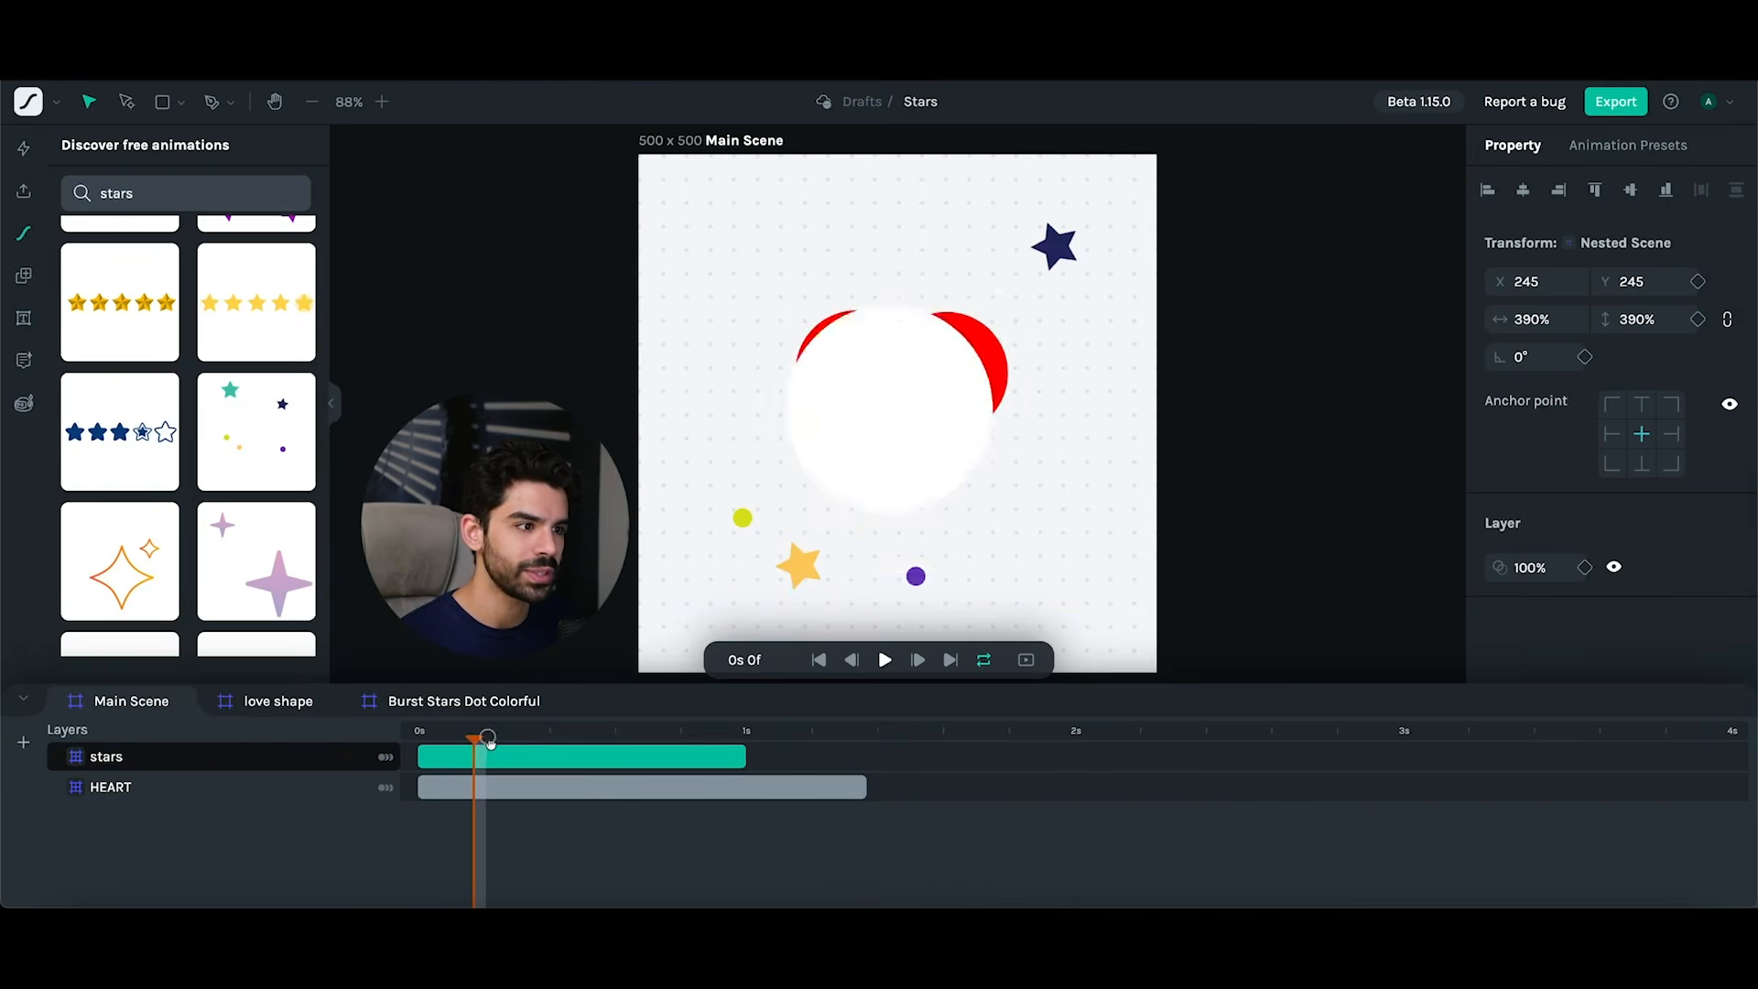
pyautogui.press('space')
pyautogui.moveTo(192, 766); pyautogui.dragTo(114, 757)
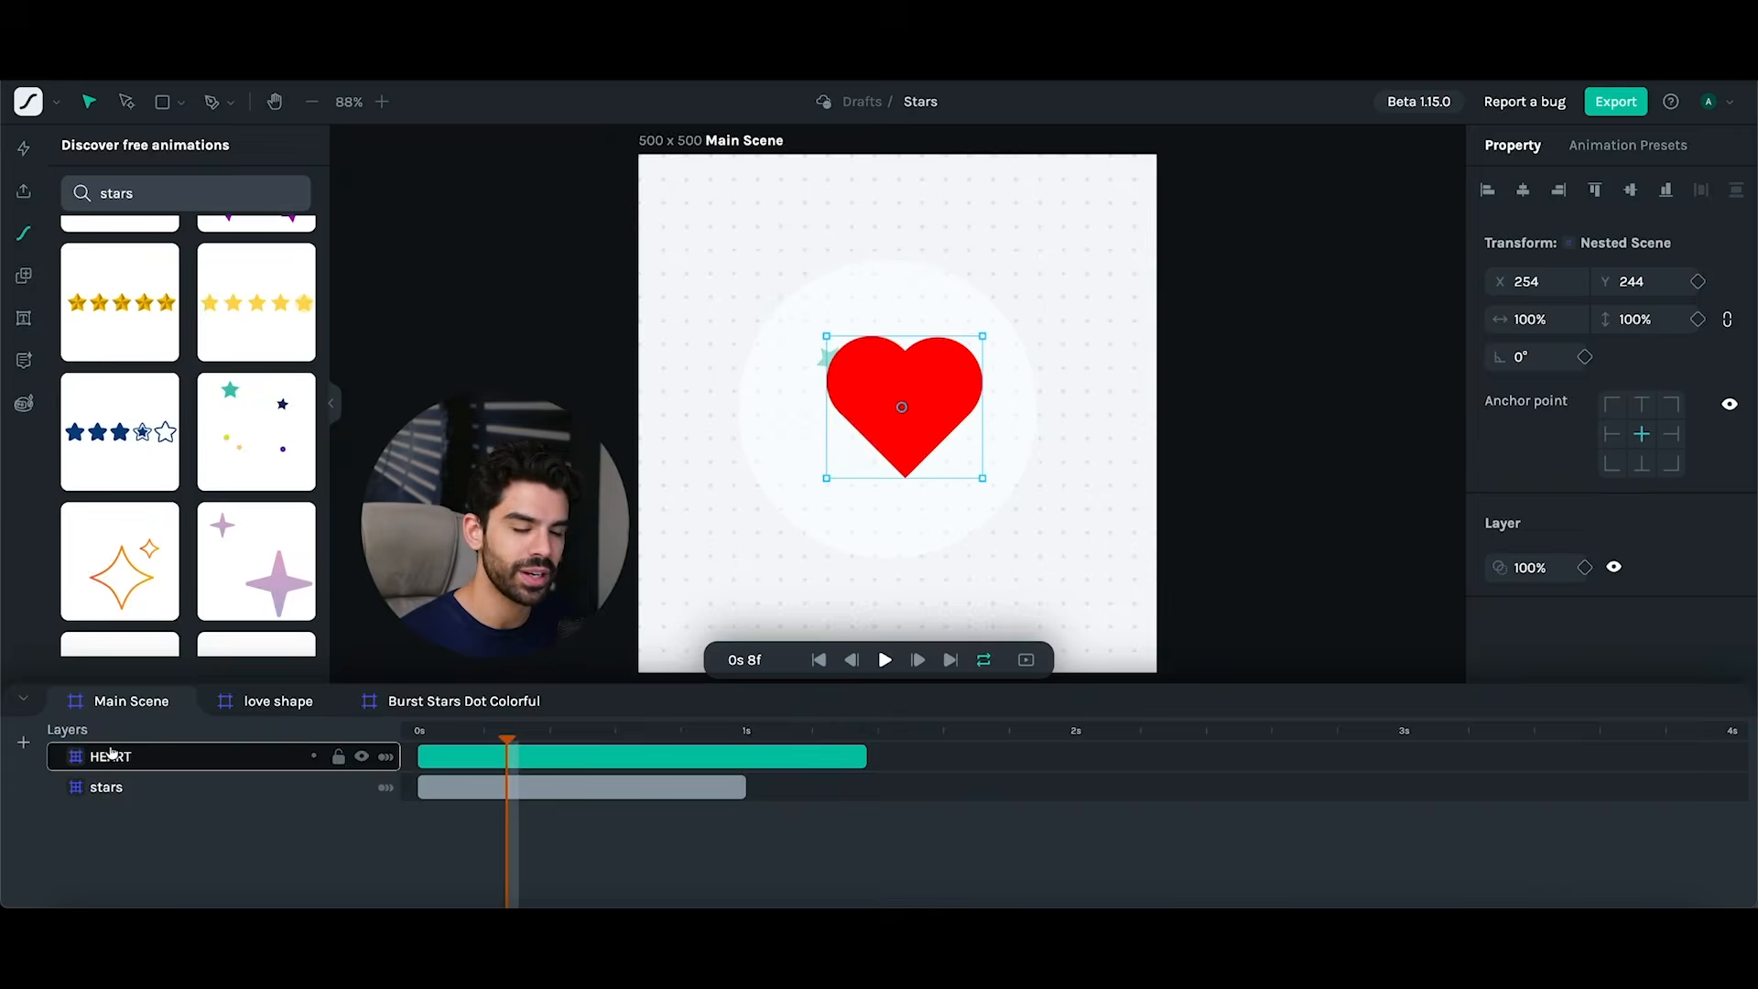
# - Align the heart and the stars each to the scene's horizontal and vertical centers
pyautogui.click(1523, 190)
pyautogui.click(1630, 190)
pyautogui.click(320, 788)
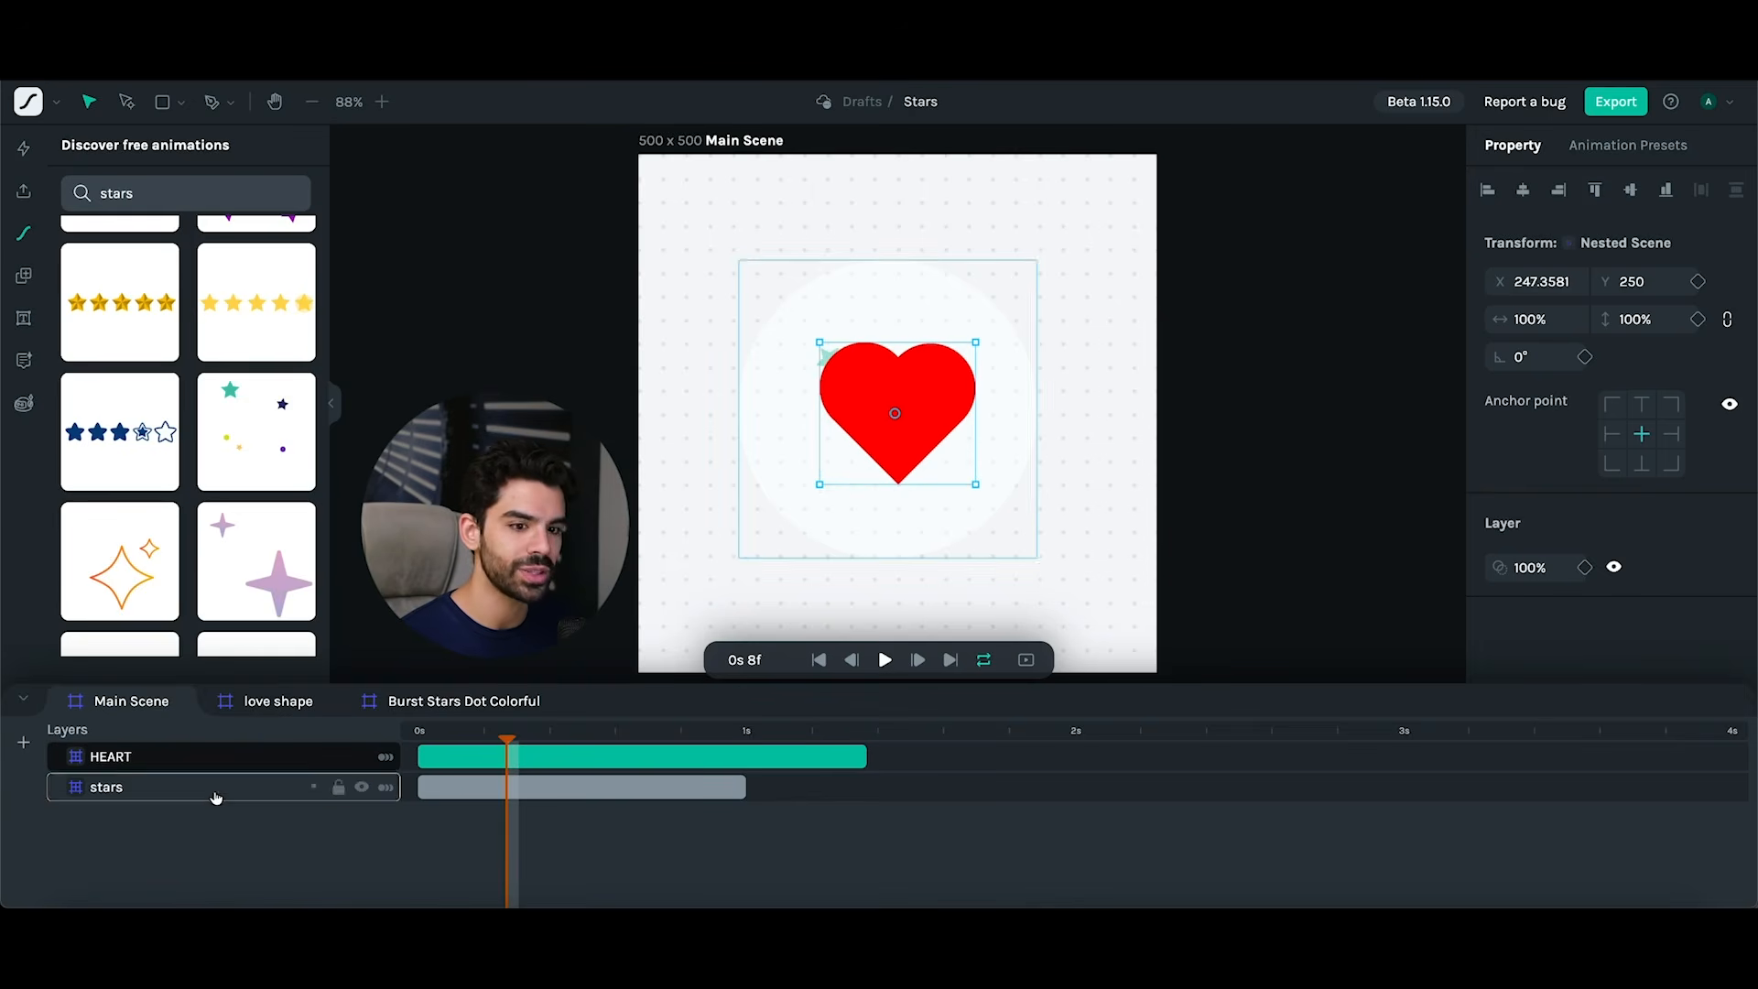
pyautogui.click(1522, 189)
pyautogui.click(1630, 190)
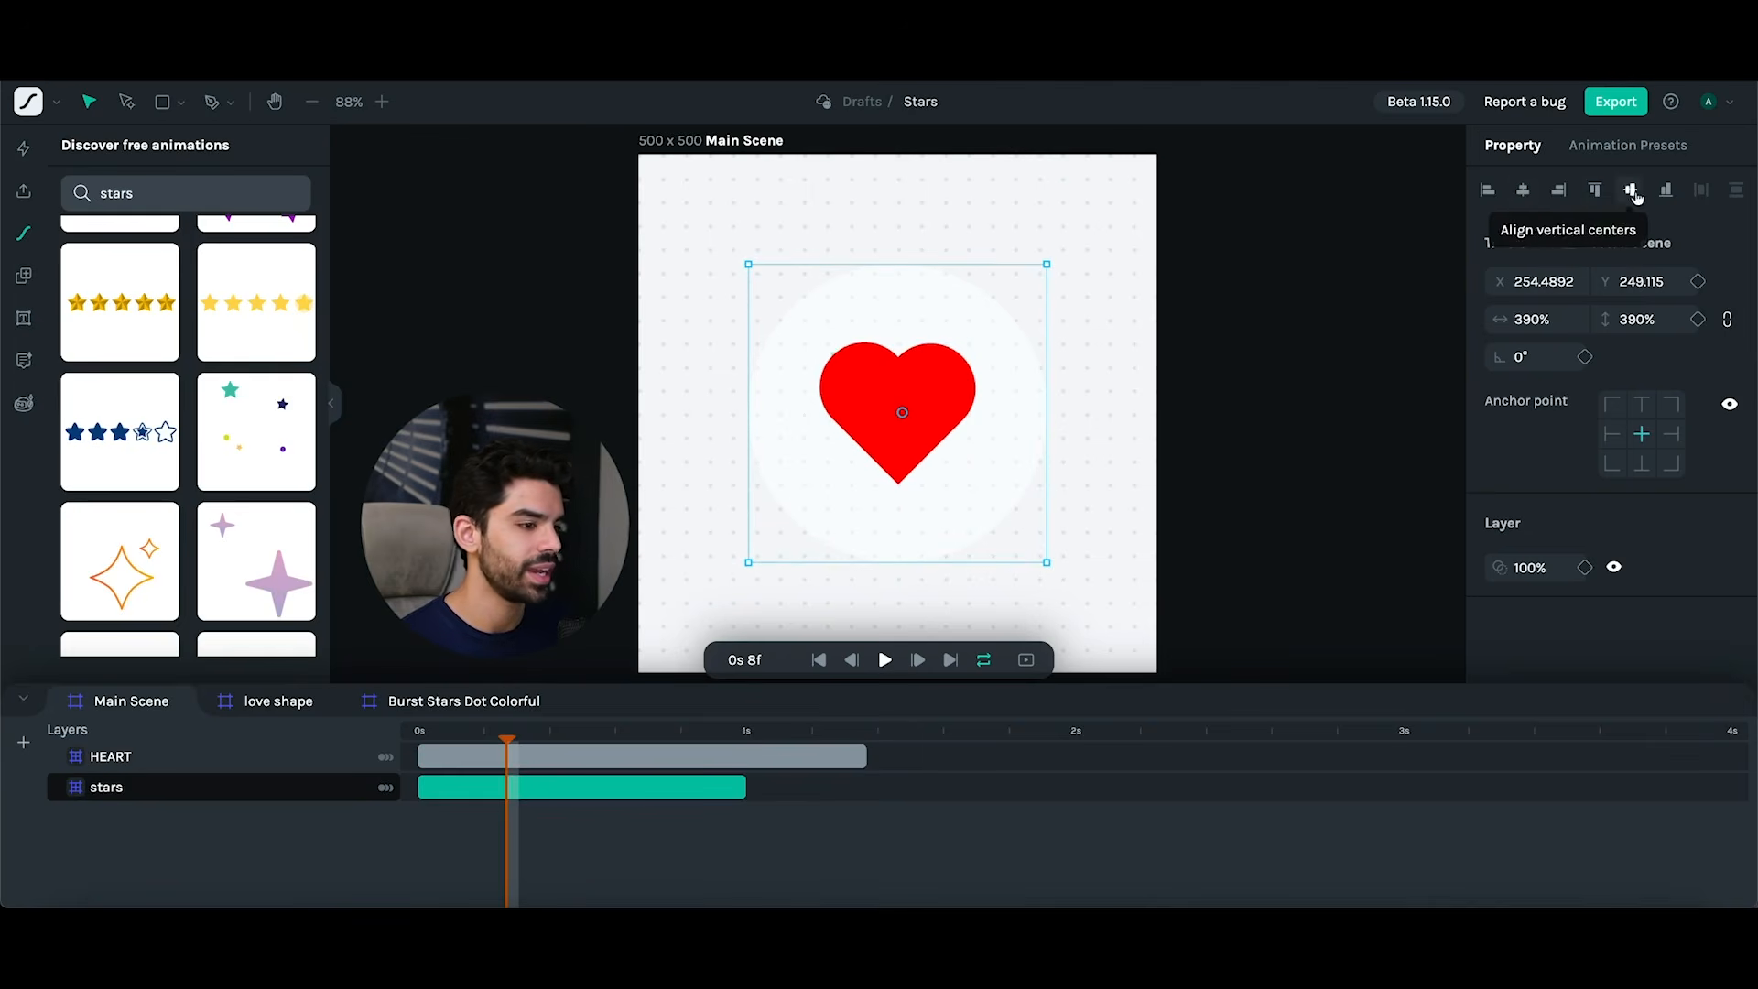
# - Preview the animation and extend the heart layer to end at 2 seconds
pyautogui.click(454, 756)
pyautogui.press('space')
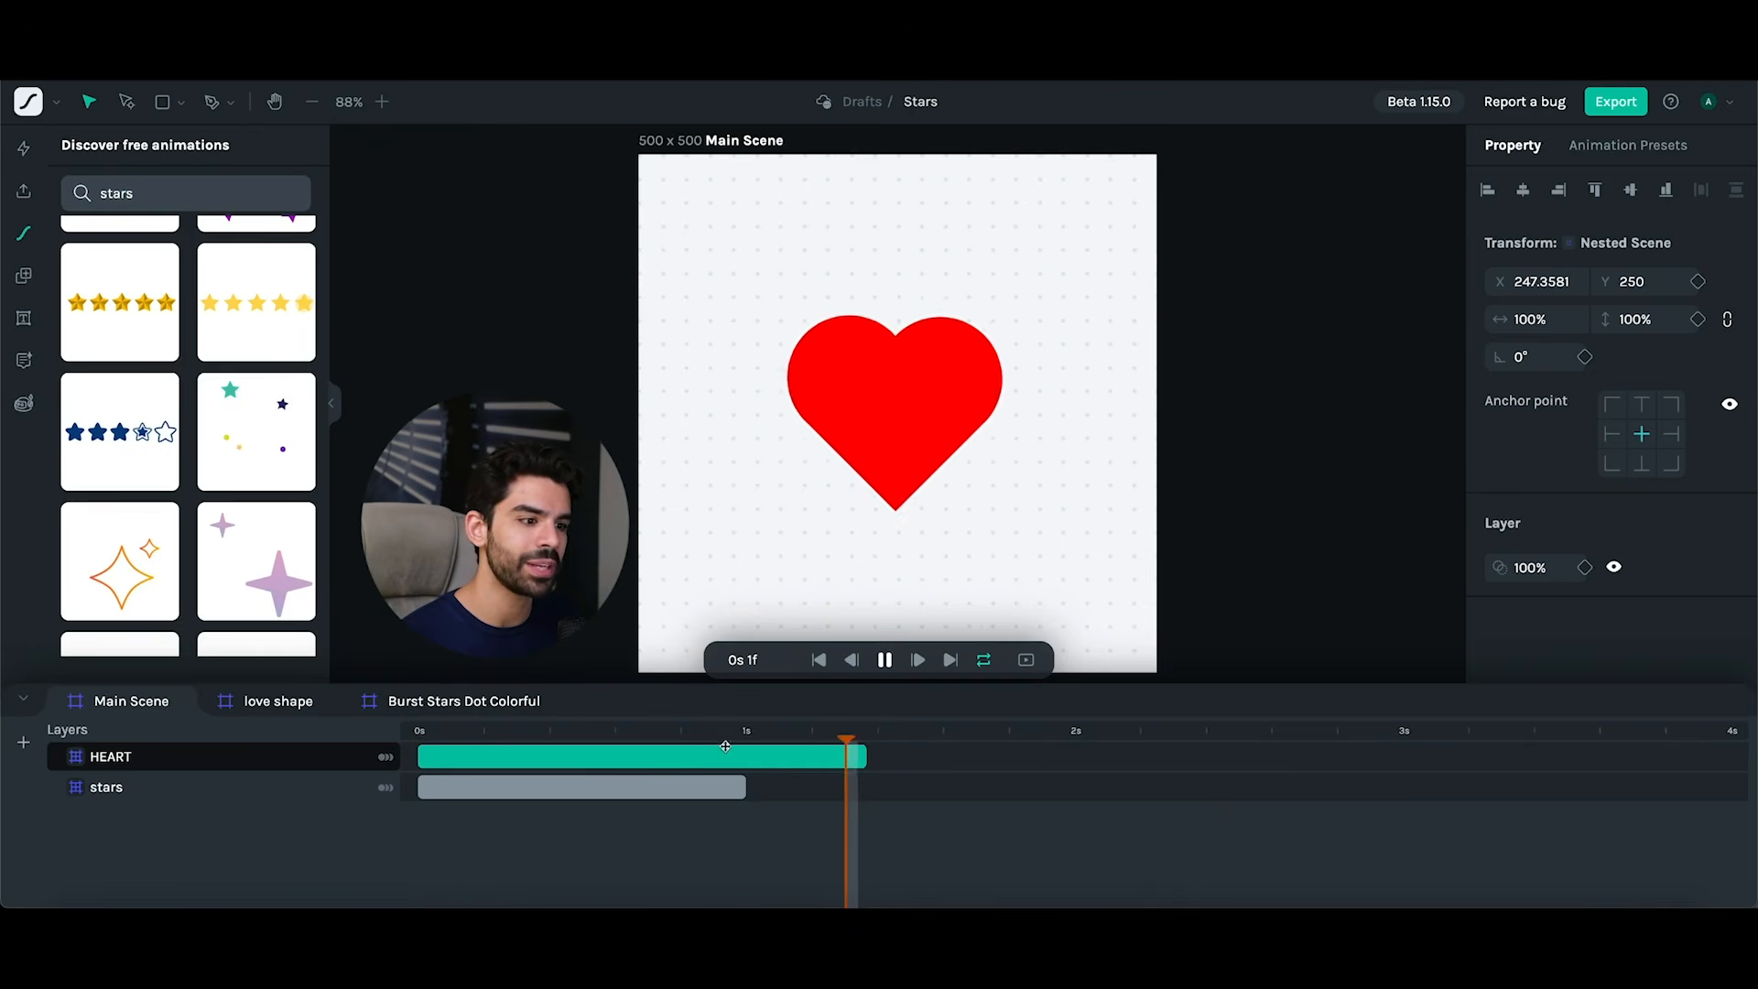
pyautogui.press('space')
pyautogui.click(876, 739)
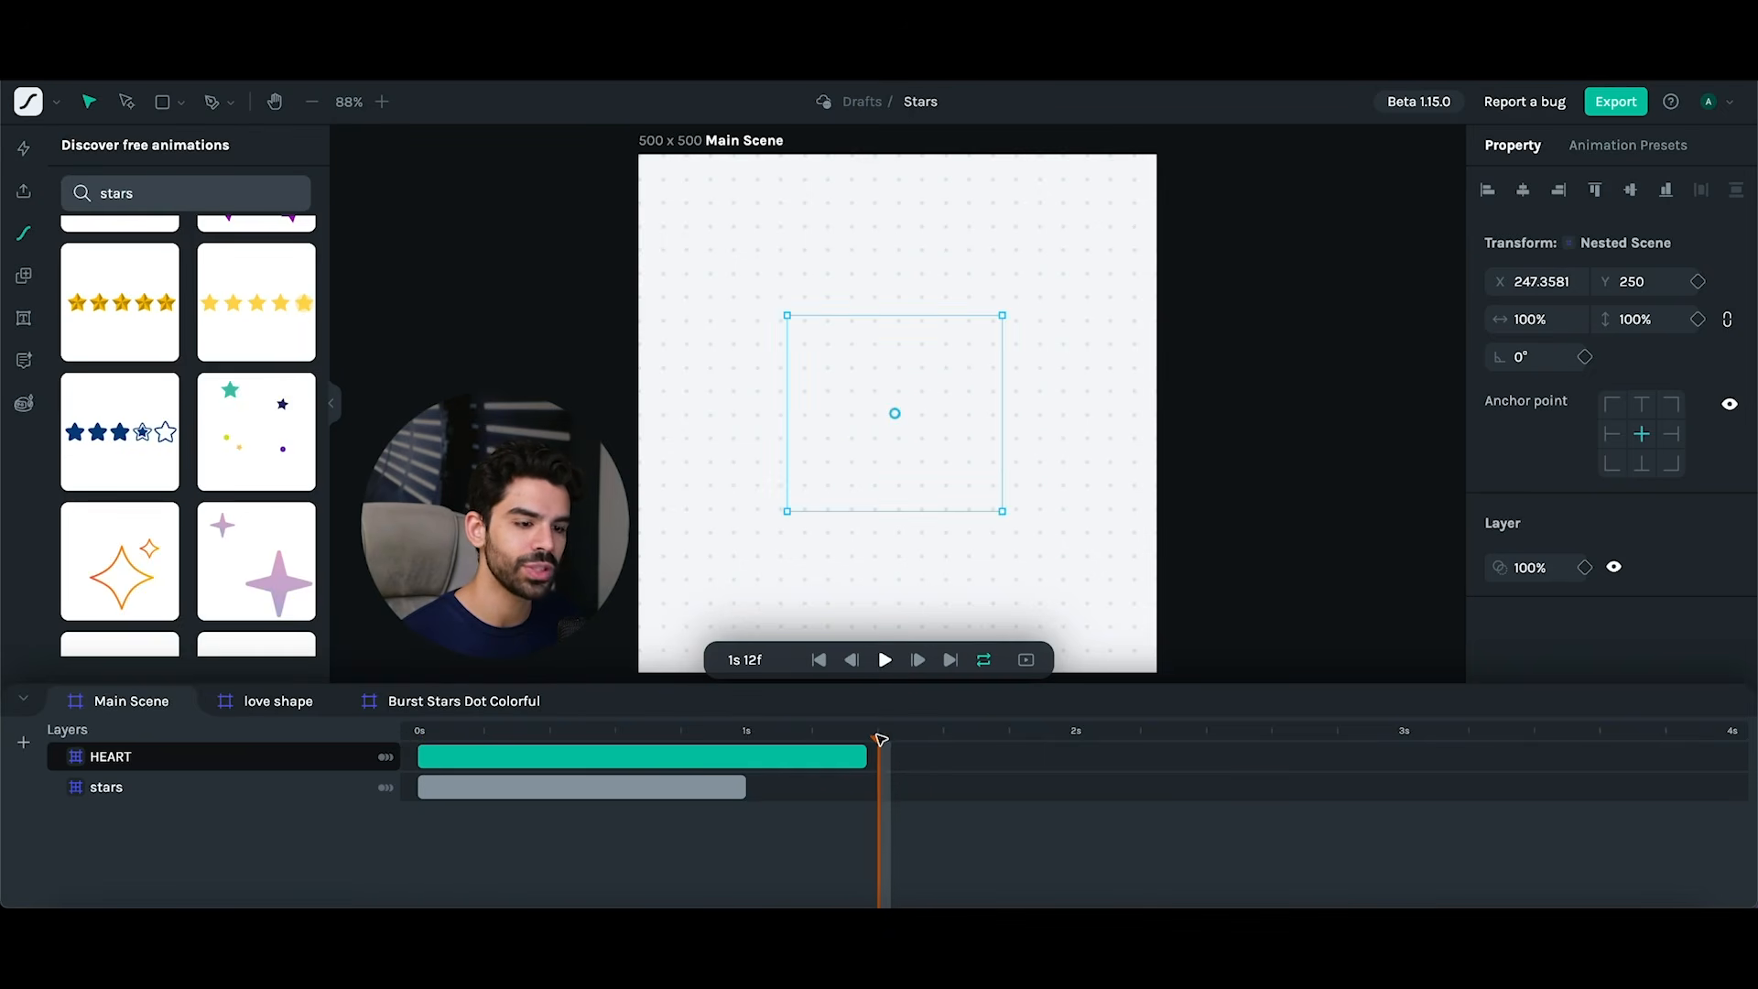
pyautogui.moveTo(867, 759); pyautogui.dragTo(1077, 757)
pyautogui.click(1079, 731)
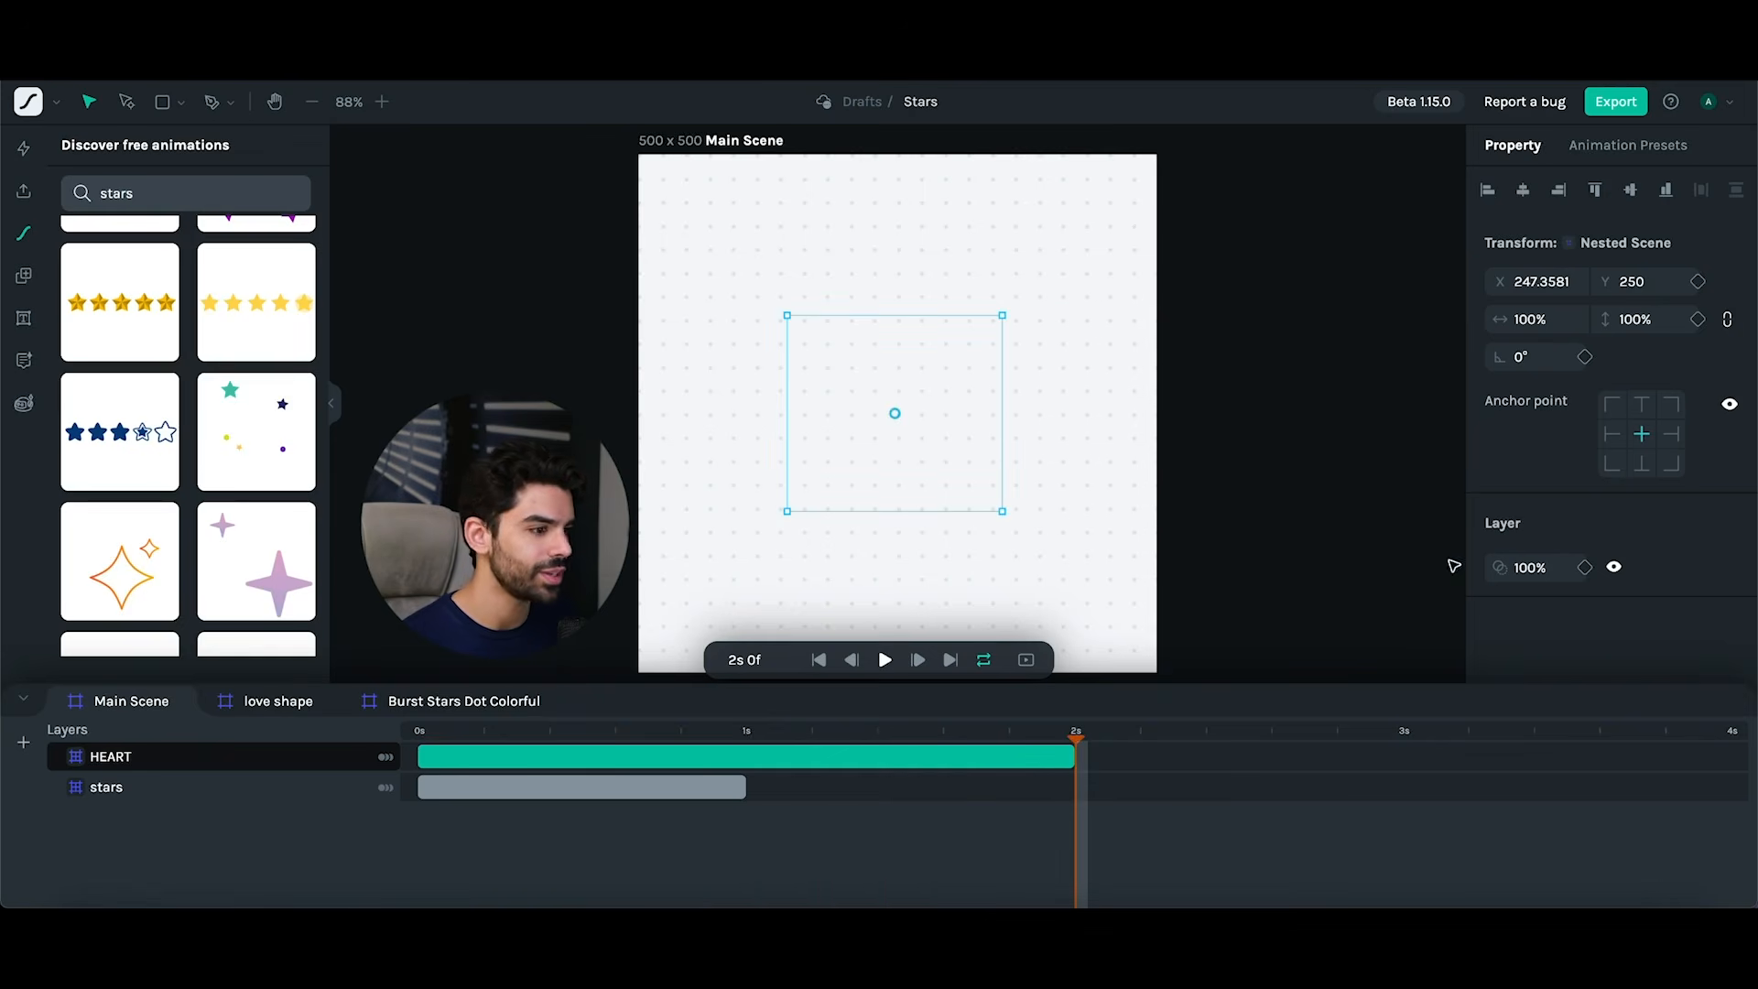
# - Set the Main Scene's duration to 00:02:00 and preview the animation
pyautogui.click(160, 705)
pyautogui.click(1578, 519)
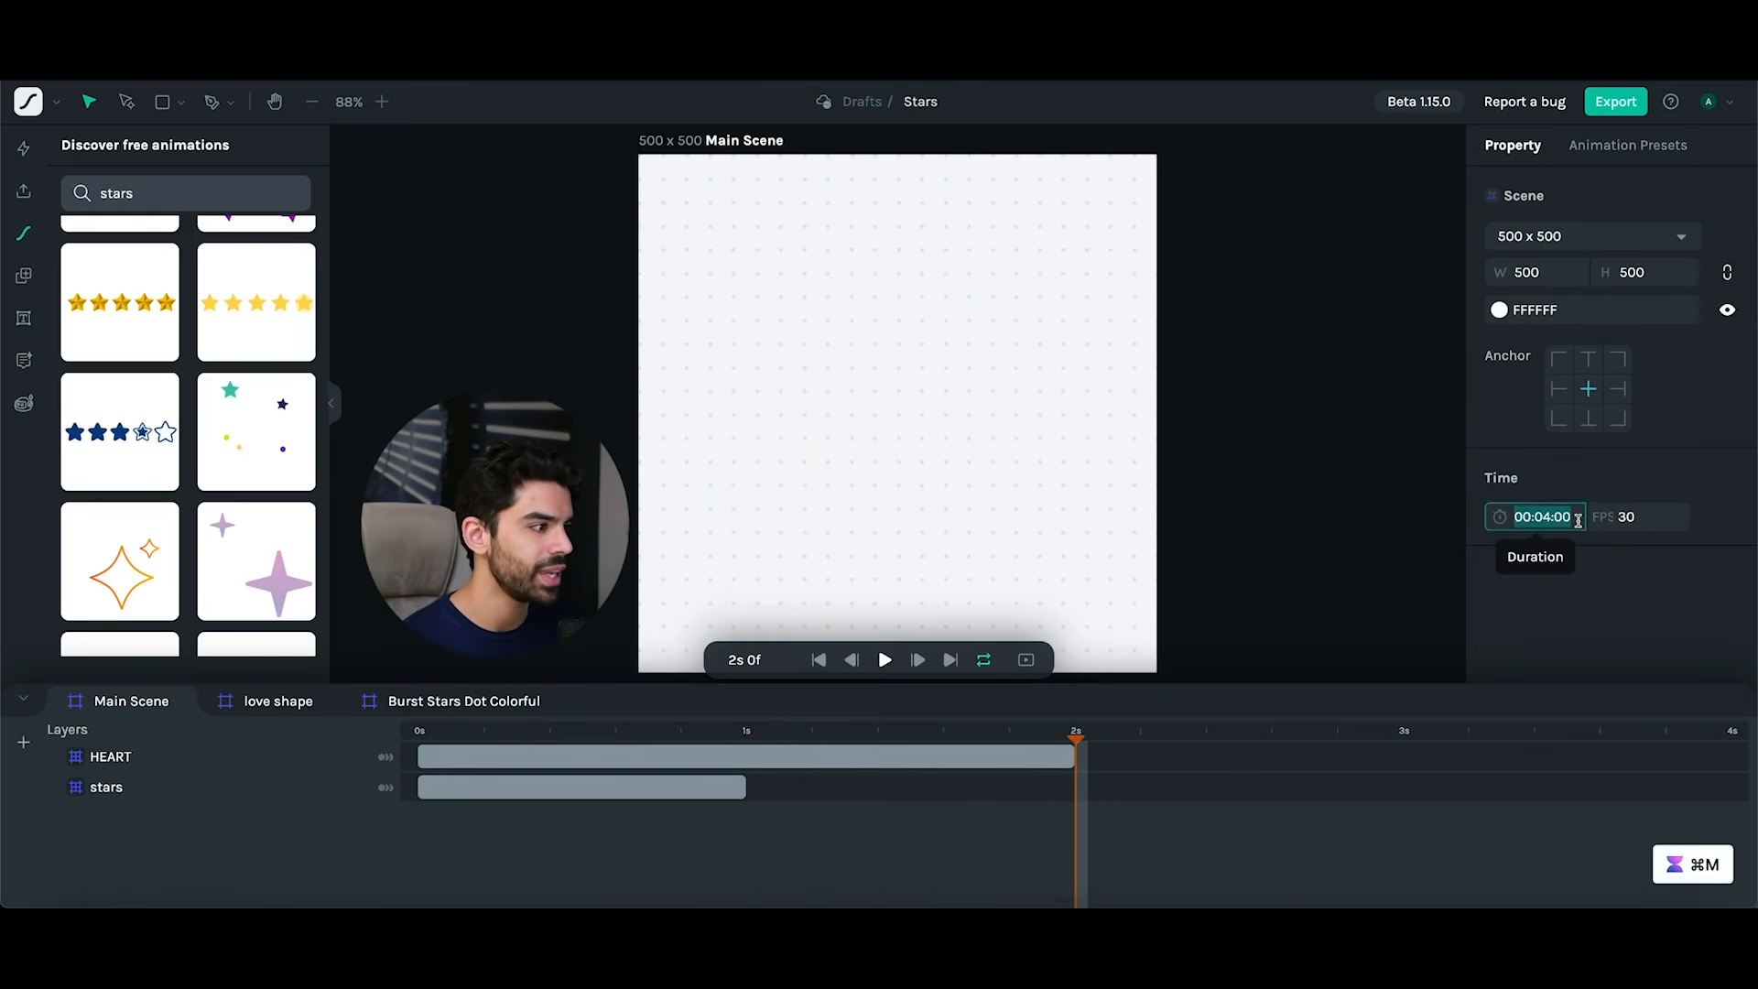
pyautogui.press('Right')
pyautogui.press('Left')
pyautogui.press('Left')
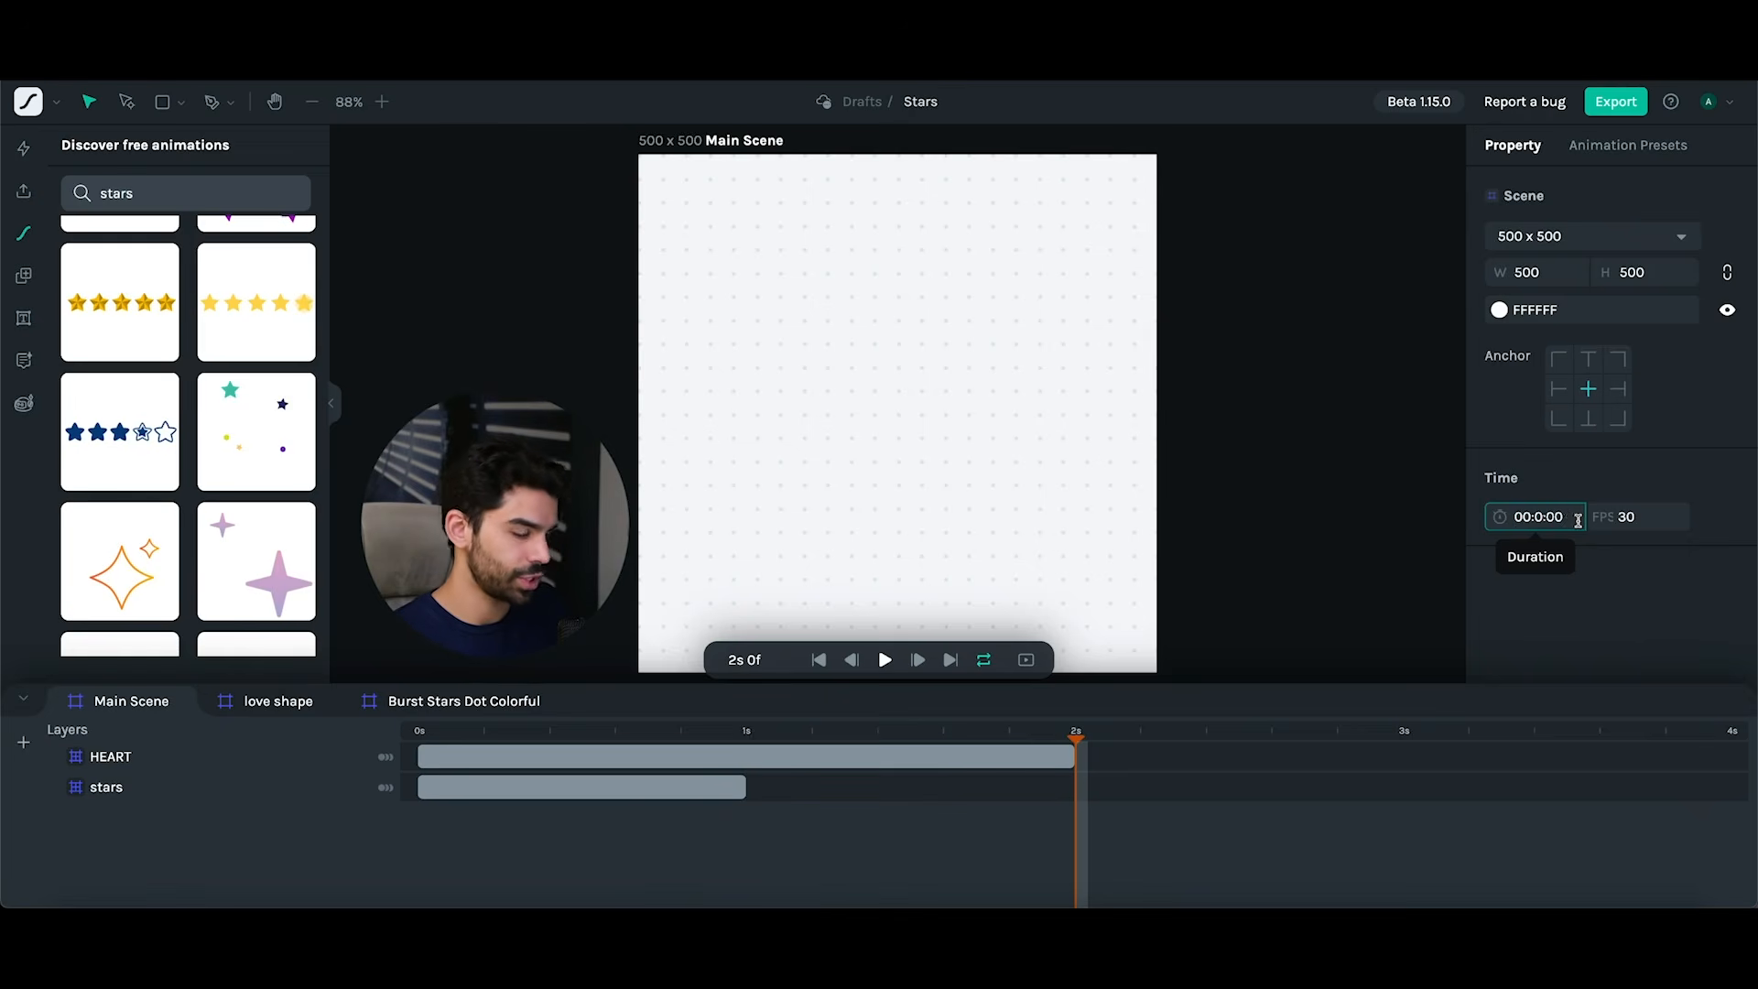
pyautogui.write('2')
pyautogui.press('Return')
pyautogui.press('space')
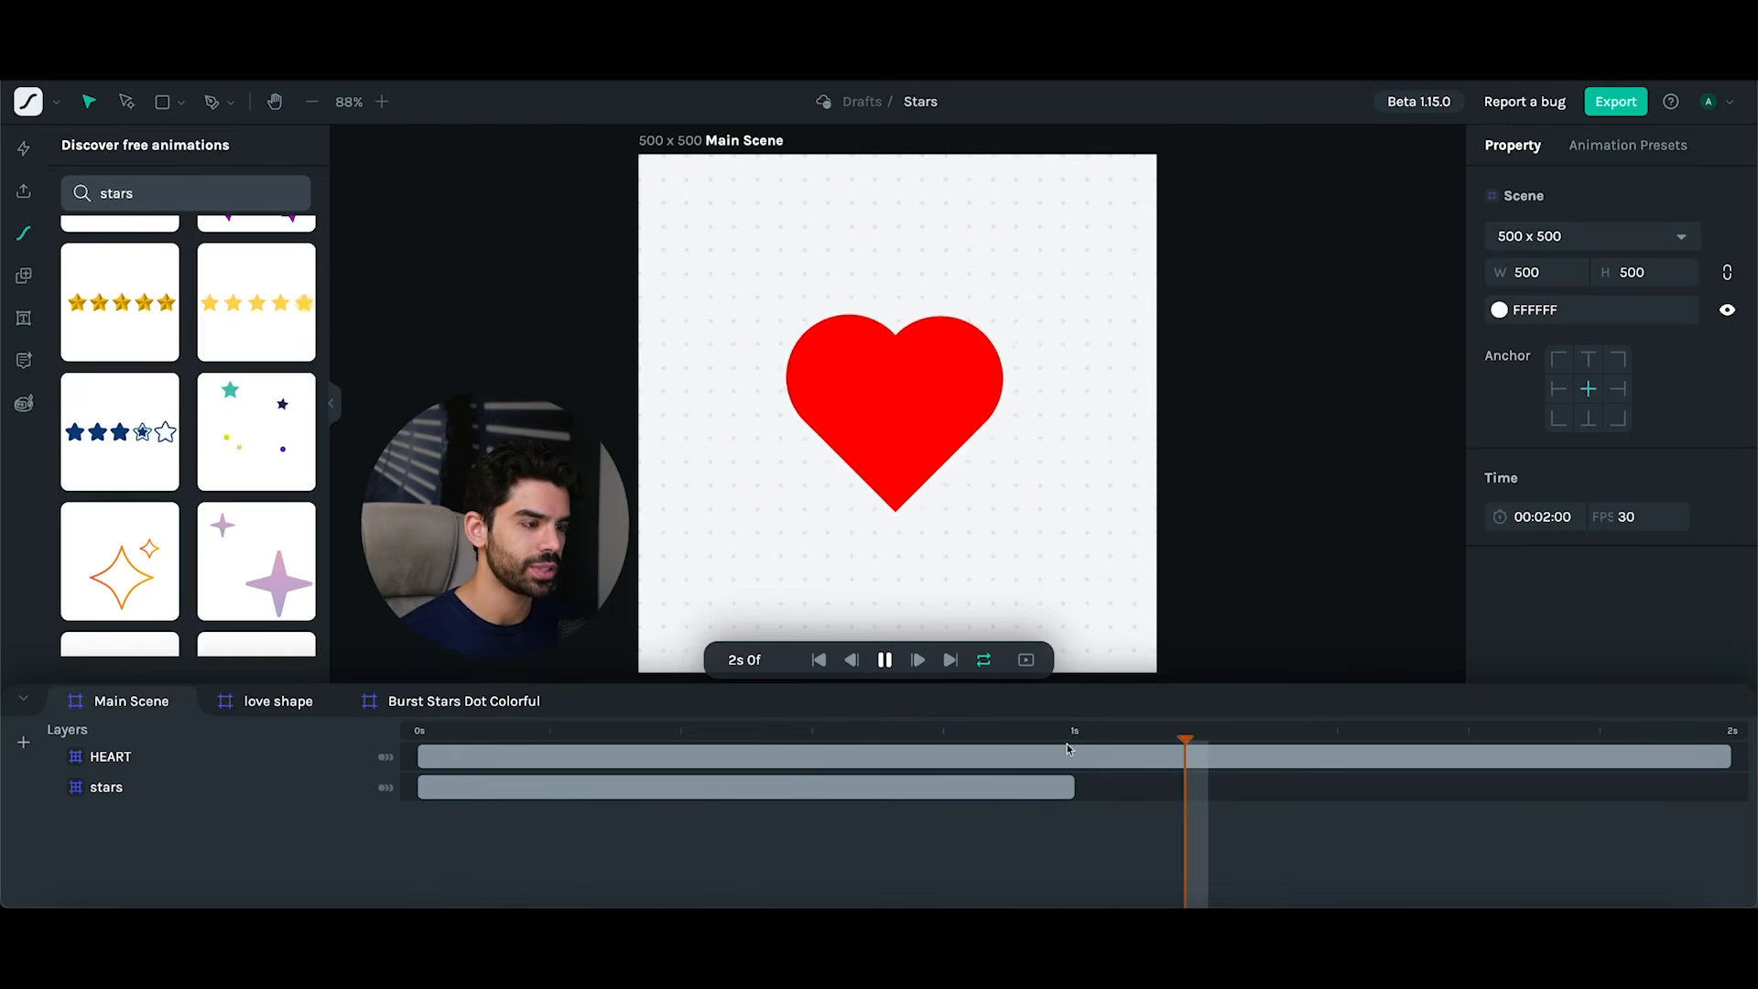
pyautogui.press('space')
pyautogui.click(422, 737)
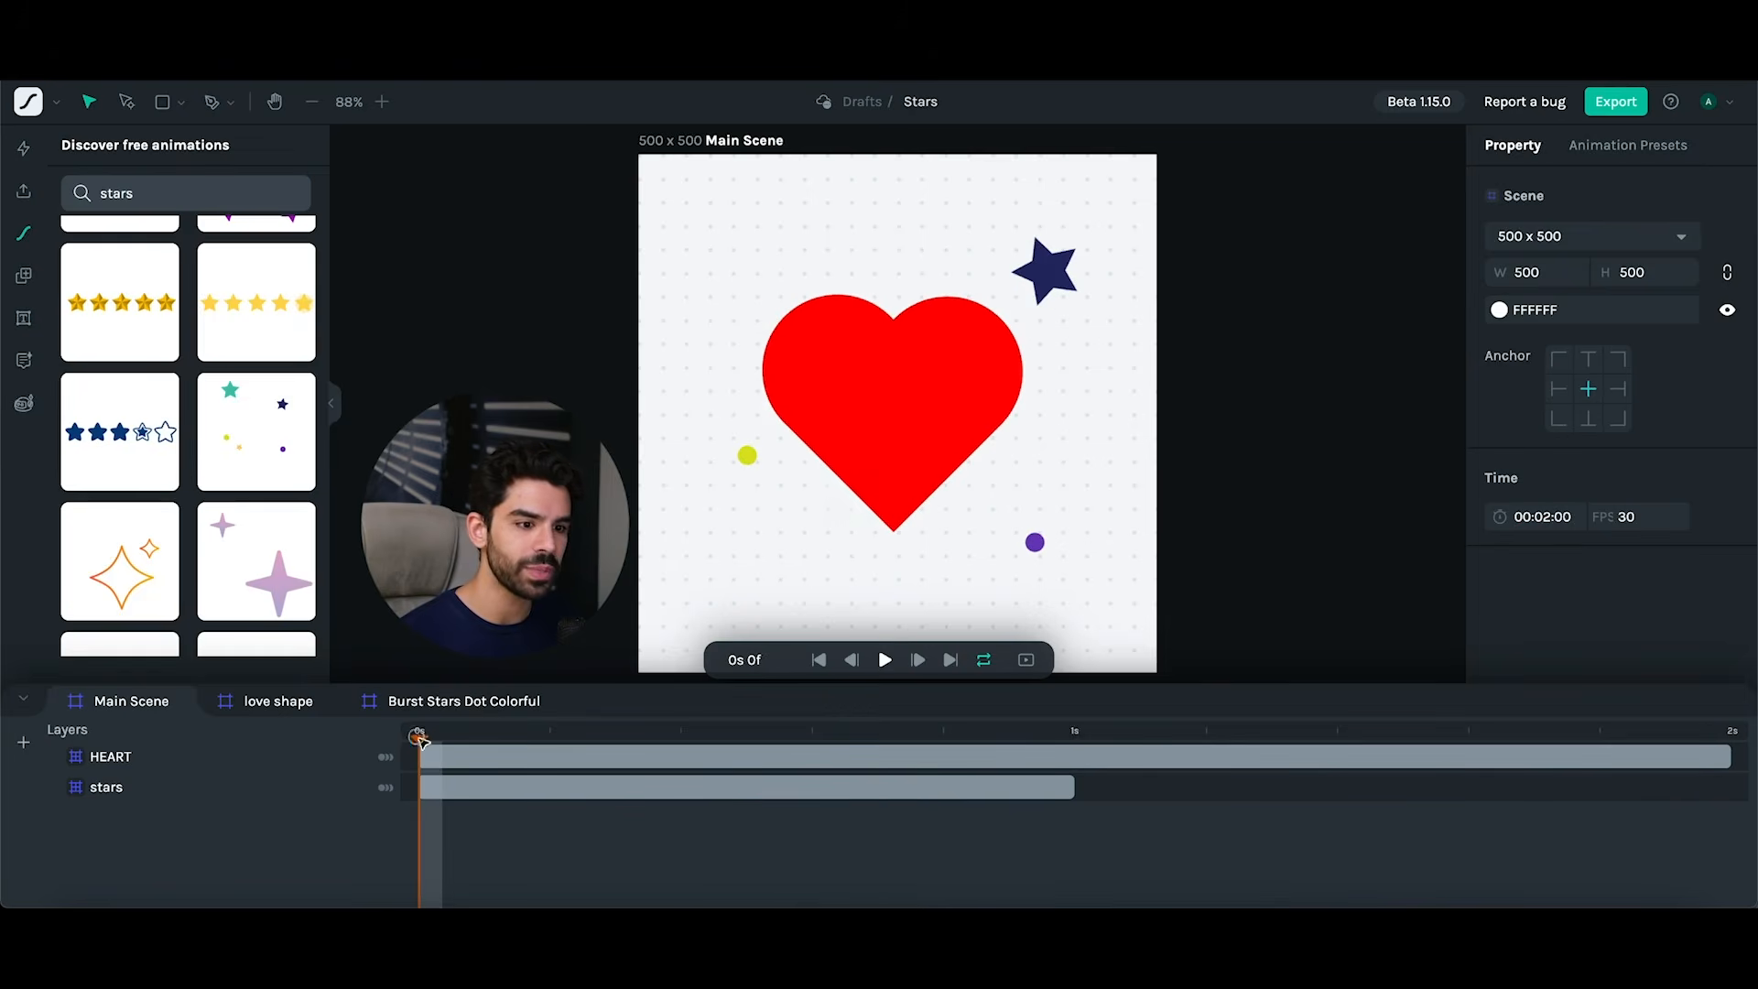
# - Apply a fade-in to the heart from 0s using Motion Copilot with the prompt "add fade in", and review the playback
pyautogui.click(463, 758)
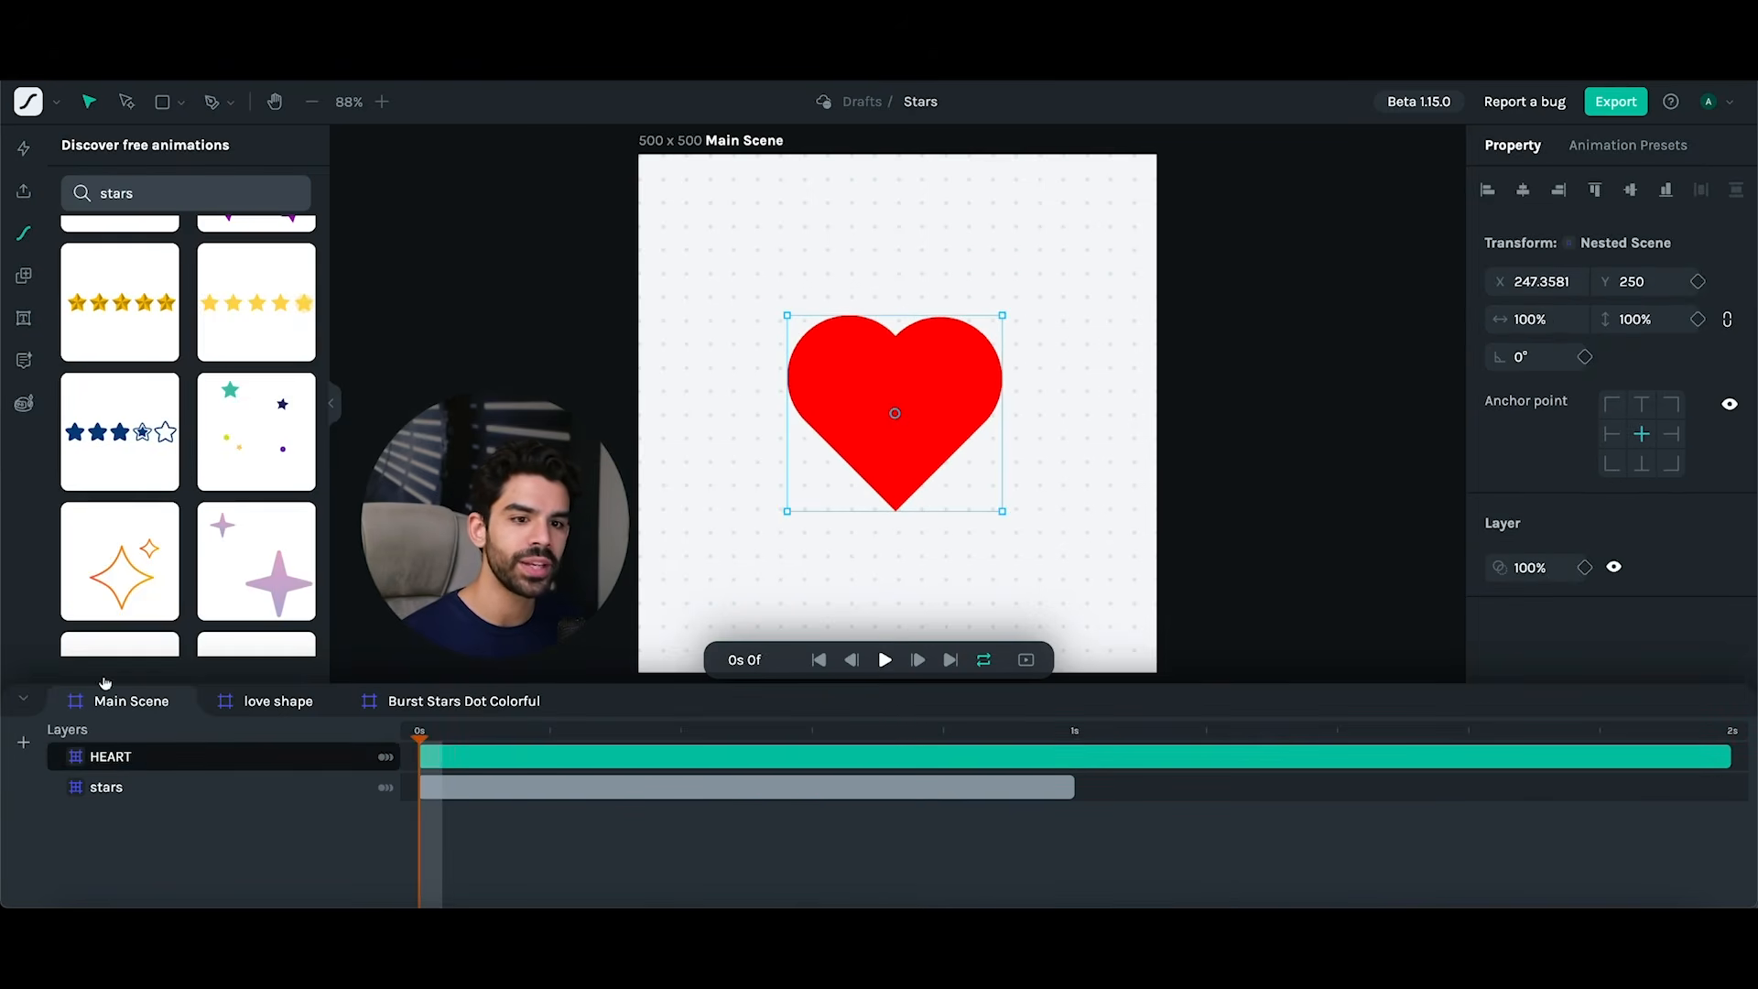
pyautogui.click(24, 403)
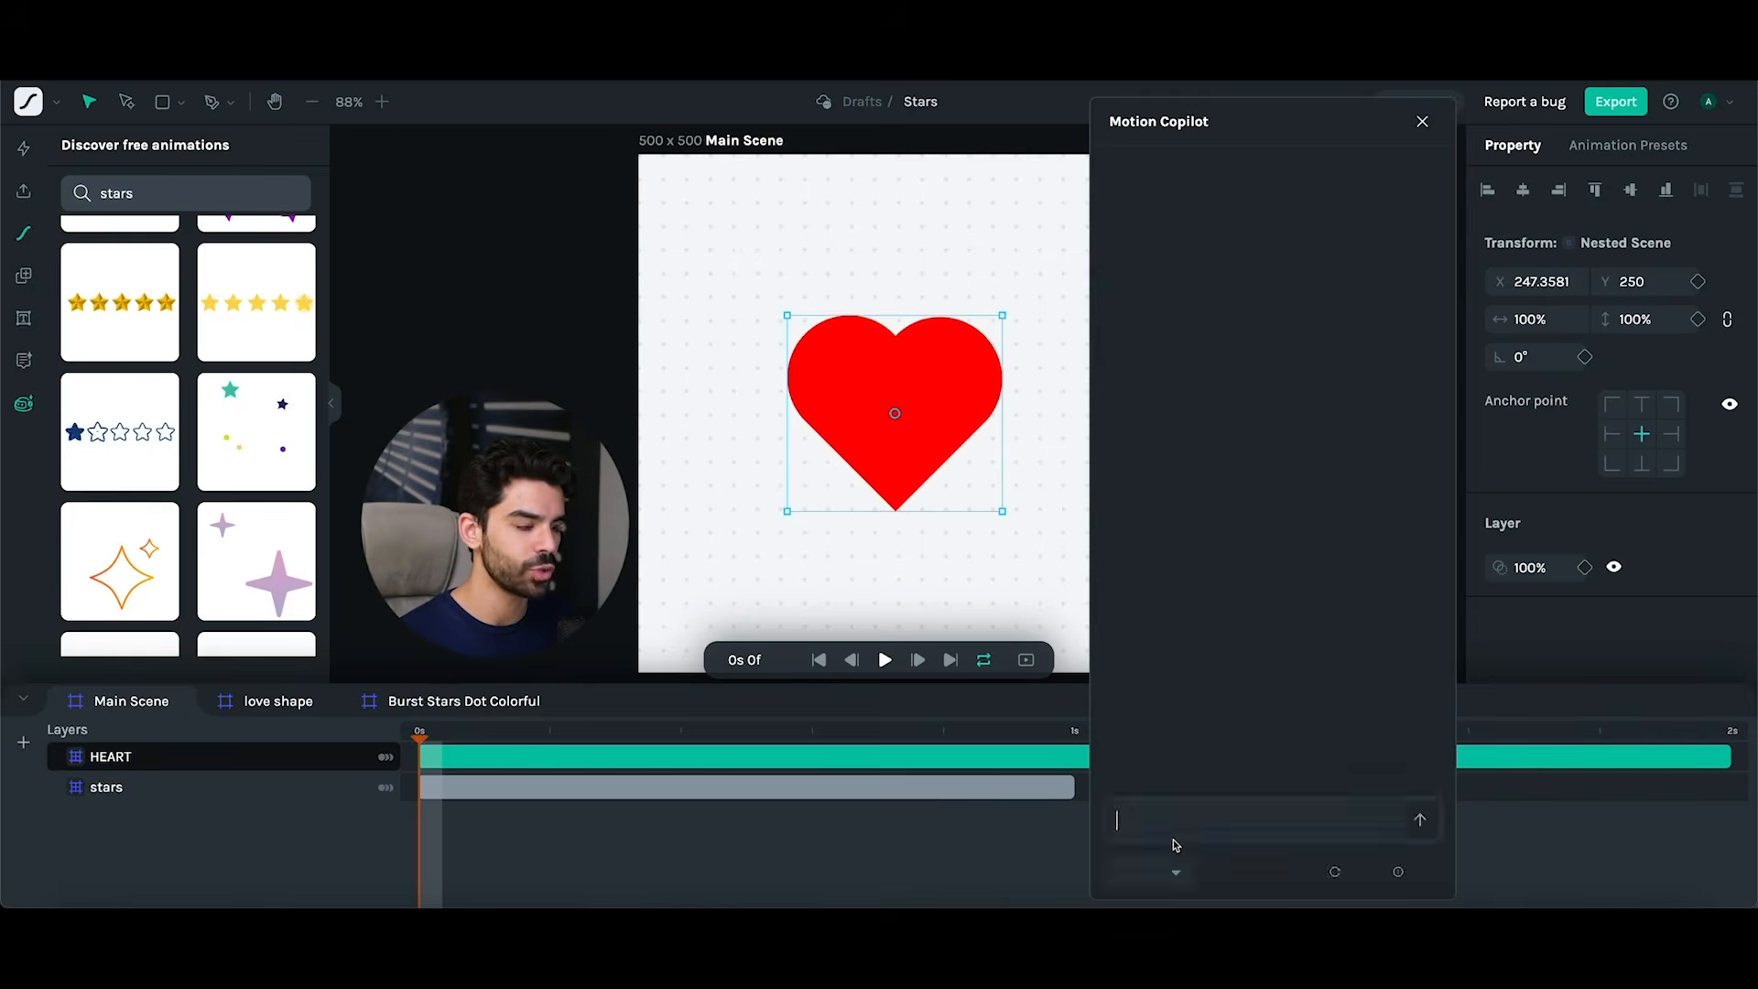
pyautogui.write('add fade')
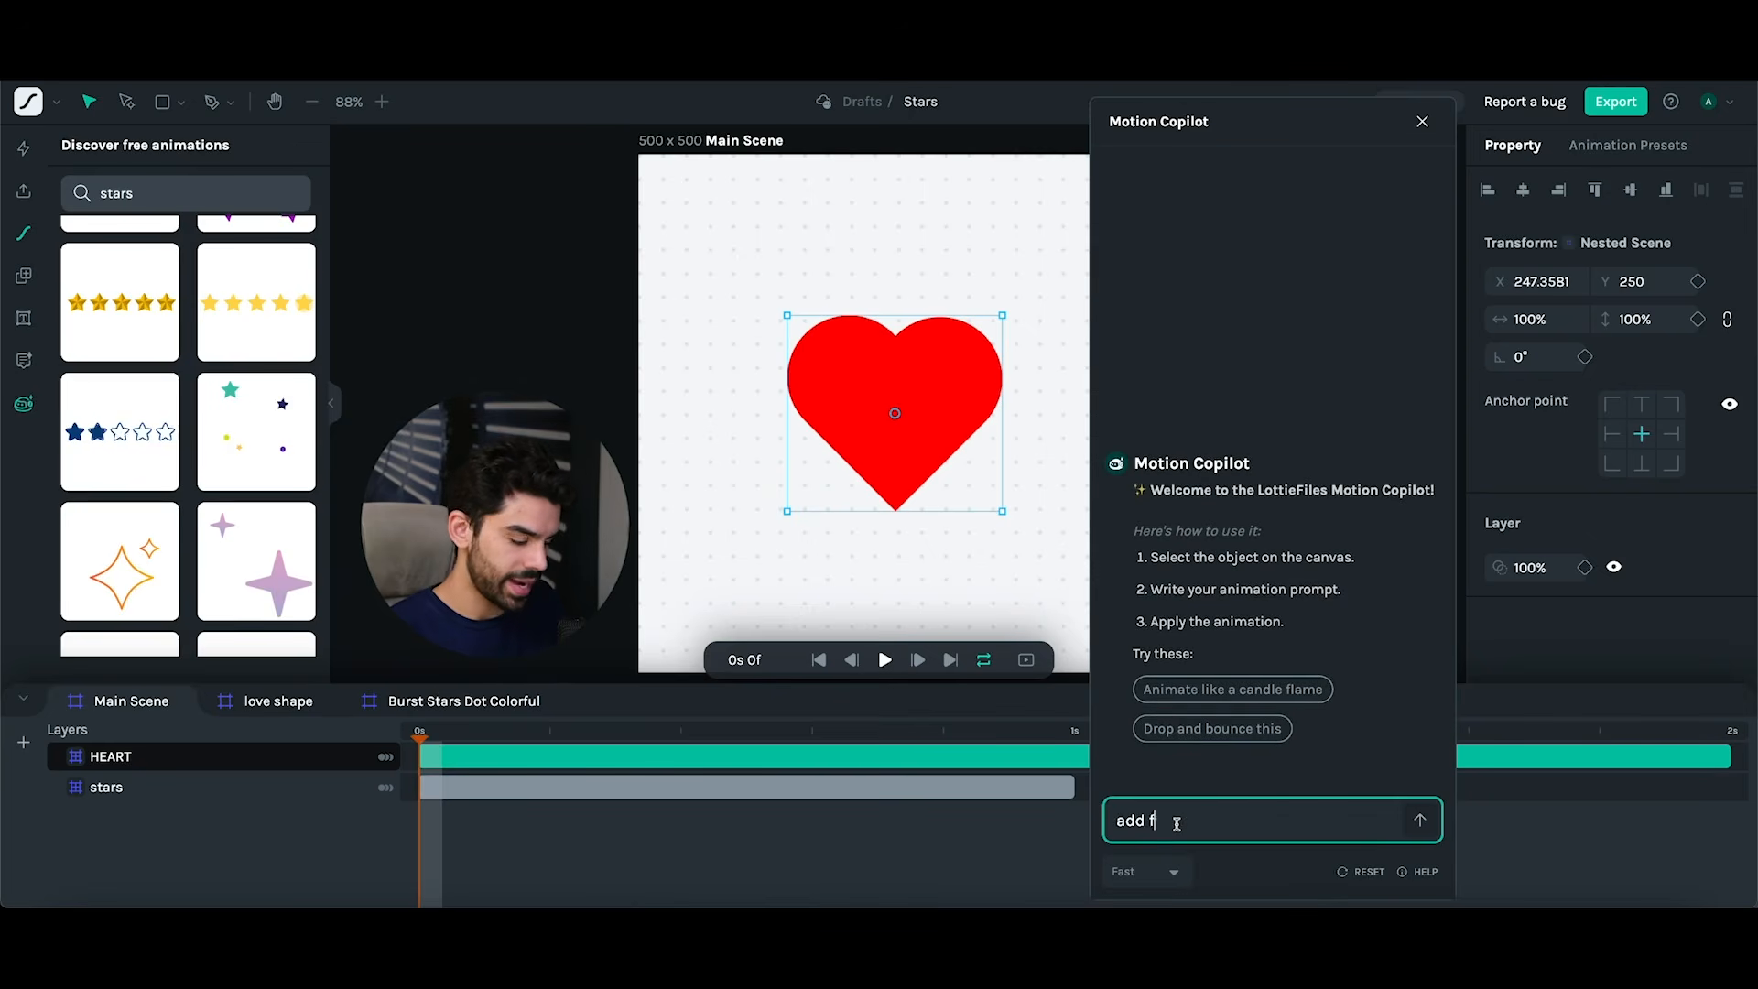
pyautogui.press('Return')
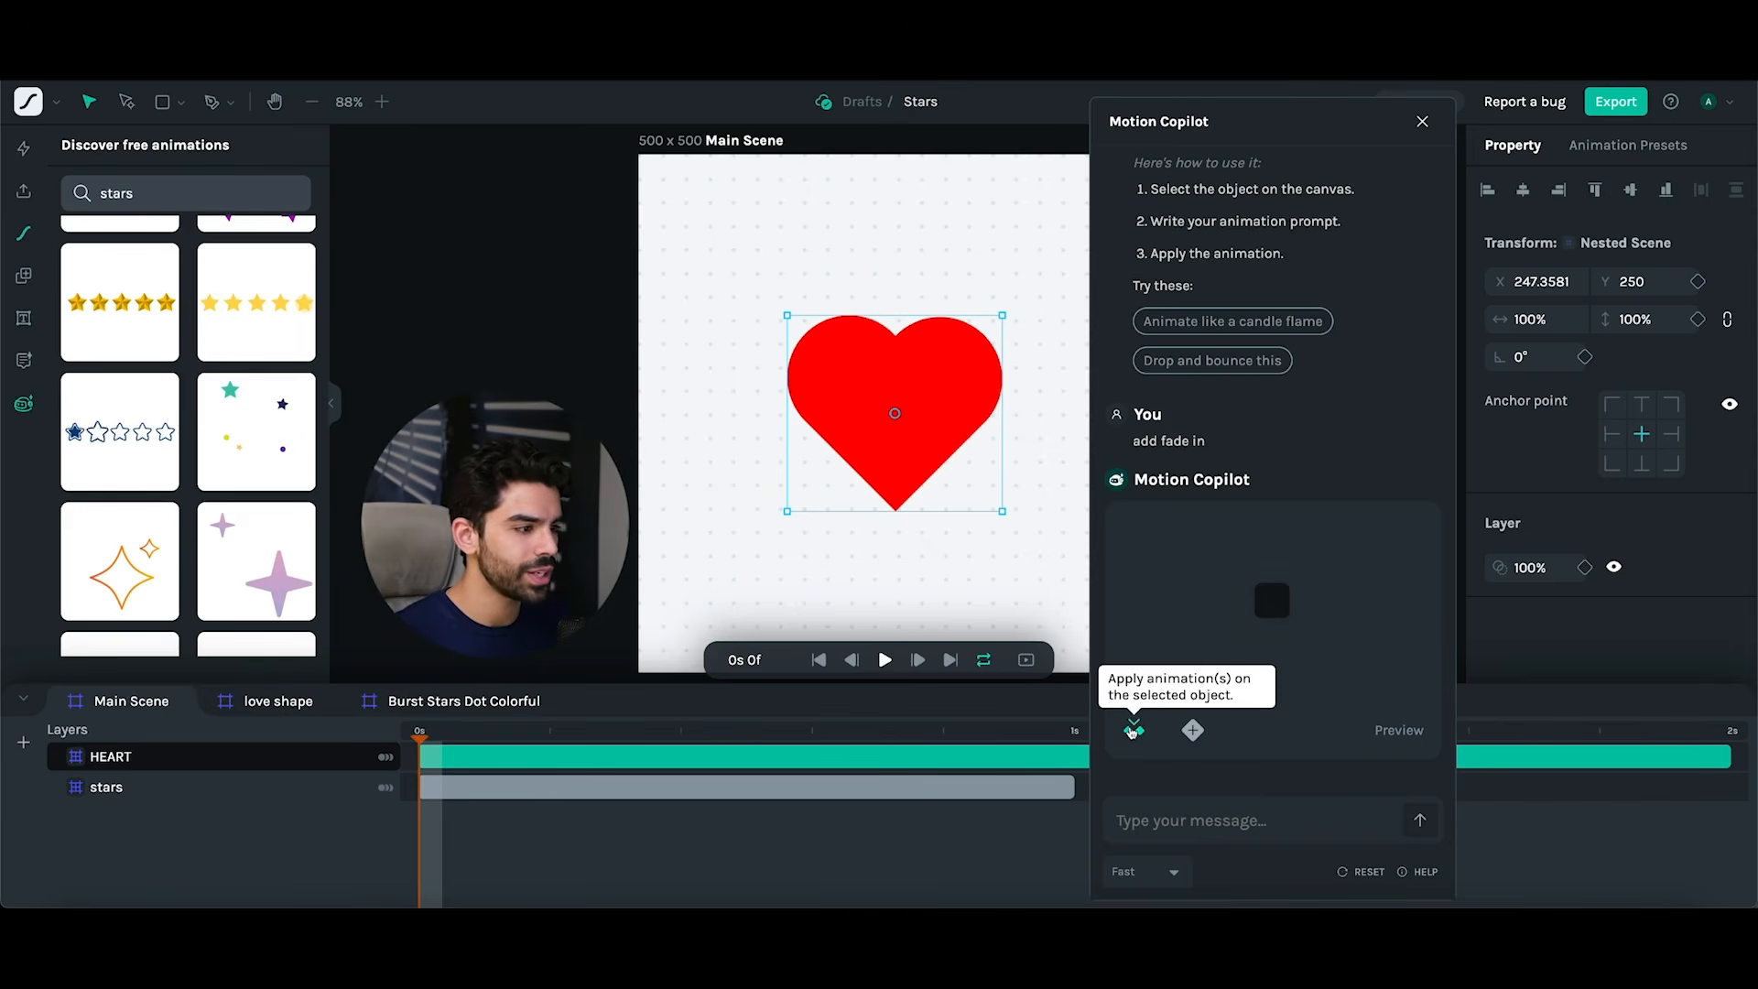
pyautogui.click(1423, 121)
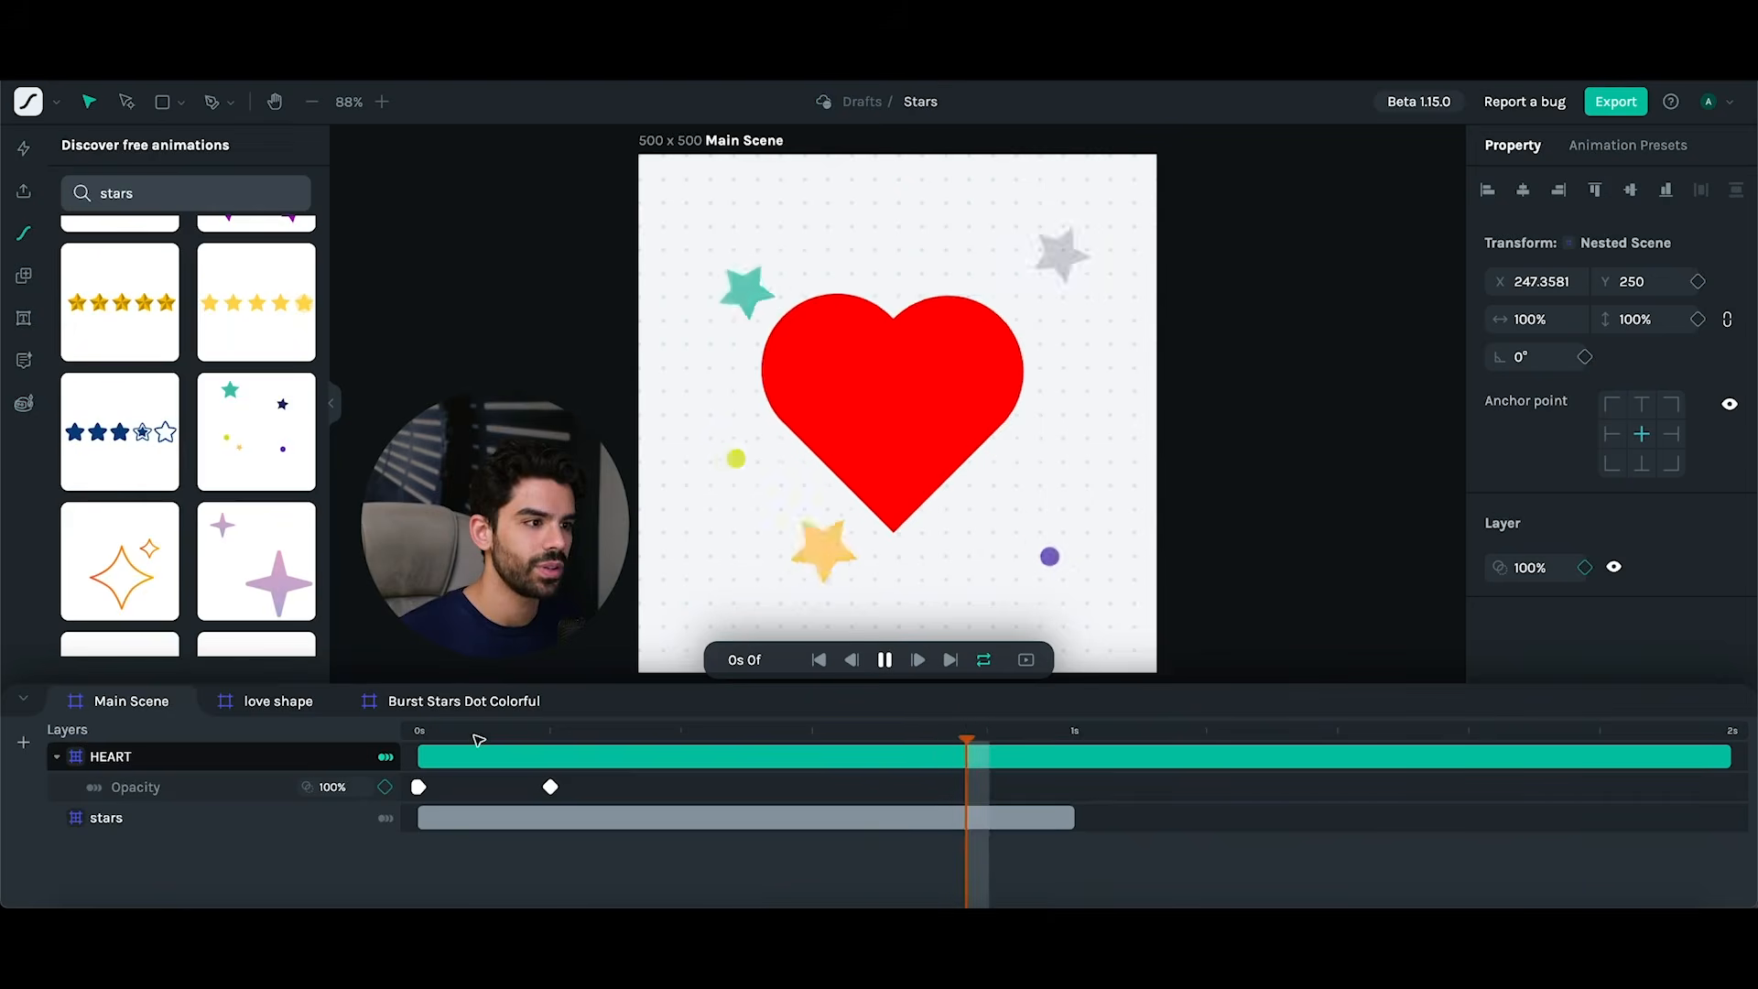
pyautogui.moveTo(962, 732); pyautogui.dragTo(1007, 761)
pyautogui.click(445, 739)
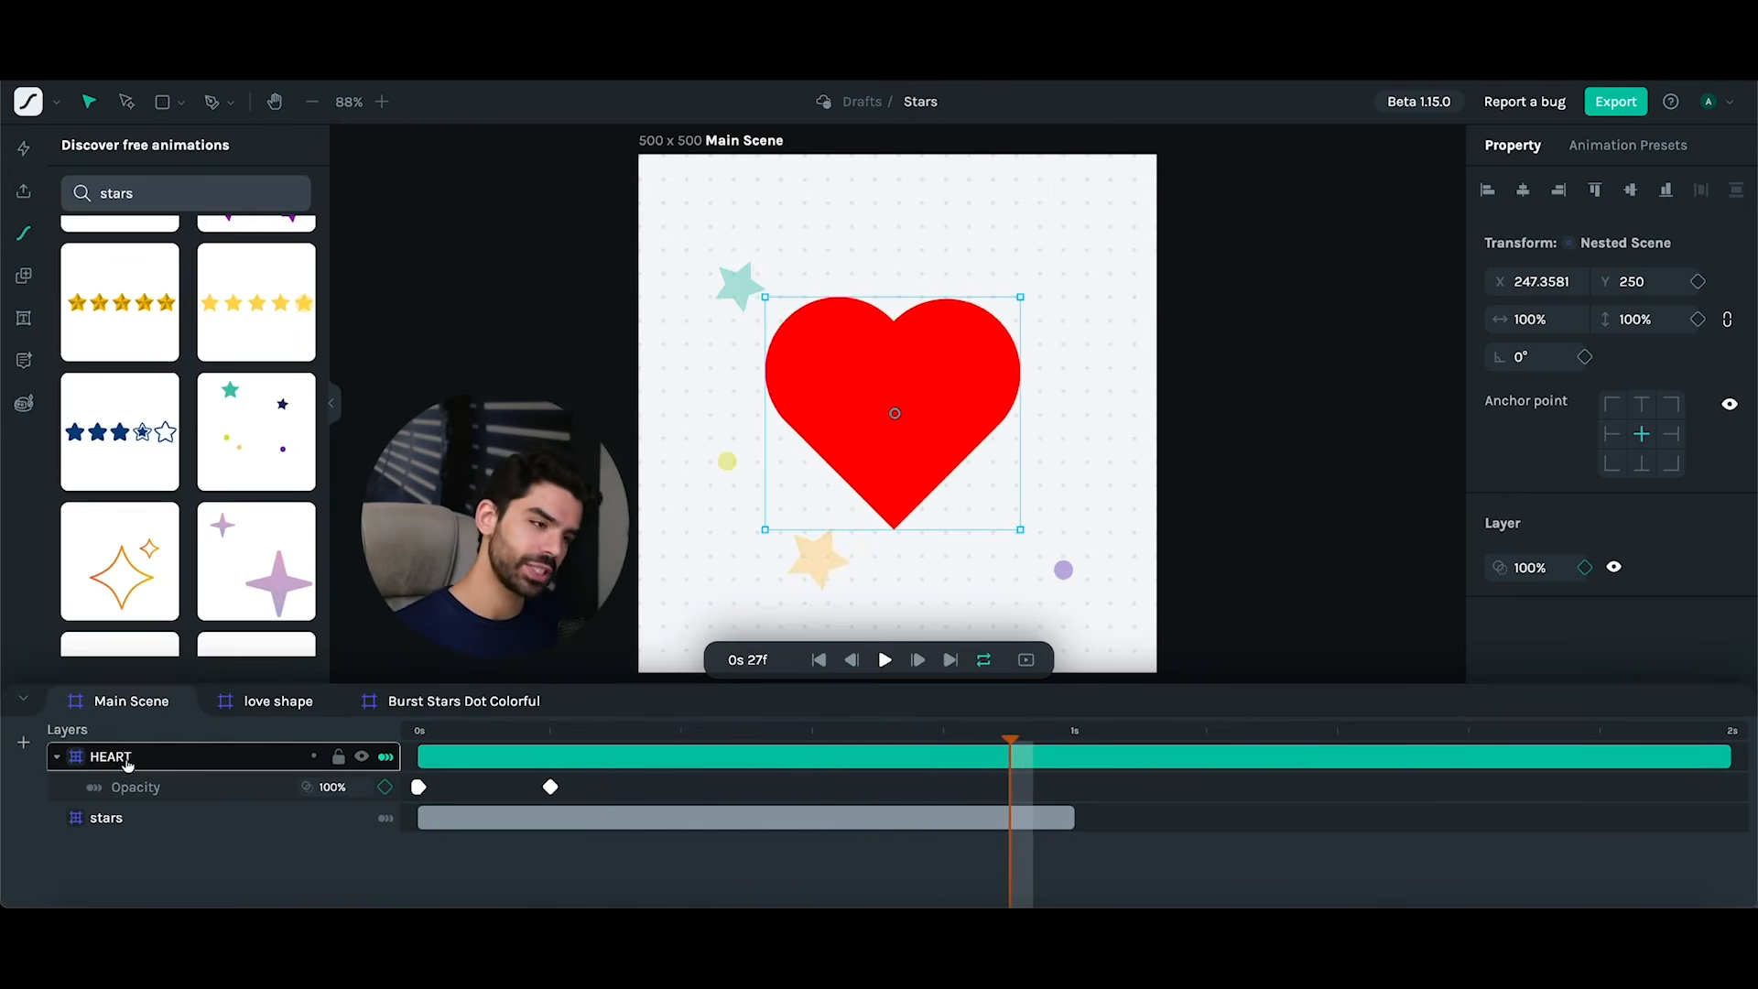
# - Inspect the heart layer's animation inside the love shape nested scene and return to the Main Scene
pyautogui.click(274, 703)
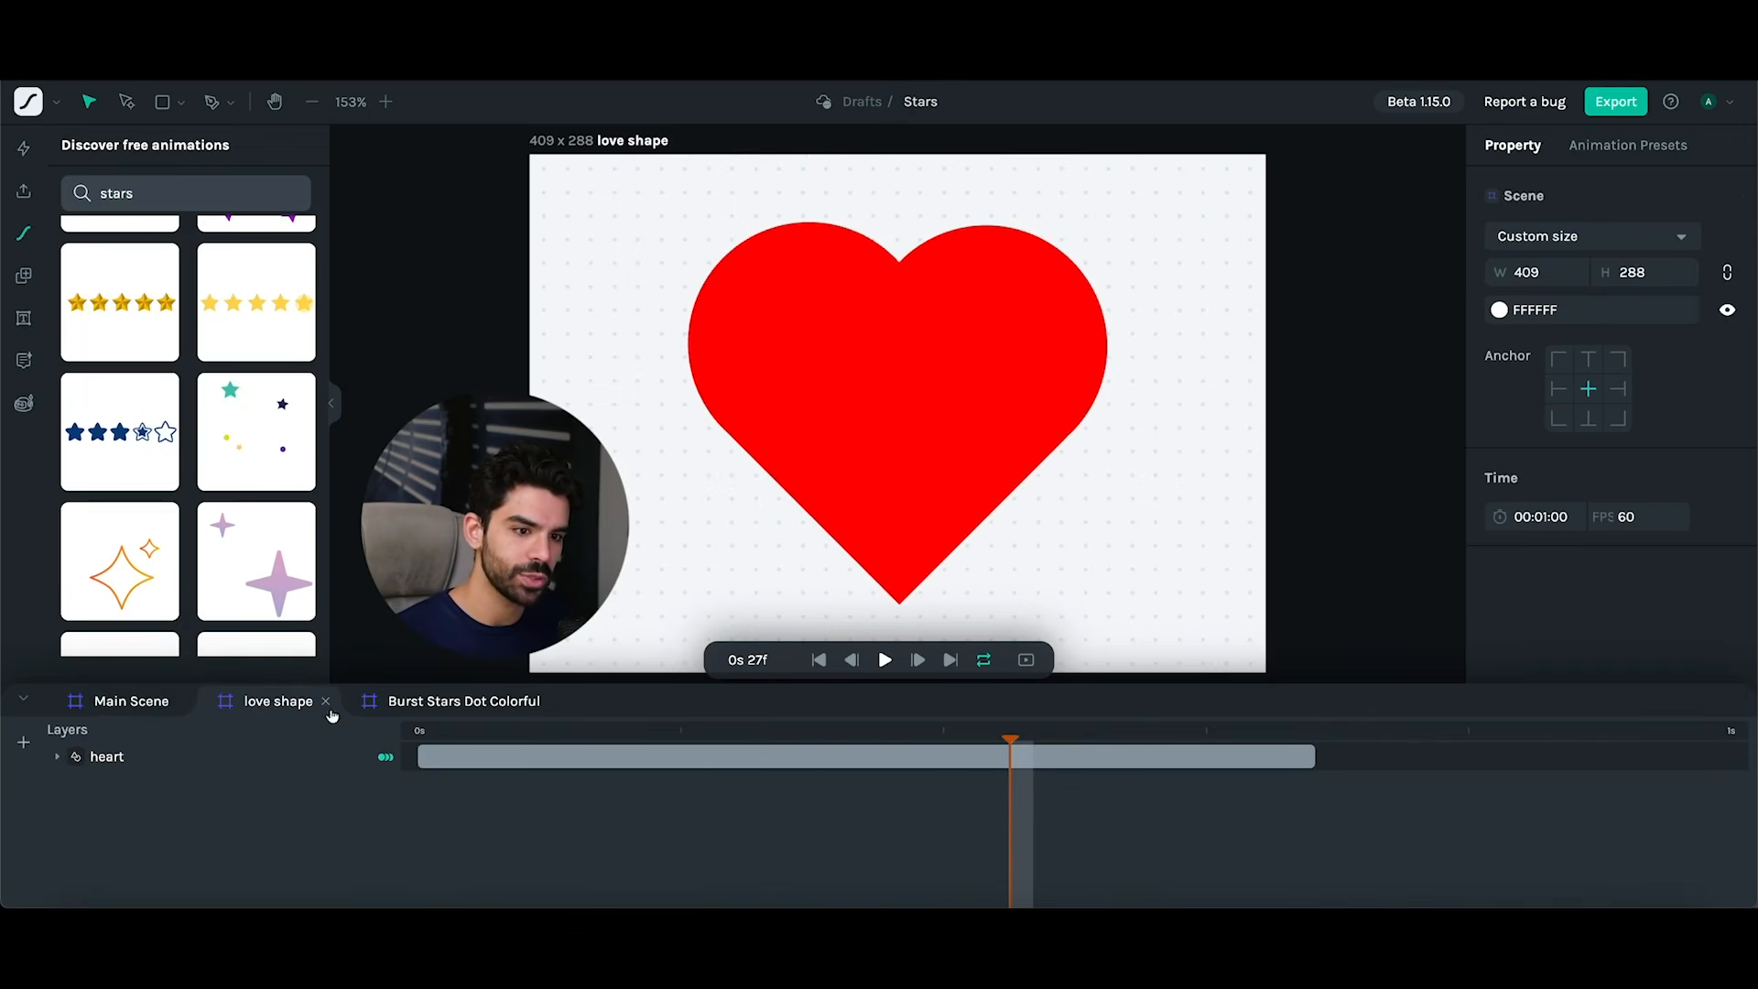
pyautogui.moveTo(475, 736); pyautogui.dragTo(902, 733)
pyautogui.click(57, 756)
pyautogui.click(154, 696)
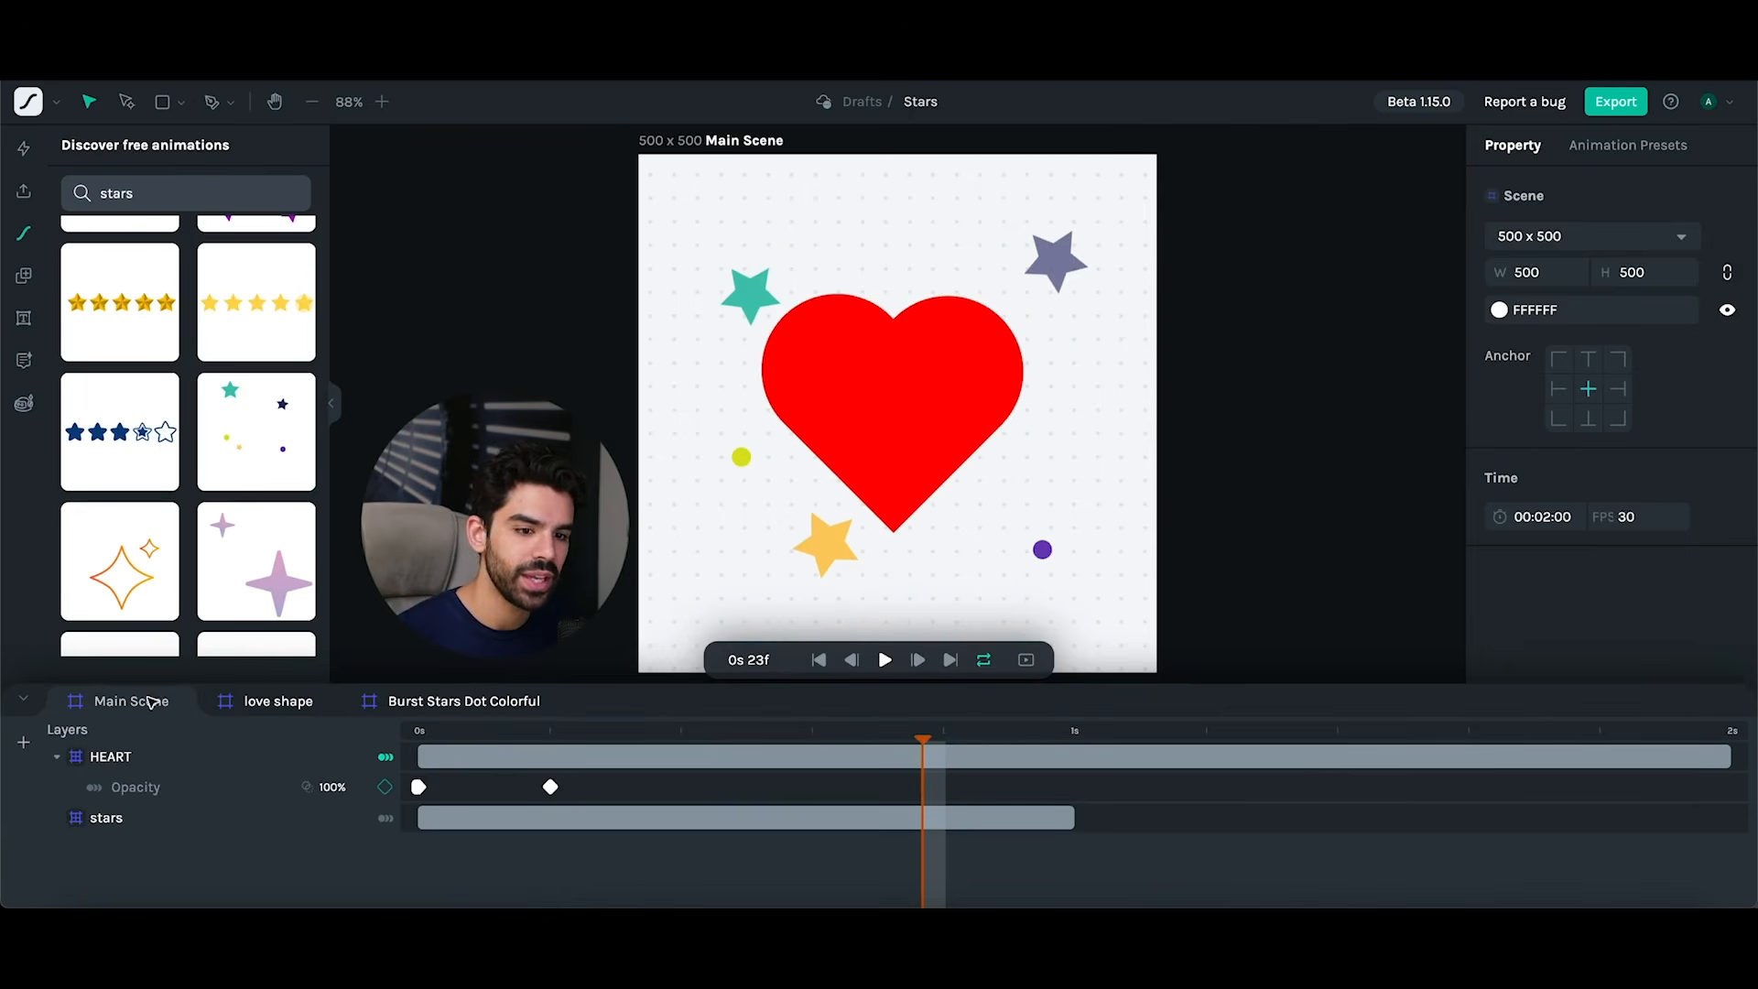
# - Rename the file as Heart
pyautogui.click(156, 819)
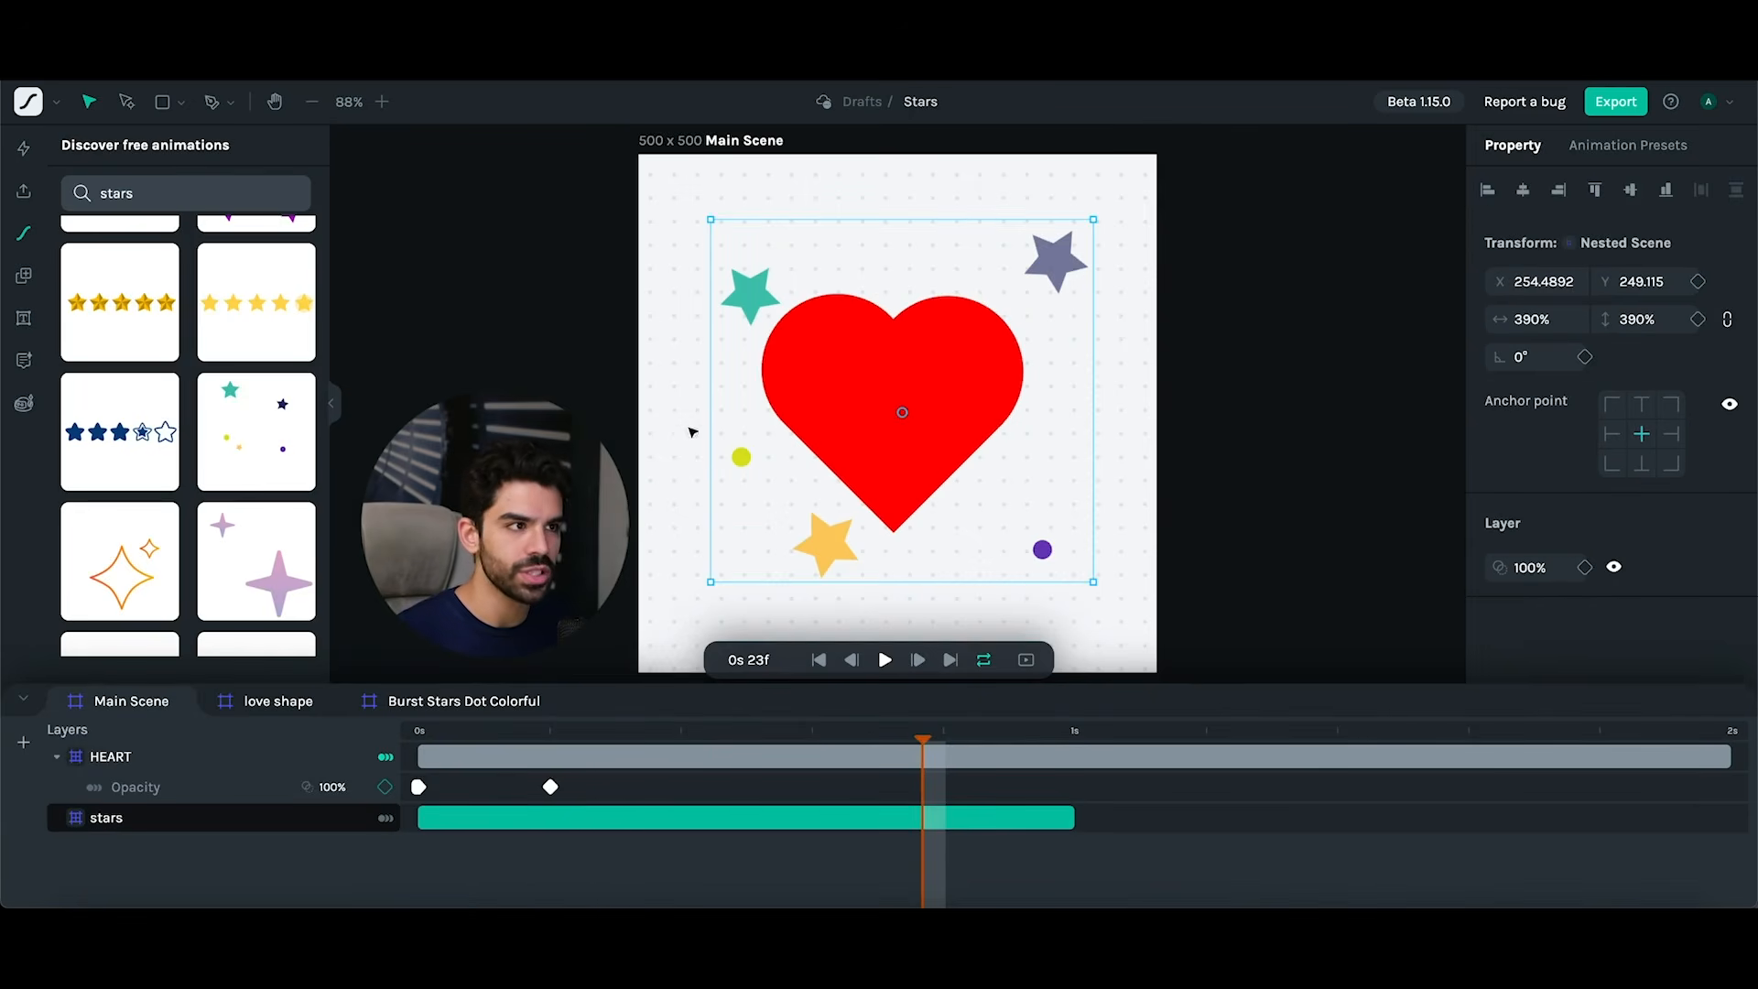
pyautogui.press('super+m')
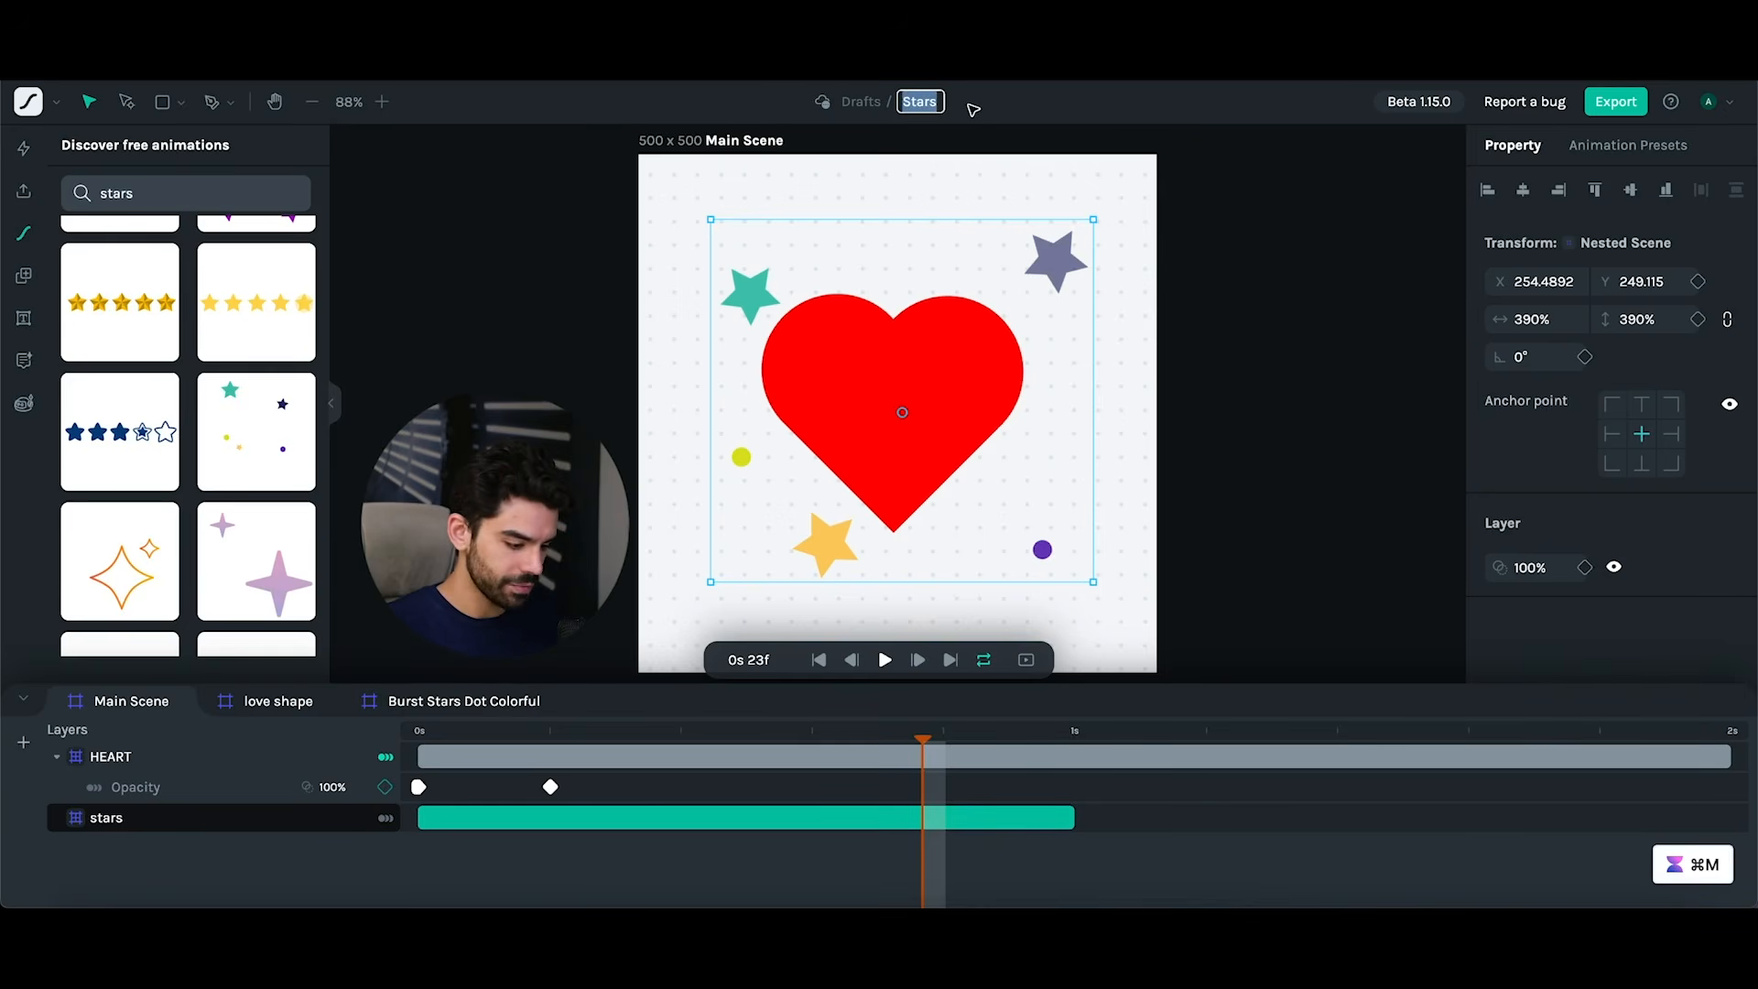
pyautogui.write('Heart')
pyautogui.press('Return')
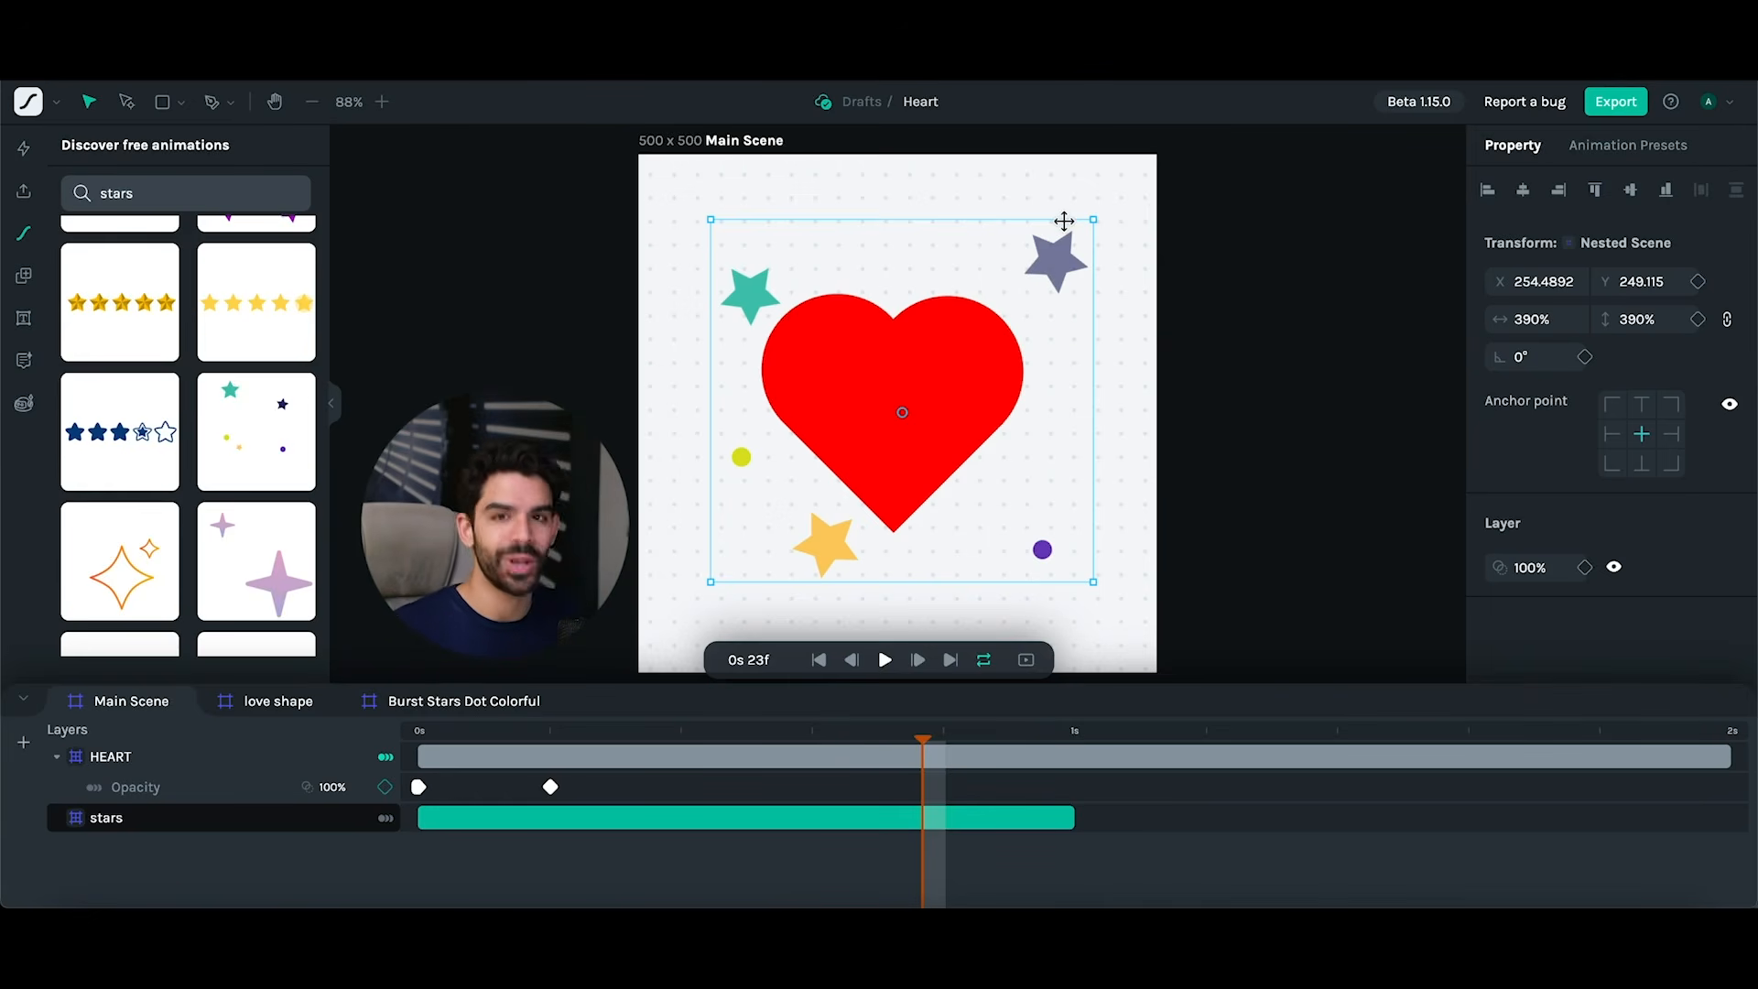
# - Select the heart and stars together, create a new blank file and dismiss its What's new announcement
pyautogui.click(795, 207)
pyautogui.moveTo(718, 203); pyautogui.dragTo(1168, 589)
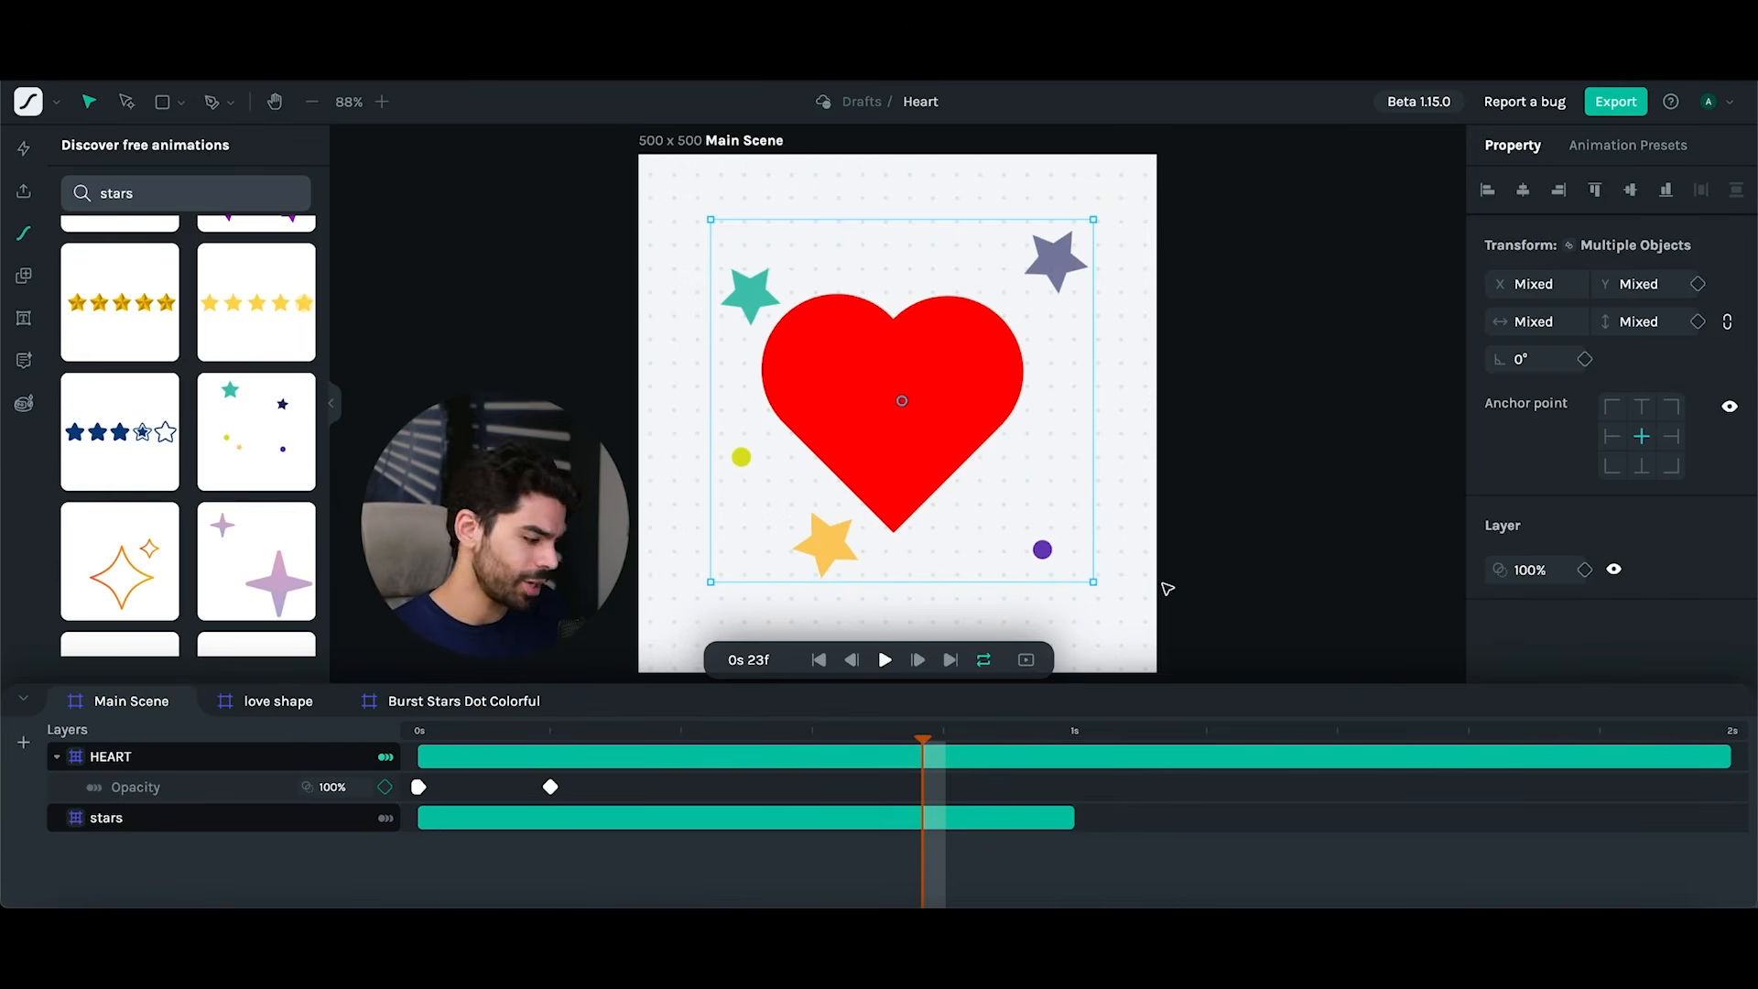
pyautogui.click(57, 104)
pyautogui.click(71, 154)
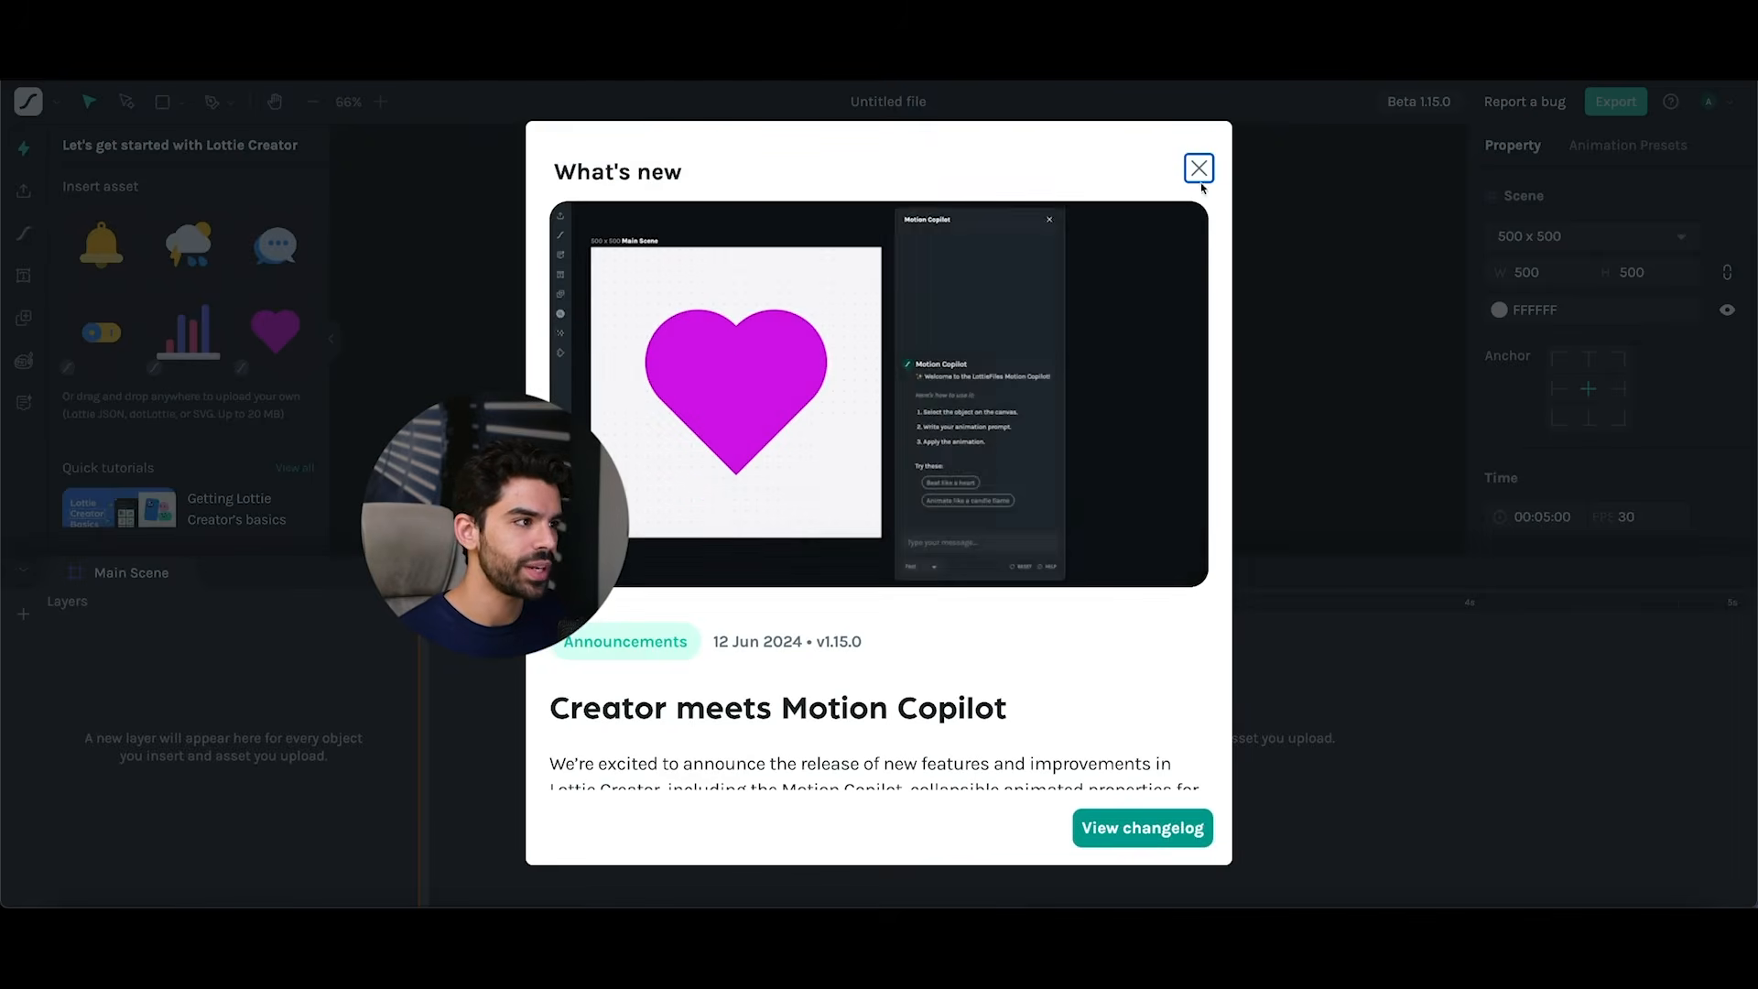
pyautogui.click(1199, 168)
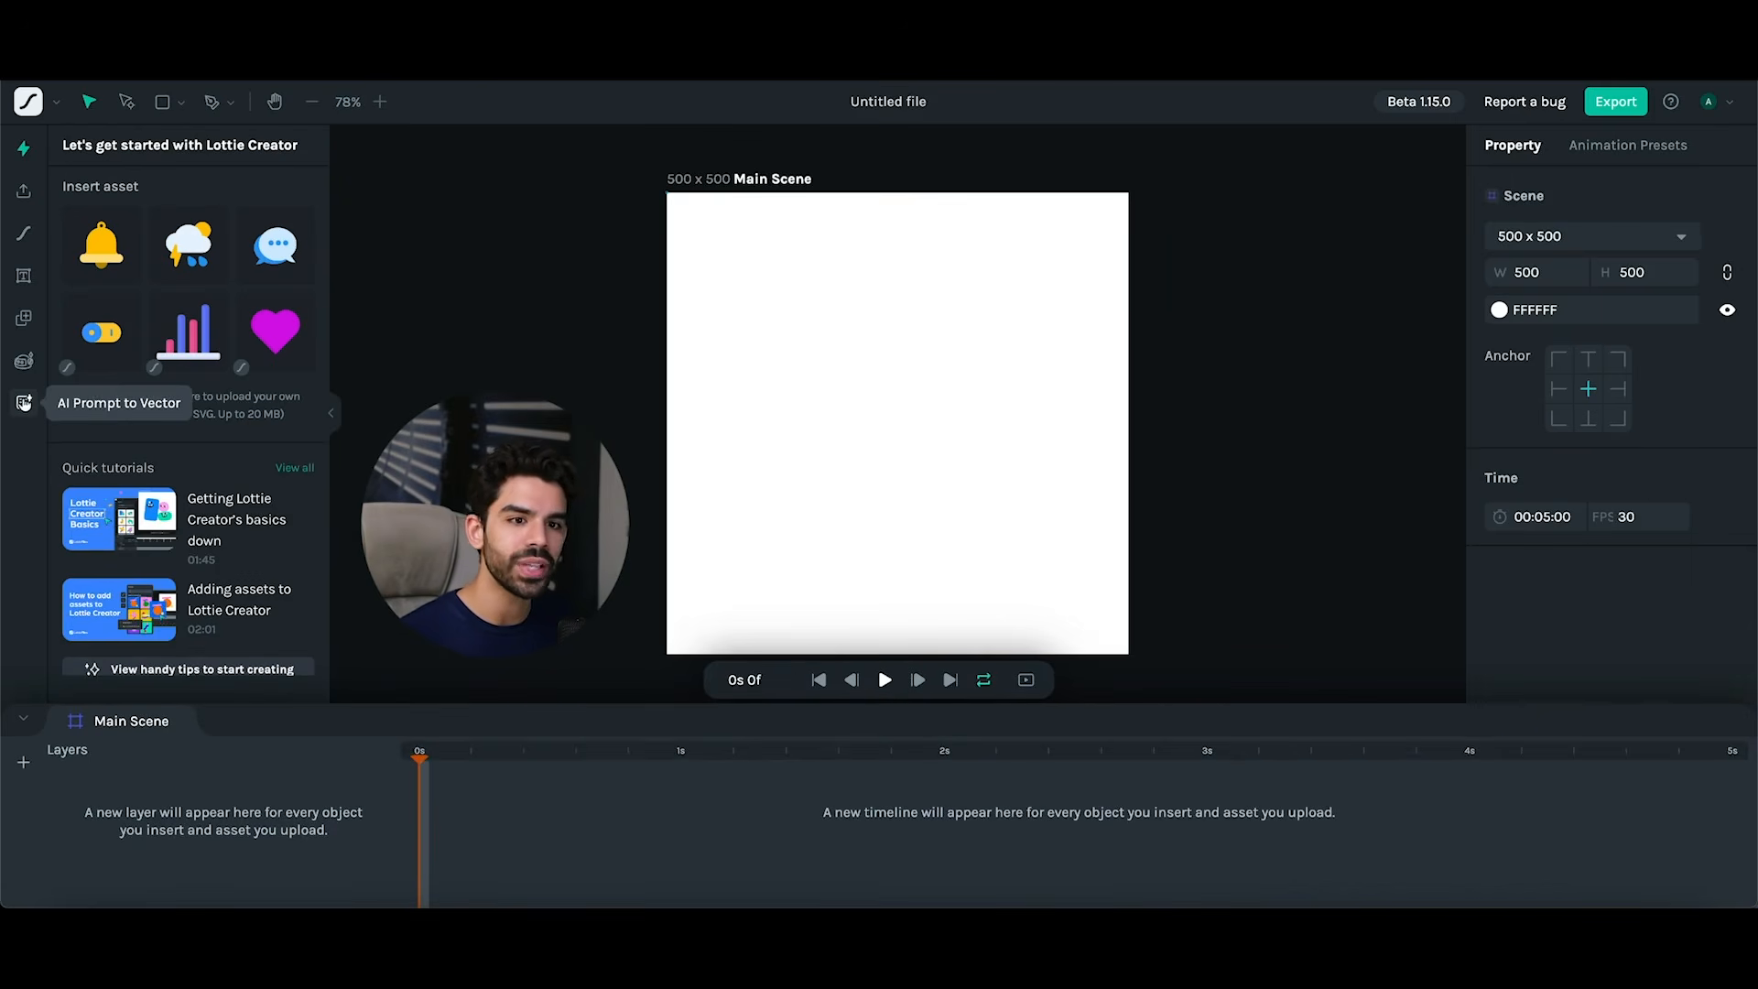
# - Search the free animations library for "basketball" and insert the bouncing basketball with the blue background thumbnail into the Main Scene
pyautogui.click(23, 233)
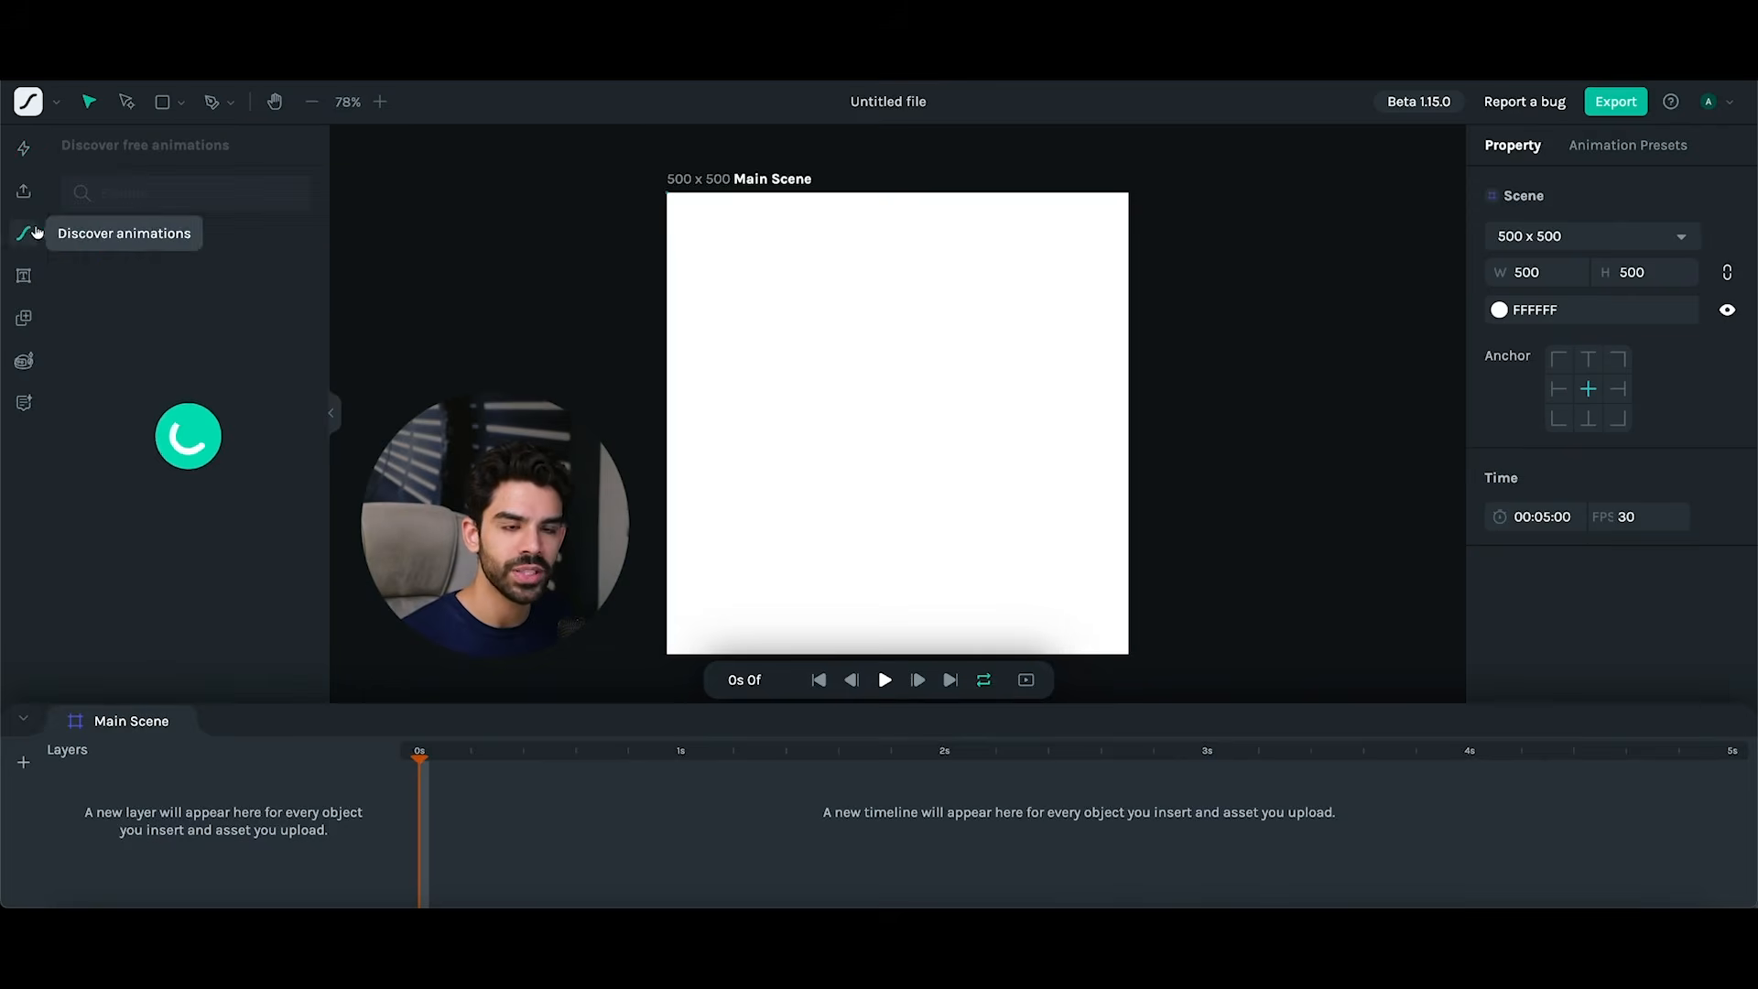
pyautogui.click(24, 191)
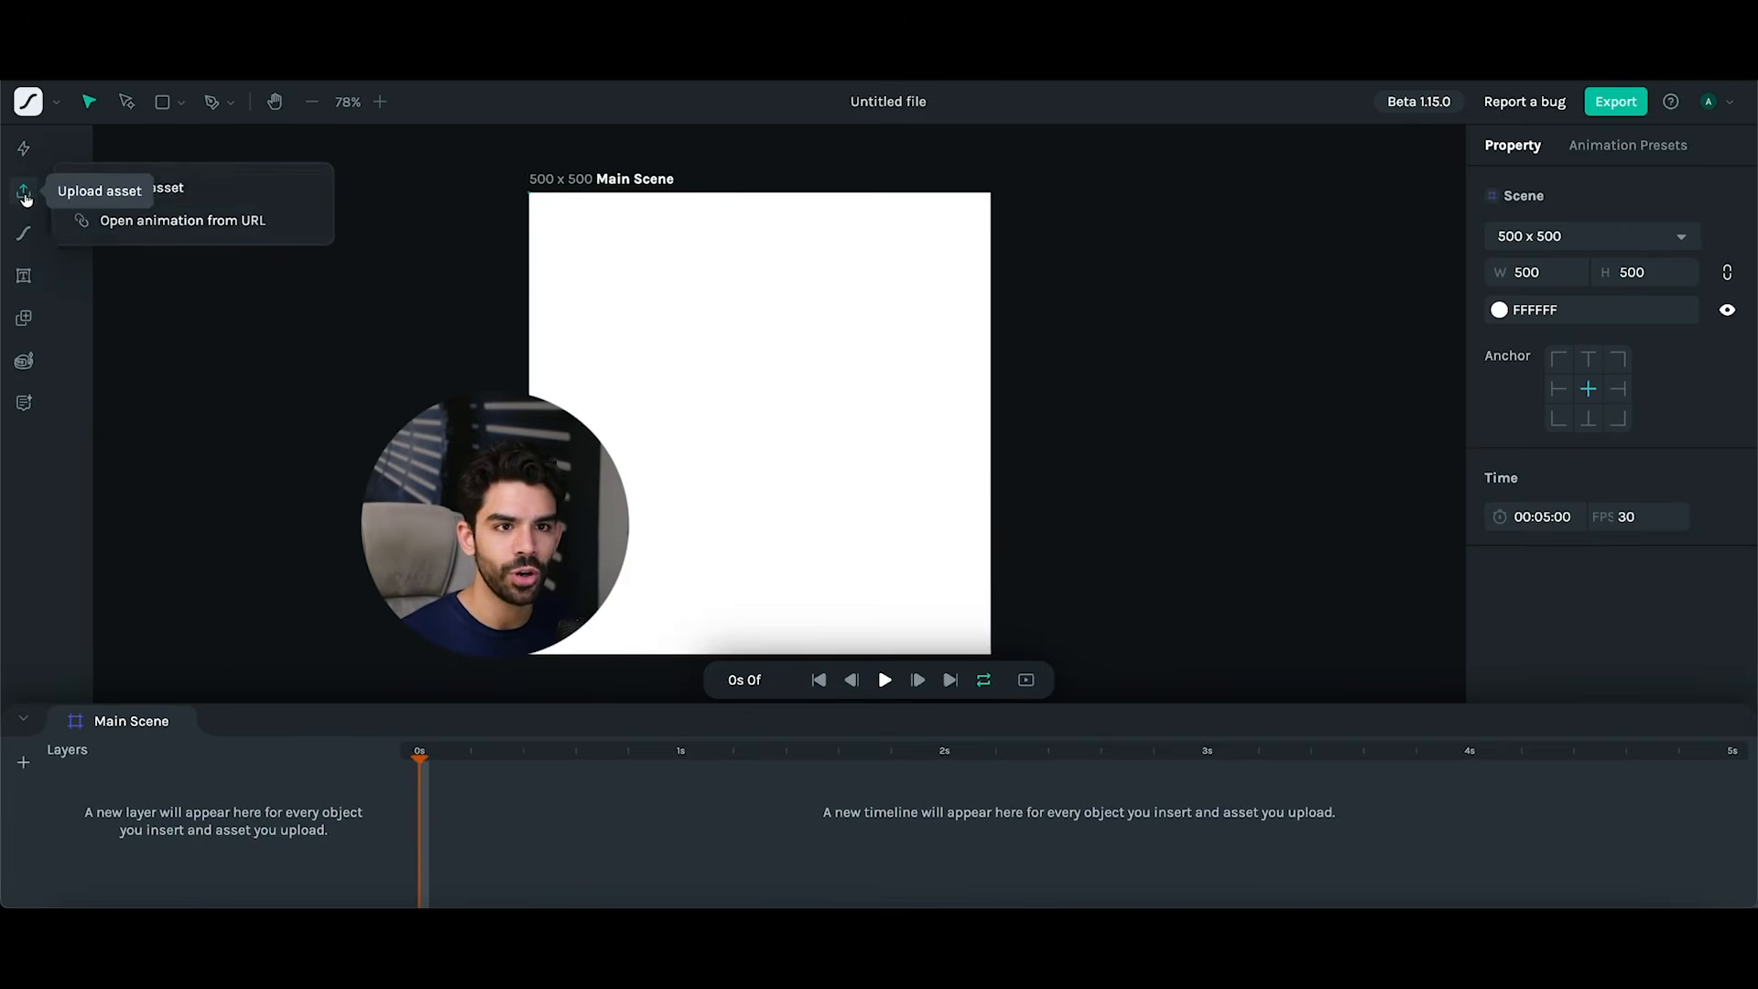
pyautogui.click(24, 233)
pyautogui.click(135, 199)
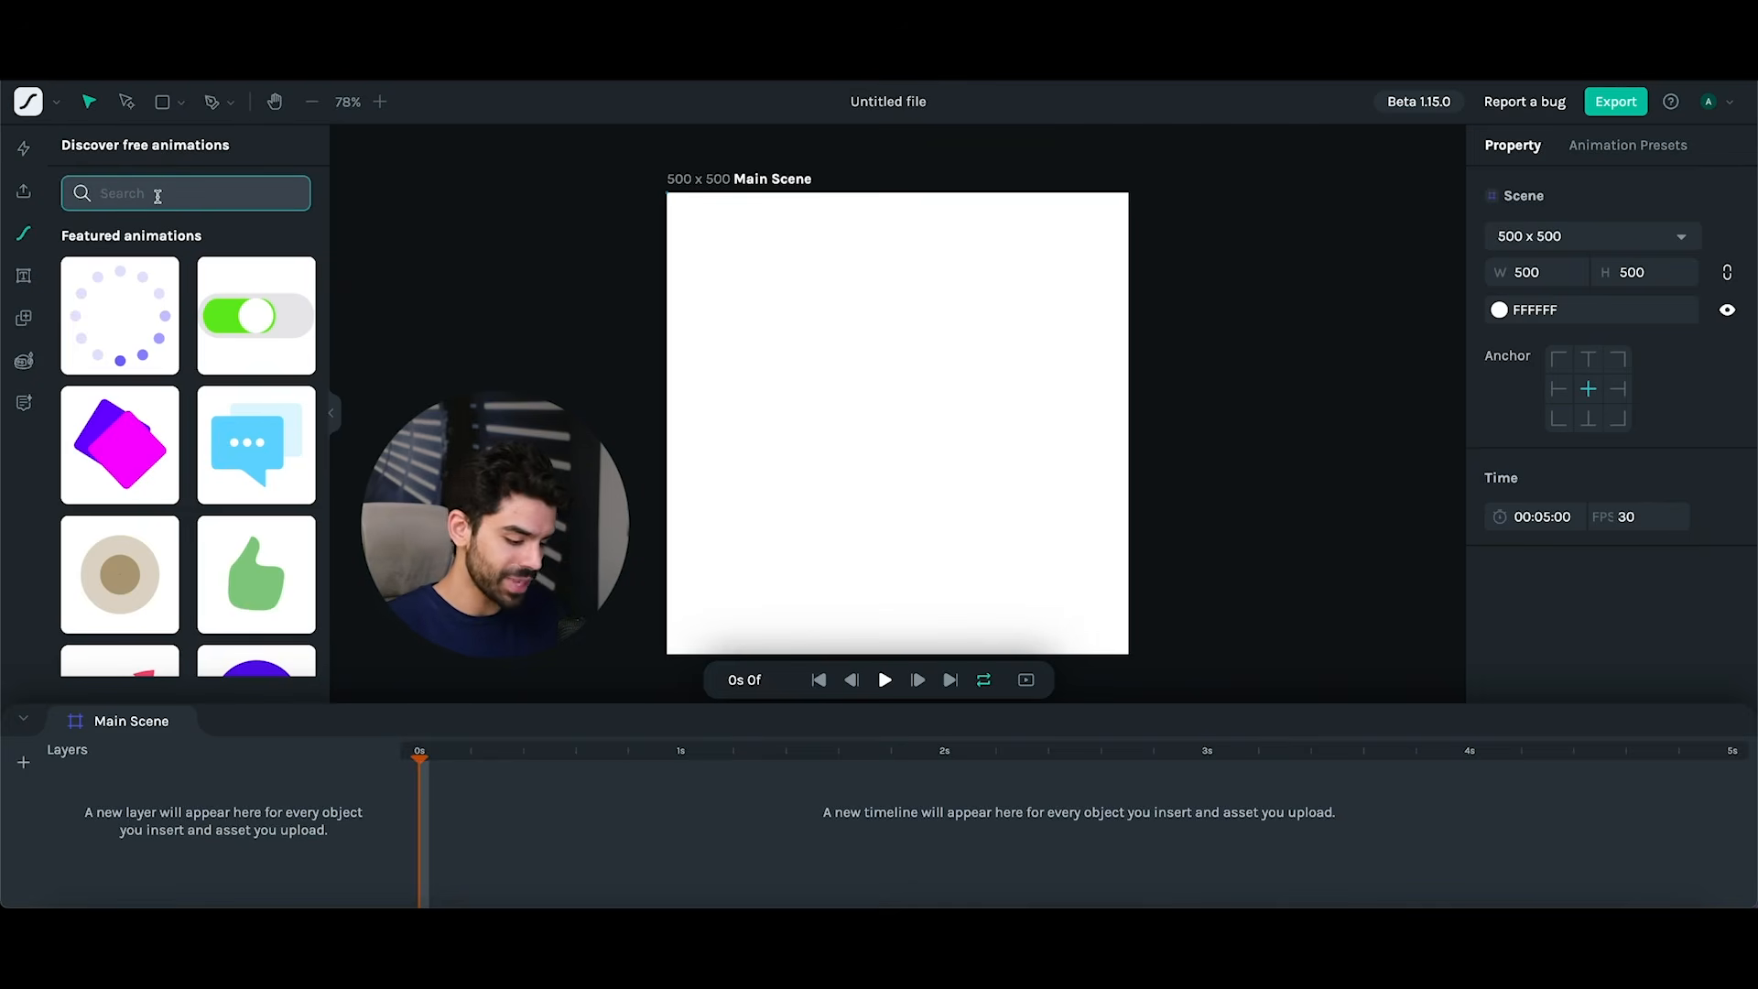
pyautogui.write('basketball')
pyautogui.press('Return')
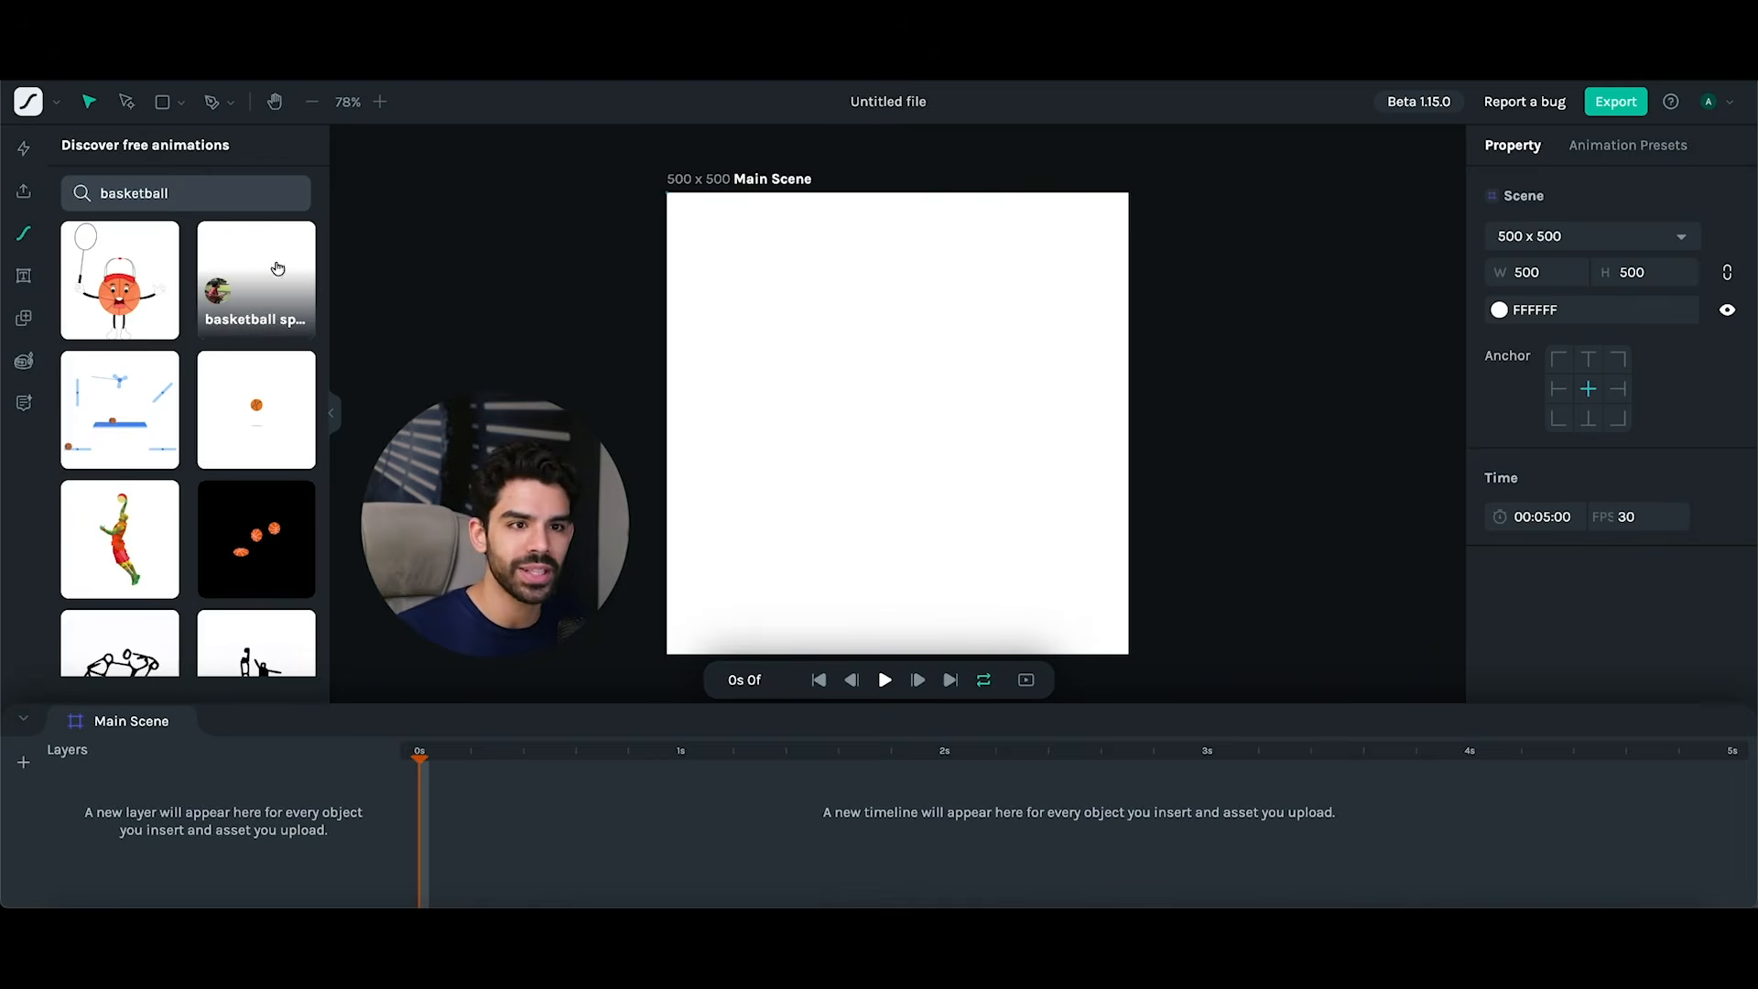
pyautogui.scroll(-2, 273, 308)
pyautogui.scroll(-3, 273, 308)
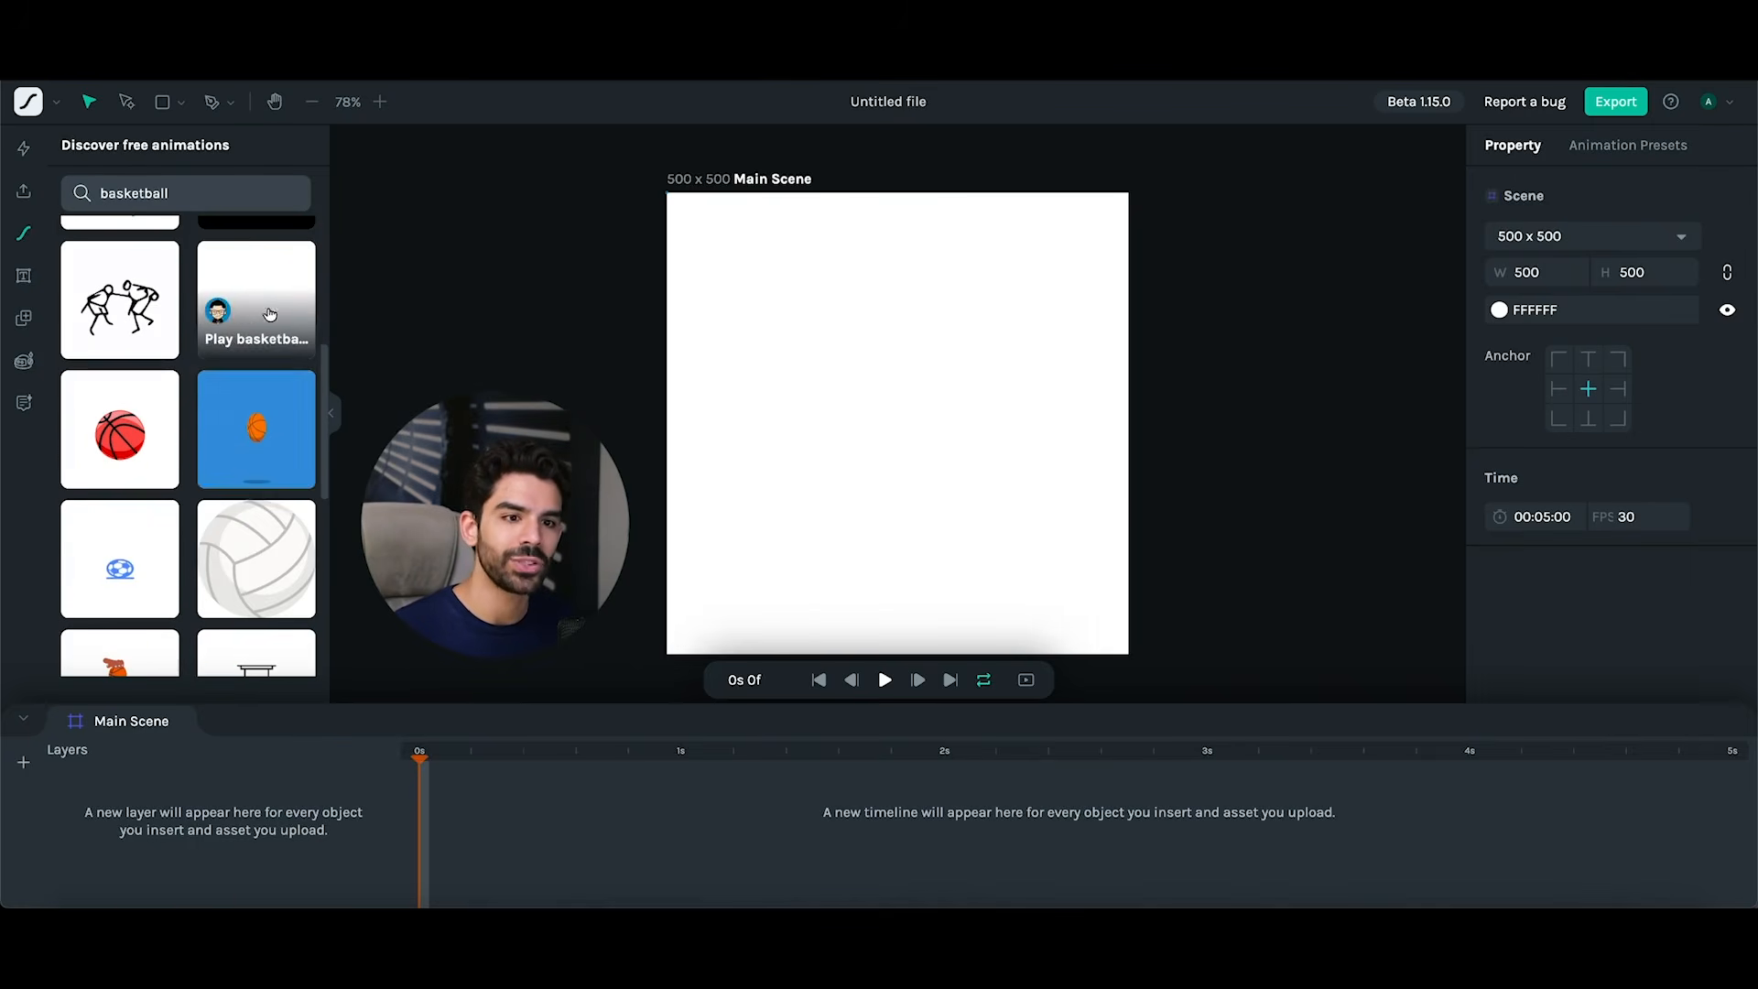
pyautogui.click(267, 432)
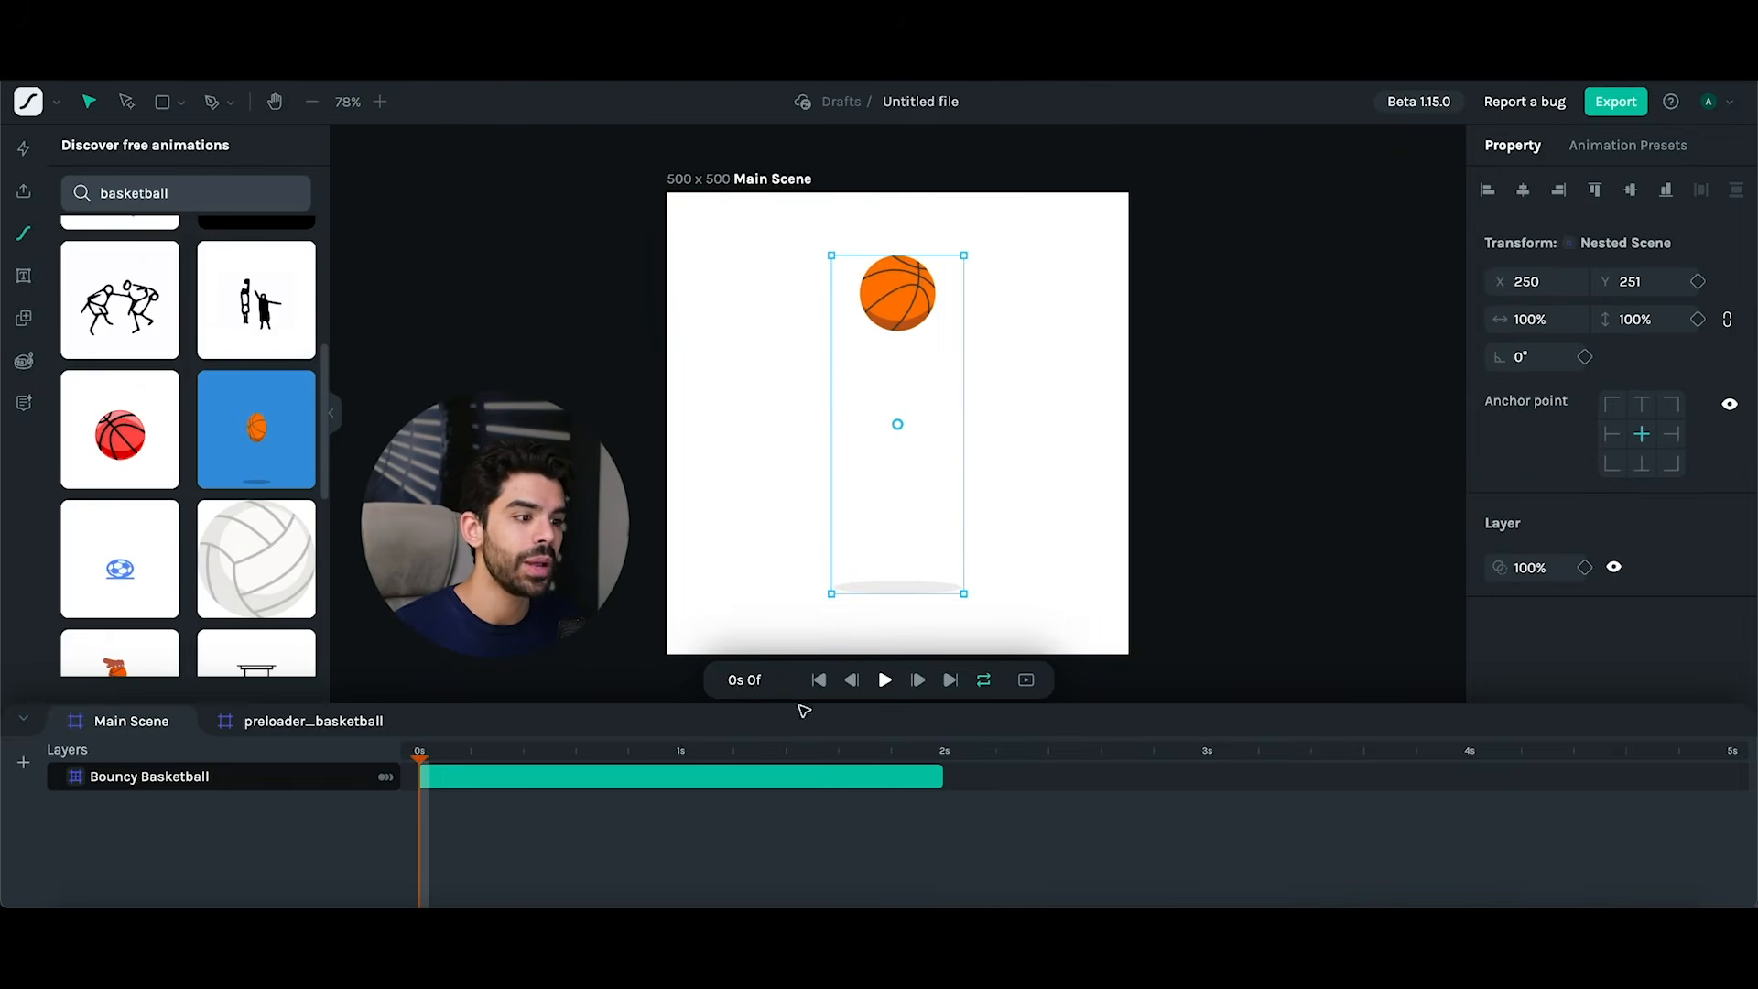
# - Turn off looping, preview the bouncing basketball animation and return the playhead to 0s
pyautogui.click(983, 679)
pyautogui.click(884, 680)
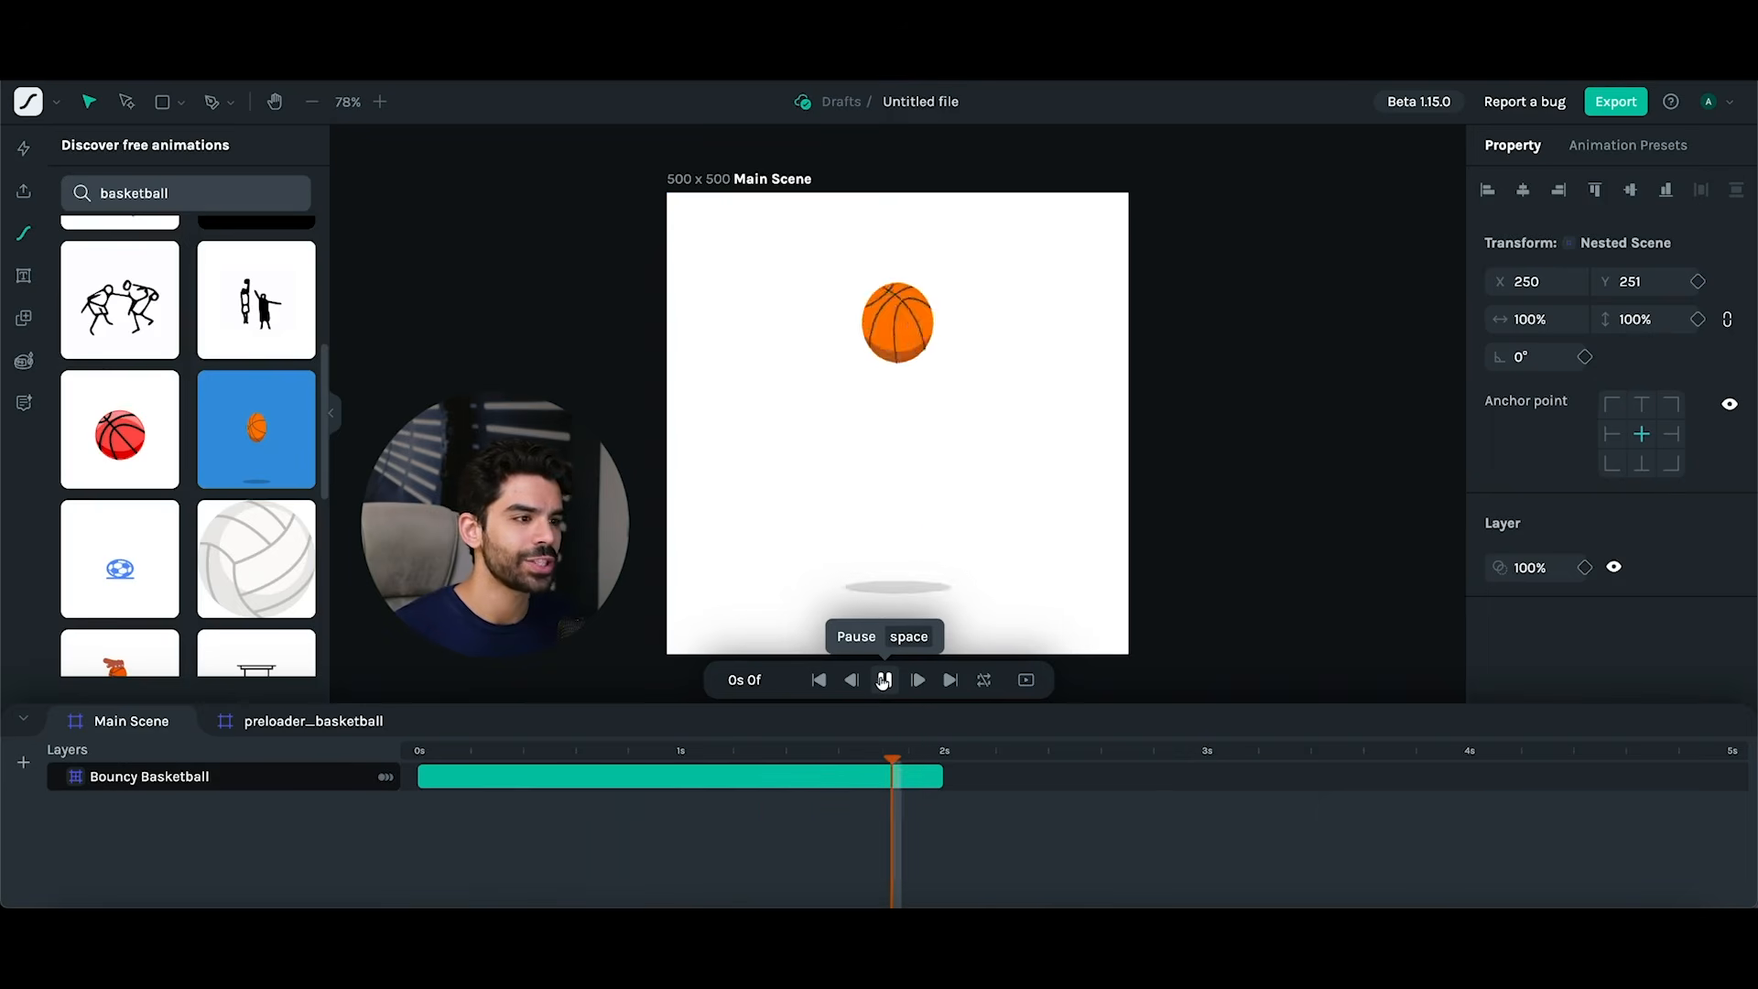
pyautogui.click(884, 679)
pyautogui.moveTo(432, 753)
pyautogui.mouseDown()
pyautogui.moveTo(903, 765)
pyautogui.moveTo(438, 766)
pyautogui.mouseUp()
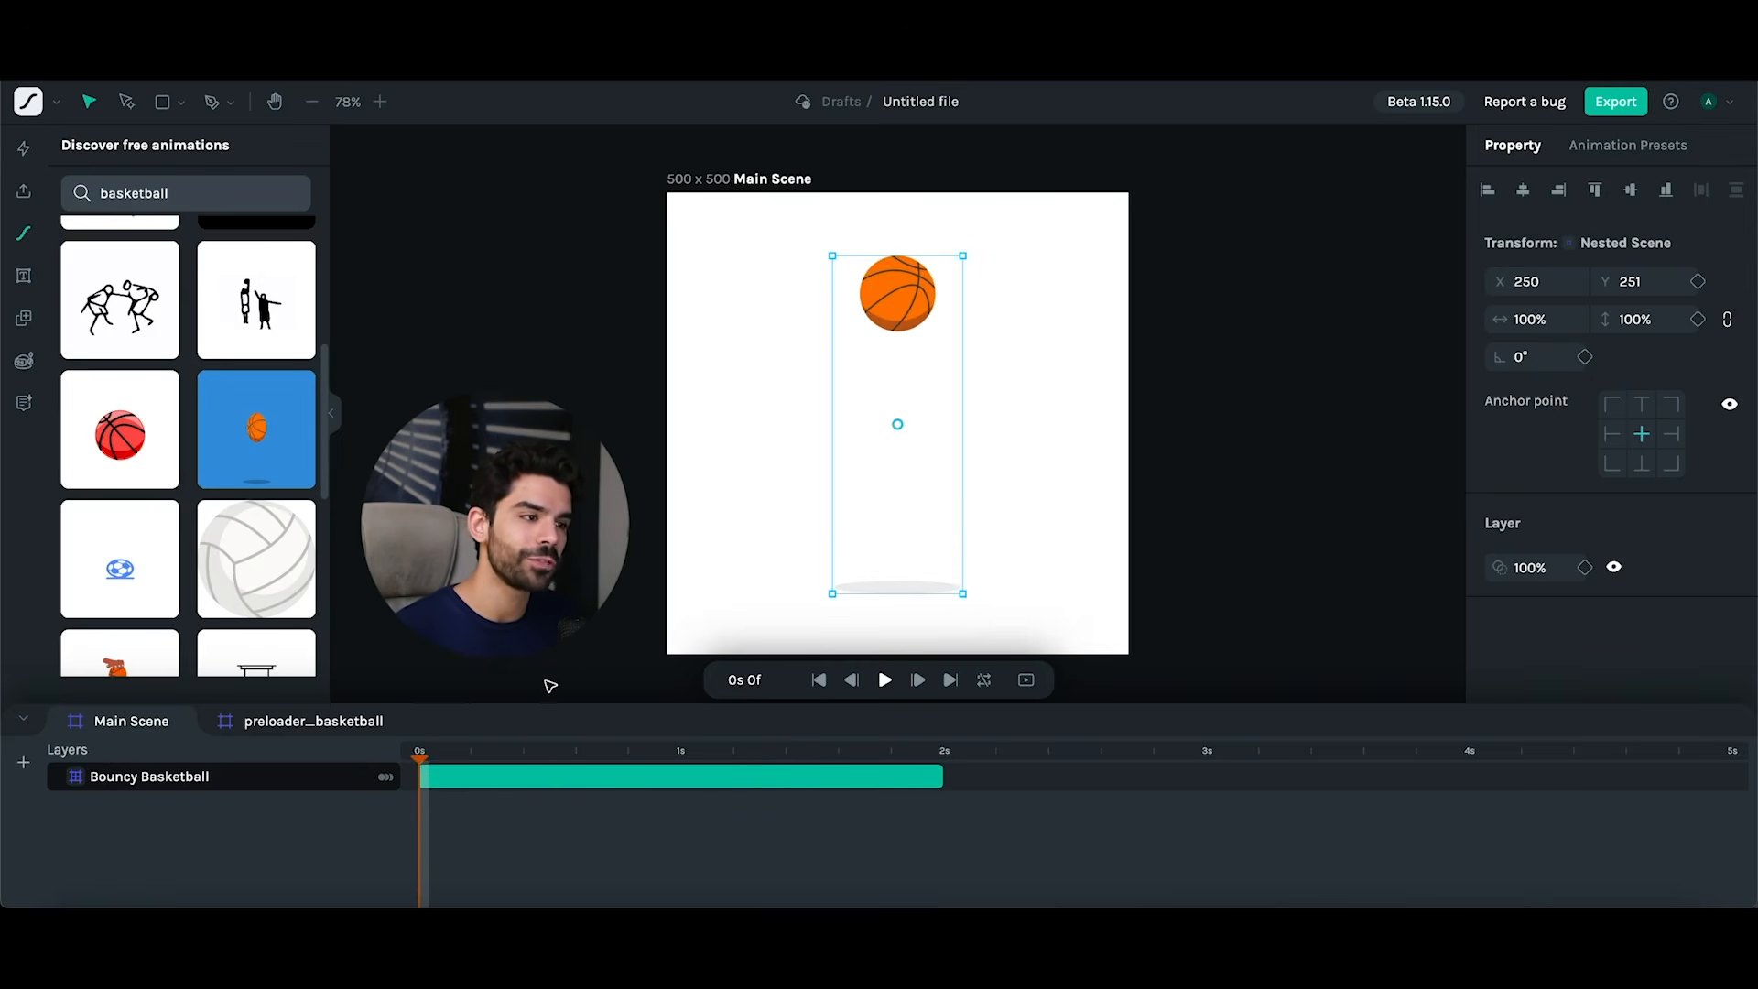
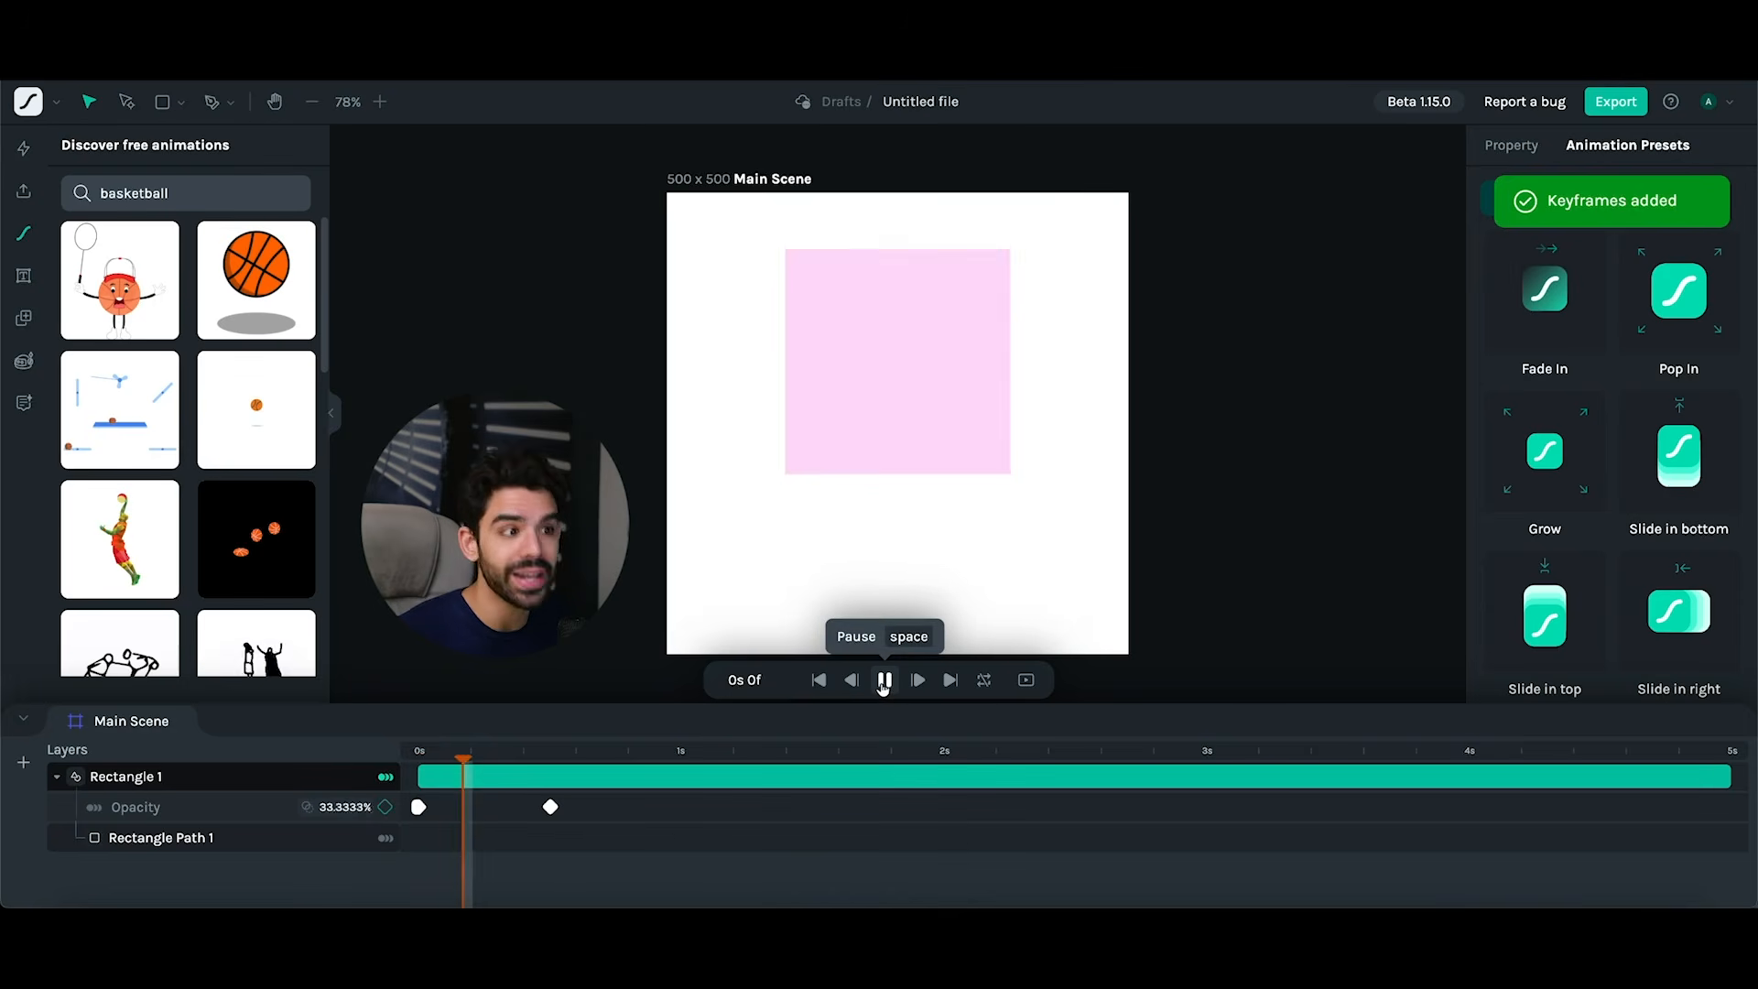
# - Apply the Fast Pulse highlight preset to the pink rectangle at 1s 14f and review the playback from 0s 28f
pyautogui.click(885, 689)
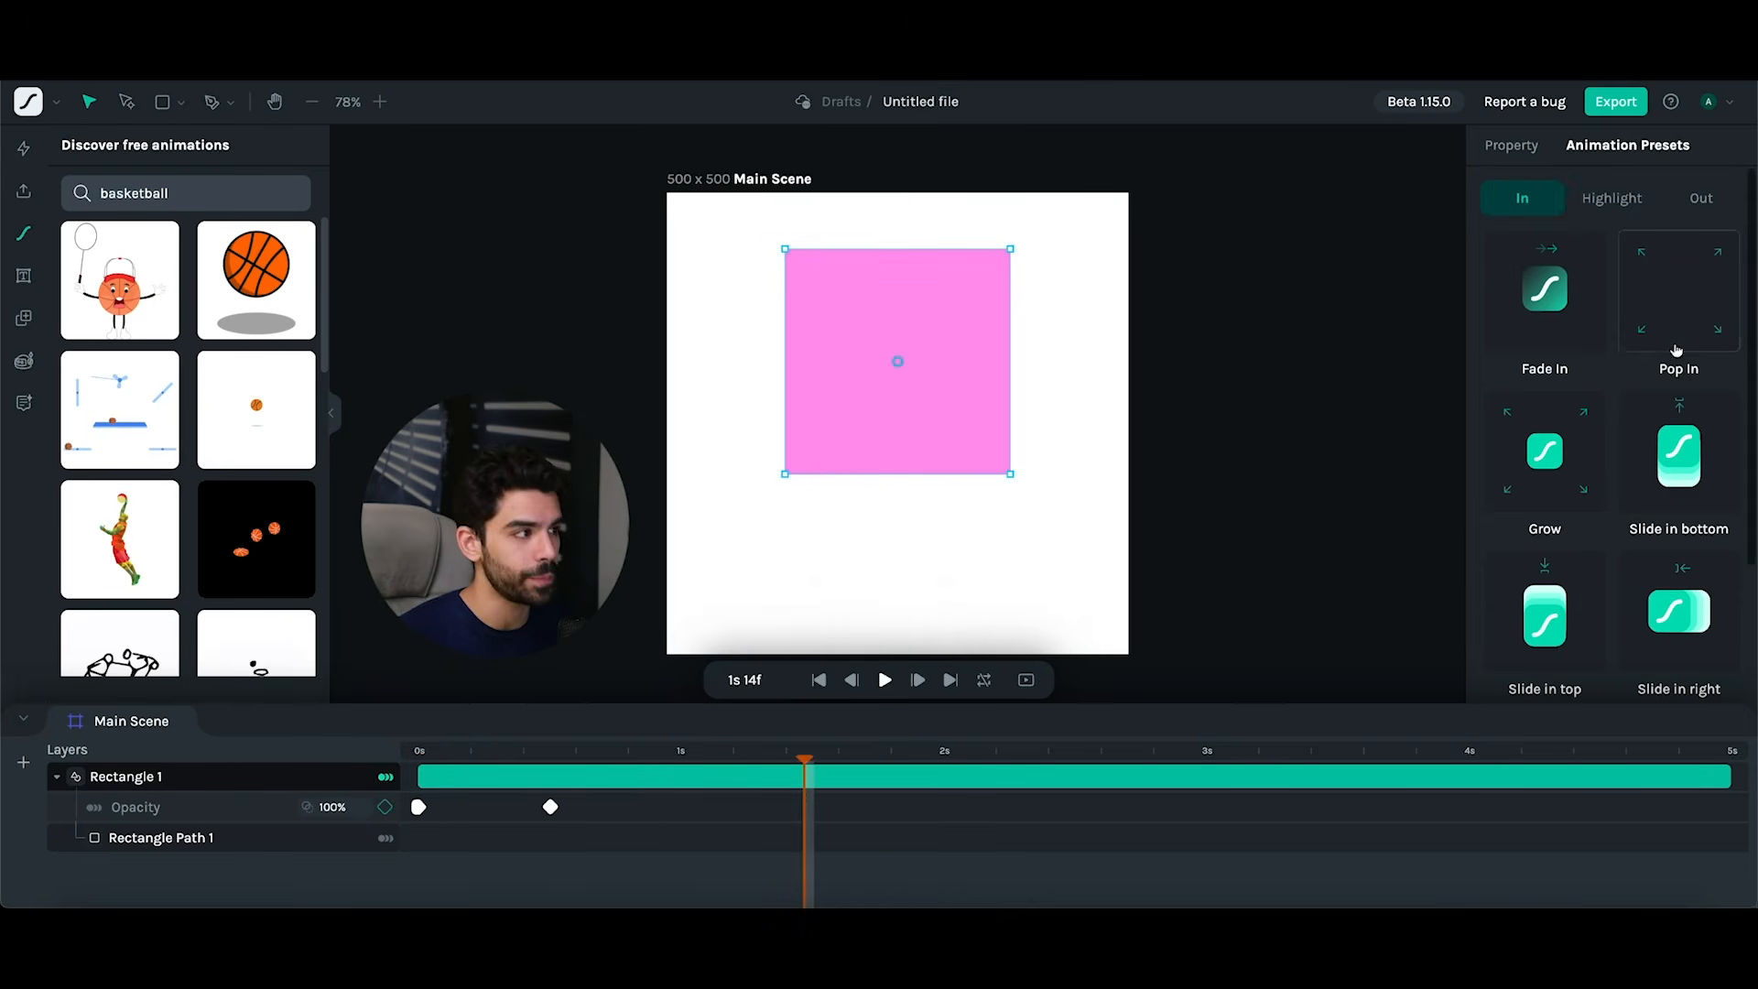
pyautogui.click(1611, 198)
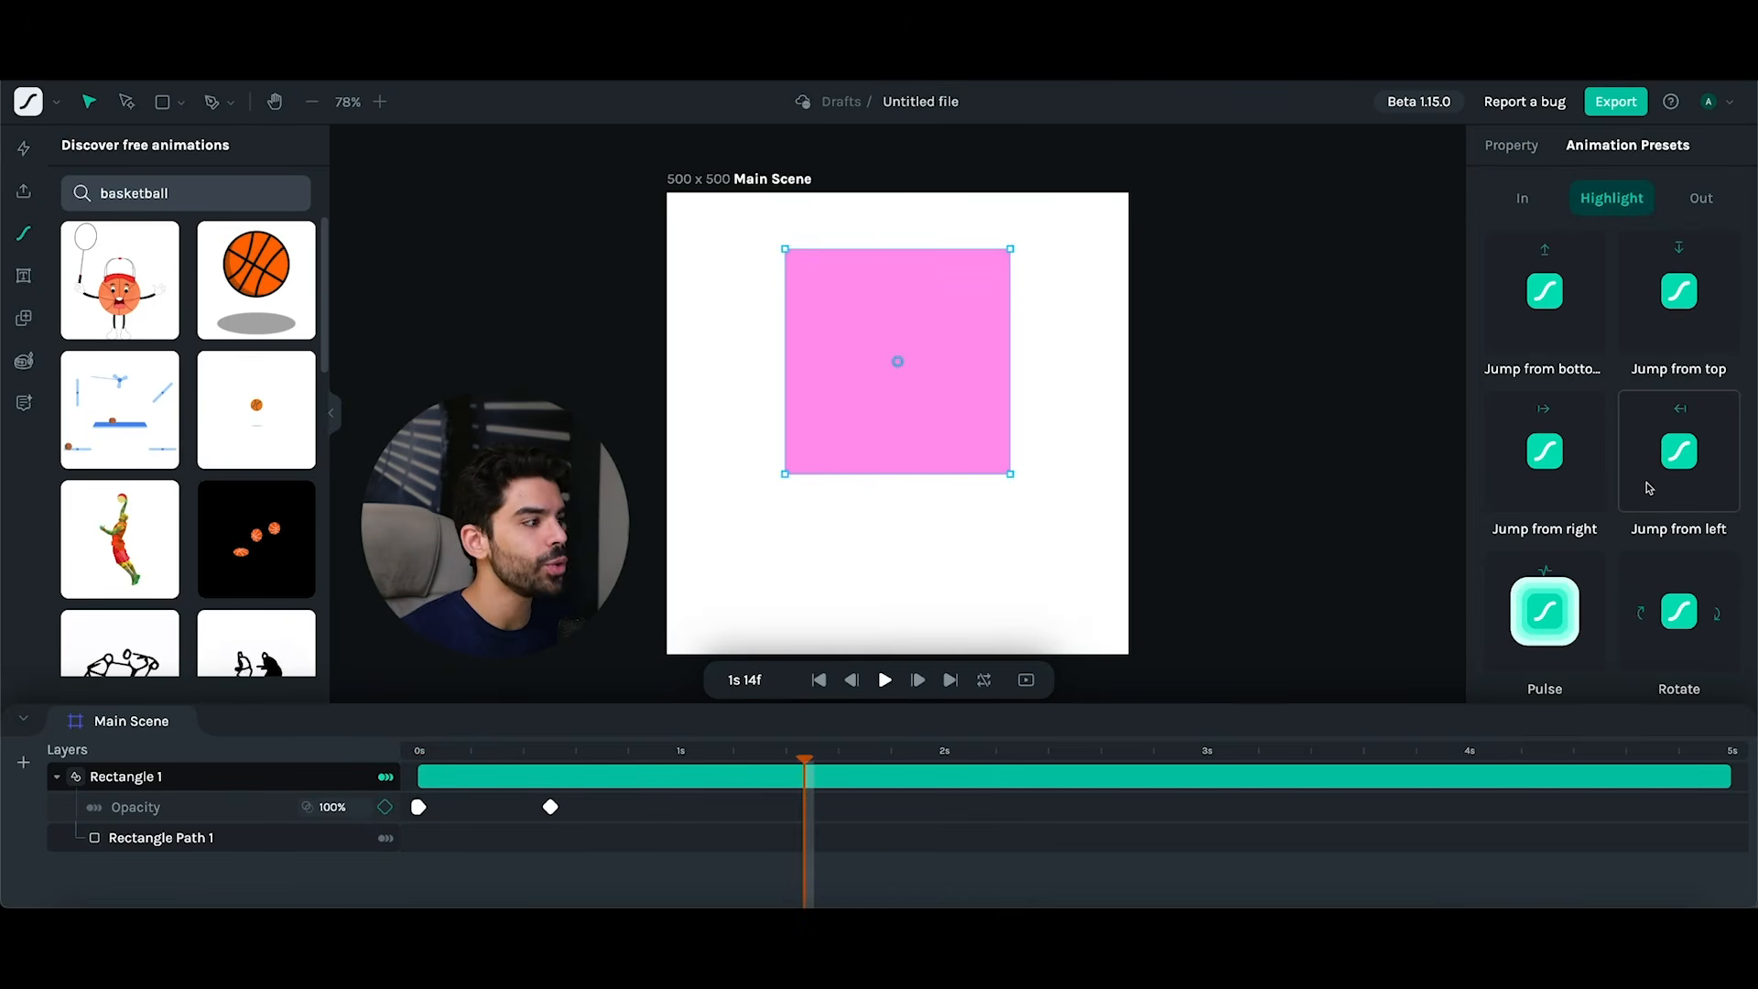
pyautogui.click(1544, 617)
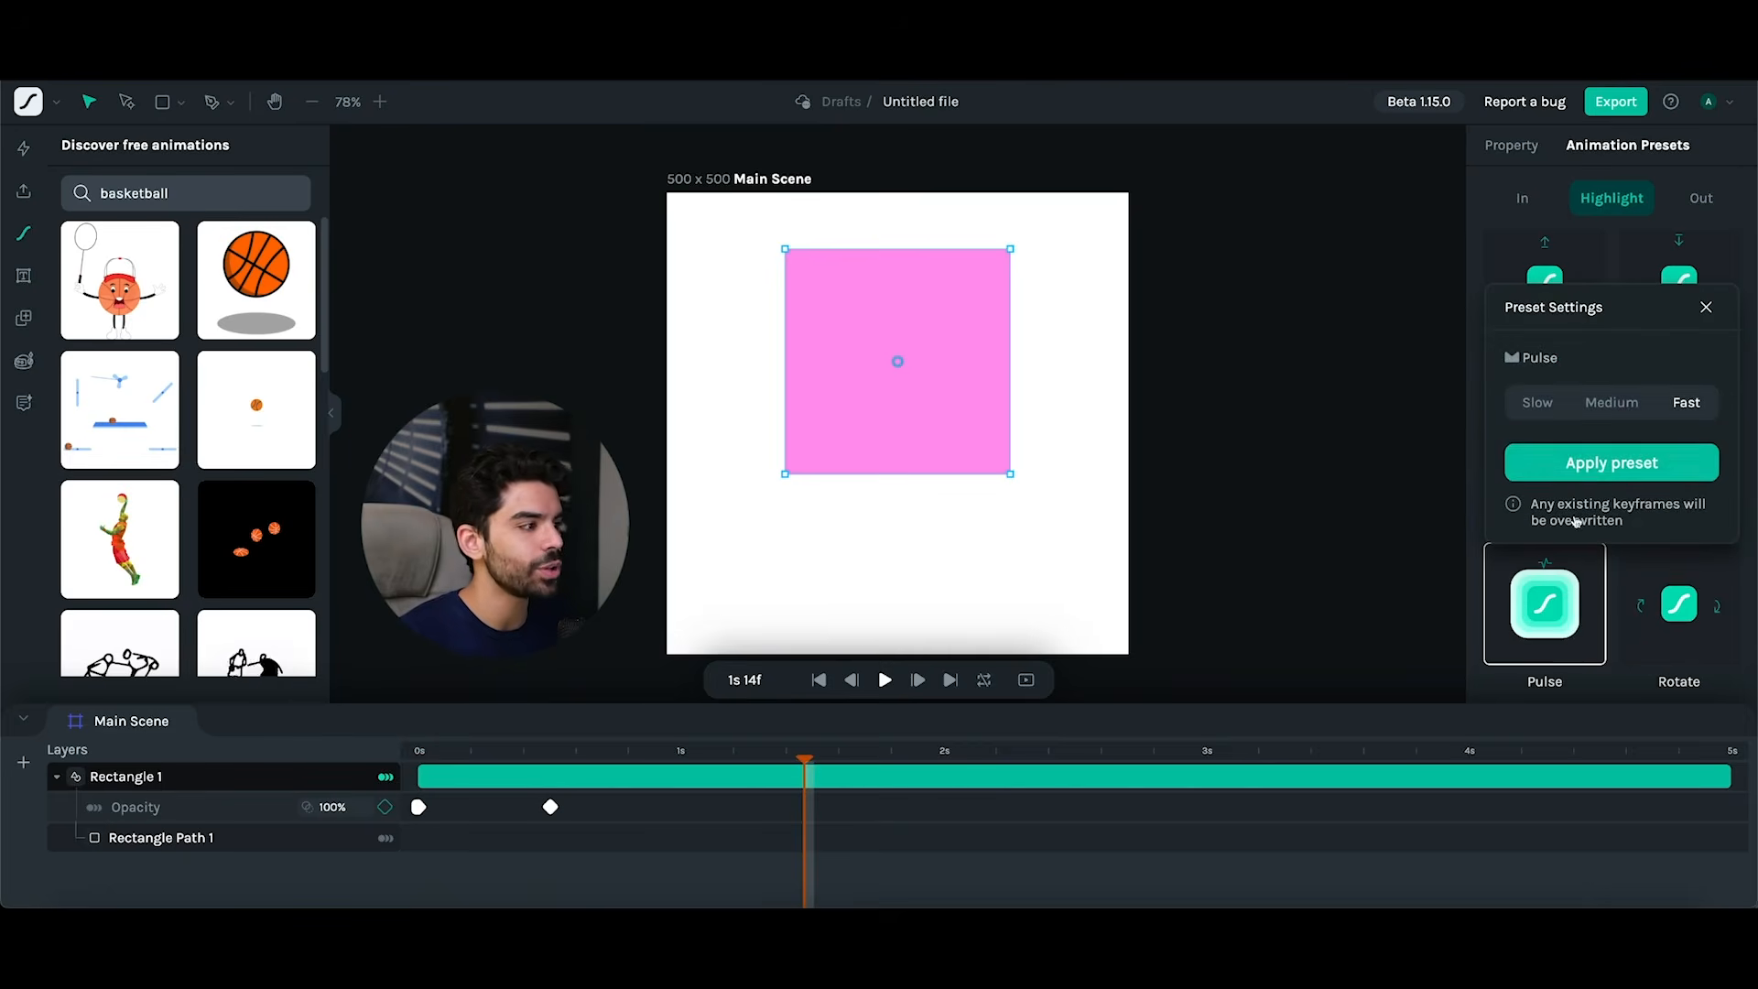
pyautogui.click(1612, 462)
pyautogui.moveTo(805, 756); pyautogui.dragTo(666, 757)
pyautogui.click(883, 680)
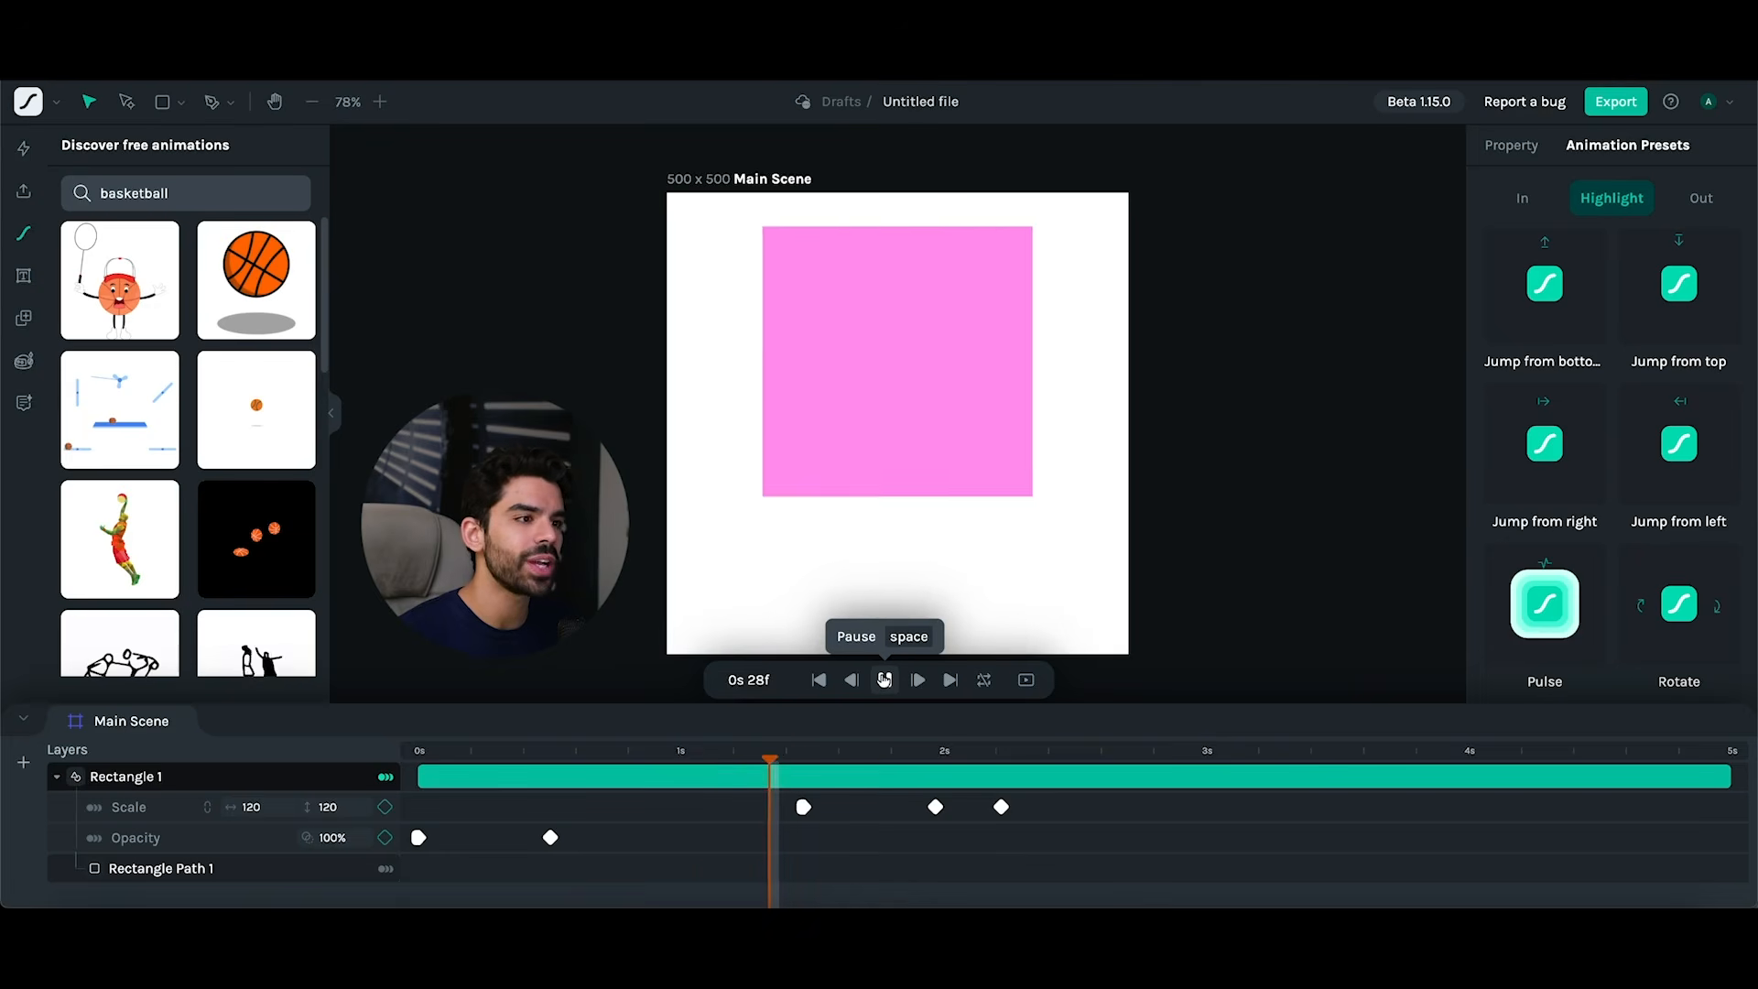
pyautogui.click(884, 680)
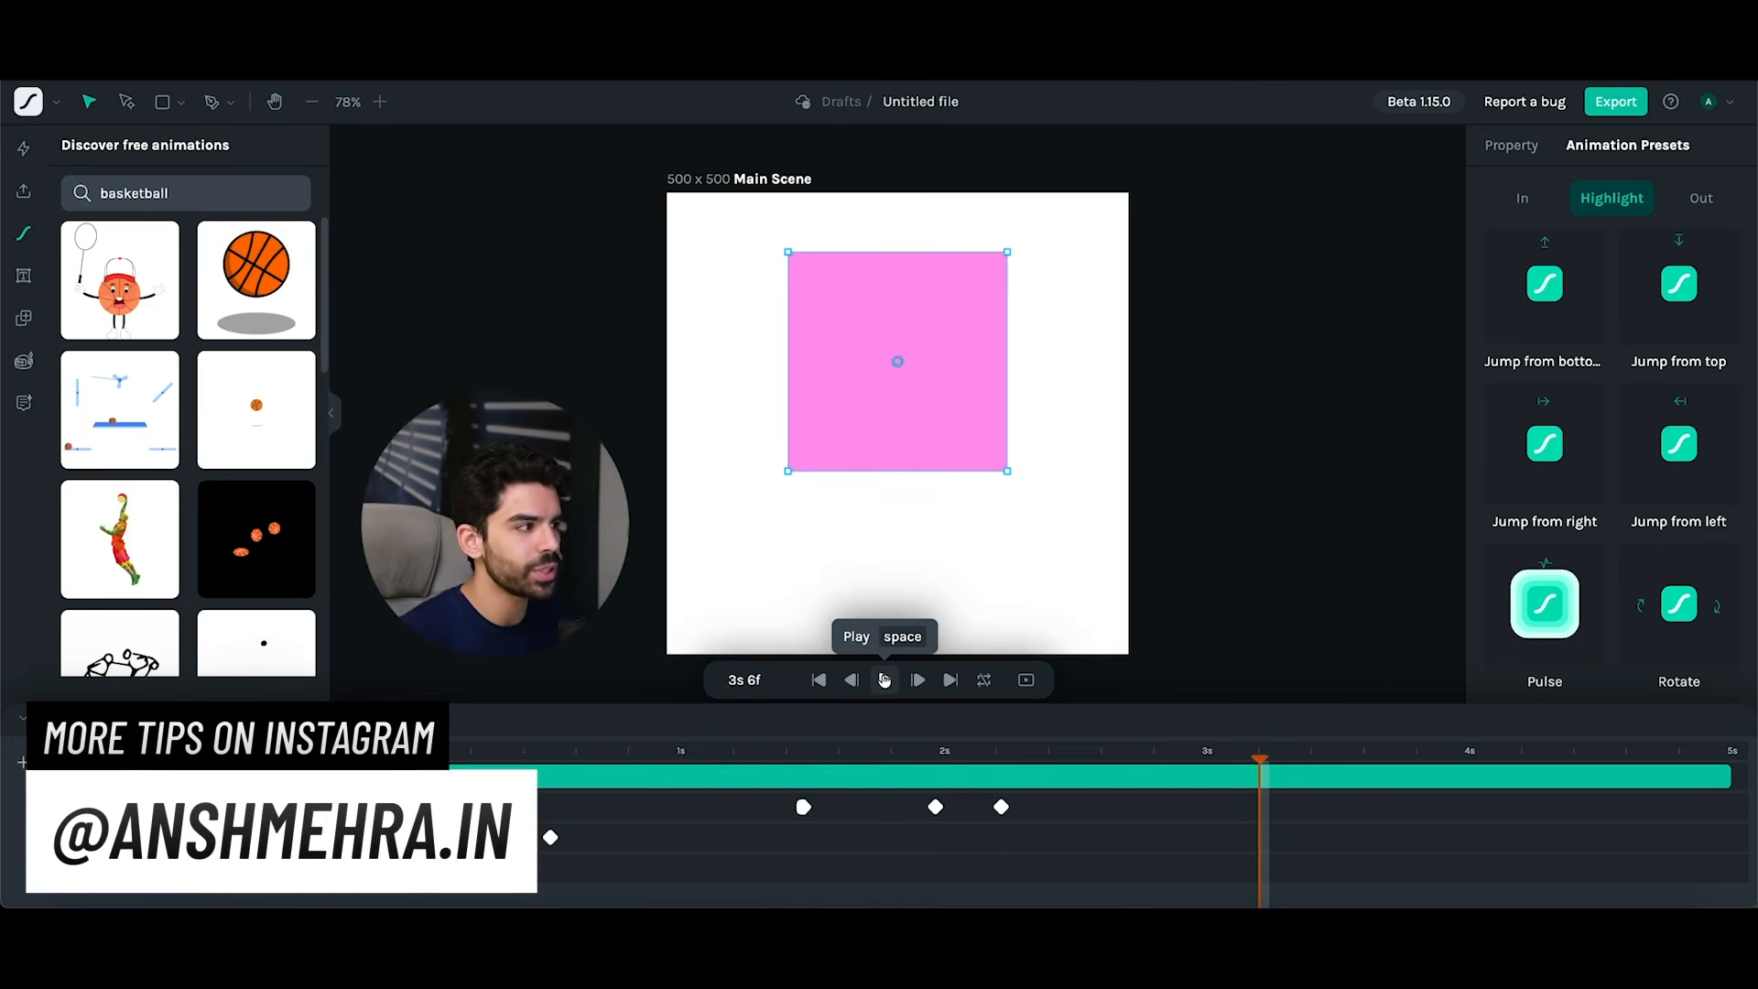
# - Apply the Fast Slide out to bottom preset to the pink rectangle at 3s 6f, then play it with looping on
pyautogui.click(1699, 200)
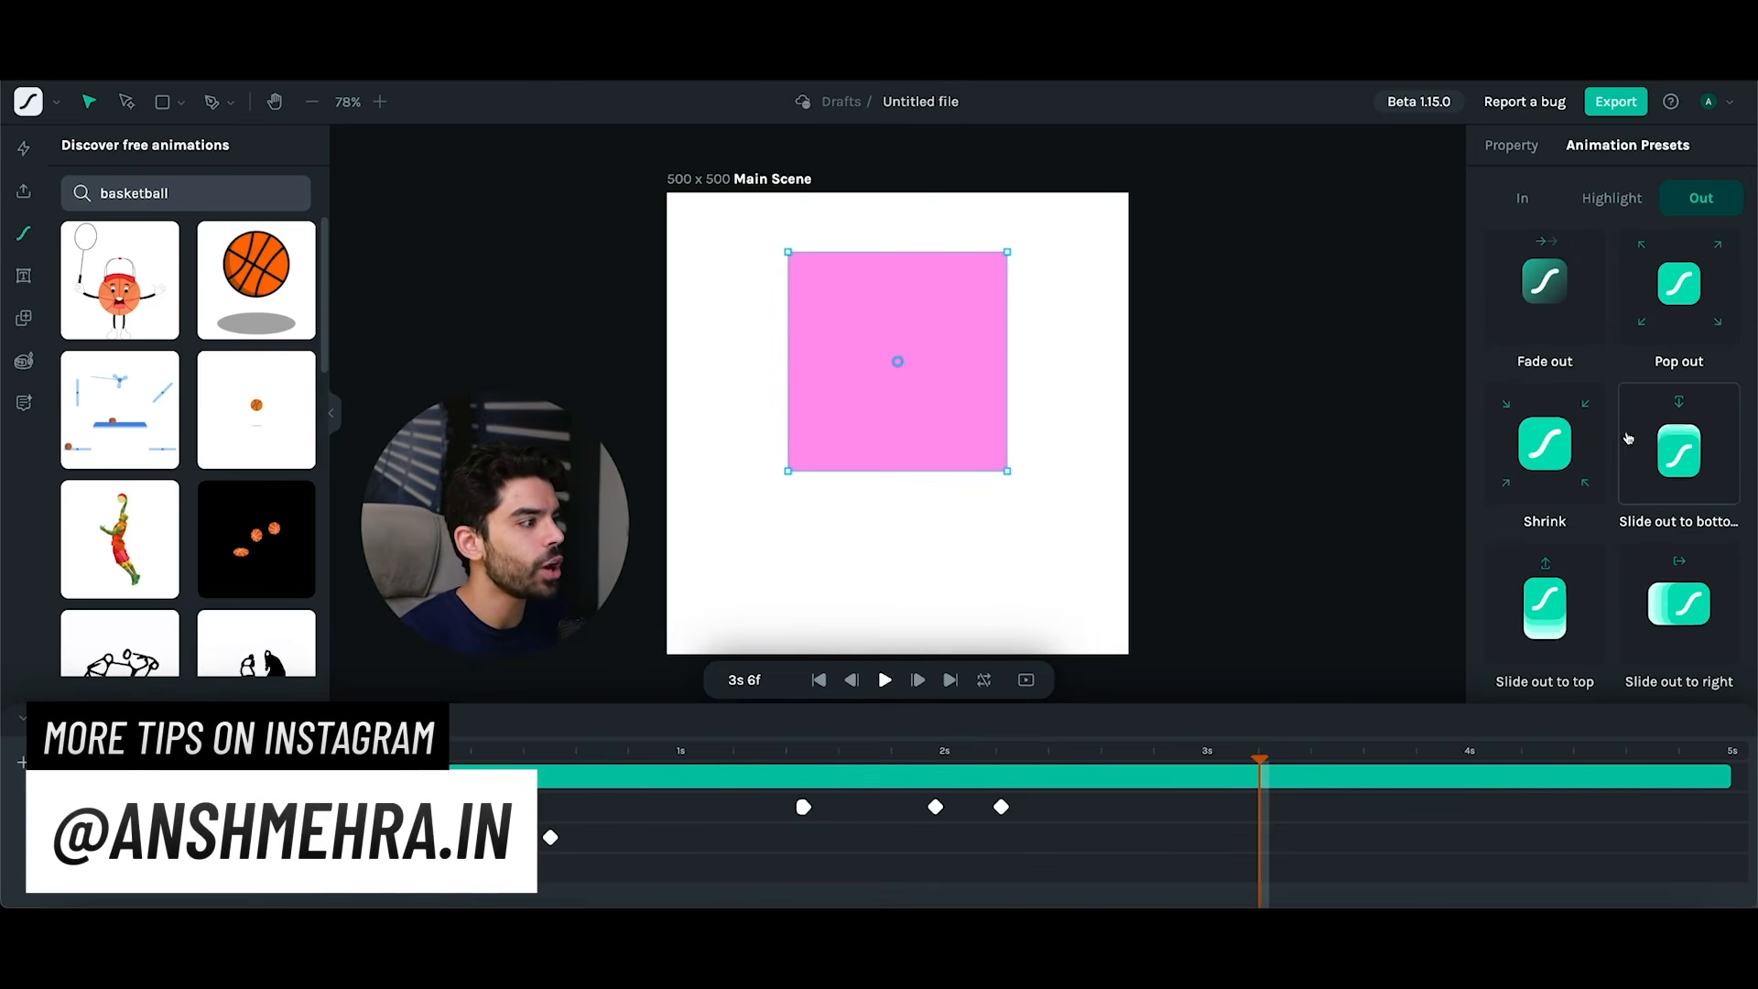
pyautogui.click(1679, 440)
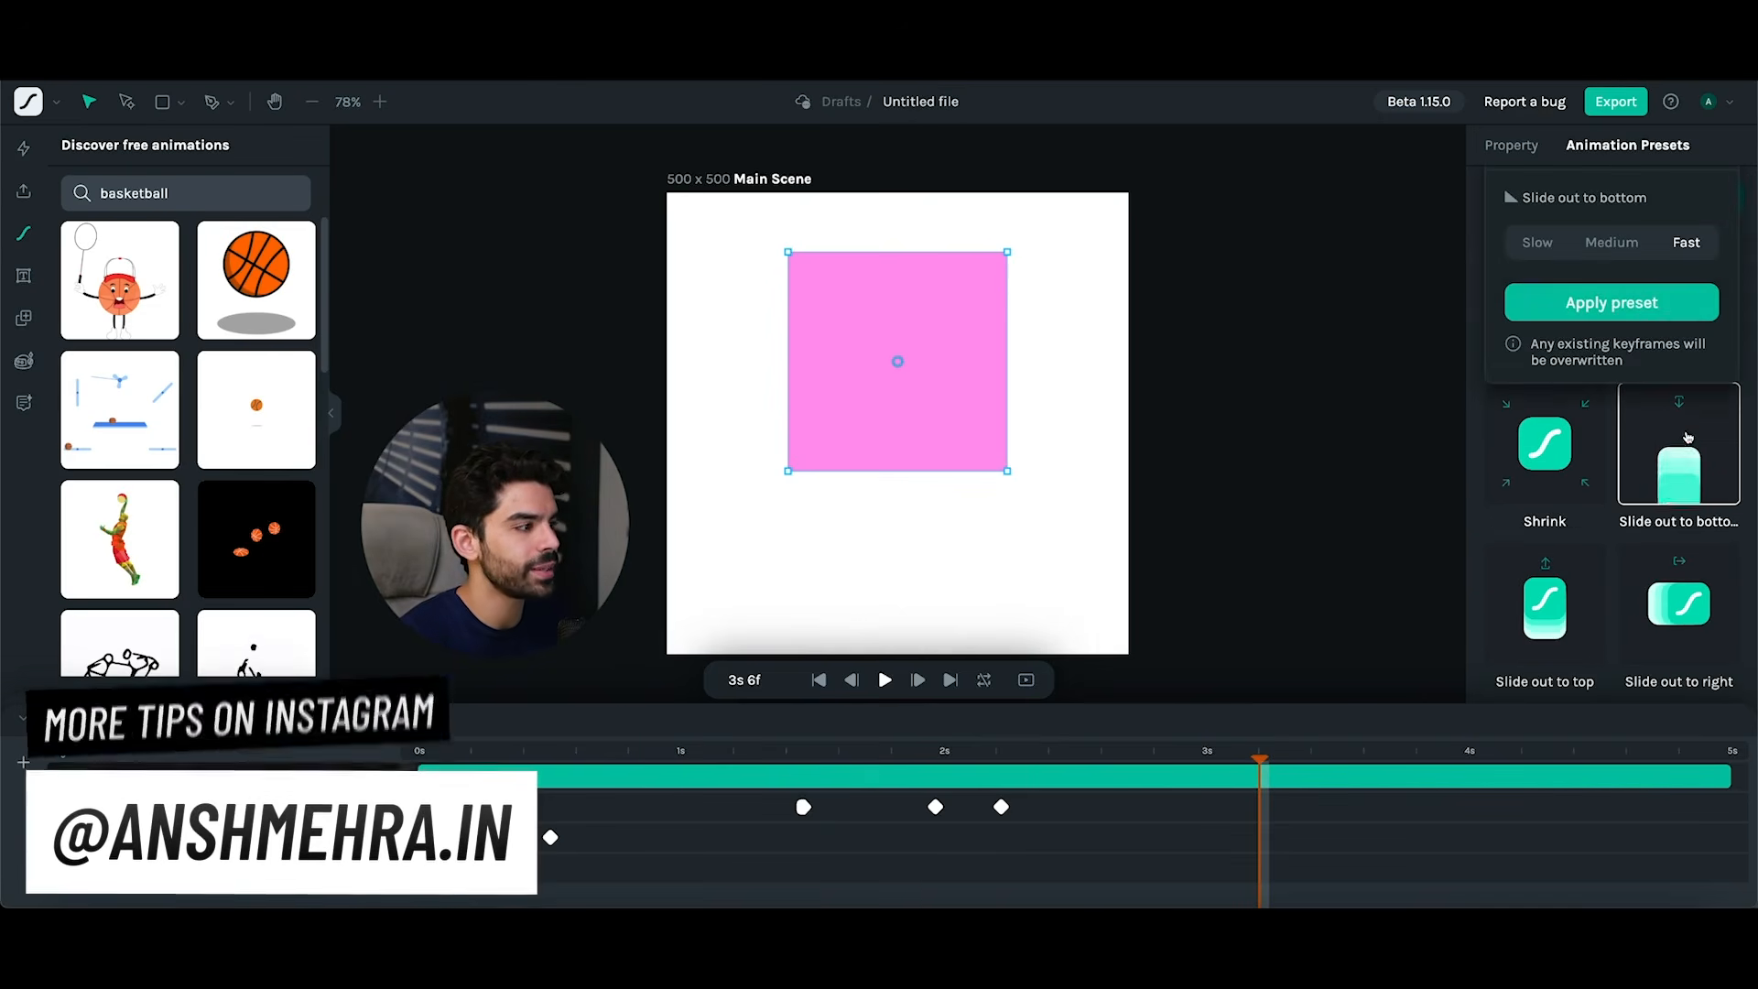
pyautogui.click(1628, 314)
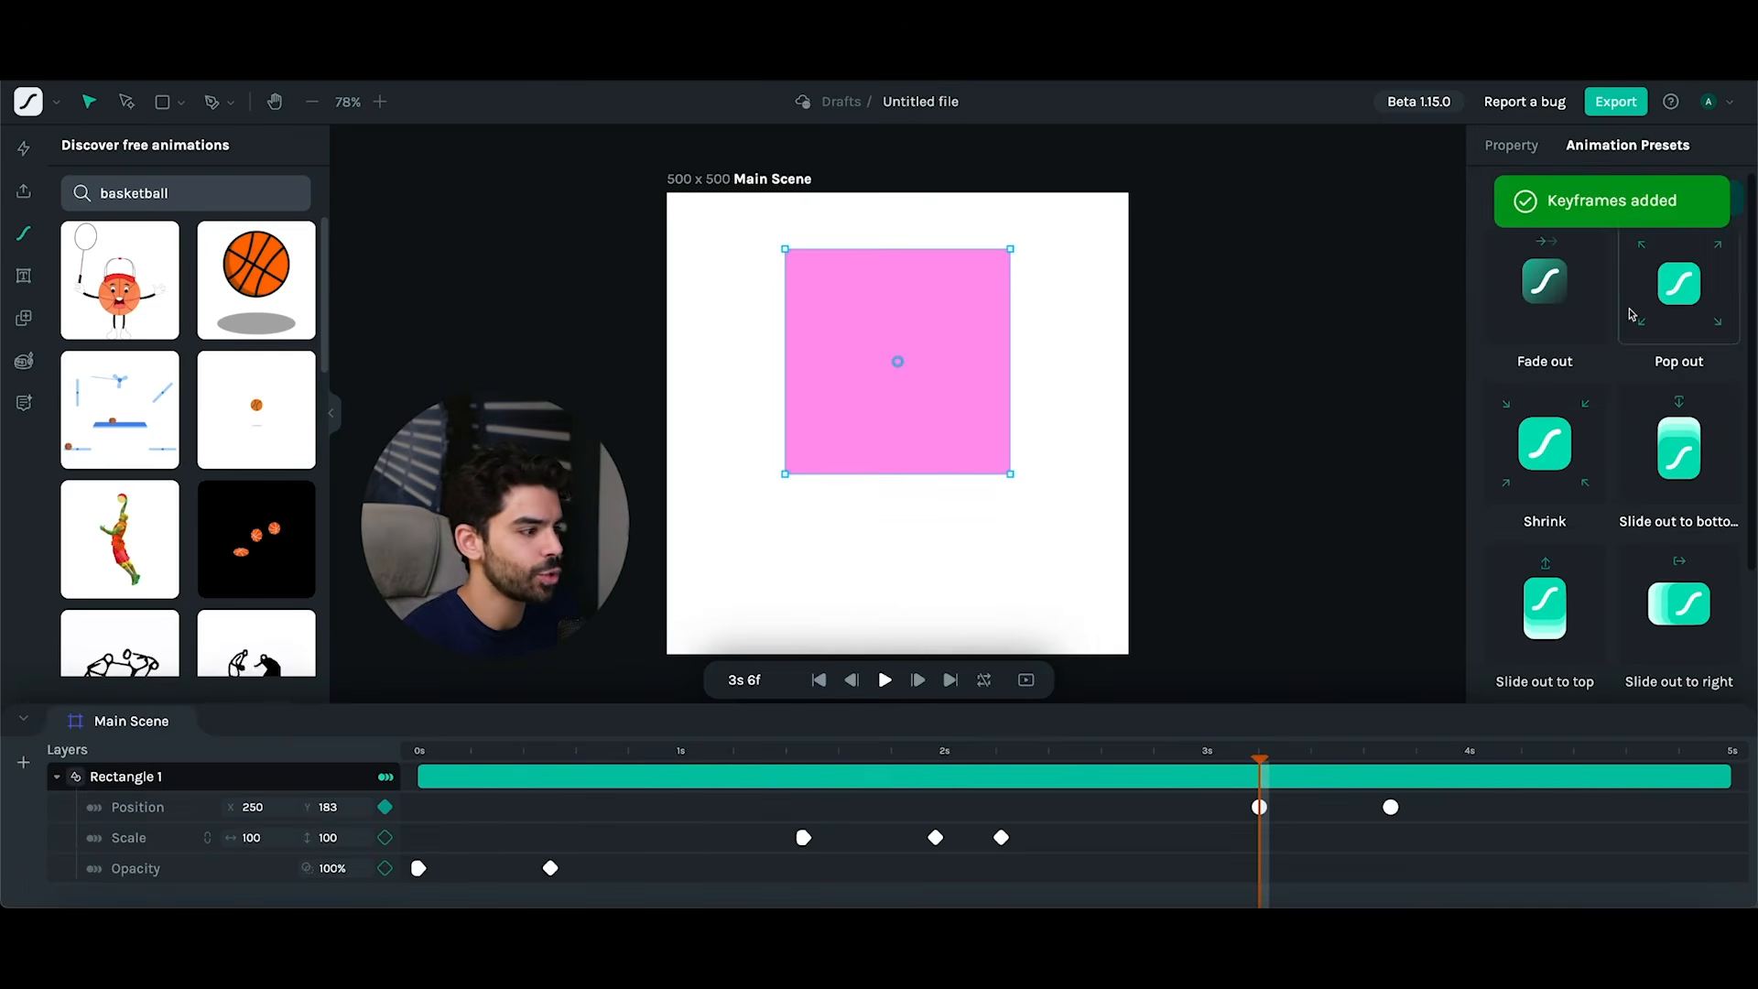
pyautogui.click(983, 679)
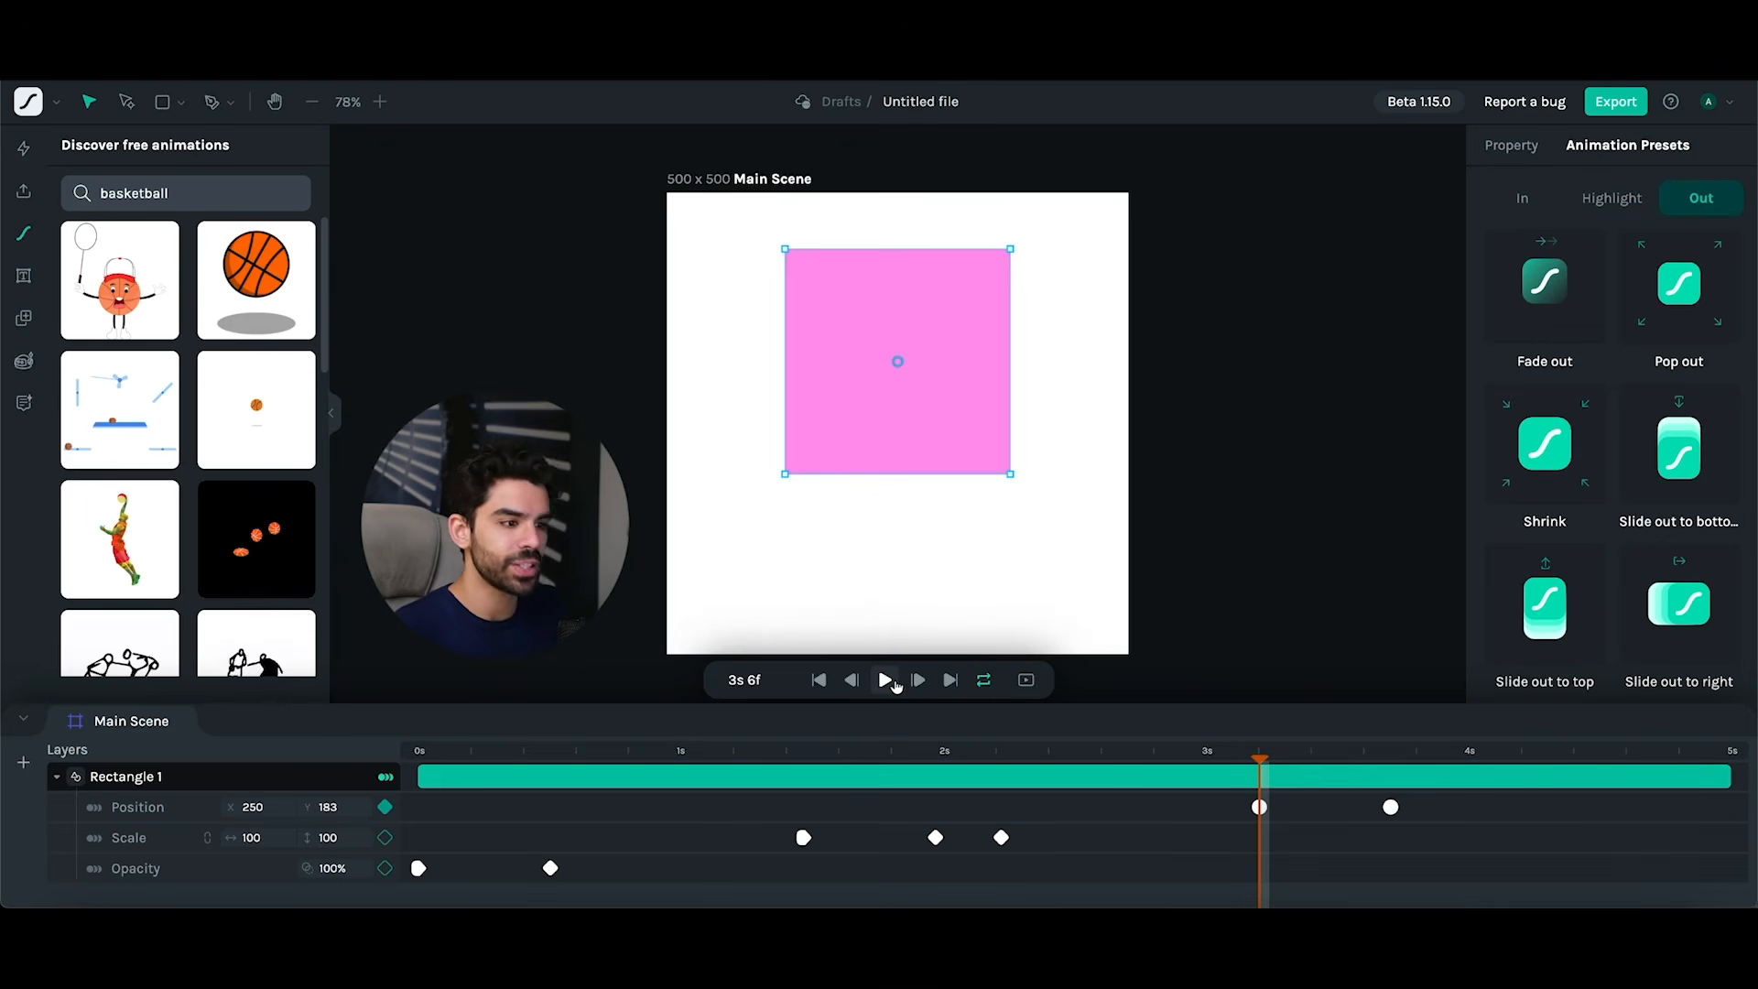
pyautogui.click(886, 681)
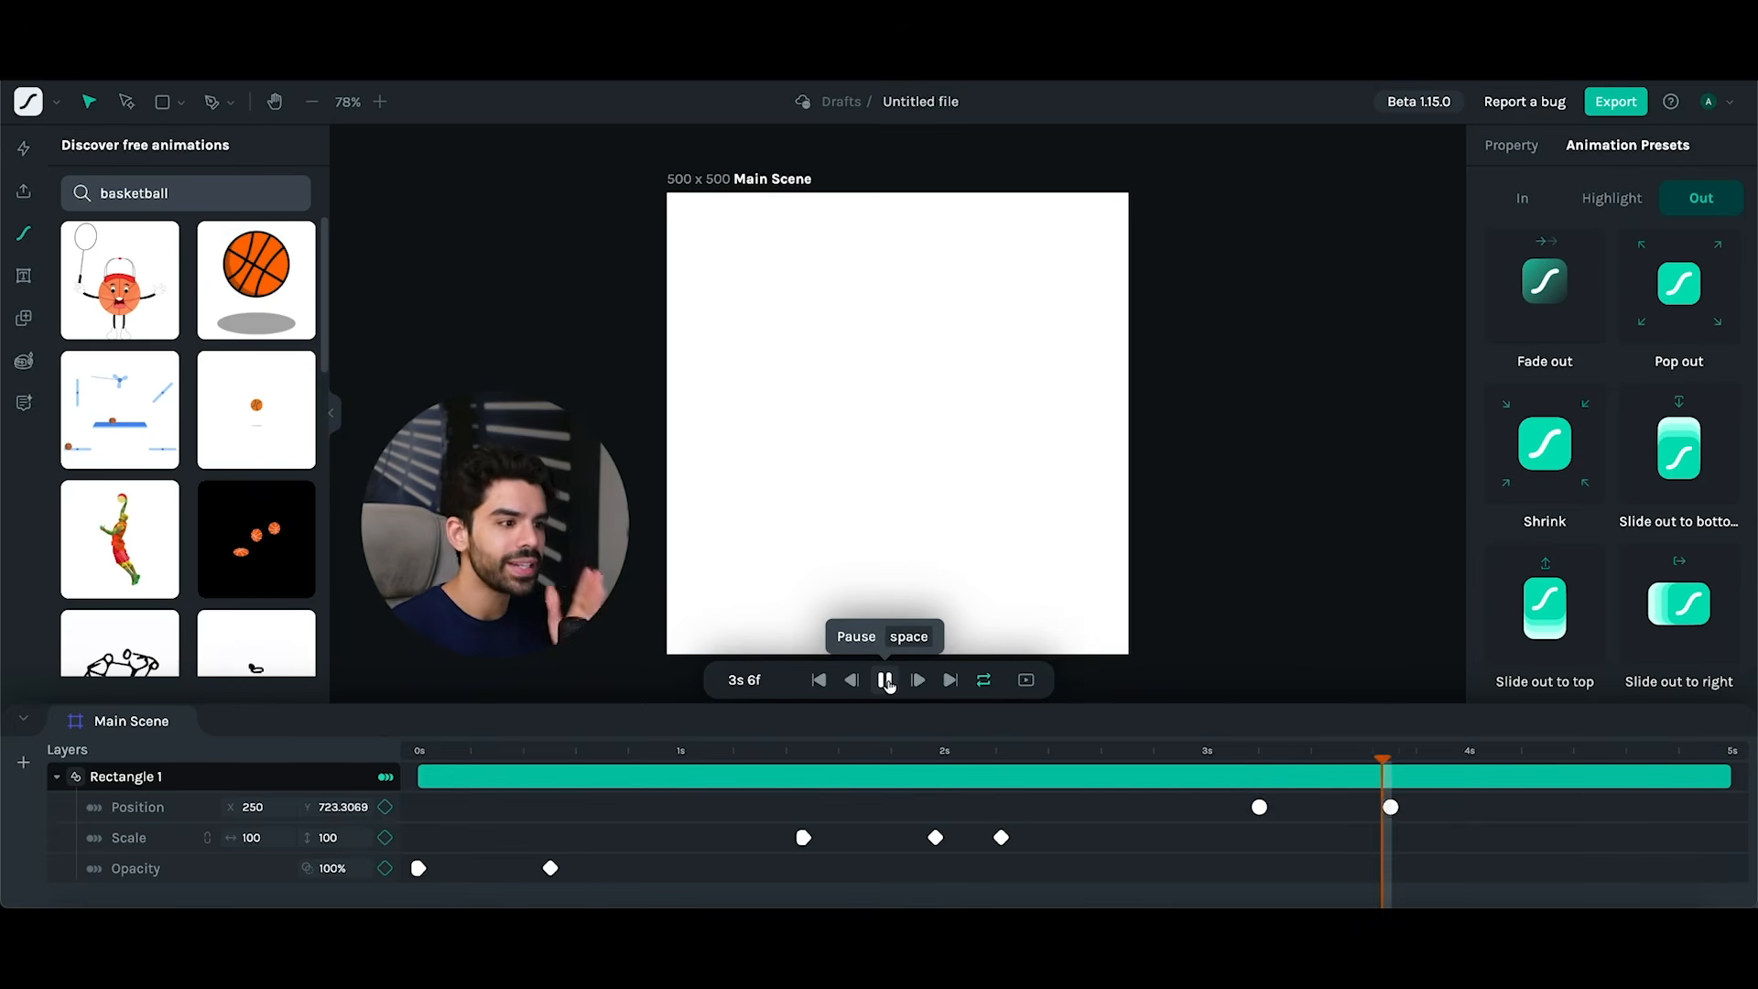
pyautogui.click(885, 681)
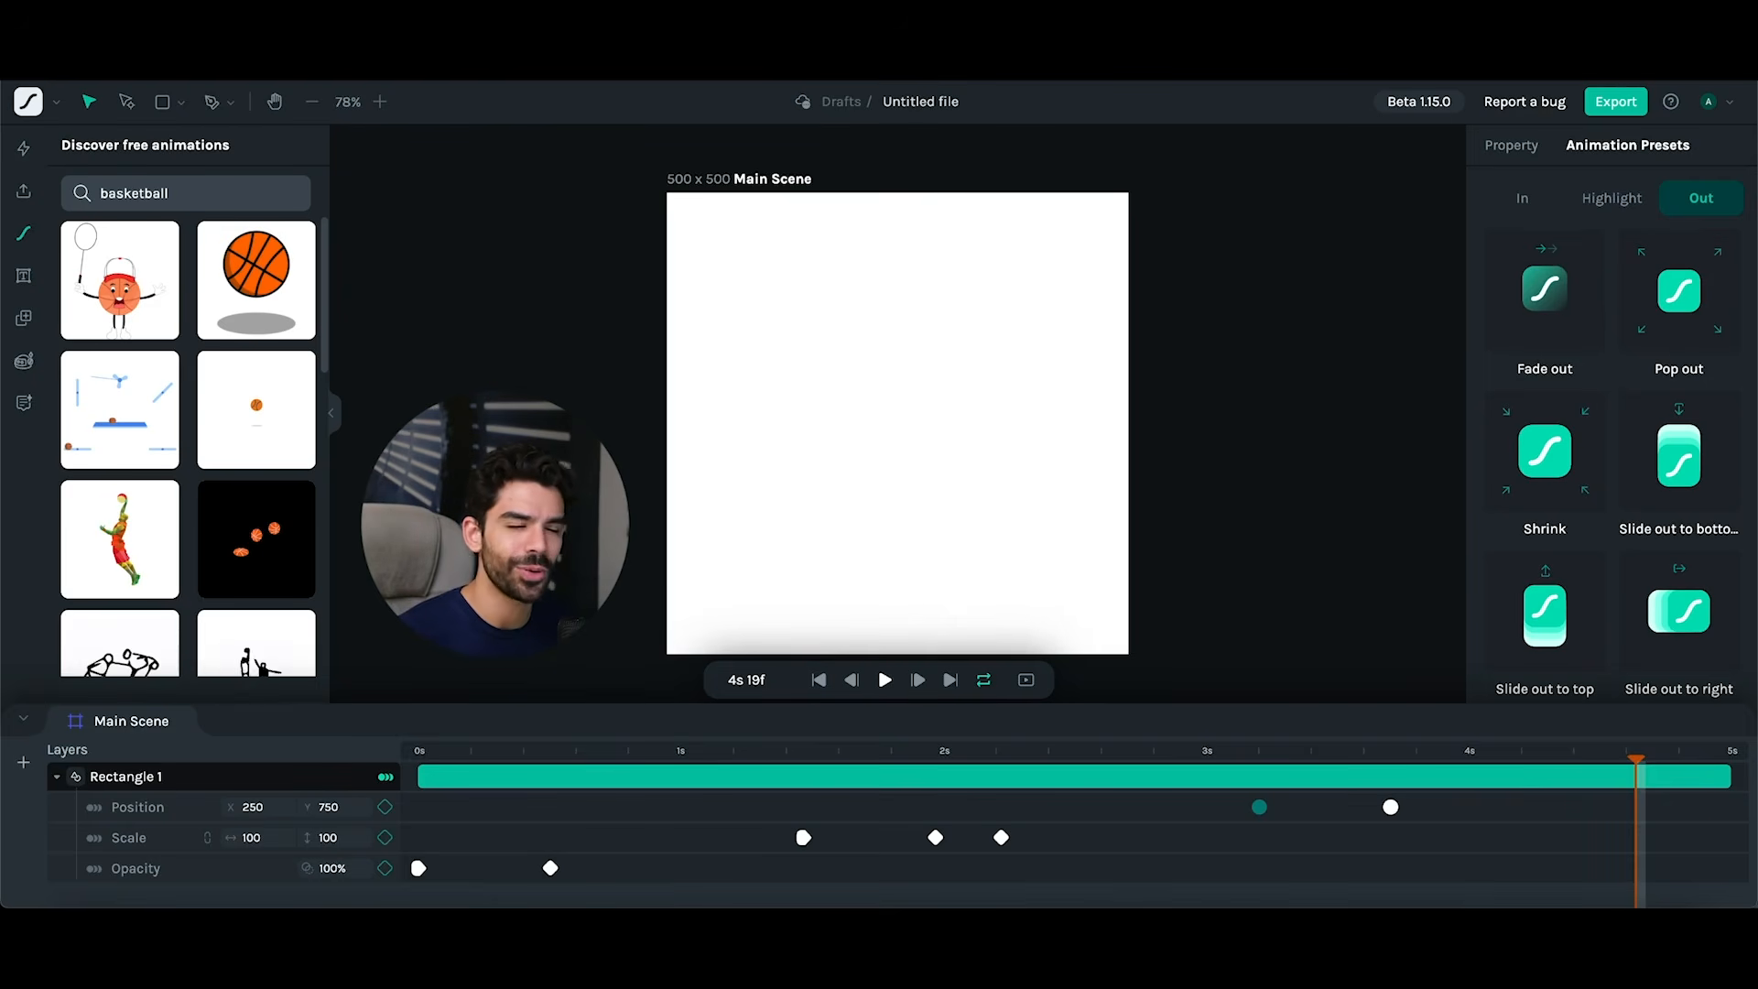
# - Leave the file for the LottieFiles dashboard and open the Bell animation
pyautogui.click(55, 102)
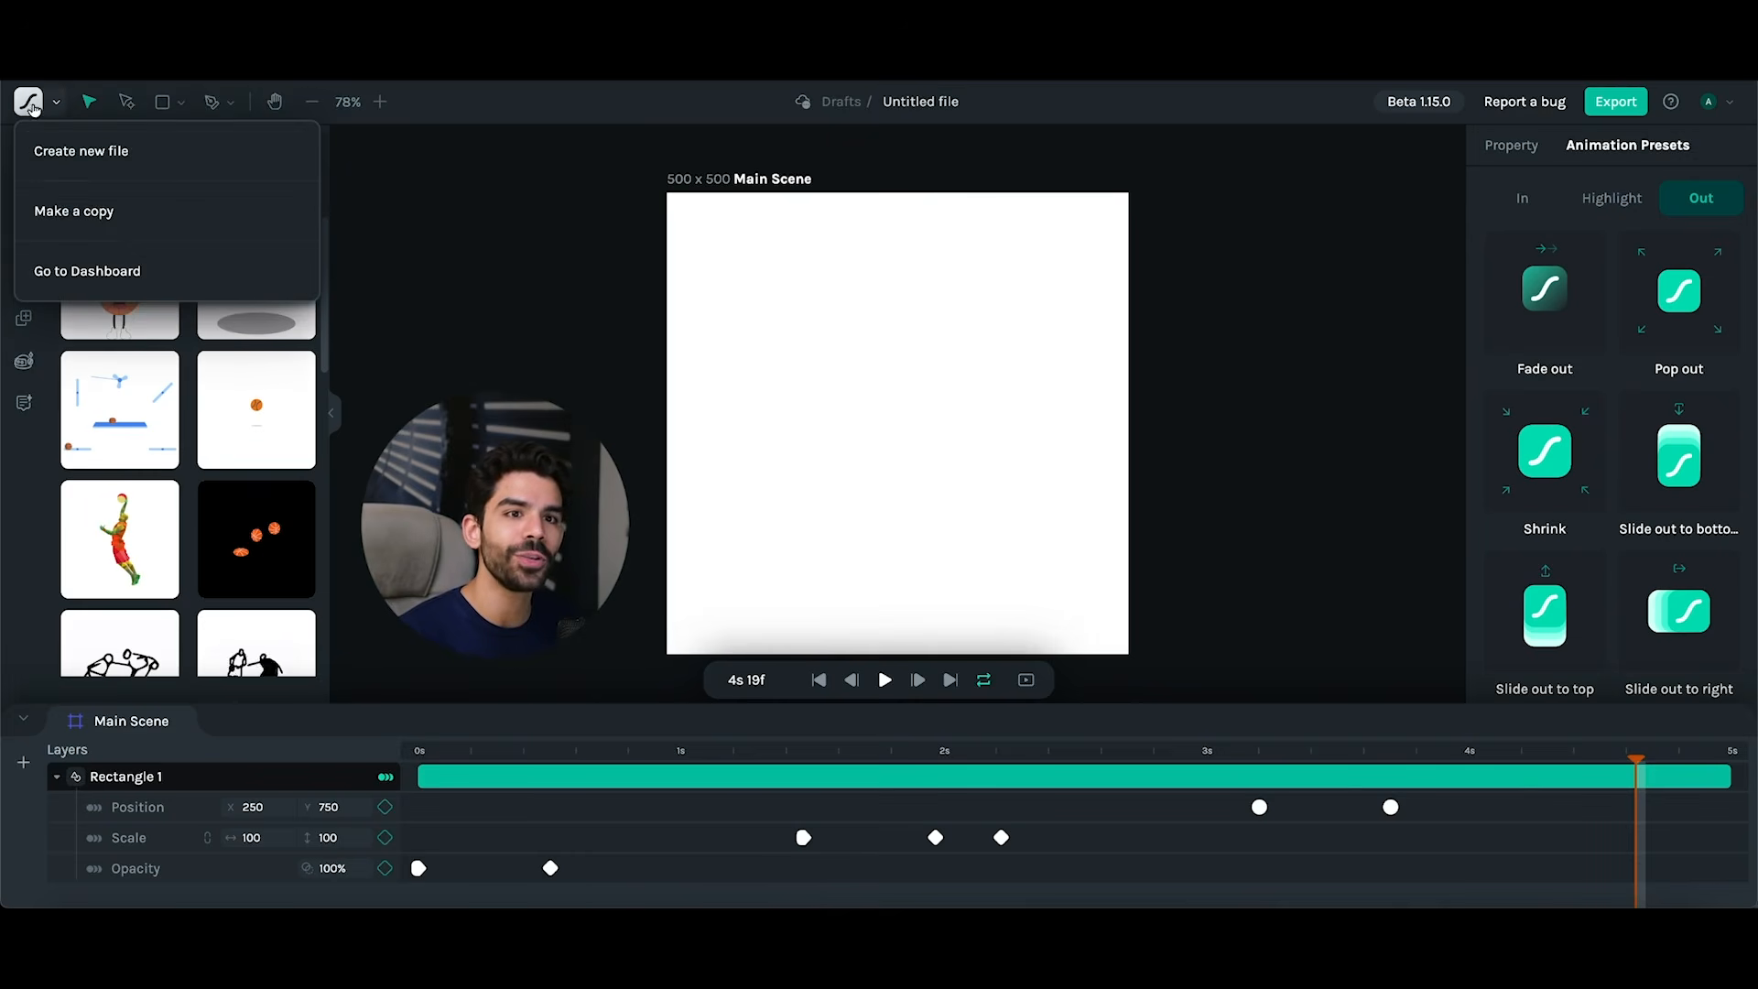
pyautogui.click(88, 271)
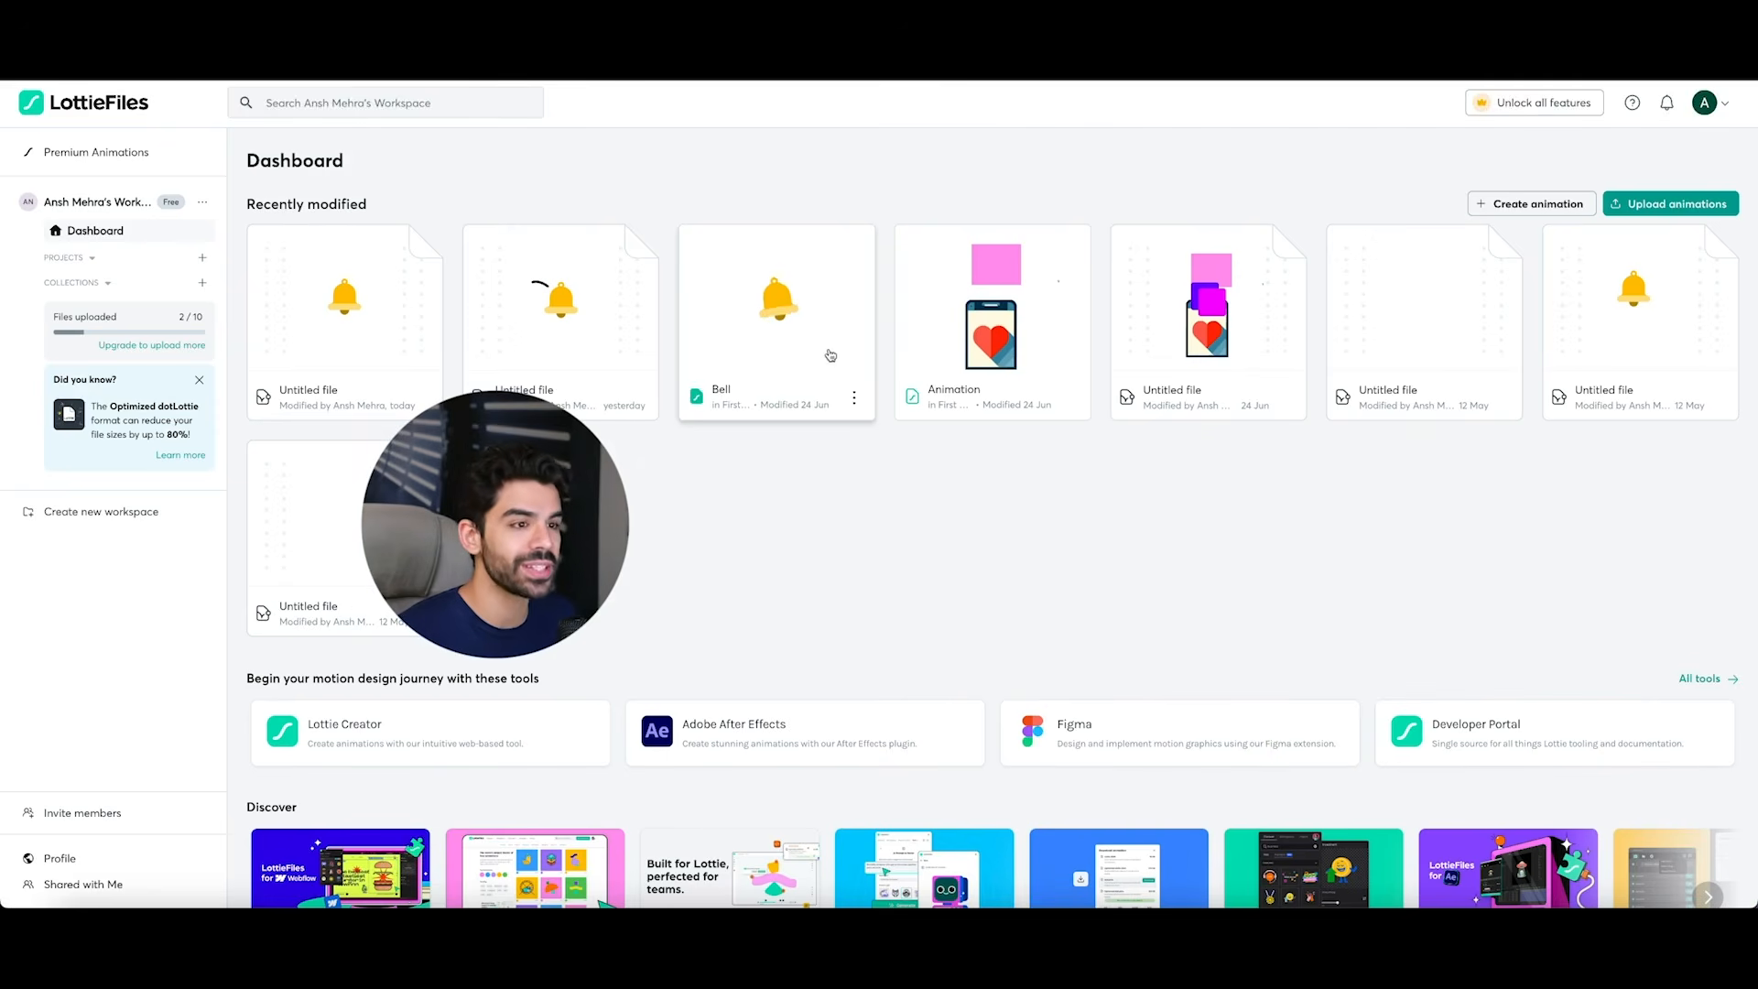
pyautogui.click(785, 313)
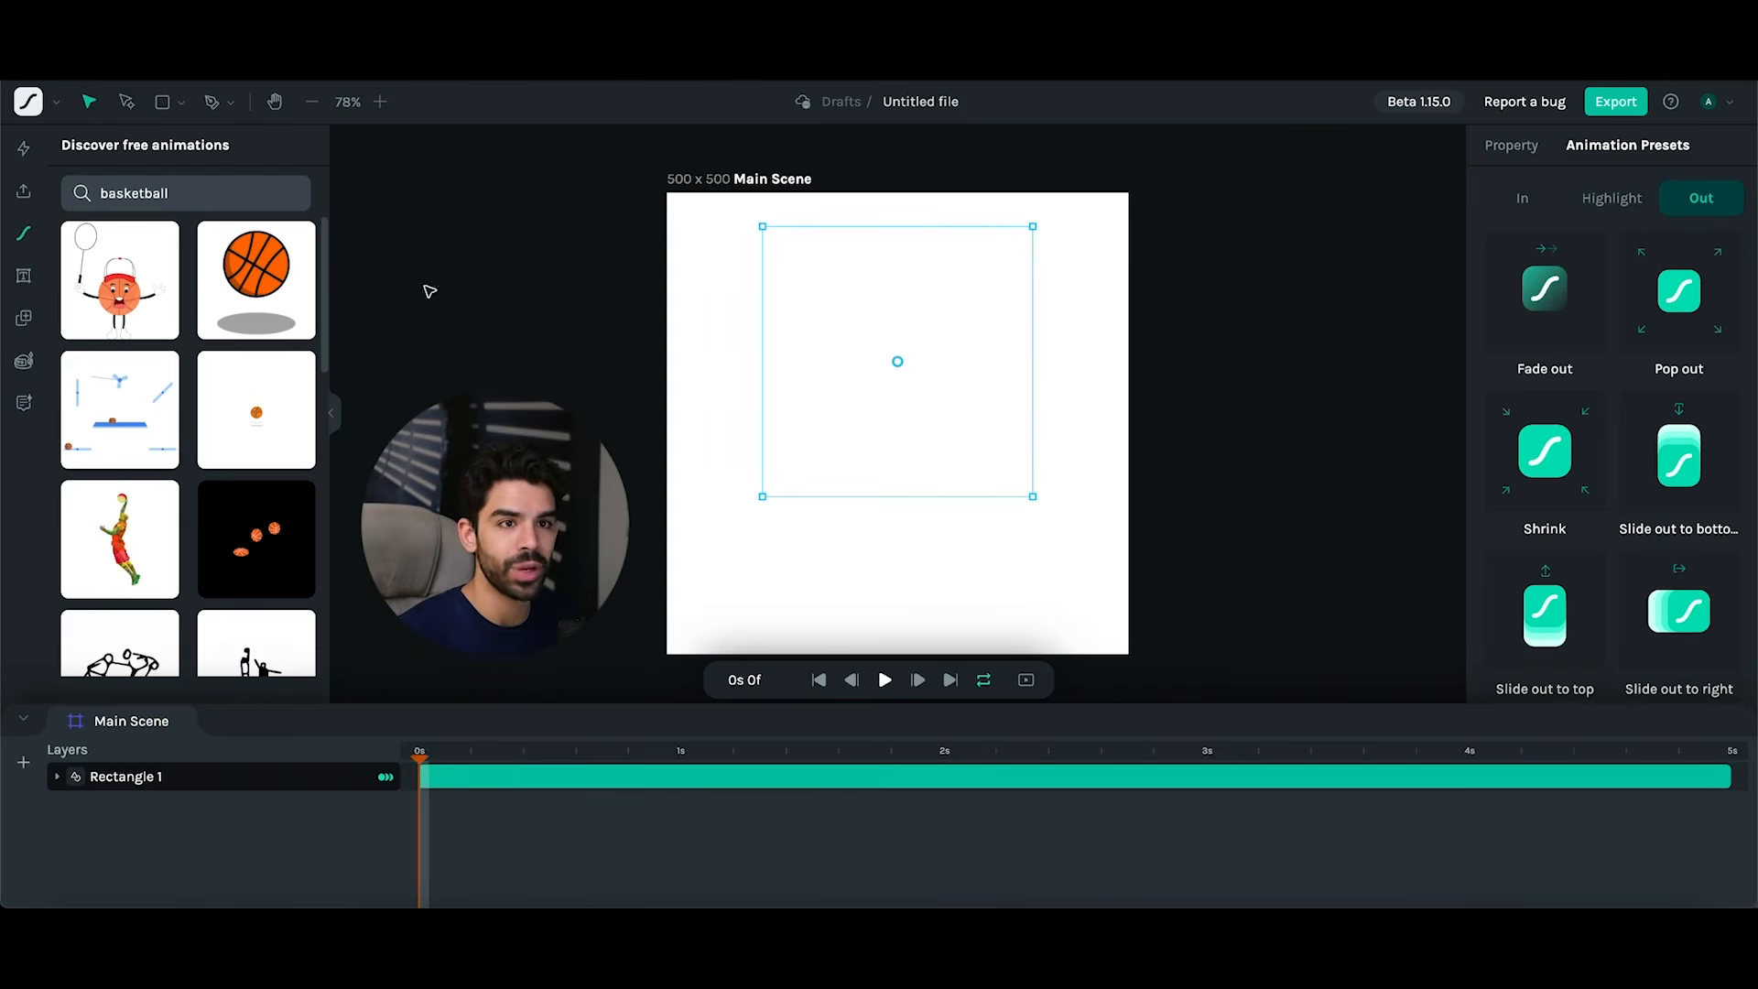
# - Set the playhead to 1s 23f and draw an ellipse below and to the left of the pink rectangle
pyautogui.moveTo(476, 771); pyautogui.dragTo(885, 760)
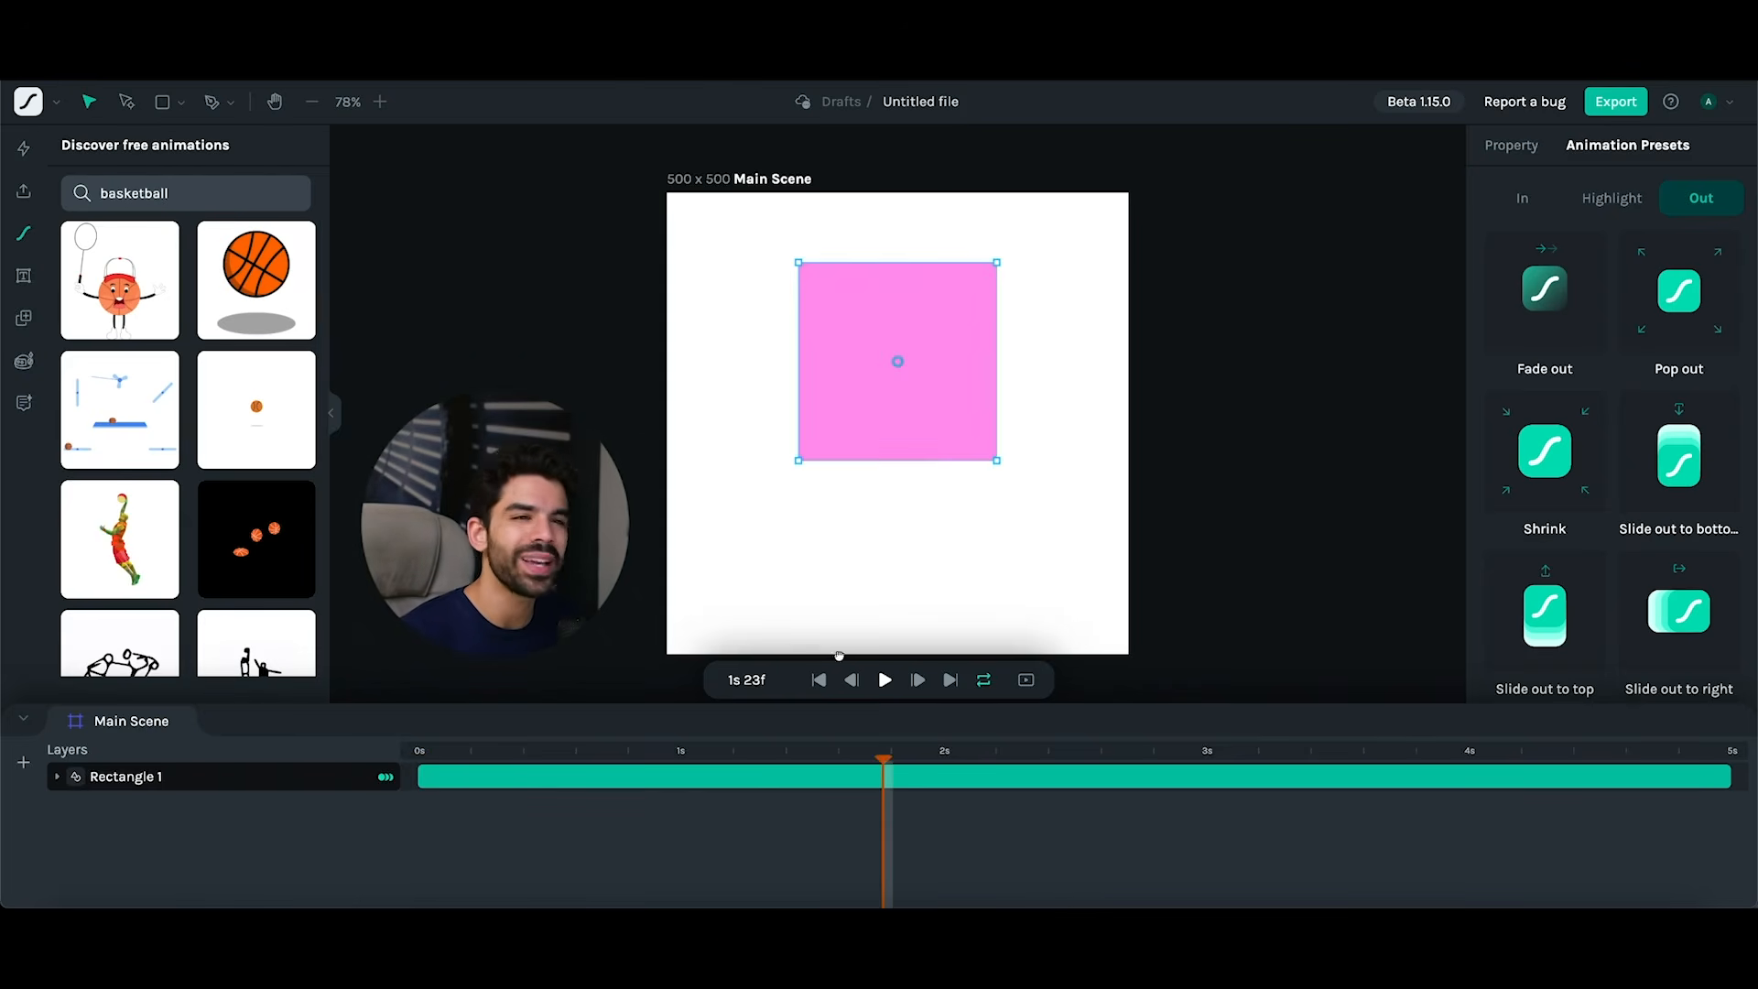
pyautogui.click(180, 101)
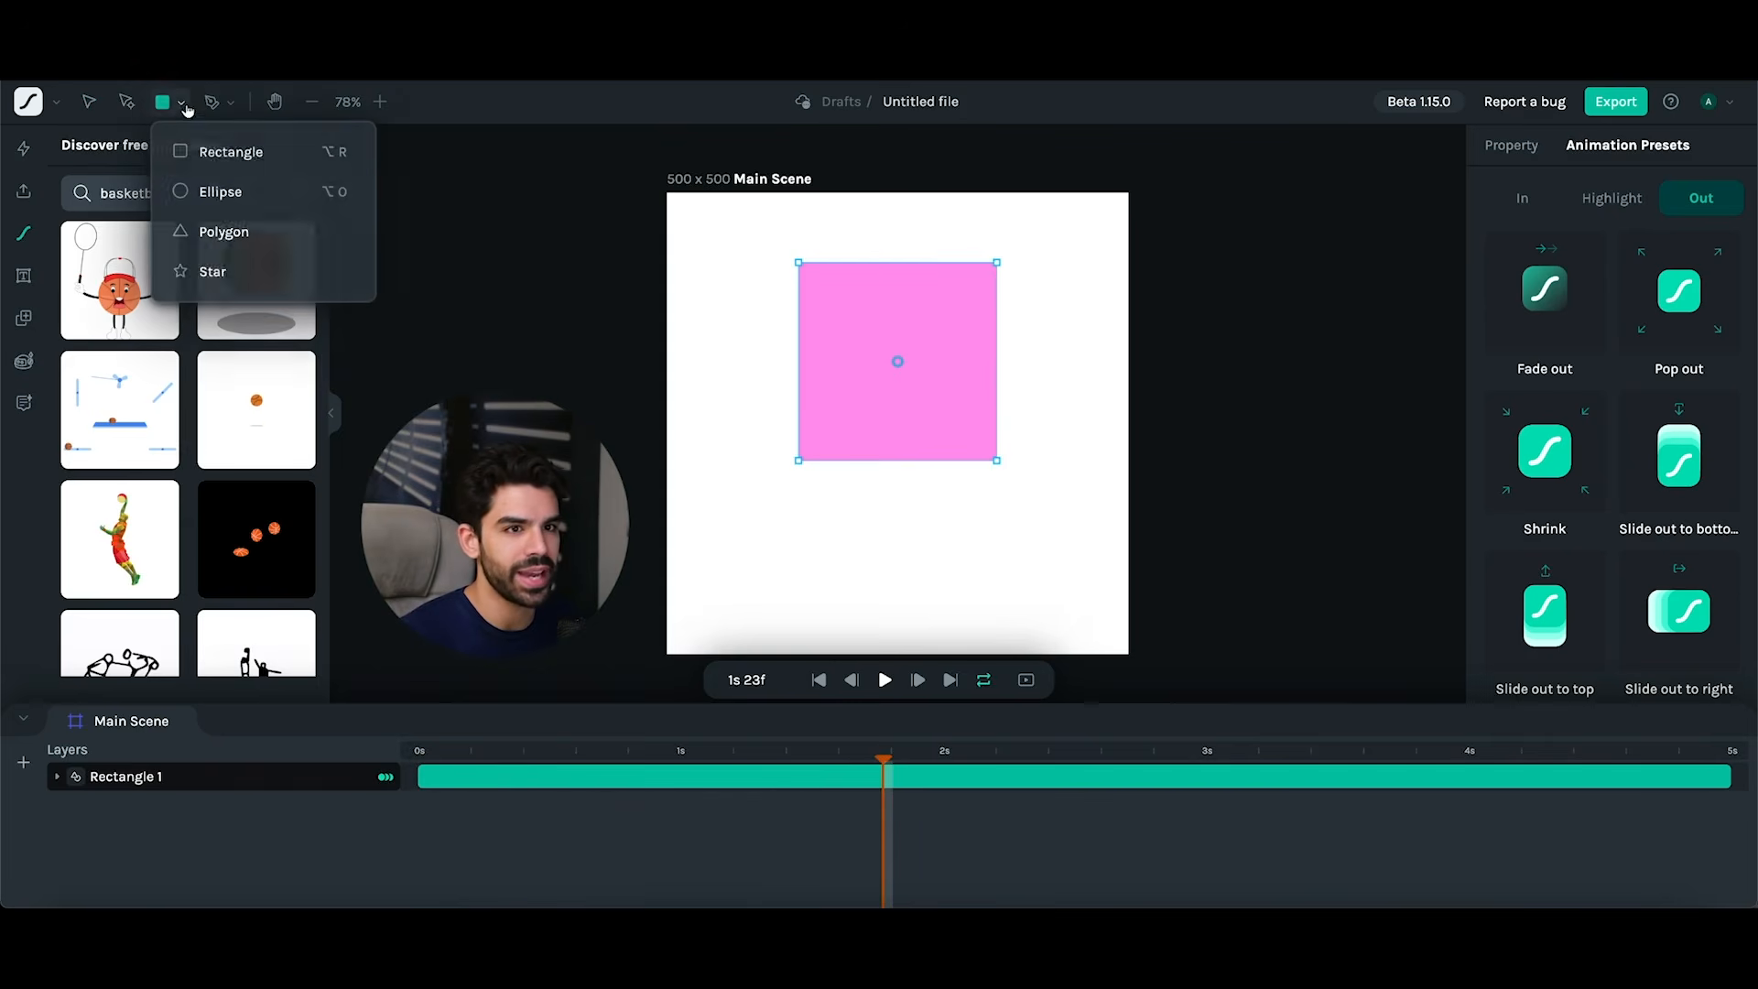
pyautogui.click(218, 190)
pyautogui.moveTo(725, 482); pyautogui.dragTo(823, 575)
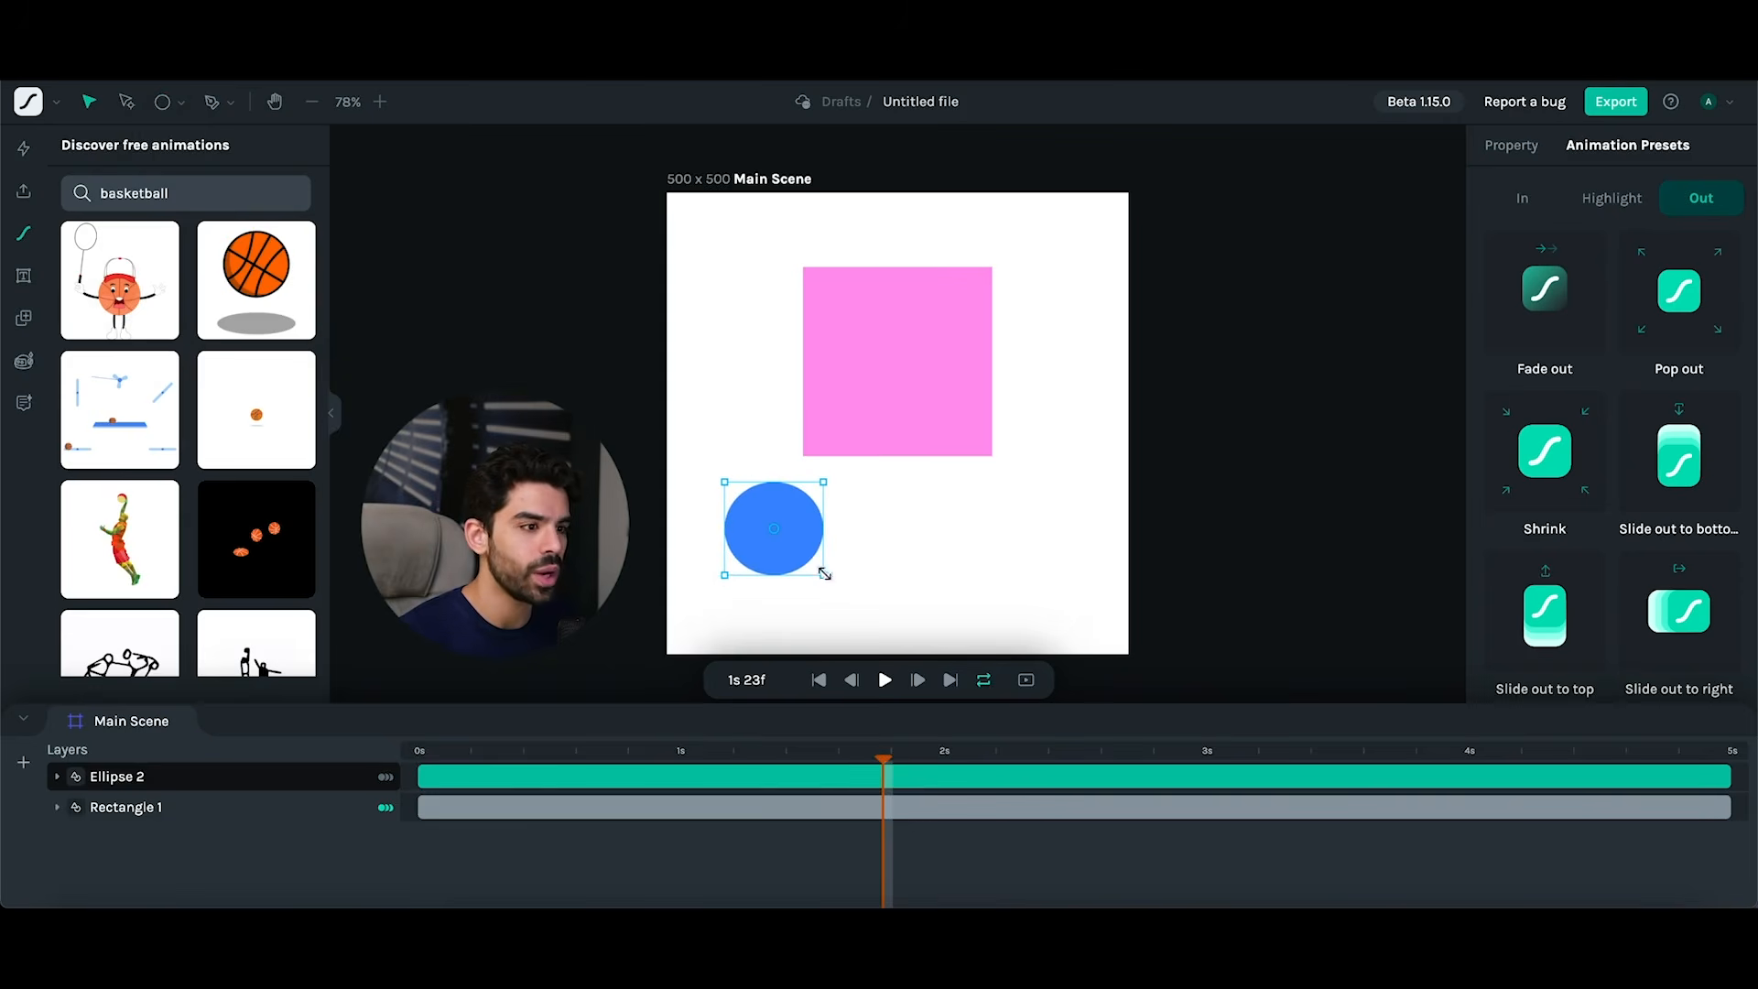
# - Combine the ellipse and rectangle layers into a nested scene and scrub through its timeline
pyautogui.click(278, 847)
pyautogui.click(270, 777)
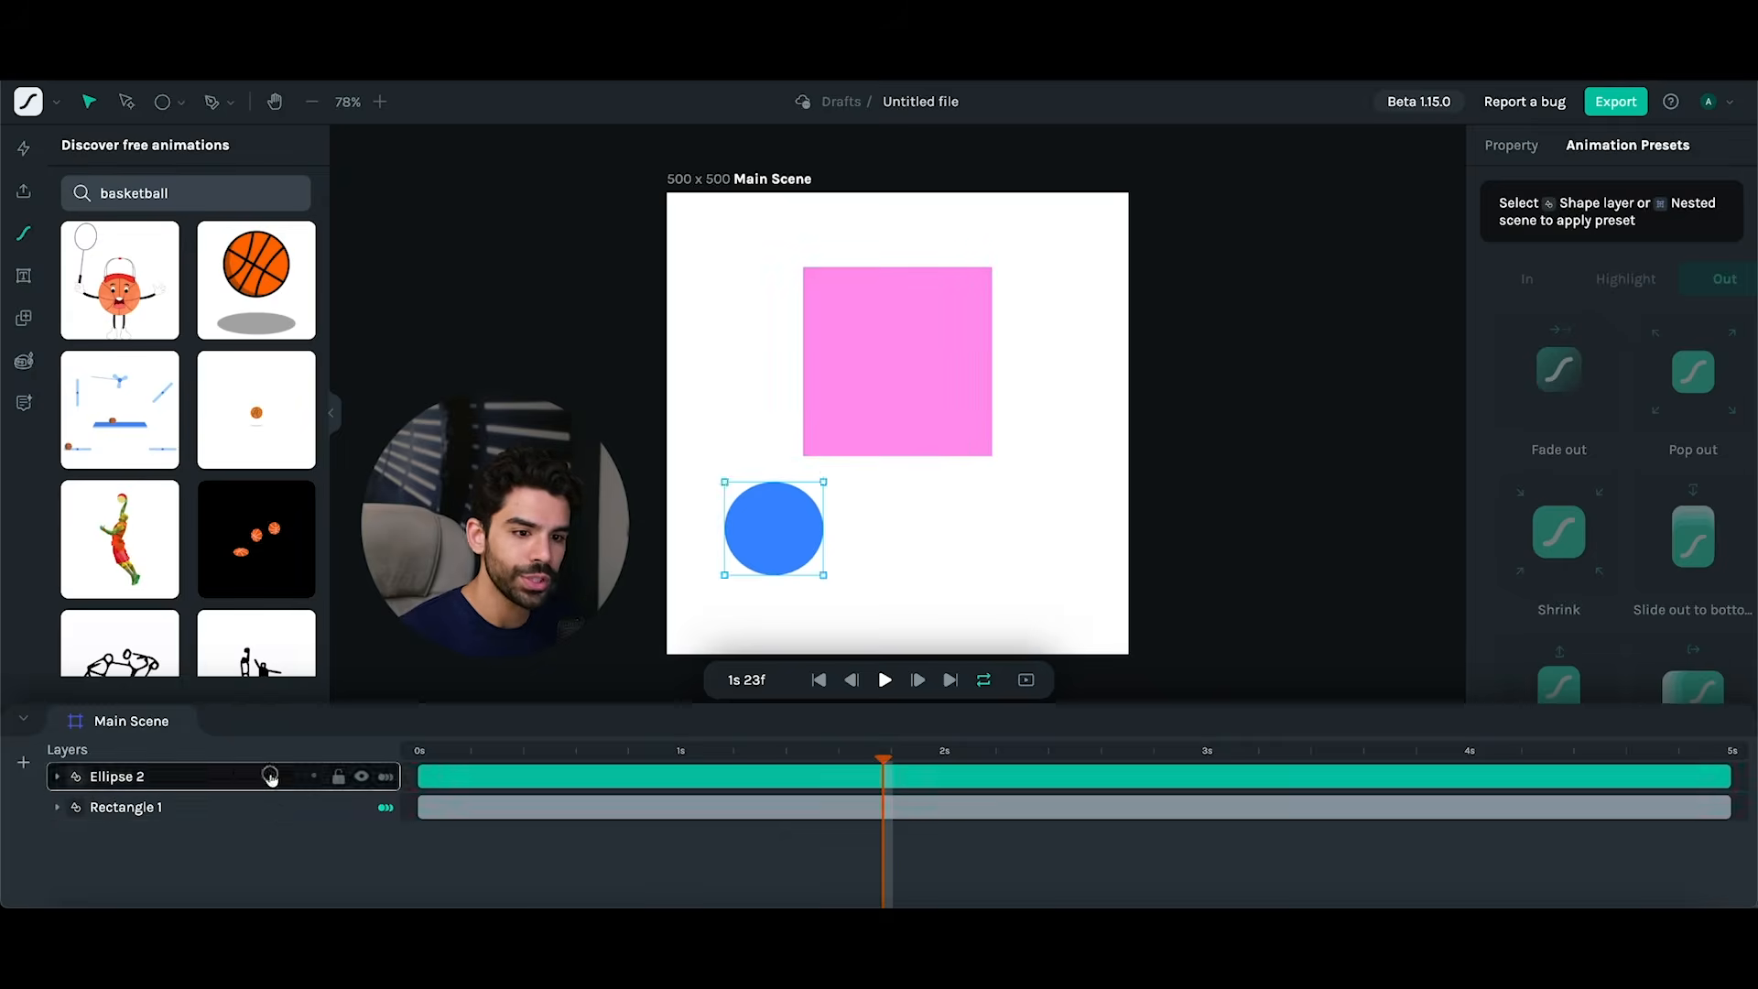
pyautogui.keyDown('shift'); pyautogui.click(264, 807); pyautogui.keyUp('shift')
pyautogui.rightClick(264, 778)
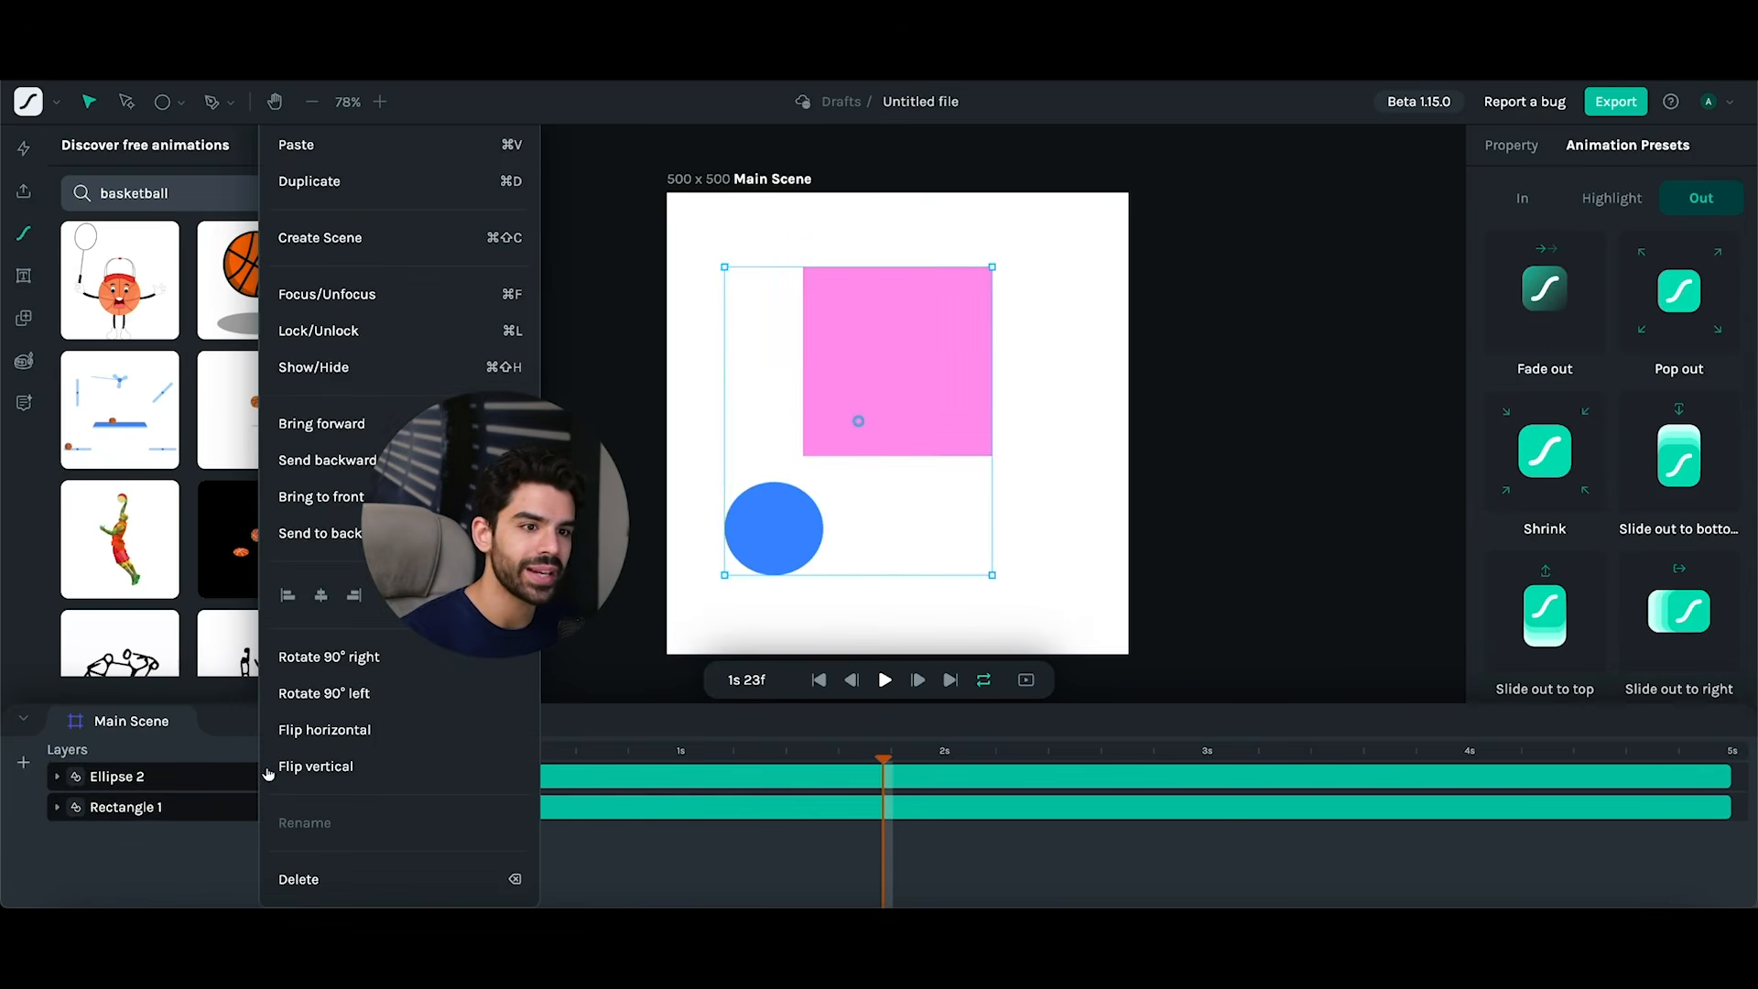
pyautogui.click(346, 240)
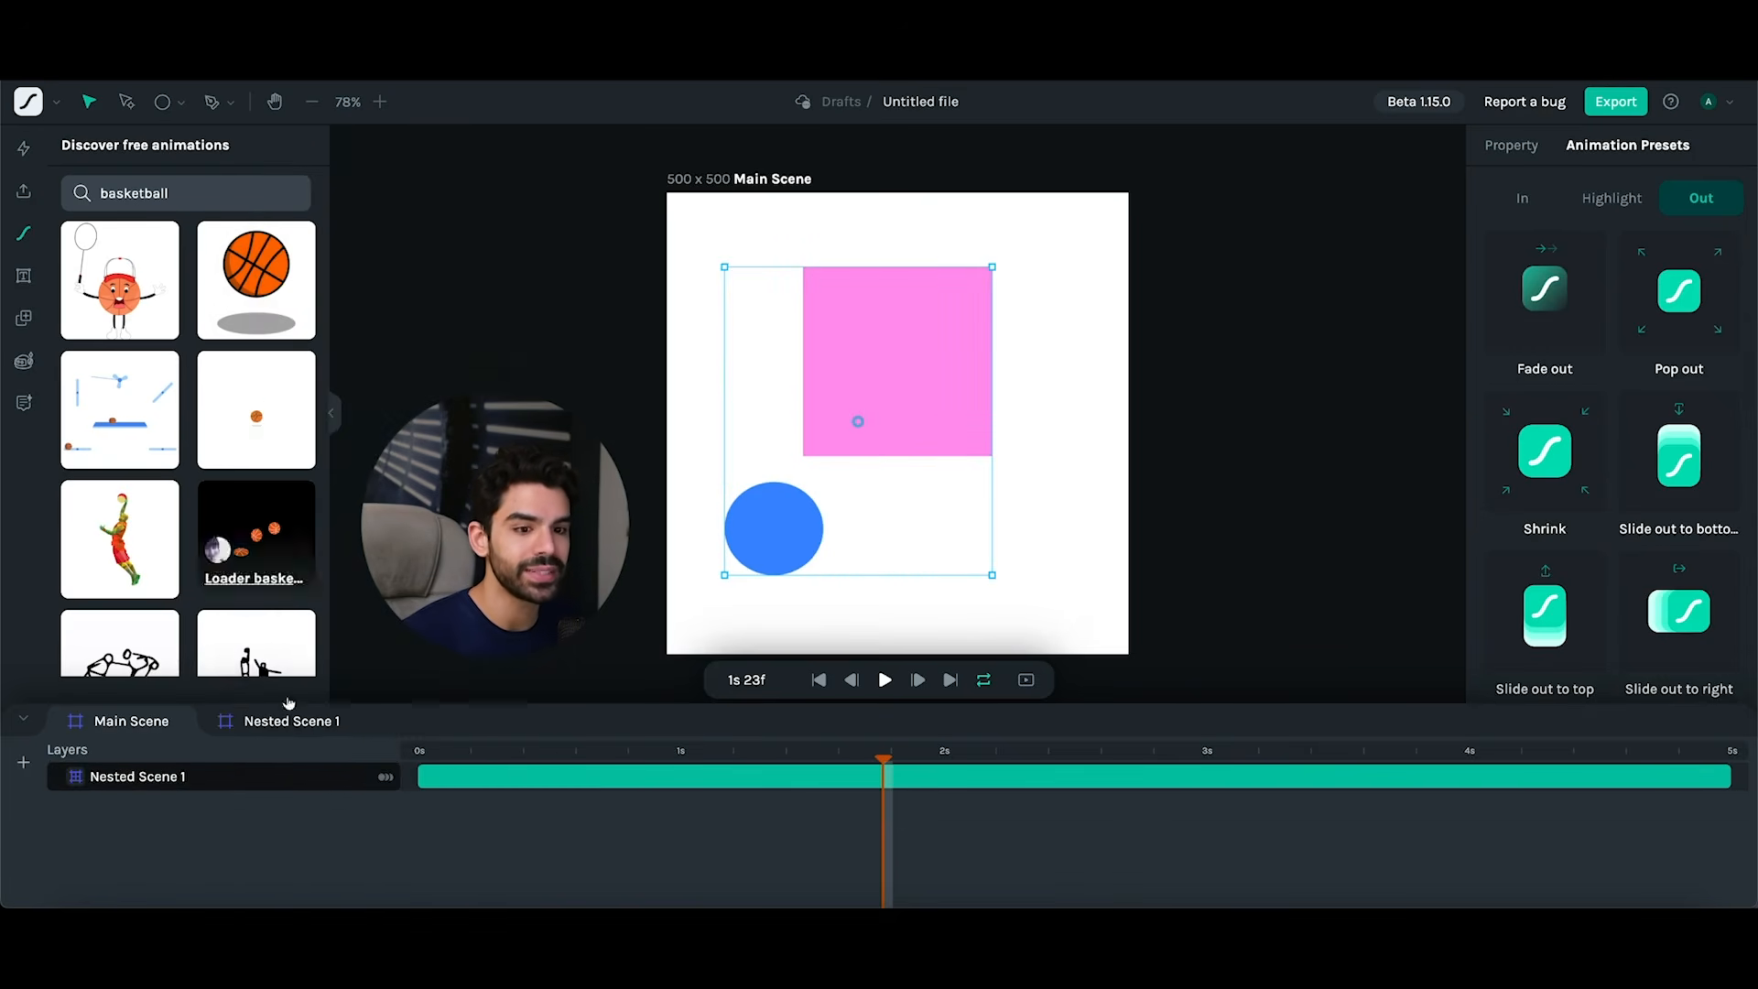
pyautogui.moveTo(460, 751); pyautogui.dragTo(648, 773)
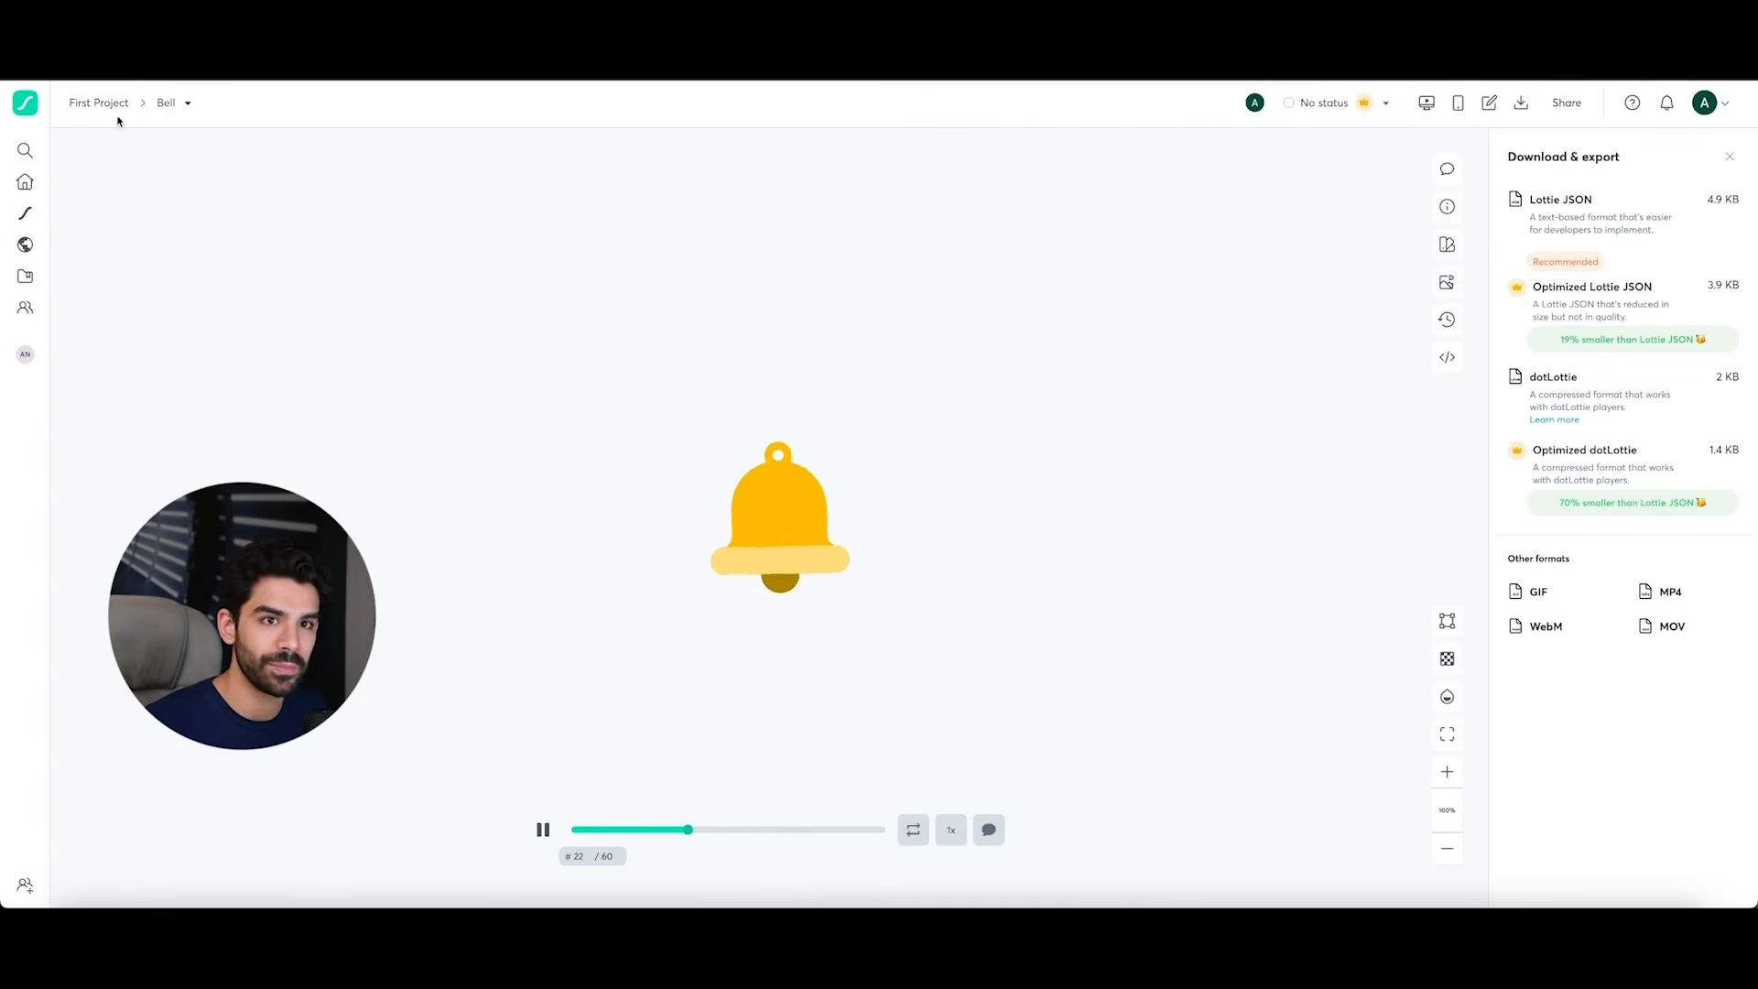
# - Check the workspace search, then browse the featured, popular and recent premium animations
pyautogui.click(26, 150)
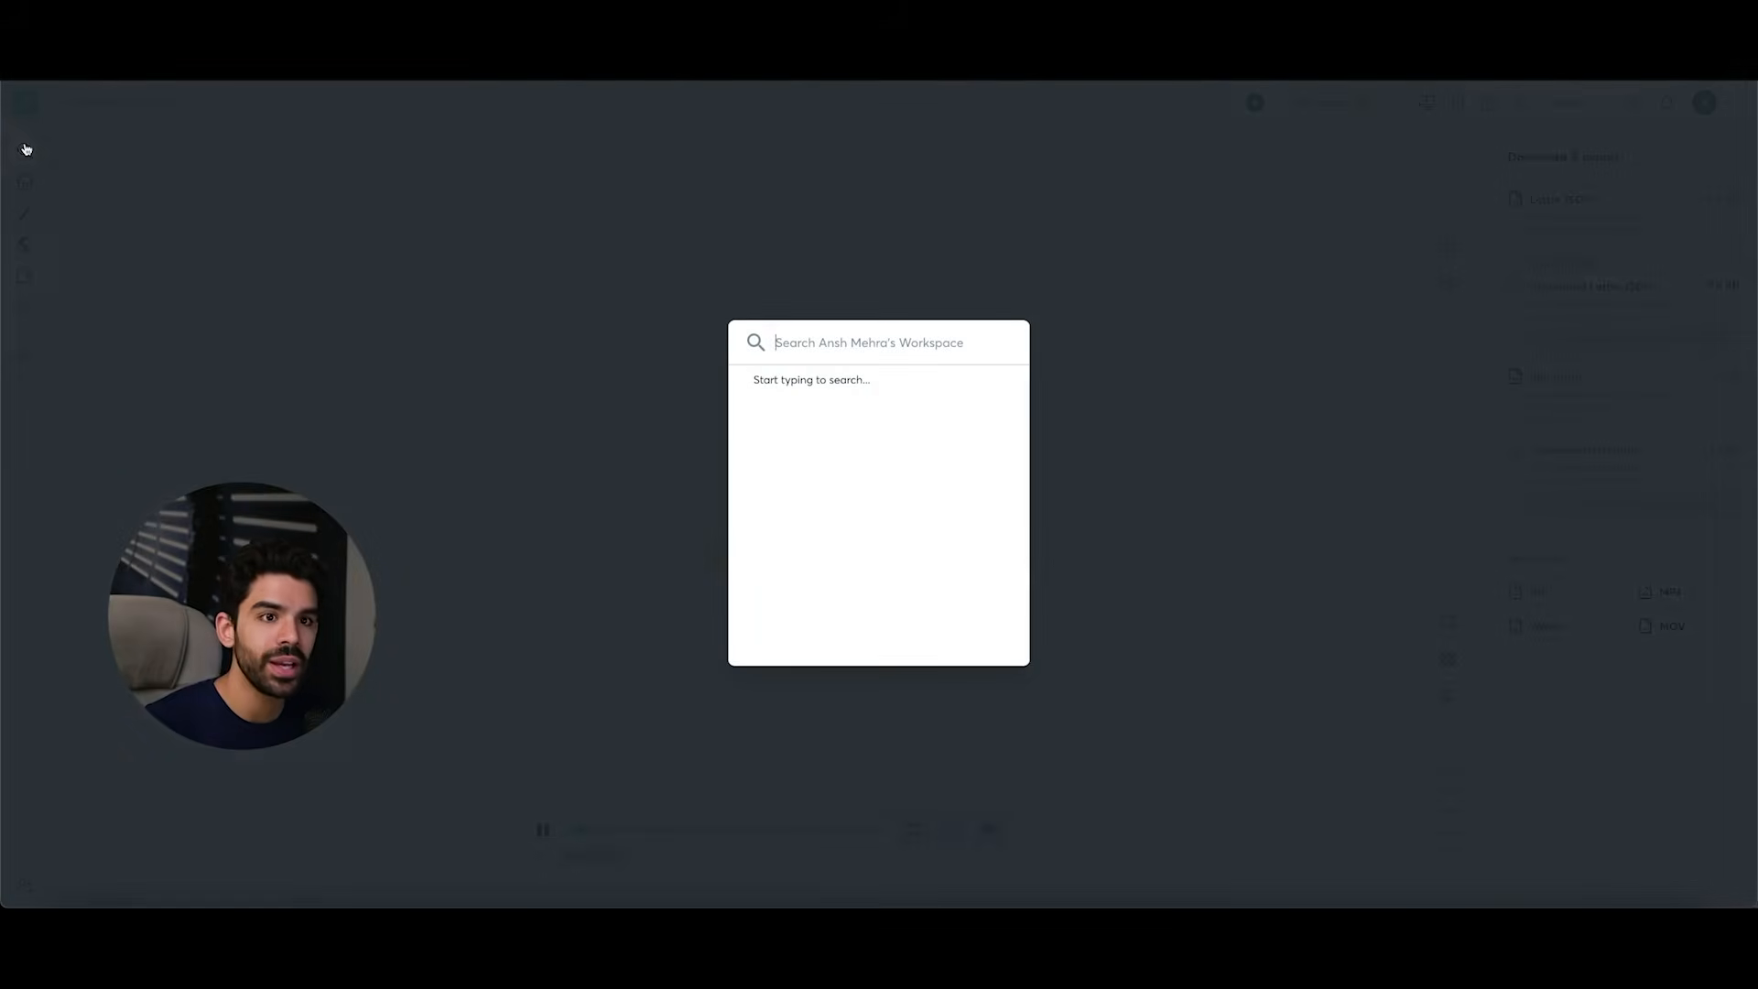
pyautogui.click(622, 328)
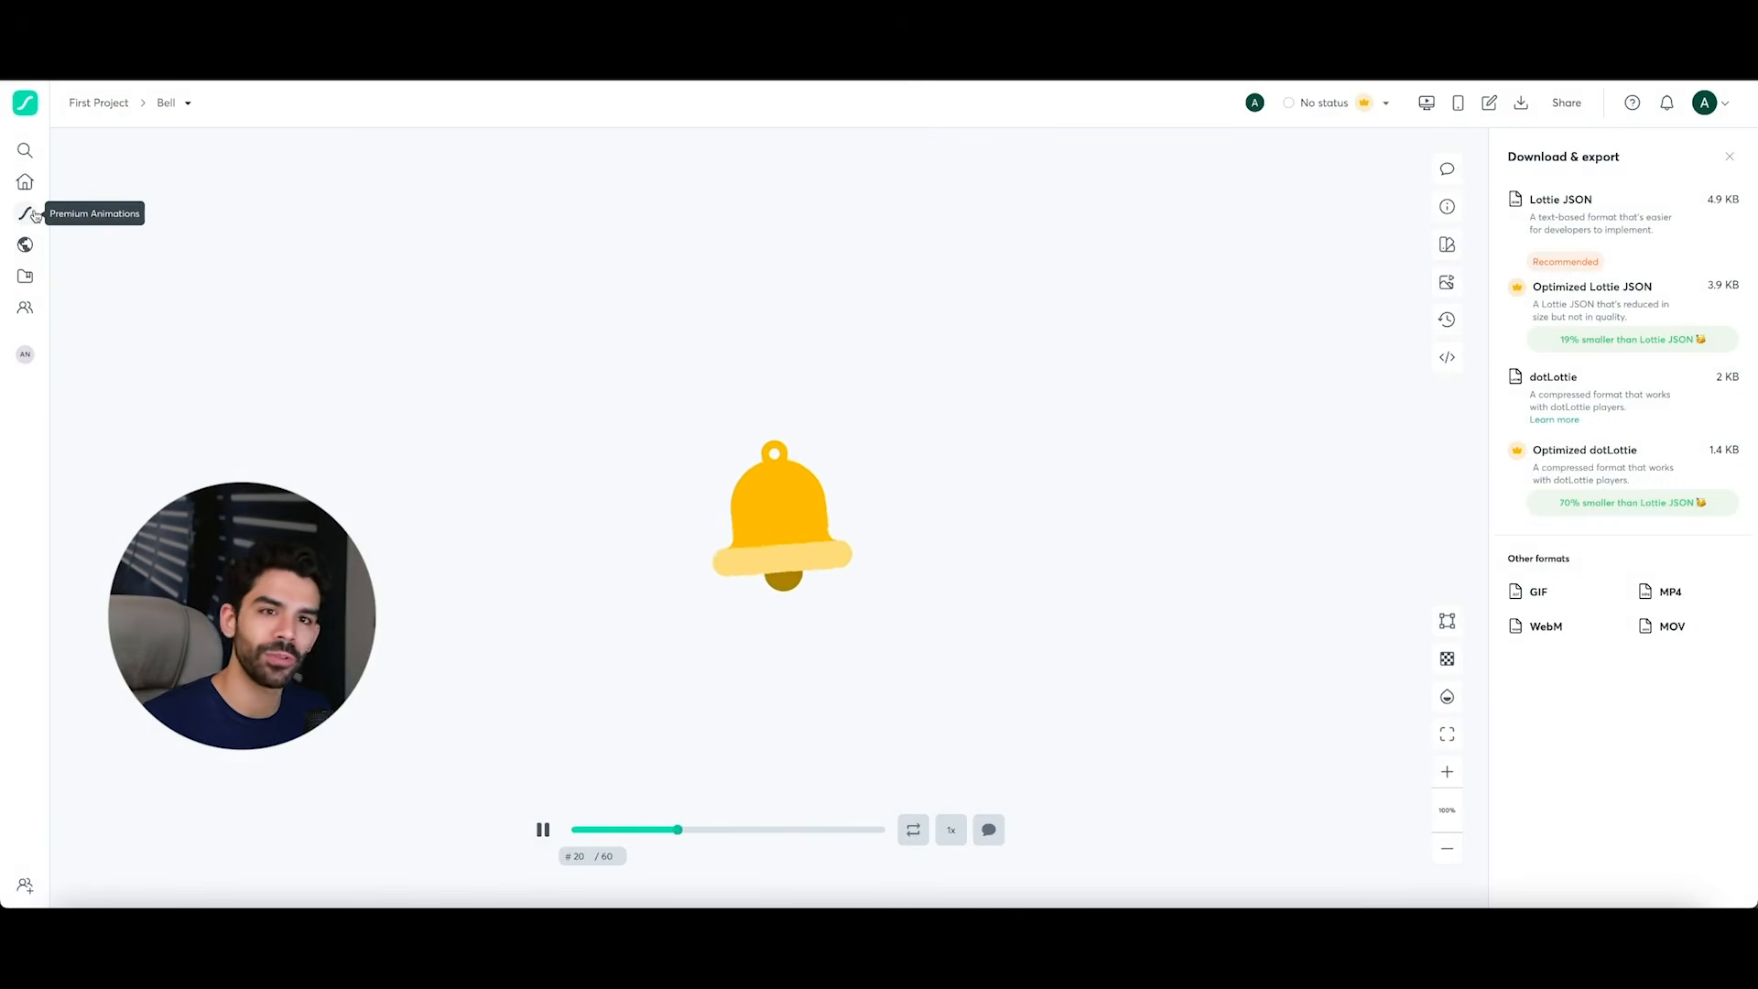
pyautogui.click(32, 216)
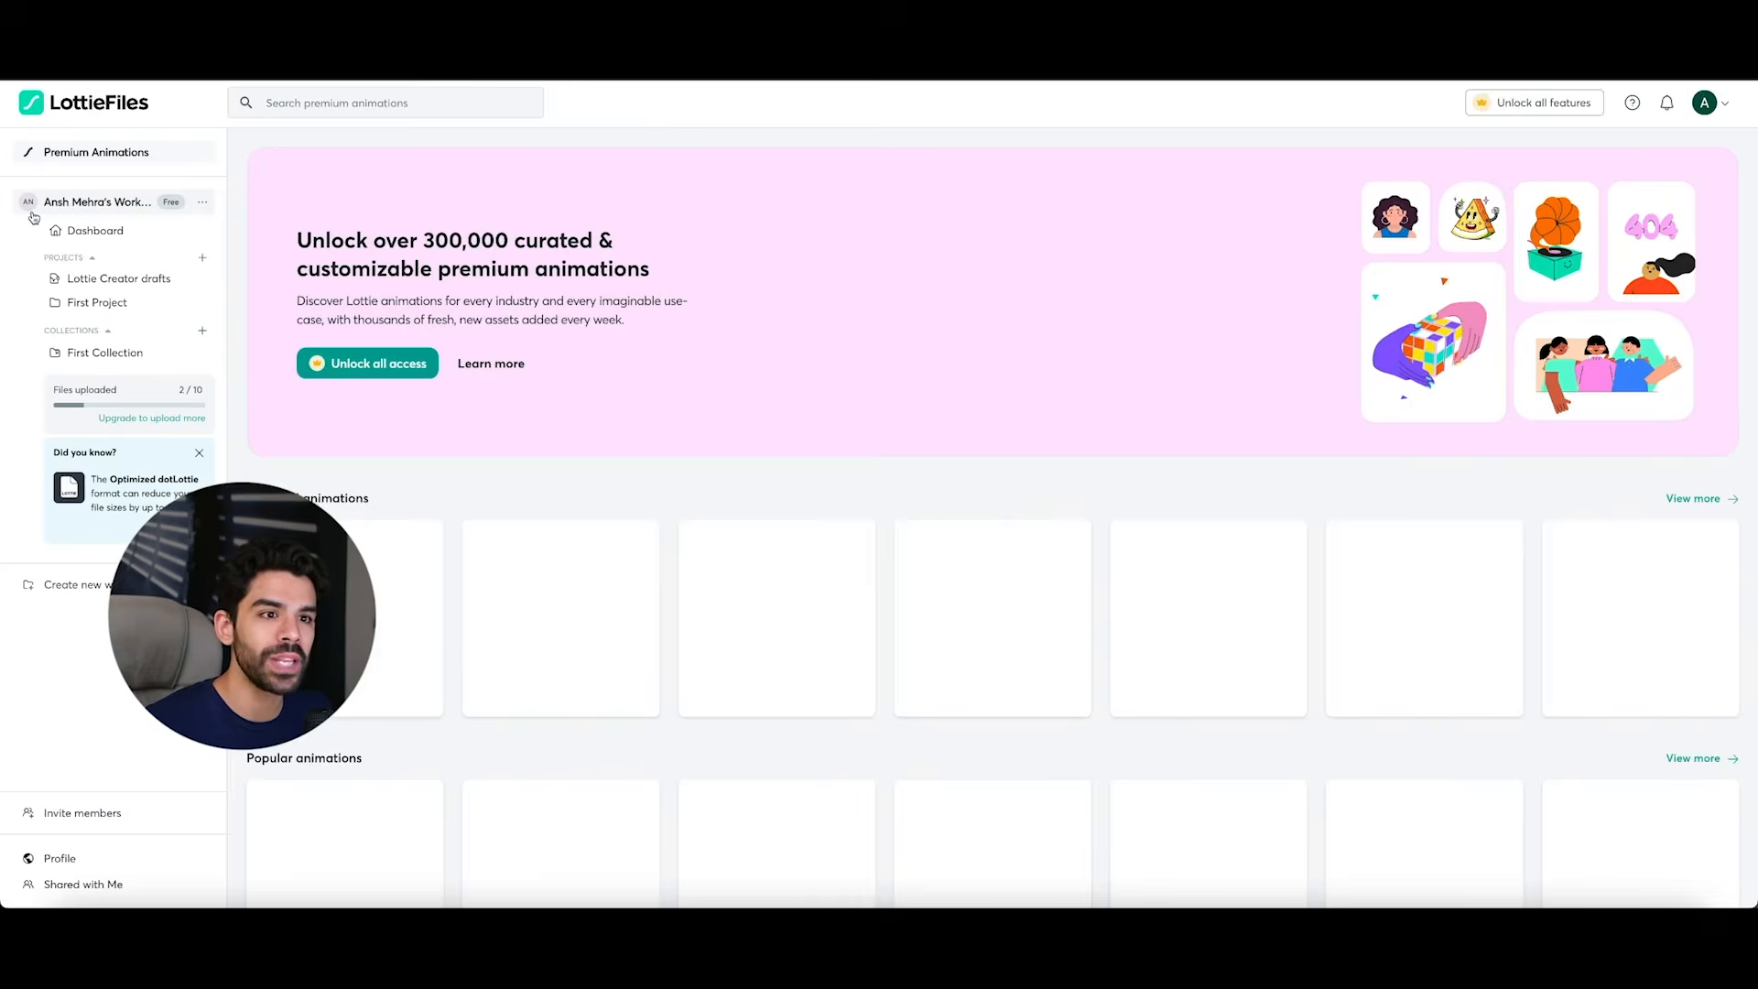
pyautogui.scroll(-6, 706, 473)
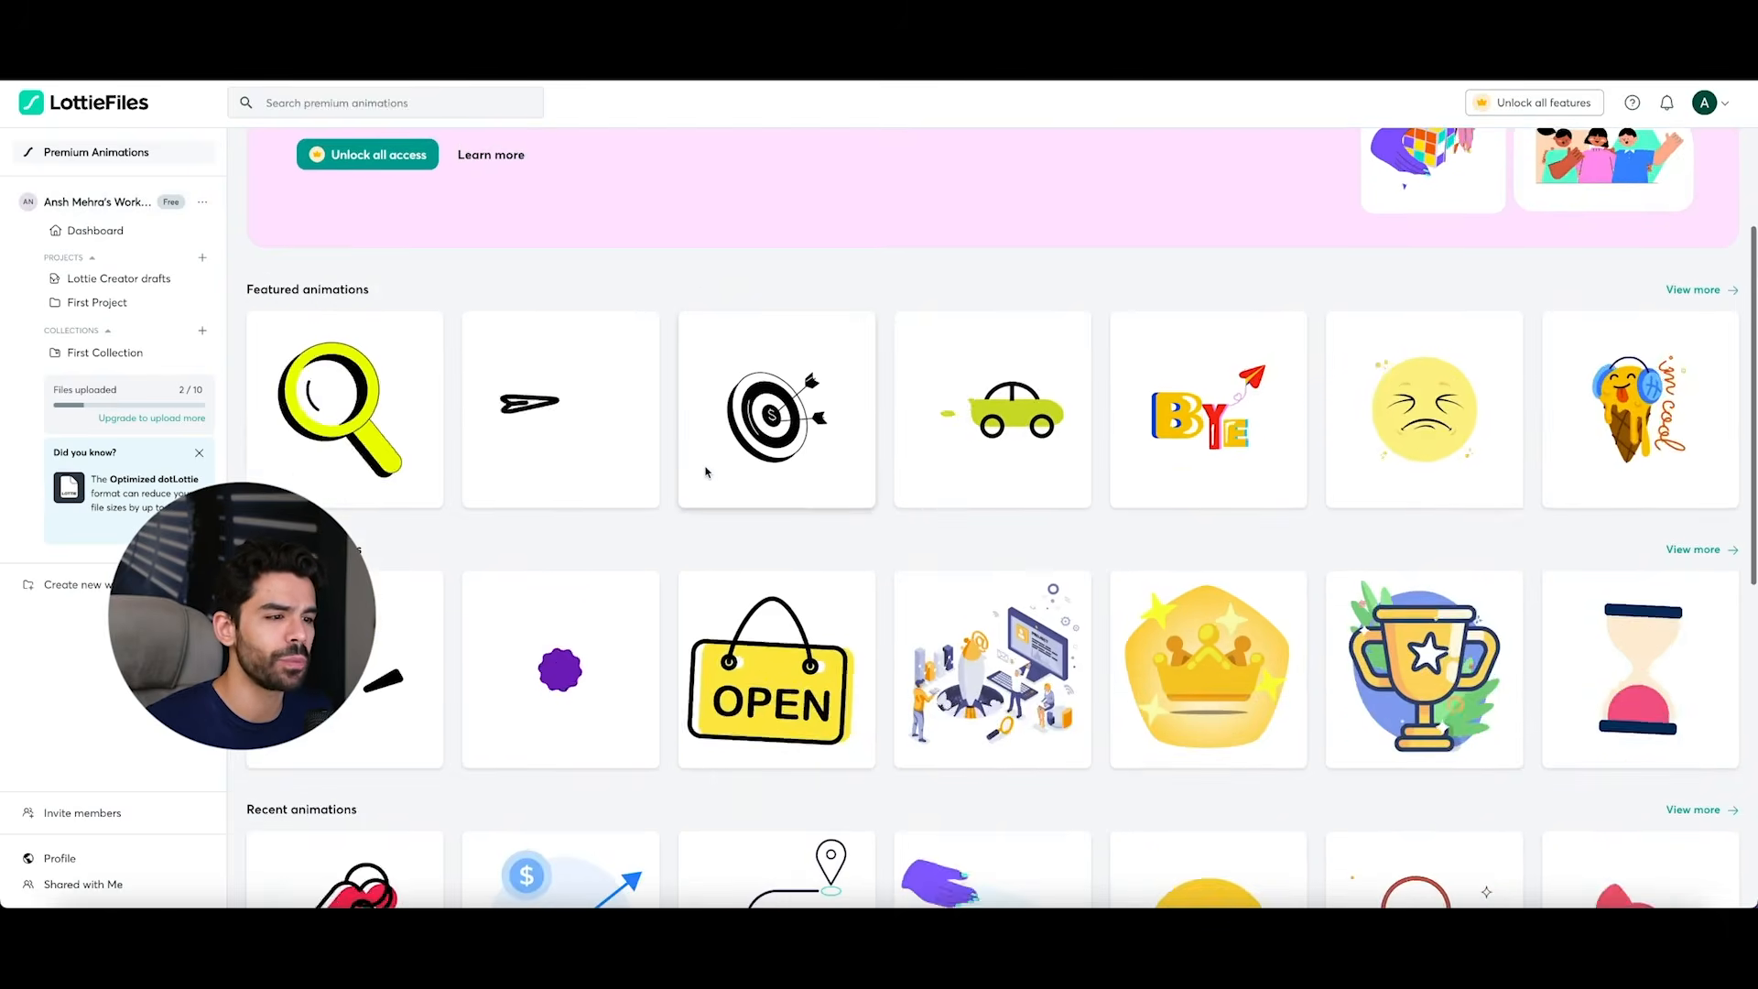
pyautogui.scroll(-2, 706, 472)
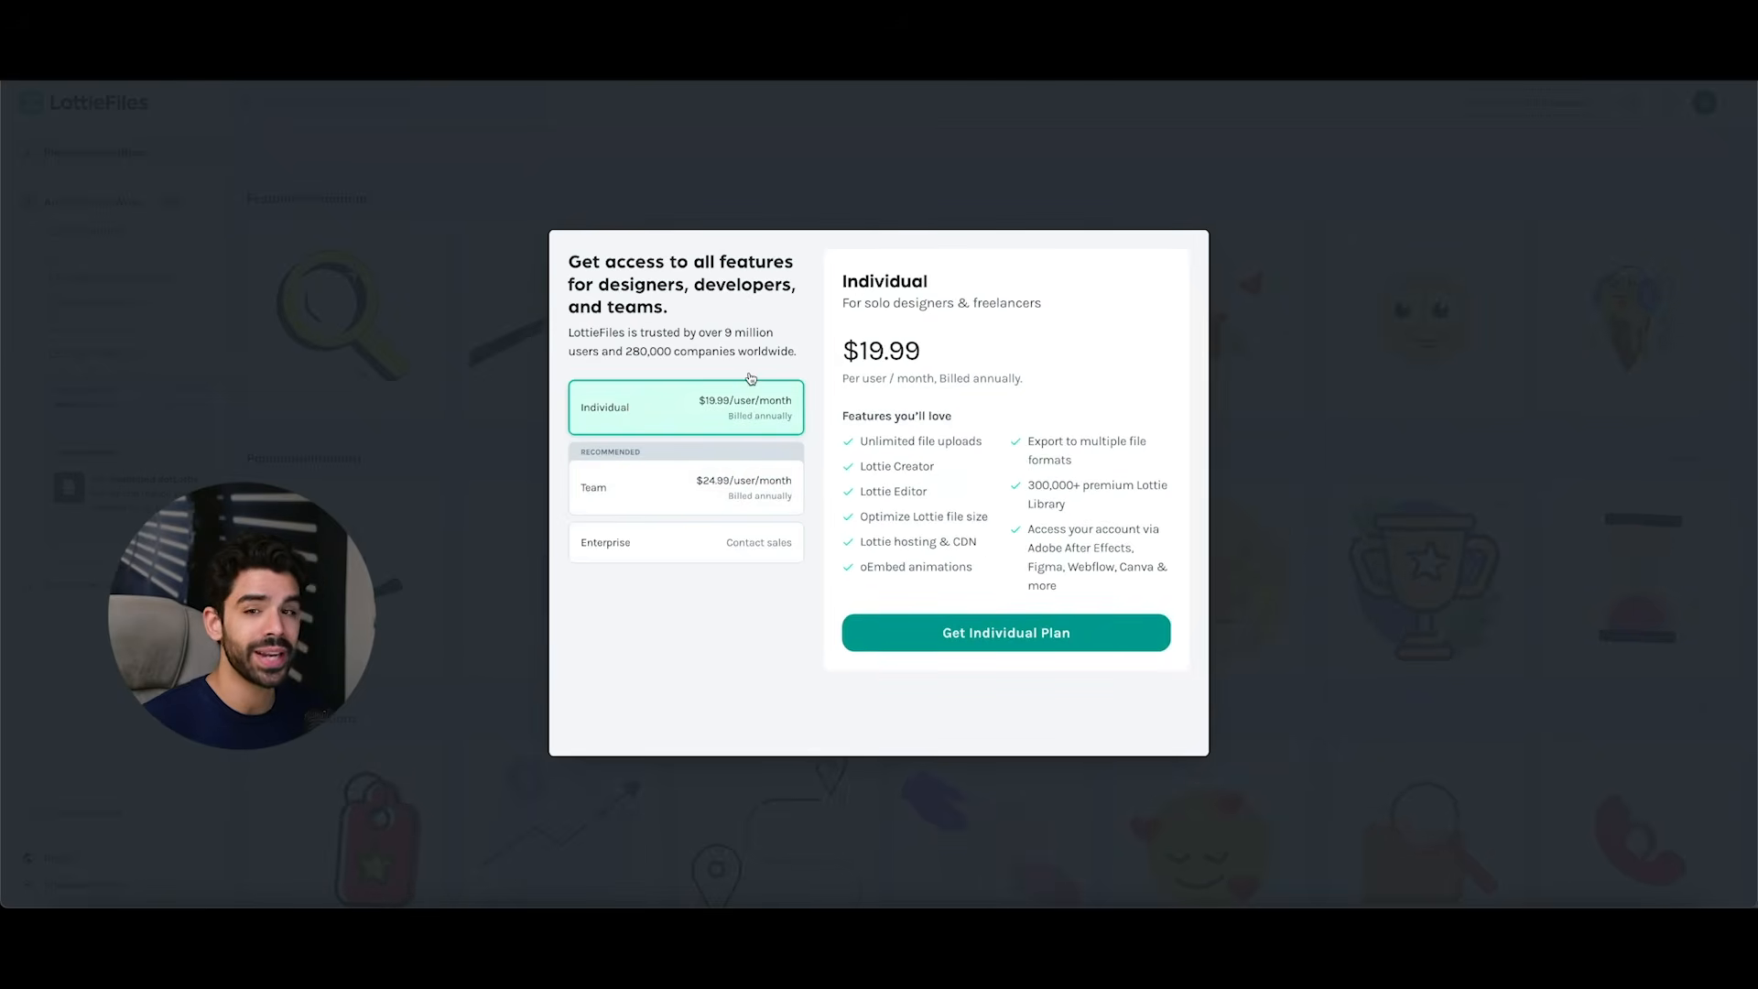
# - Close the subscription plans, return to the Bell animation, and open the profile's collections
pyautogui.click(1051, 165)
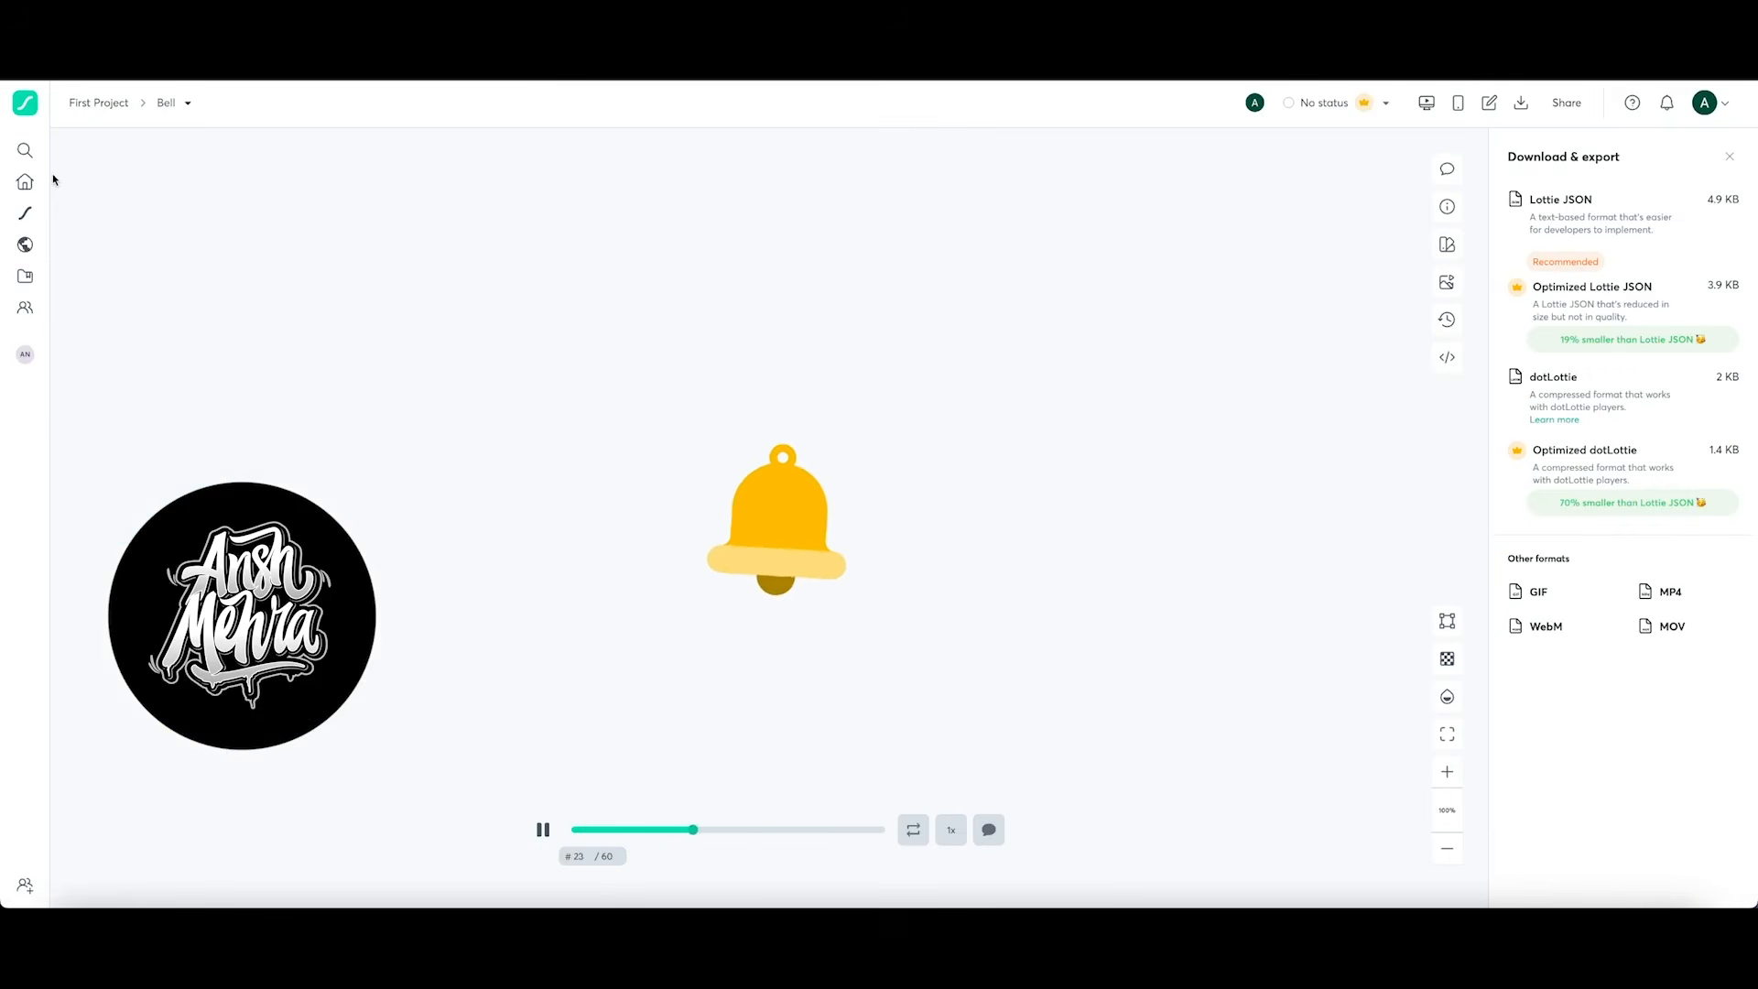
pyautogui.click(24, 247)
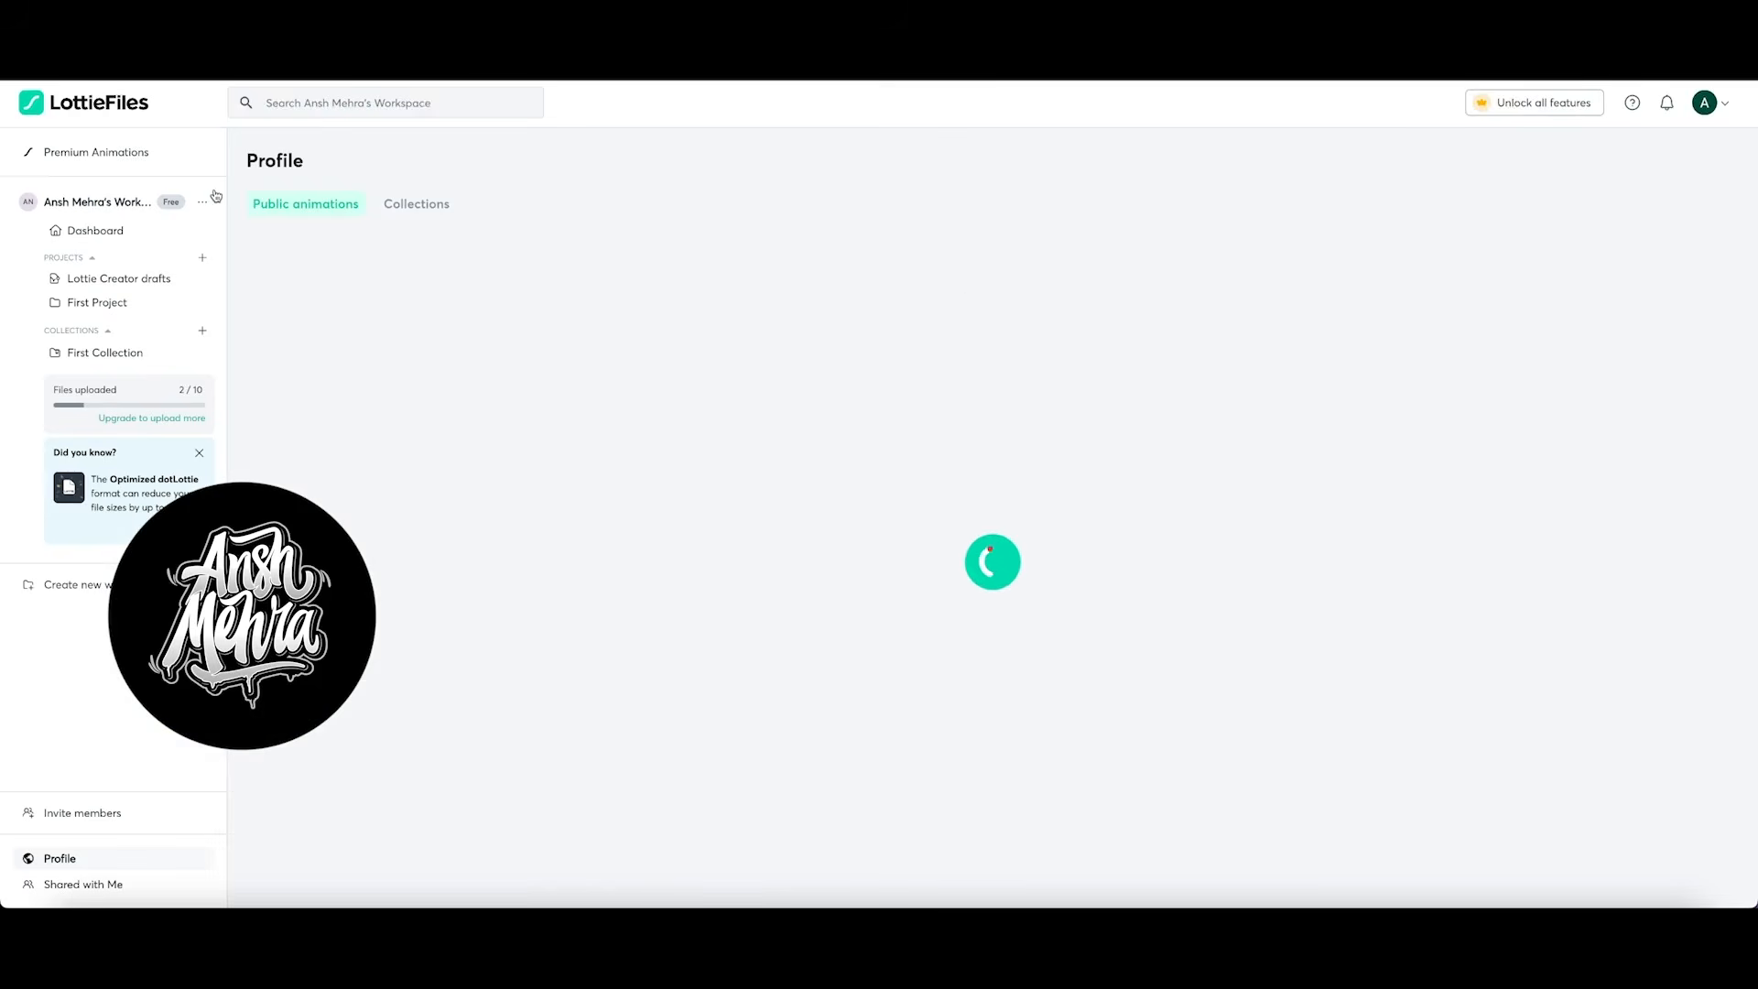
pyautogui.click(417, 204)
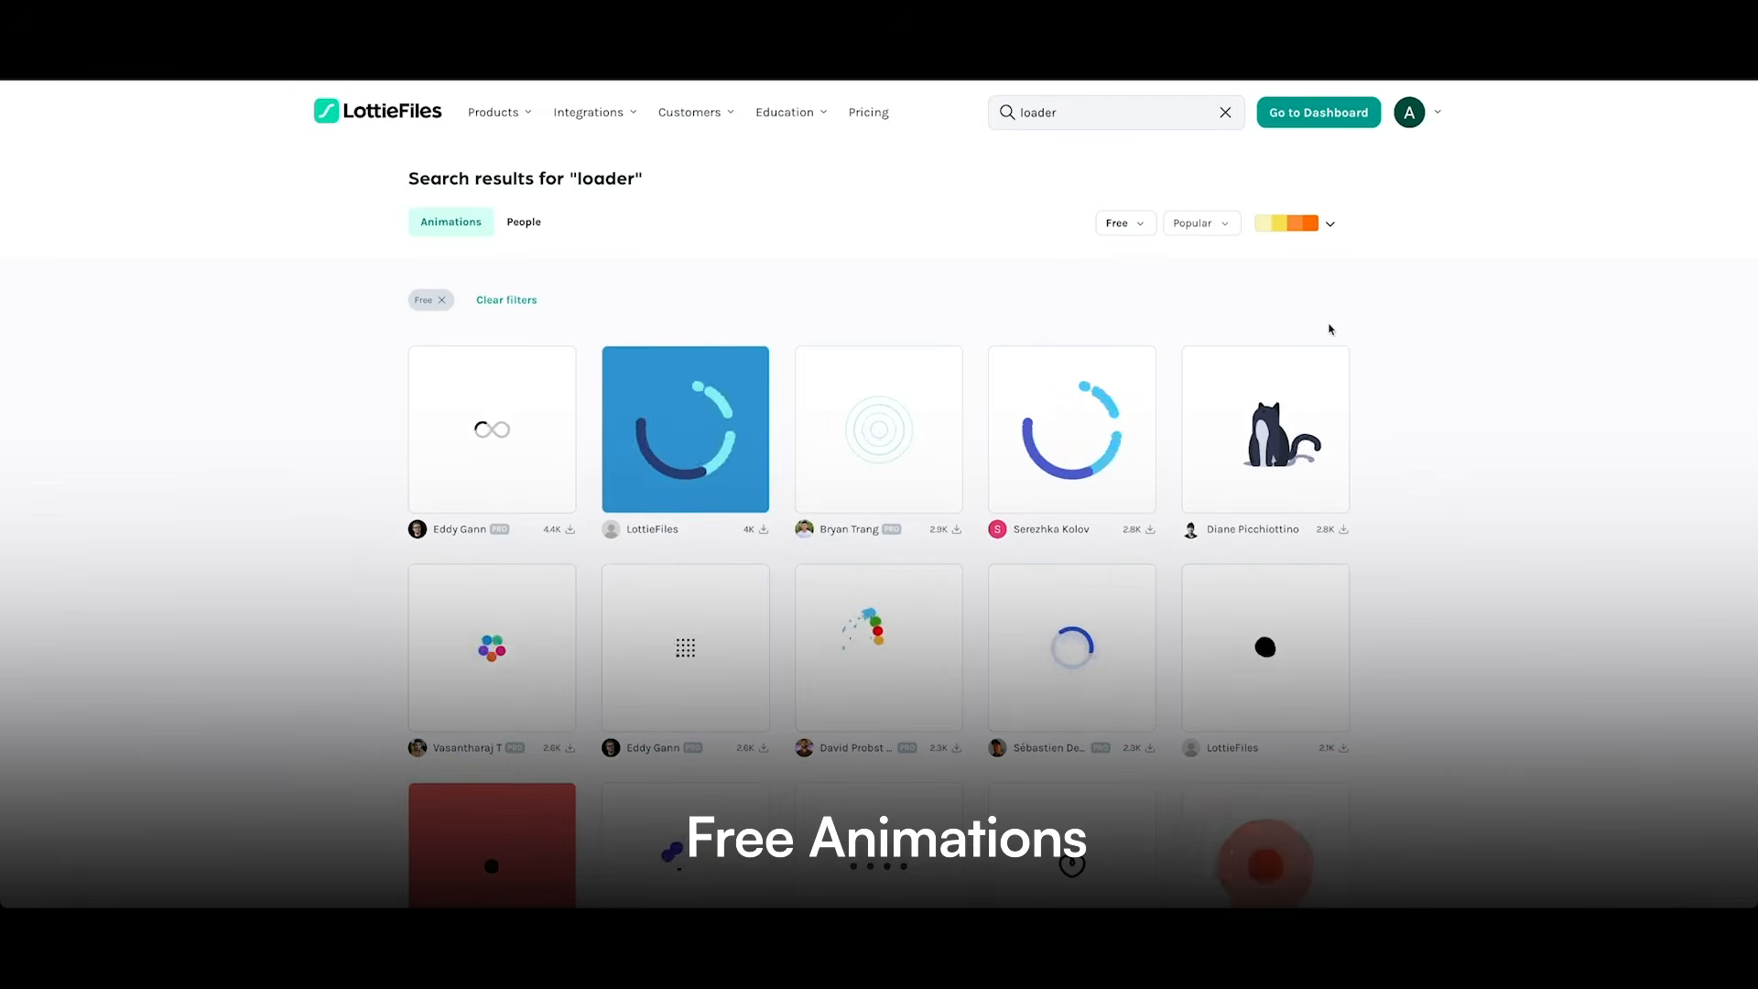
# - Browse the free "loader" animations in the public library and look over the available integrations
pyautogui.click(1062, 121)
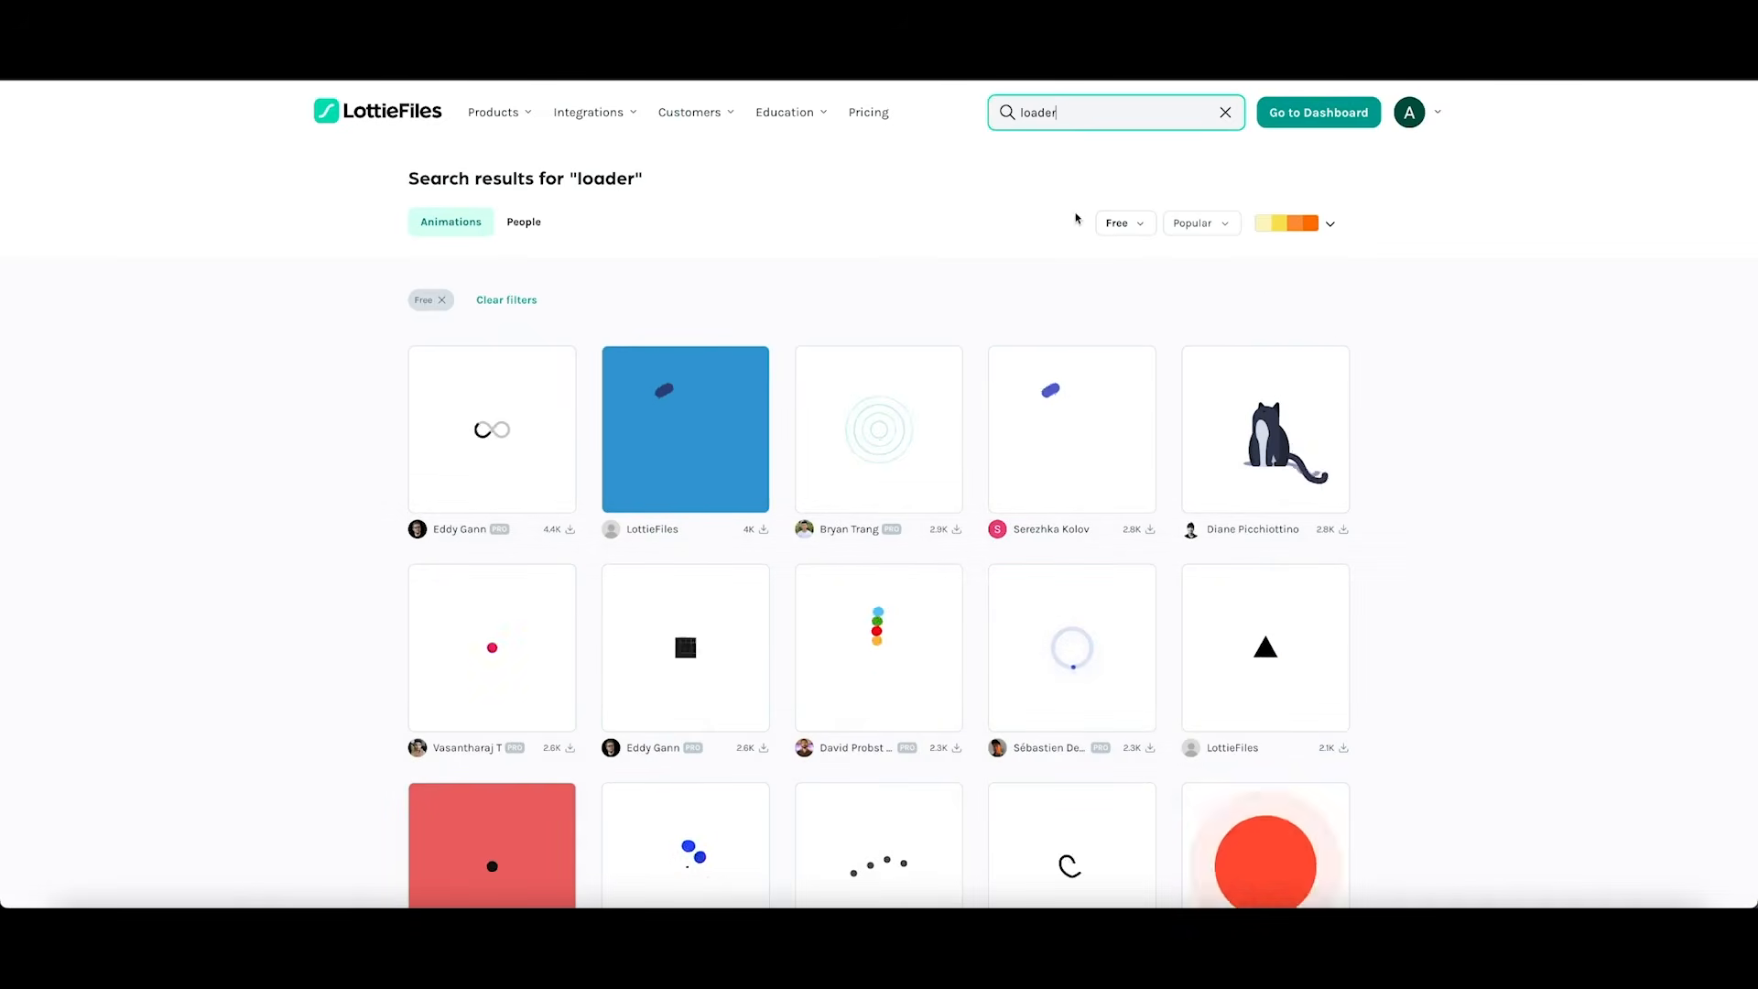
pyautogui.click(1135, 226)
pyautogui.click(995, 272)
pyautogui.scroll(-5, 996, 272)
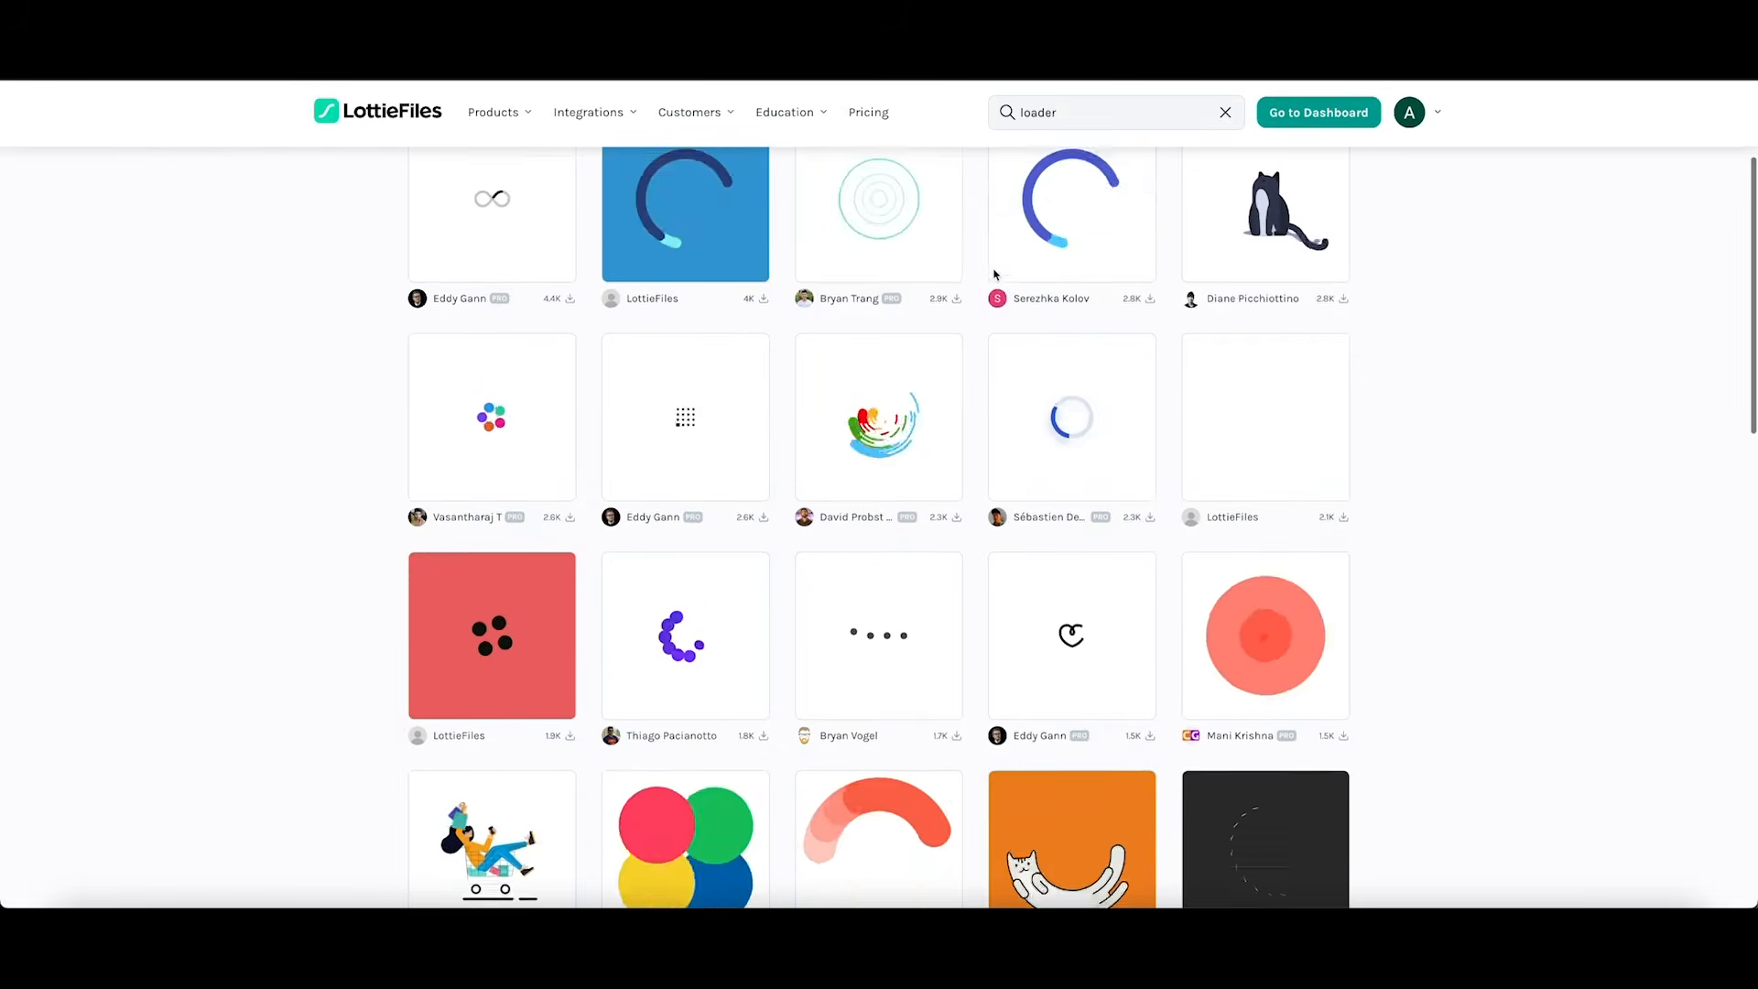
pyautogui.scroll(-2, 894, 393)
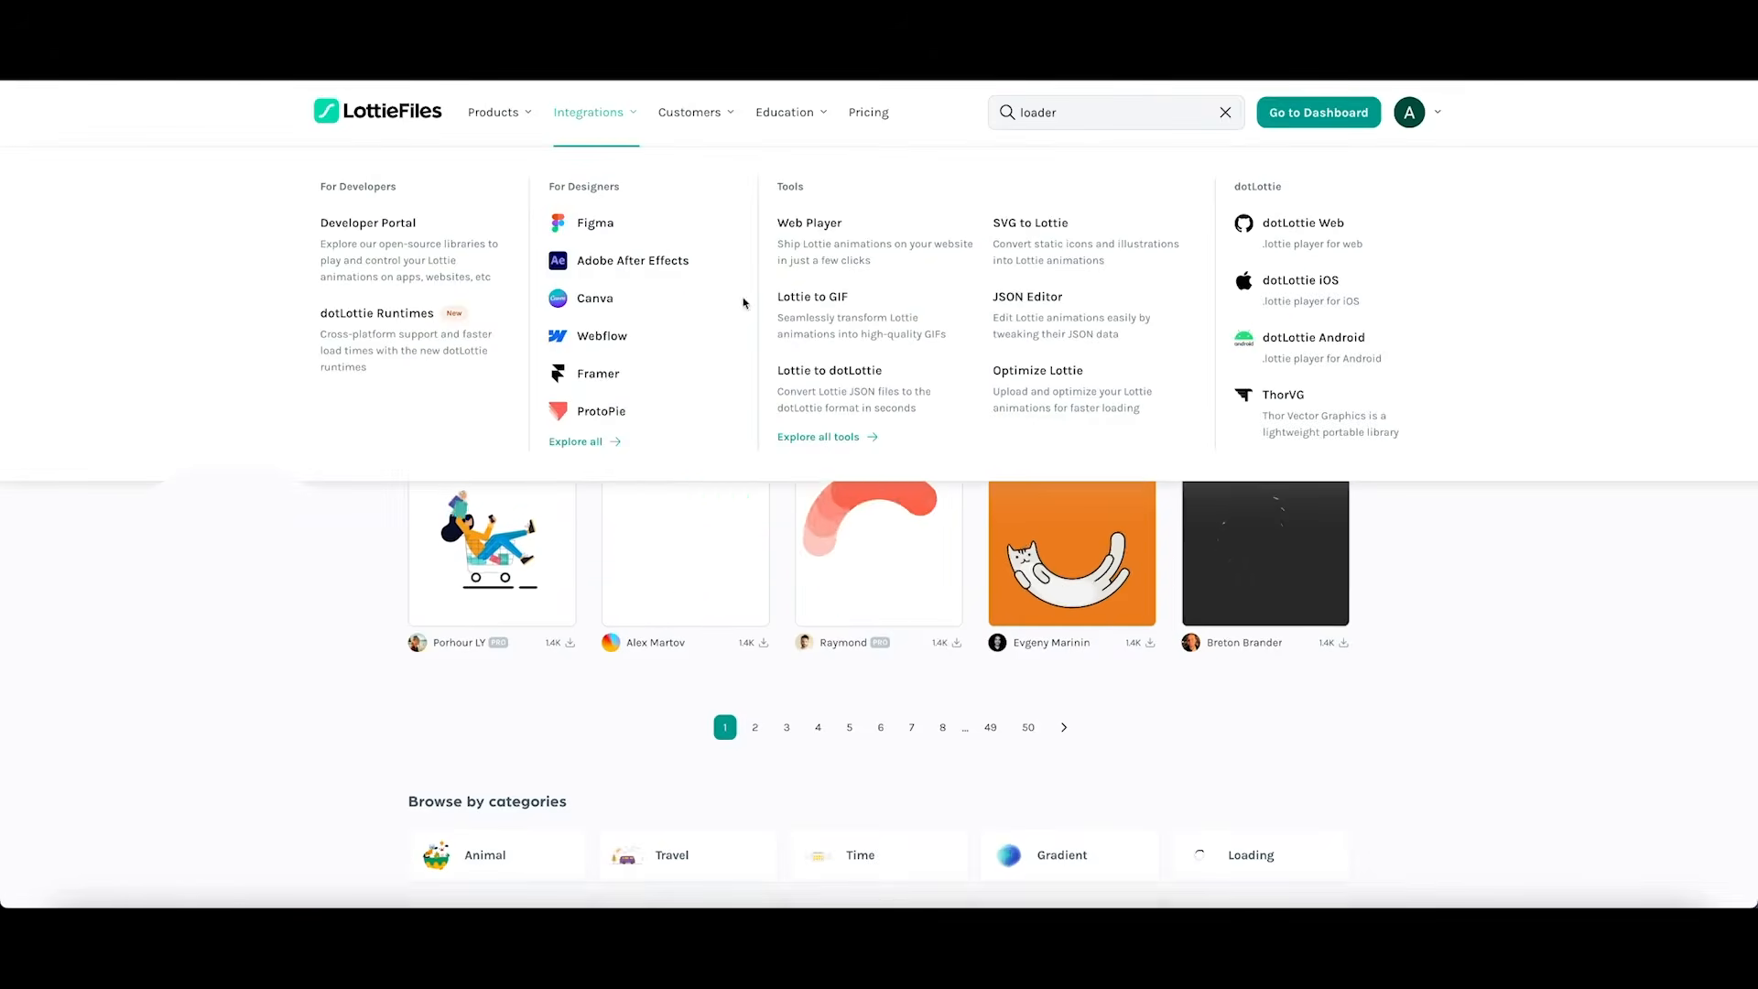
pyautogui.scroll(1, 361, 498)
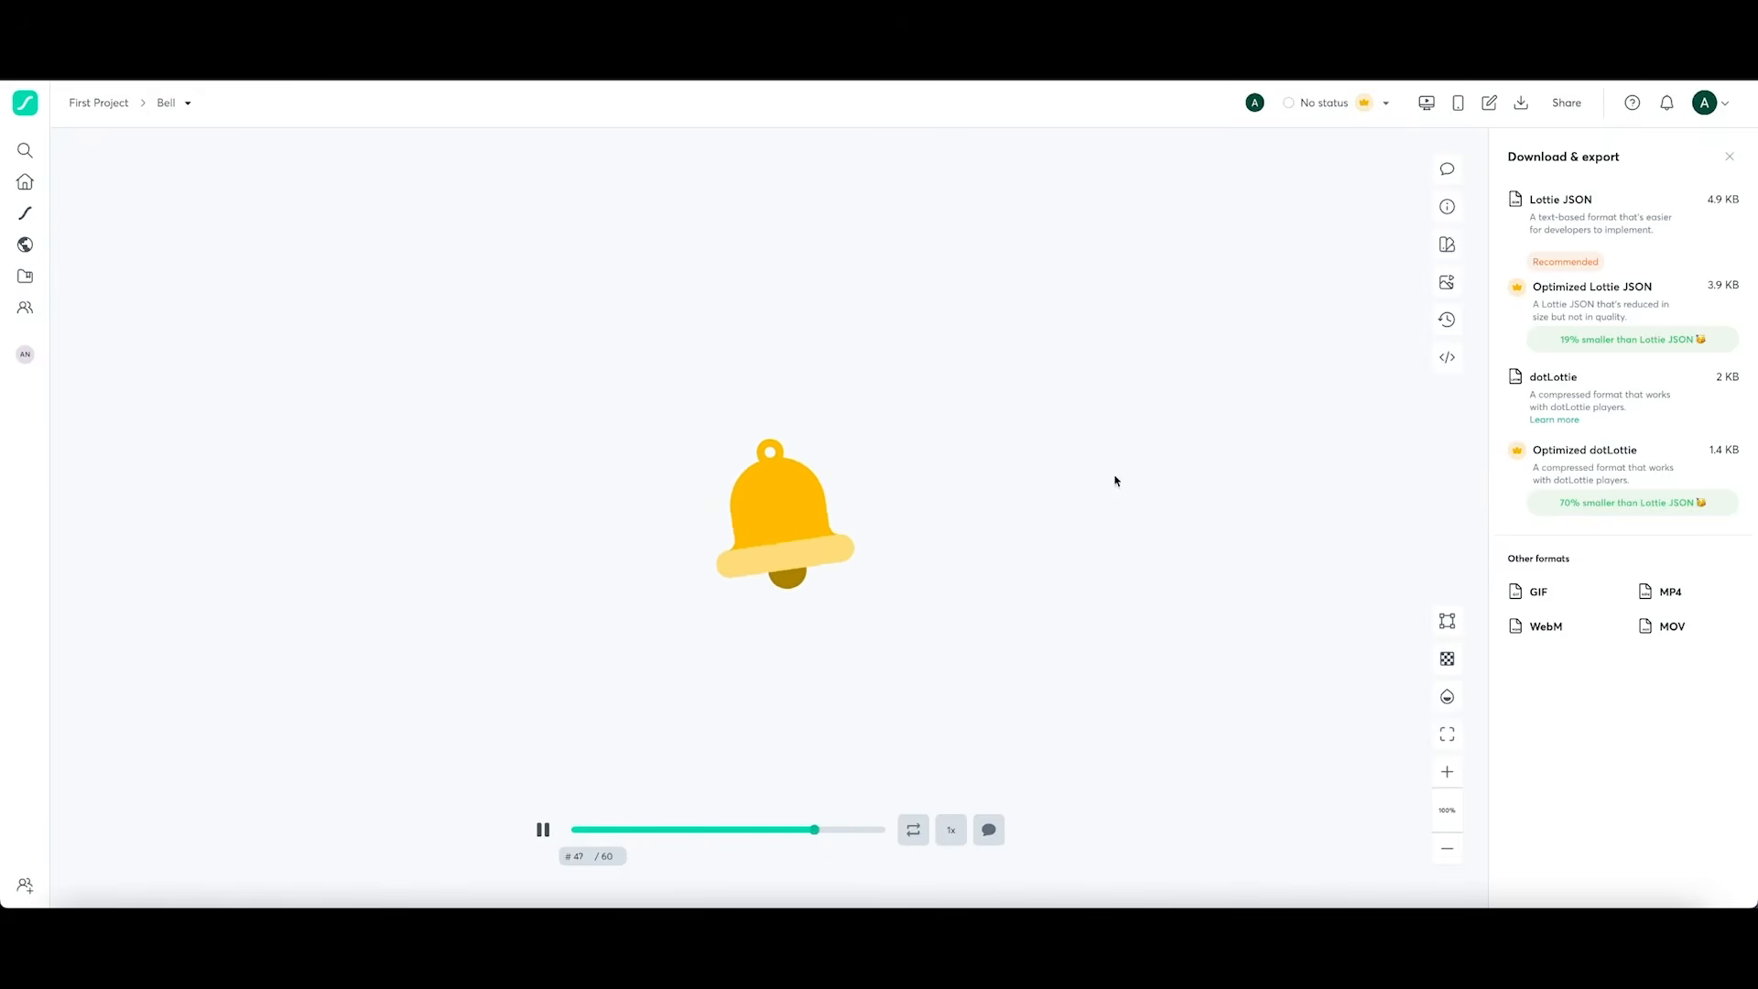
# - View the Bell animation's comments and its sharing options for inviting others, and close the sharing dialog
pyautogui.click(1447, 171)
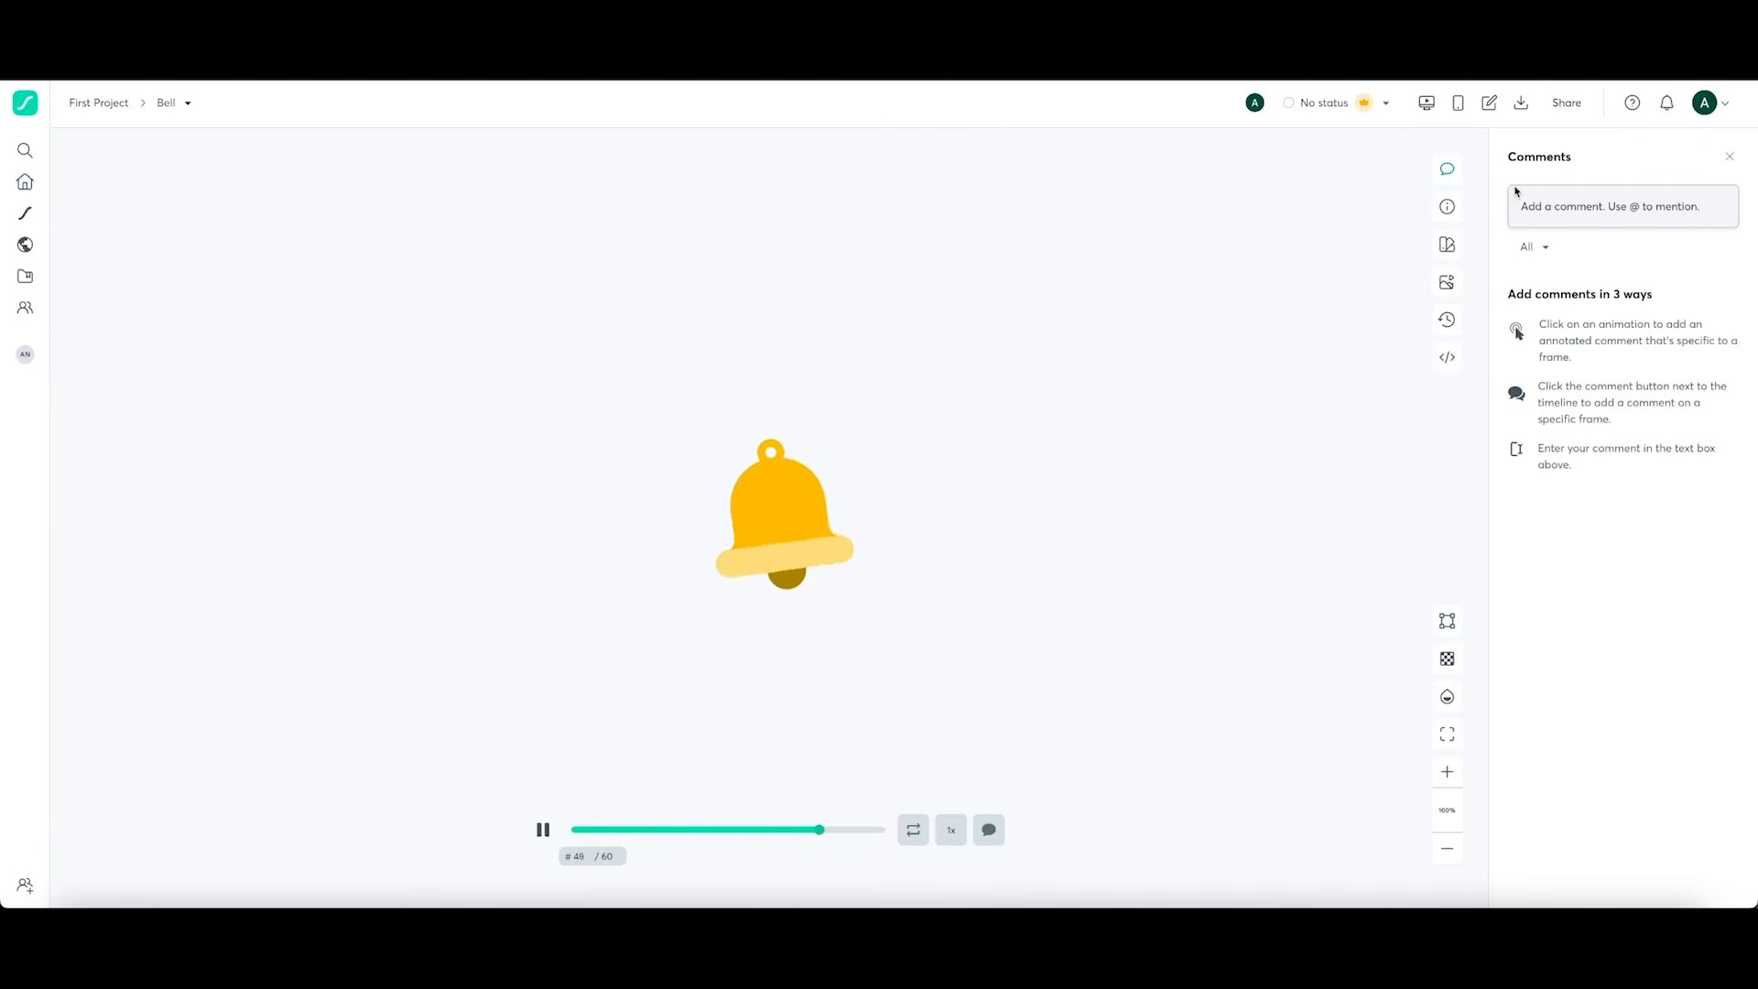
pyautogui.click(1568, 104)
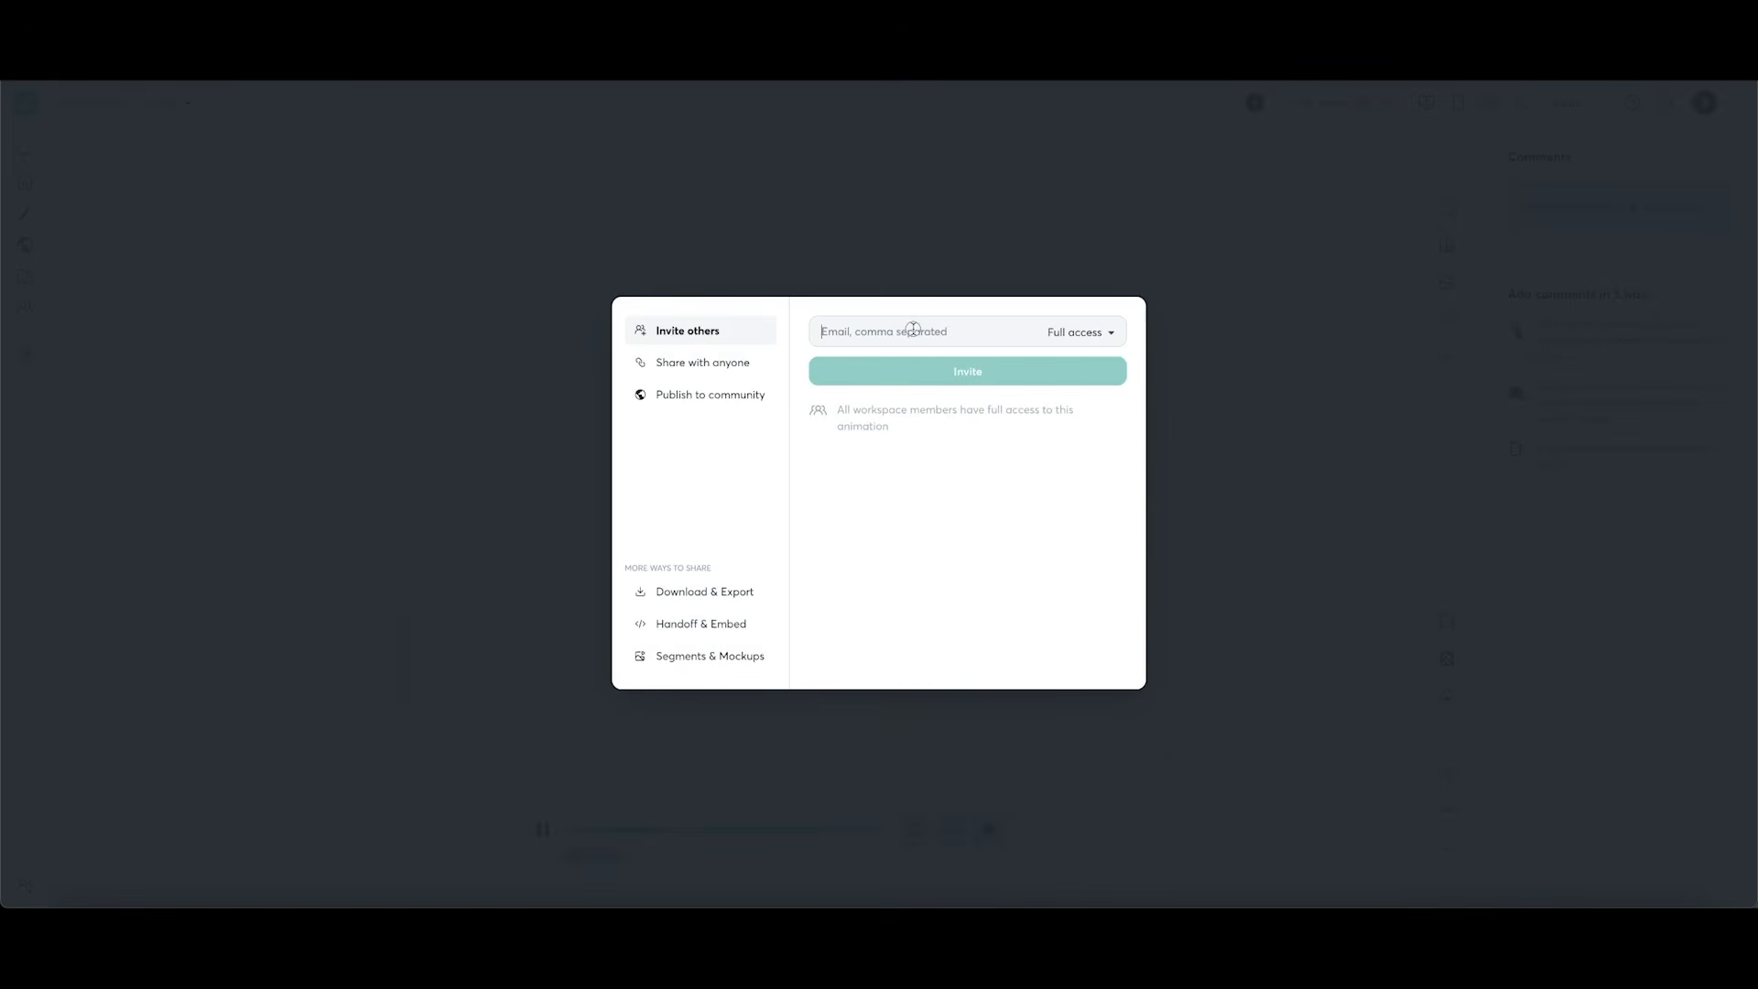
pyautogui.click(982, 258)
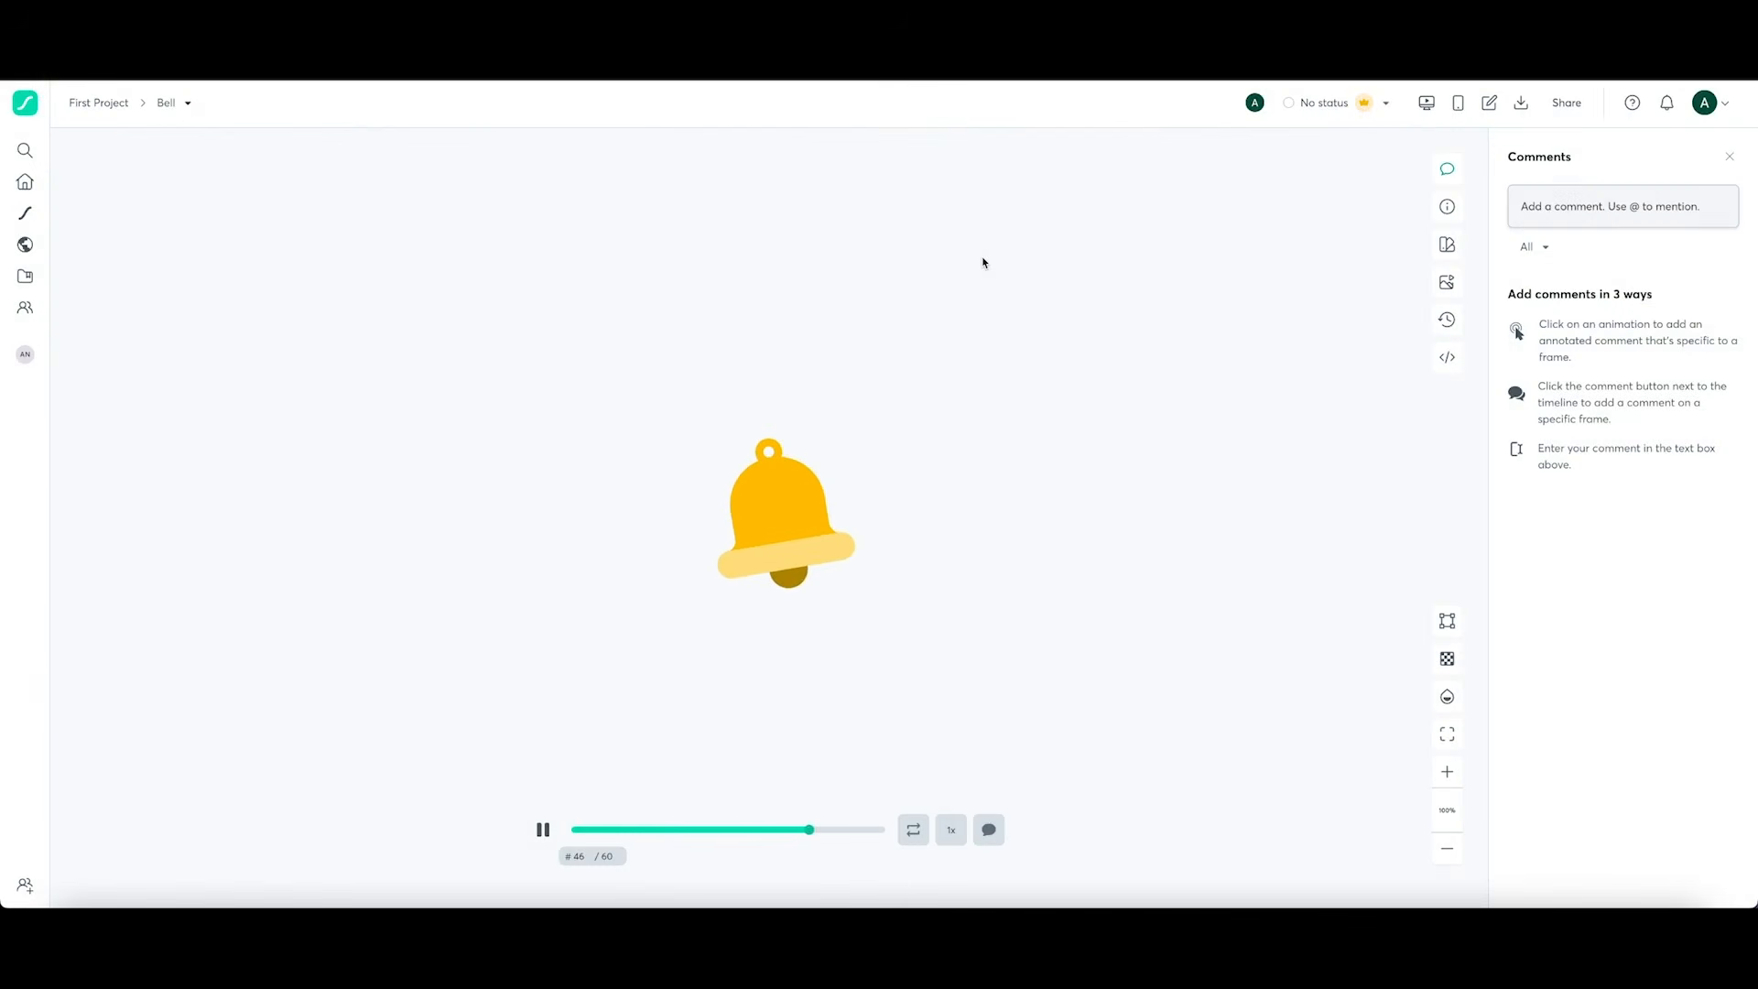
# - Try a series of preset color palettes on the Bell animation without saving it
pyautogui.click(1447, 245)
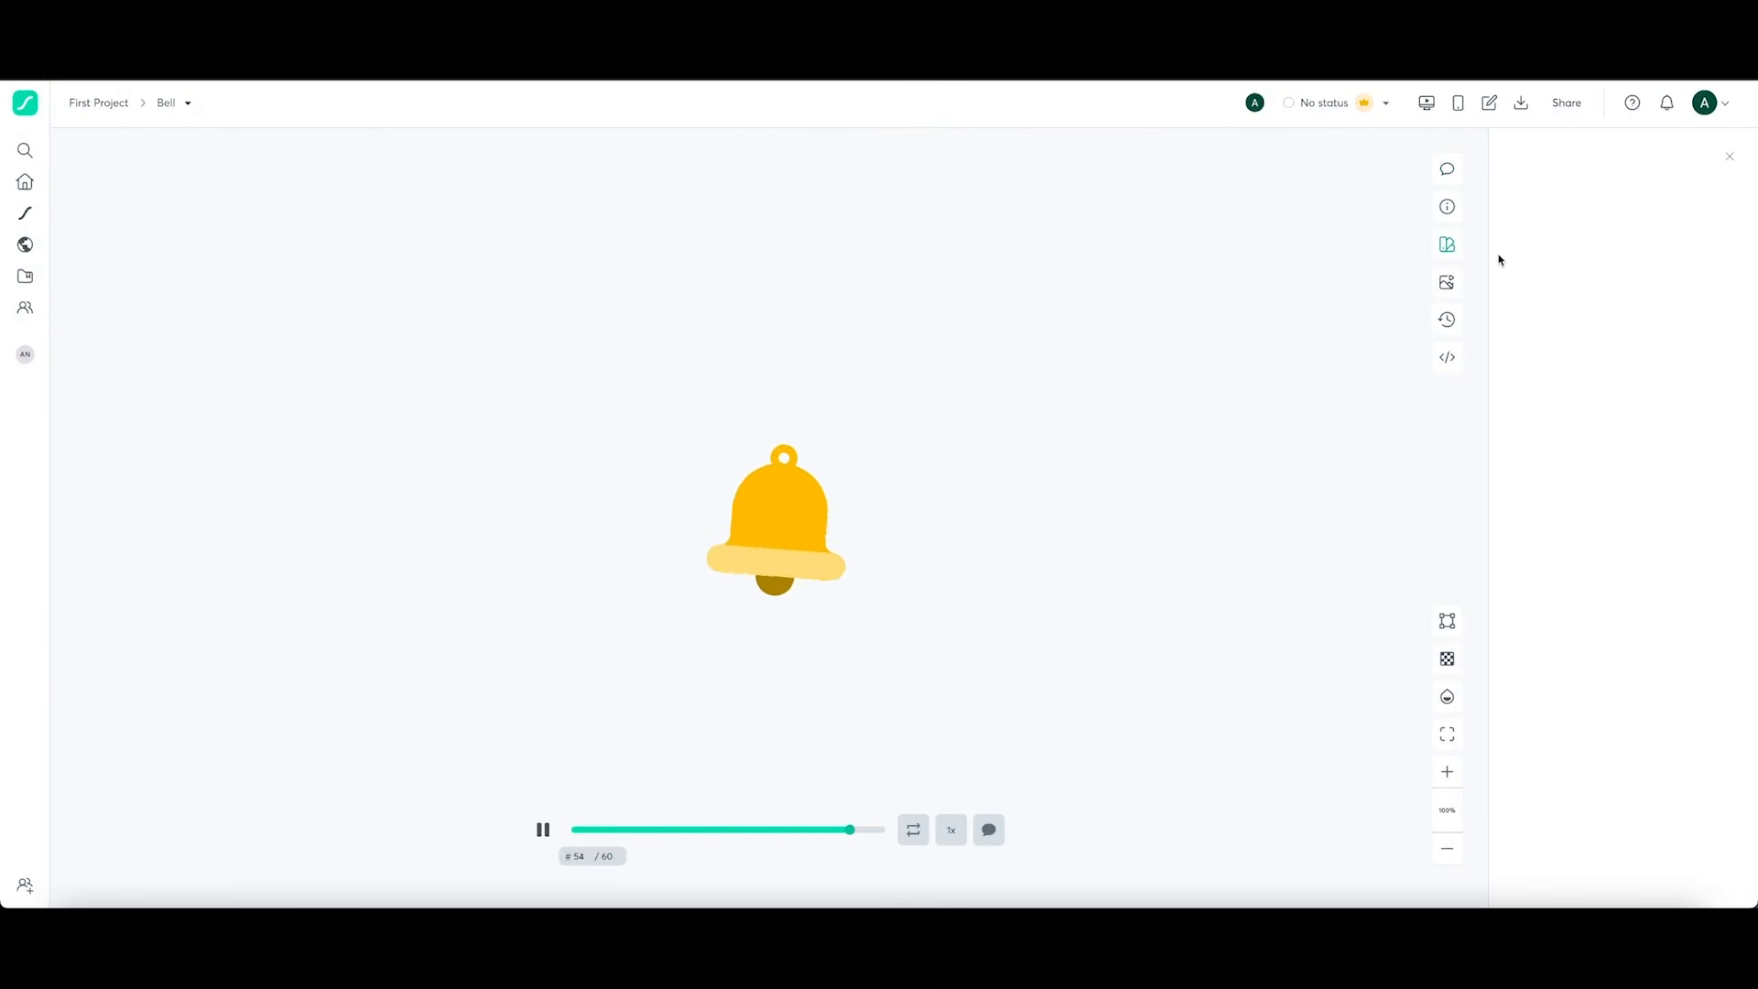
pyautogui.click(1612, 319)
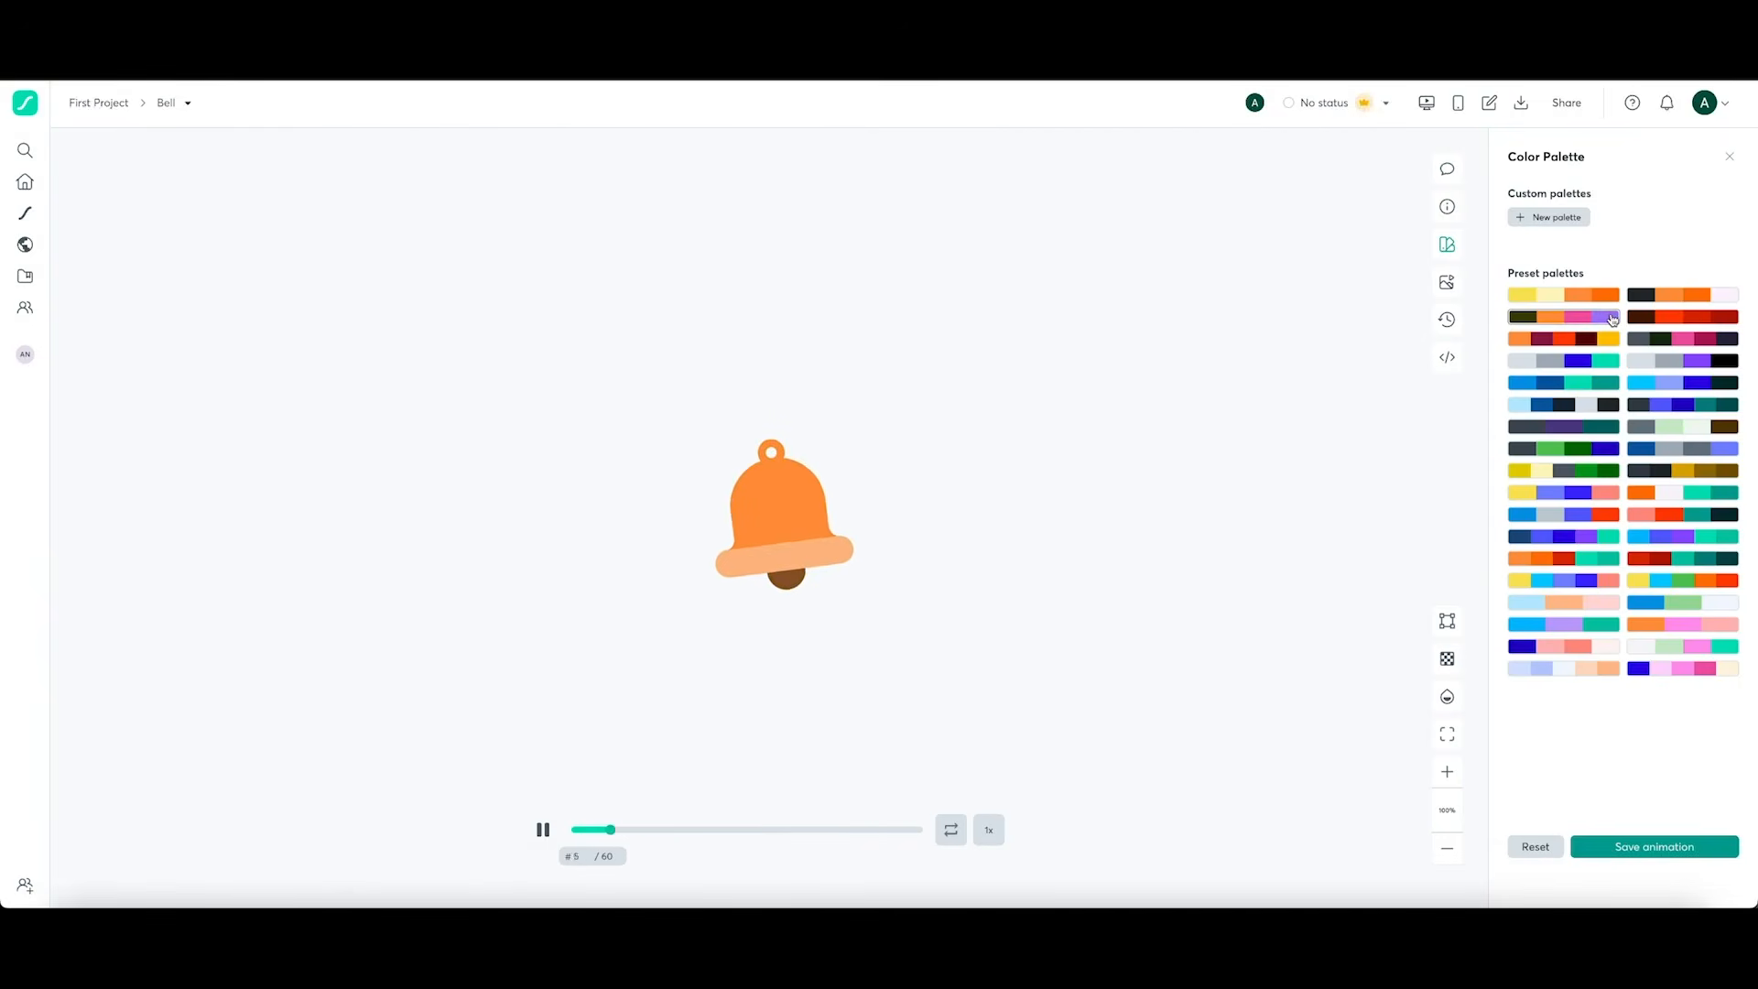
pyautogui.click(1605, 339)
pyautogui.click(1595, 365)
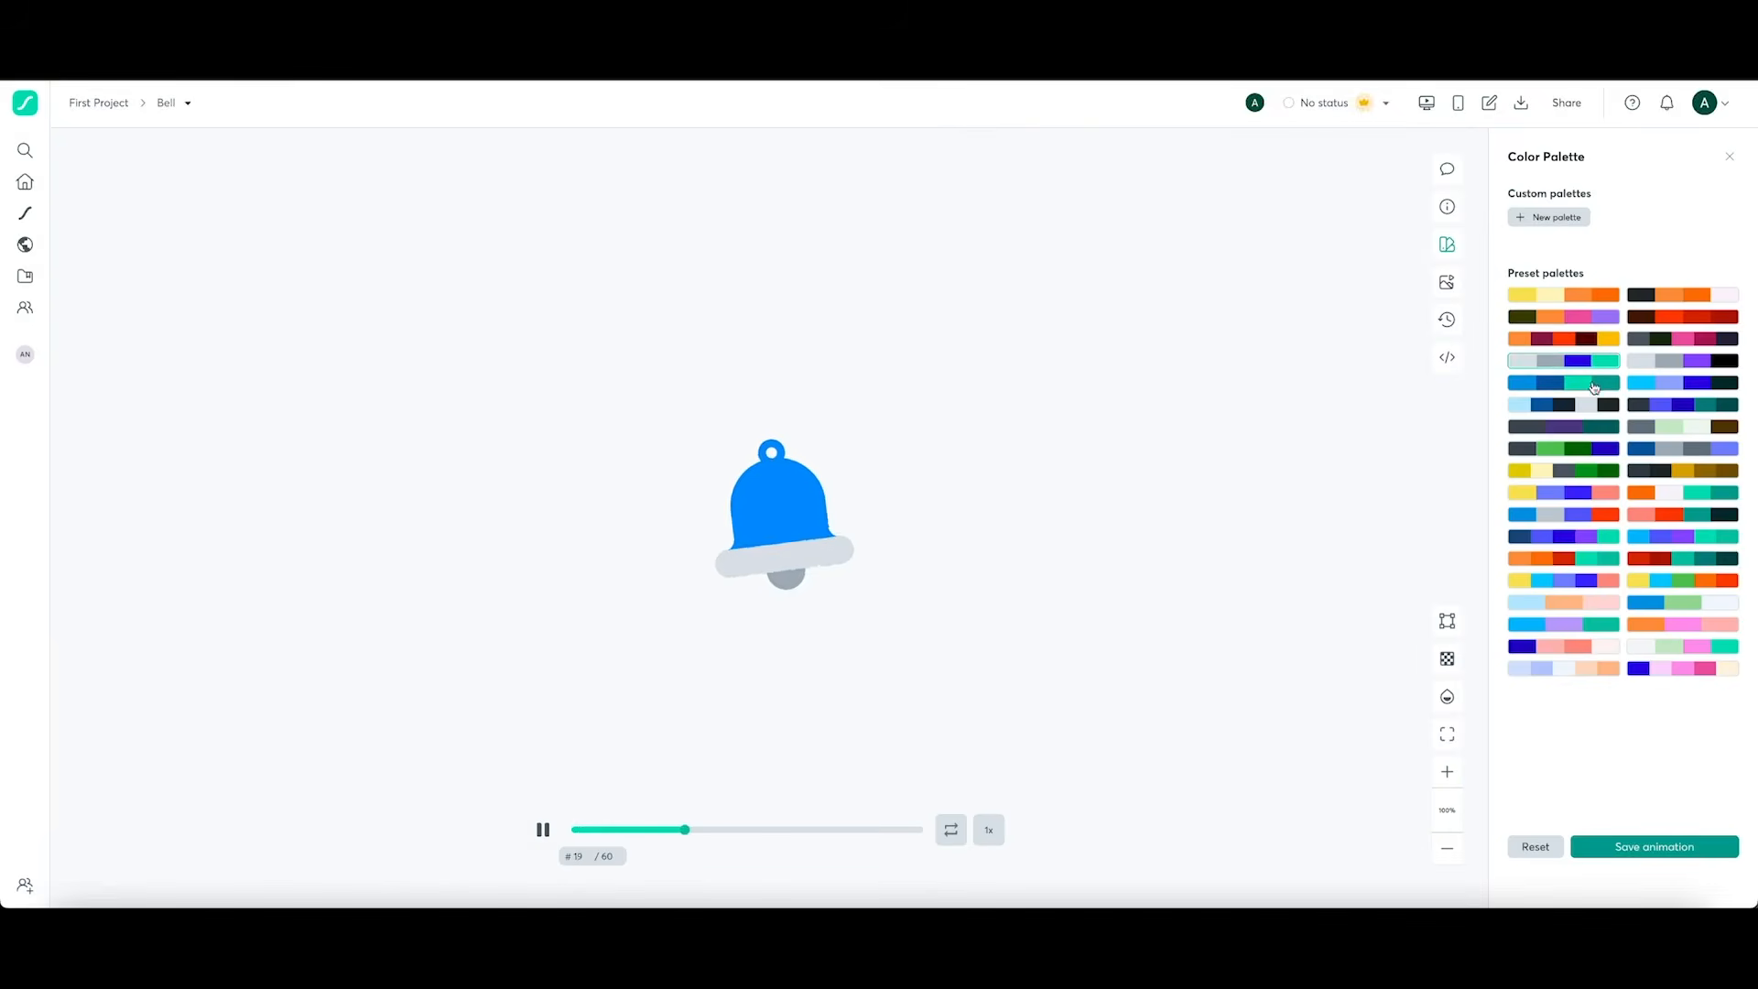
pyautogui.click(1589, 386)
pyautogui.click(1584, 405)
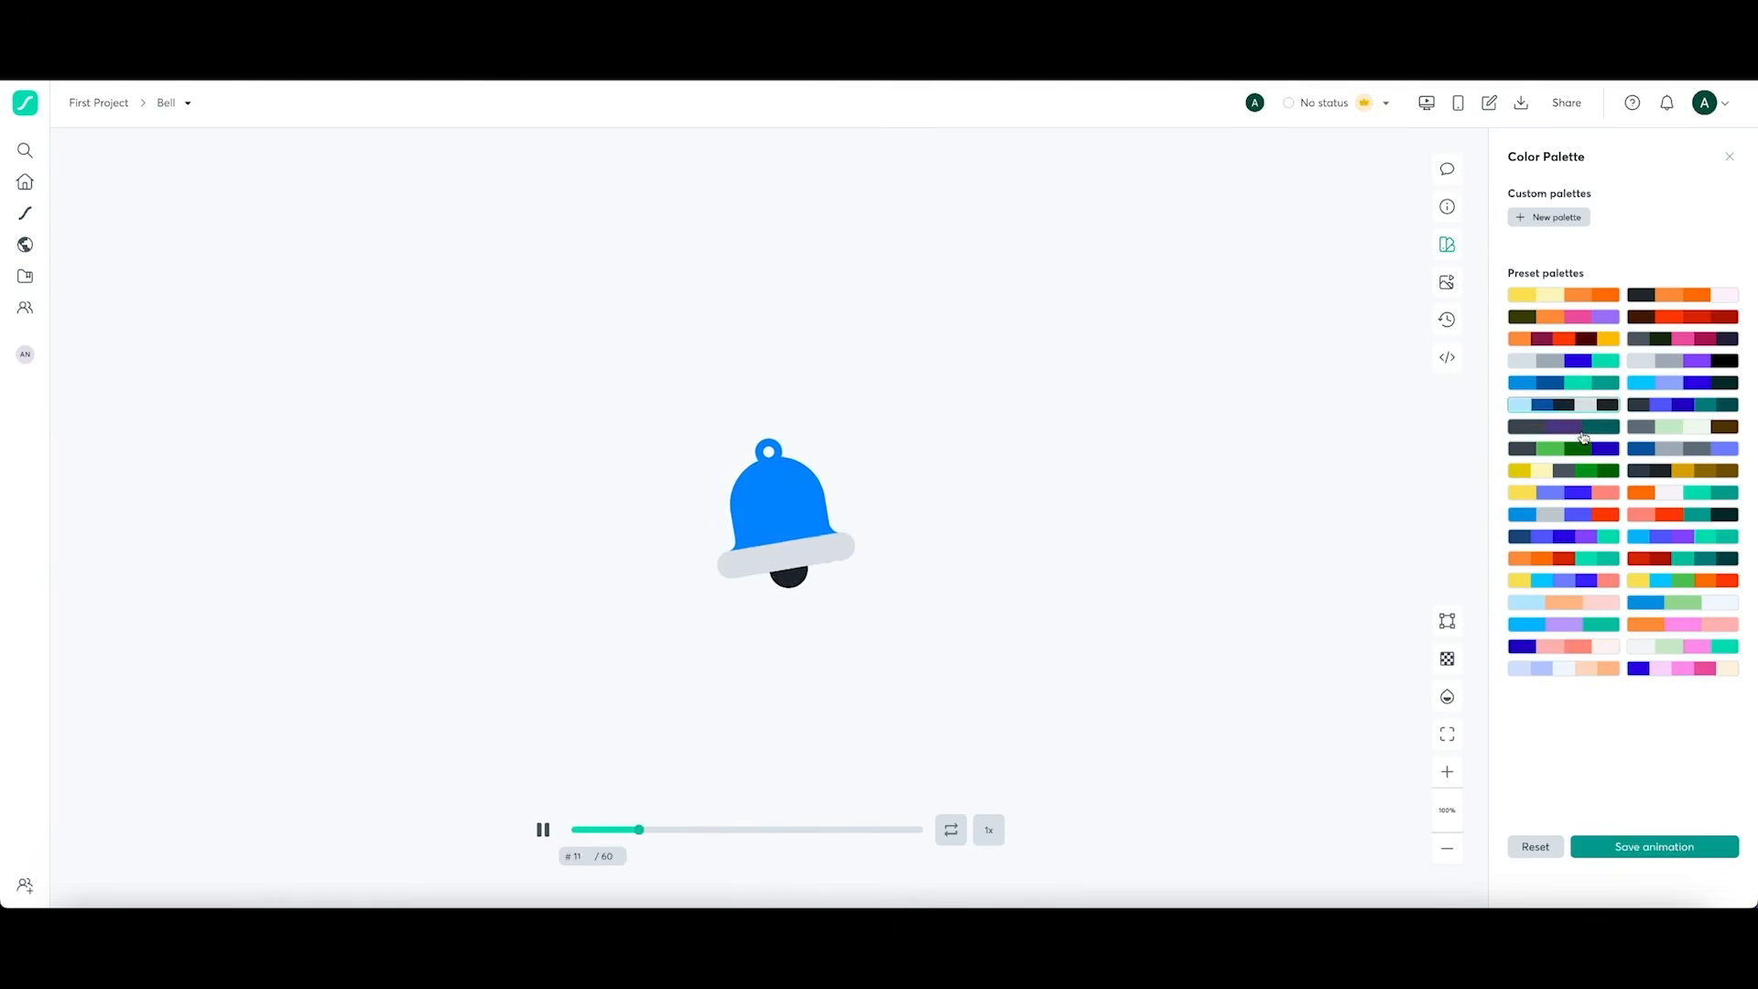
pyautogui.click(1585, 427)
pyautogui.click(1586, 449)
pyautogui.click(1585, 471)
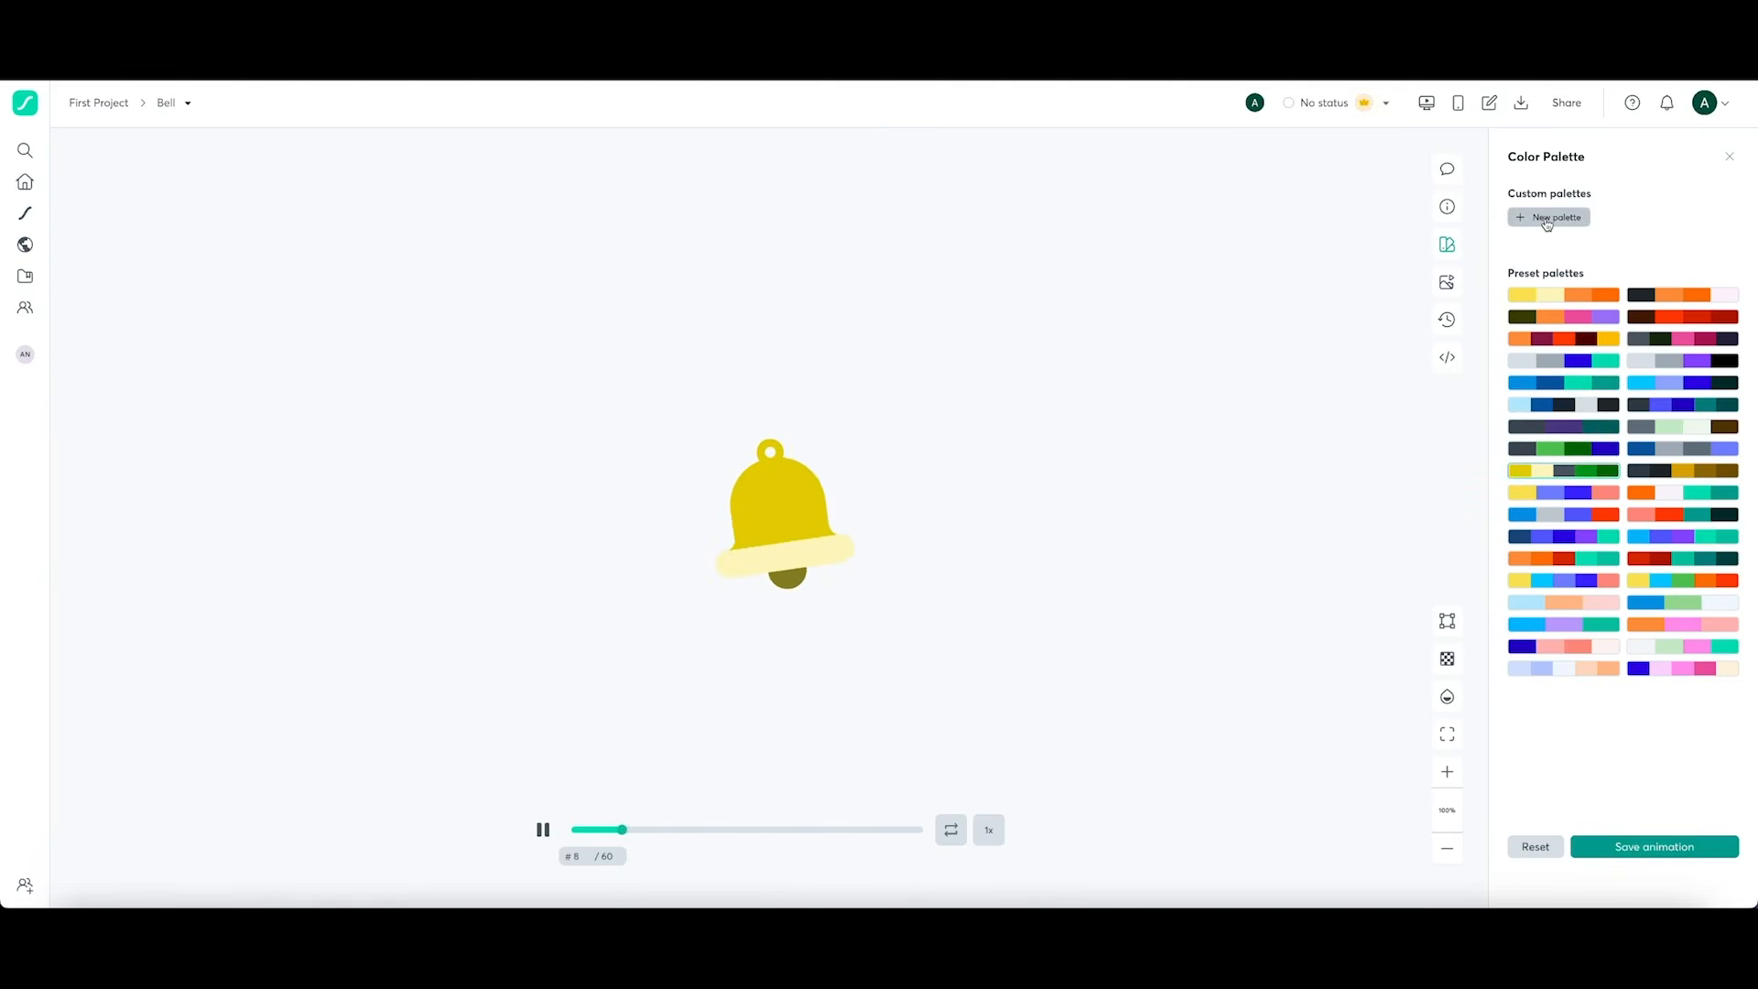
pyautogui.click(1591, 537)
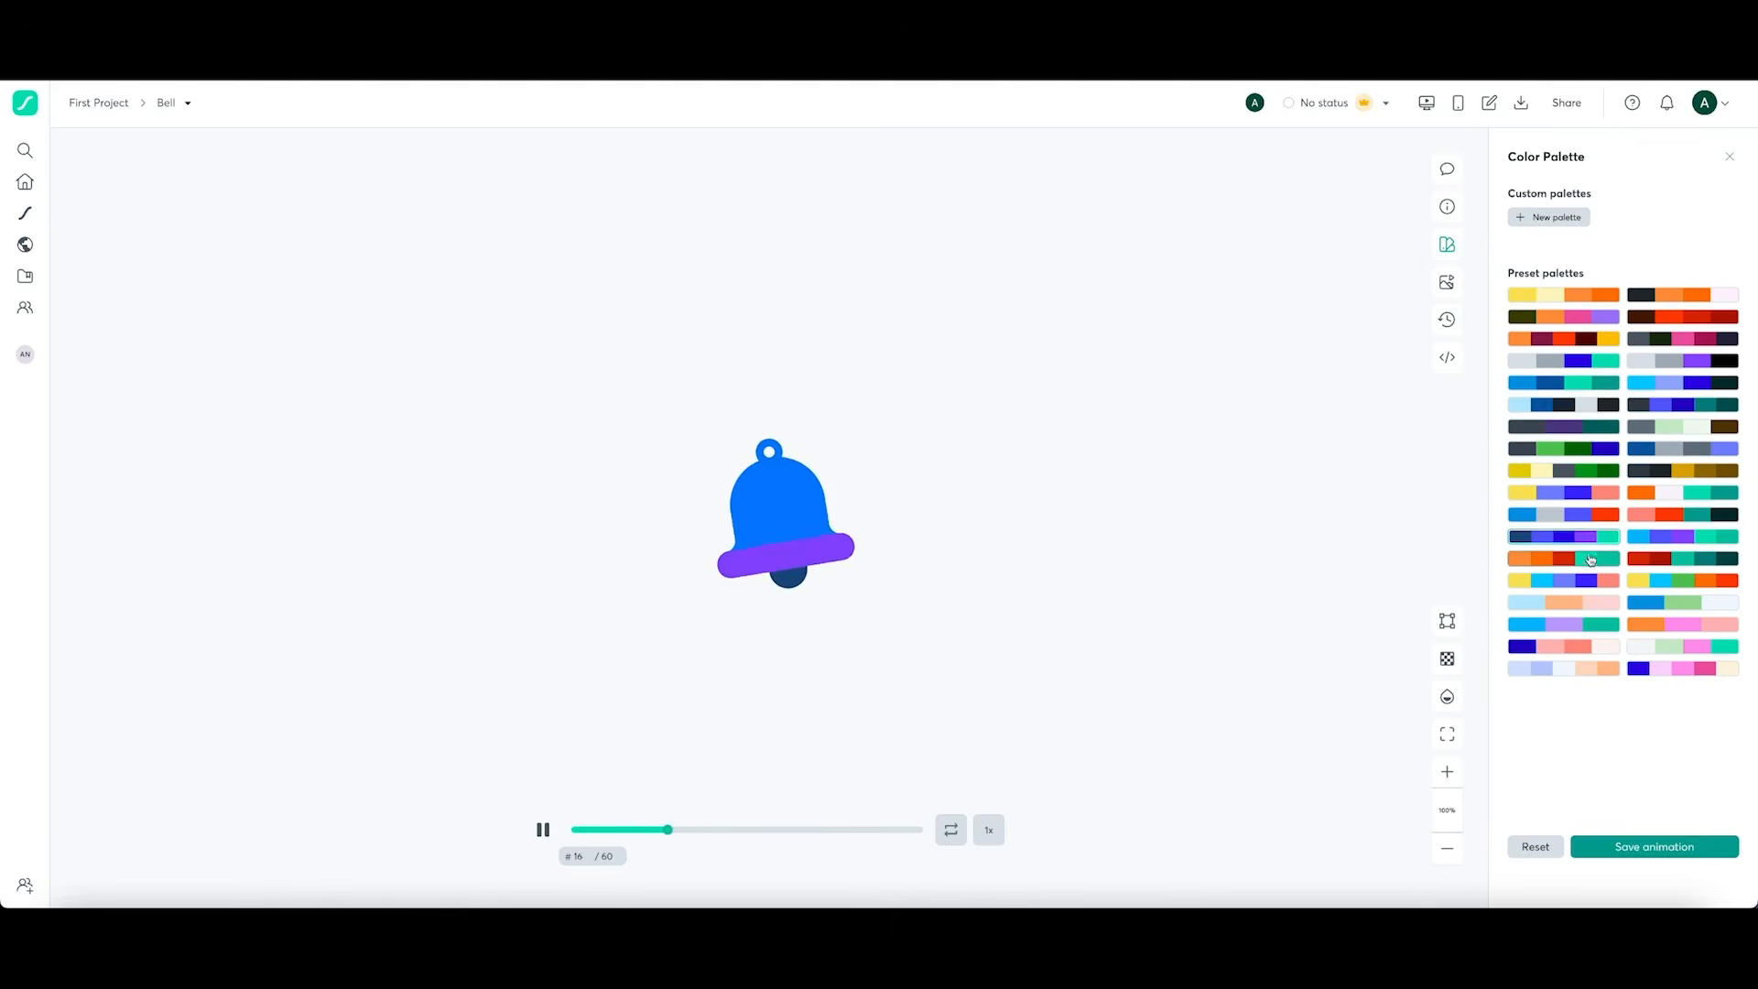
pyautogui.click(1590, 562)
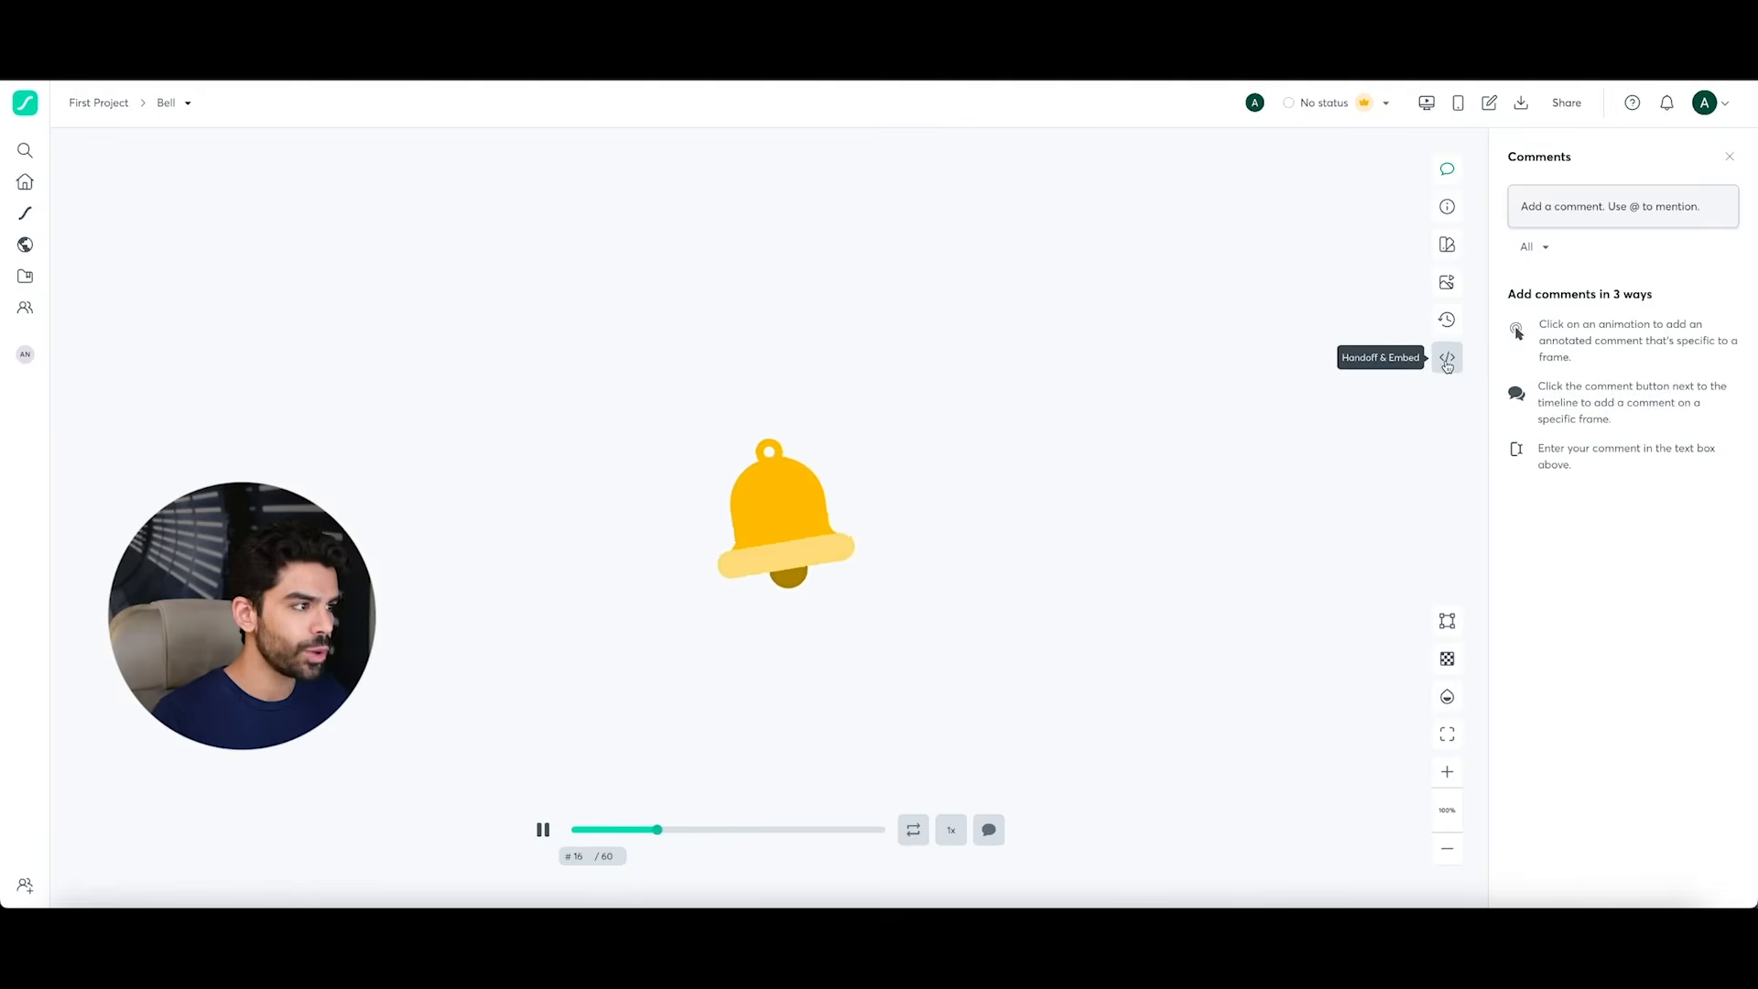
# - Review the Bell animation's Handoff & Embed options, including the asset link, embed code and integrations
pyautogui.click(1447, 359)
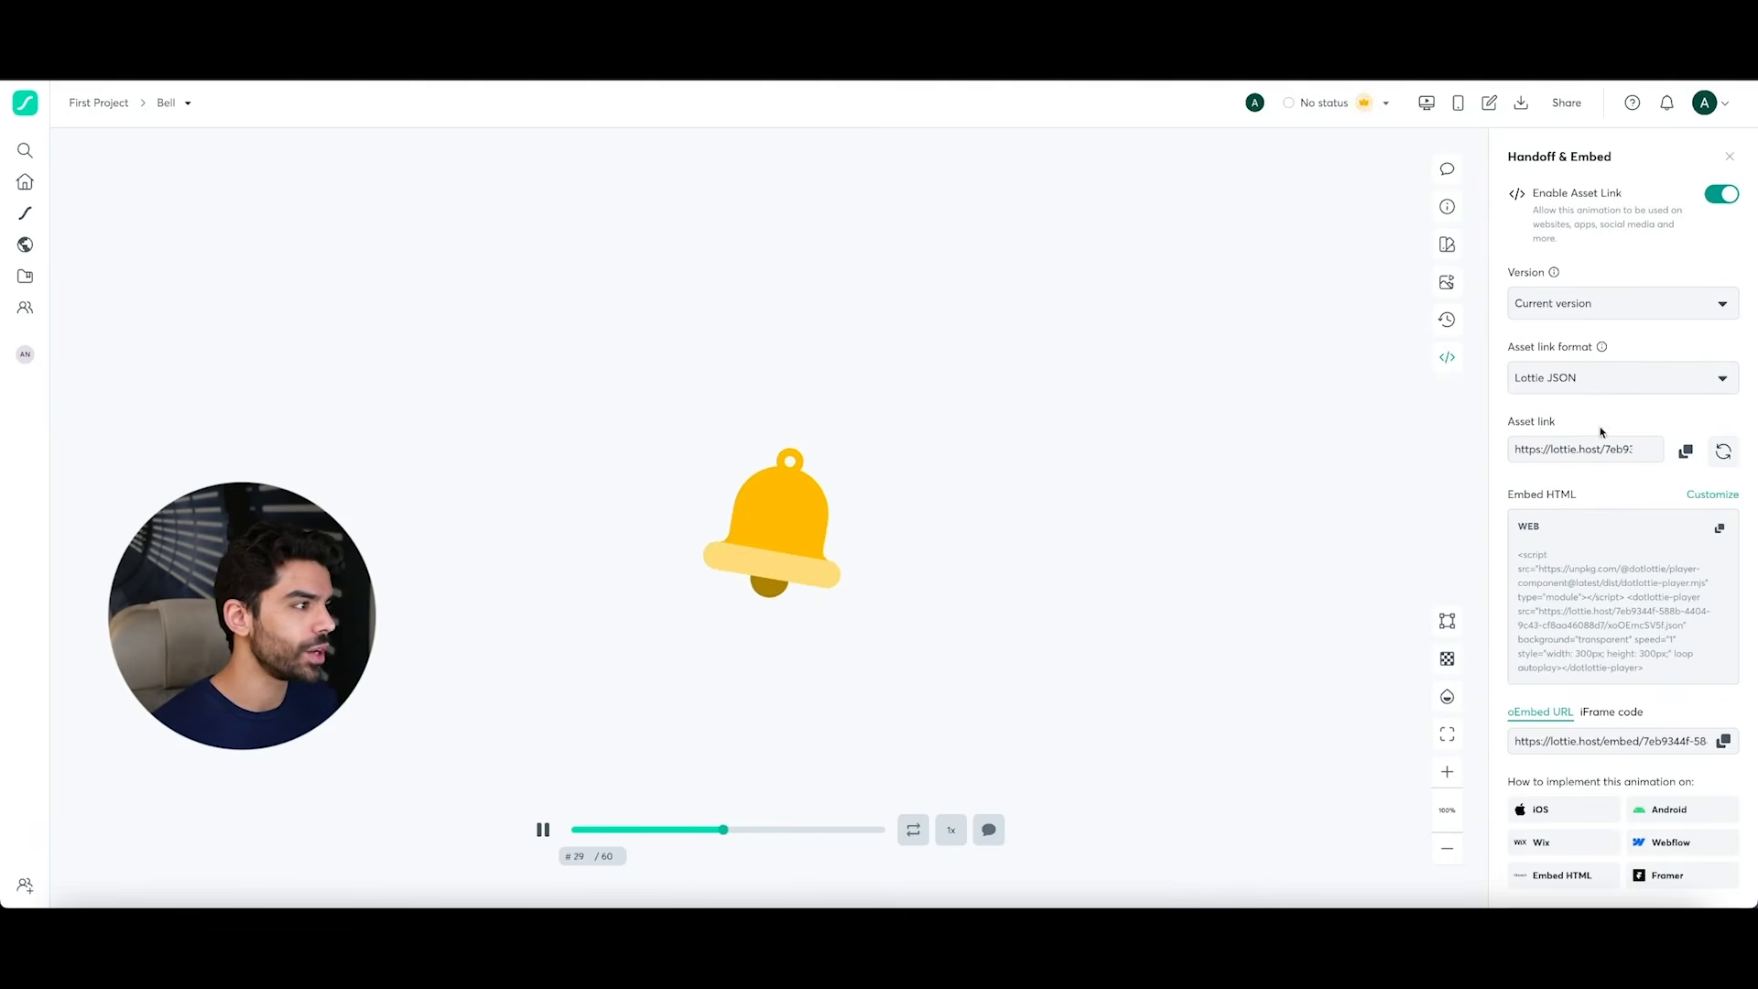
pyautogui.scroll(-2, 1599, 432)
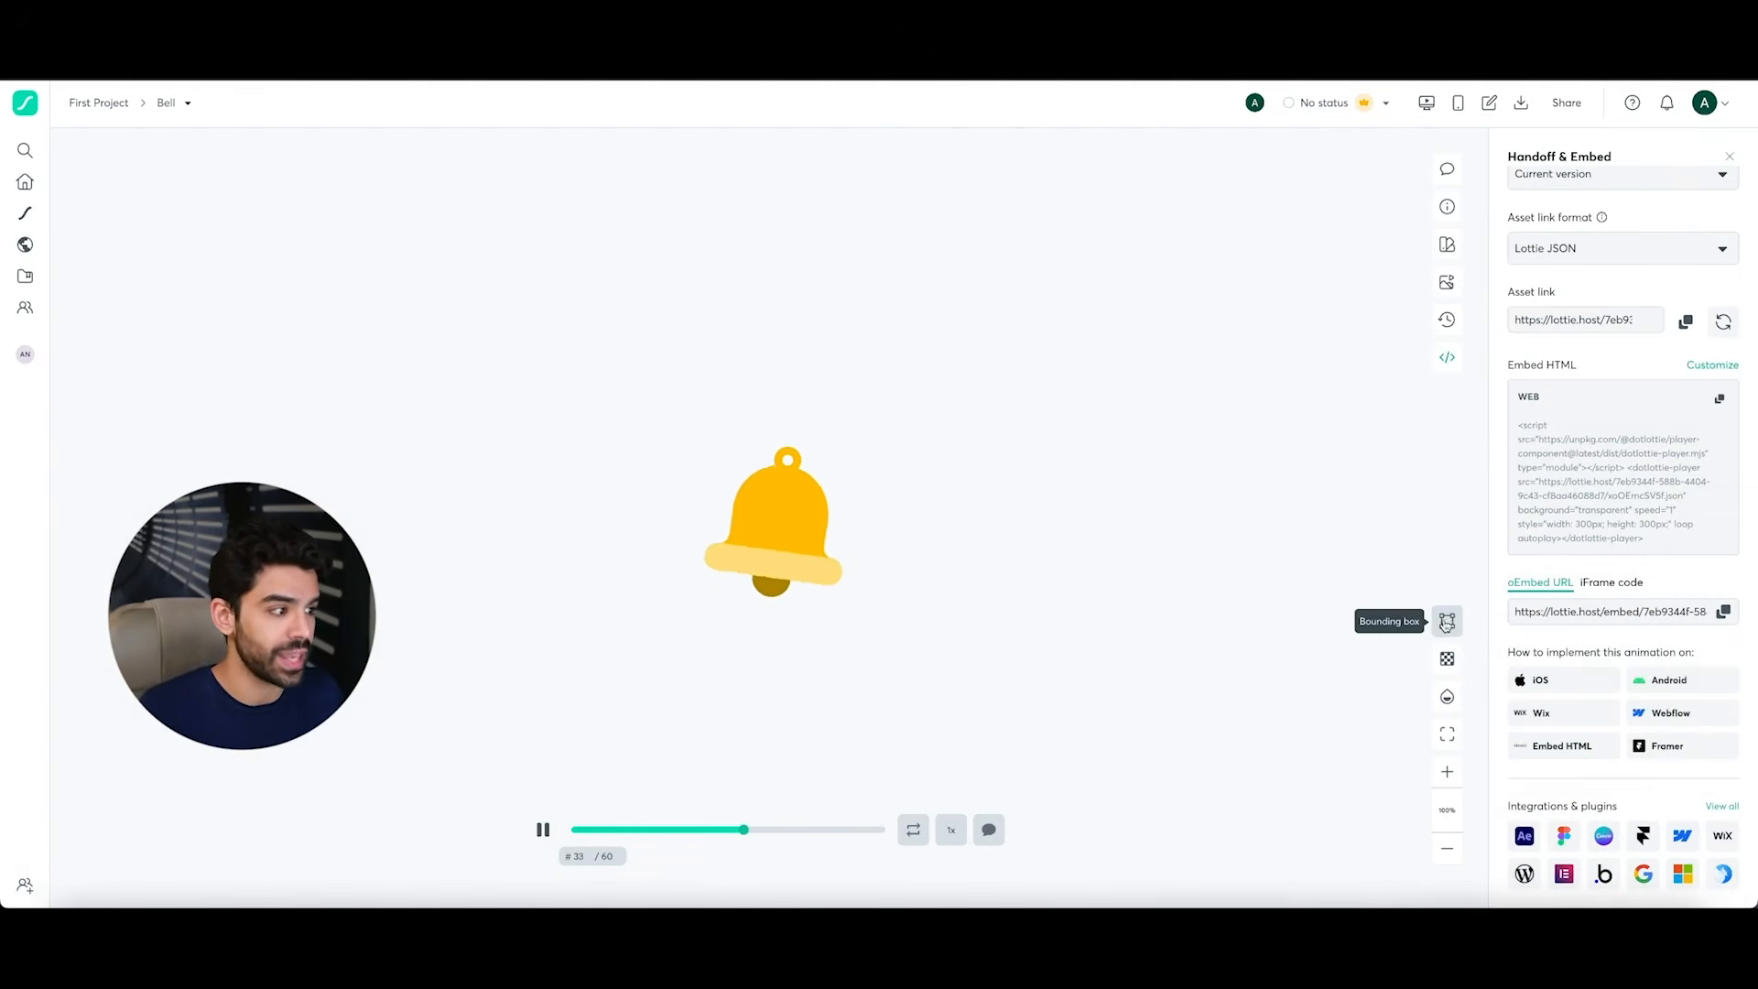
# - Preview Bell on the transparency grid, set its preview background color to 9c3f3a, and close the Handoff & Embed options
pyautogui.click(1447, 661)
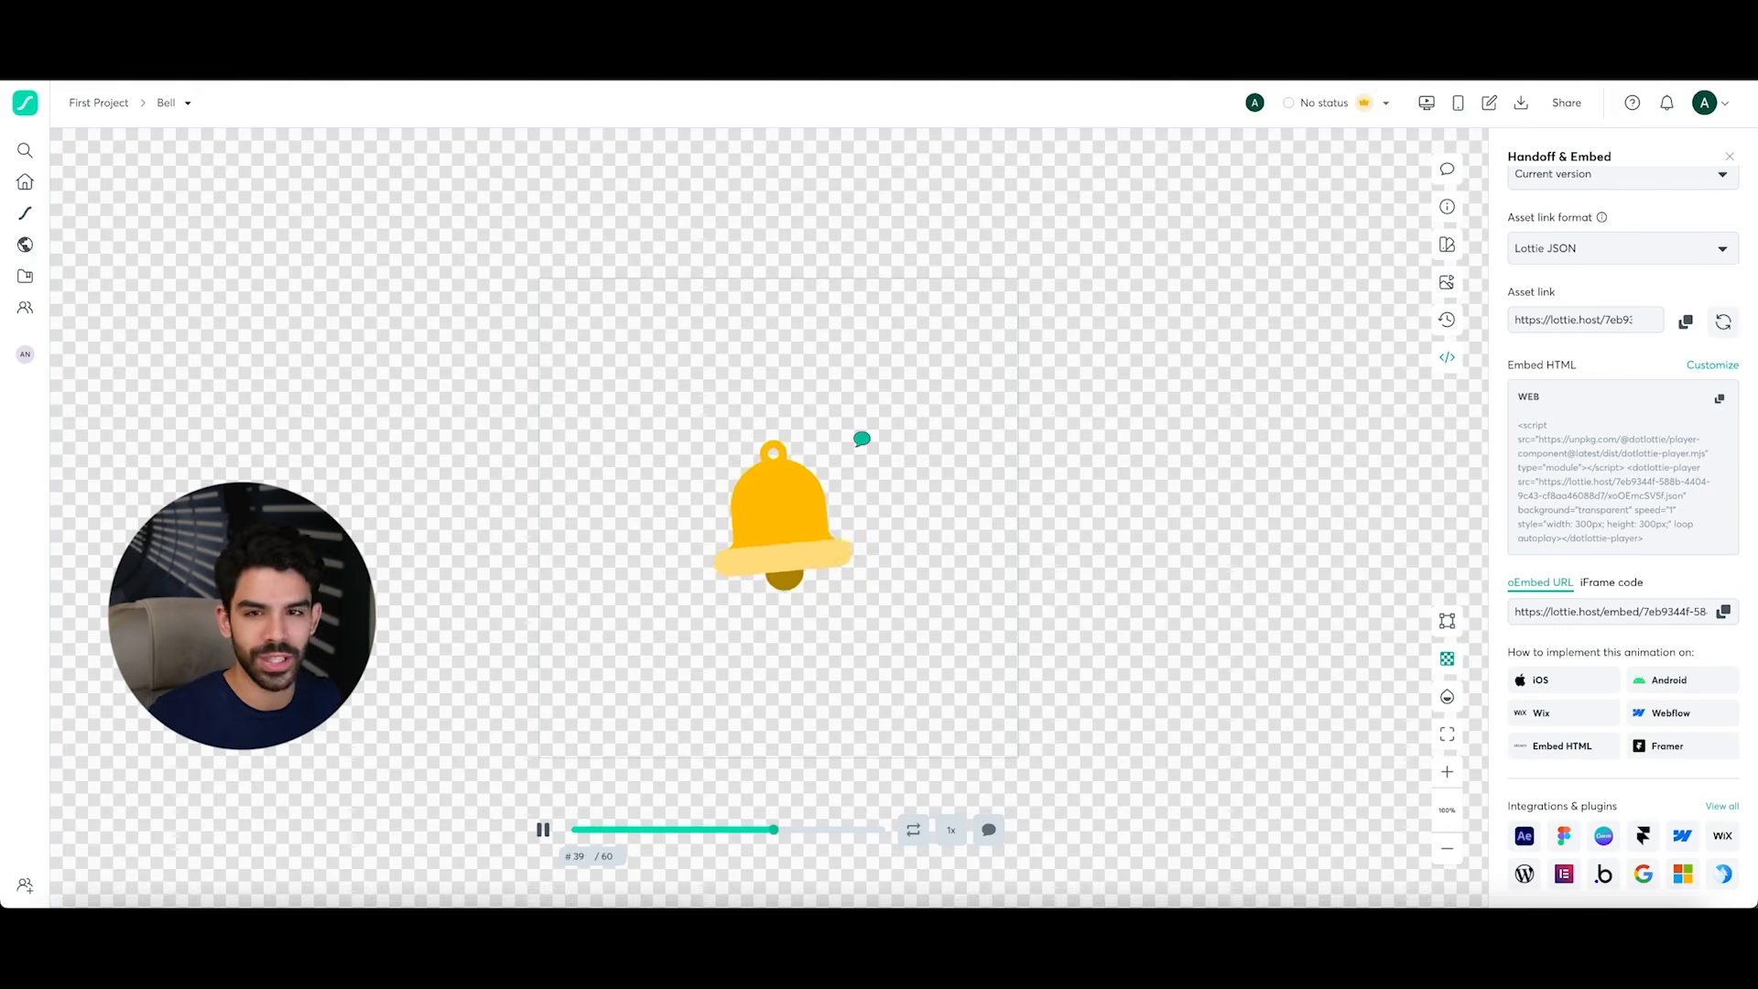
pyautogui.click(1448, 697)
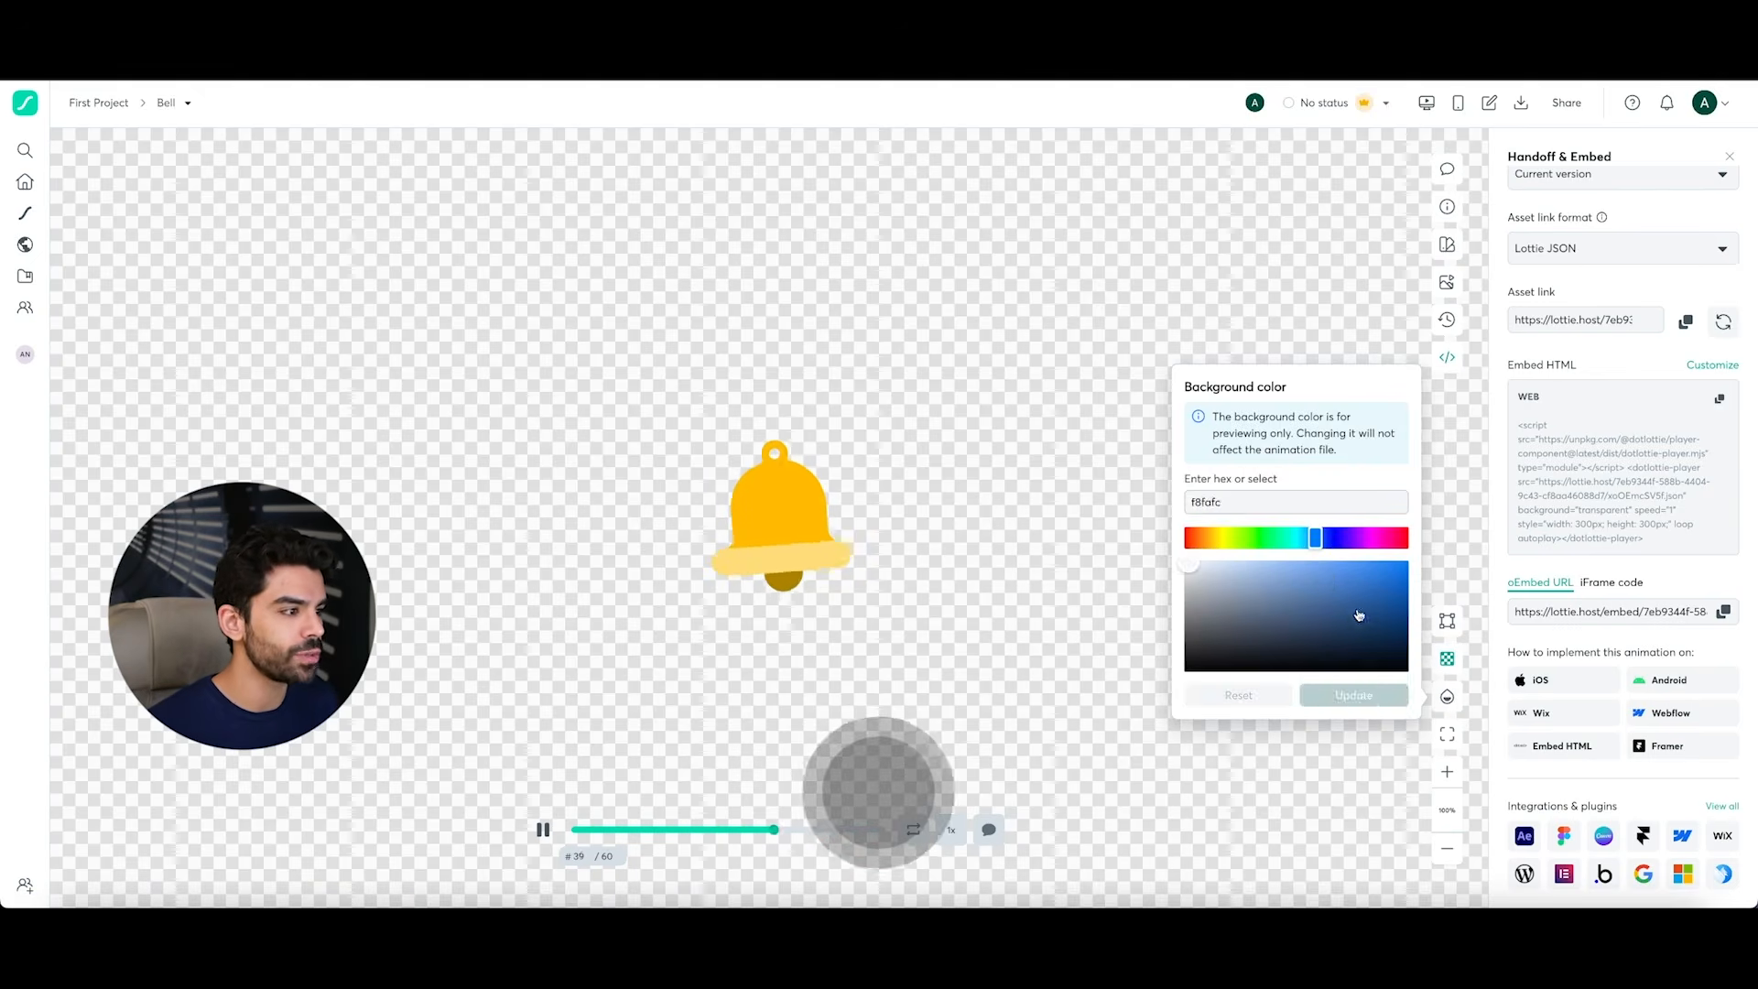
pyautogui.click(1337, 583)
pyautogui.click(1448, 661)
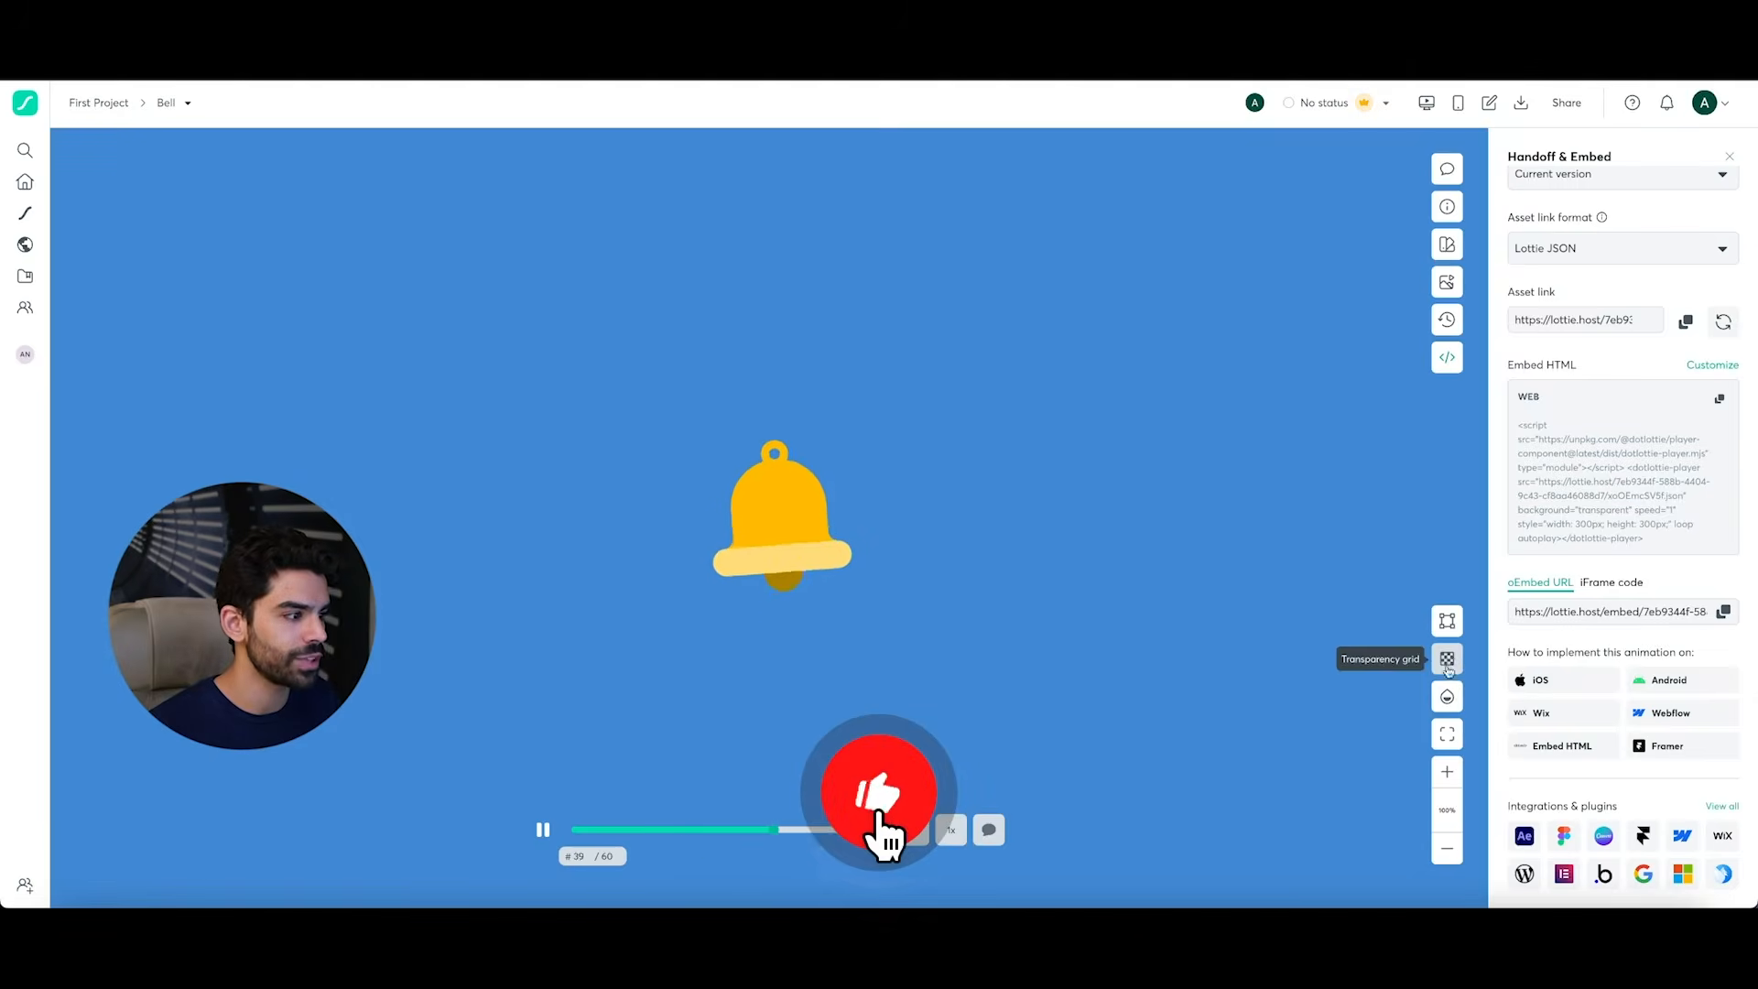
pyautogui.click(1448, 697)
pyautogui.click(1232, 539)
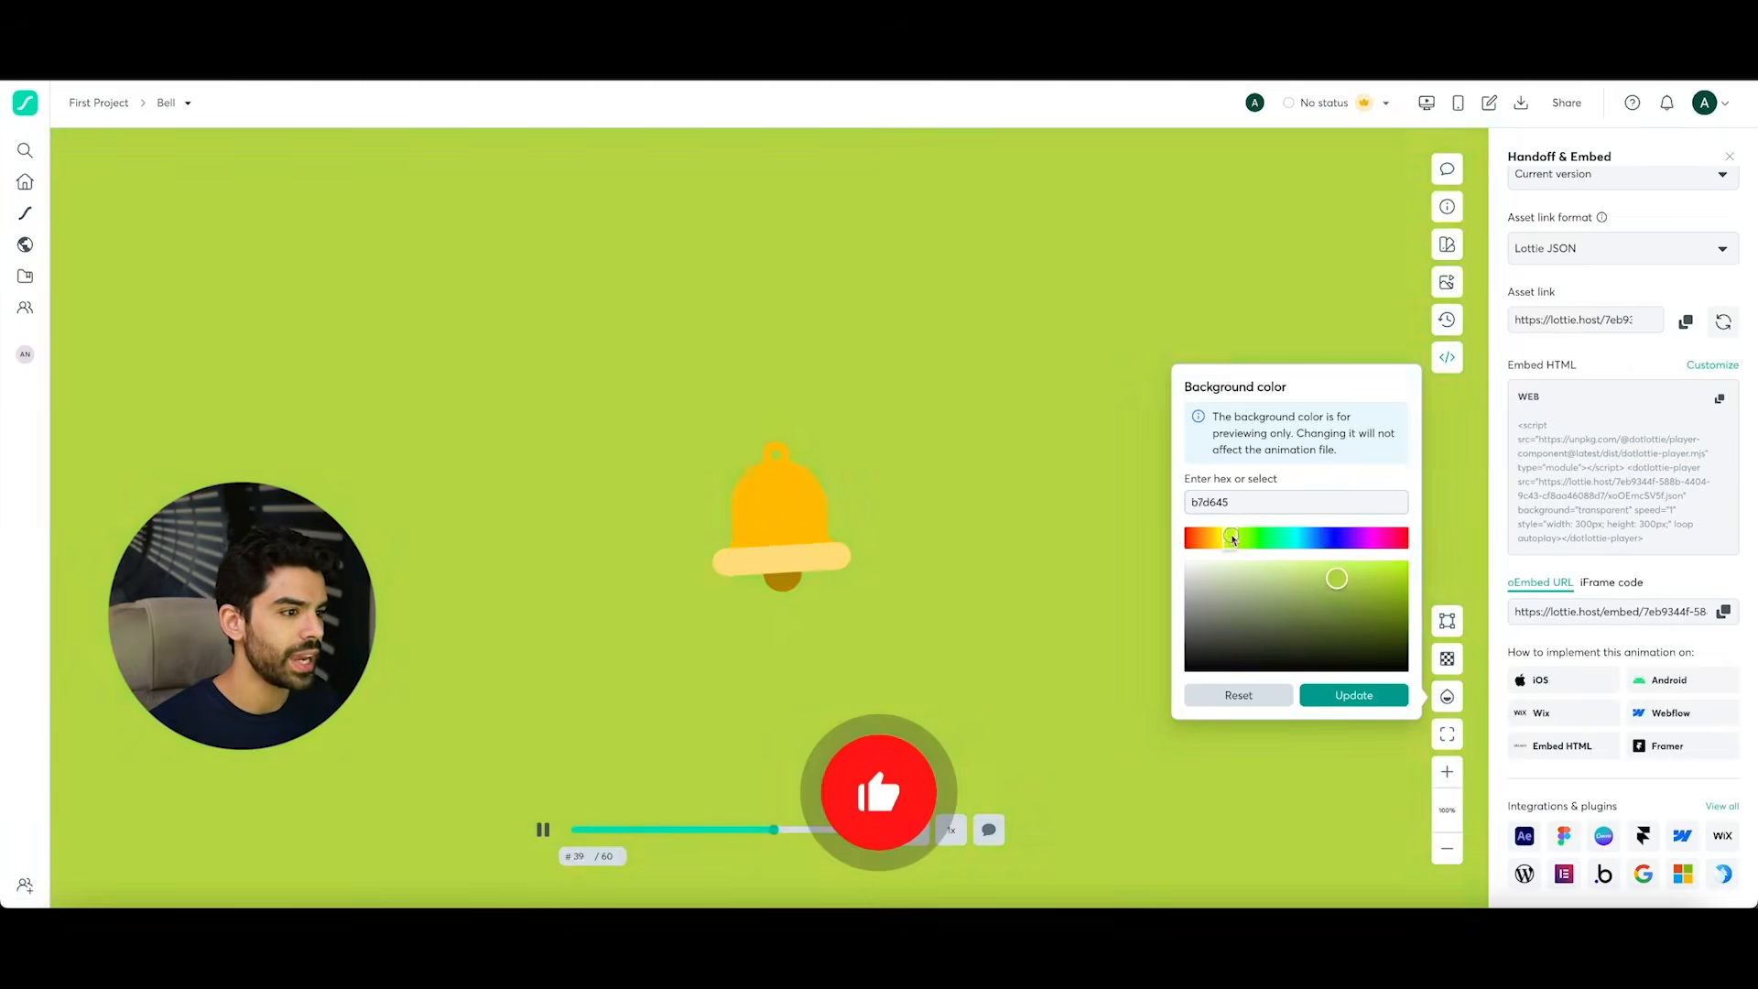
pyautogui.moveTo(1231, 538); pyautogui.dragTo(1326, 606)
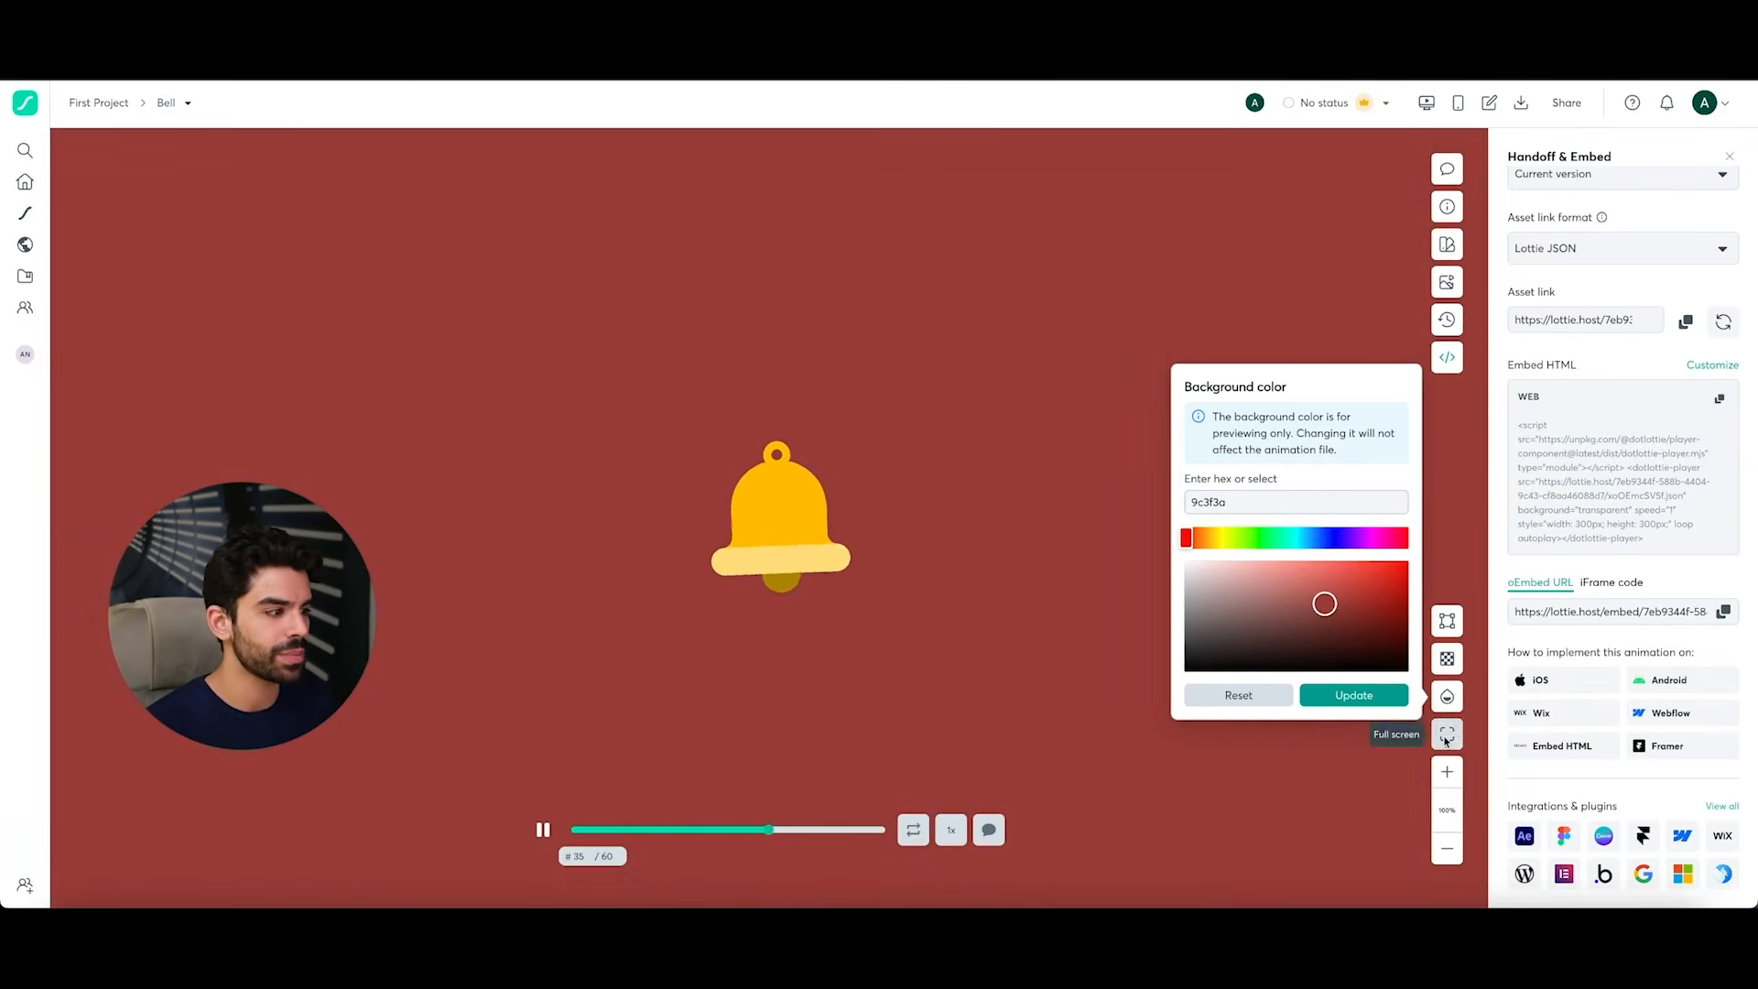
pyautogui.click(1273, 784)
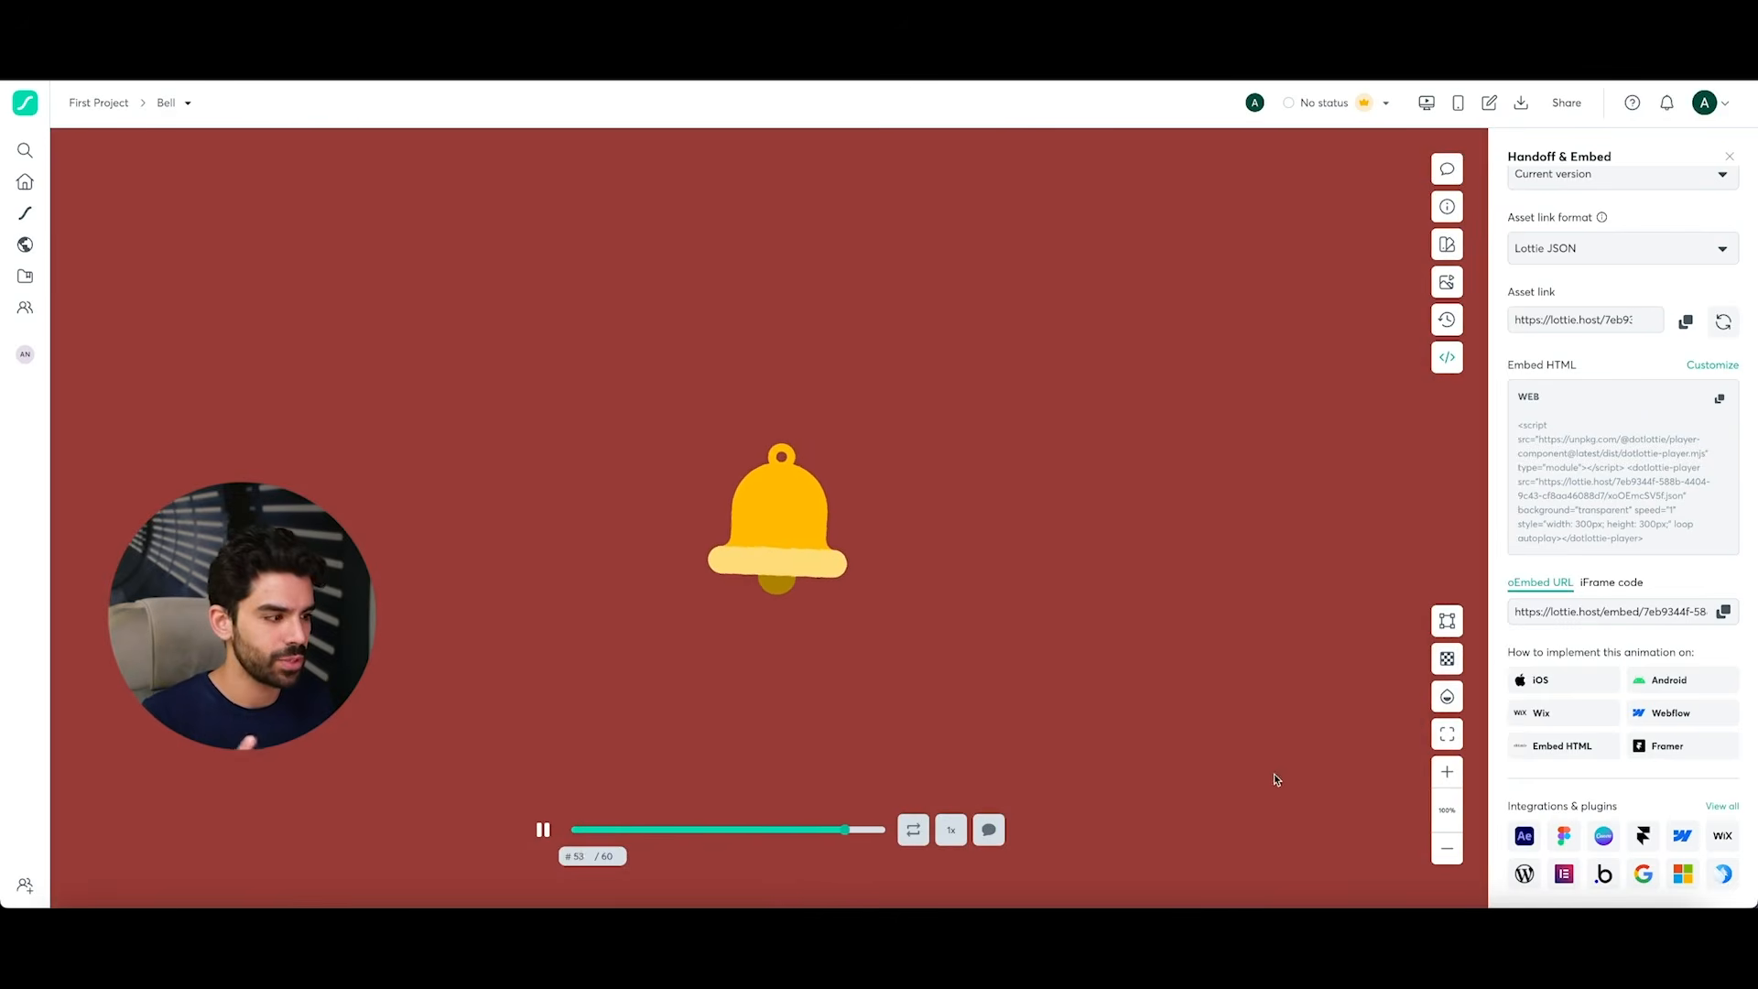
pyautogui.click(1732, 157)
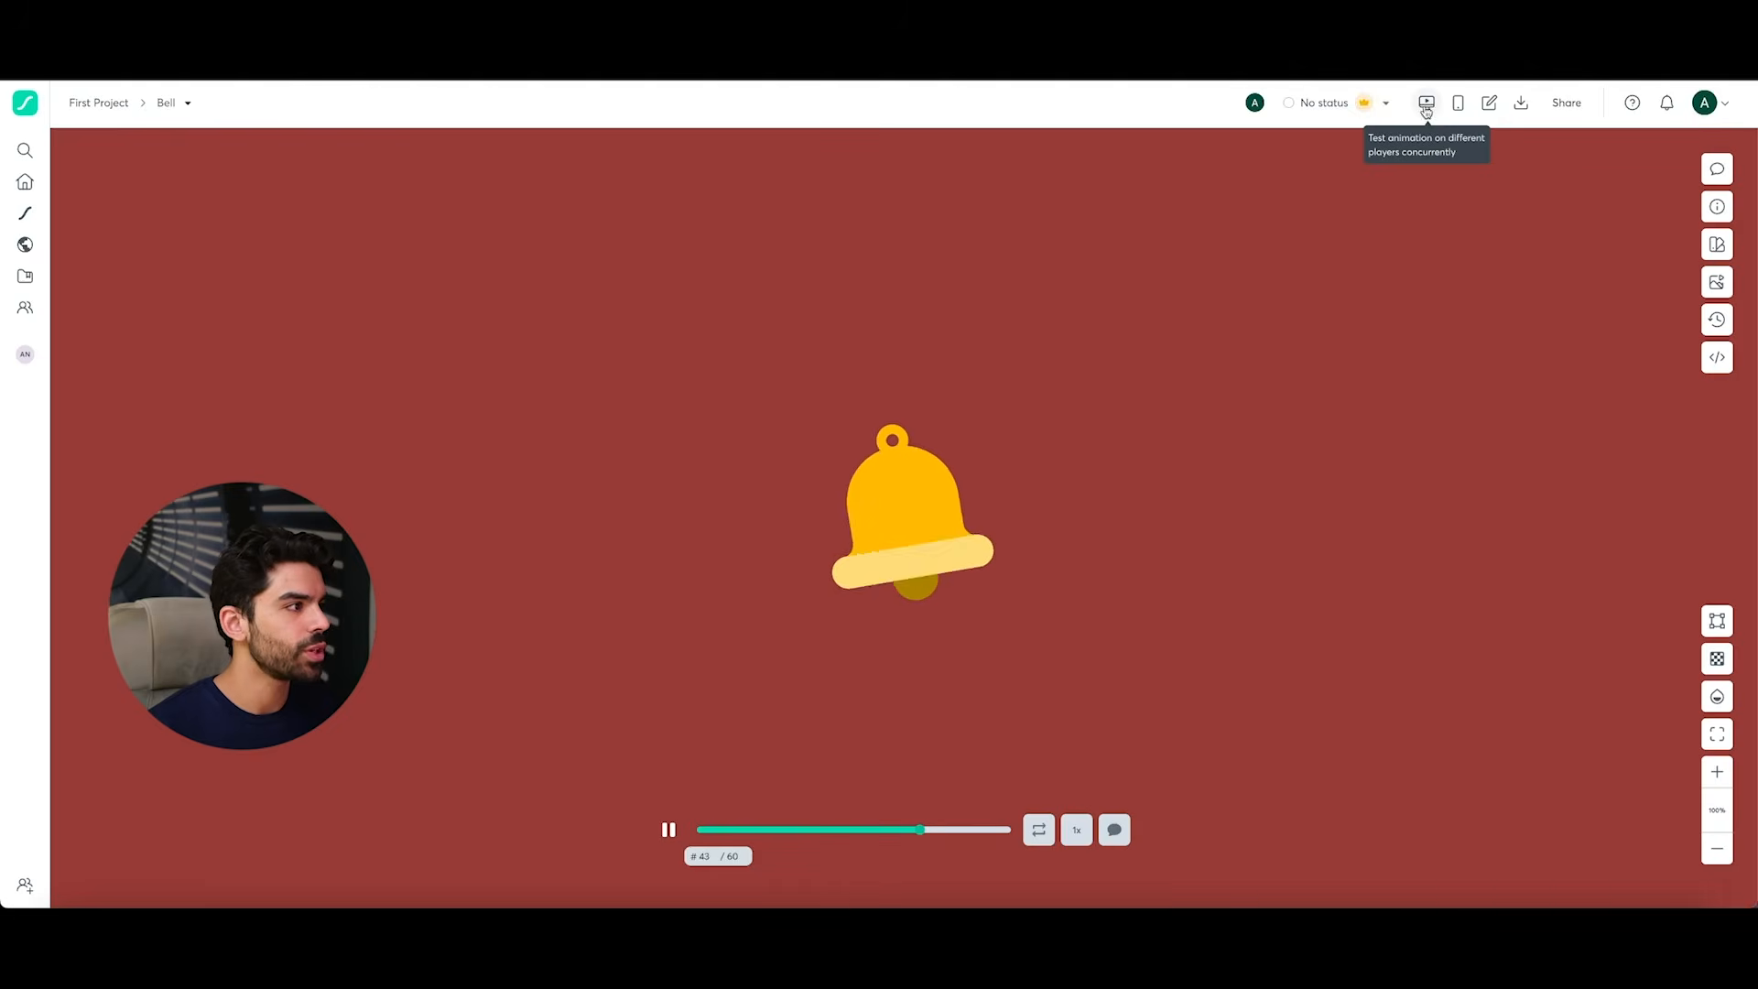
# - View the mobile test QR code, and compare Bell in a three-player test with the third player set to lottie-web
pyautogui.click(1457, 106)
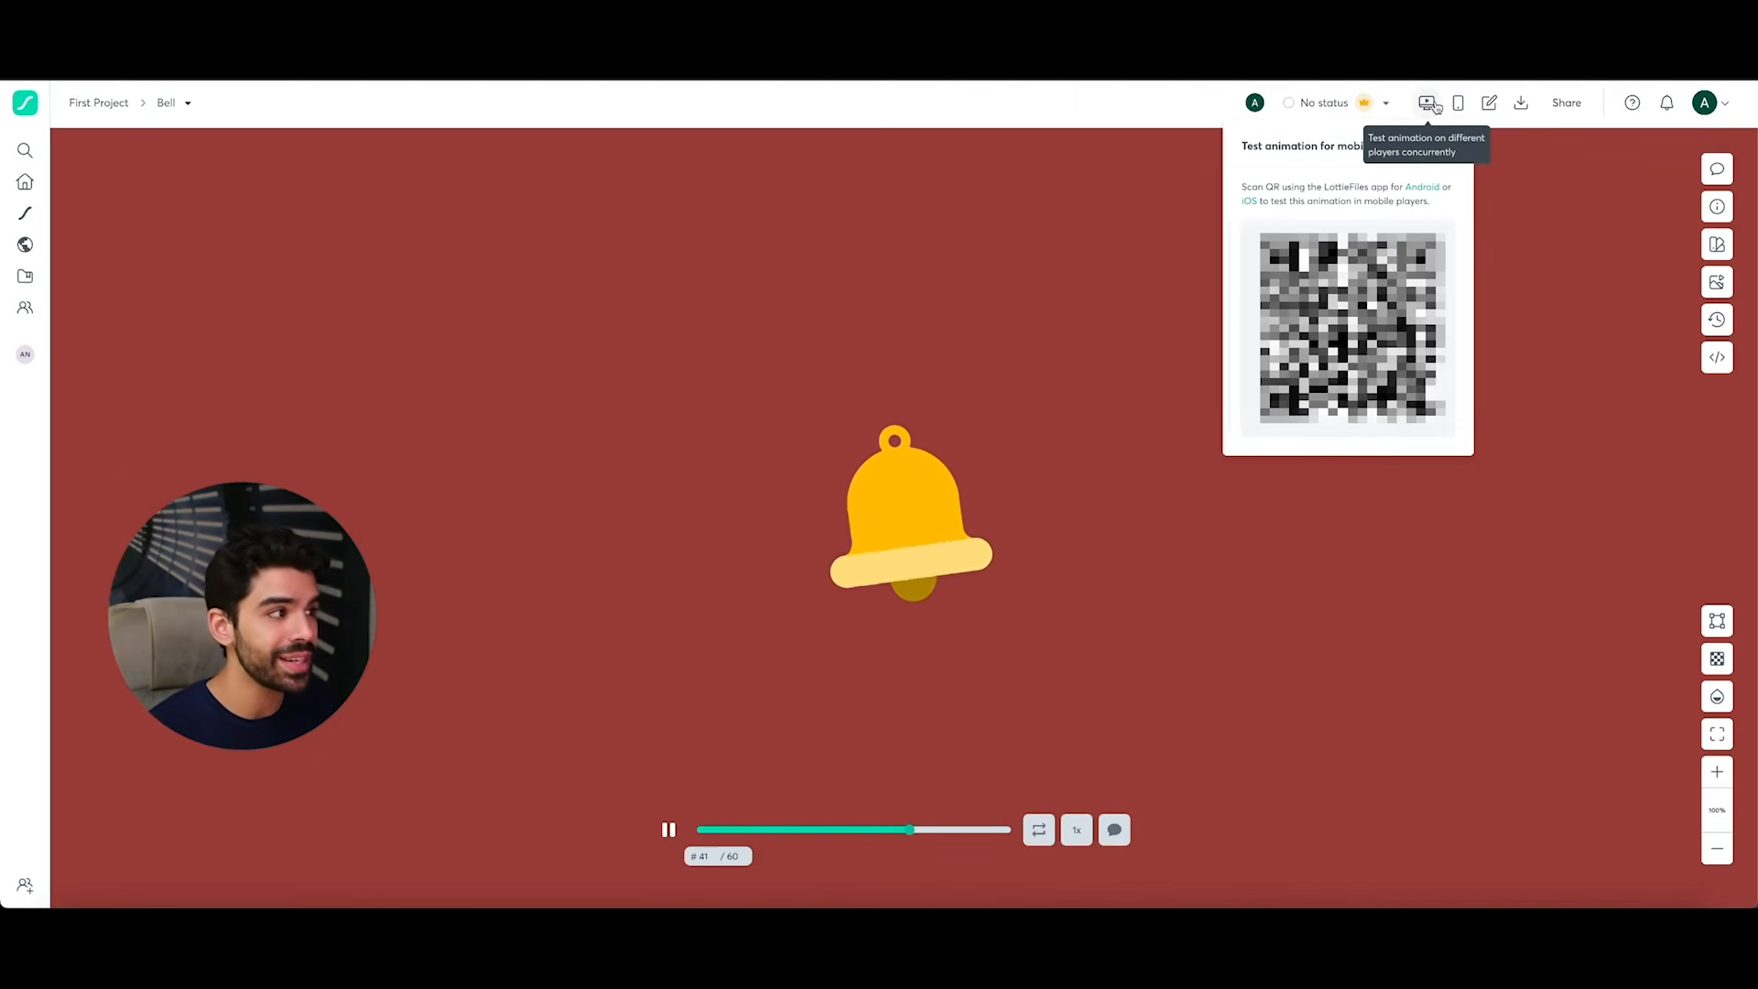
pyautogui.click(1434, 107)
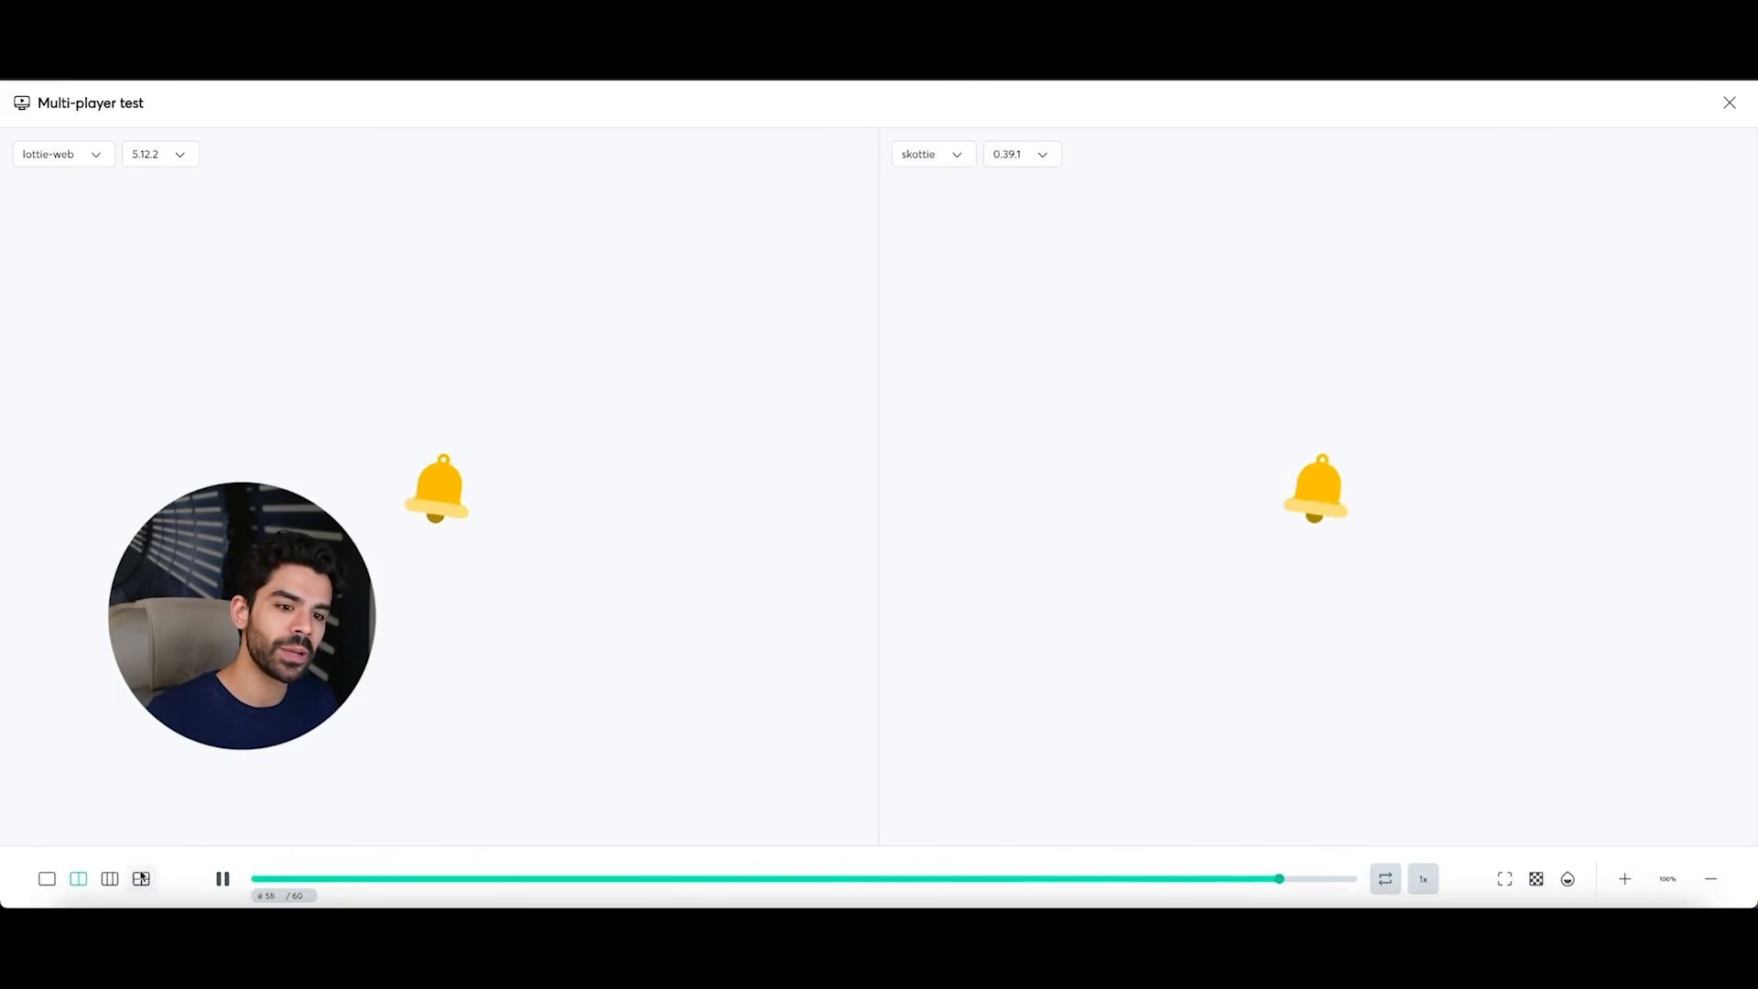
pyautogui.click(109, 878)
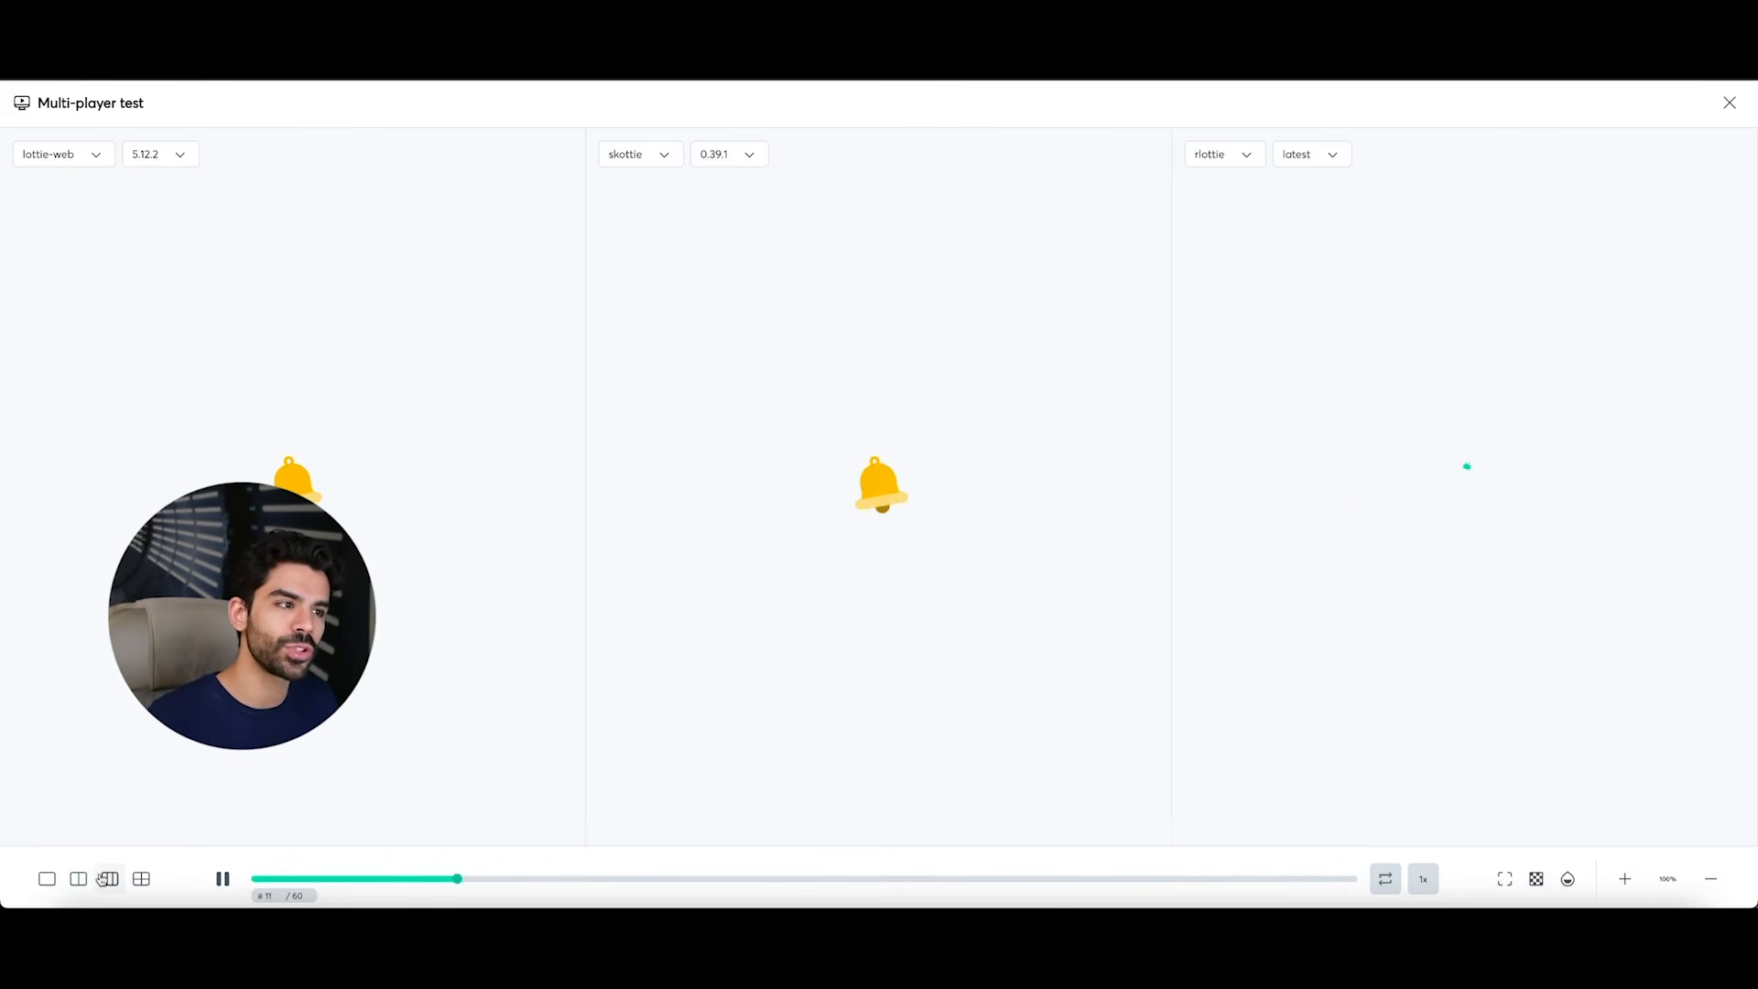
pyautogui.click(1251, 154)
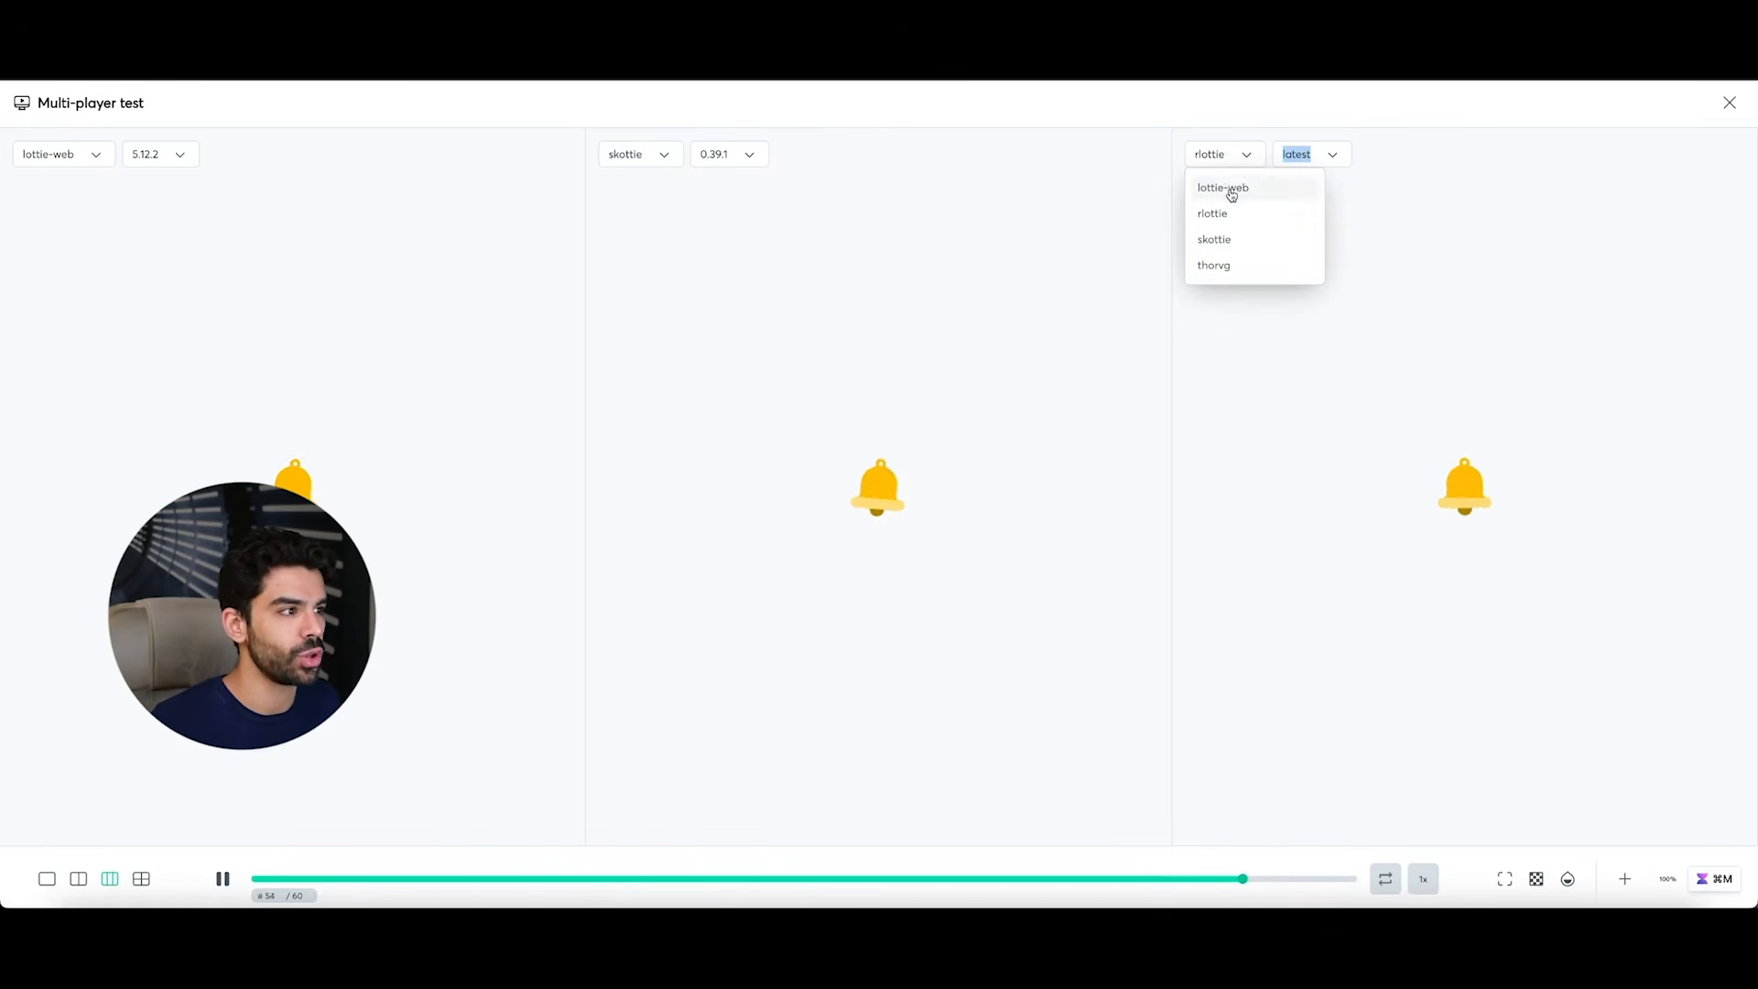
pyautogui.click(1227, 188)
pyautogui.click(1347, 156)
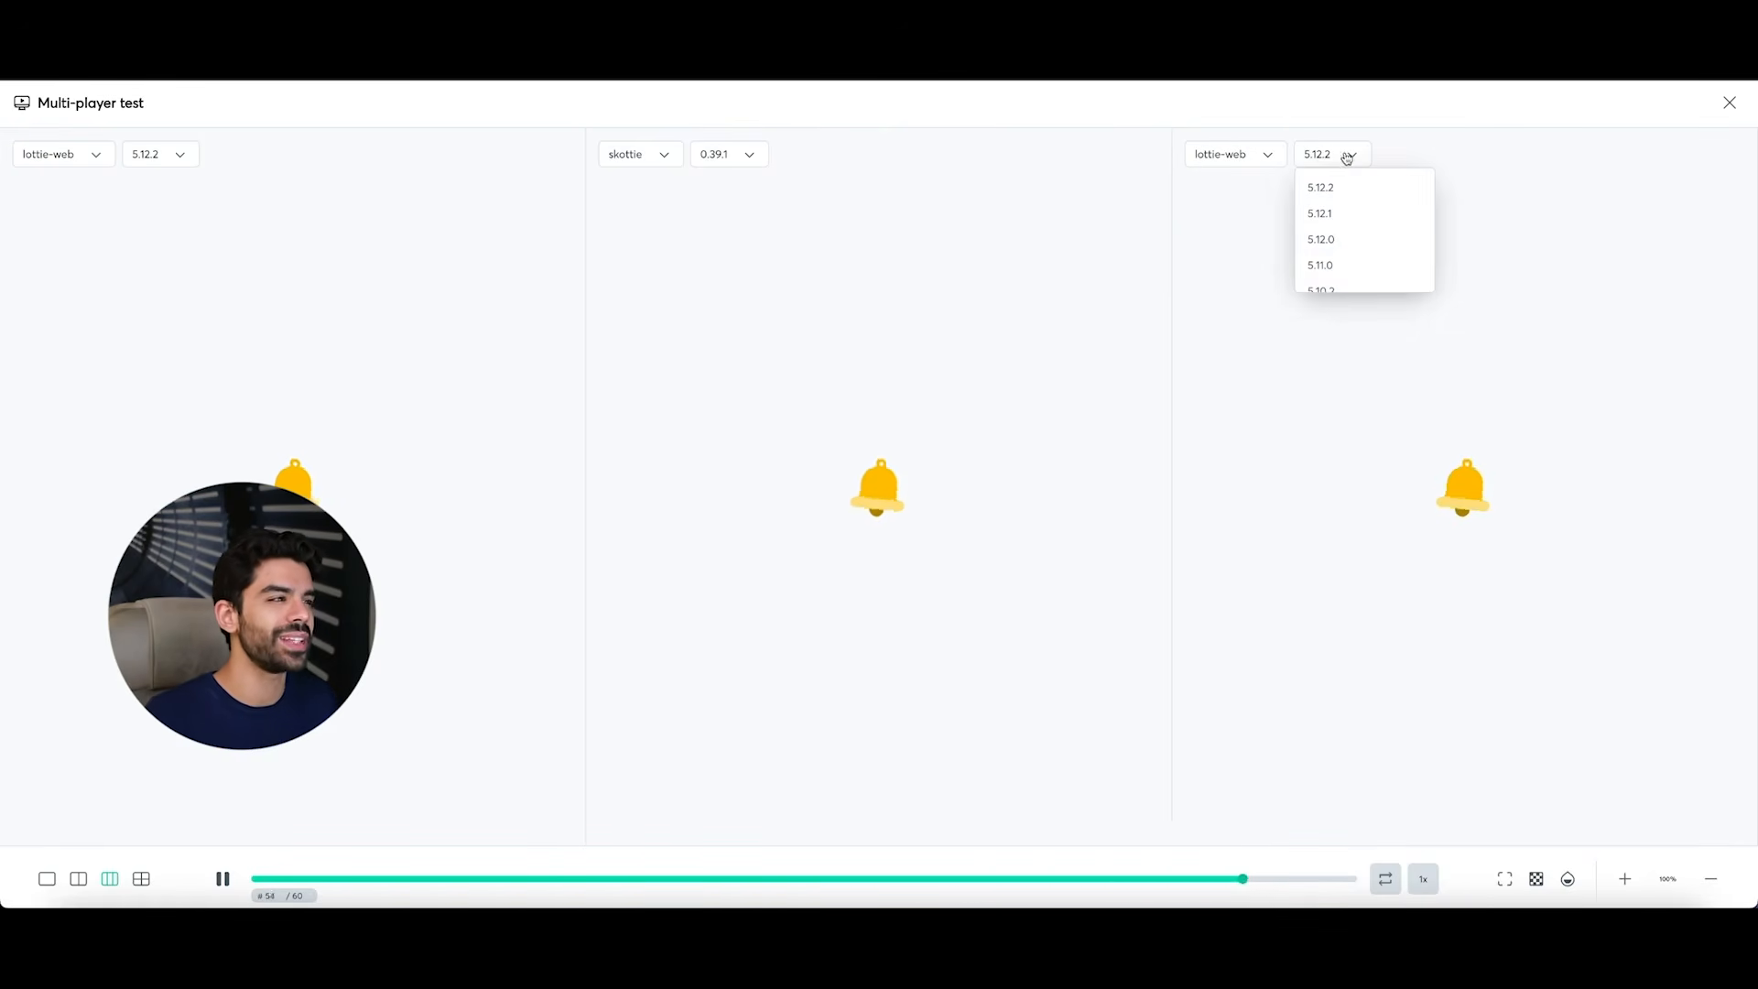
pyautogui.click(1348, 156)
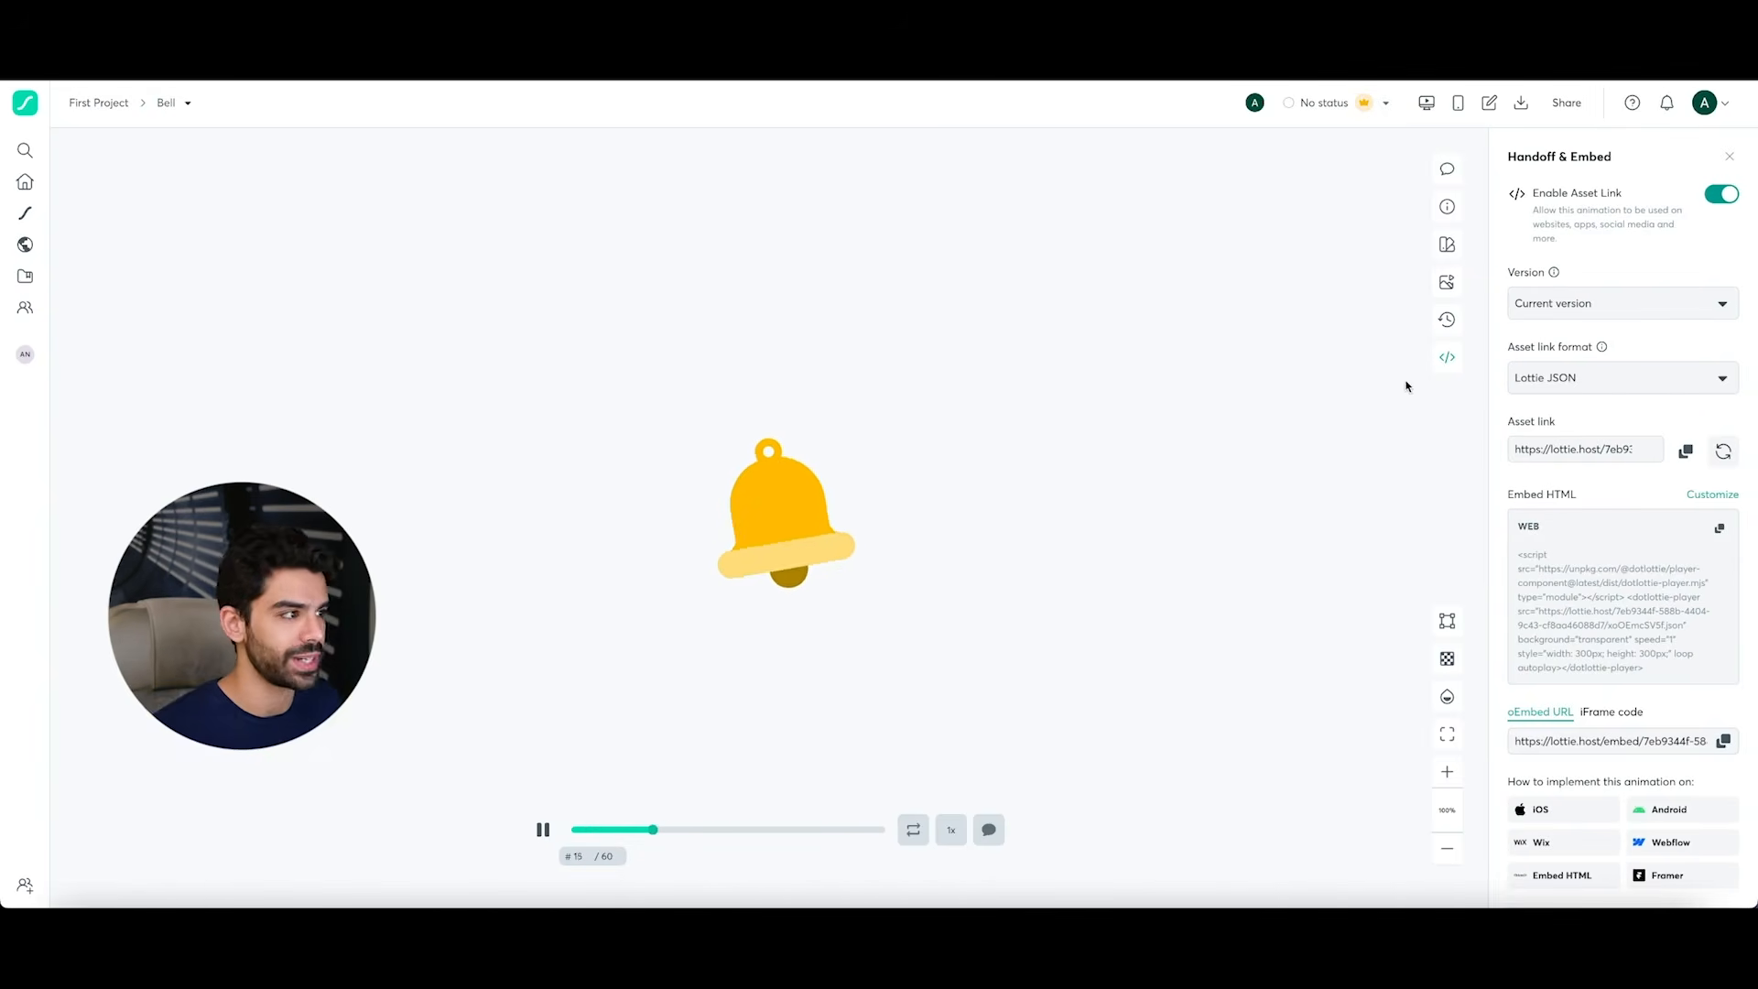
# - Close the Handoff & Embed options, check Bell's status choices, and open its Segments & Mockups options
pyautogui.click(1447, 357)
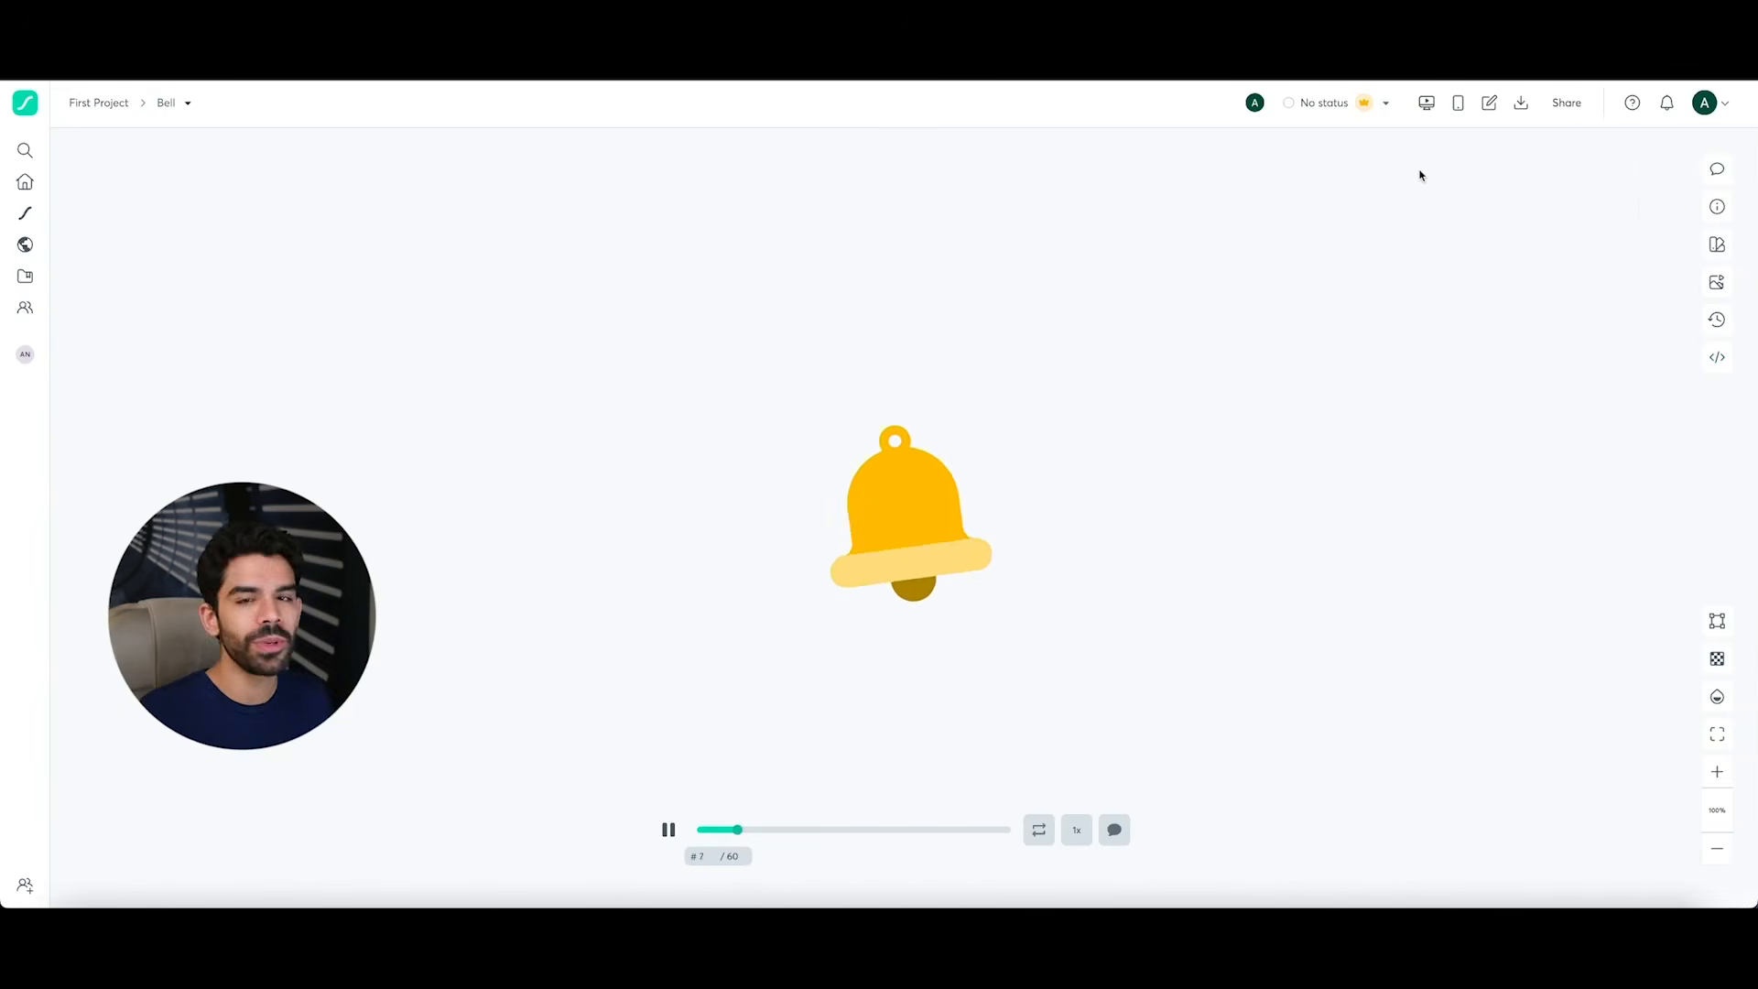
pyautogui.click(1388, 108)
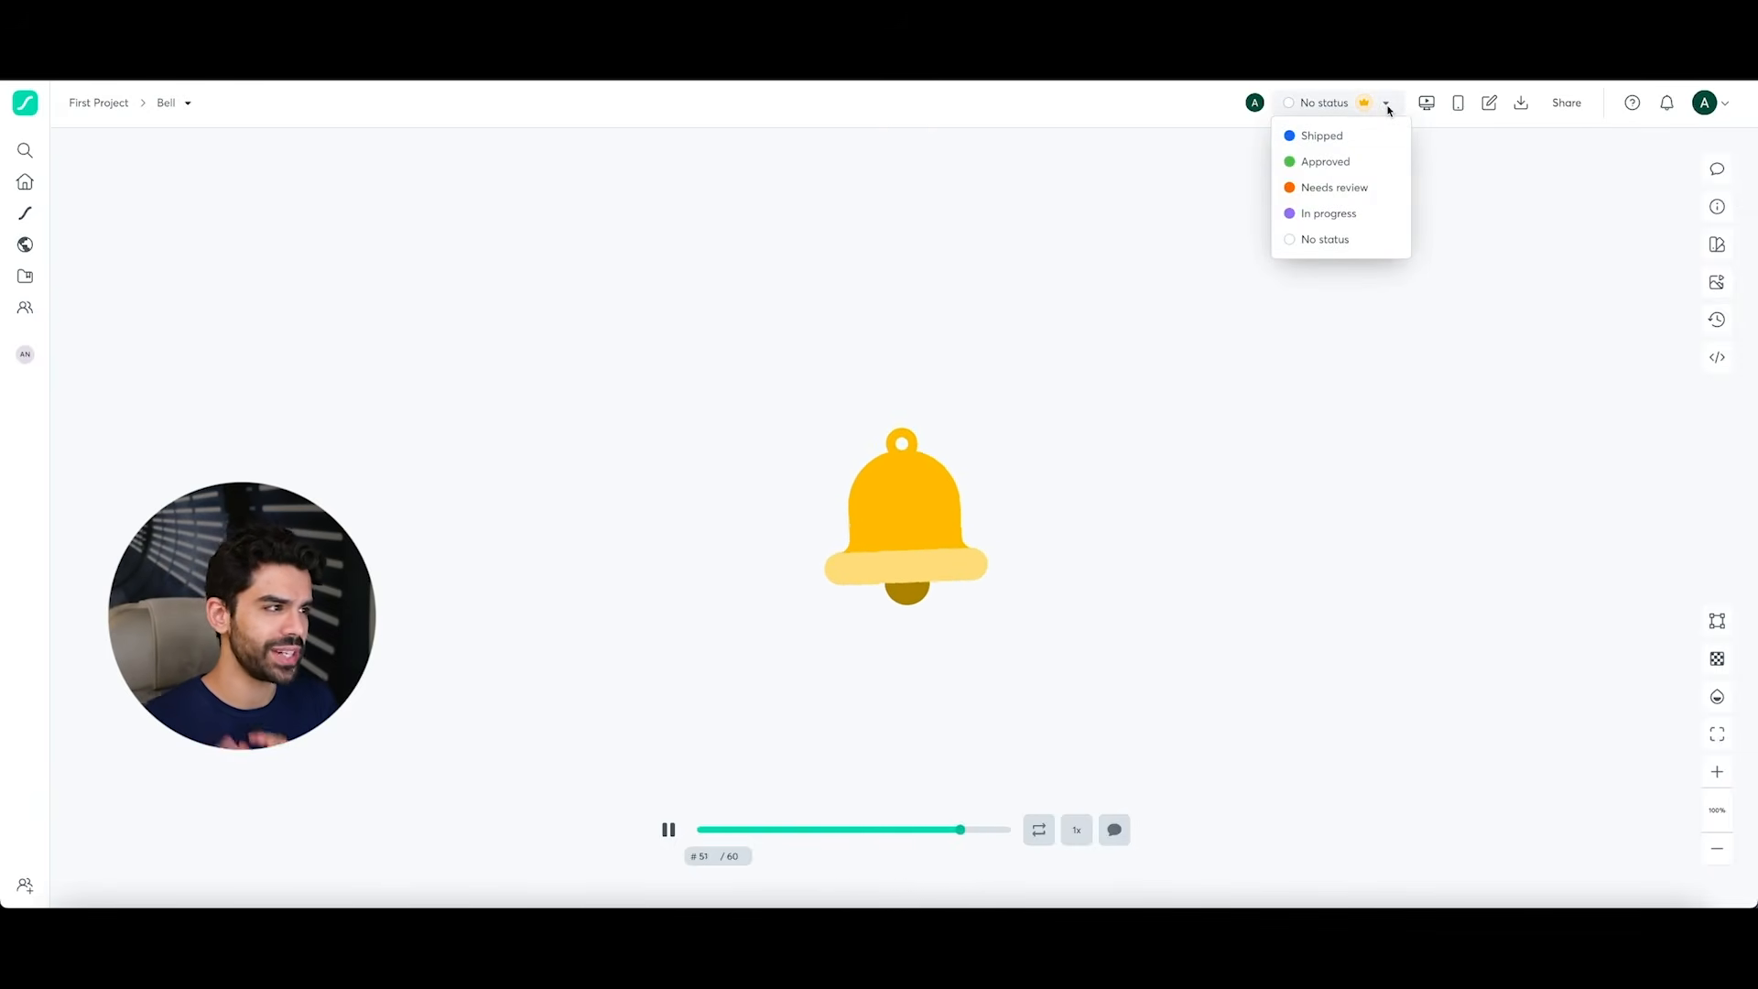
pyautogui.click(1509, 185)
pyautogui.click(1717, 282)
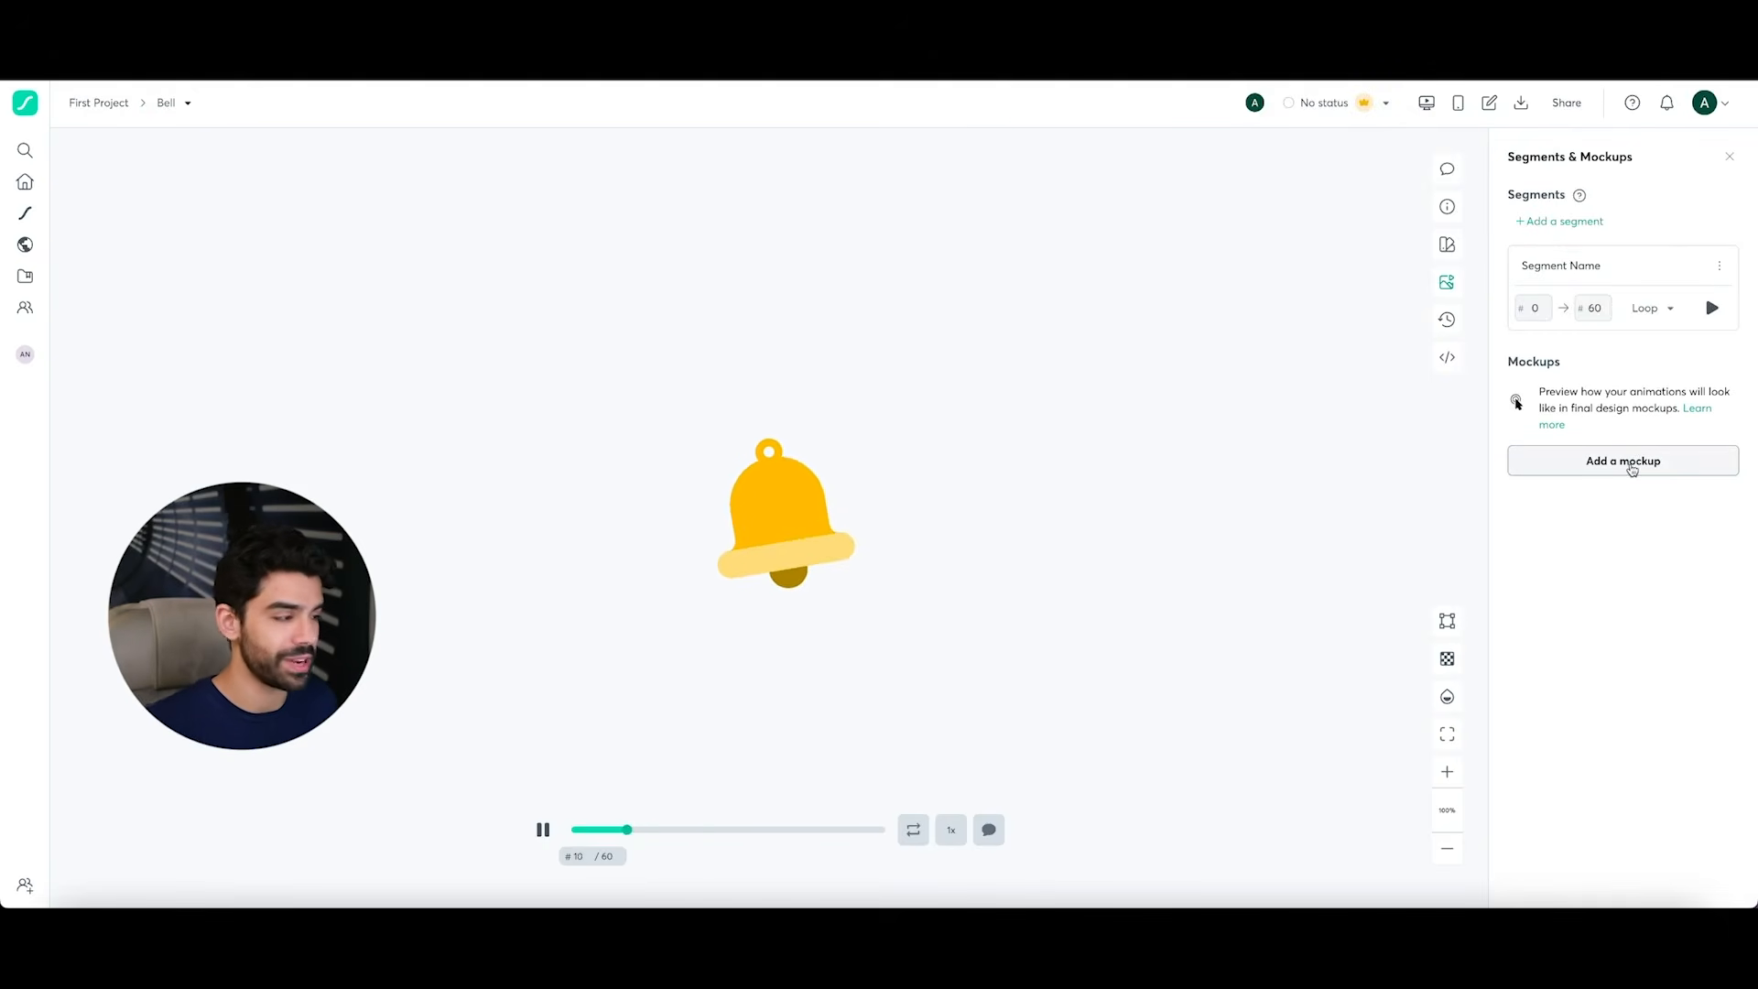
# - Try a Bell mockup in the Desktop and Tablet template sizes, check its background color options, and discard the mockup
pyautogui.click(1632, 468)
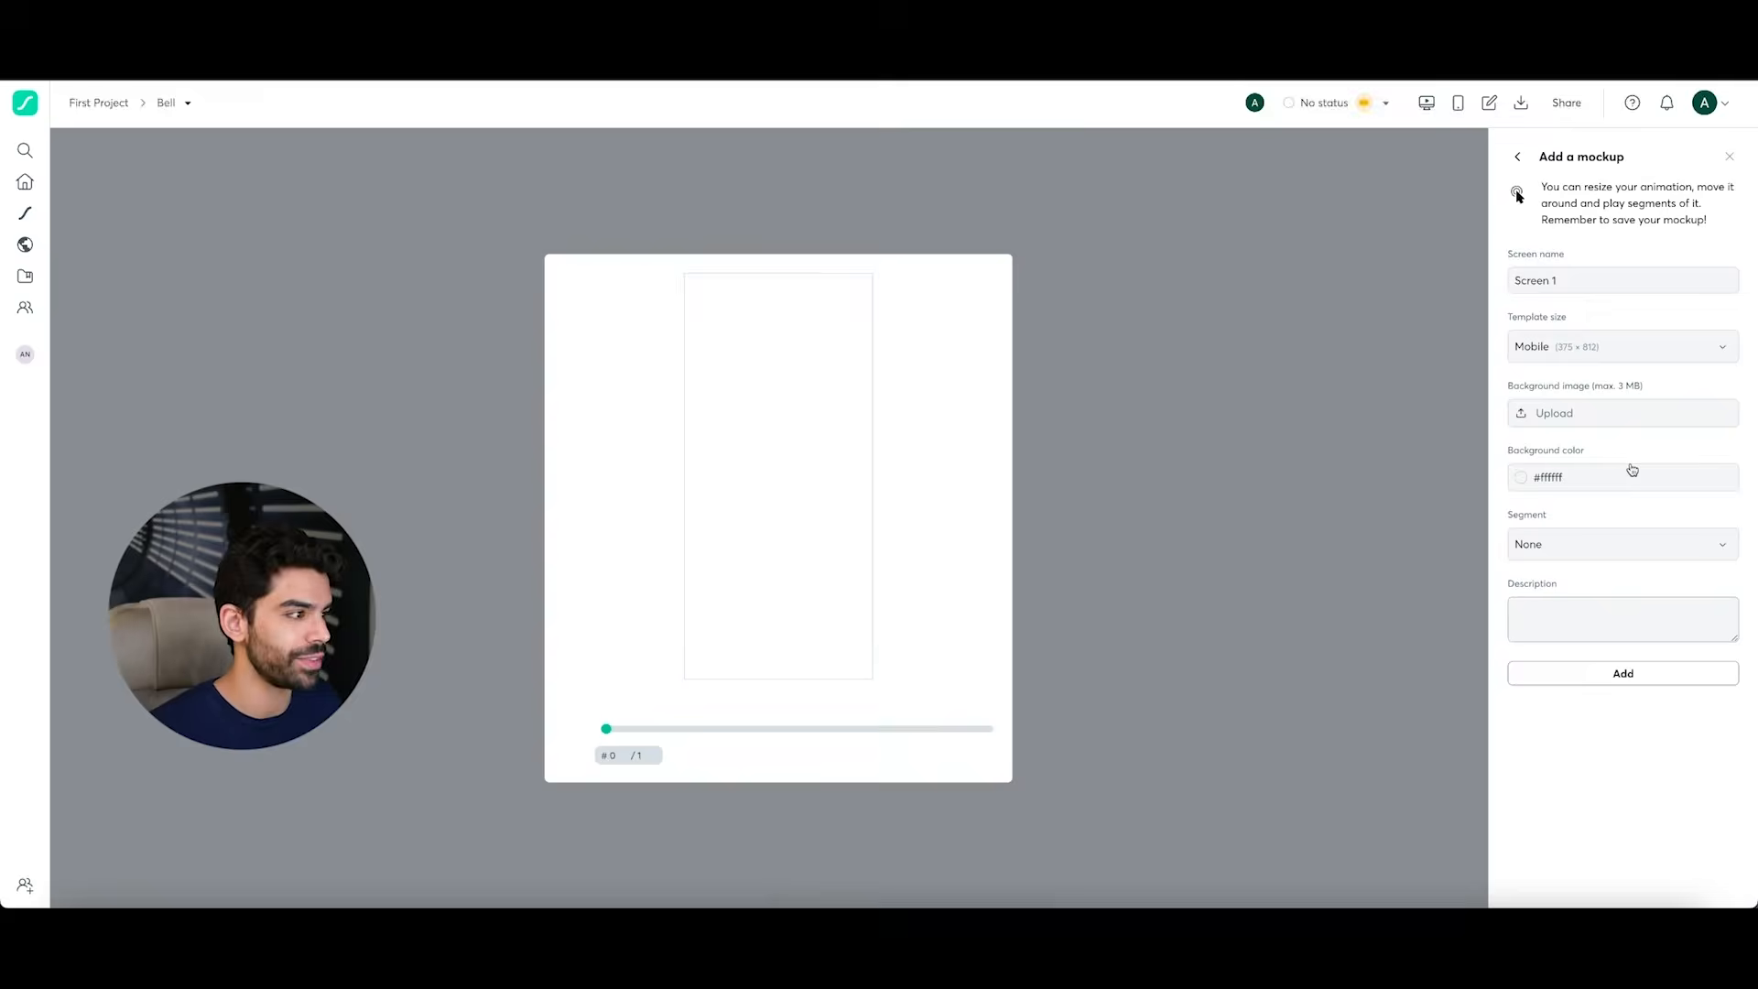
pyautogui.click(1569, 346)
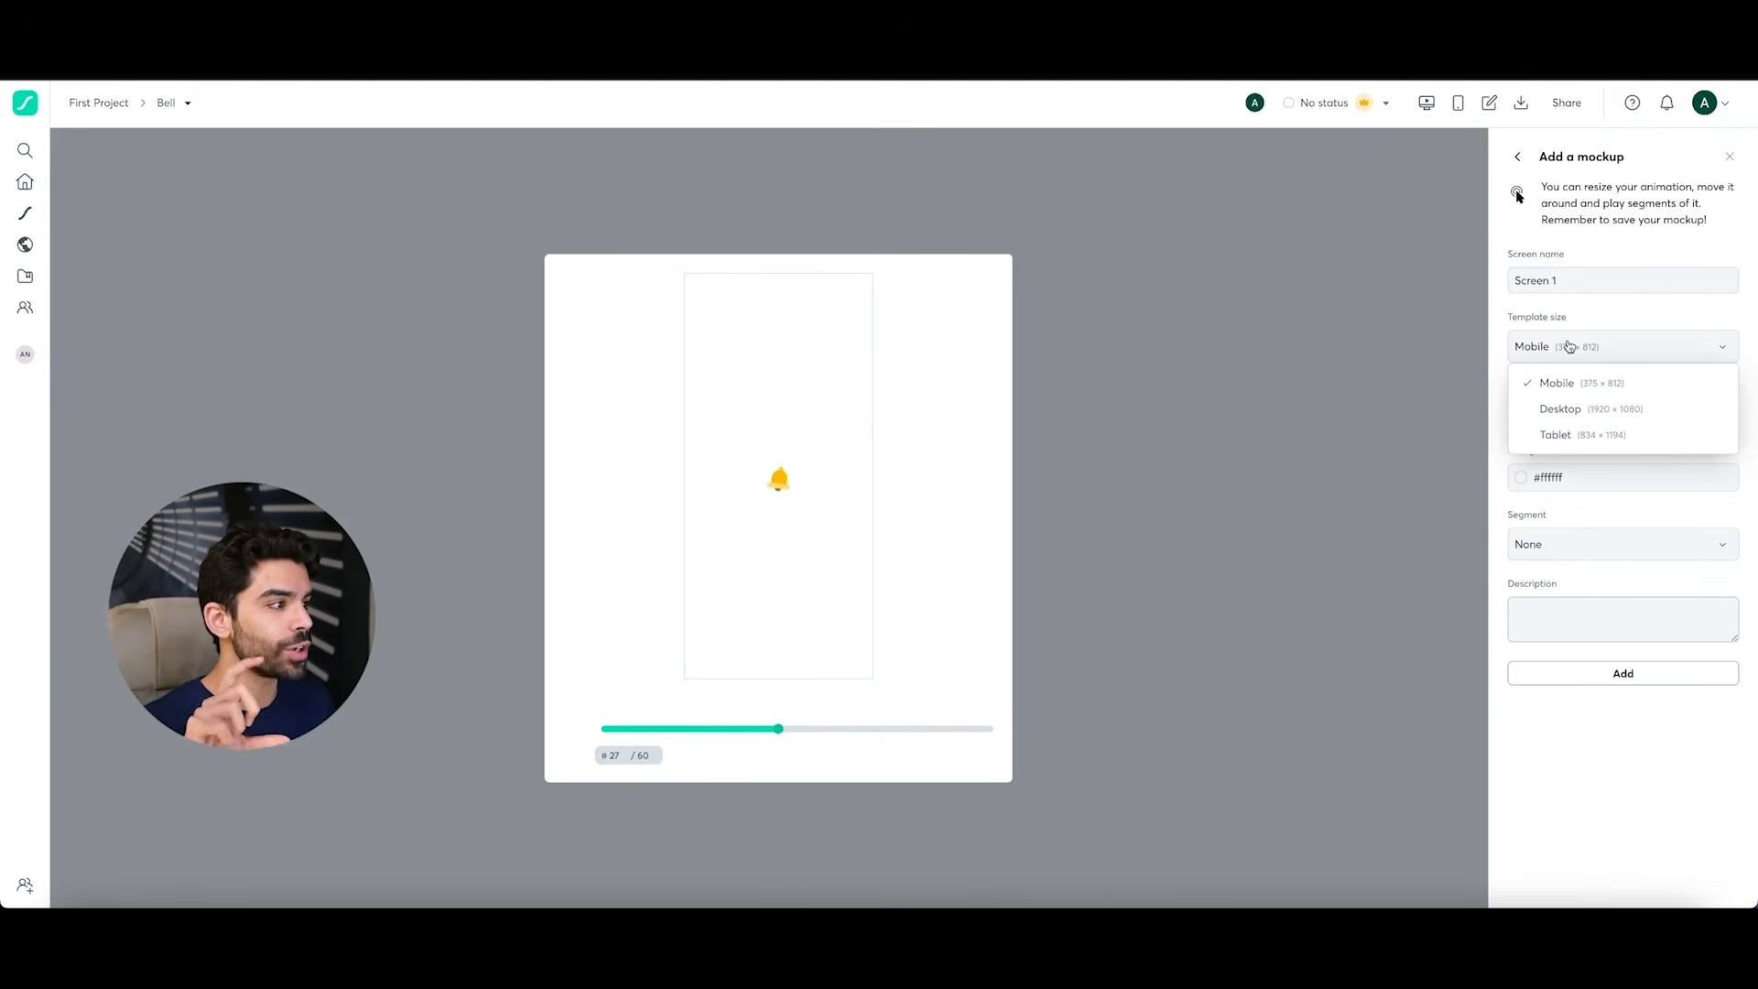
pyautogui.click(1563, 406)
pyautogui.click(1554, 348)
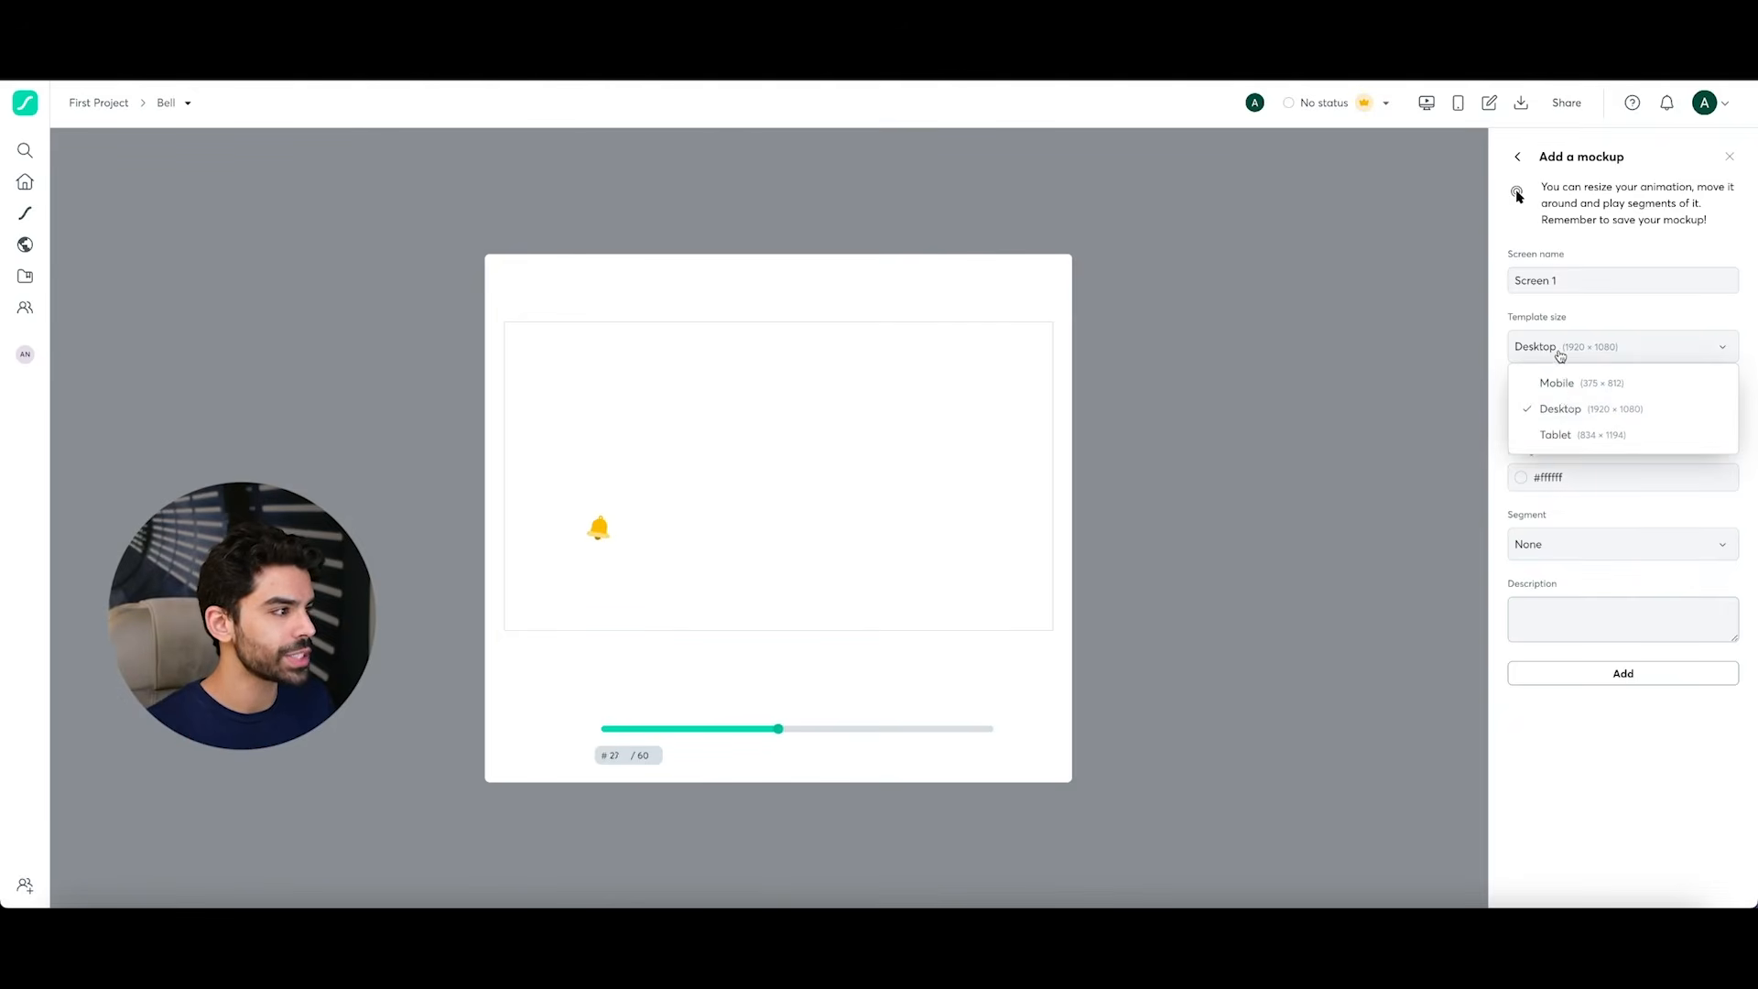
pyautogui.click(1561, 434)
pyautogui.click(1525, 477)
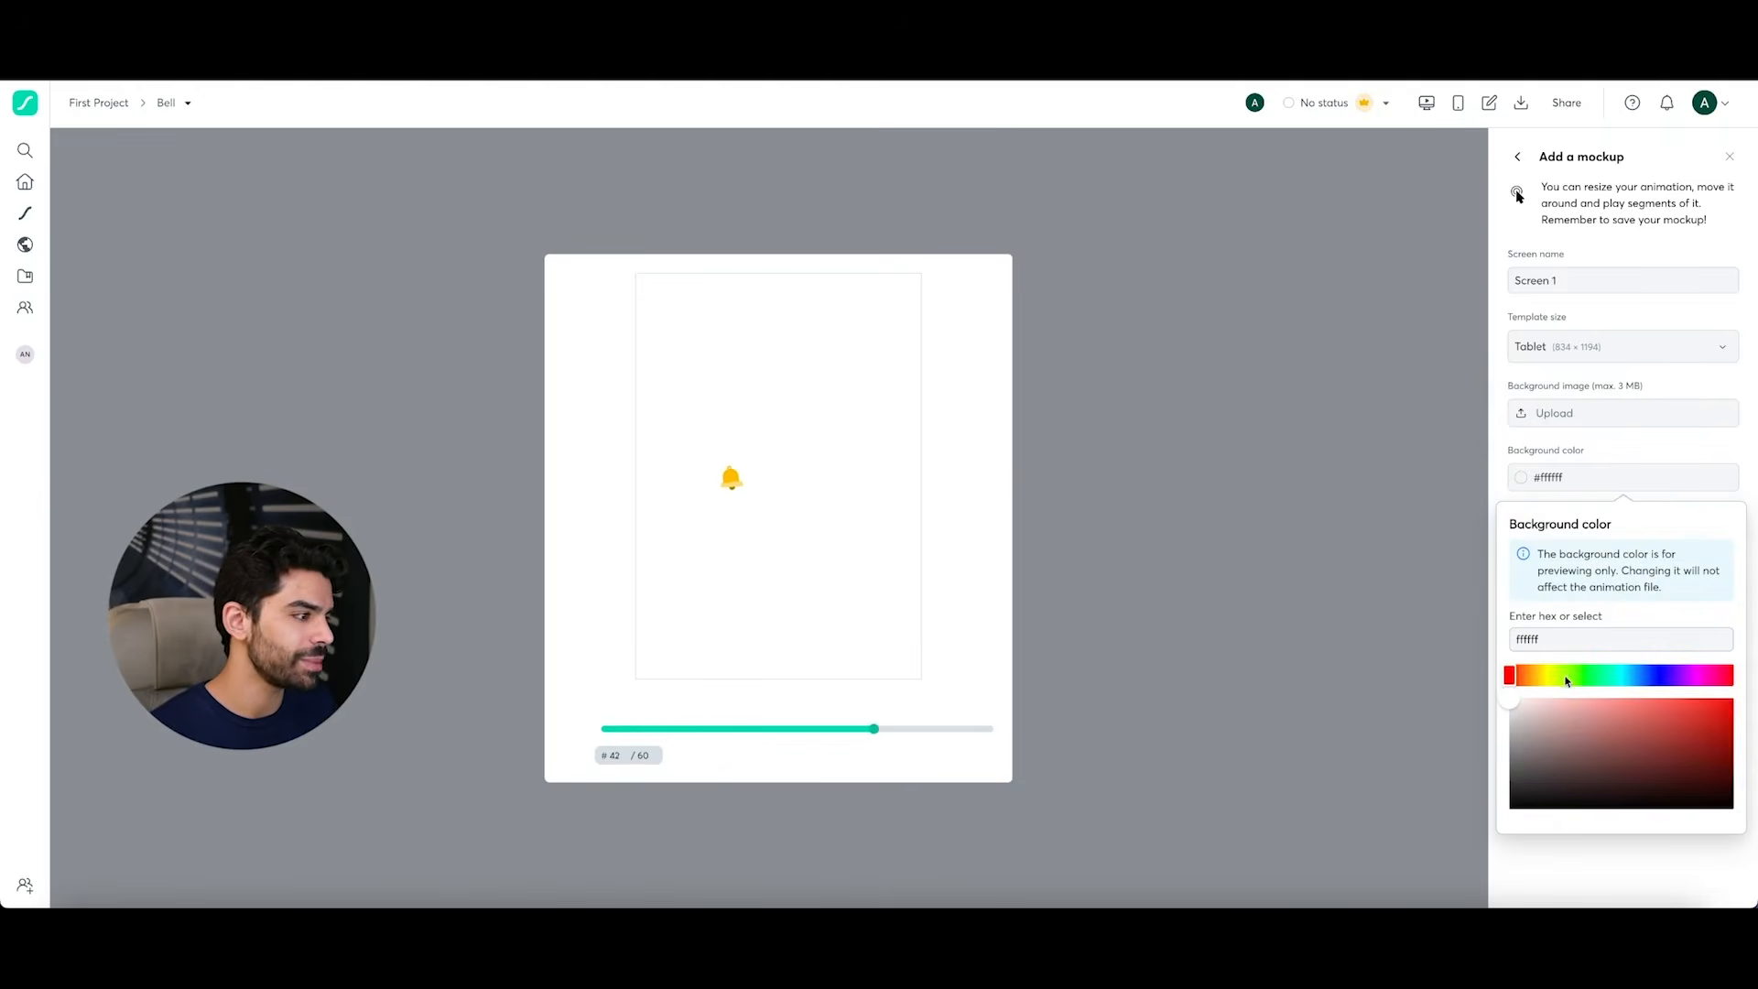
pyautogui.click(1463, 606)
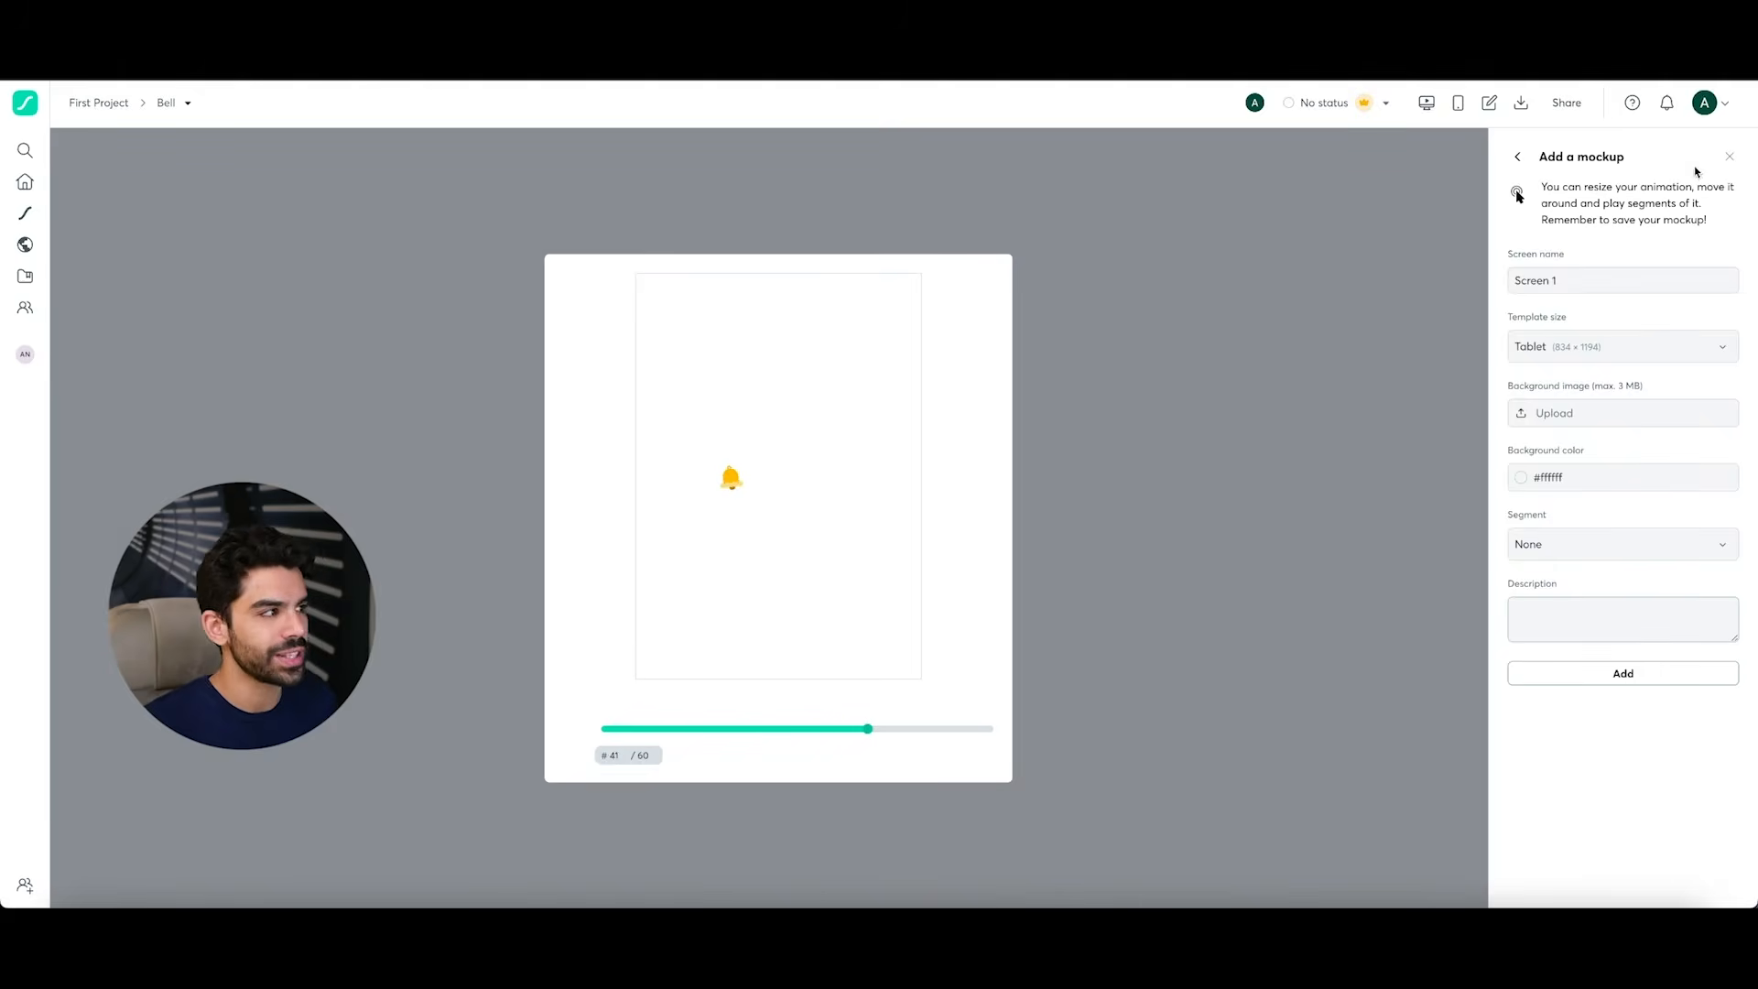
pyautogui.click(1730, 157)
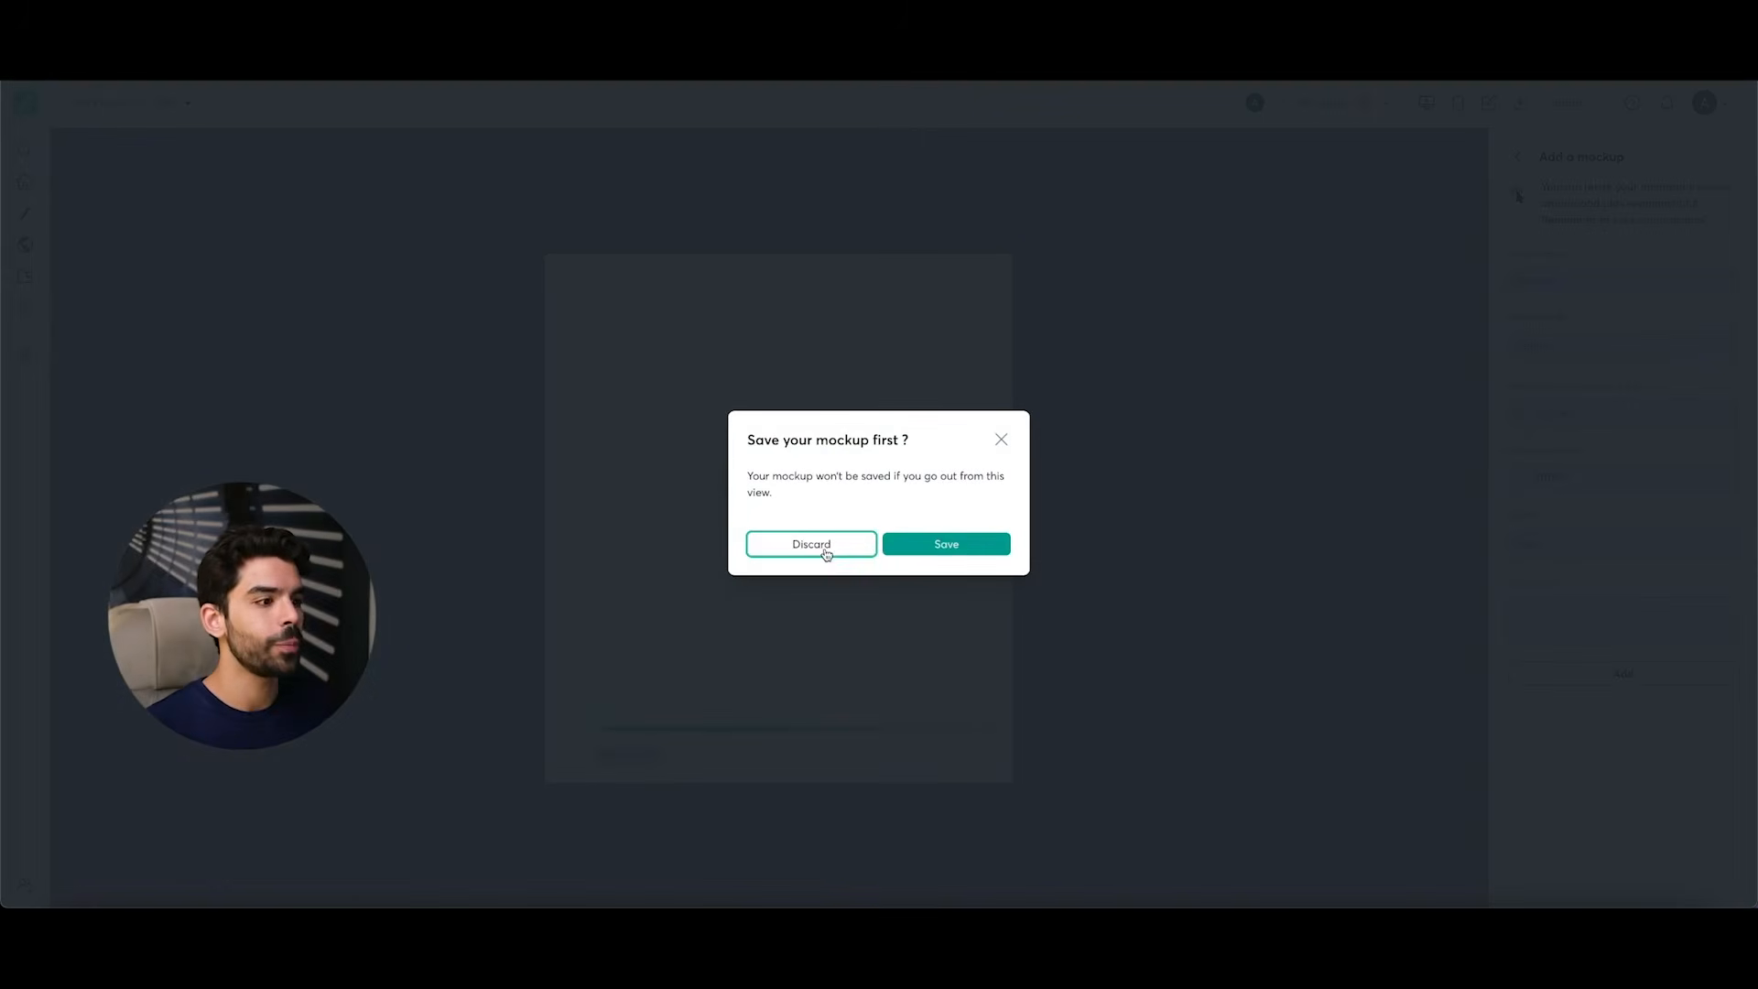
pyautogui.click(827, 554)
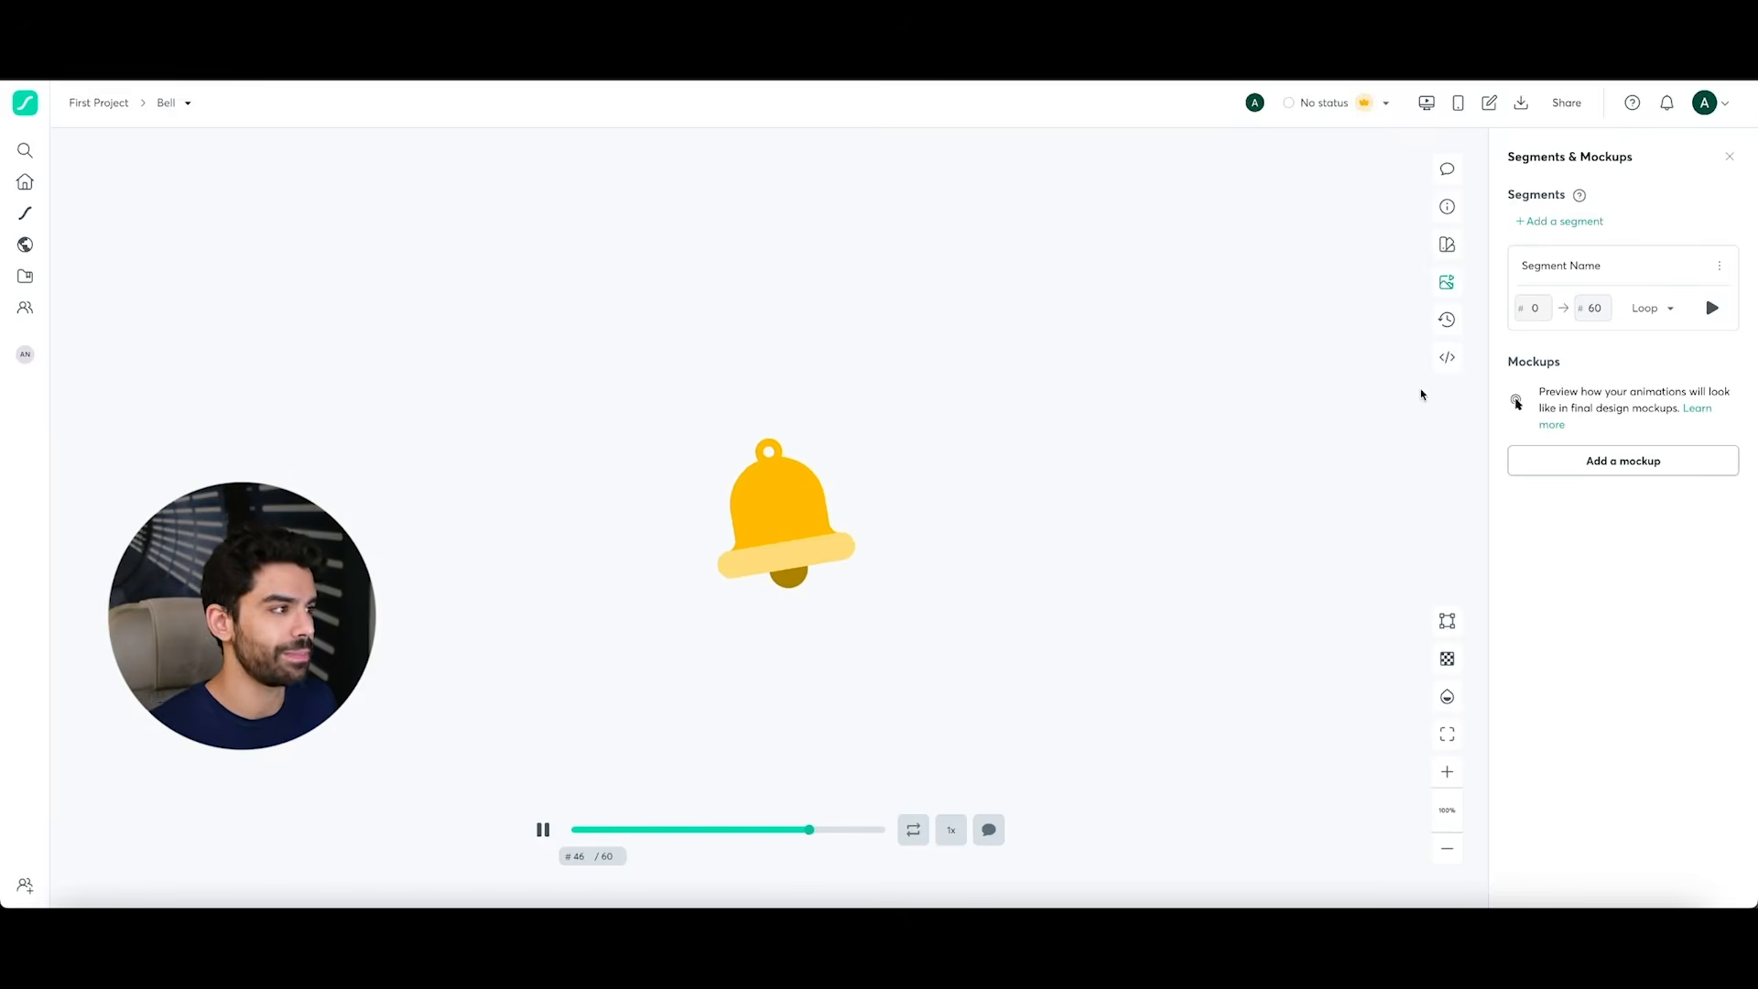
# - View Bell's download and export formats, and enable its sharing link for anyone
pyautogui.click(1521, 103)
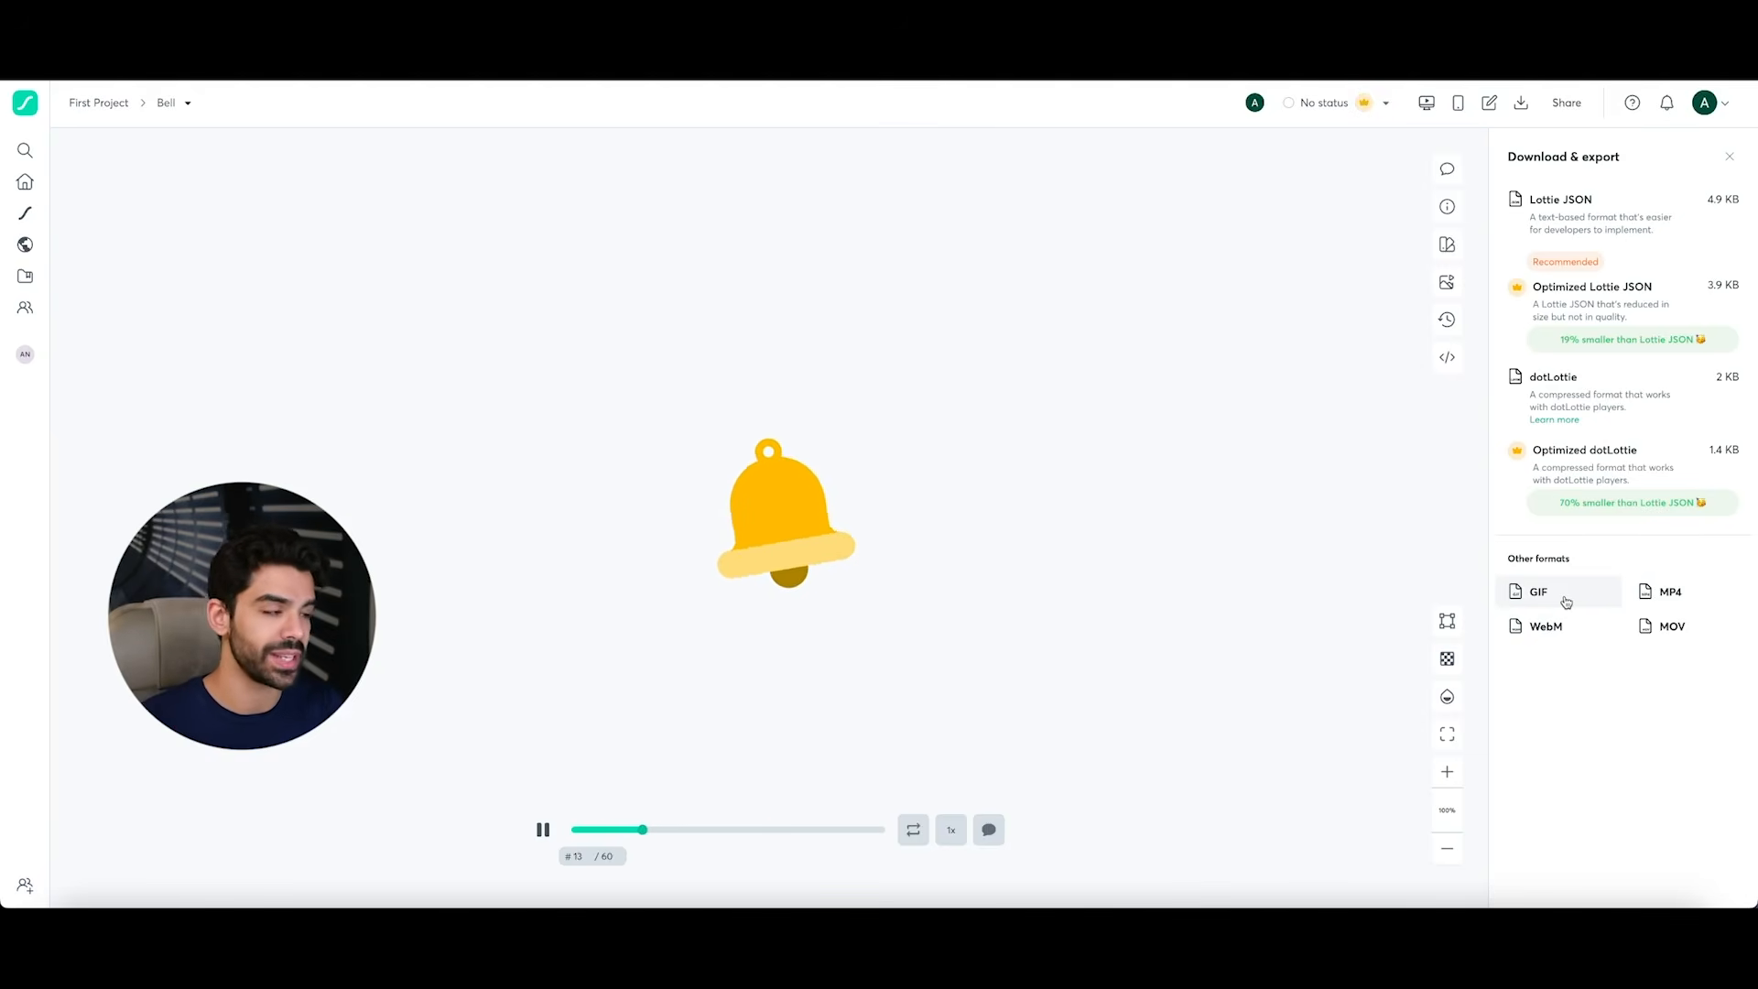
pyautogui.click(1567, 103)
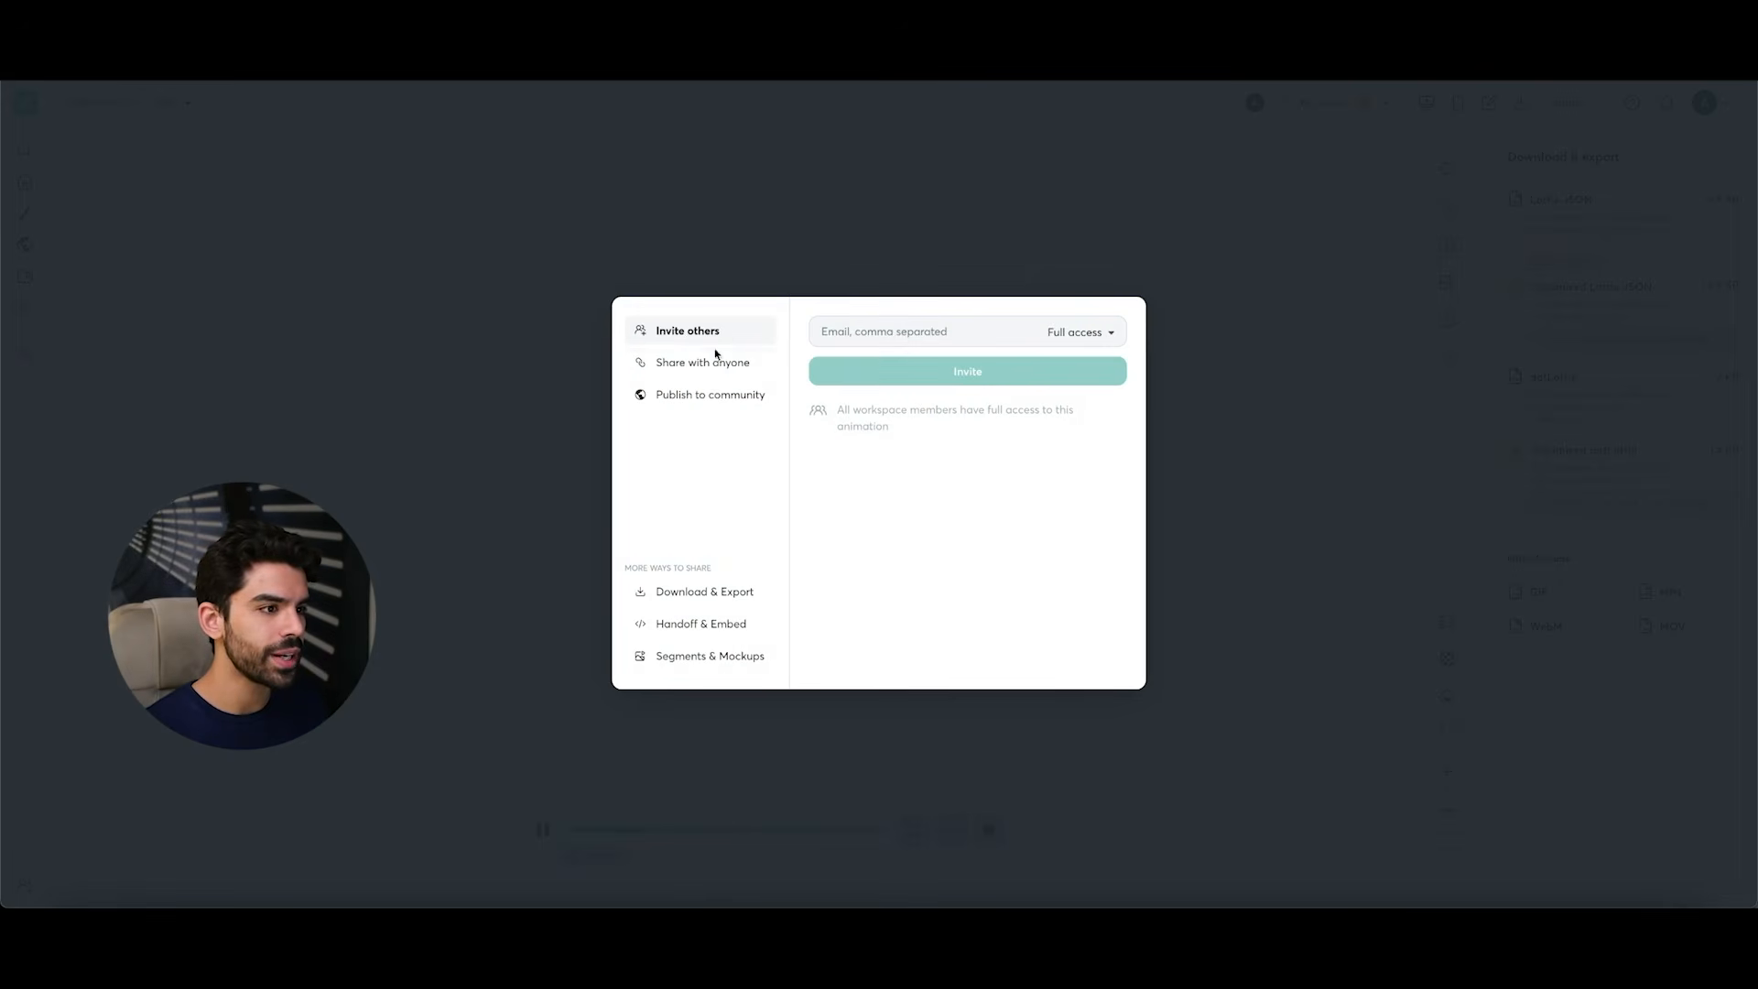
pyautogui.click(708, 367)
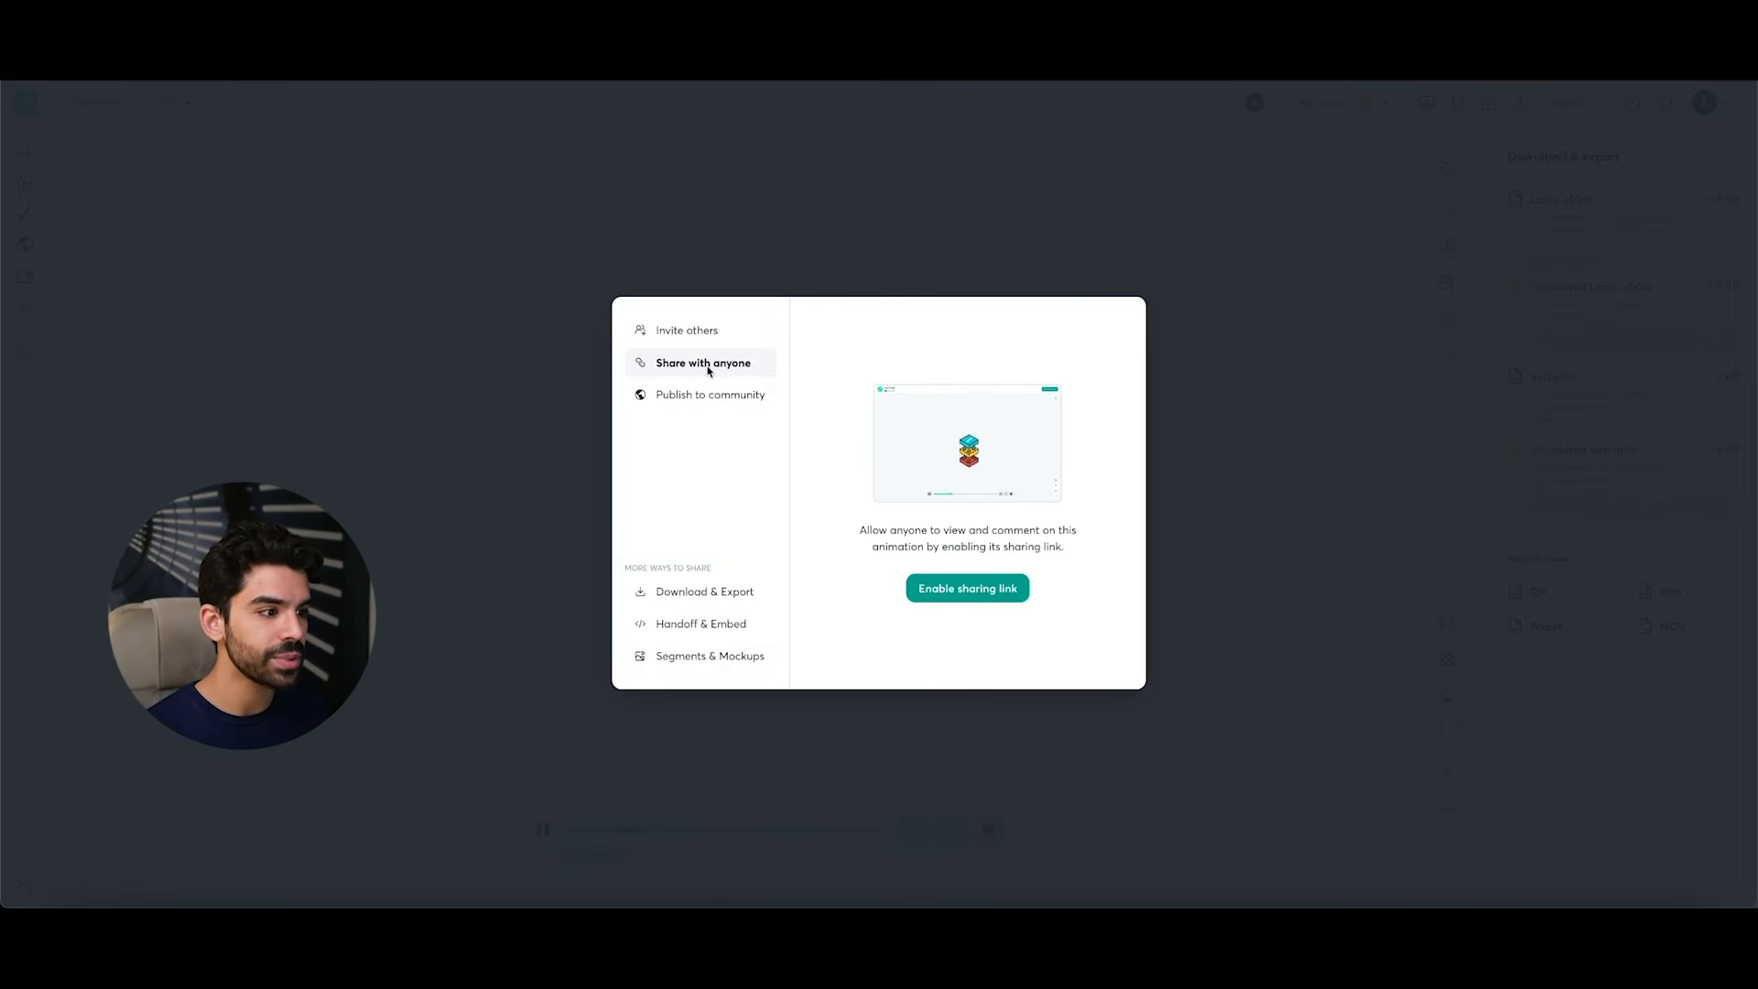
pyautogui.click(954, 590)
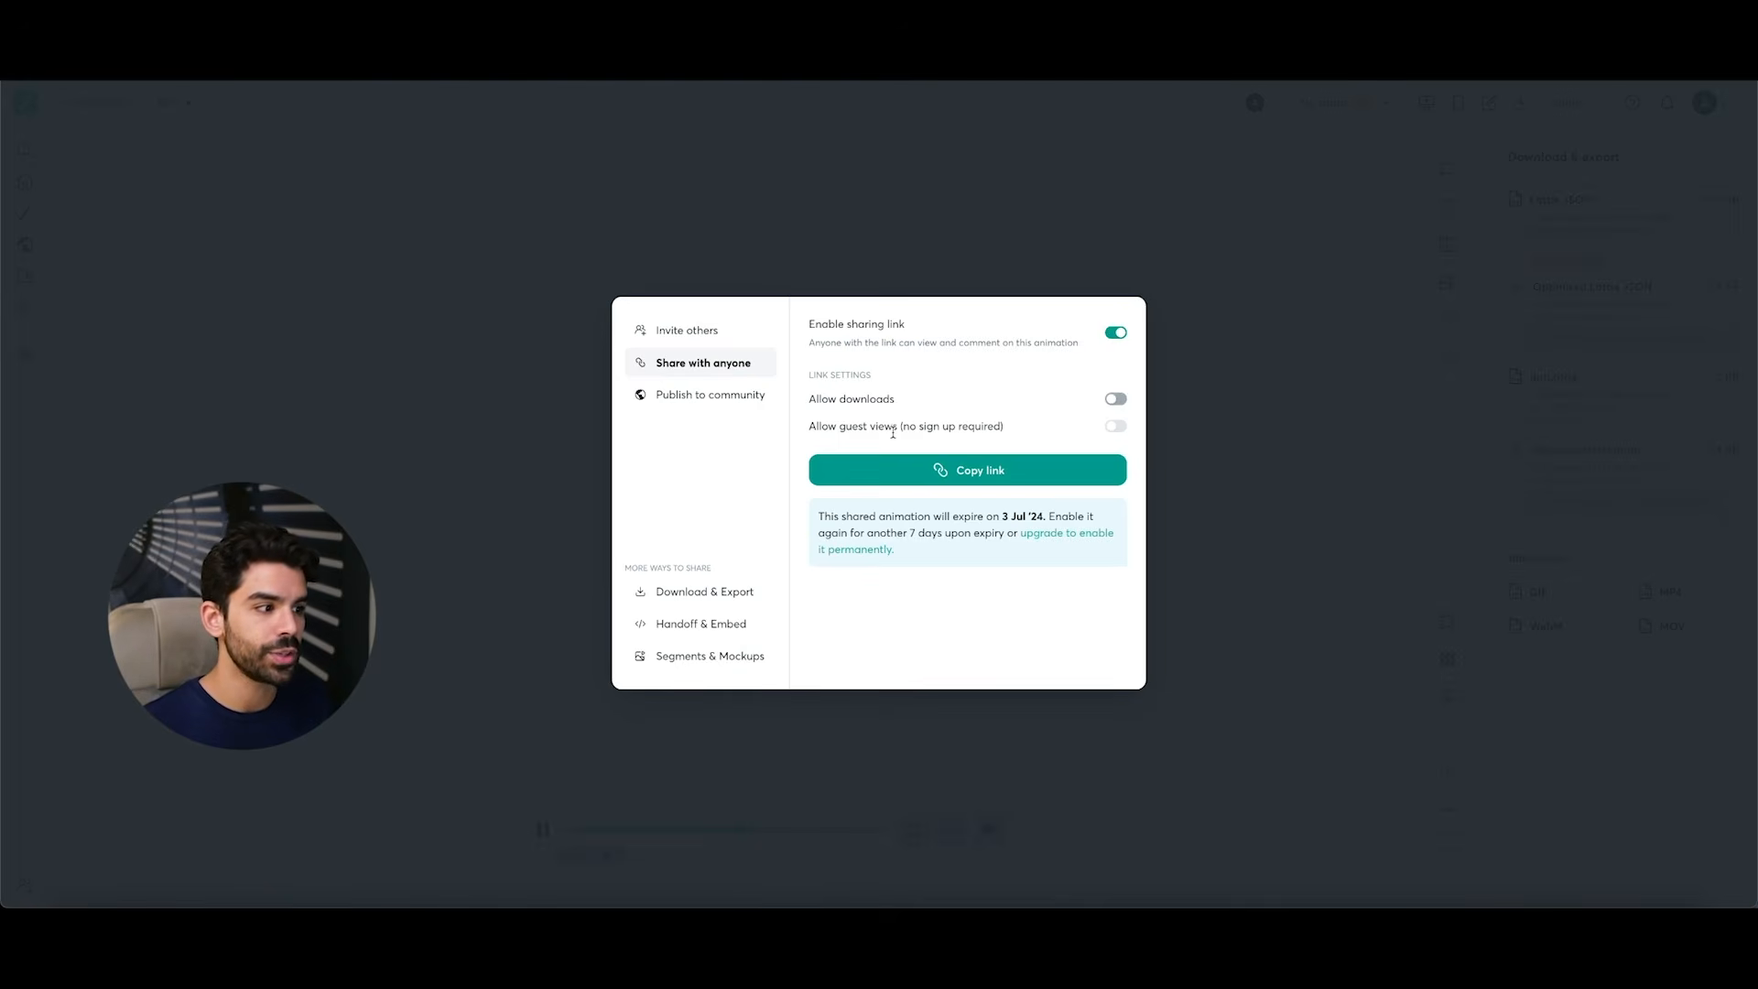
# - View the option to publish Bell to the community, and display its iFrame code in the Handoff & Embed options
pyautogui.click(731, 398)
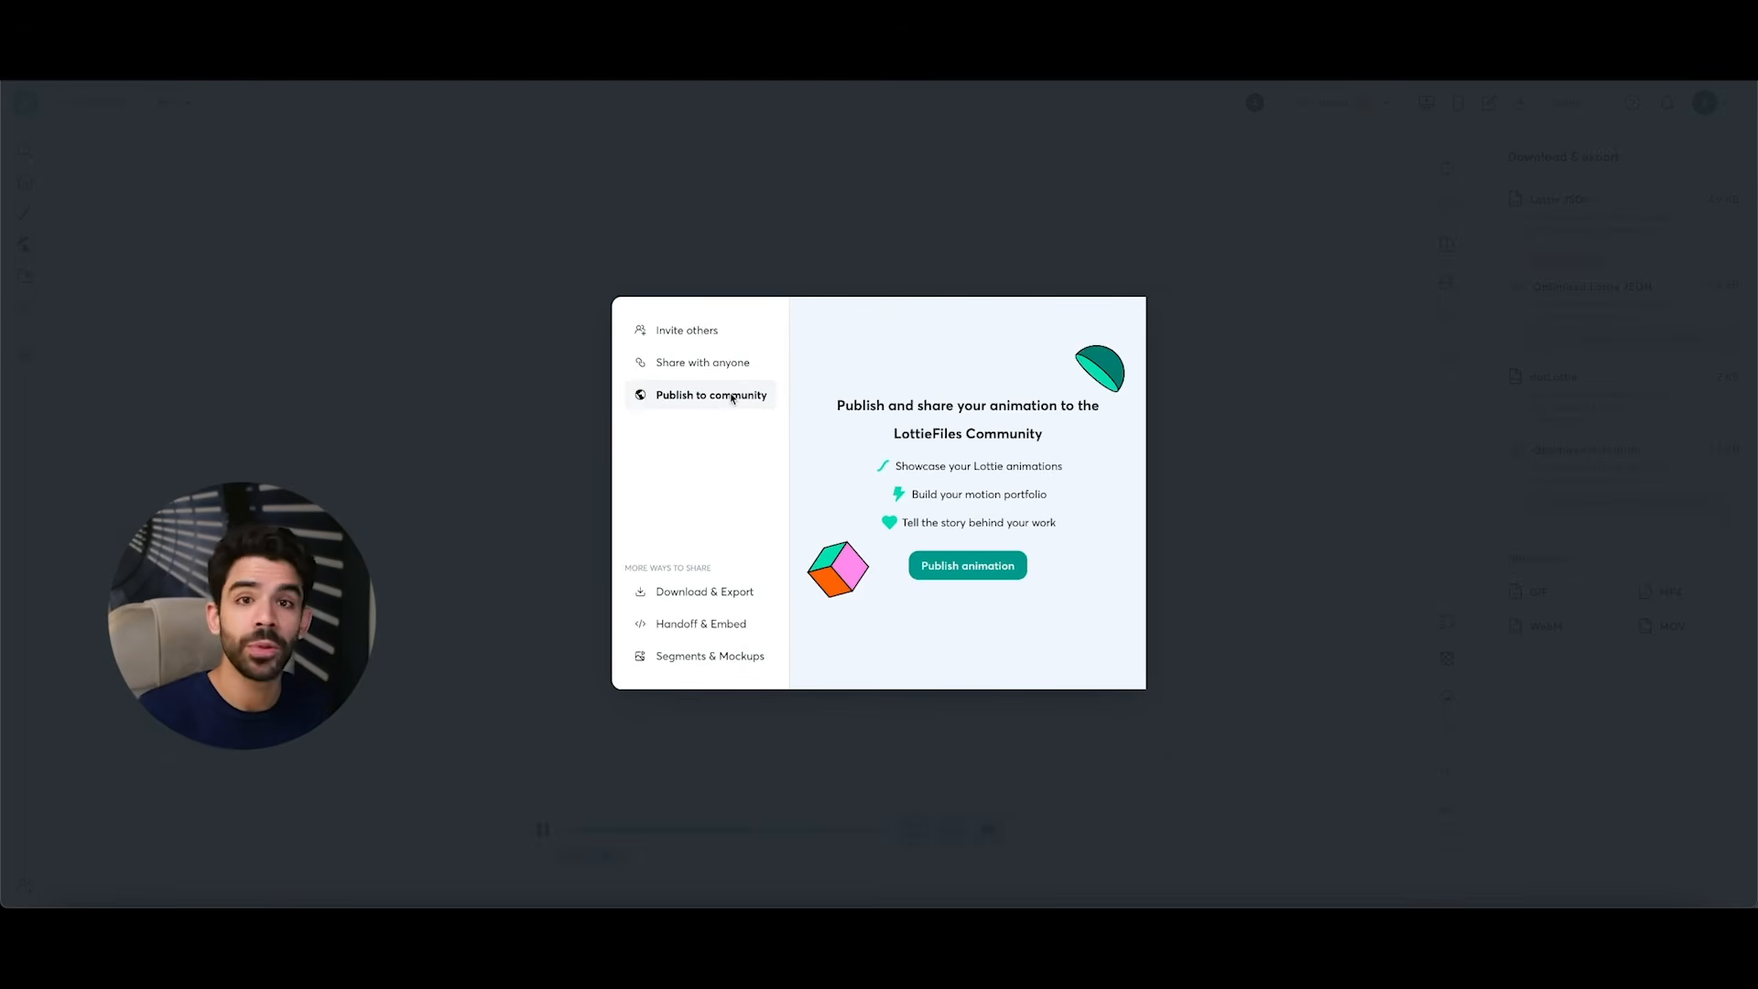
pyautogui.click(697, 627)
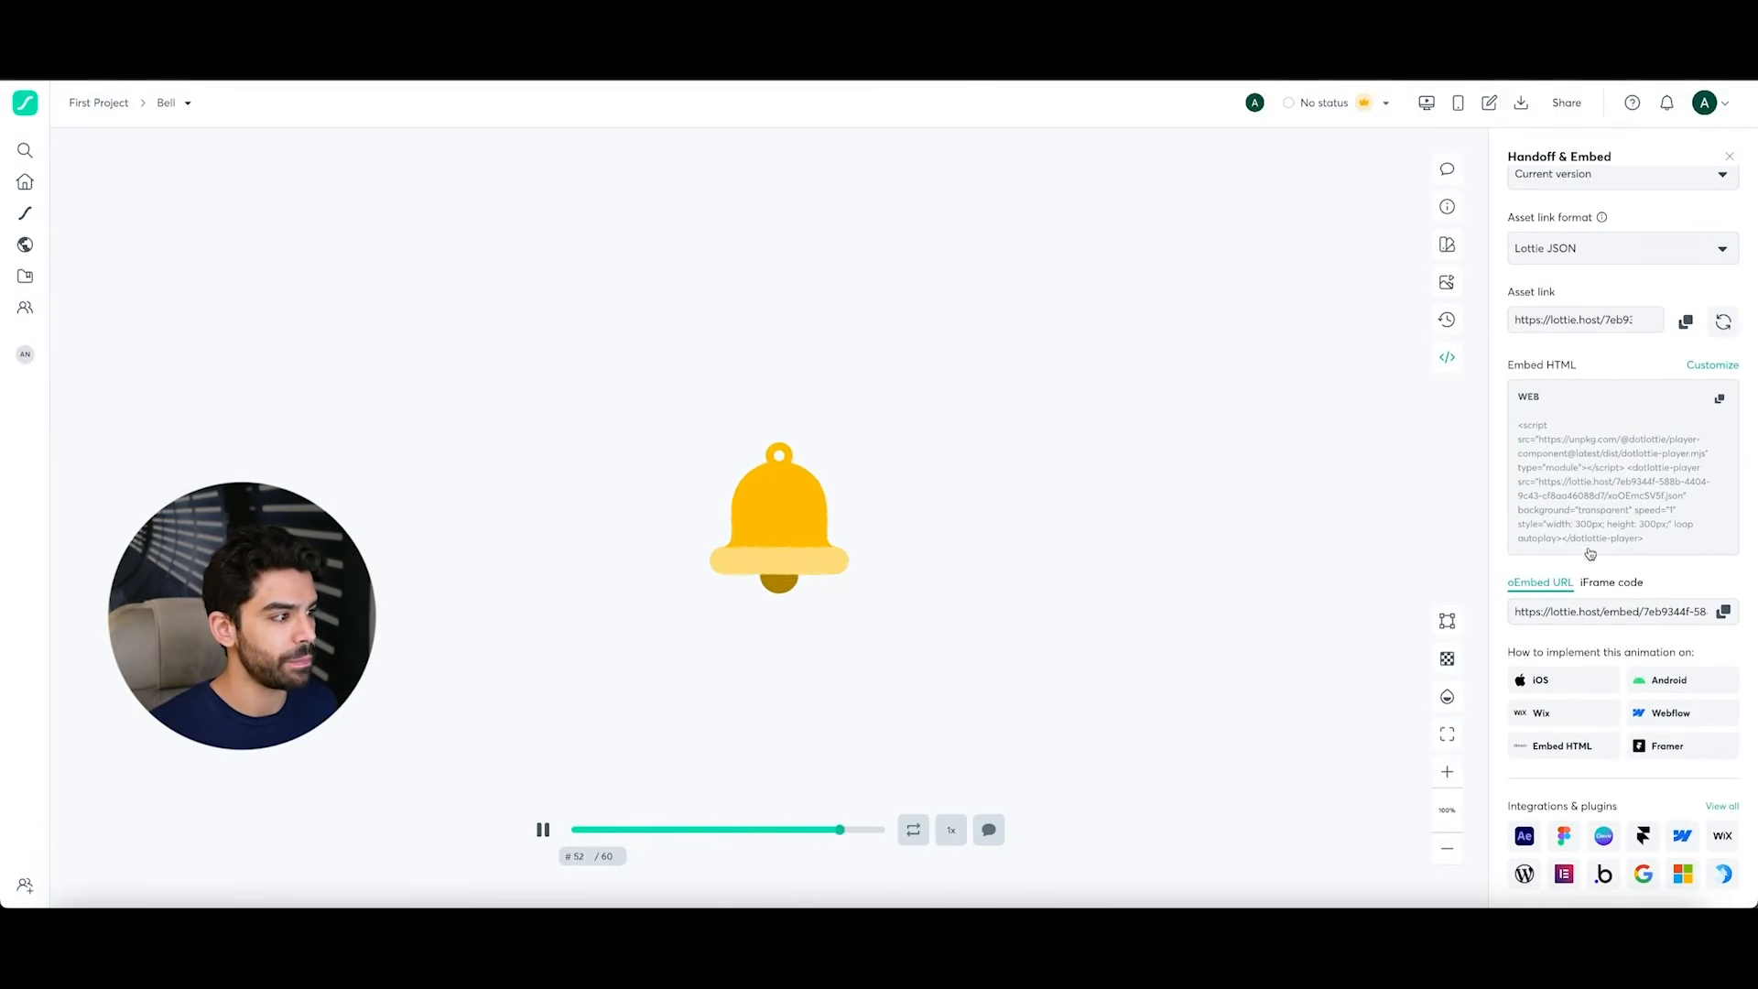
pyautogui.click(1612, 582)
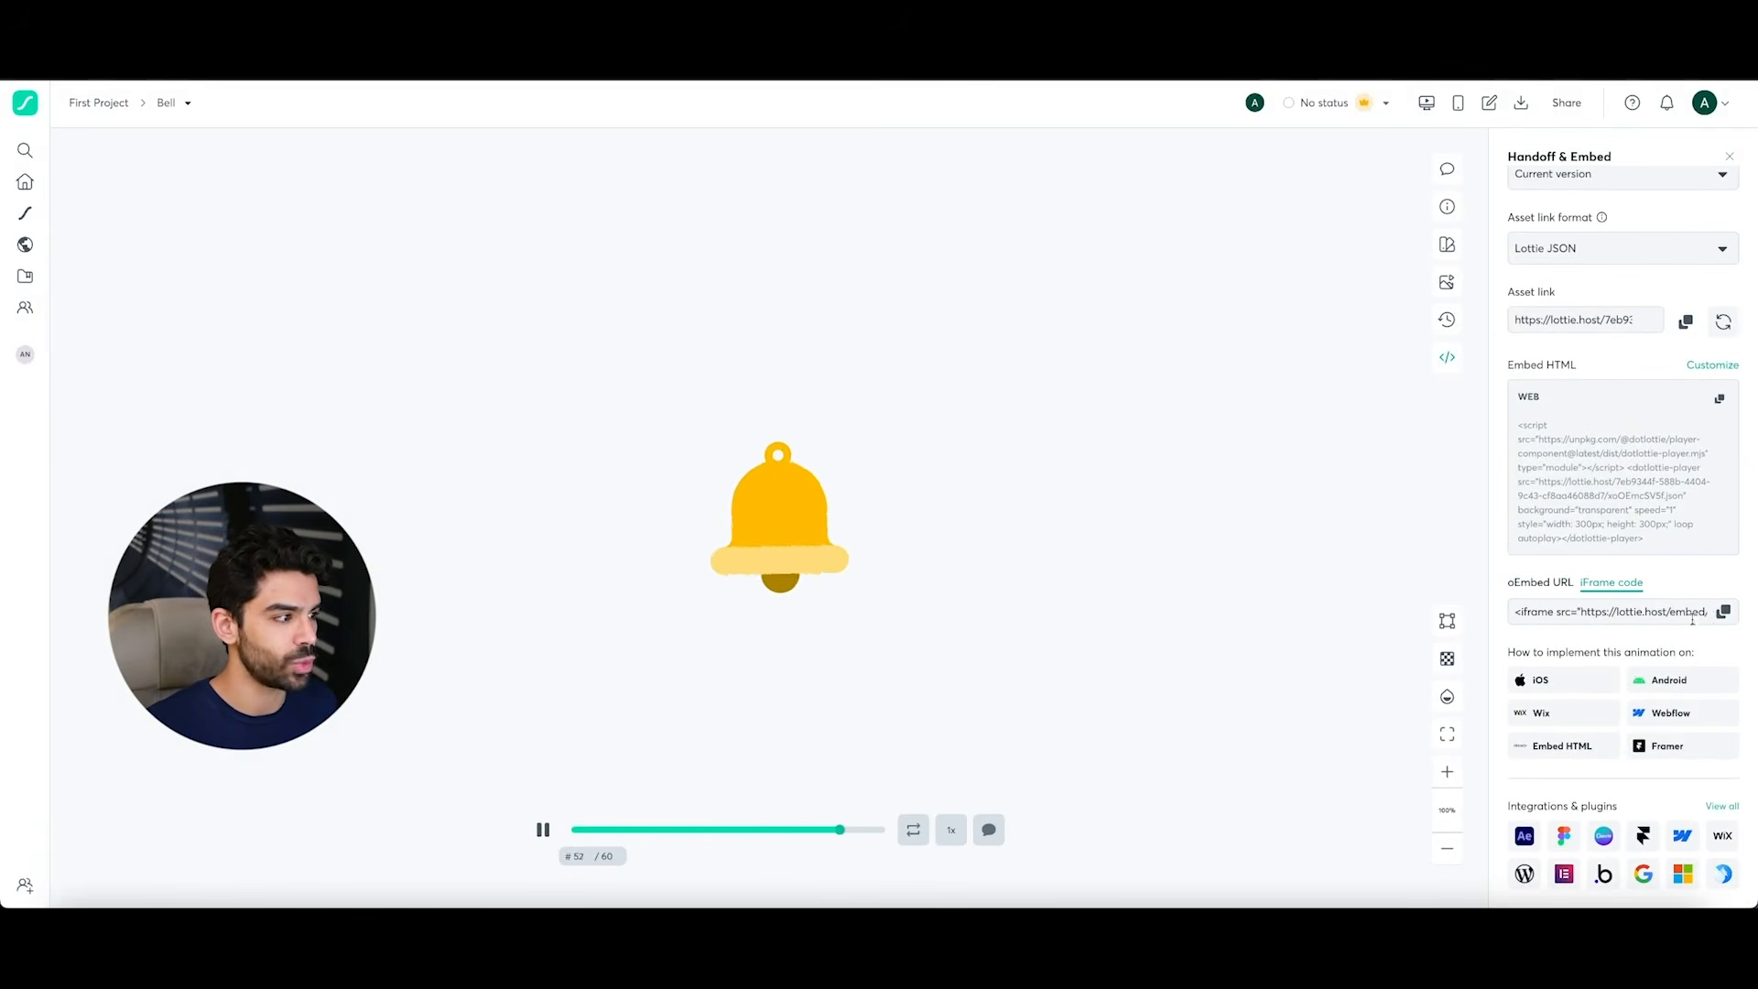